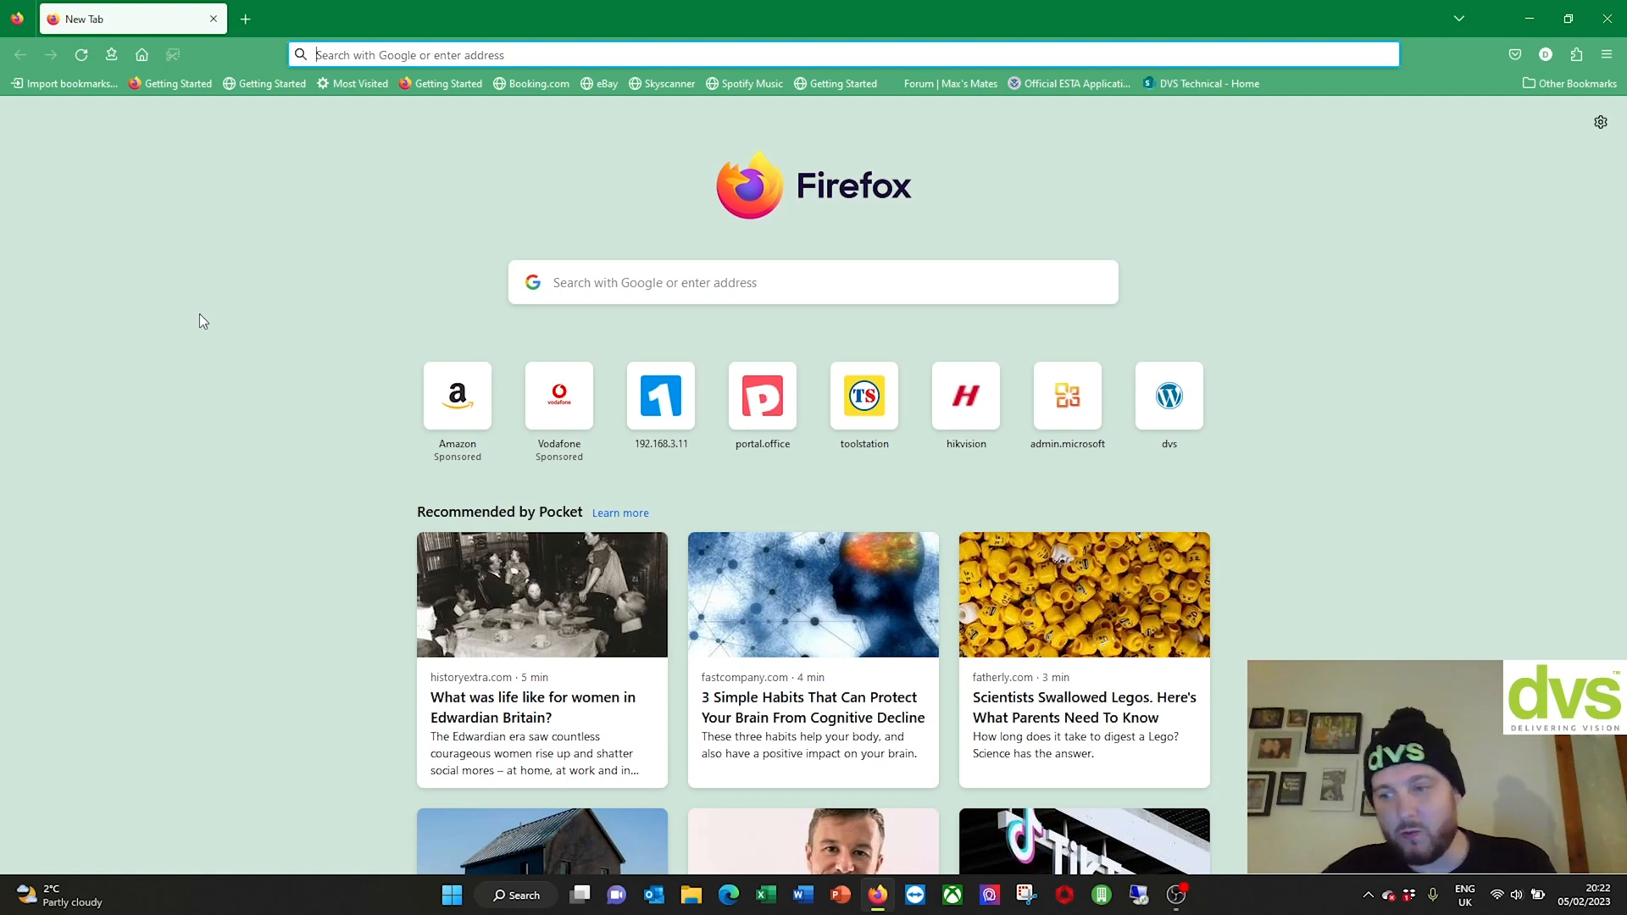
Step: Search Google for 'hi tools designer' from the new Firefox tab
left_click(755, 288)
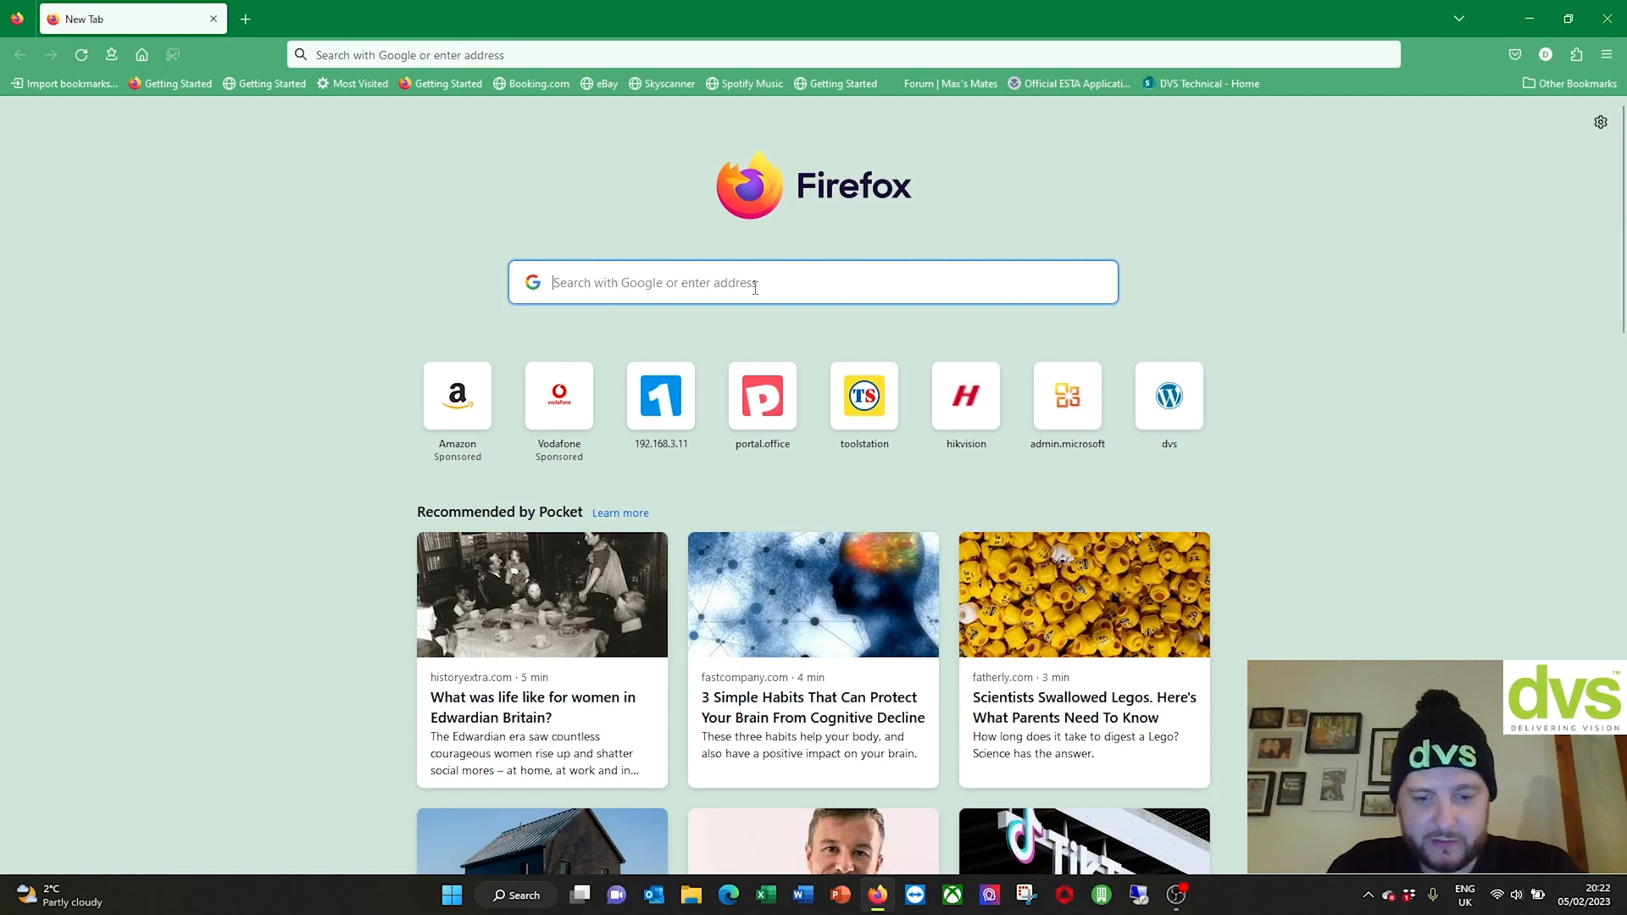
type("hi tools des")
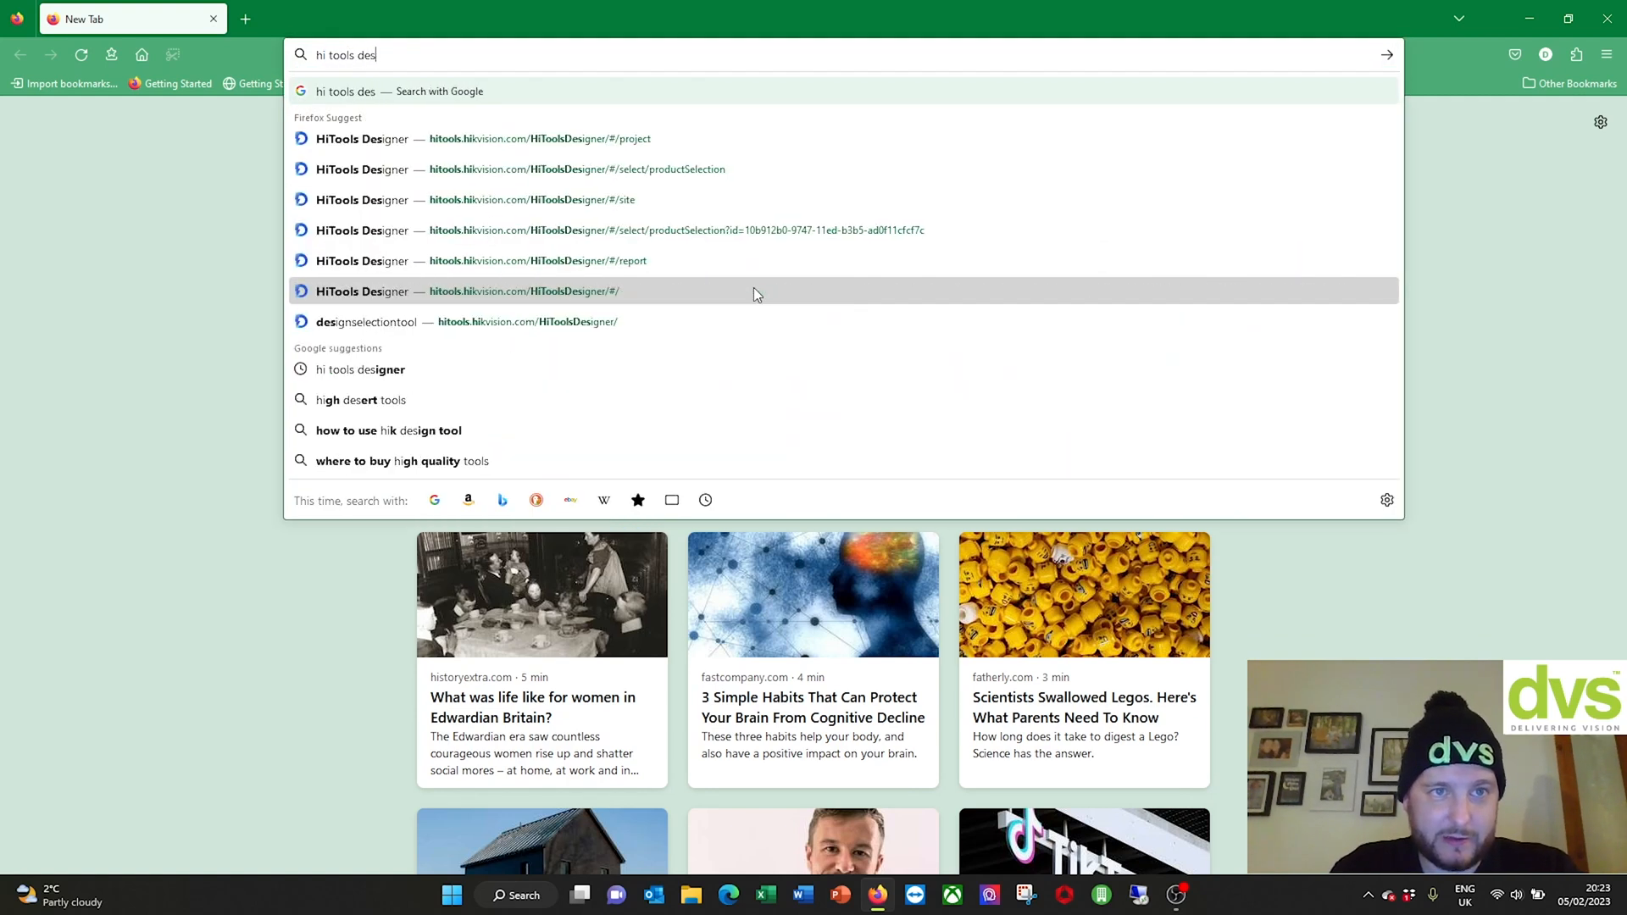
type("igner")
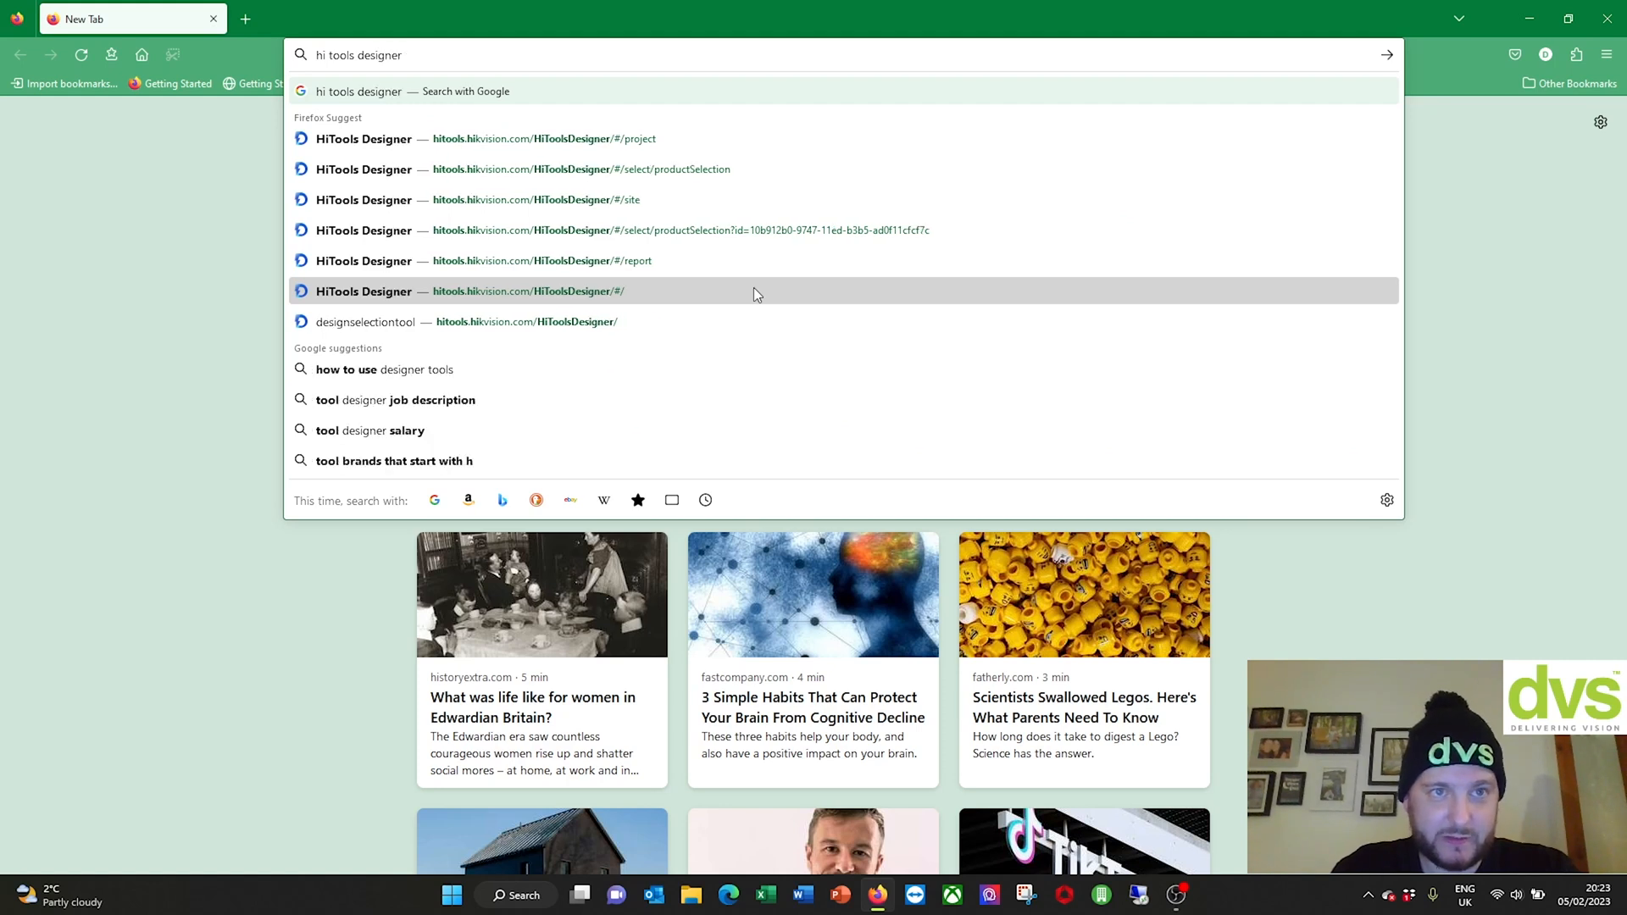
key("Return")
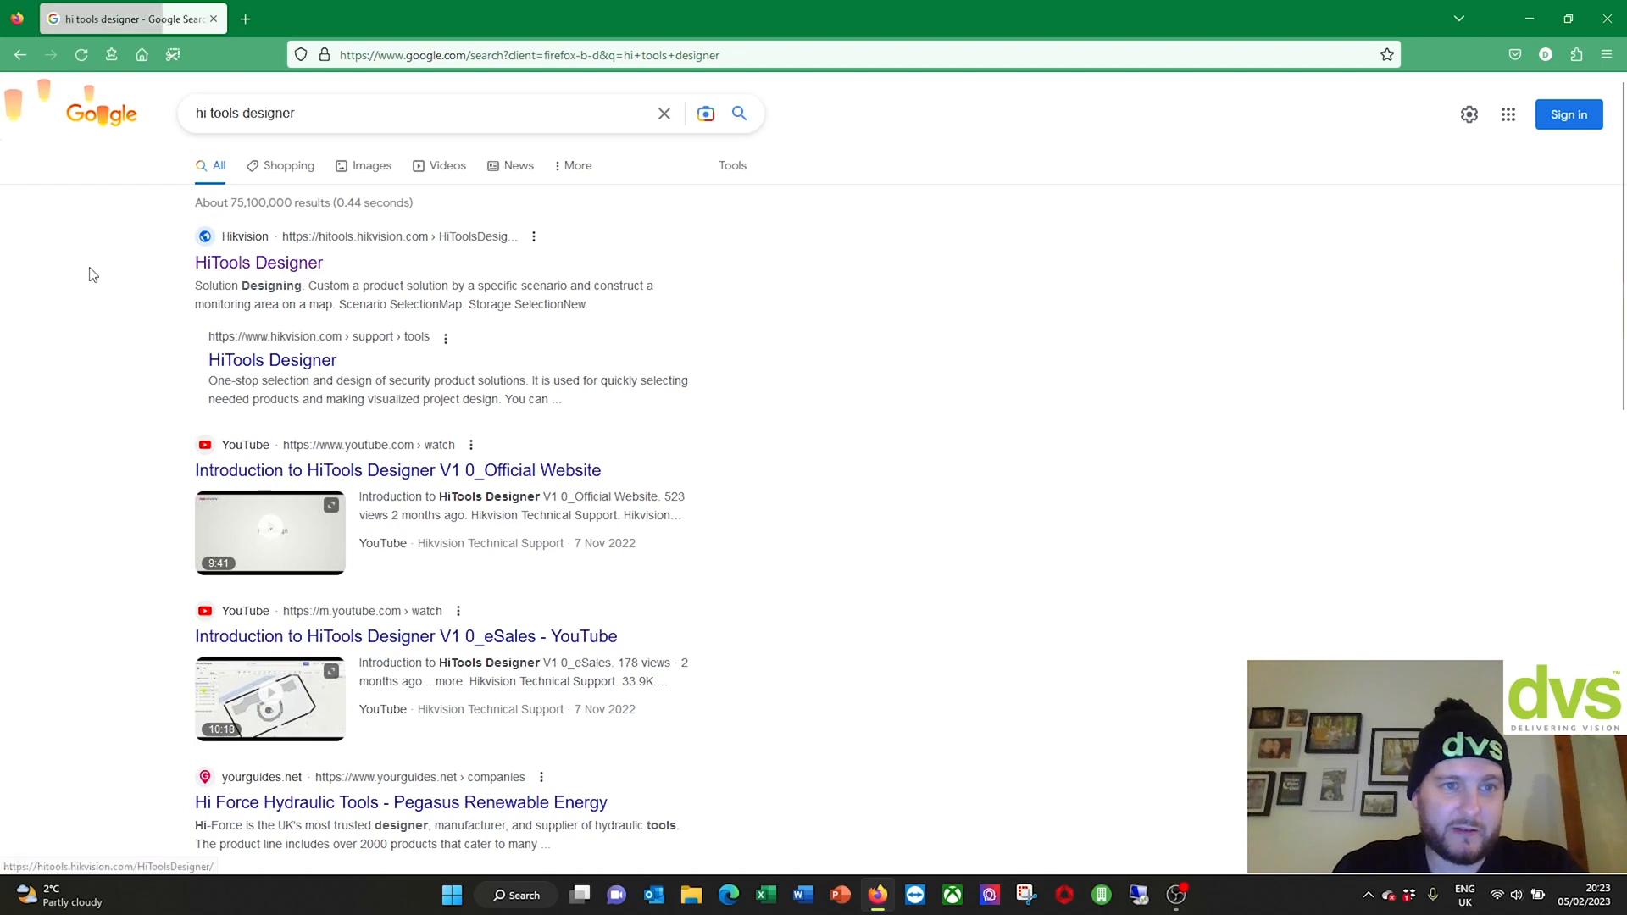
Step: Open the HiTools Designer site, log in, and go to Toolkit > Storage and Bandwidth Calculator
left_click(258, 270)
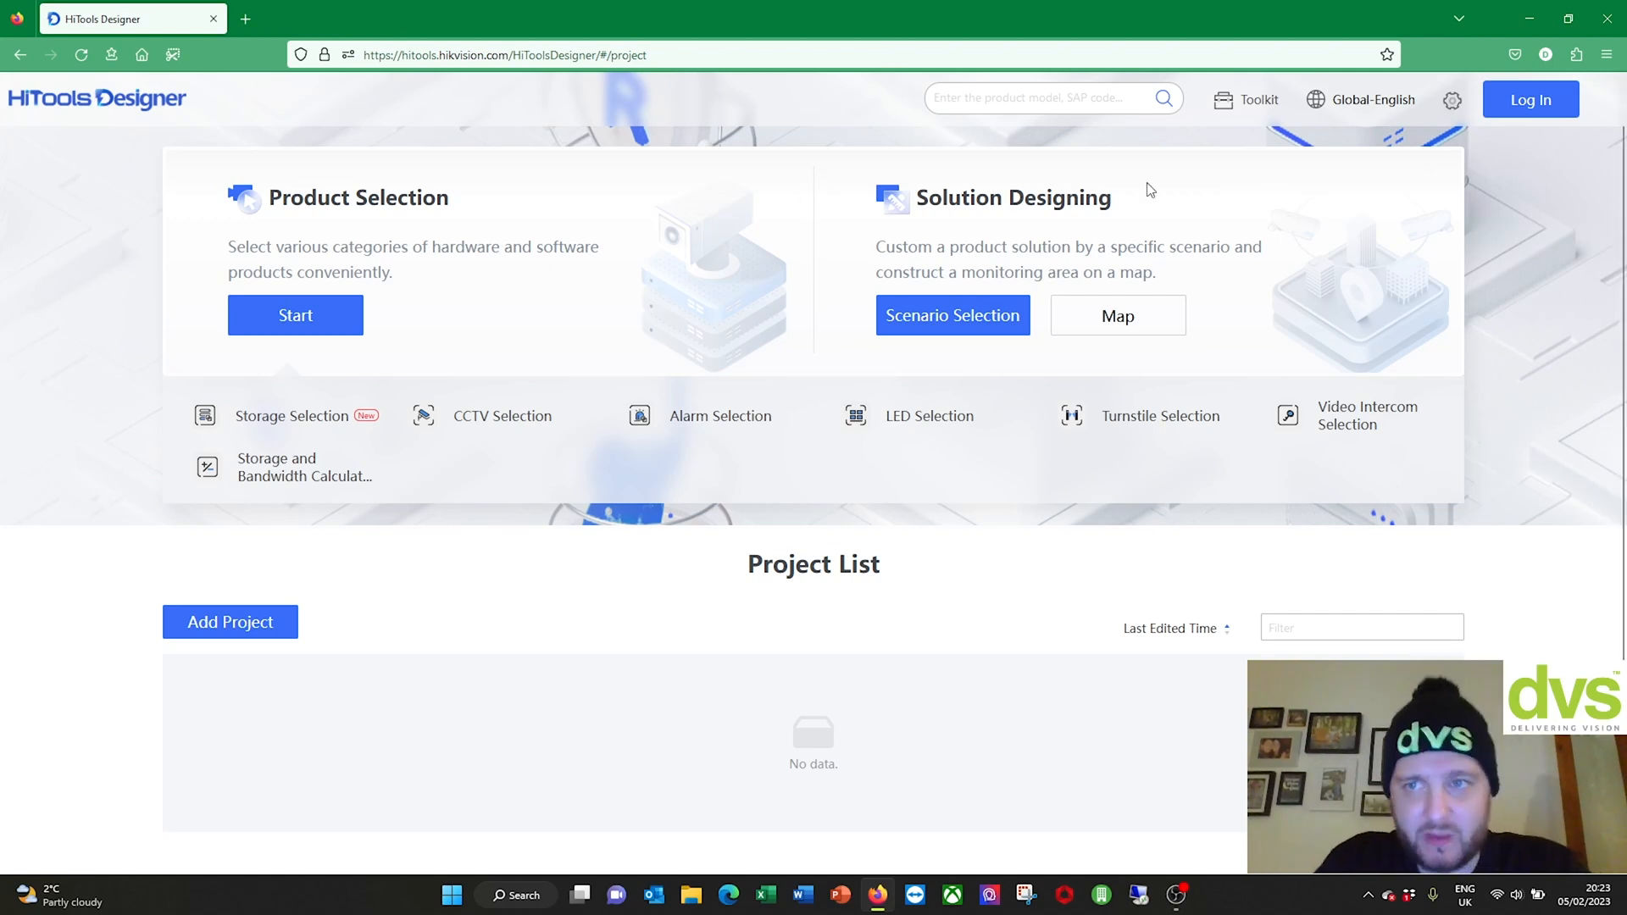
left_click(1547, 115)
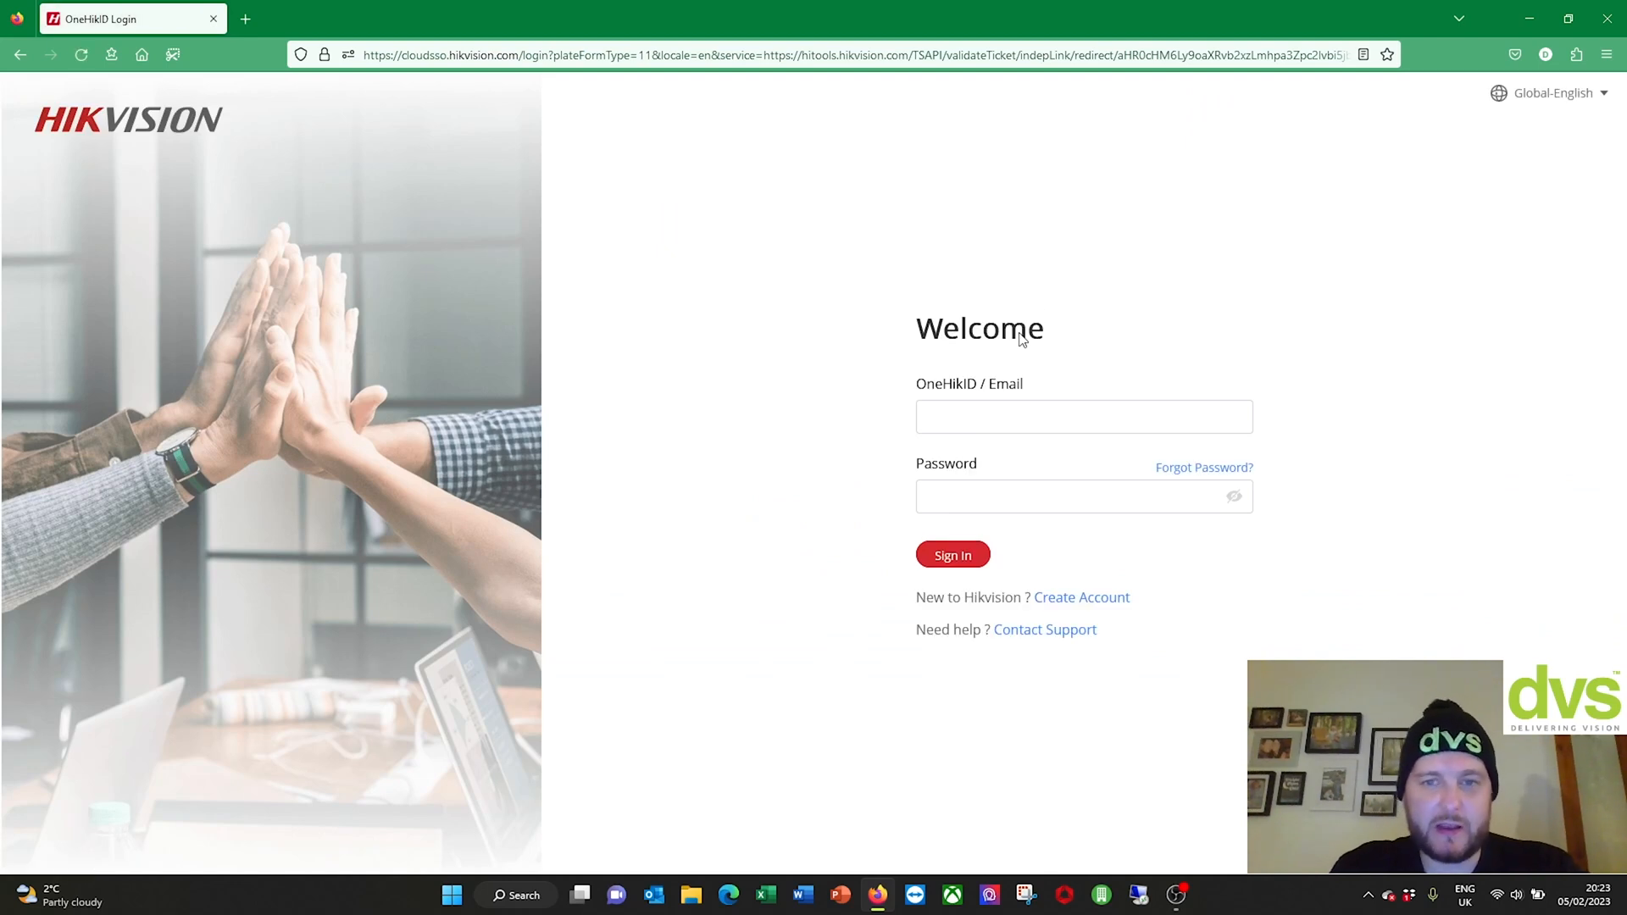
left_click(1068, 600)
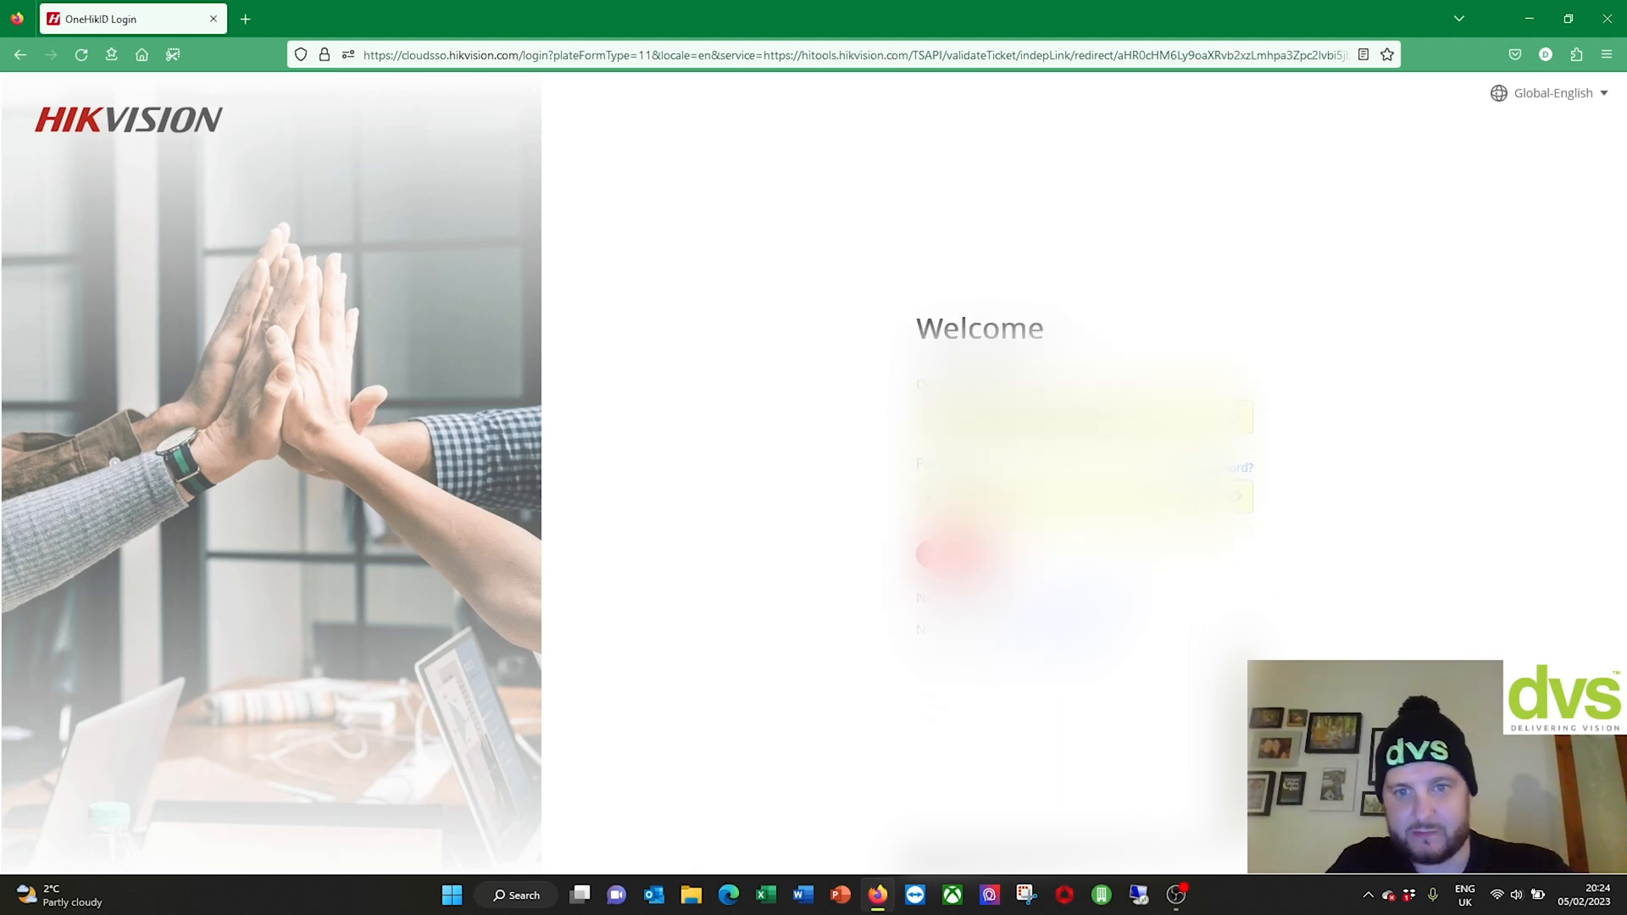
left_click(958, 554)
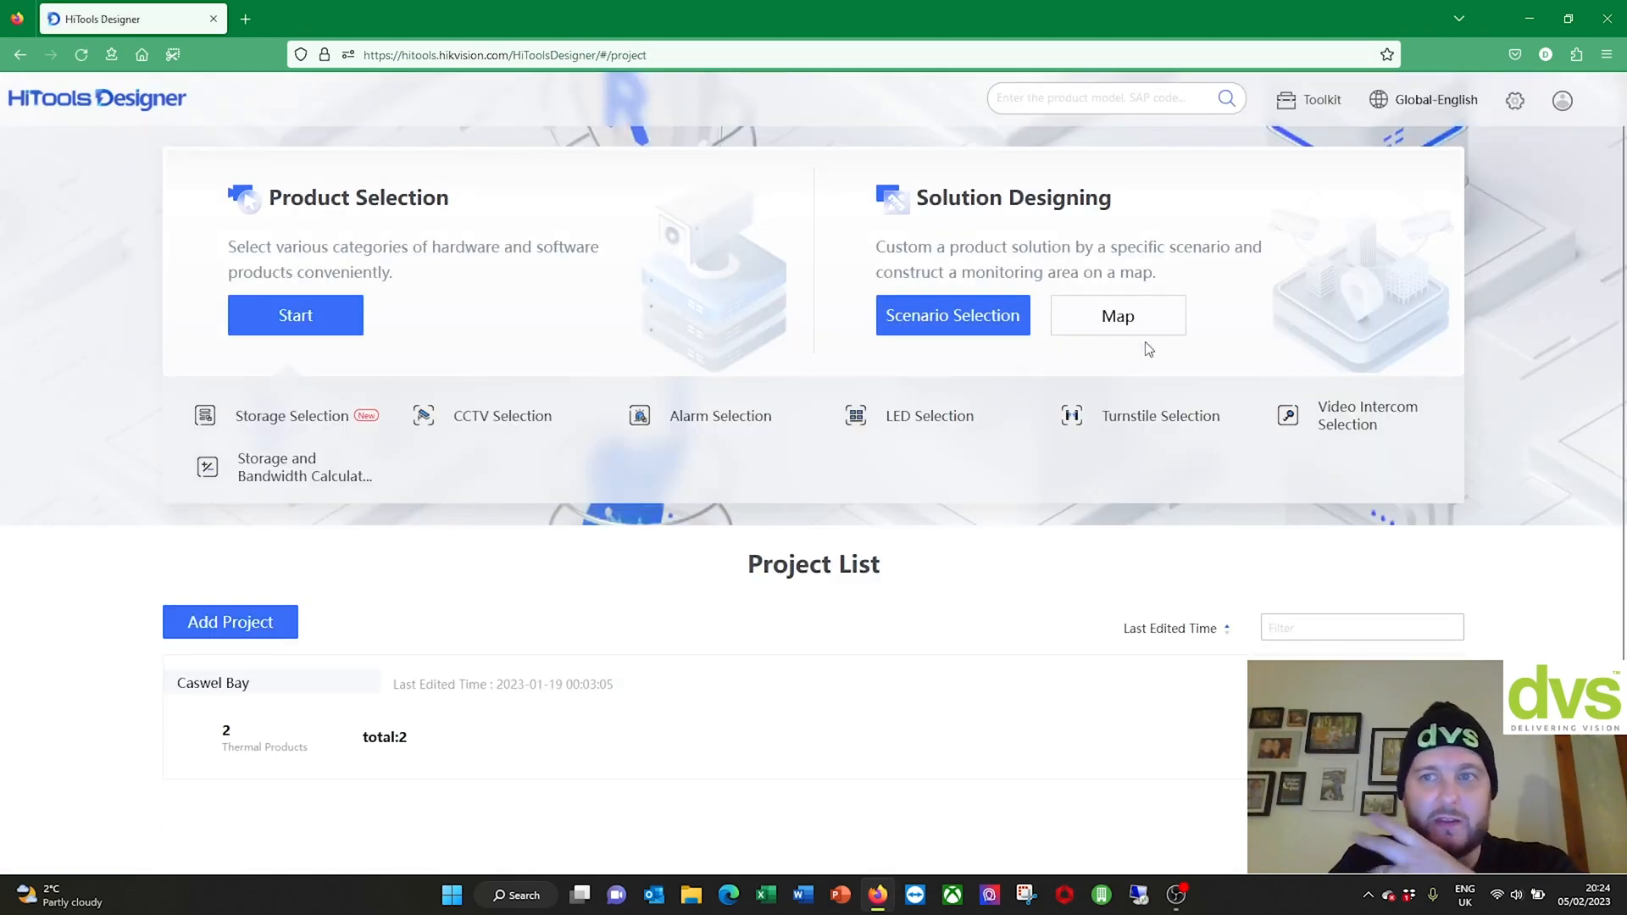
mouse_move(1317, 99)
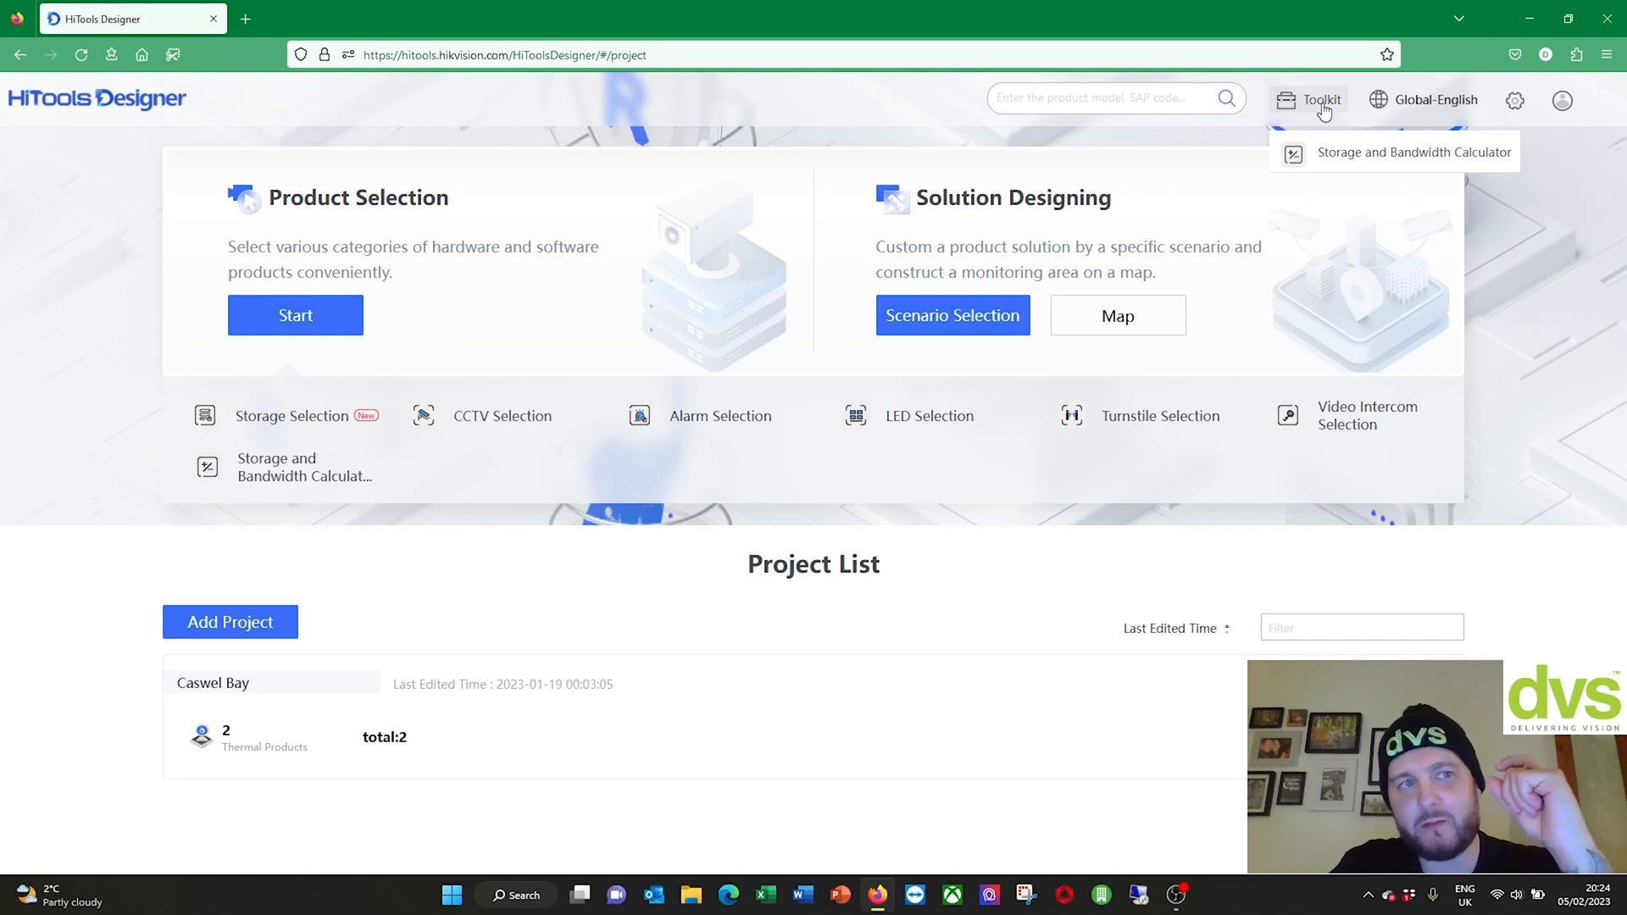
left_click(1348, 156)
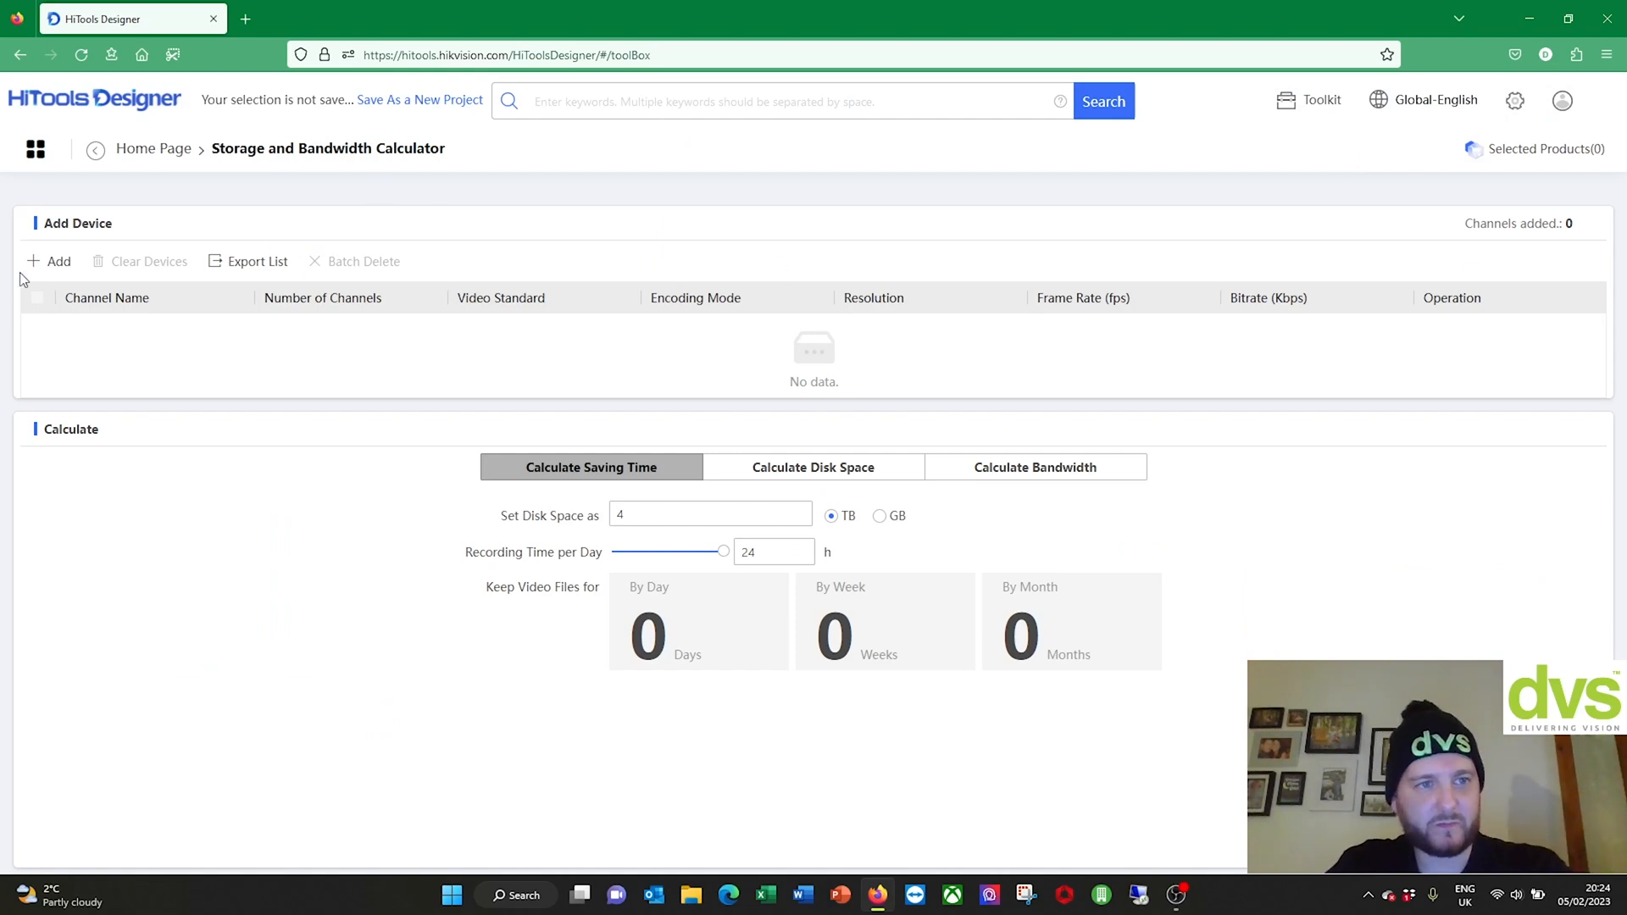
Step: Add a 'Front Door' entry with 1 channel and H.265 encoding
left_click(46, 261)
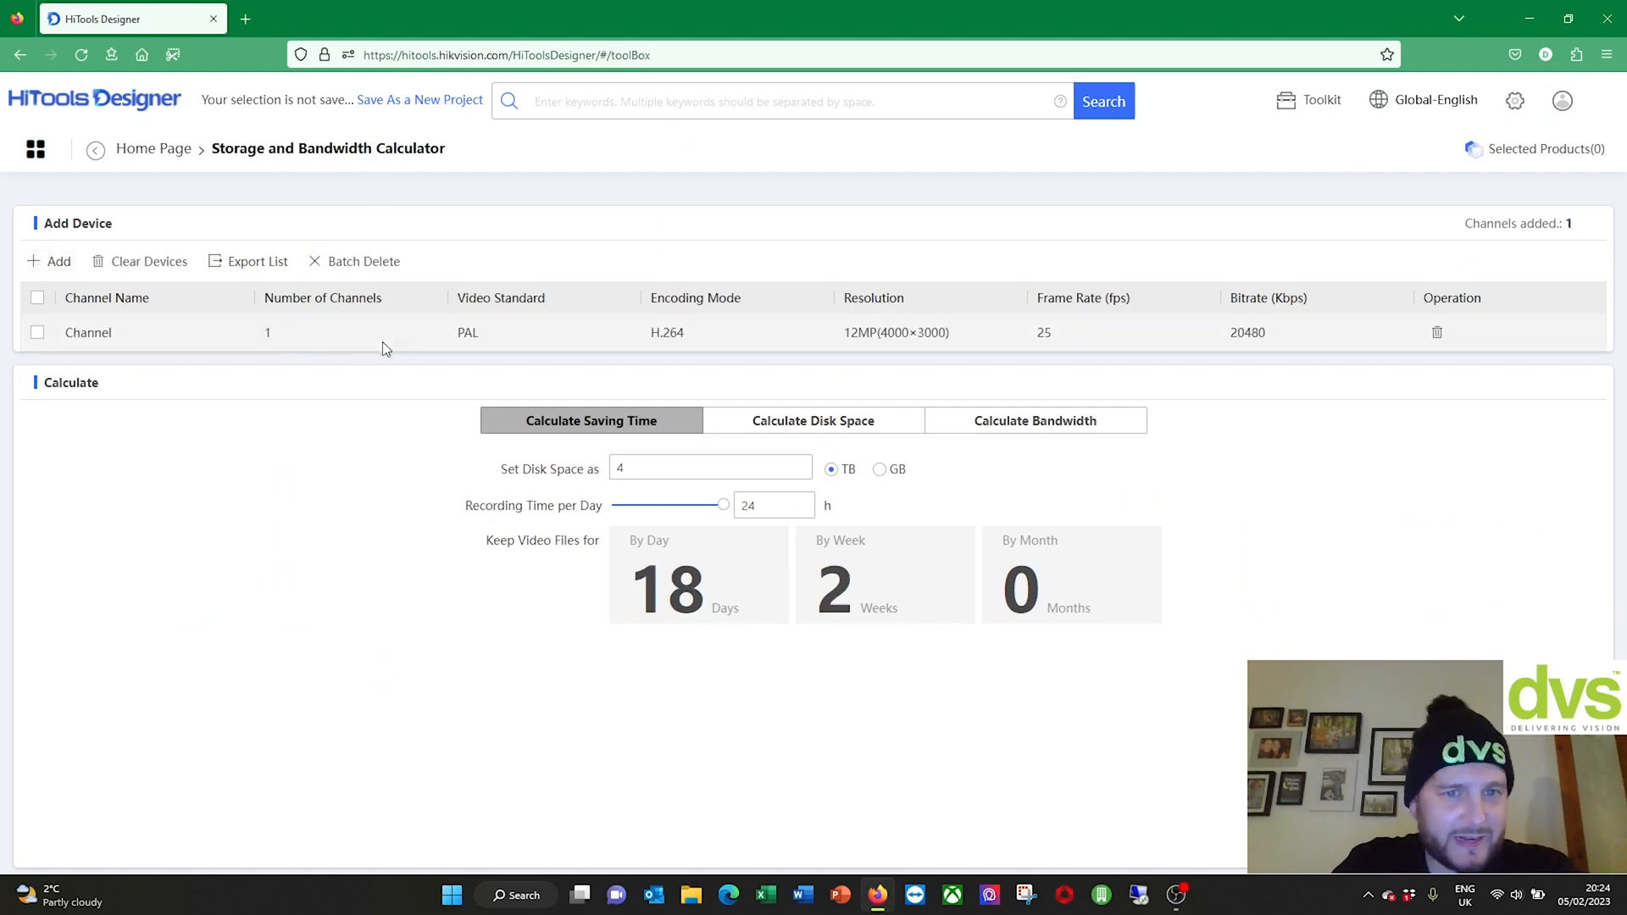
left_click(307, 330)
type("32")
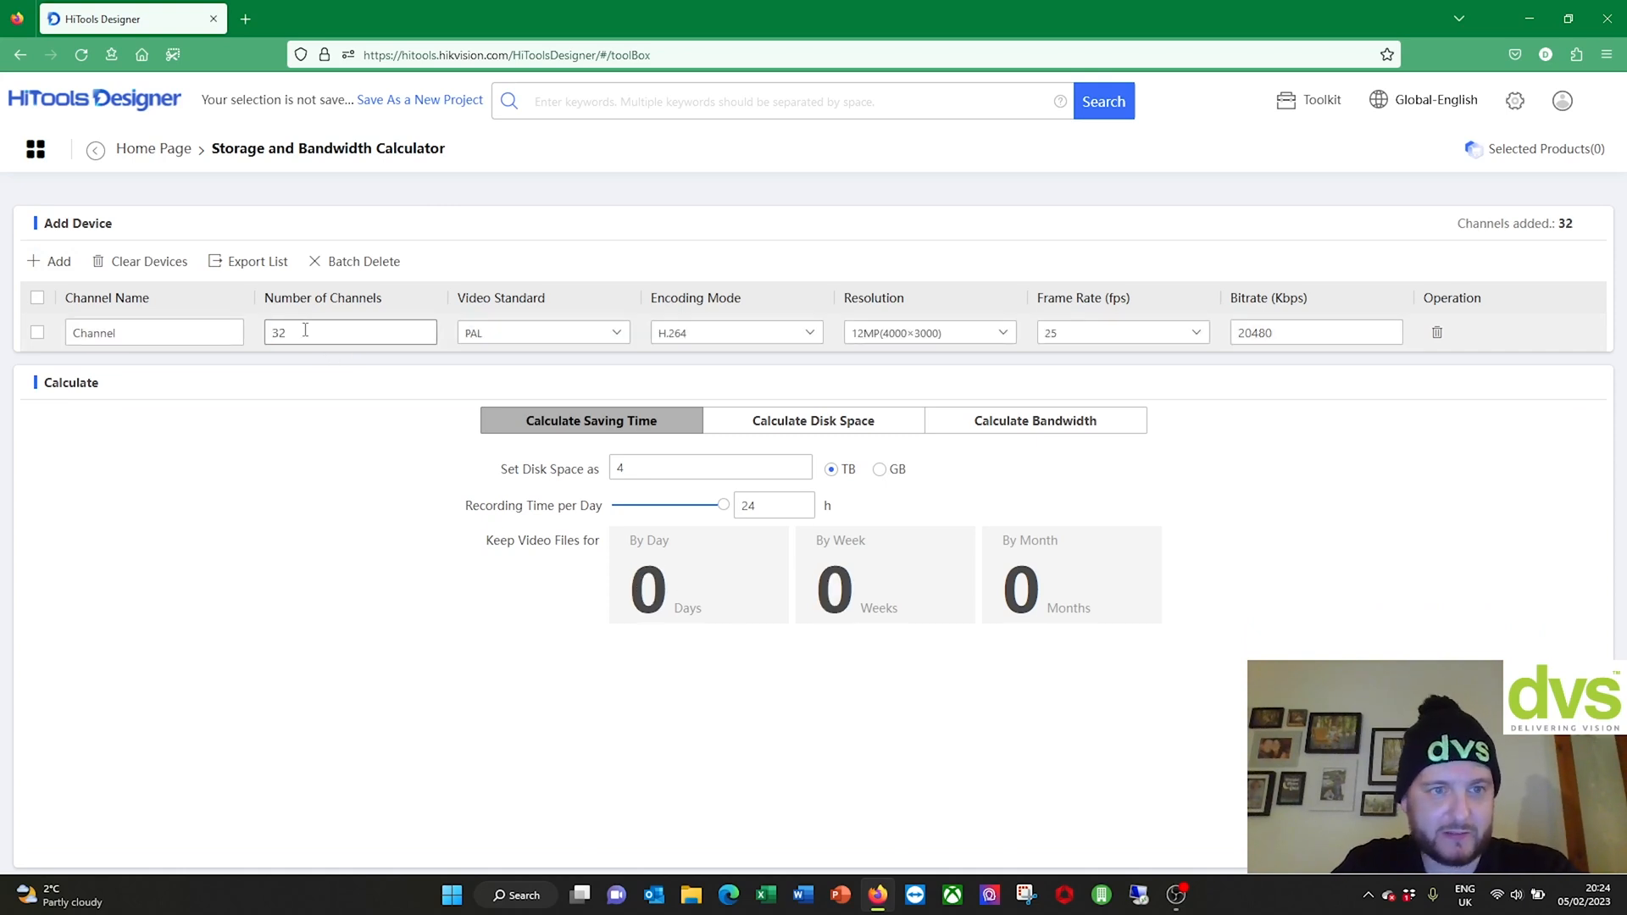
left_click_drag(208, 334, 23, 324)
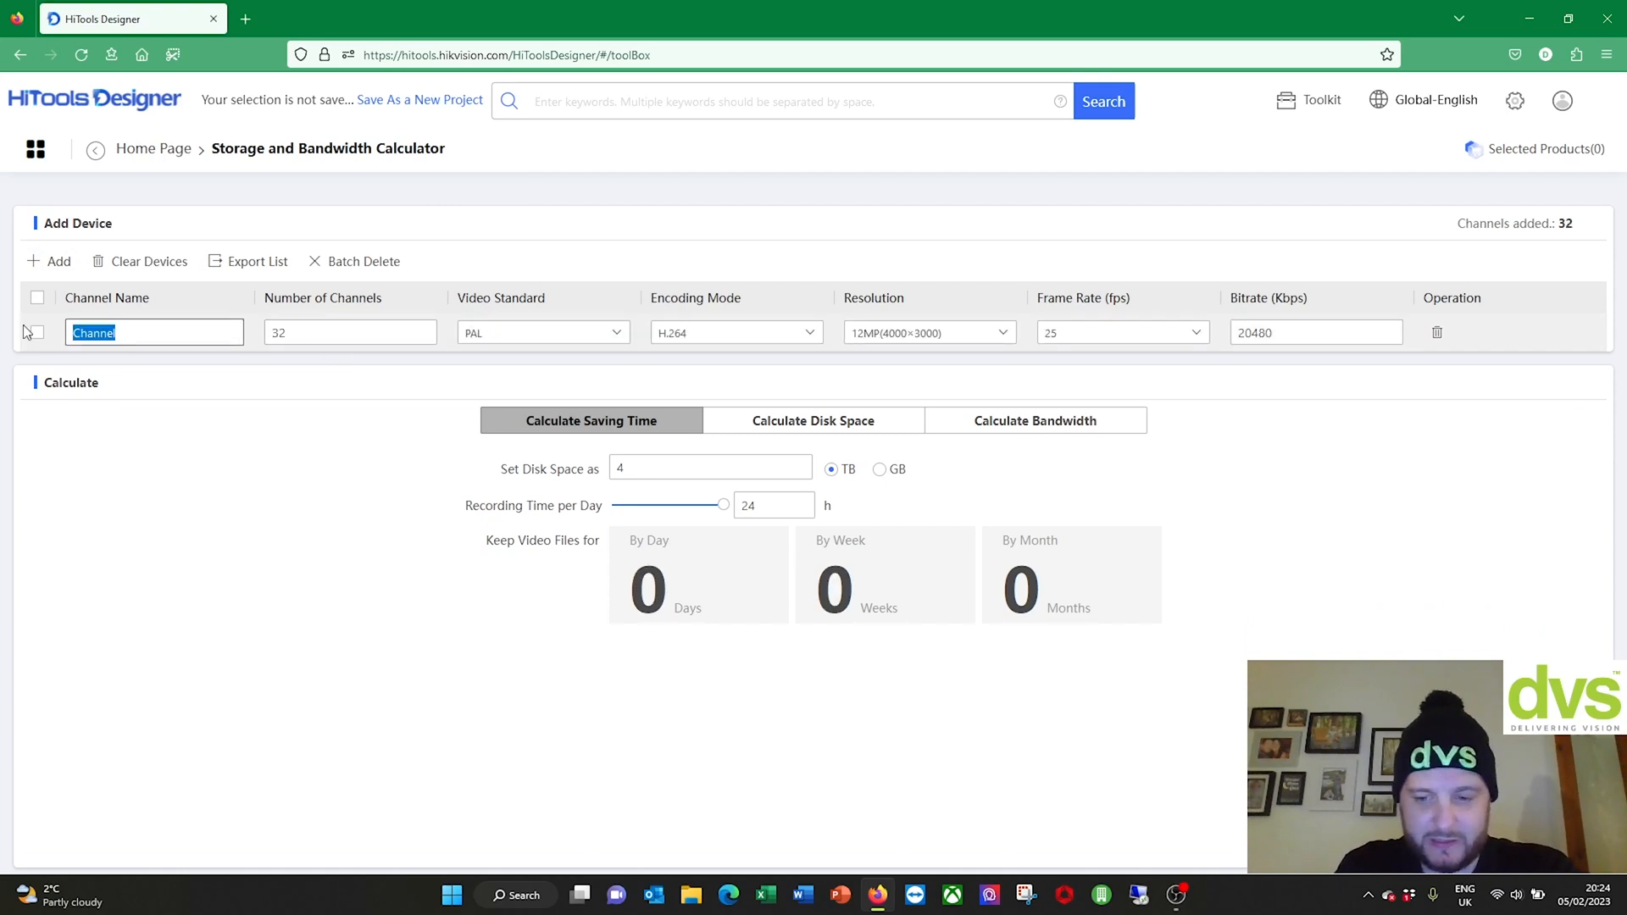
type("Fron t")
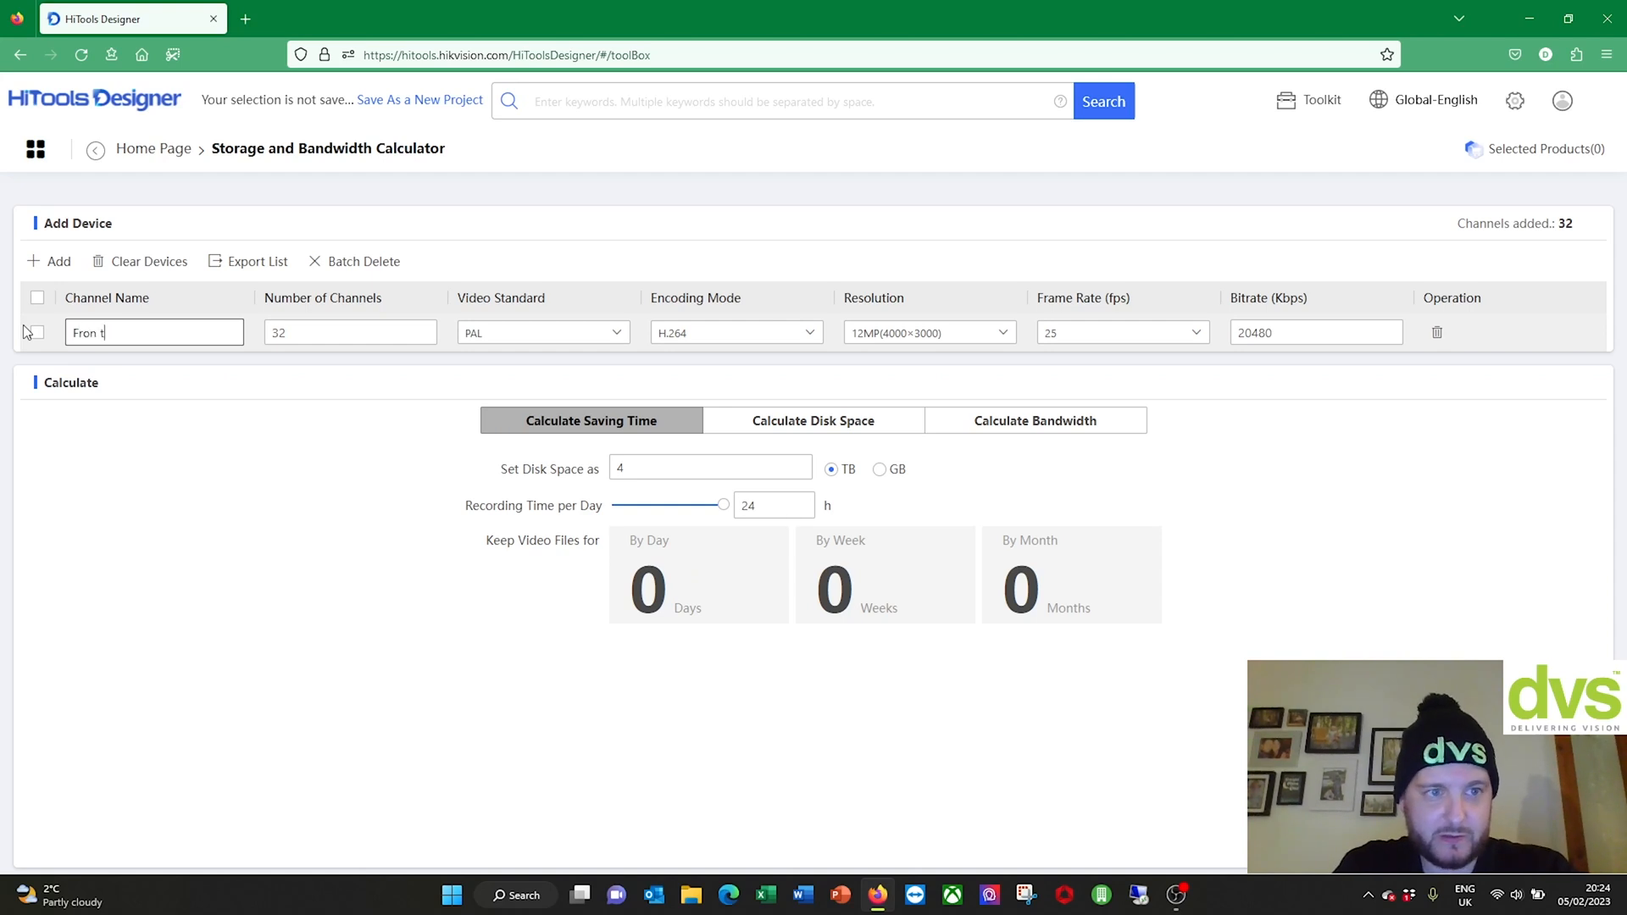
type(" Door")
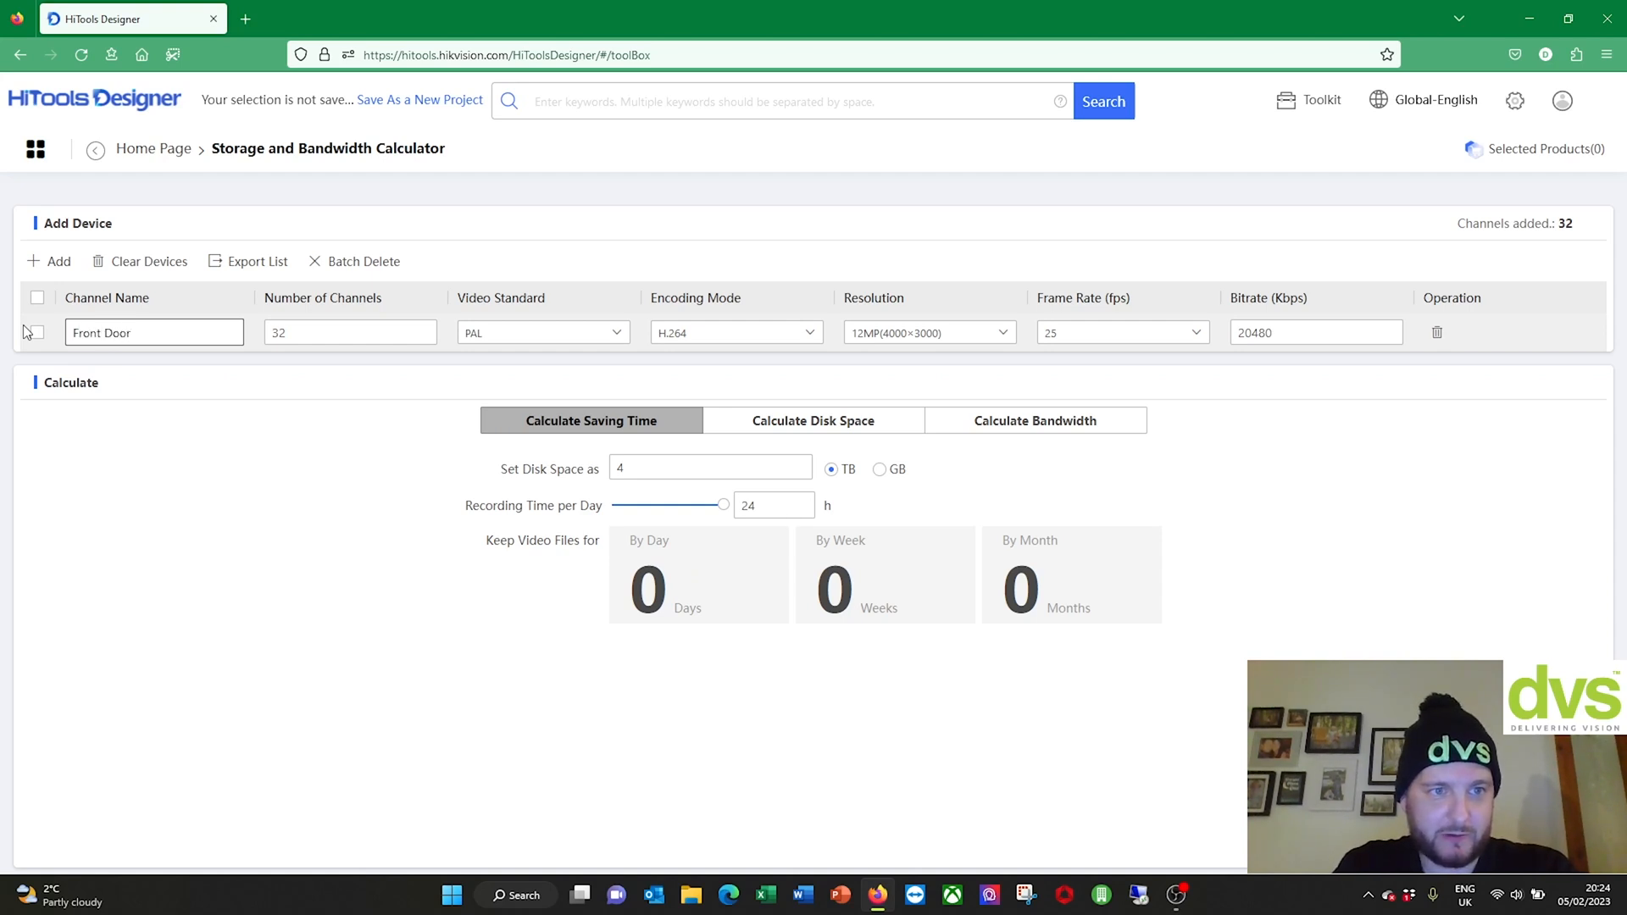
left_click_drag(288, 333, 244, 343)
type("1")
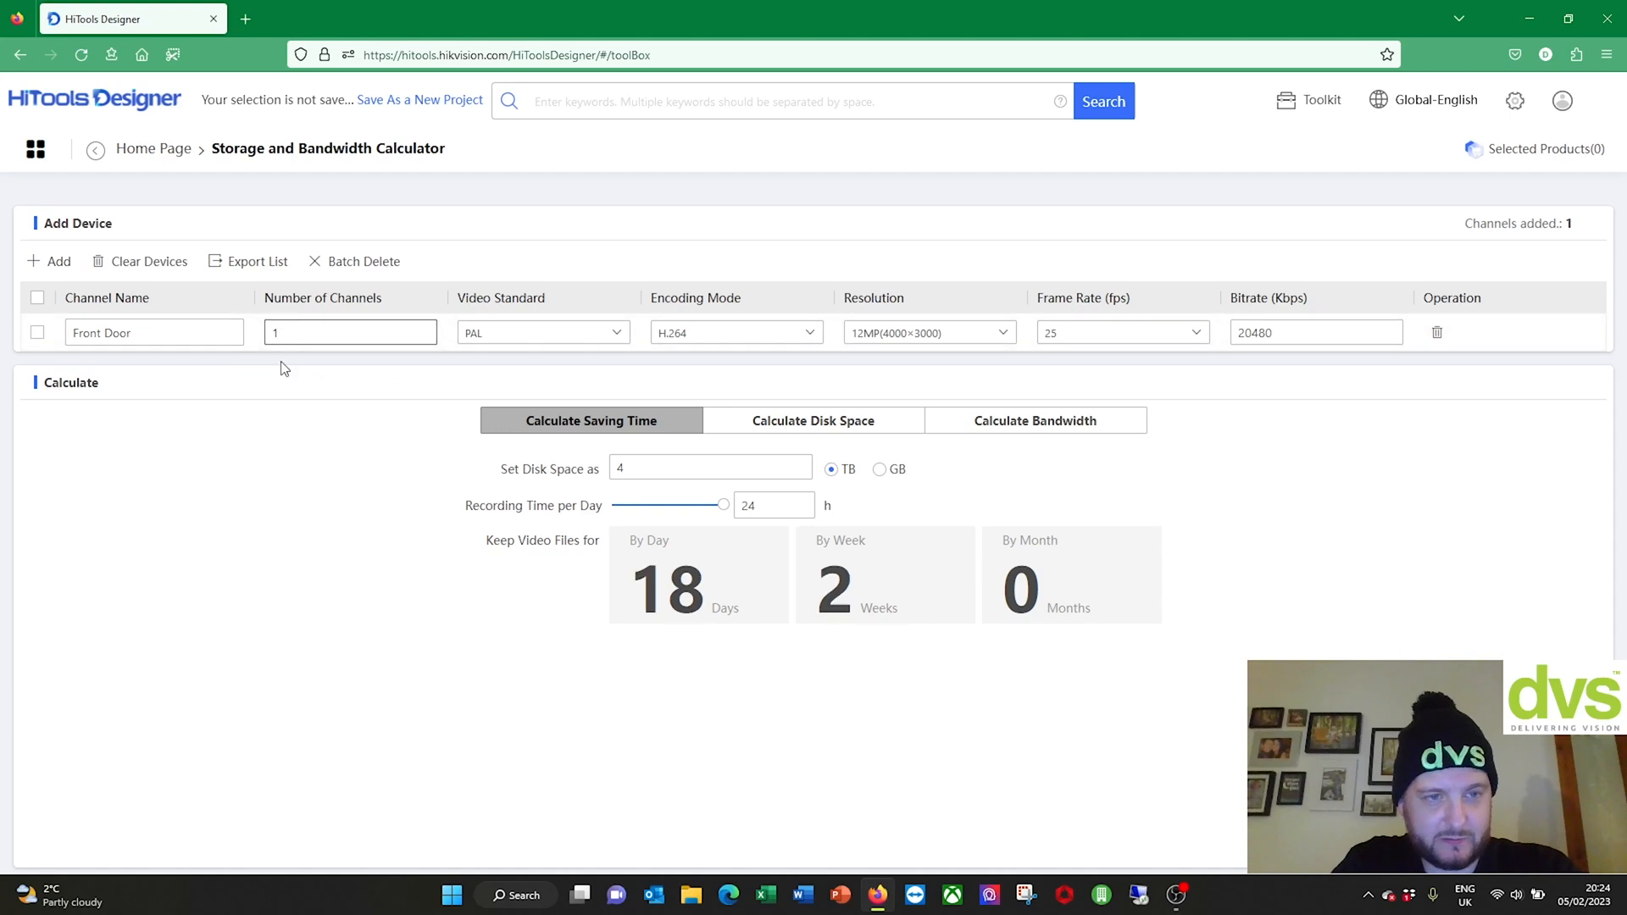
left_click(742, 334)
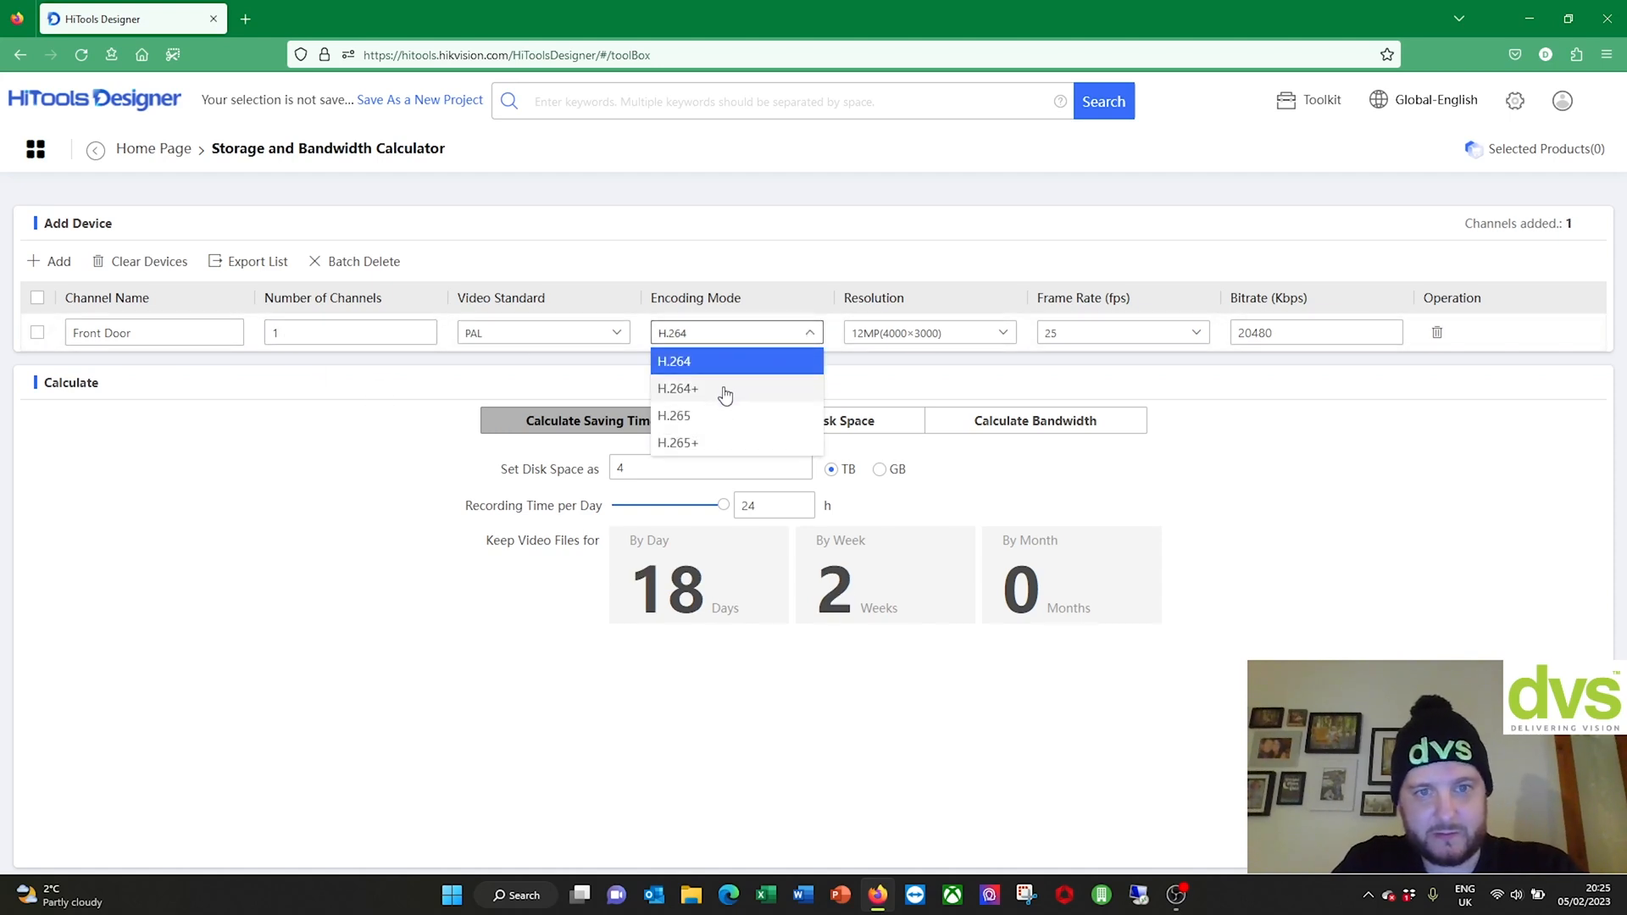
left_click(725, 416)
left_click(769, 336)
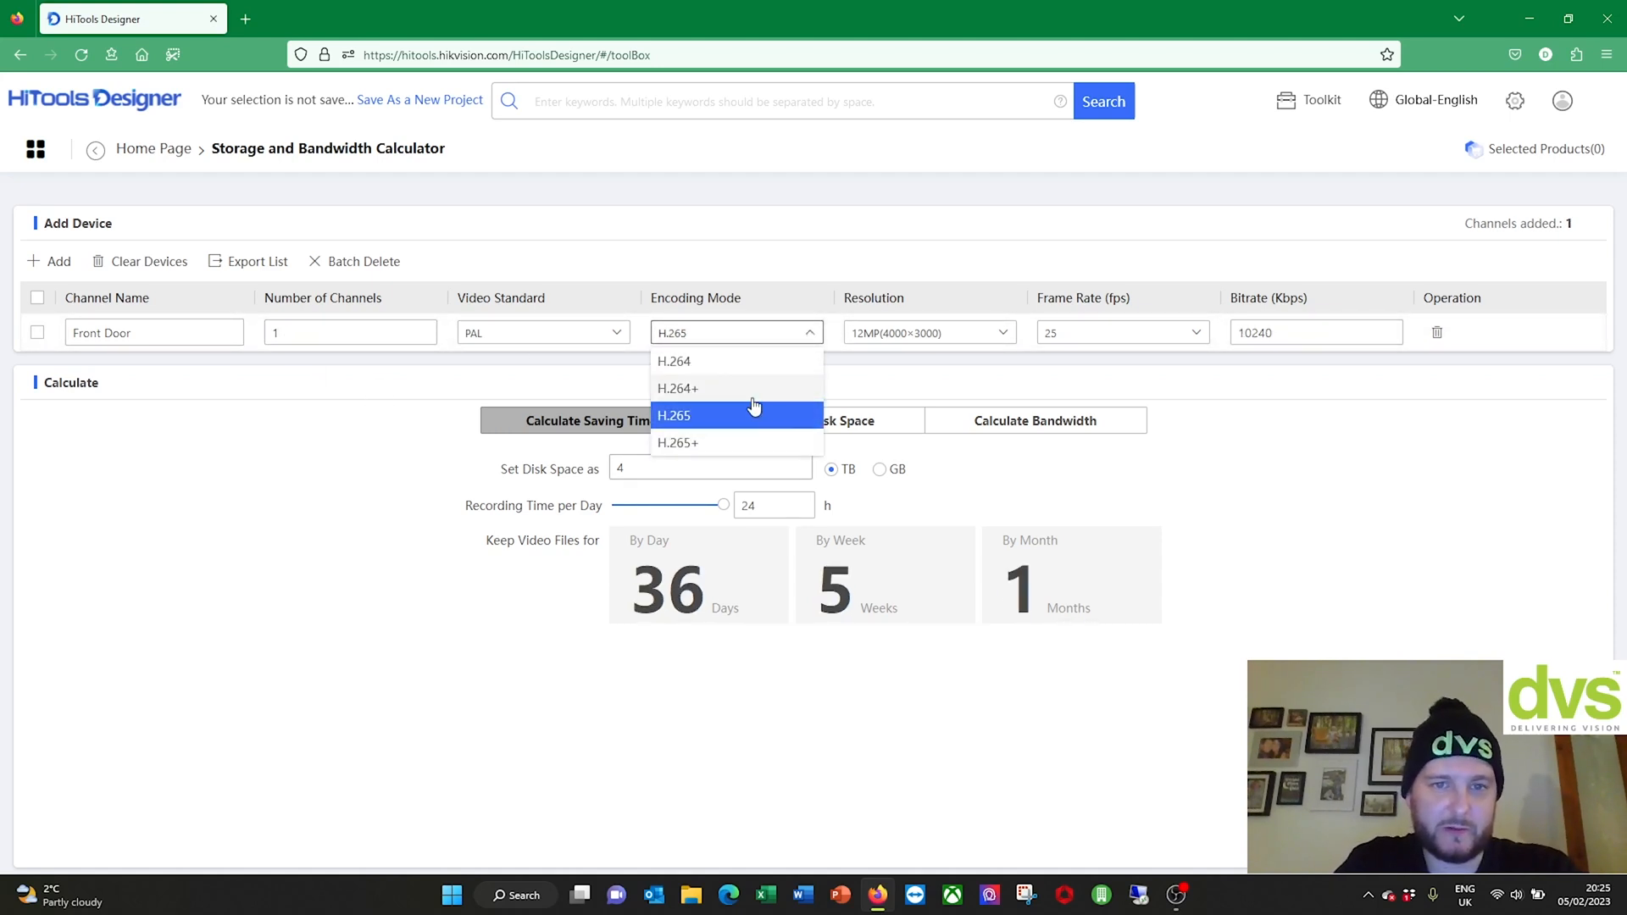
left_click(760, 312)
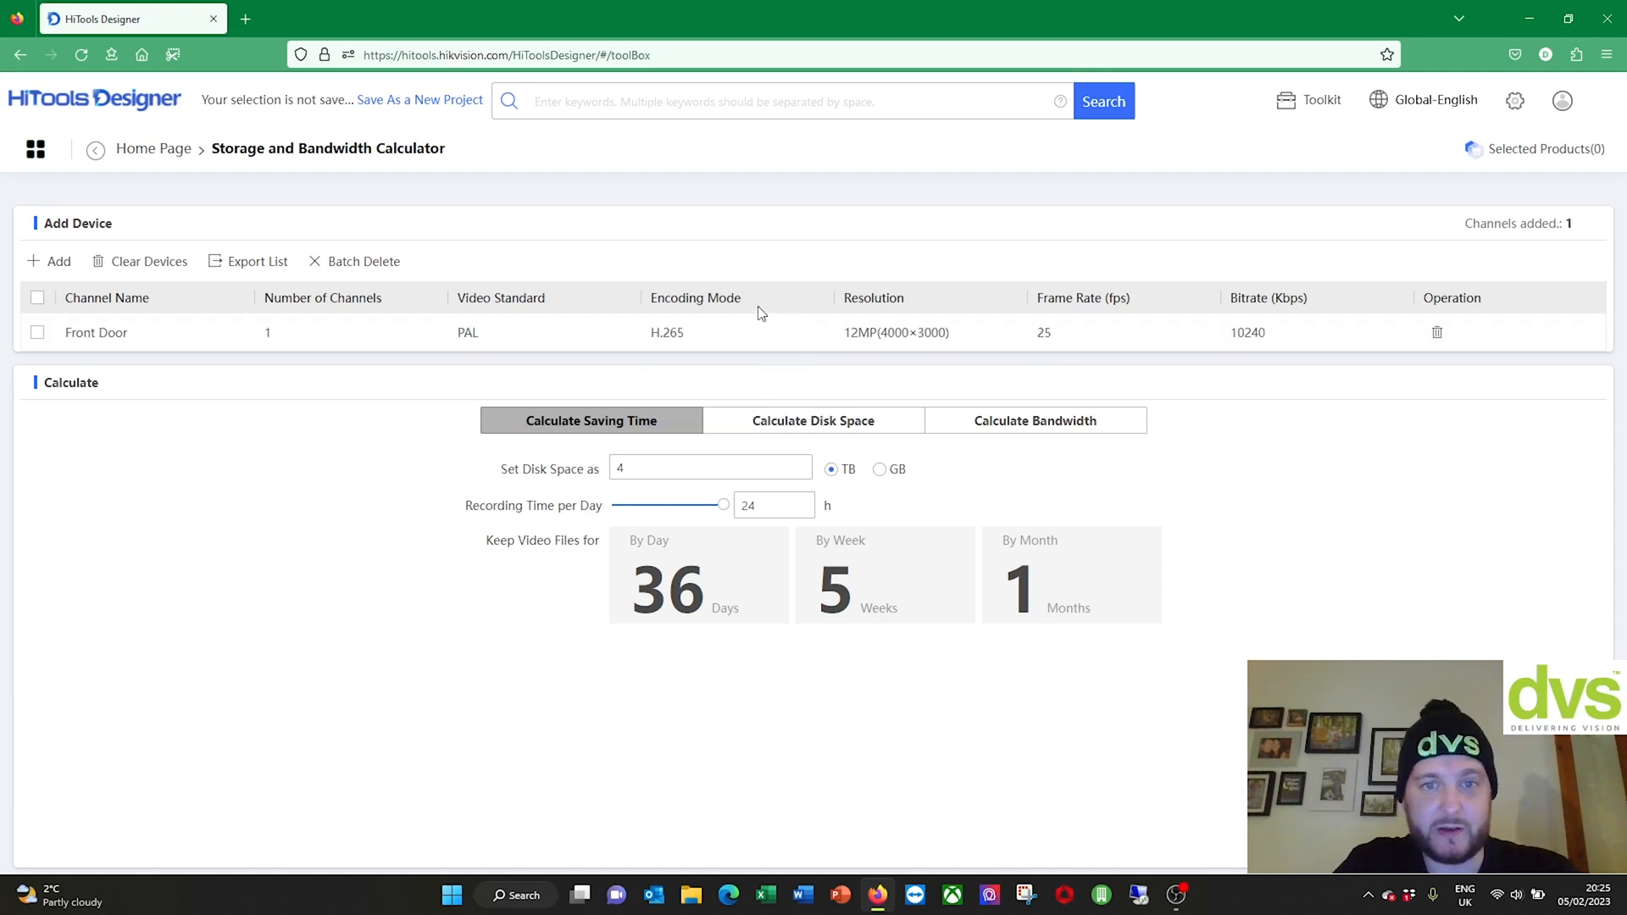
Step: Set Front Door's resolution to 8MP(3840×2160) and frame rate to 20 fps
left_click(897, 337)
left_click(1003, 333)
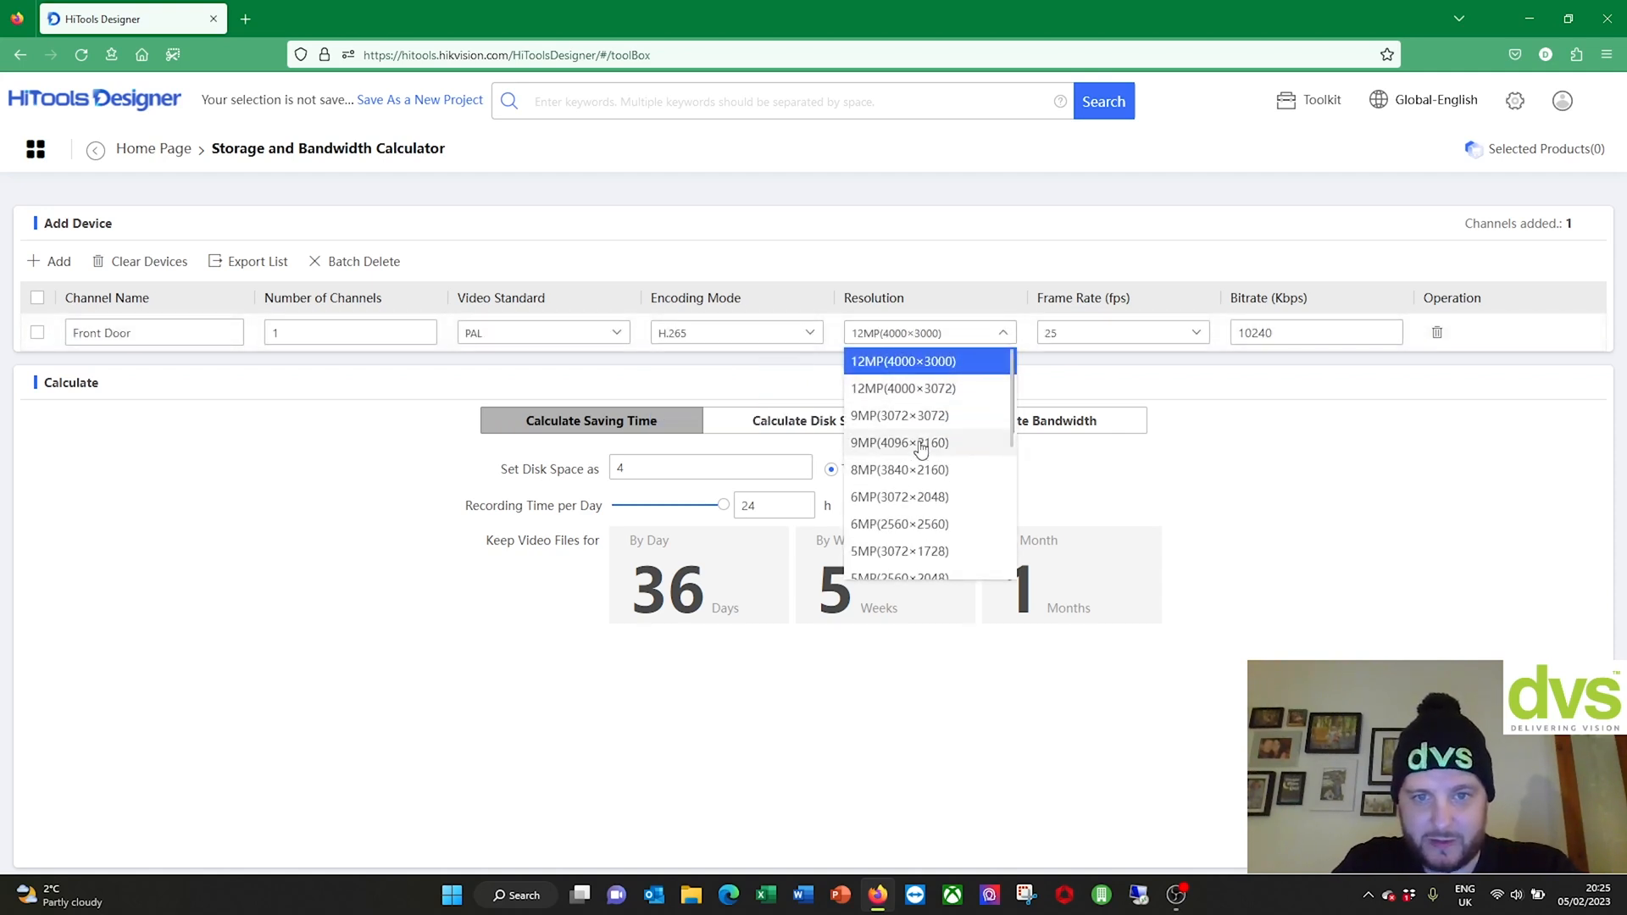
left_click(909, 471)
left_click(1119, 333)
left_click(1102, 439)
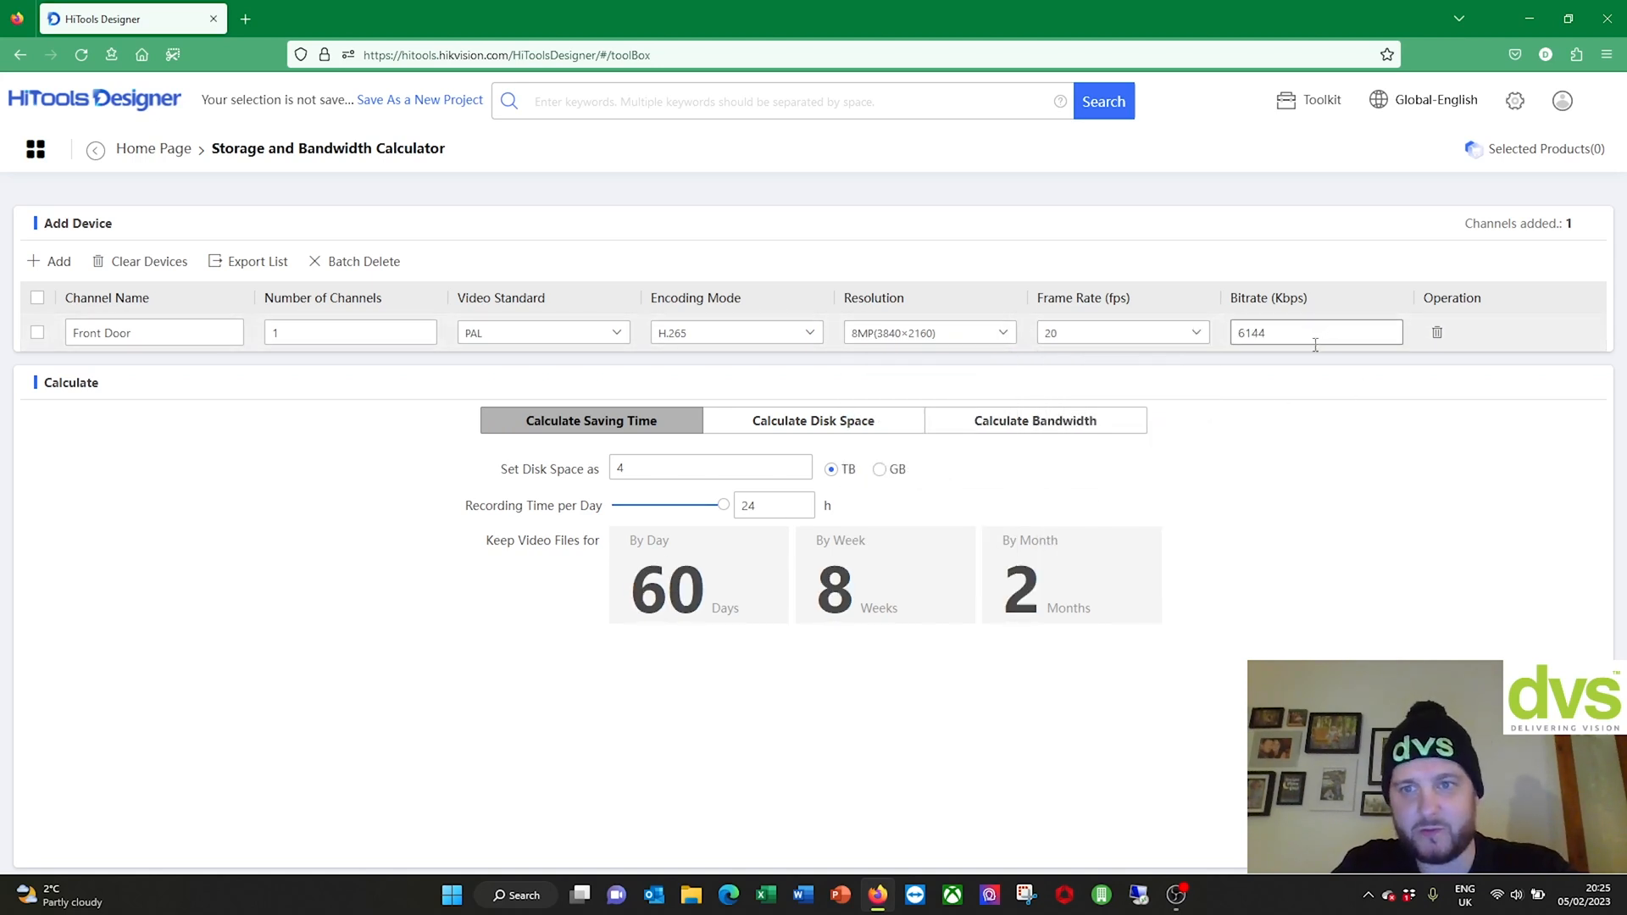
Step: Add a 'Gate' entry at H.265, 8MP(3840×2160) and 20 fps
left_click(53, 261)
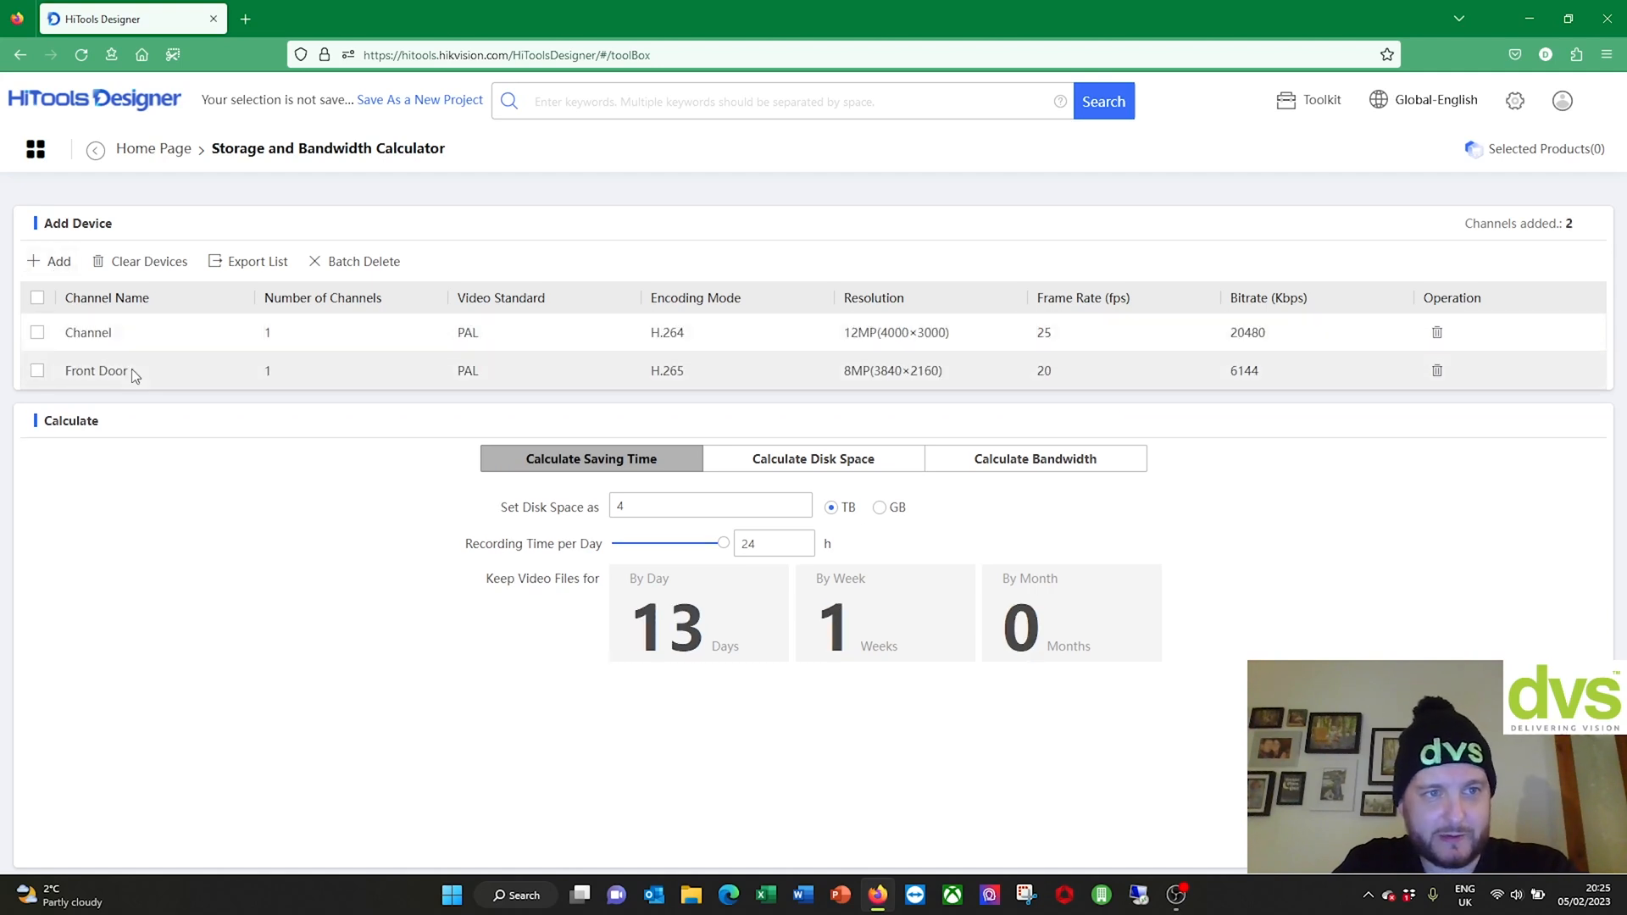
left_click(94, 333)
left_click_drag(116, 333, 38, 333)
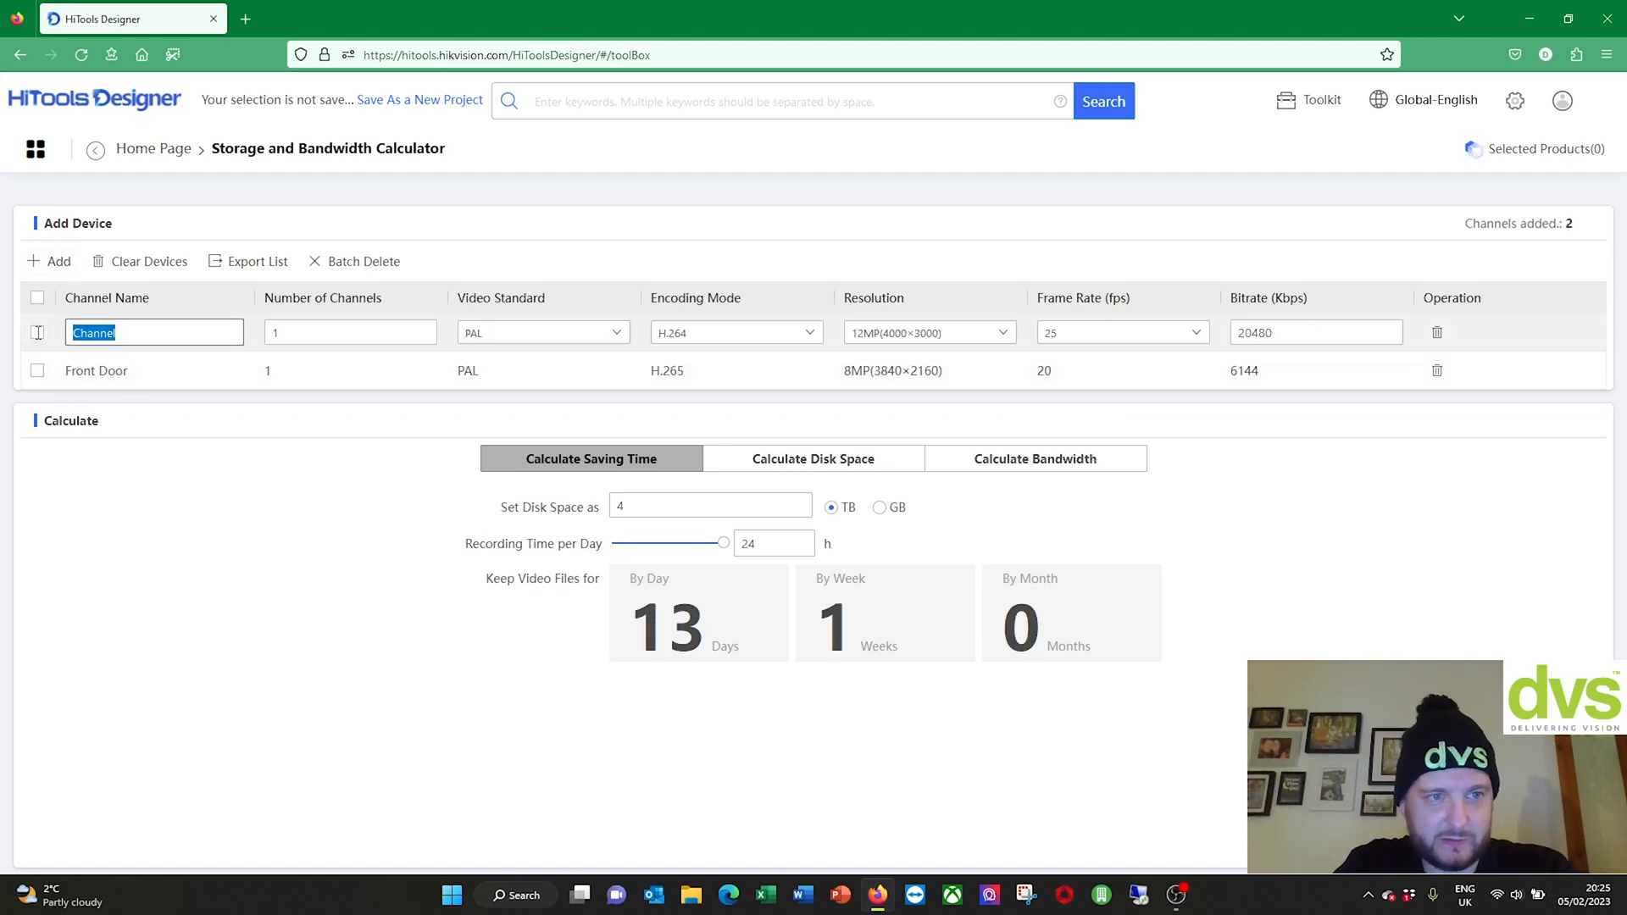
type("Gate")
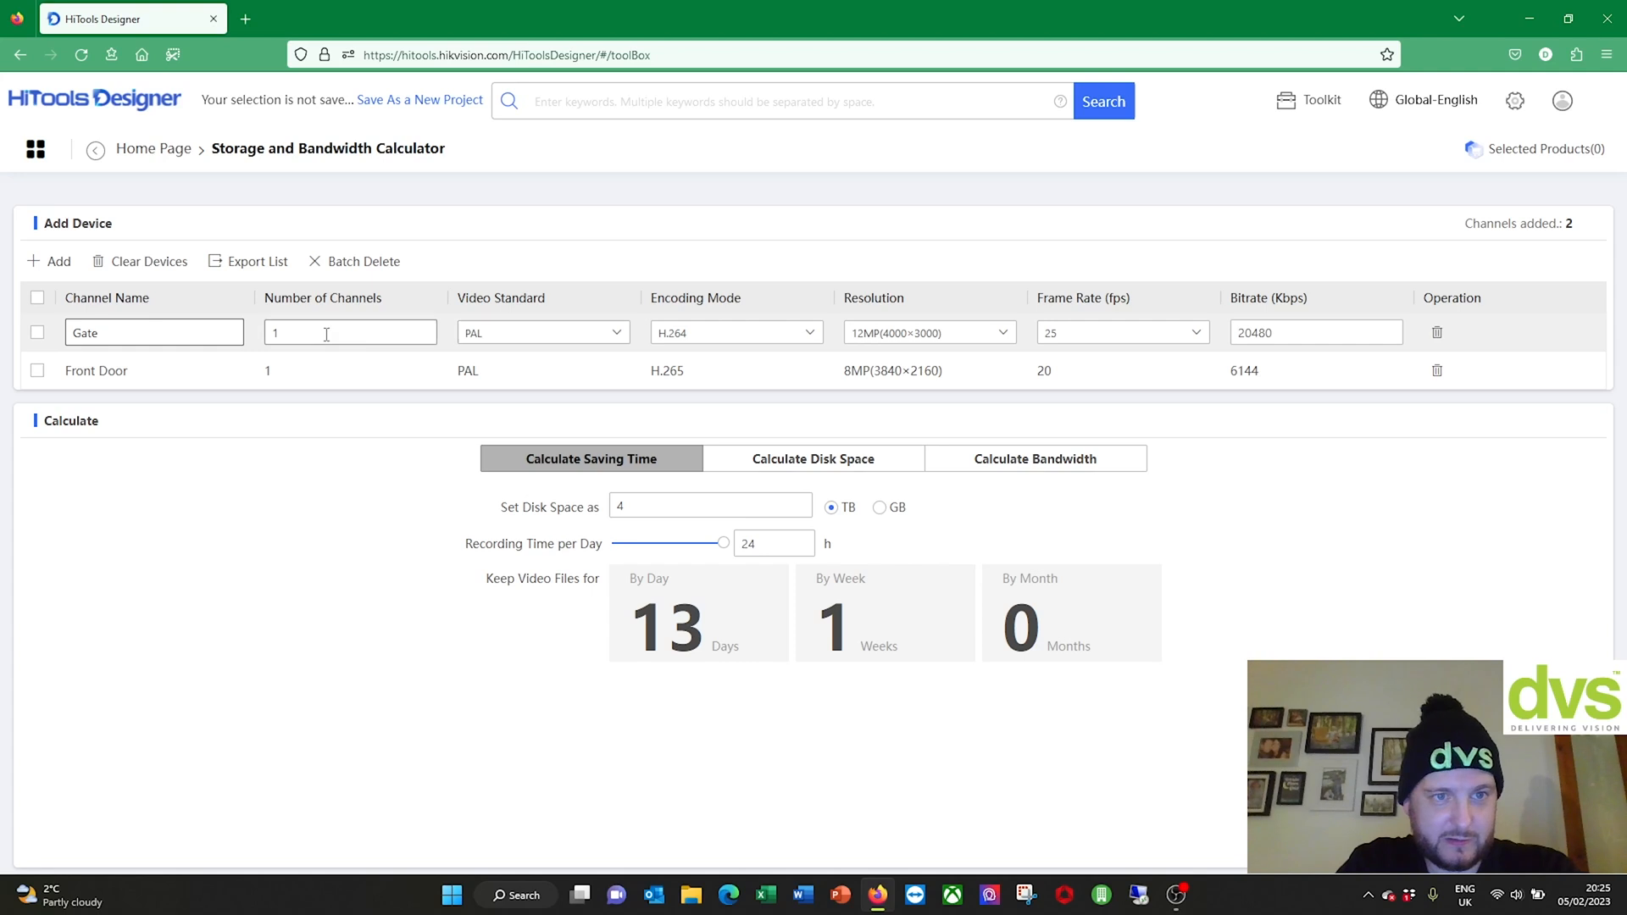
left_click(763, 332)
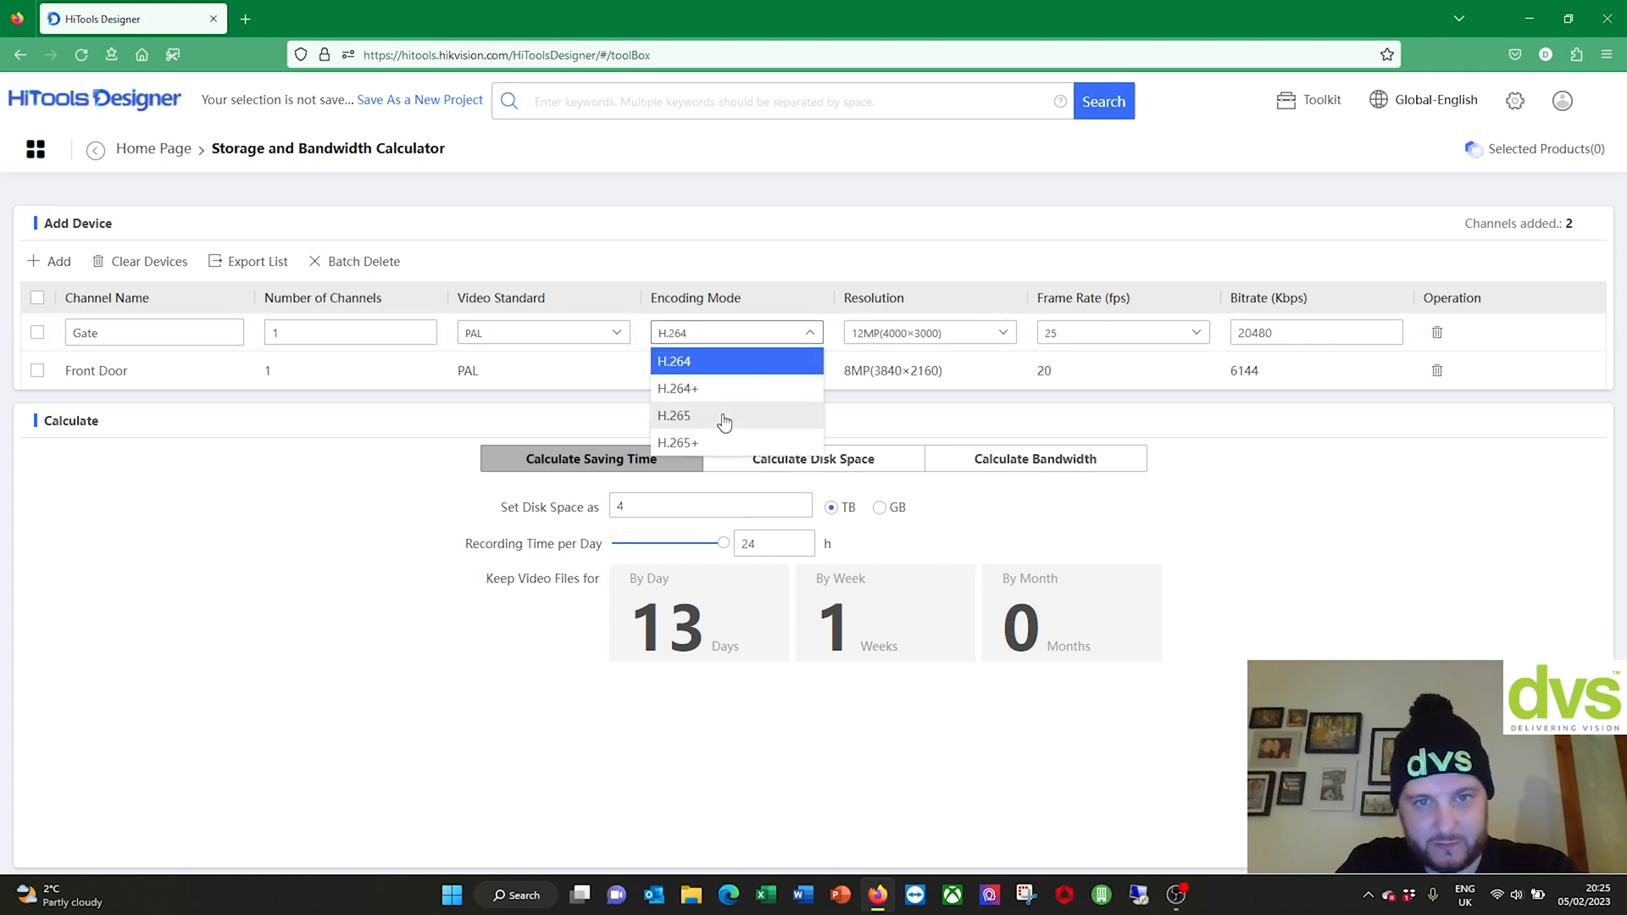
left_click(695, 415)
left_click(928, 340)
left_click(934, 462)
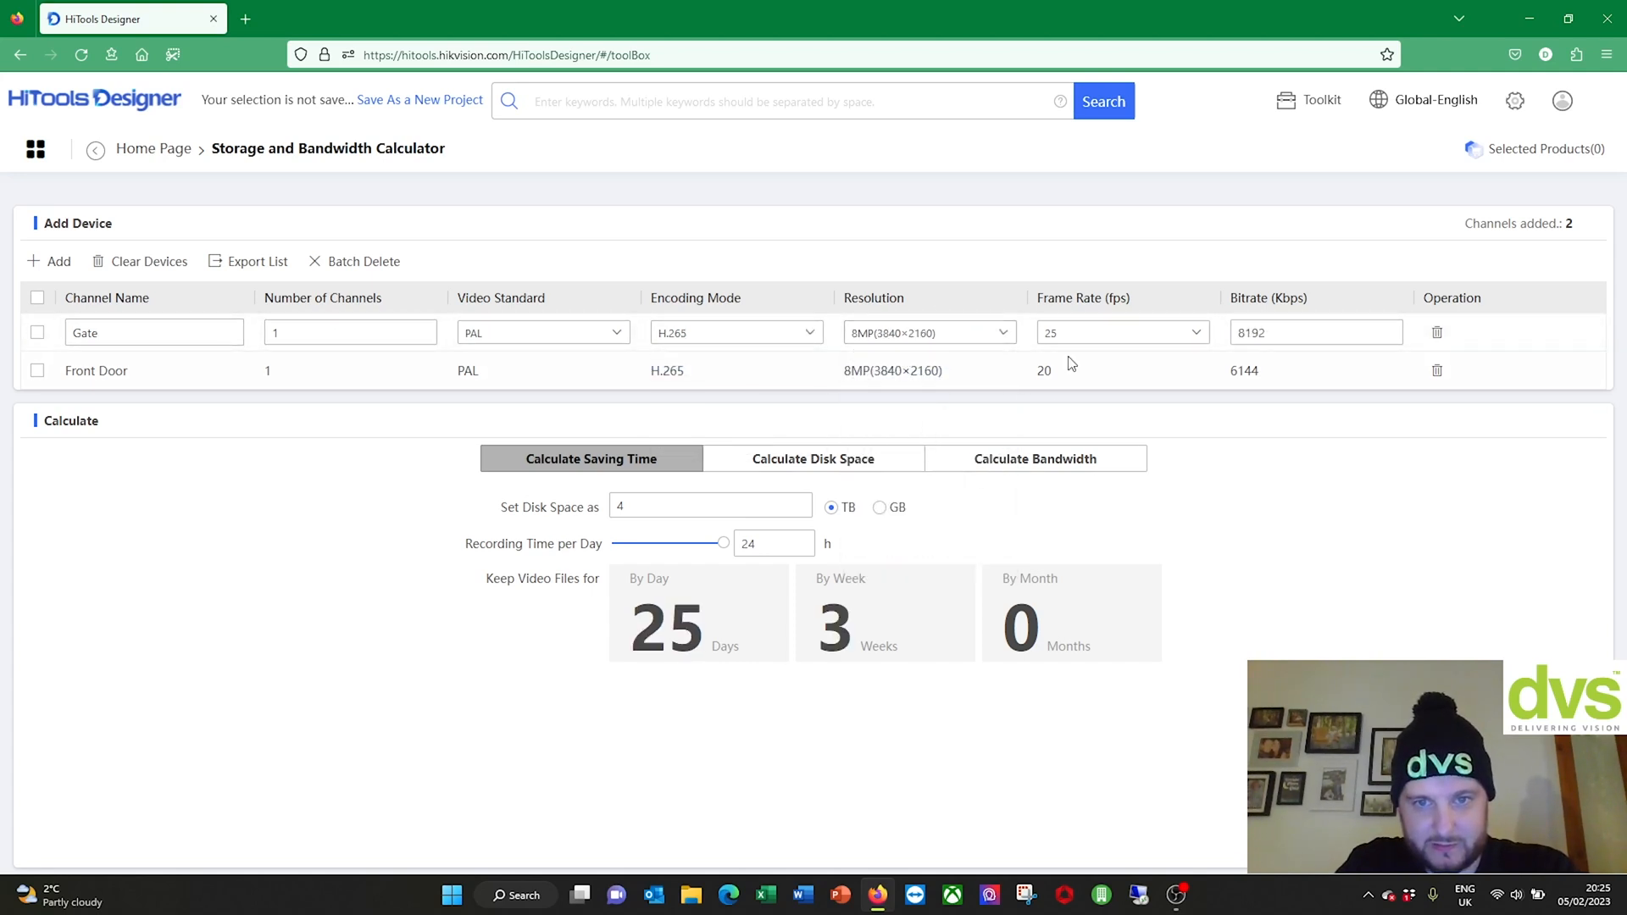
left_click(1073, 341)
left_click(1090, 450)
left_click(1338, 494)
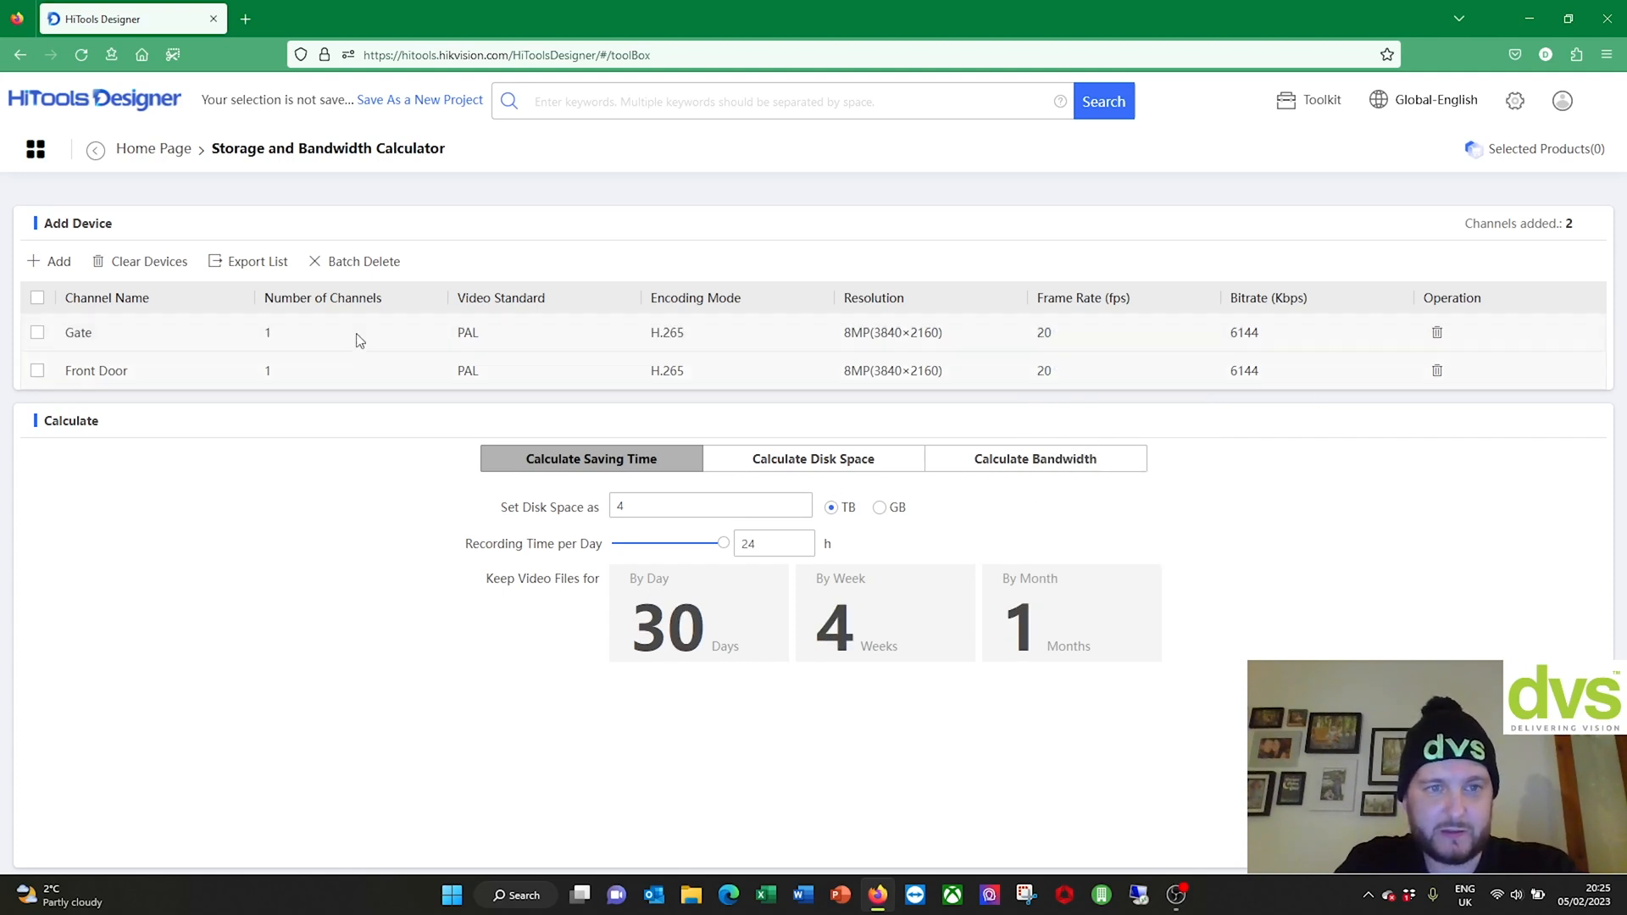
Step: Add a 'Yard' row of 6 channels using H.265, 4MP(2688×1520) and 15 fps
left_click(51, 262)
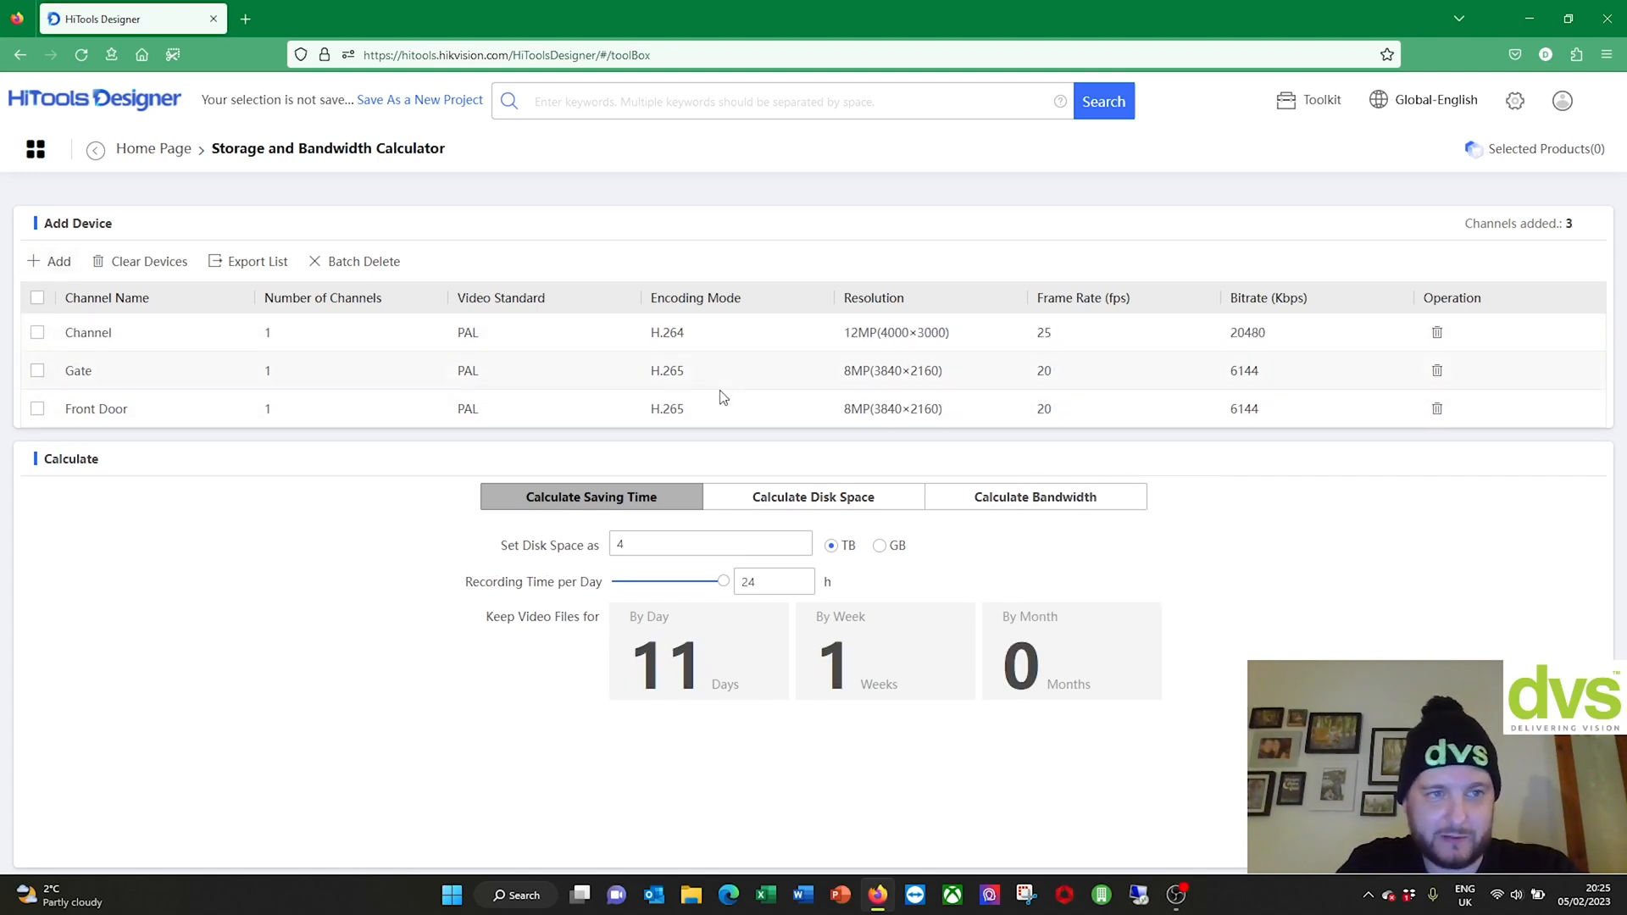
left_click(112, 333)
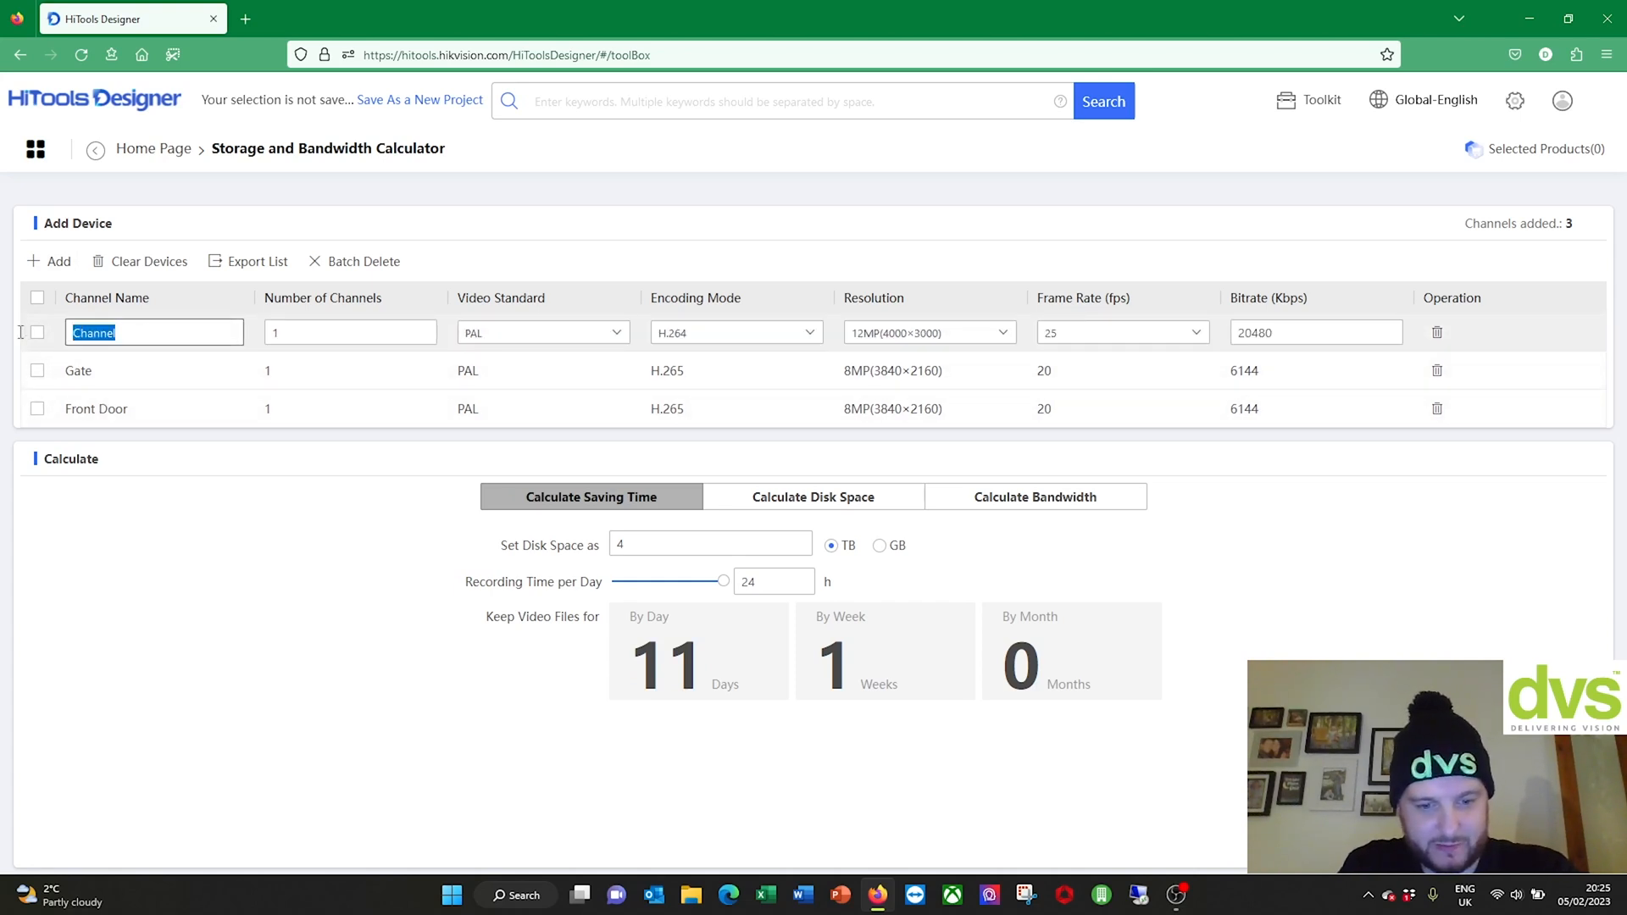
type("Yard")
key("Tab")
type("6")
left_click(720, 333)
left_click(712, 415)
left_click(927, 335)
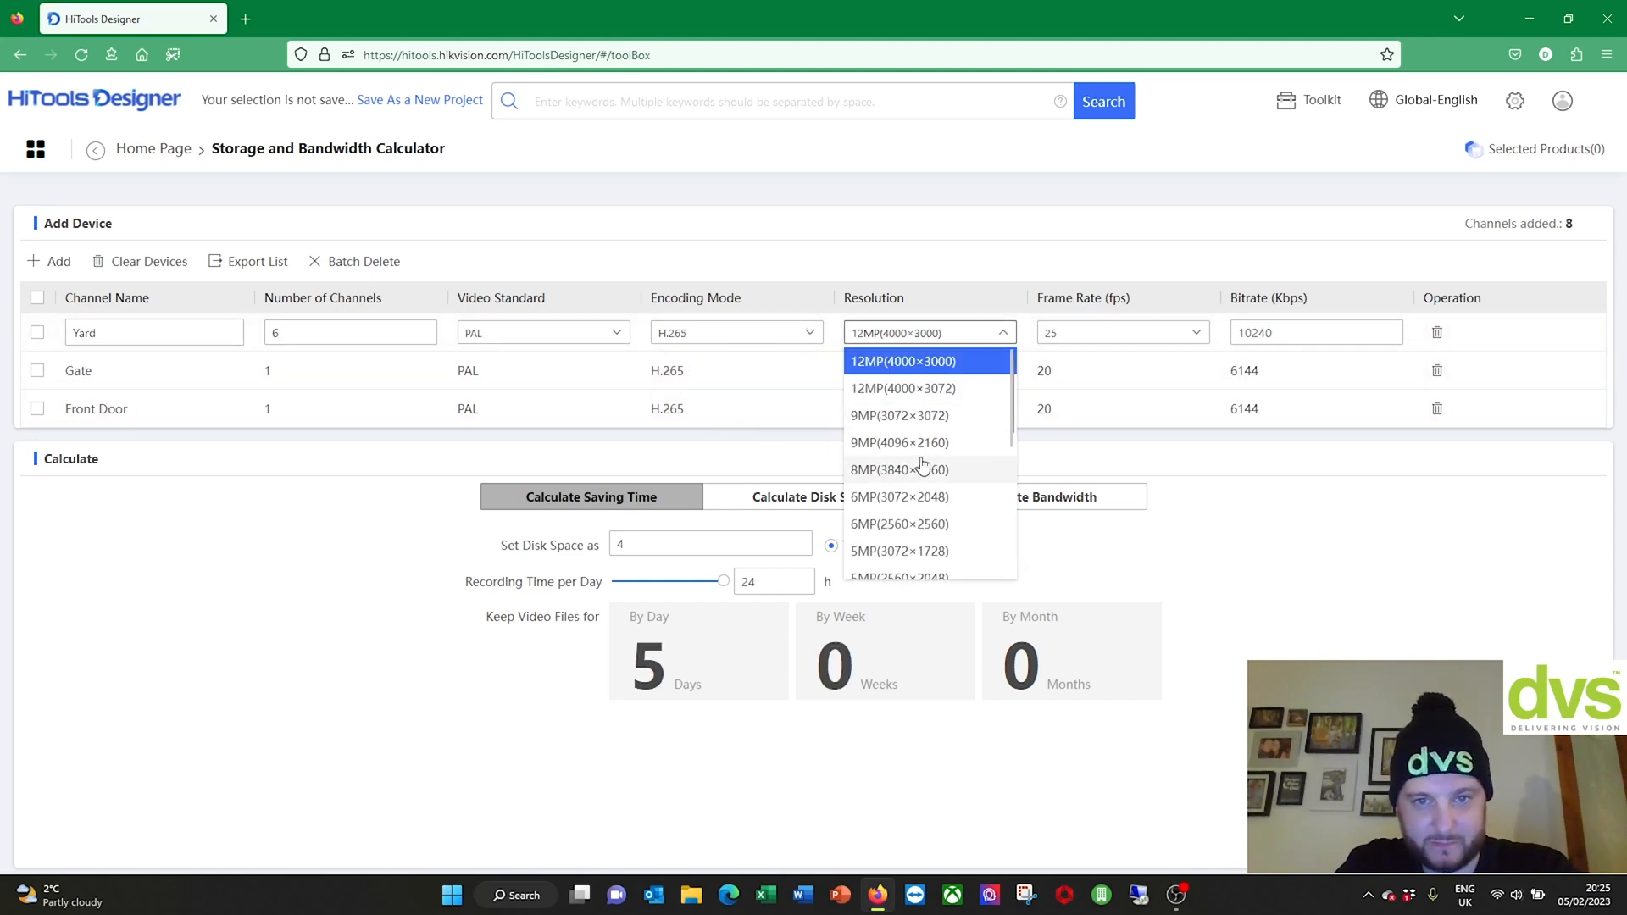
scroll(910, 525, "down", 3)
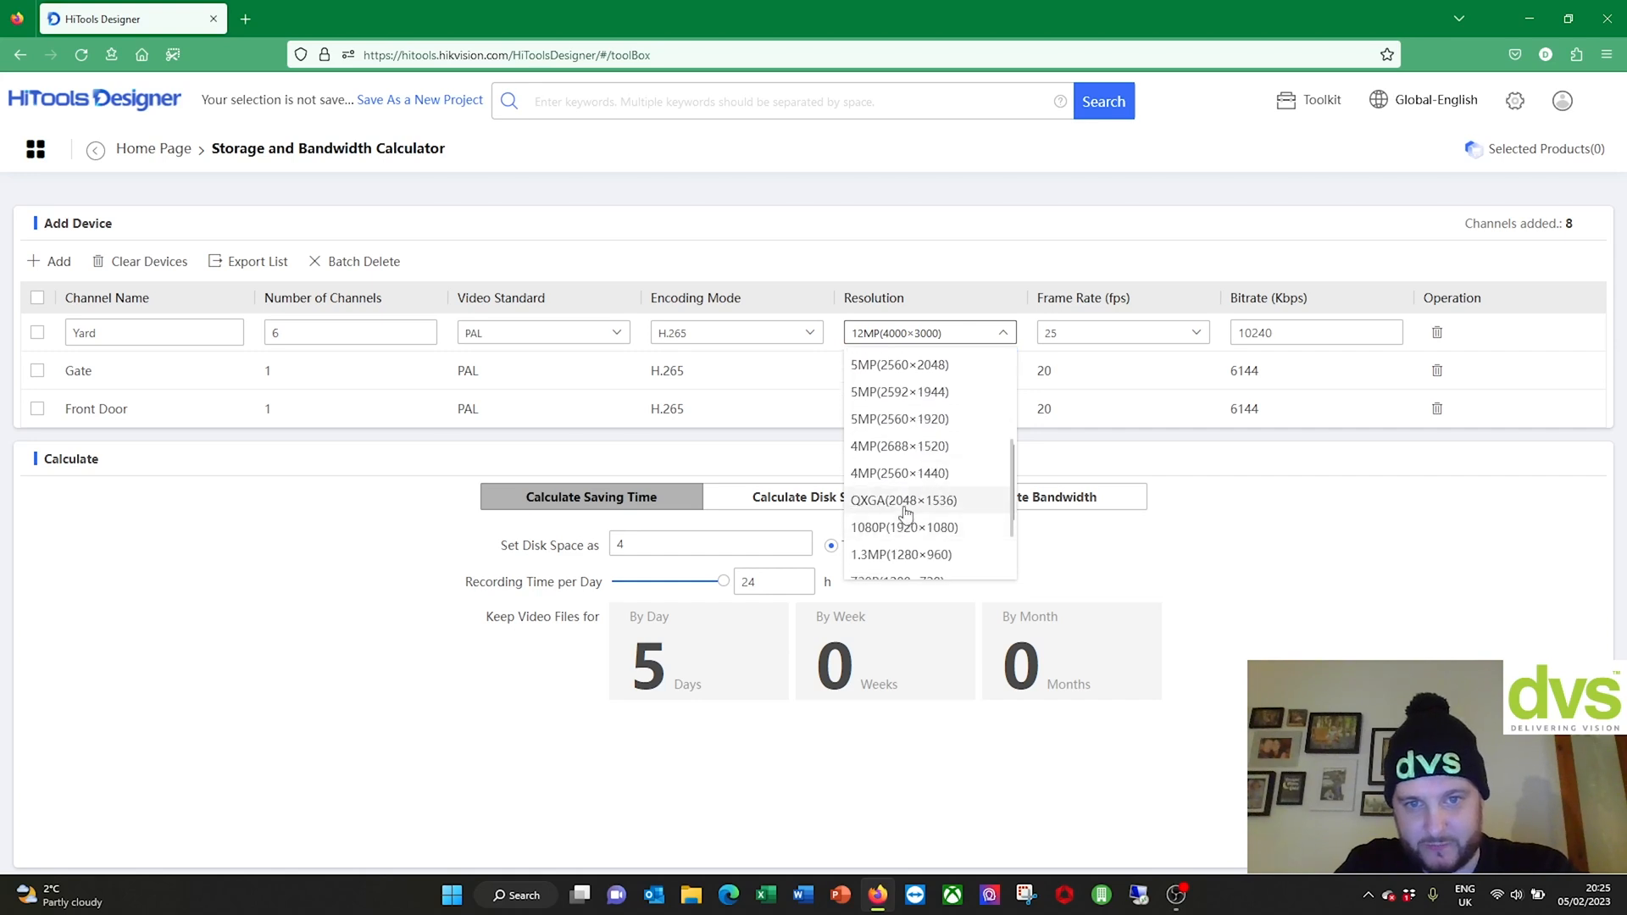
left_click(896, 450)
left_click(1116, 338)
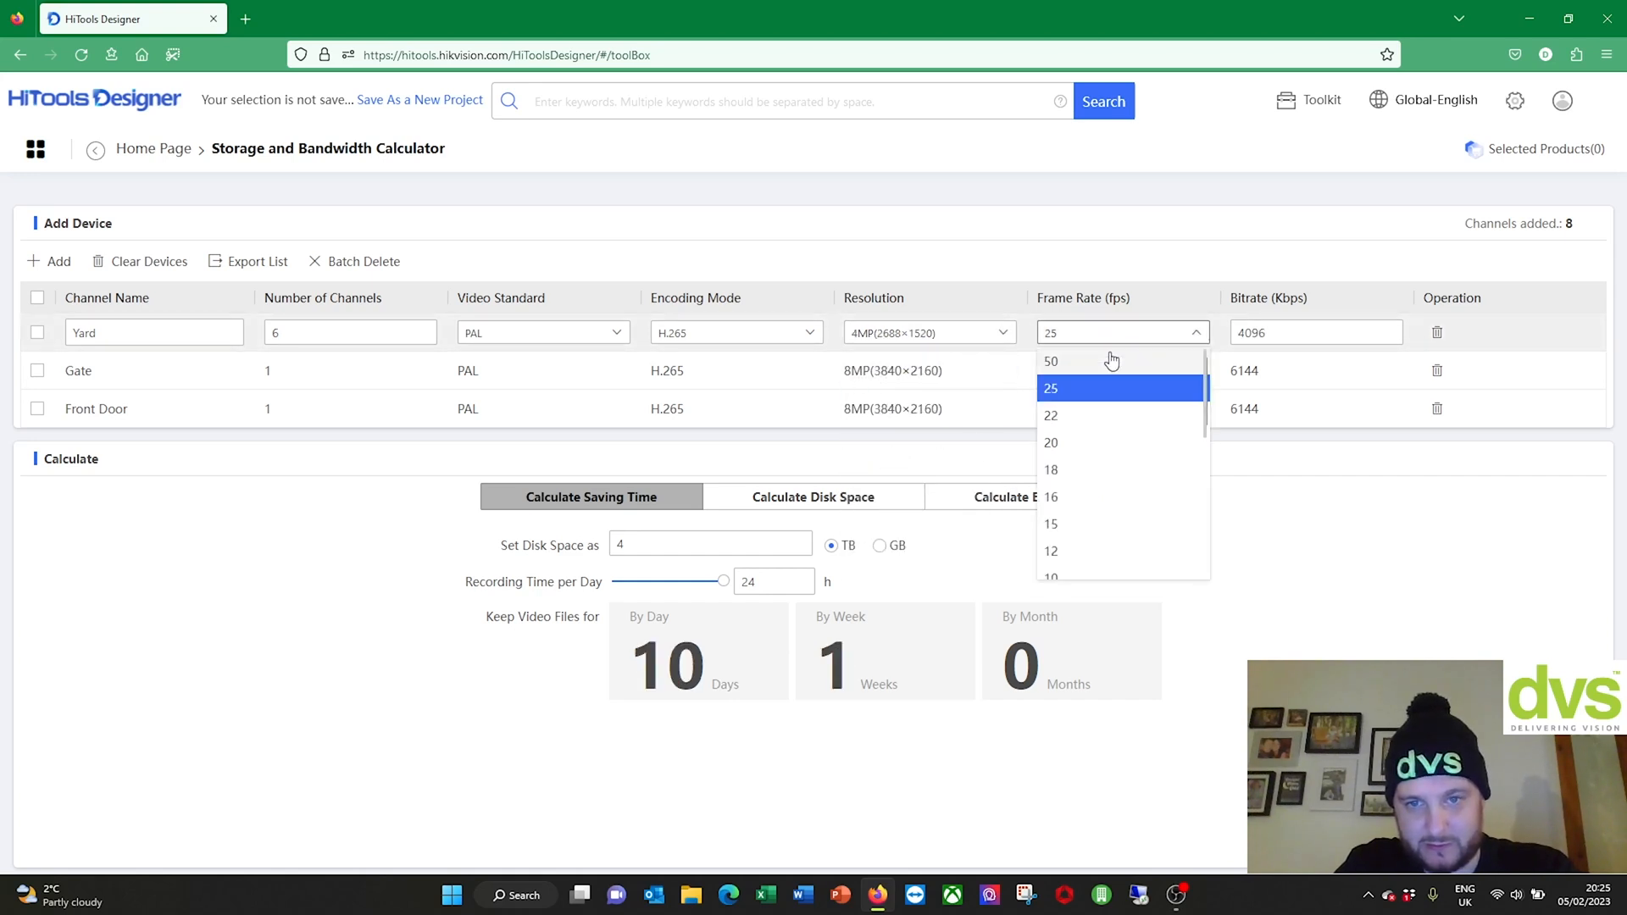
left_click(1101, 527)
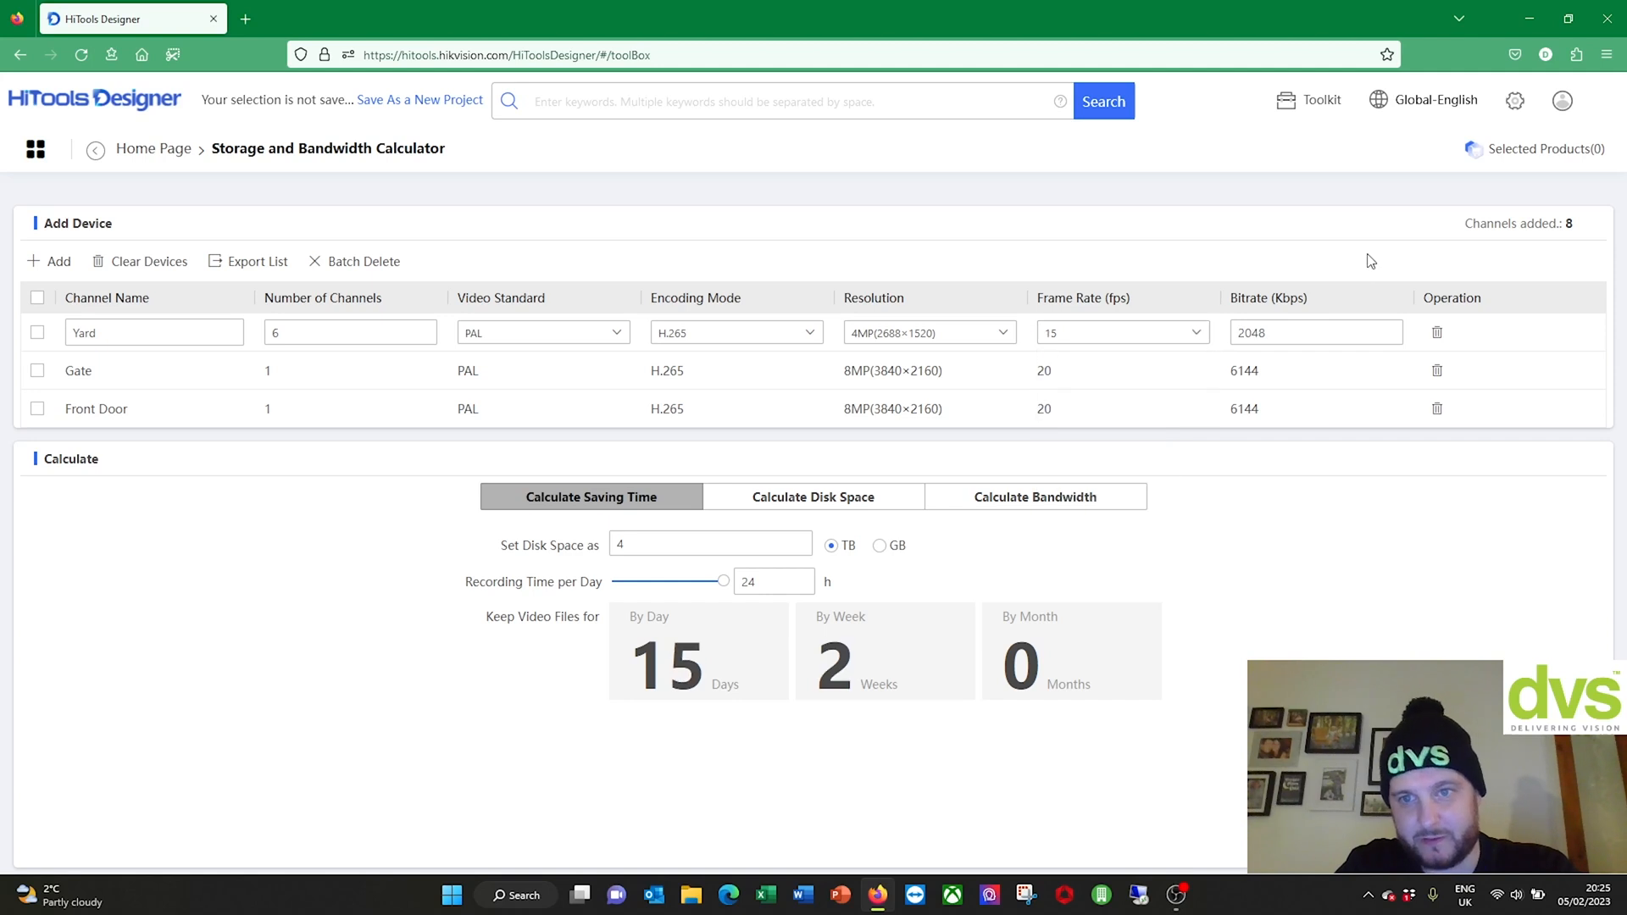
Step: Save the Yard row and switch to Calculate Disk Space, showing 1.9 TB per week
left_click(1336, 469)
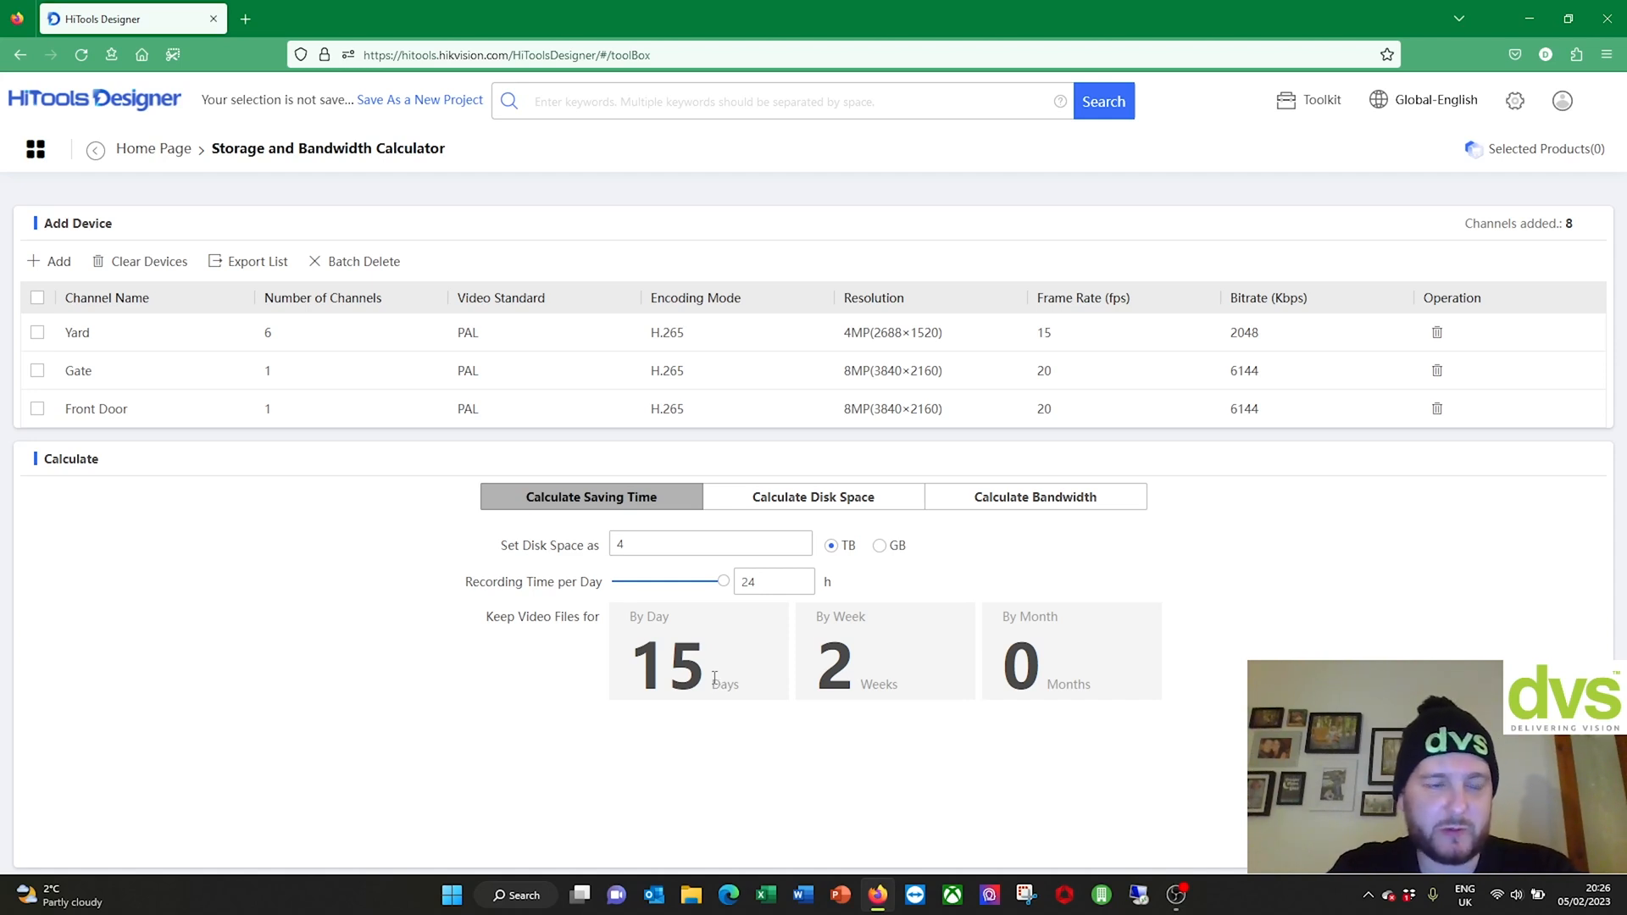
left_click(805, 501)
Step: Set saving time to 3 months (24.0 TB needed), then show the 24.00 Mbps bandwidth
left_click(742, 546)
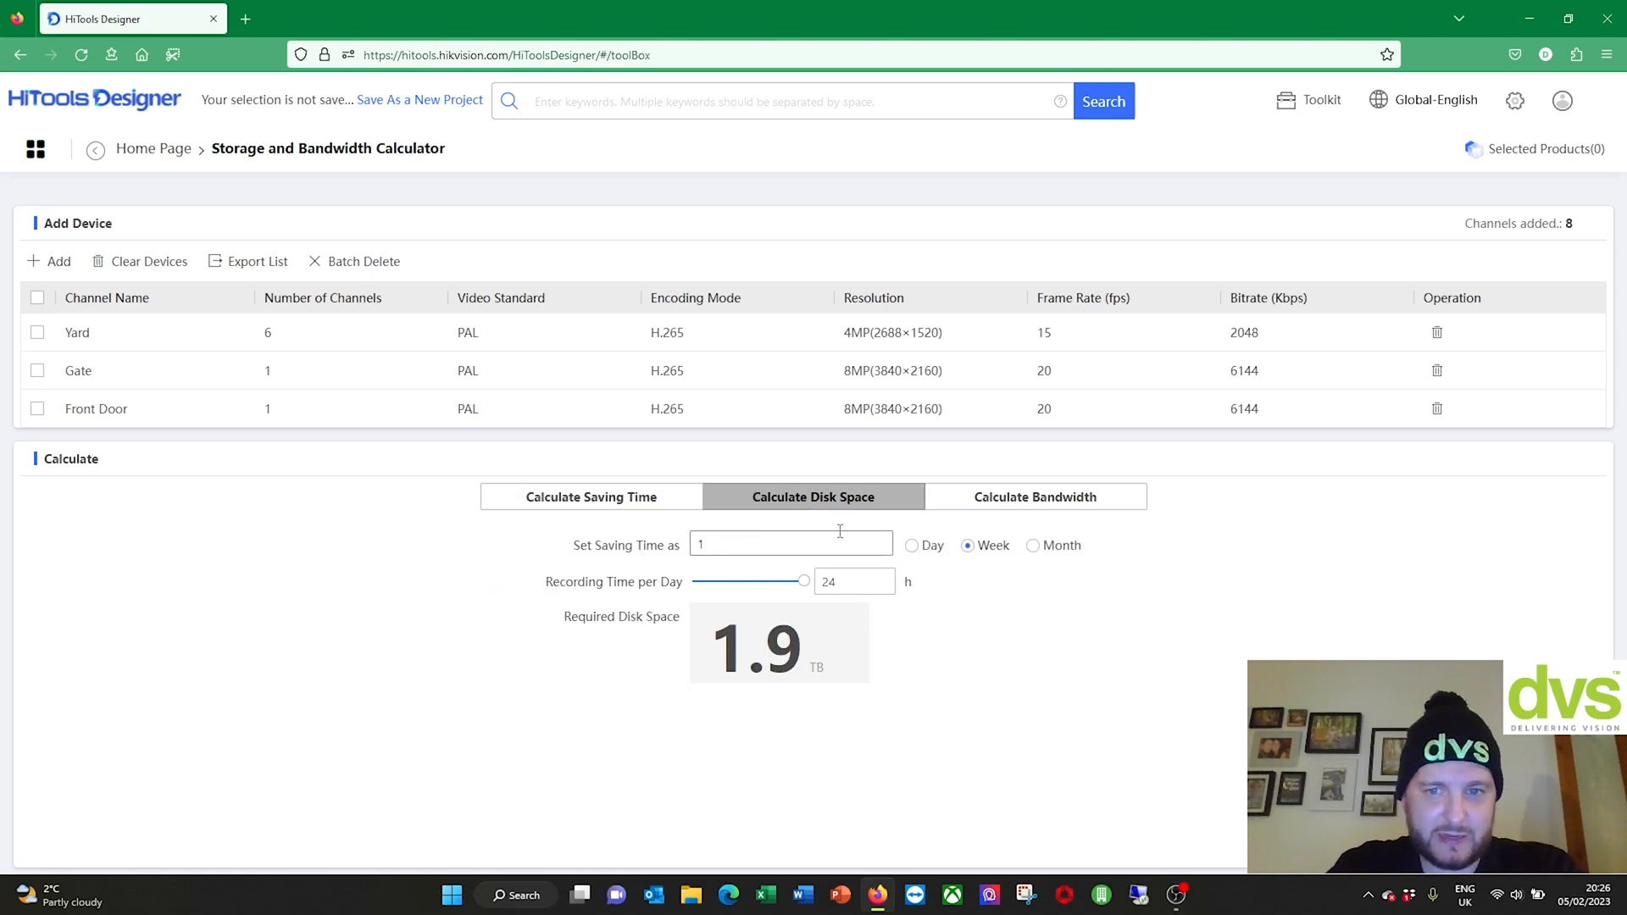
left_click_drag(881, 536, 576, 533)
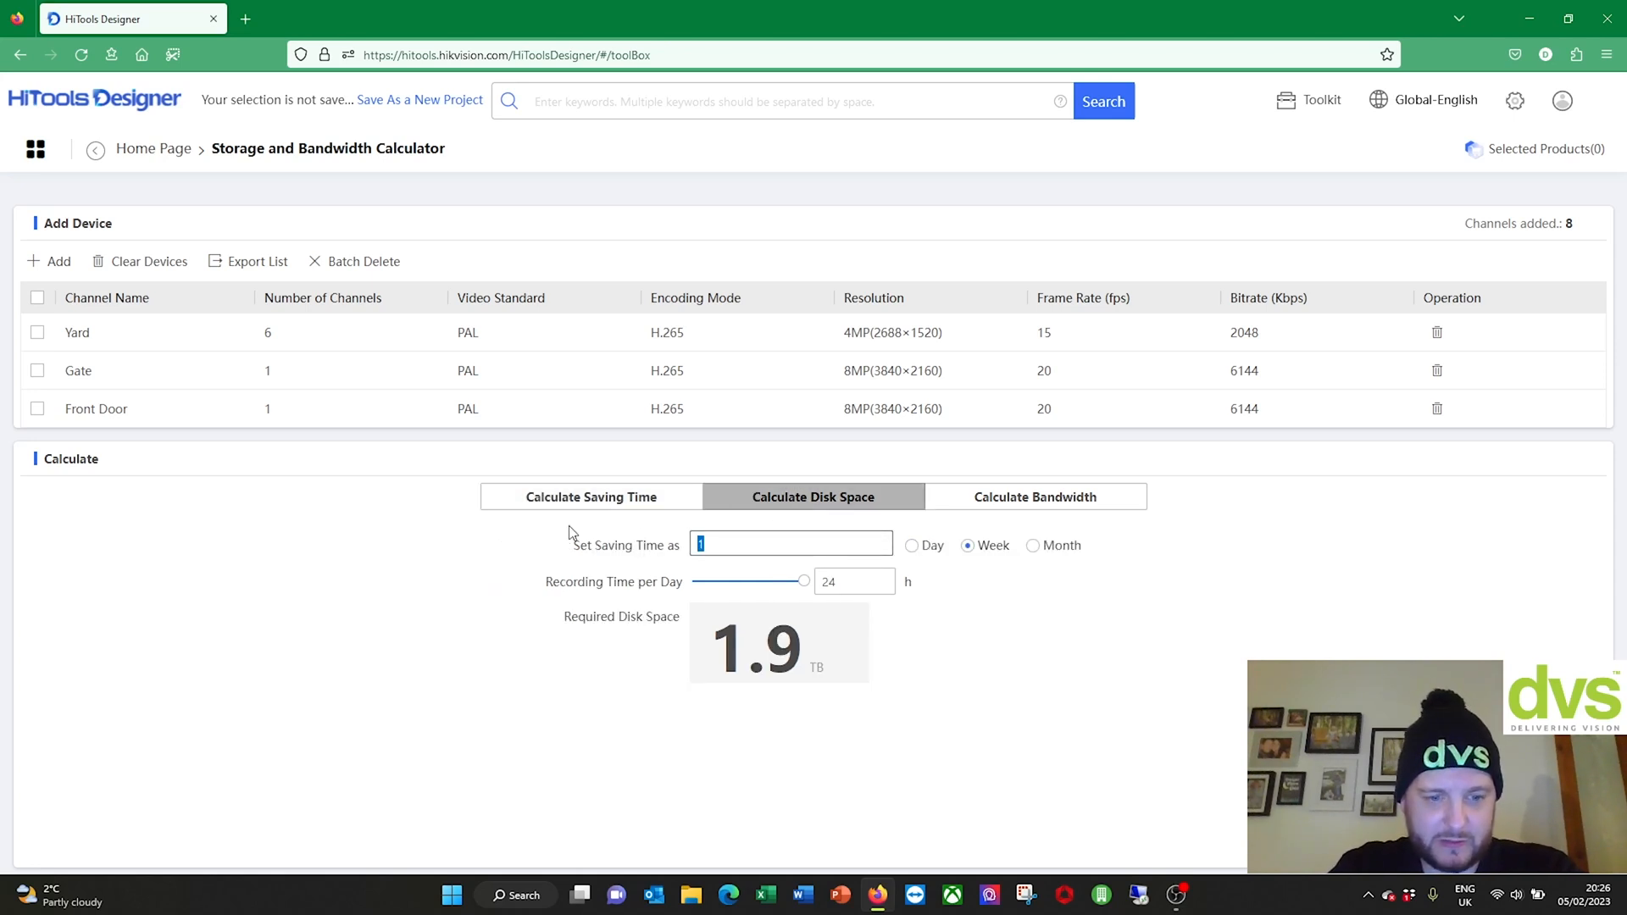
type("31")
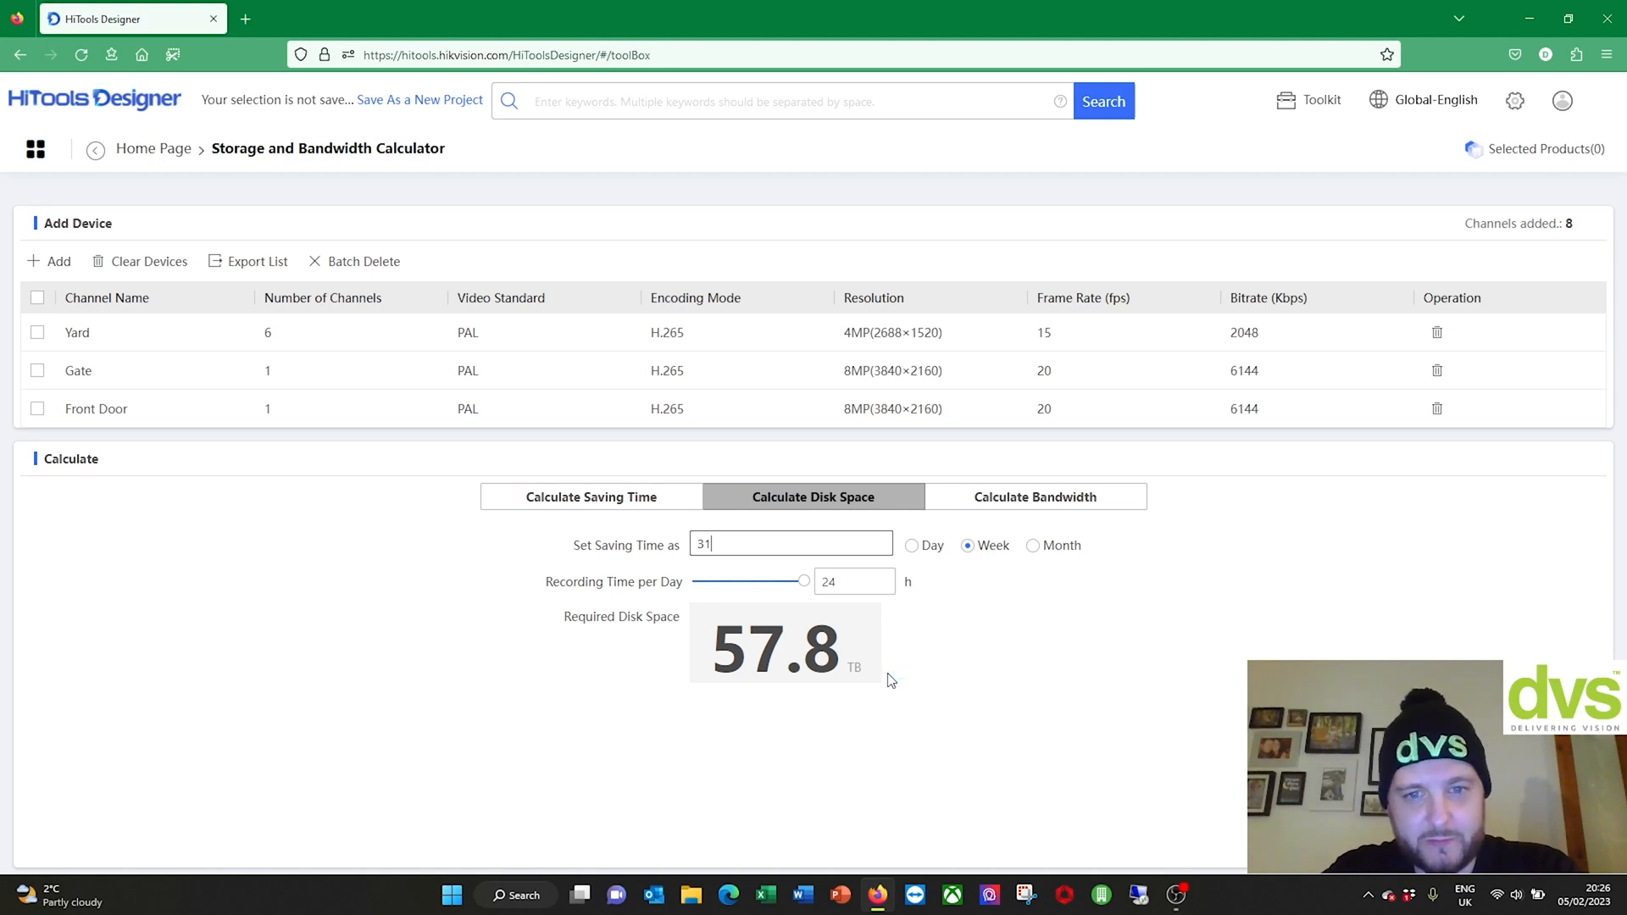
left_click(911, 547)
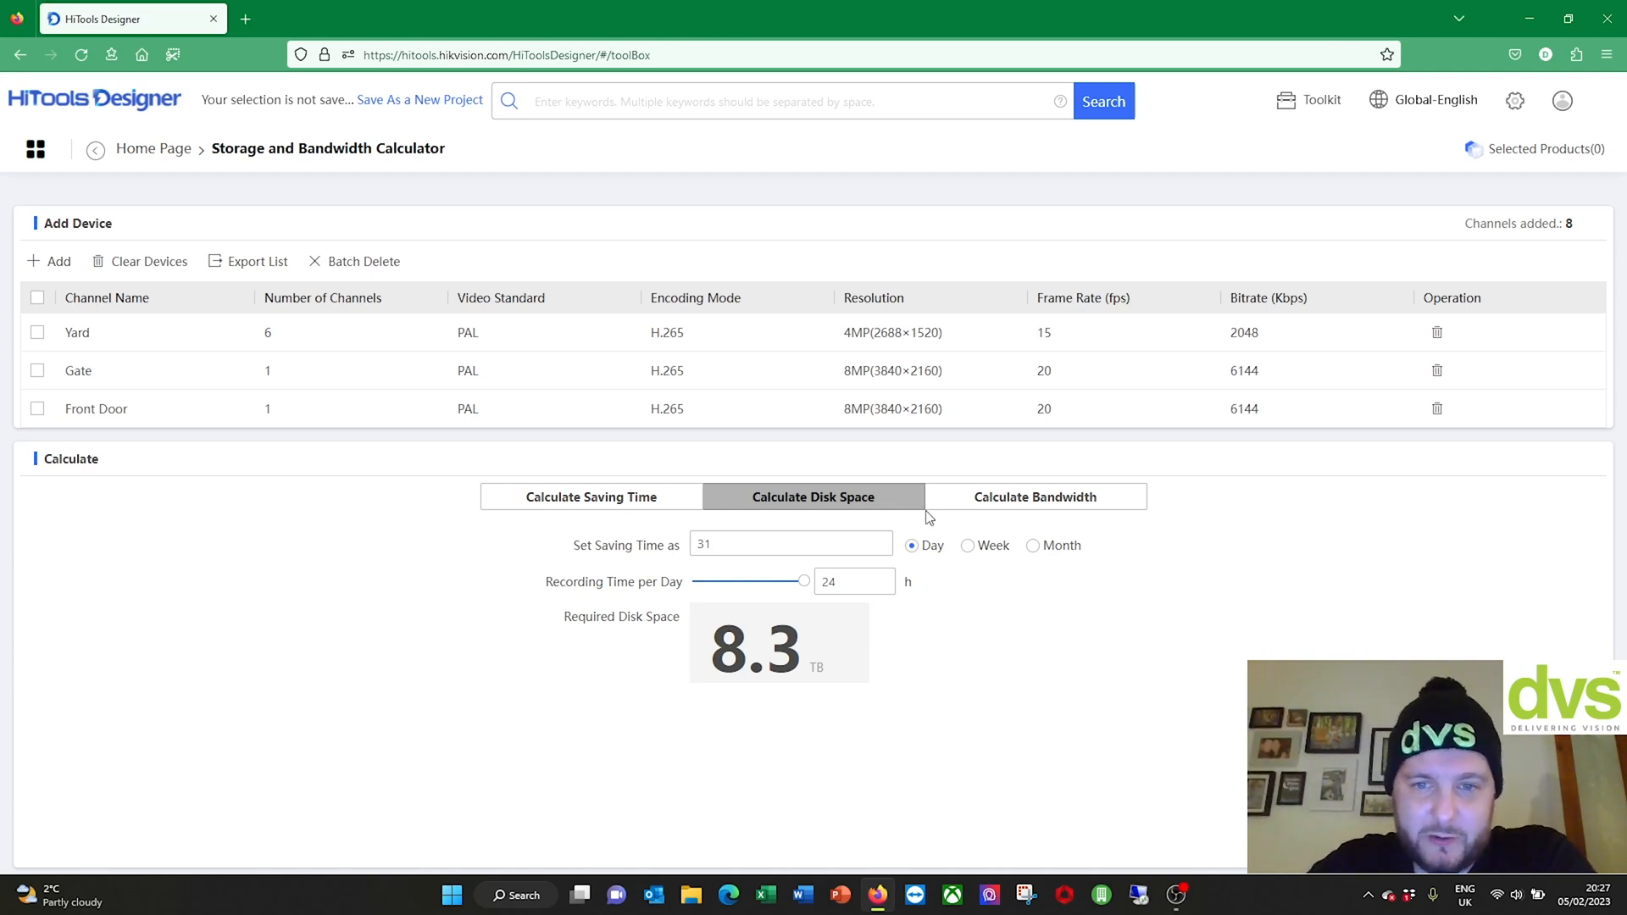
left_click(978, 552)
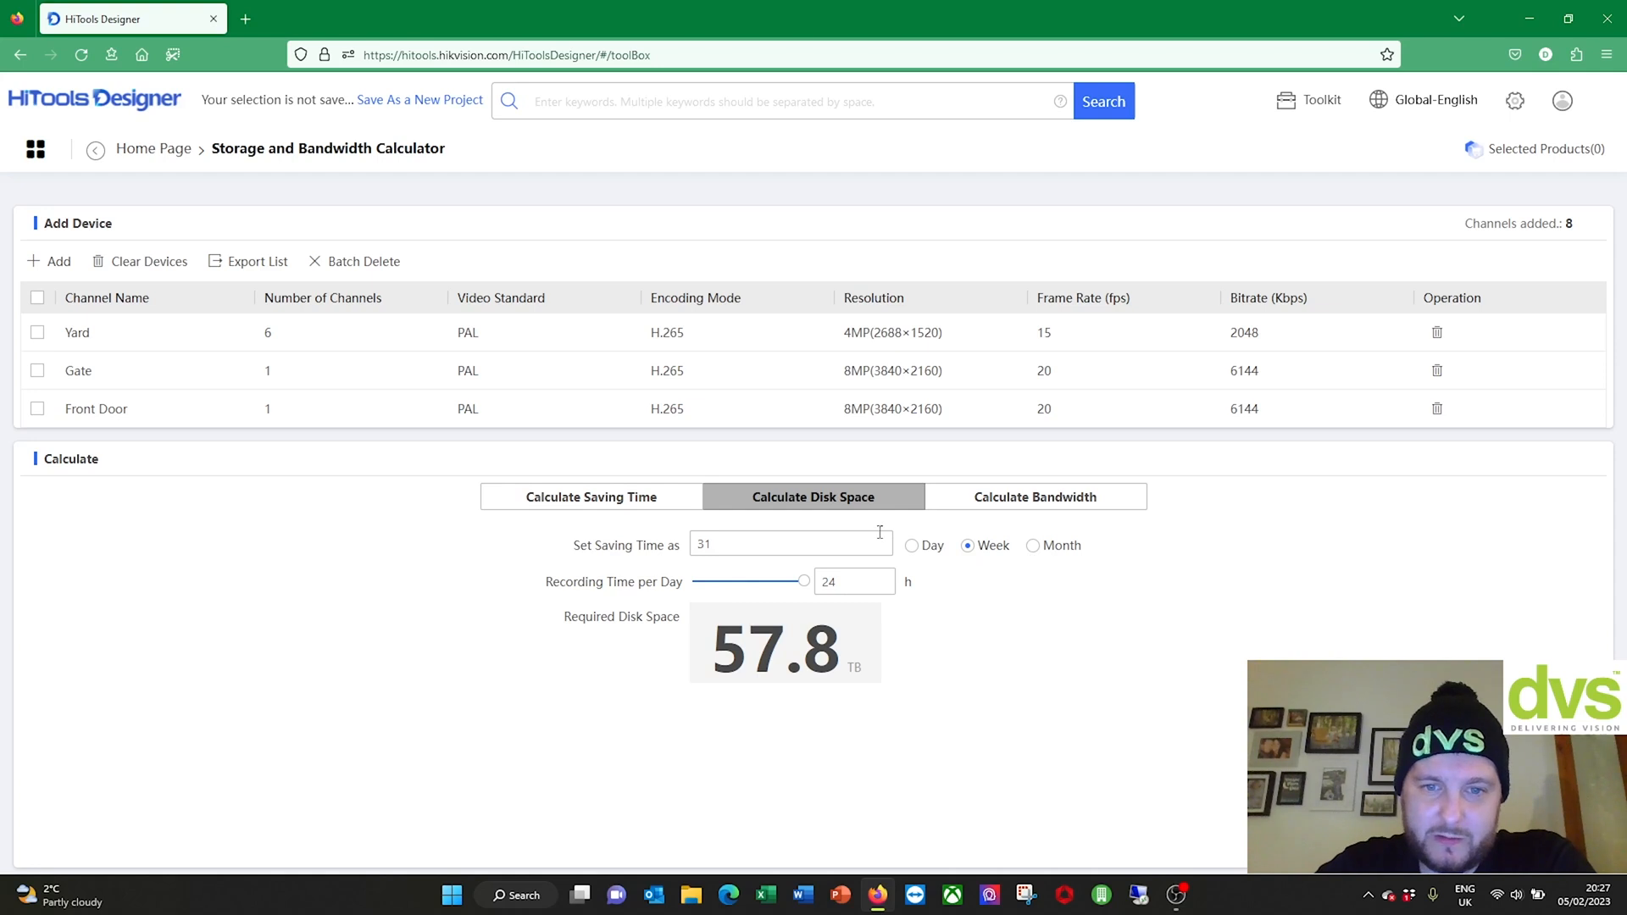
left_click(1036, 547)
left_click_drag(739, 543, 573, 573)
type("3")
left_click(1110, 670)
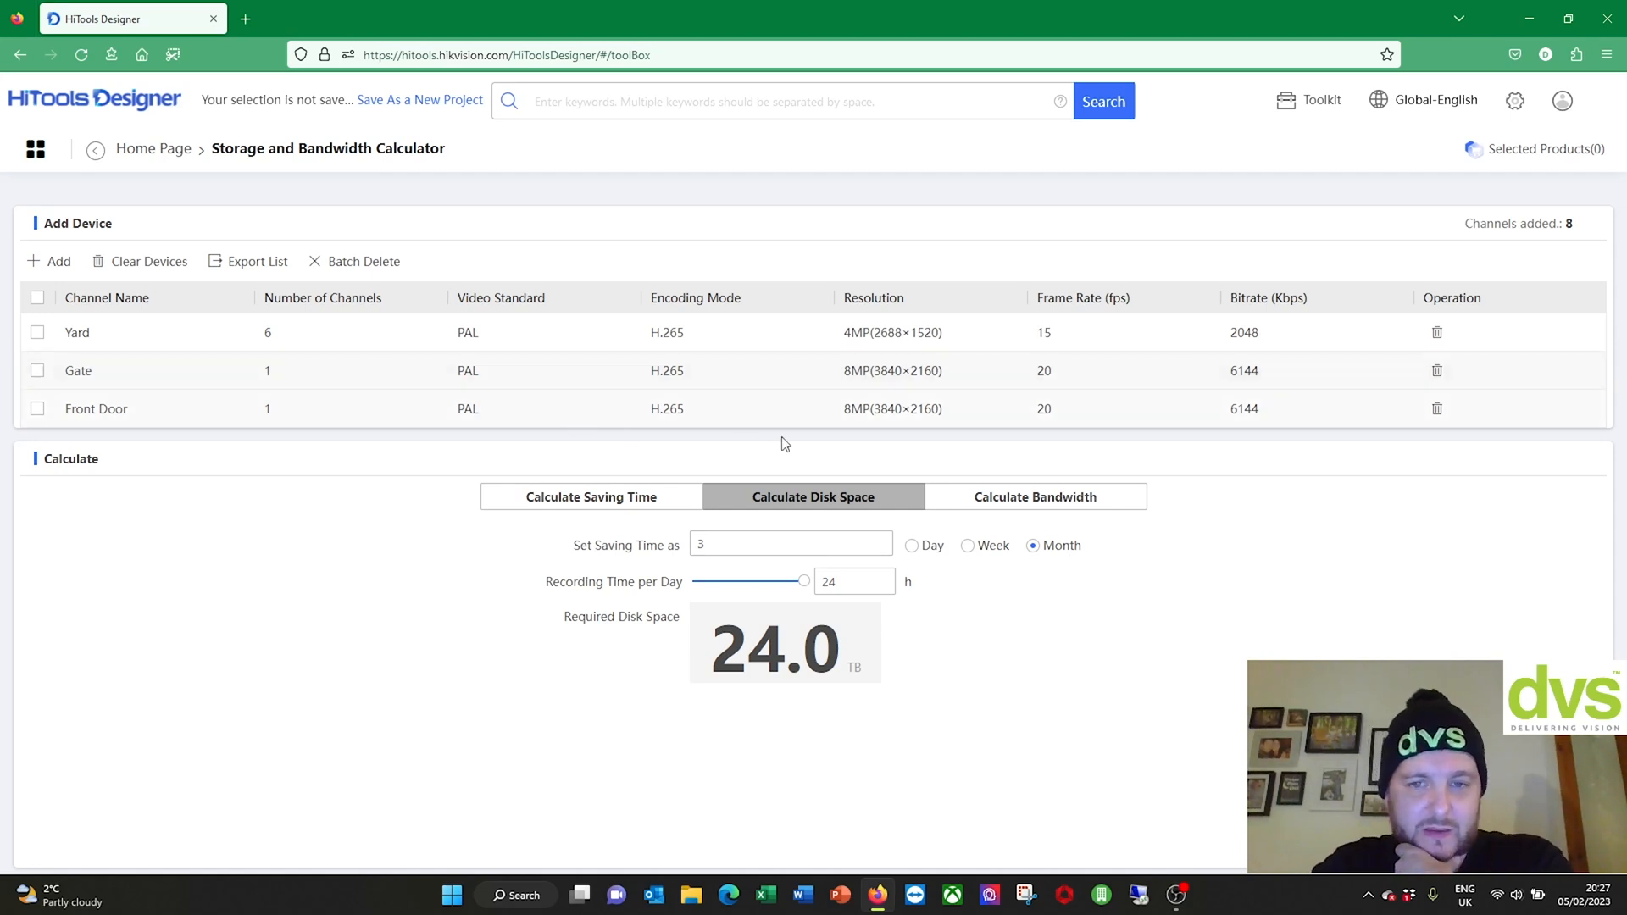
left_click(1000, 506)
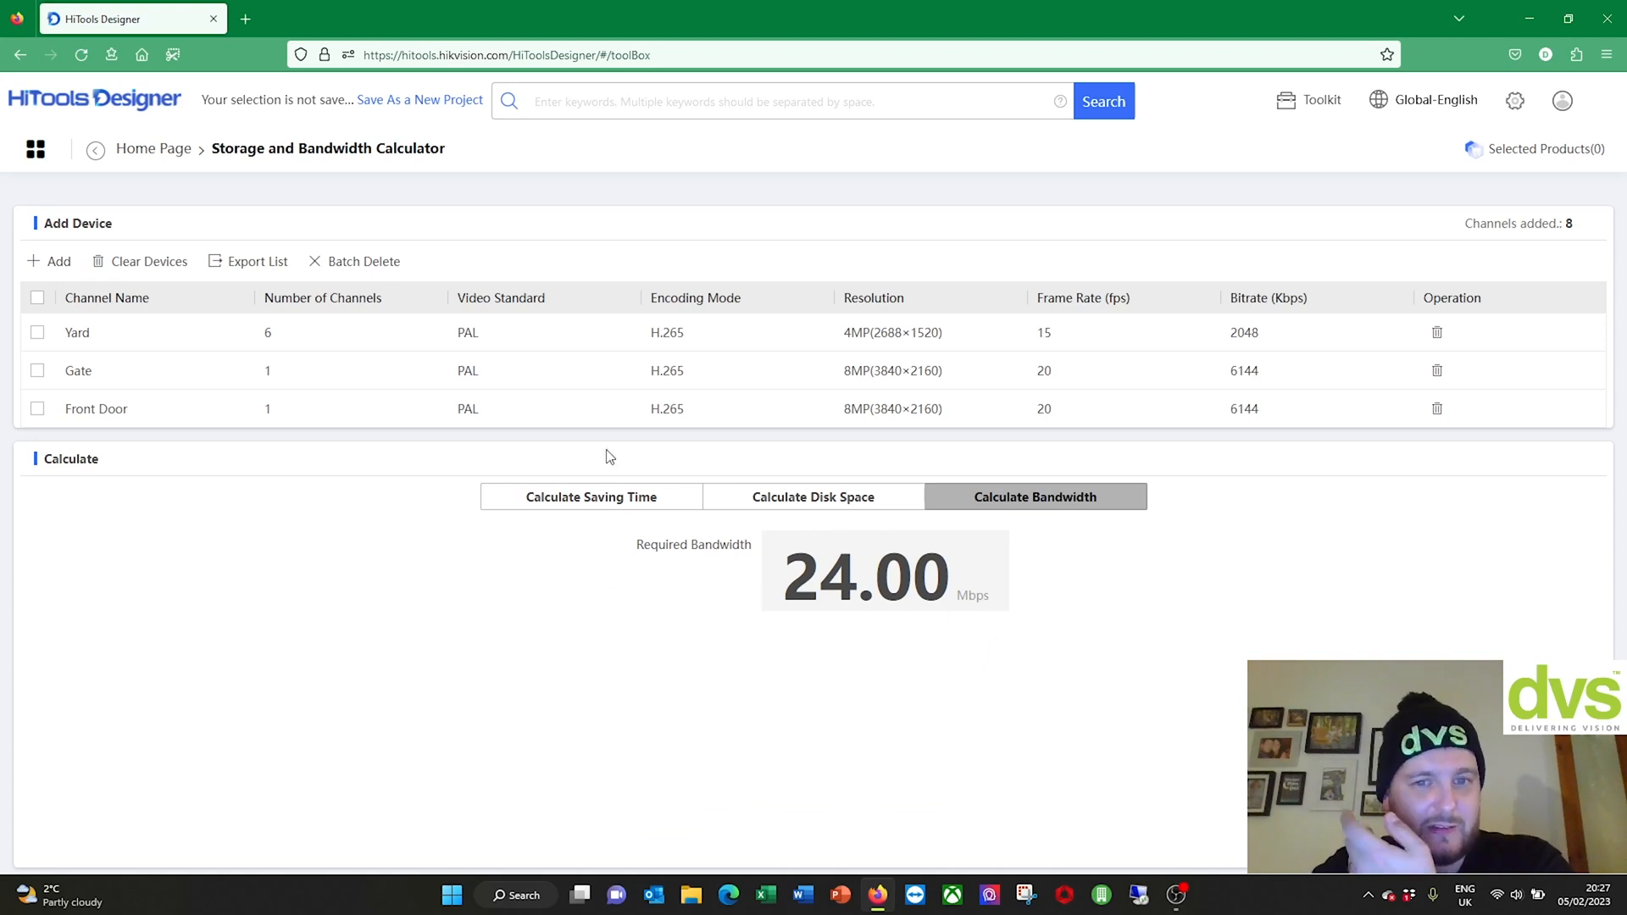
Step: Return to Calculate Saving Time, export Export List.xlsx, and open its Downloads folder
left_click(717, 499)
left_click(637, 500)
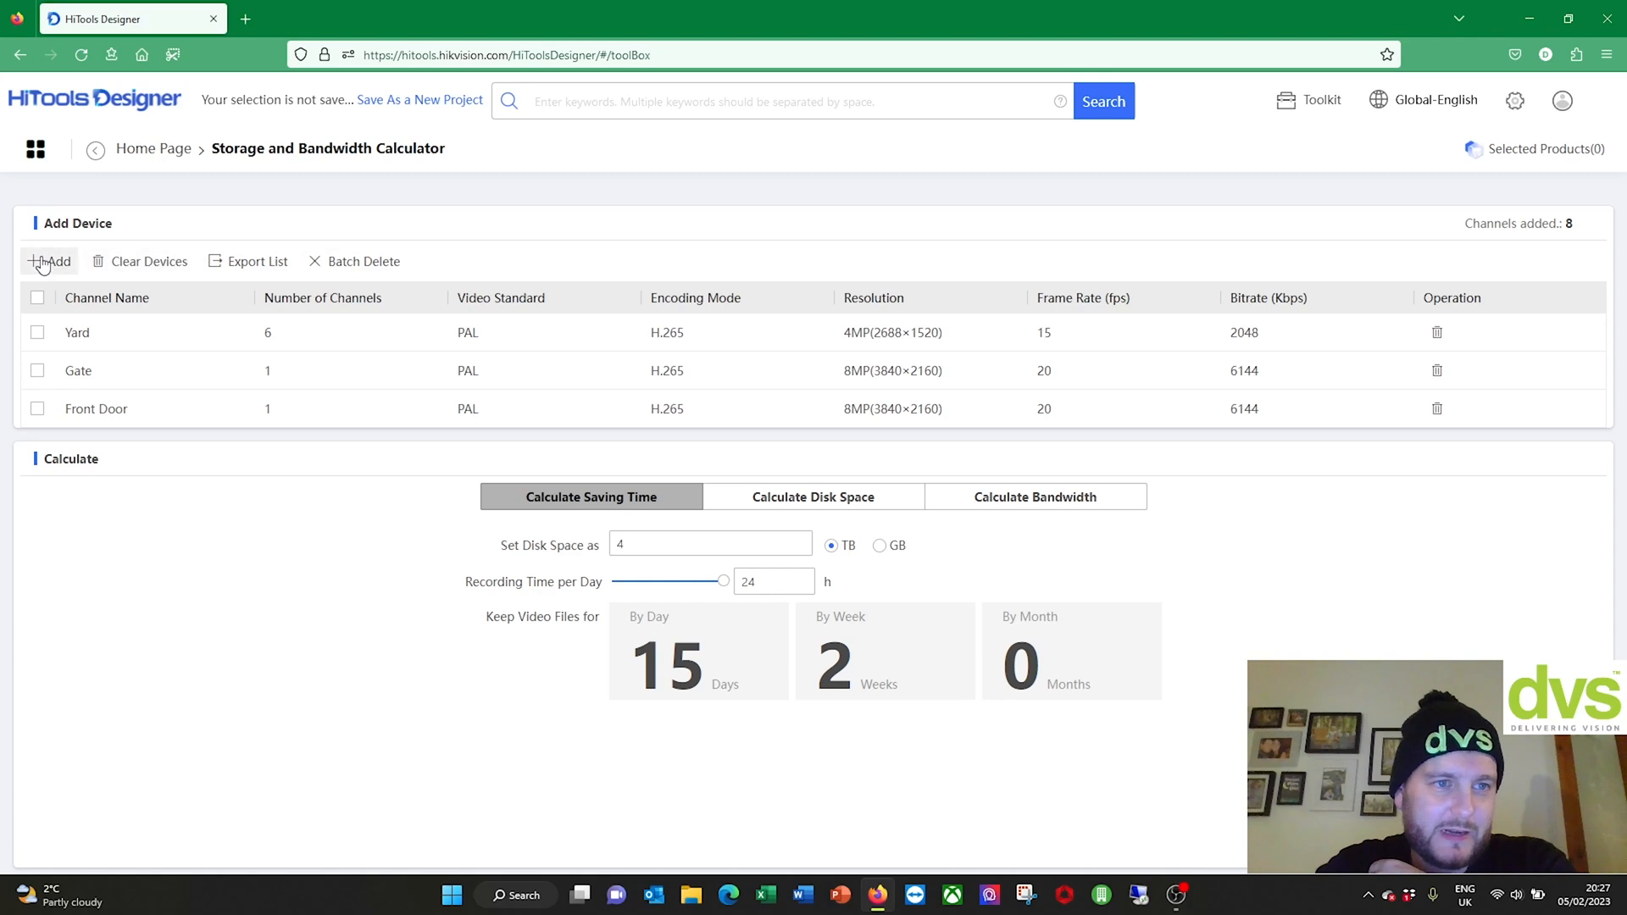
left_click(261, 278)
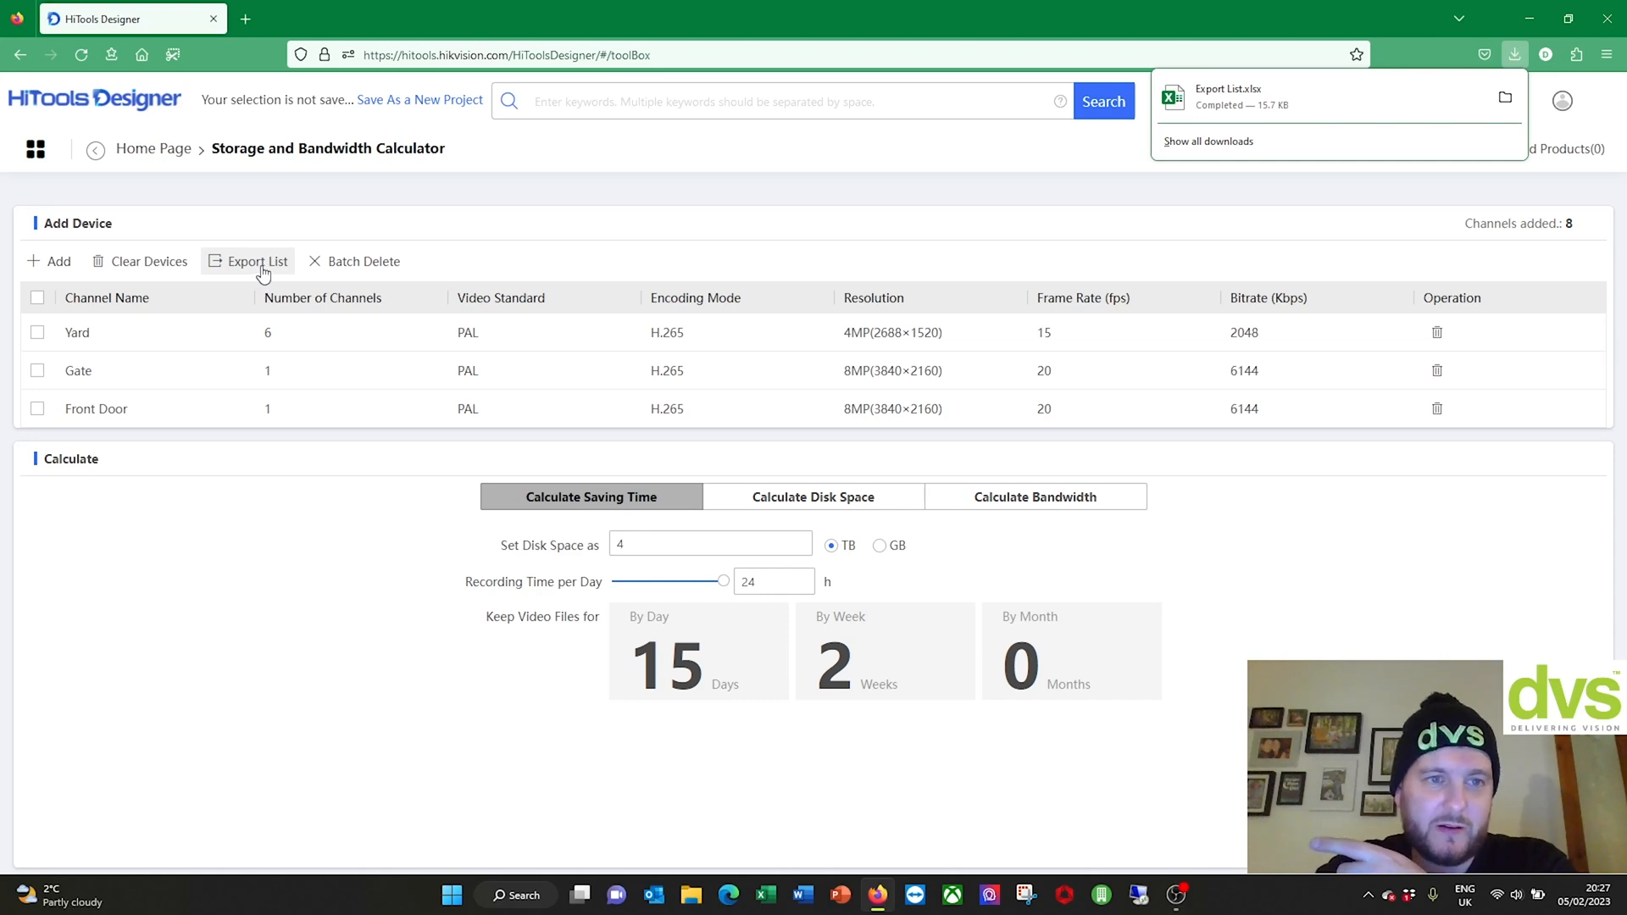
left_click(1505, 97)
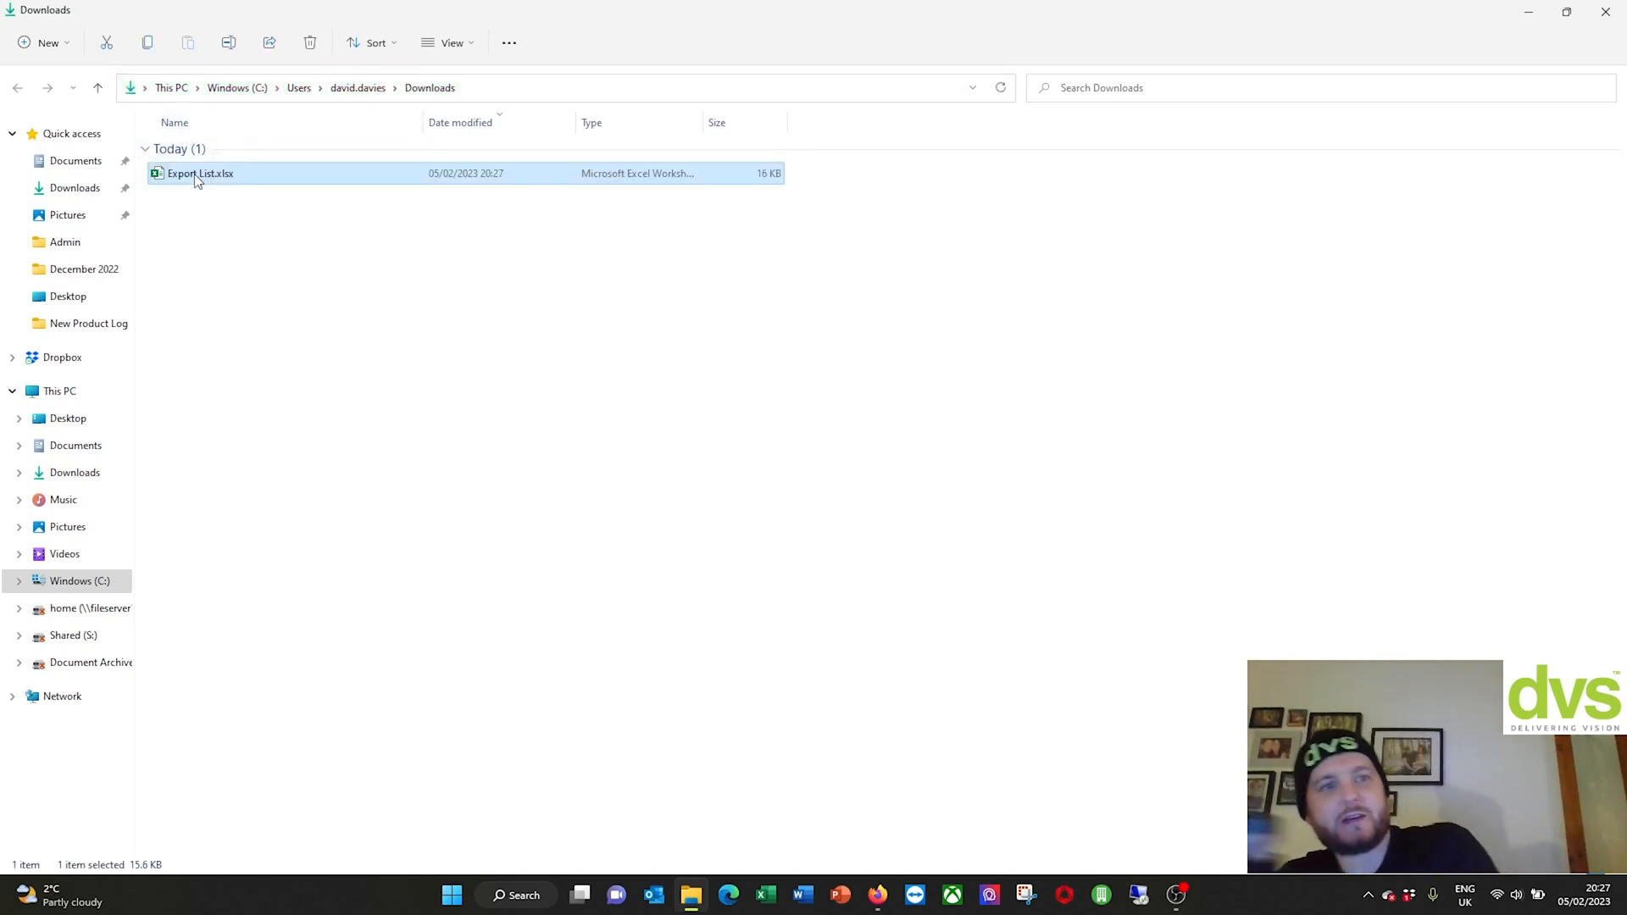
Step: Open Export List.xlsx with editing enabled and check the Yard, Gate and Front Door names and counts
double_click(238, 175)
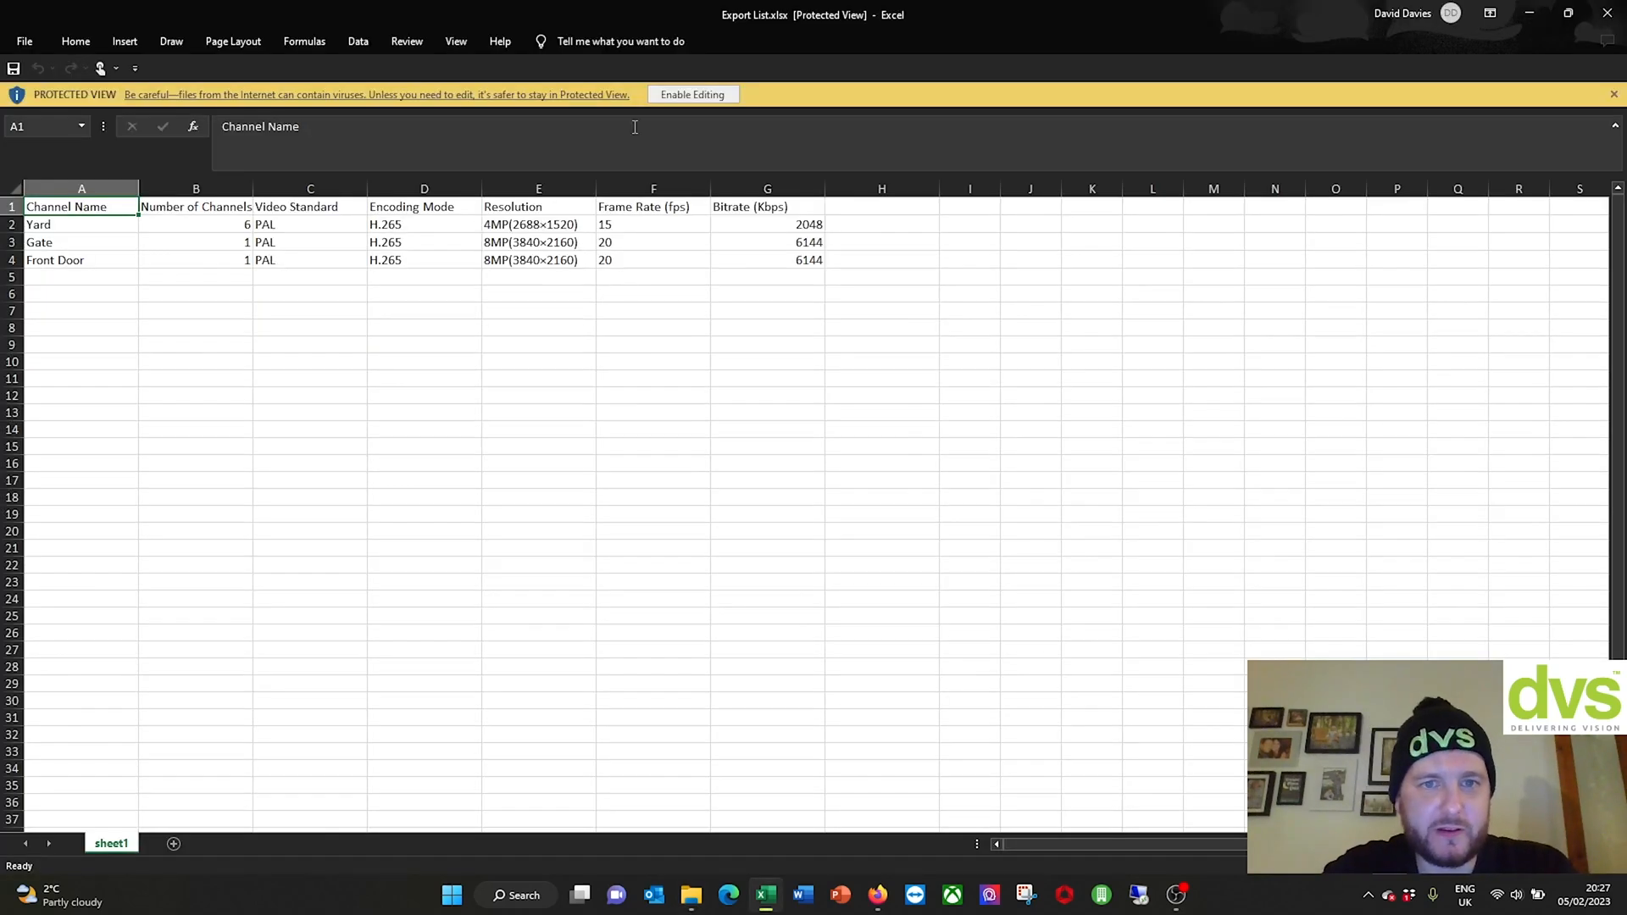
left_click(693, 94)
left_click(49, 278)
left_click(55, 297)
left_click(66, 314)
left_click(160, 279)
left_click(184, 328)
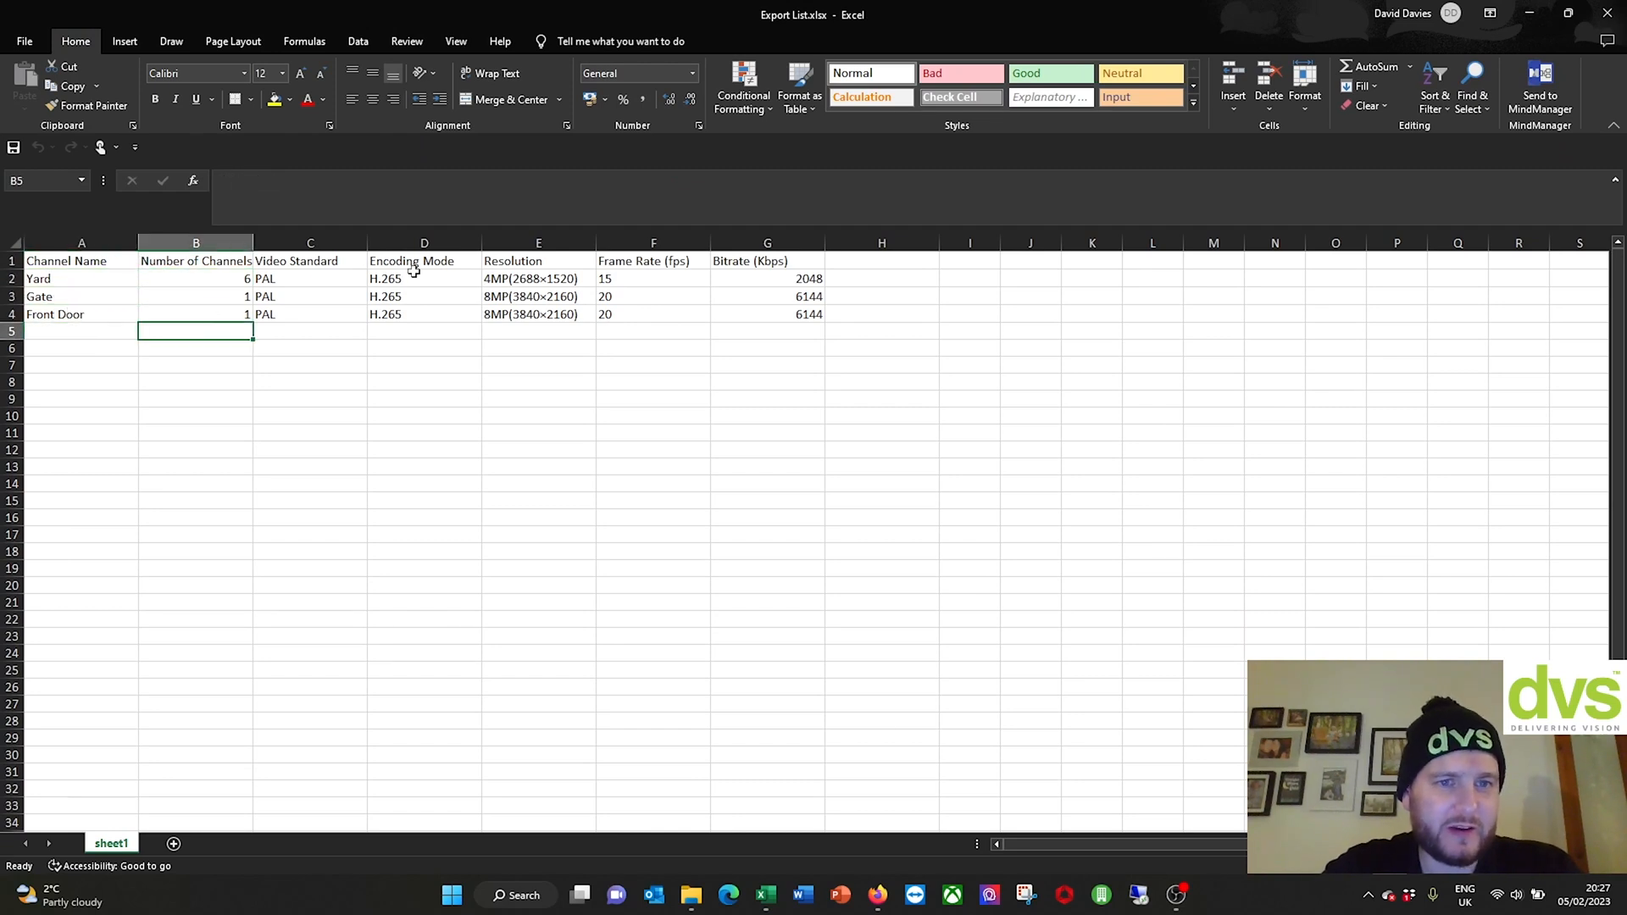
Step: Review the resolution, 15 fps and bitrate values, select A2:G4, and close Excel
left_click(494, 279)
left_click(698, 280)
left_click(737, 278)
left_click(737, 314)
scroll(629, 424, "down", 20)
scroll(587, 415, "up", 20)
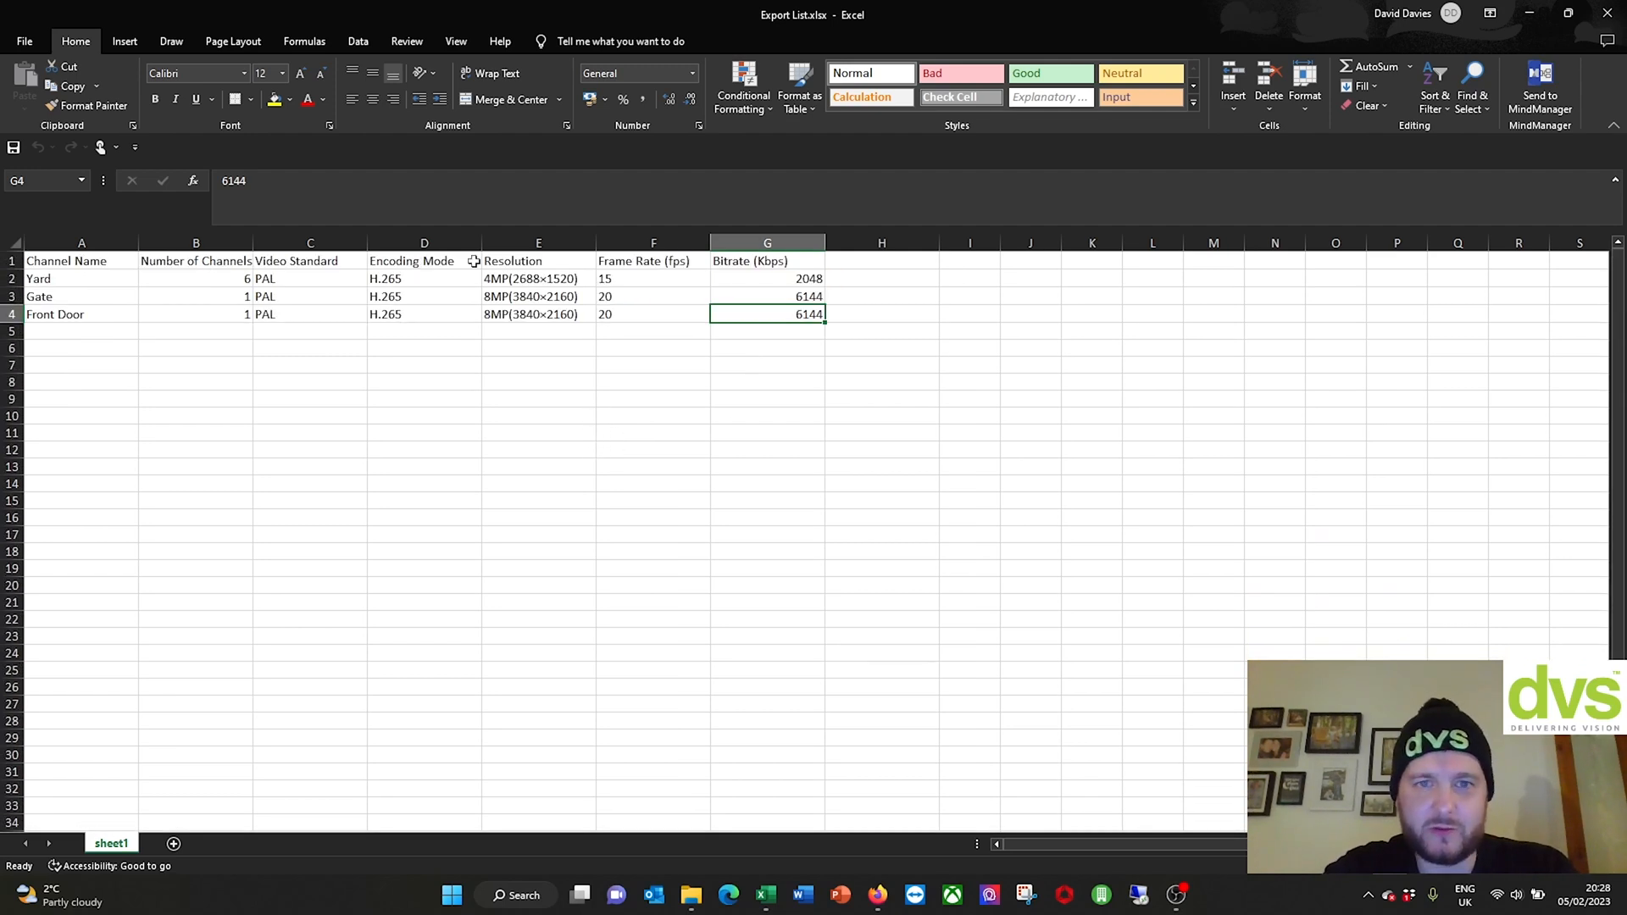
left_click_drag(91, 276, 795, 324)
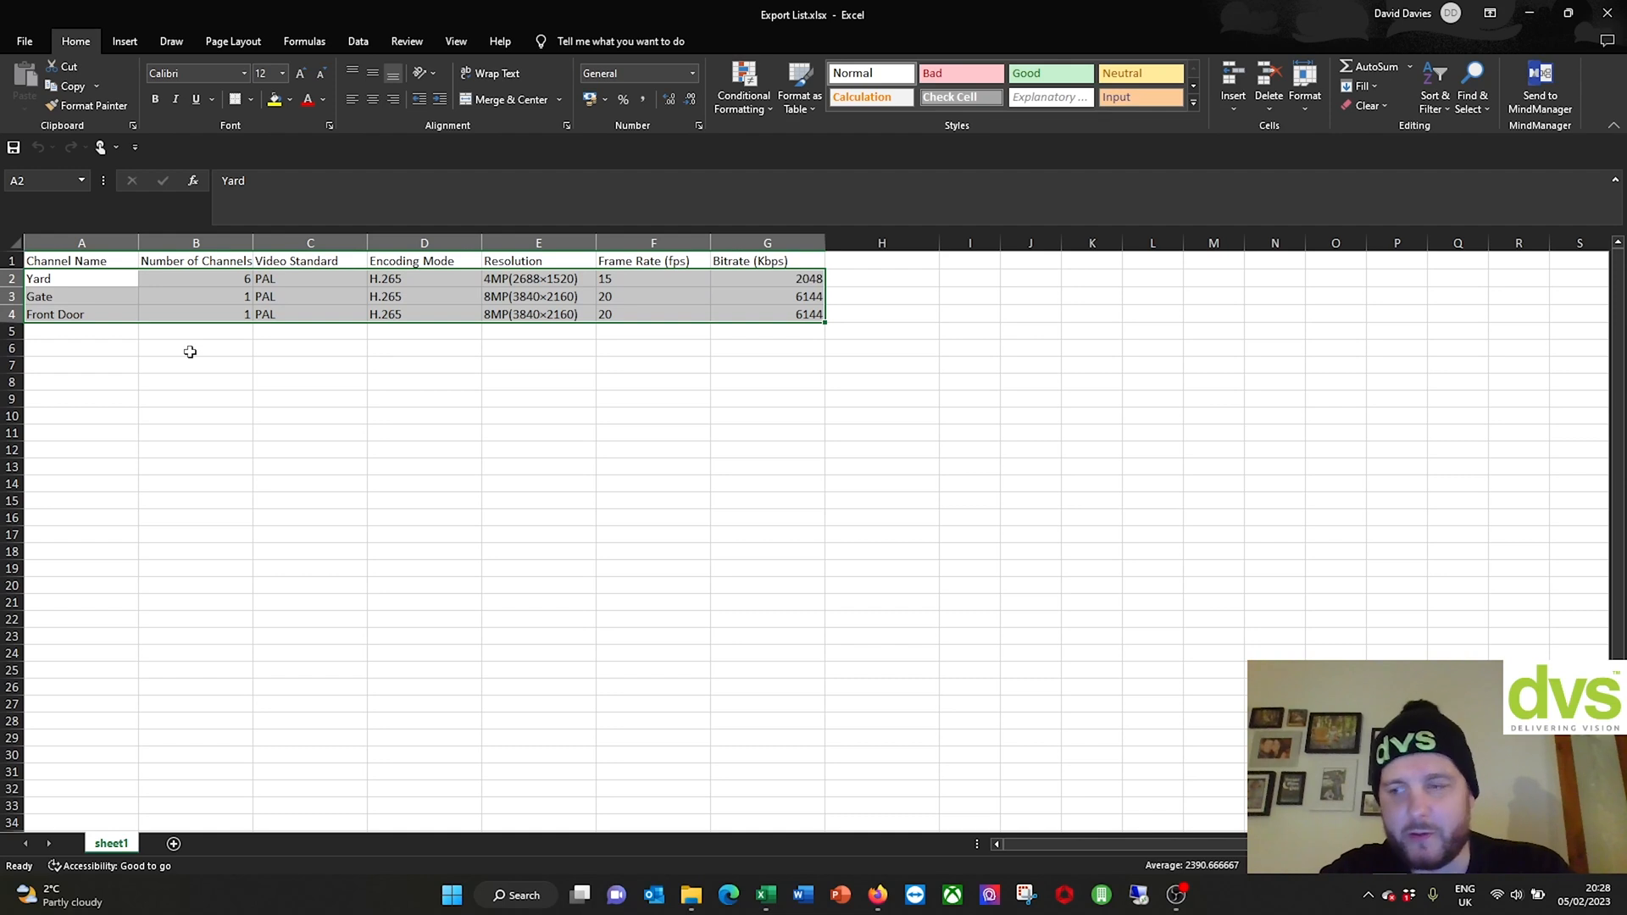
left_click(1618, 12)
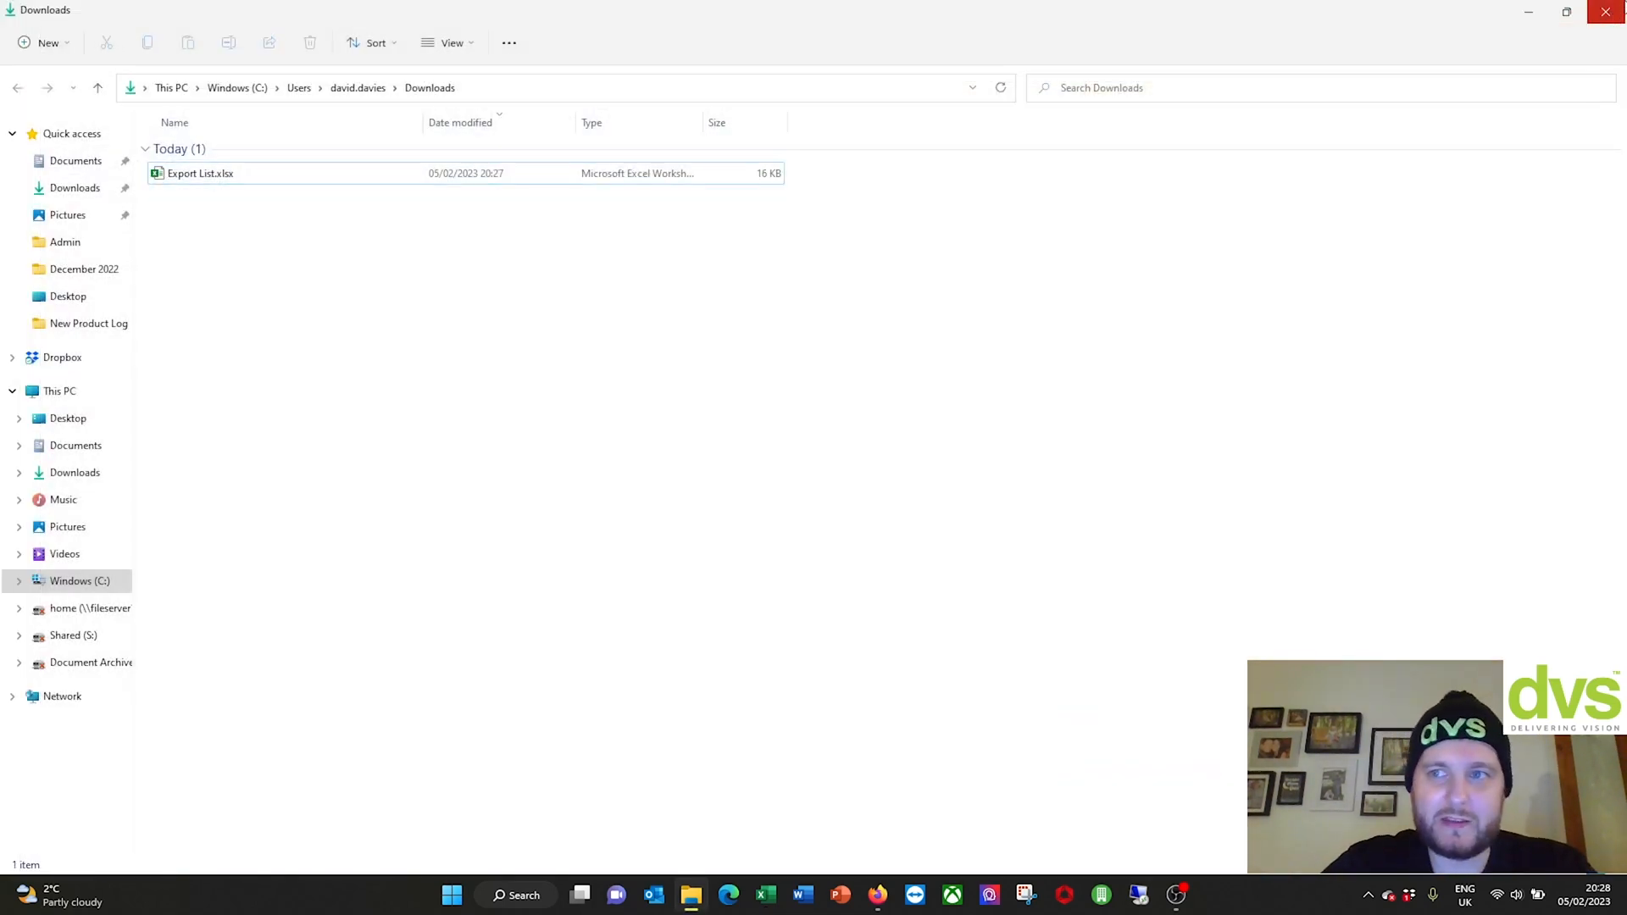
Step: Close the Downloads folder, search Windows for 'snipping tool', then dismiss the search panel
left_click(1606, 12)
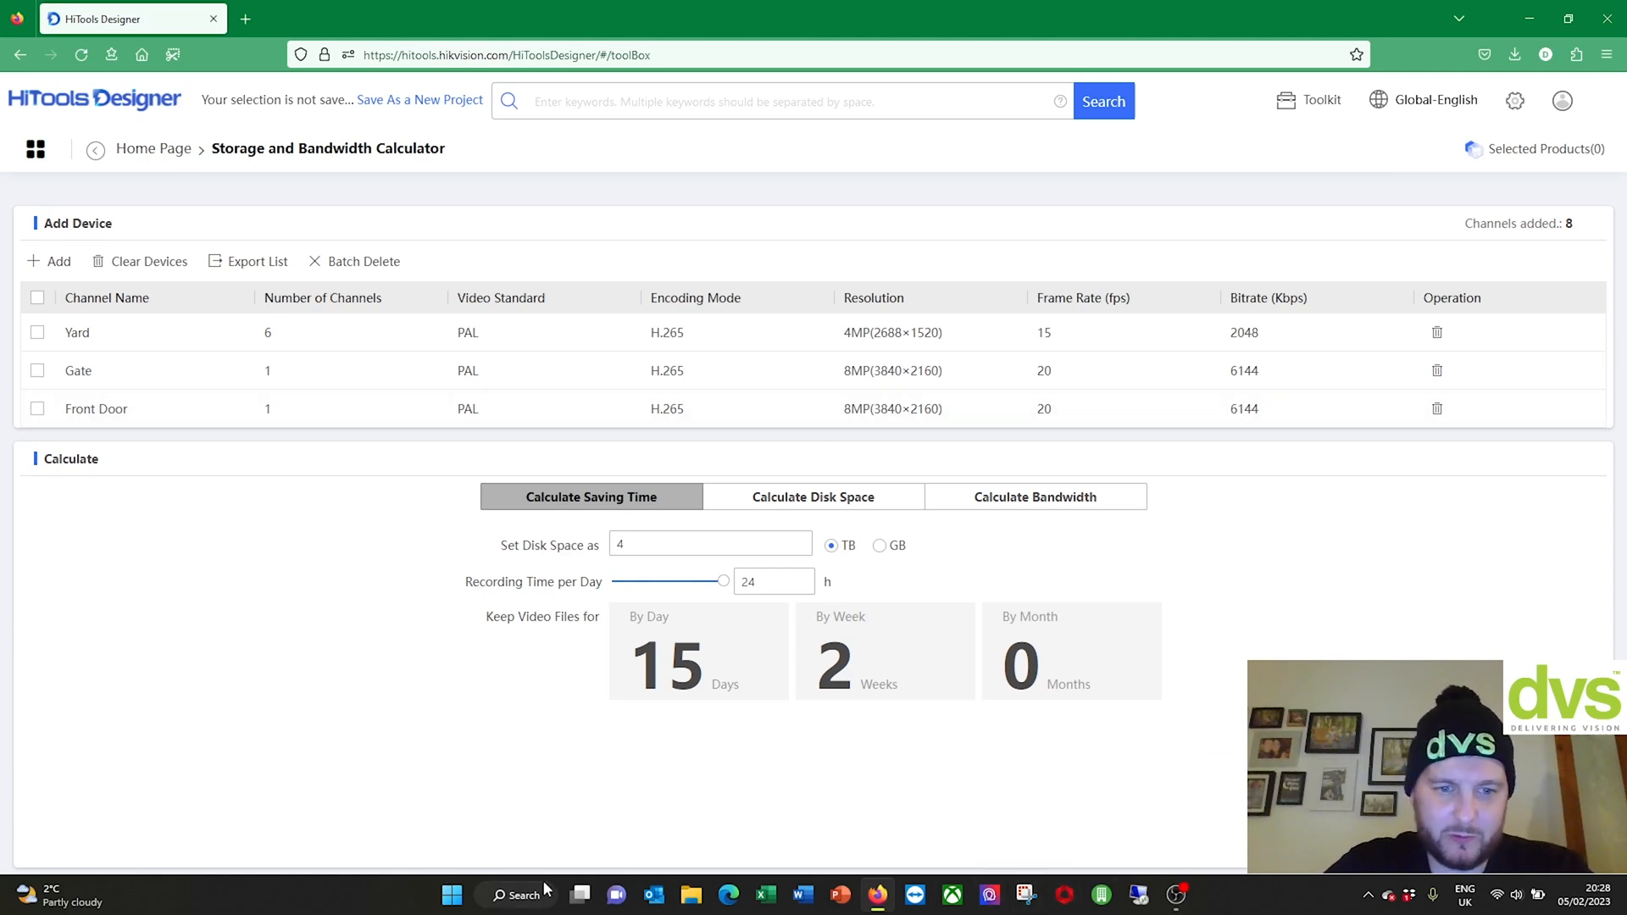
left_click(519, 896)
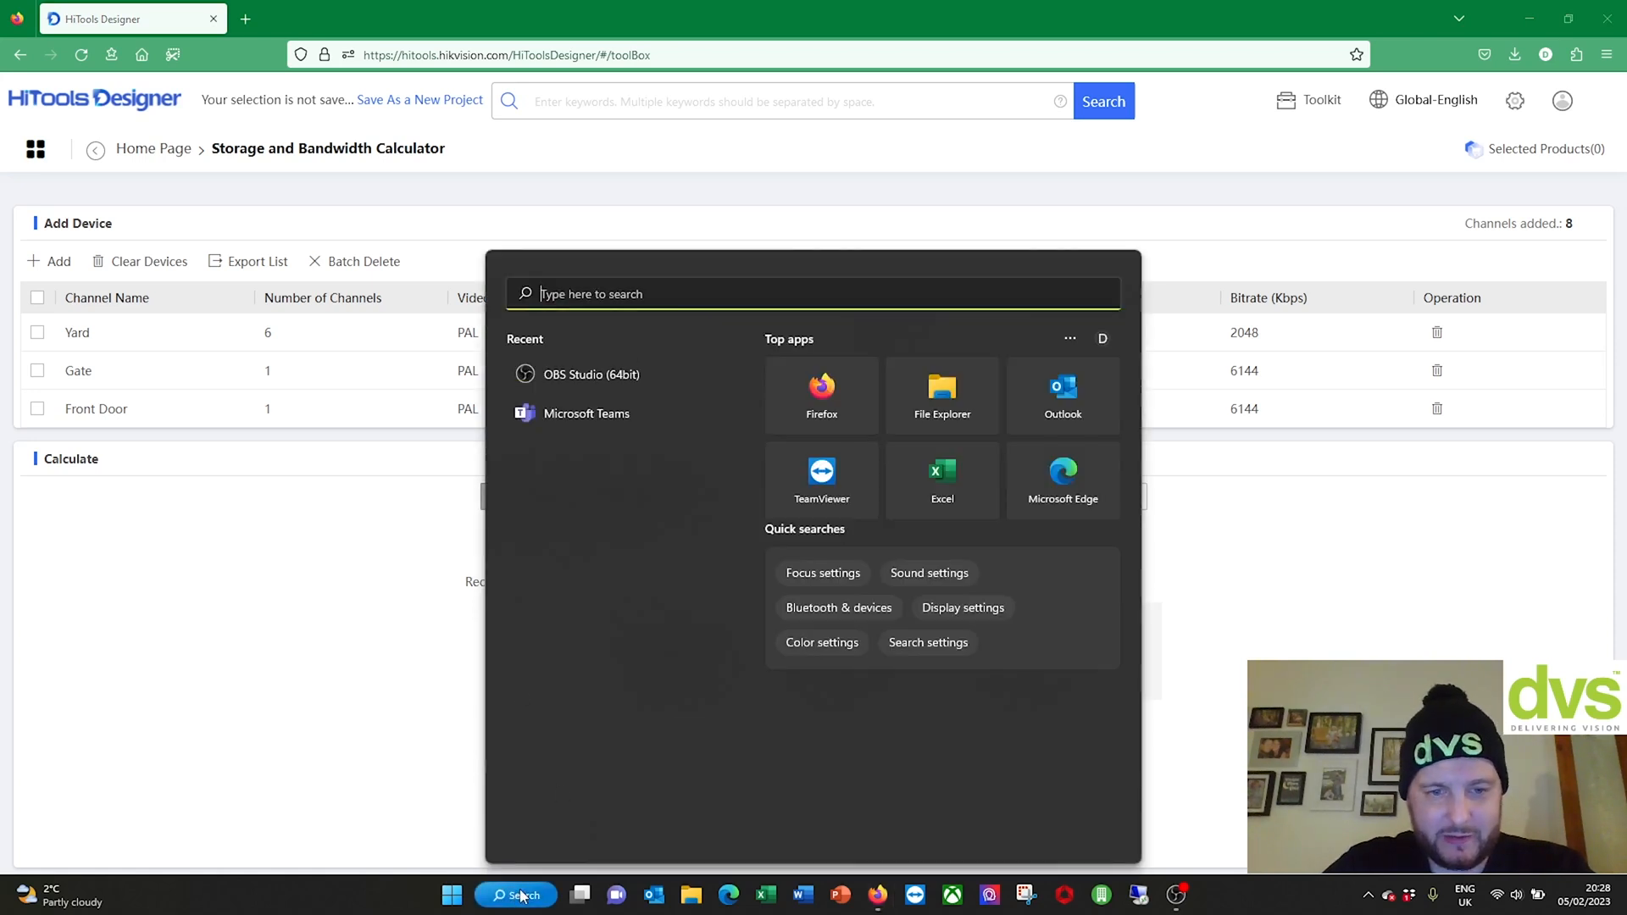
type("snippin g tool")
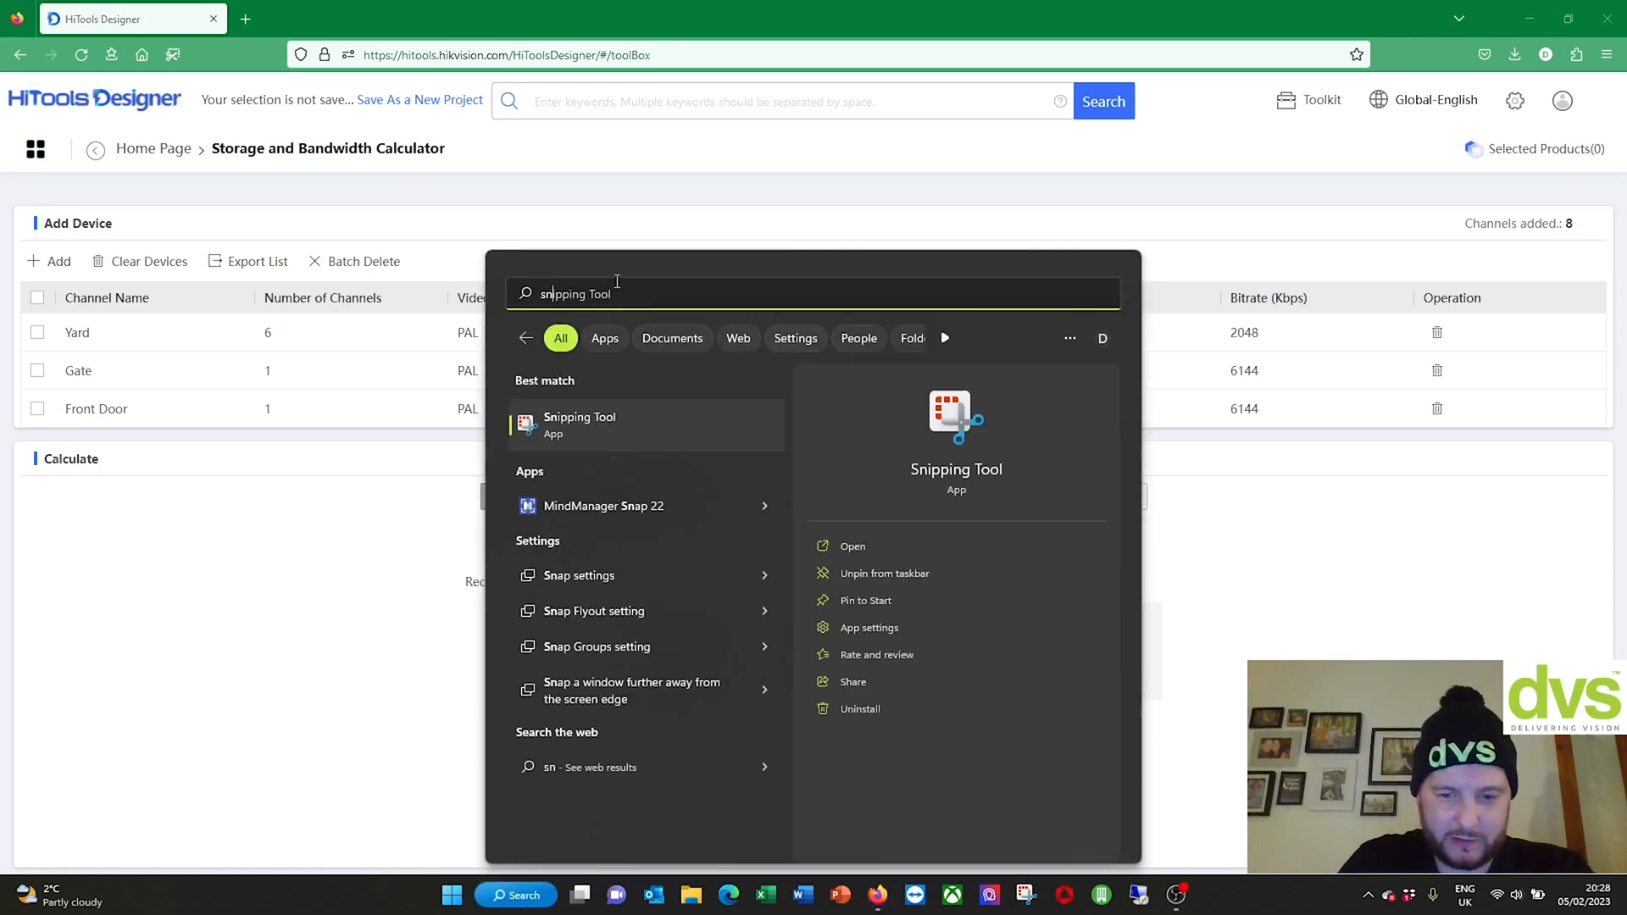
key("BackSpace")
key("BackSpace")
key("BackSpace")
key("BackSpace")
key("BackSpace")
key("BackSpace")
key("BackSpace")
type("g tool")
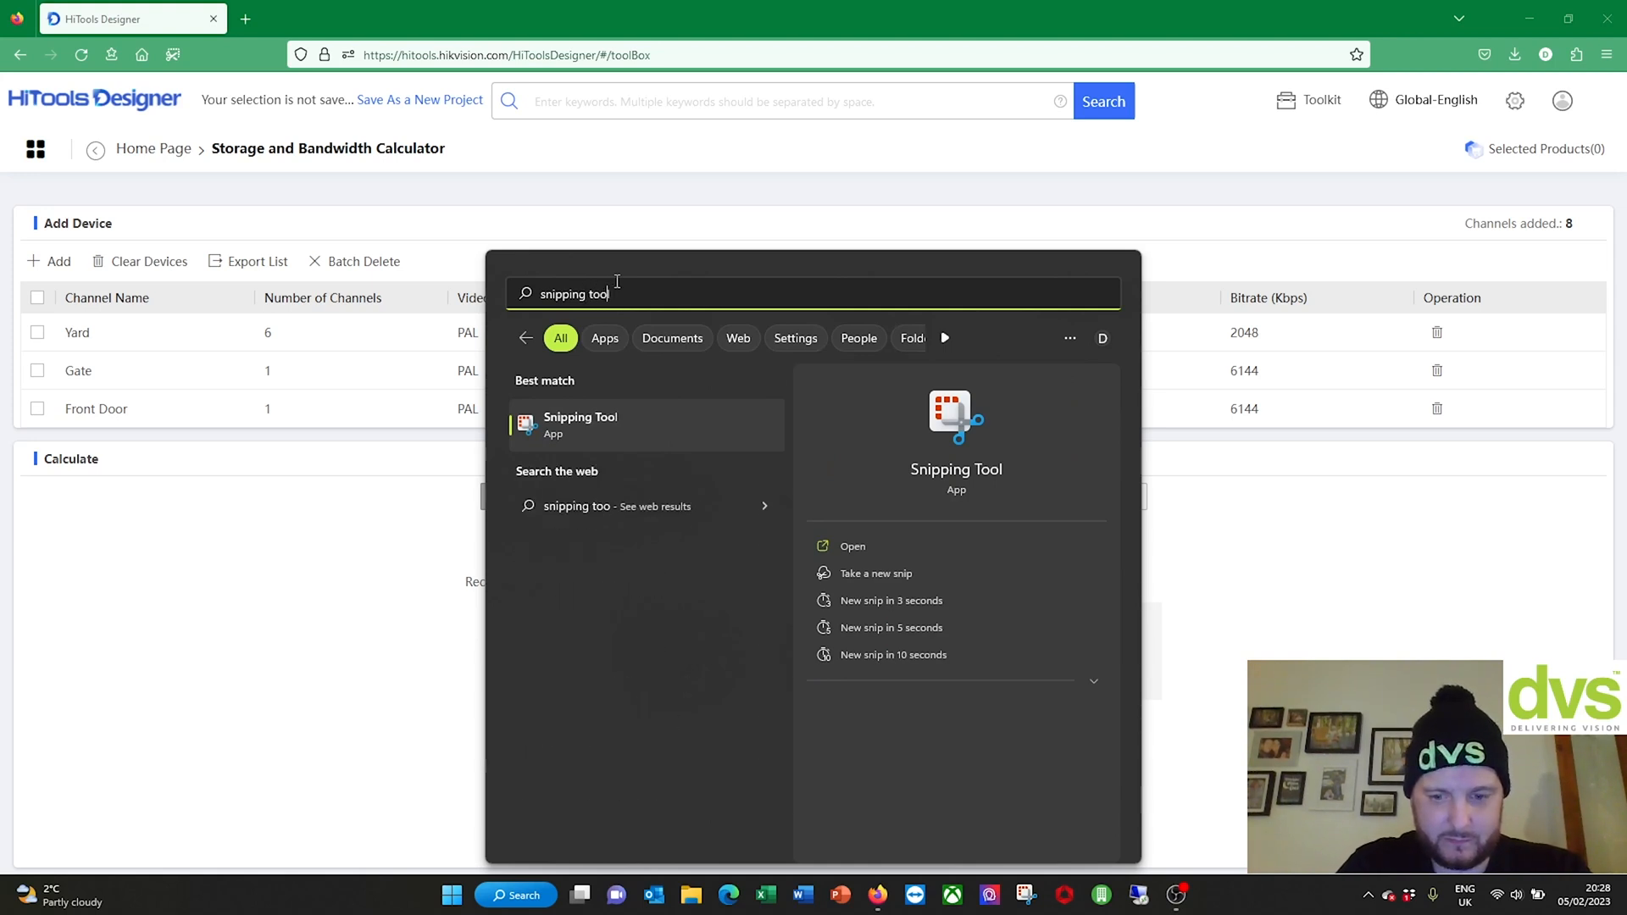
right_click(644, 431)
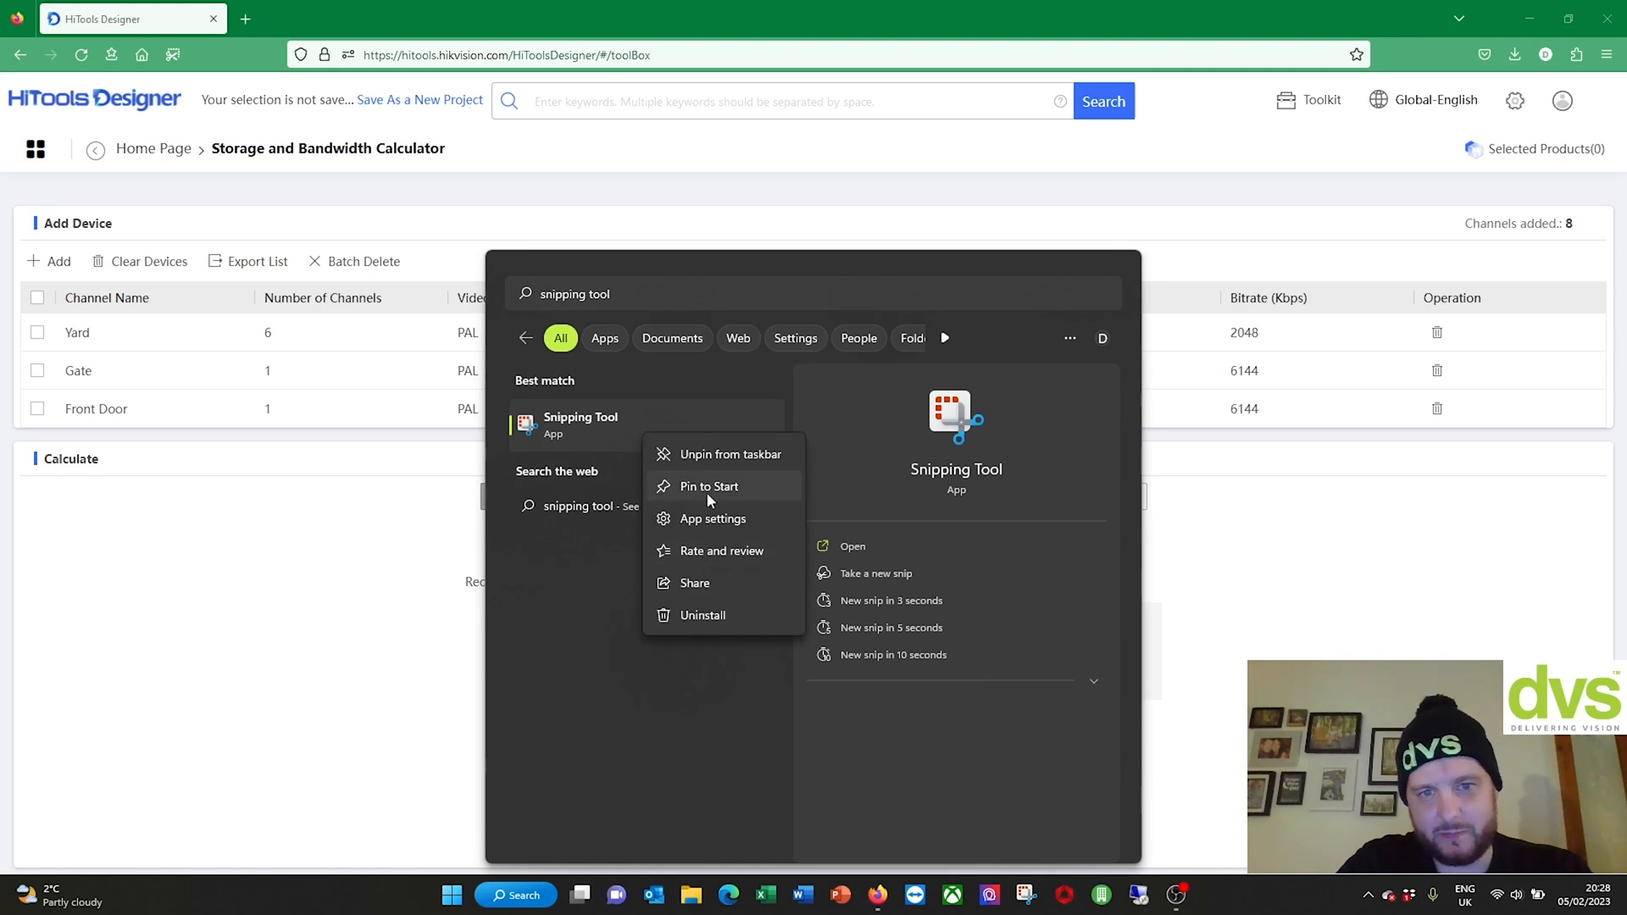
left_click(1417, 607)
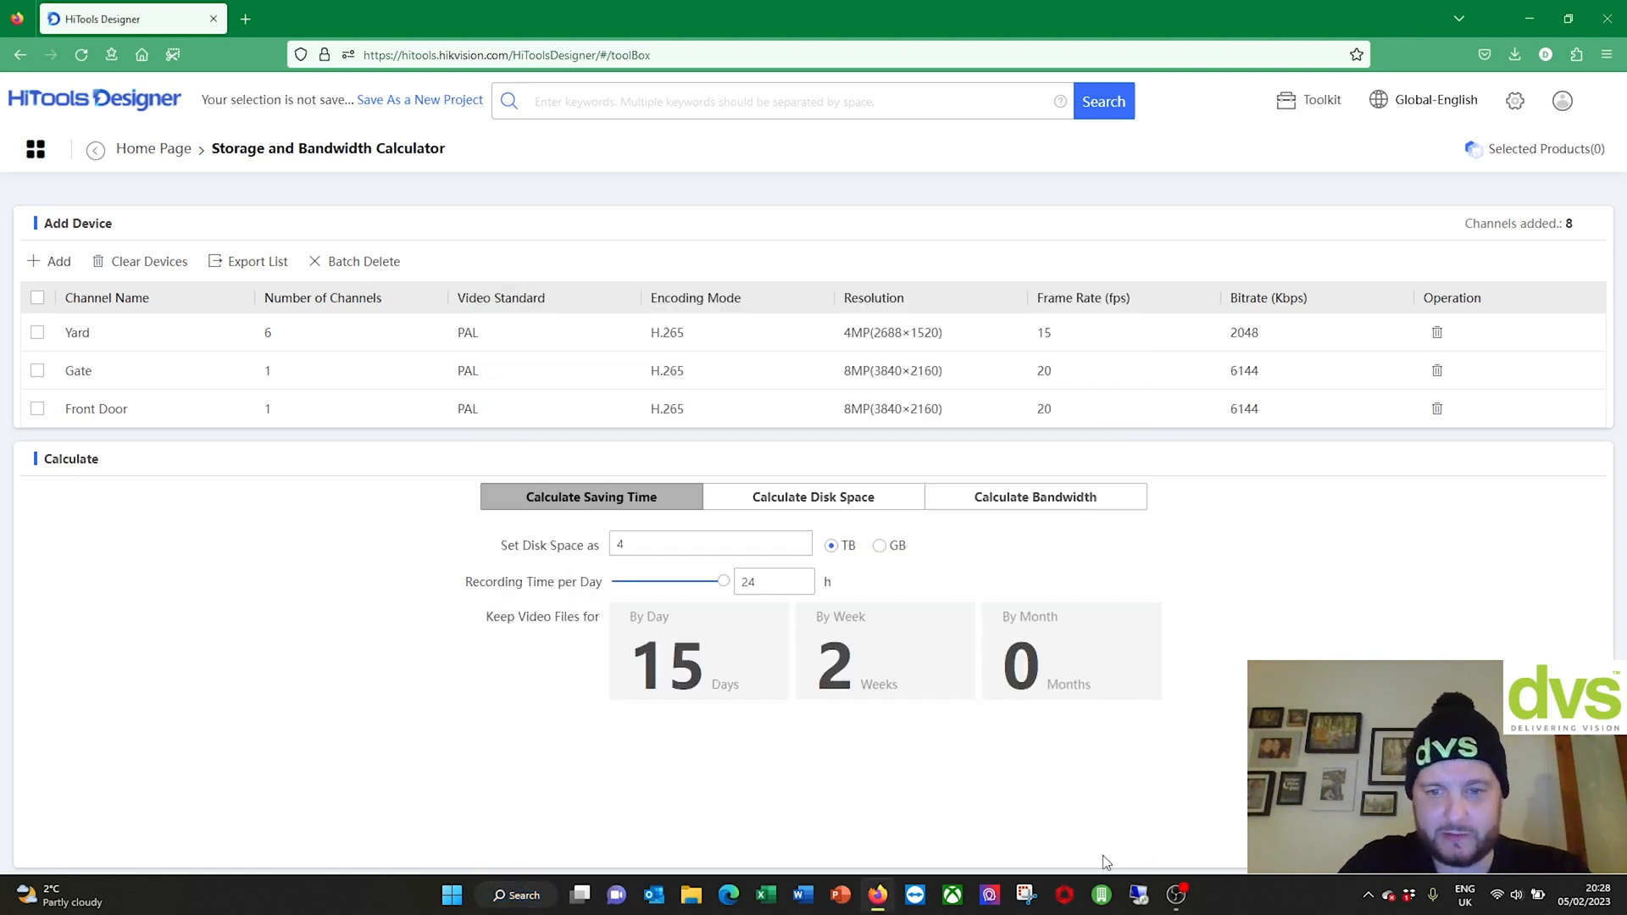
Step: Snip the device table and calculator area with Snipping Tool, then close it
left_click(1033, 902)
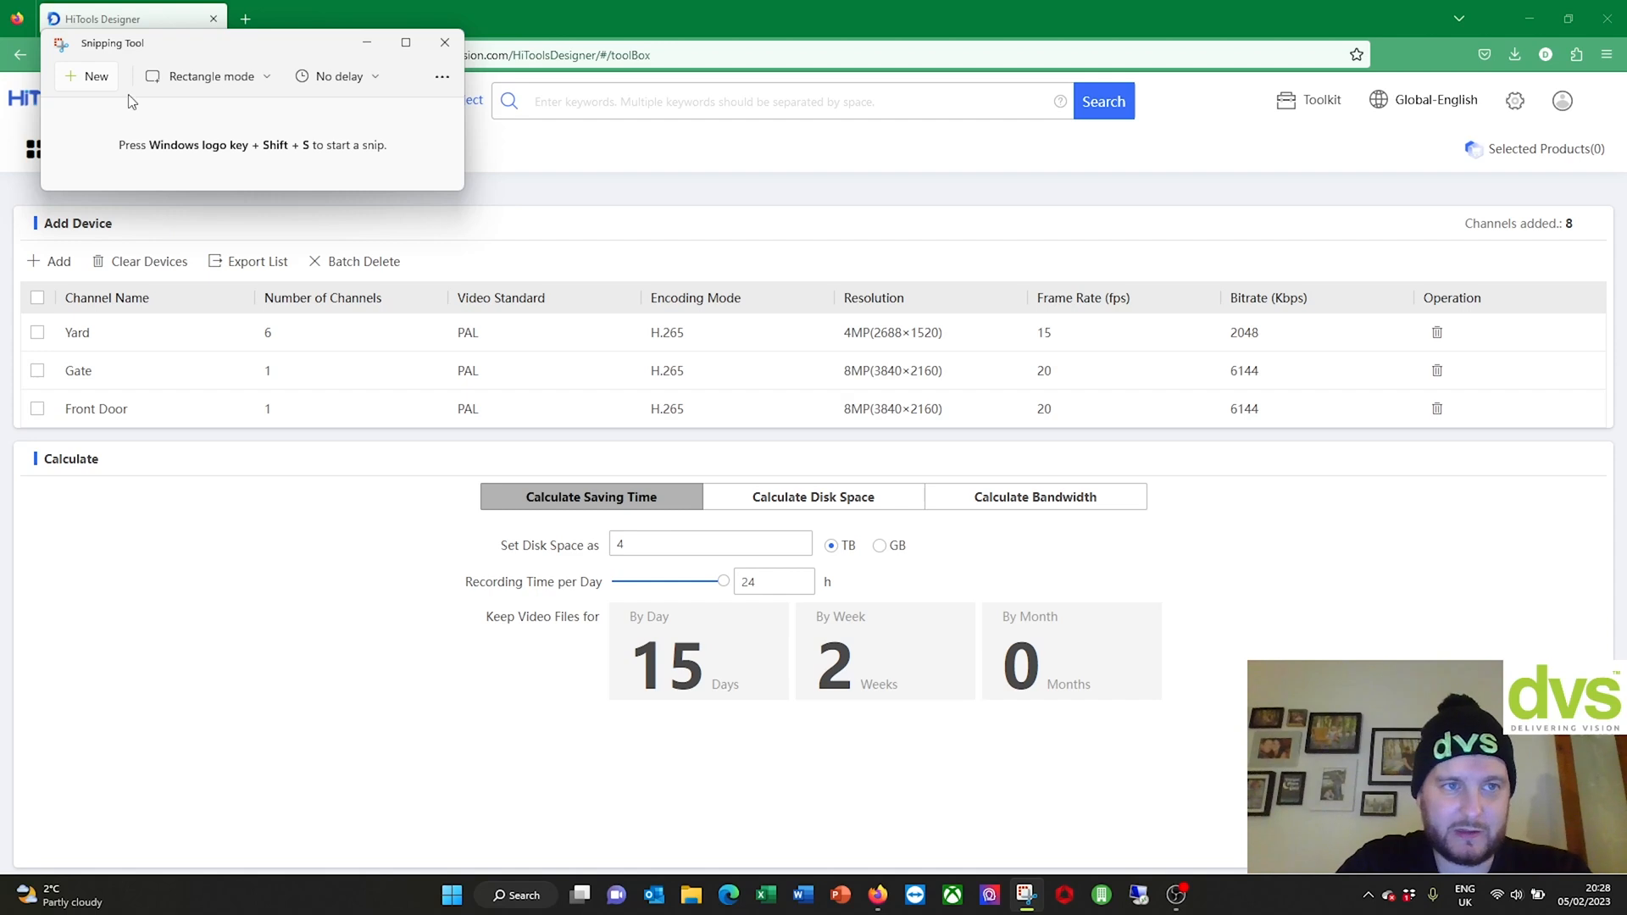
left_click(101, 78)
left_click_drag(3, 190, 1619, 713)
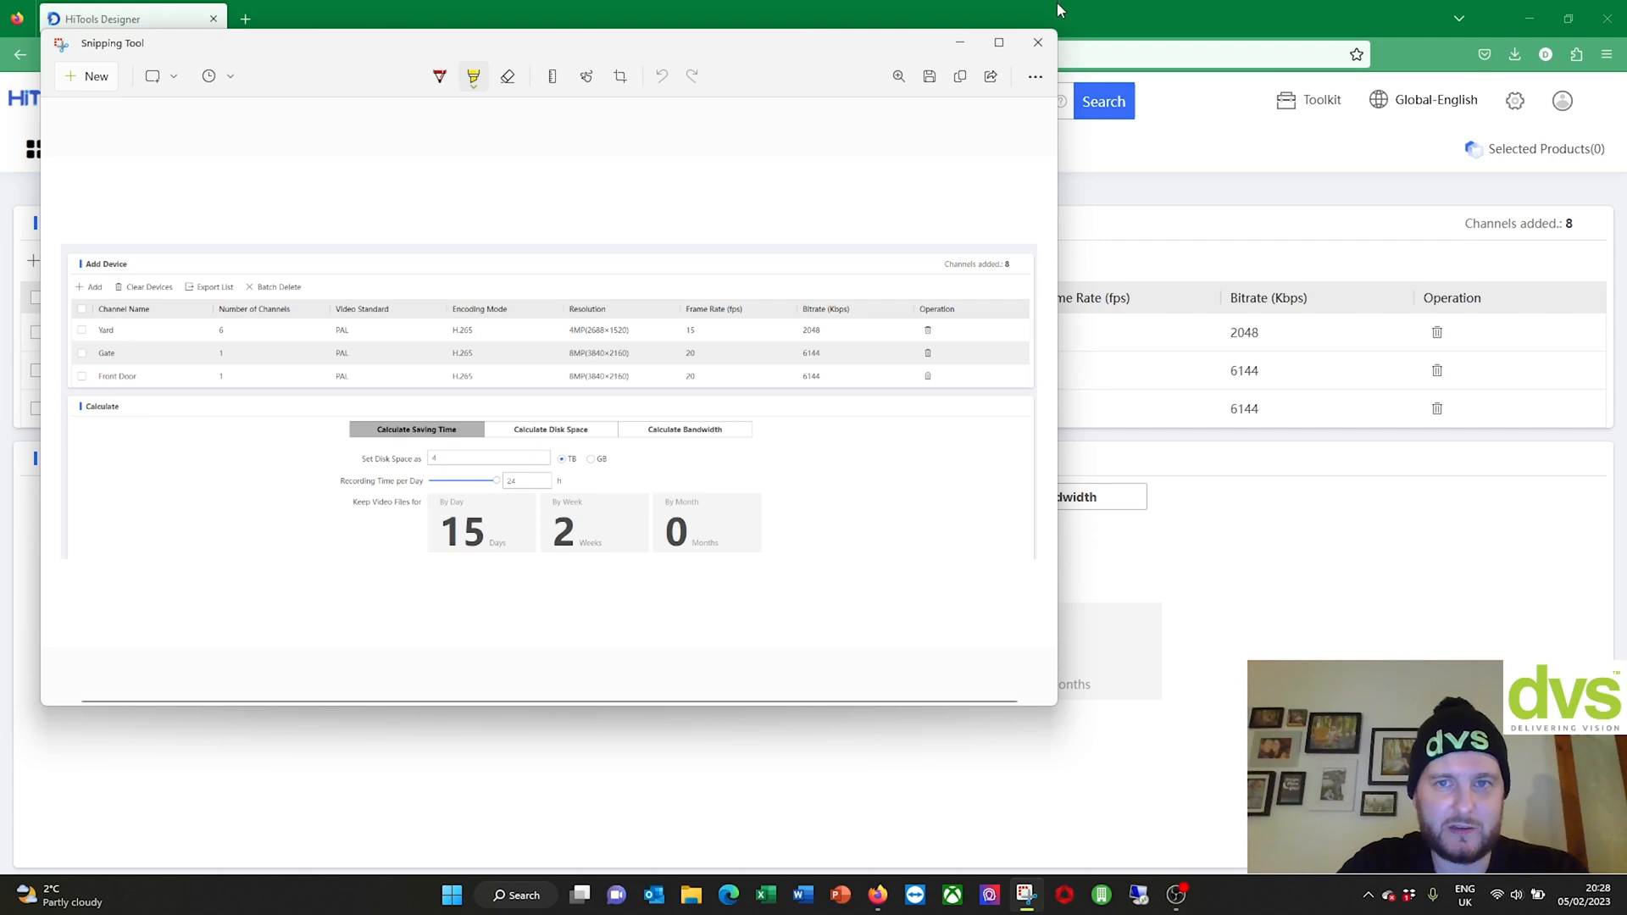
left_click(1038, 42)
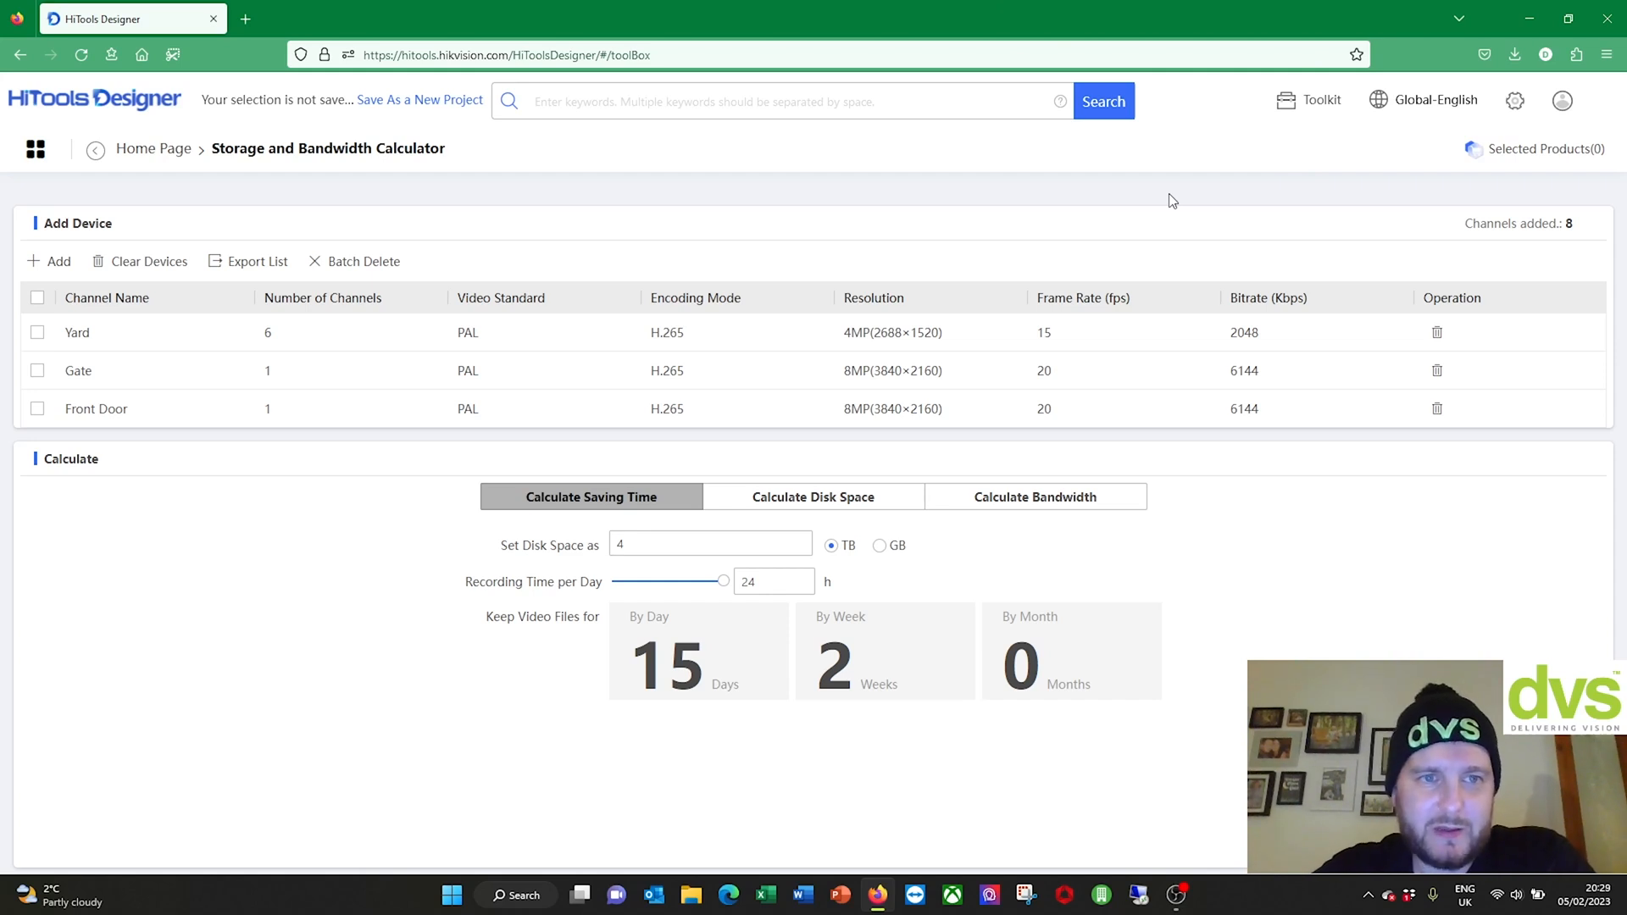
Step: Return to the HiTools home page and open Storage Selection under Product Selection
mouse_move(1297, 103)
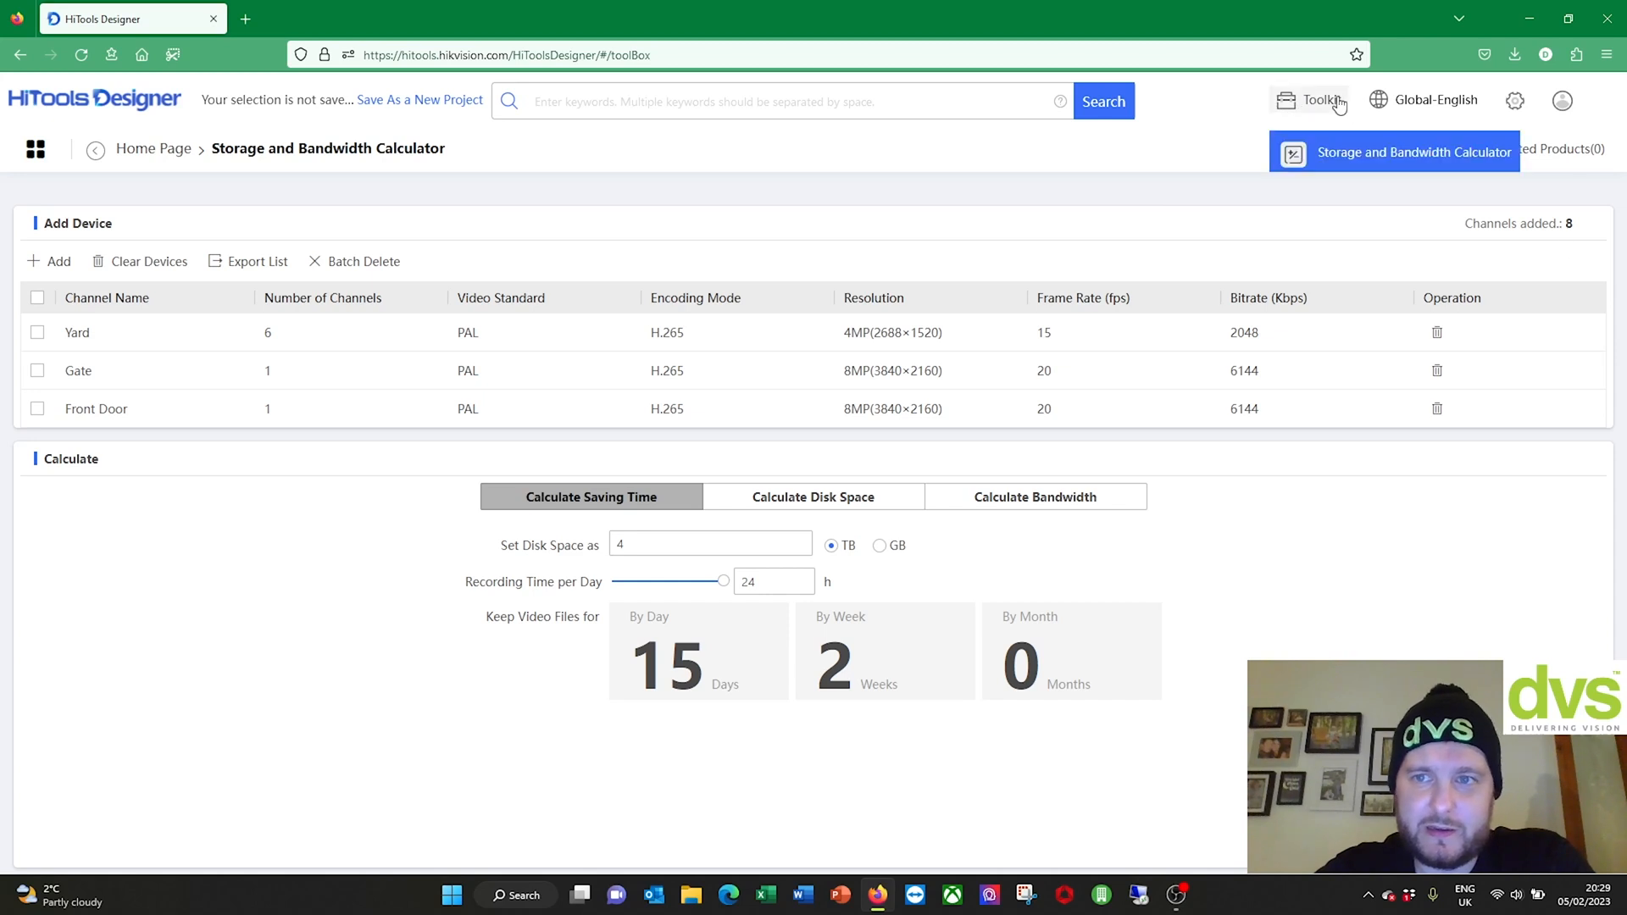
left_click(168, 159)
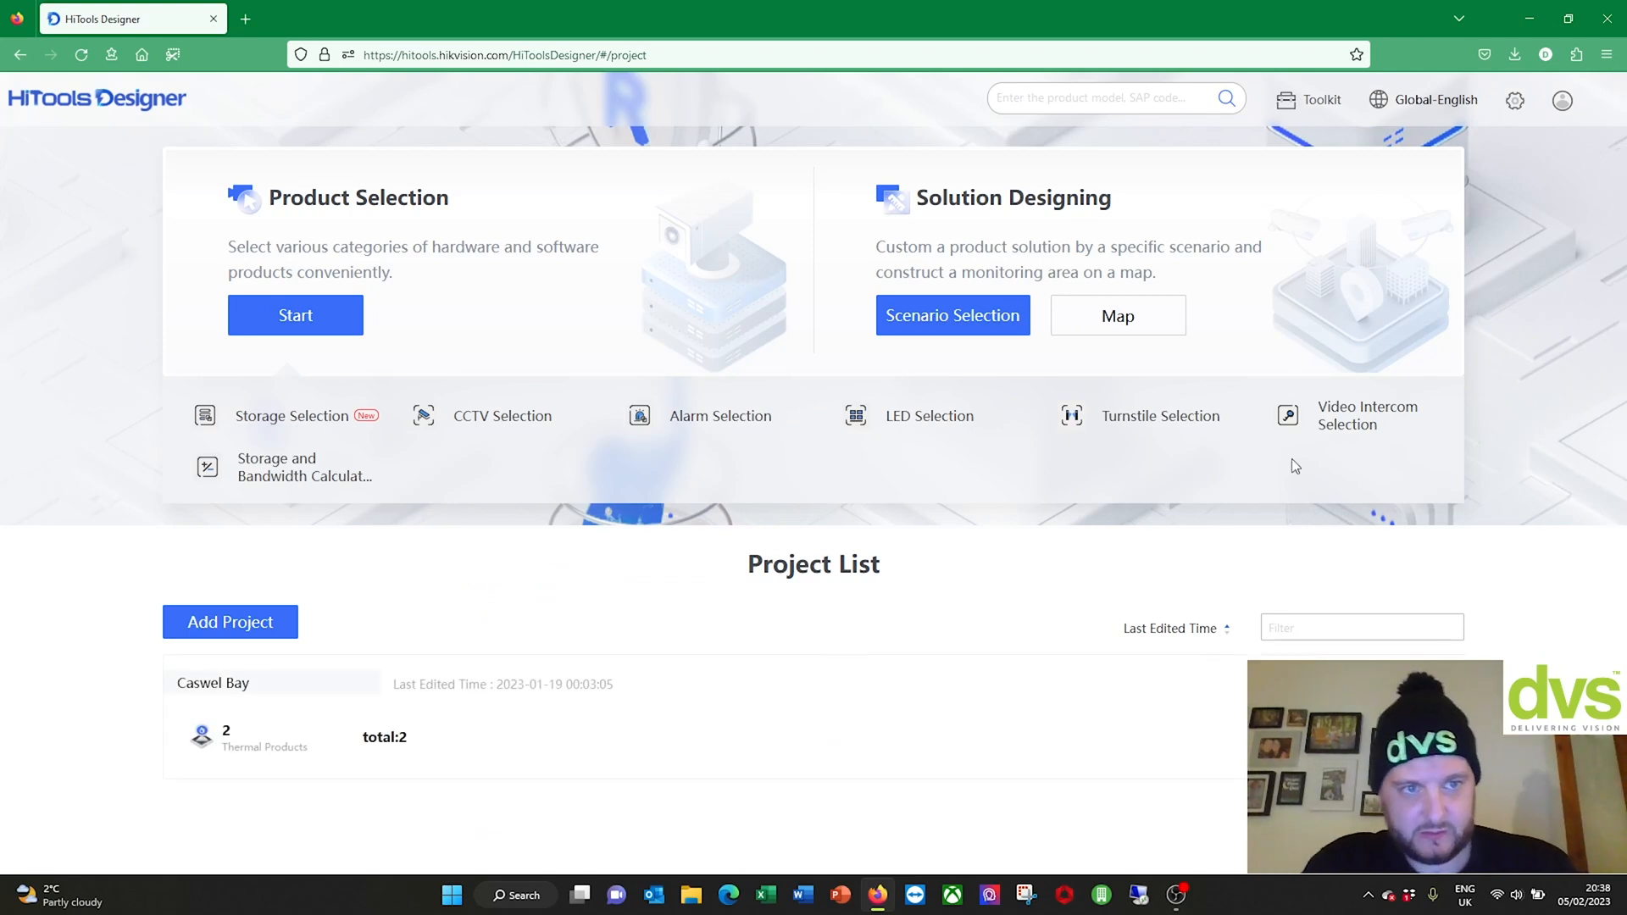
mouse_move(1275, 108)
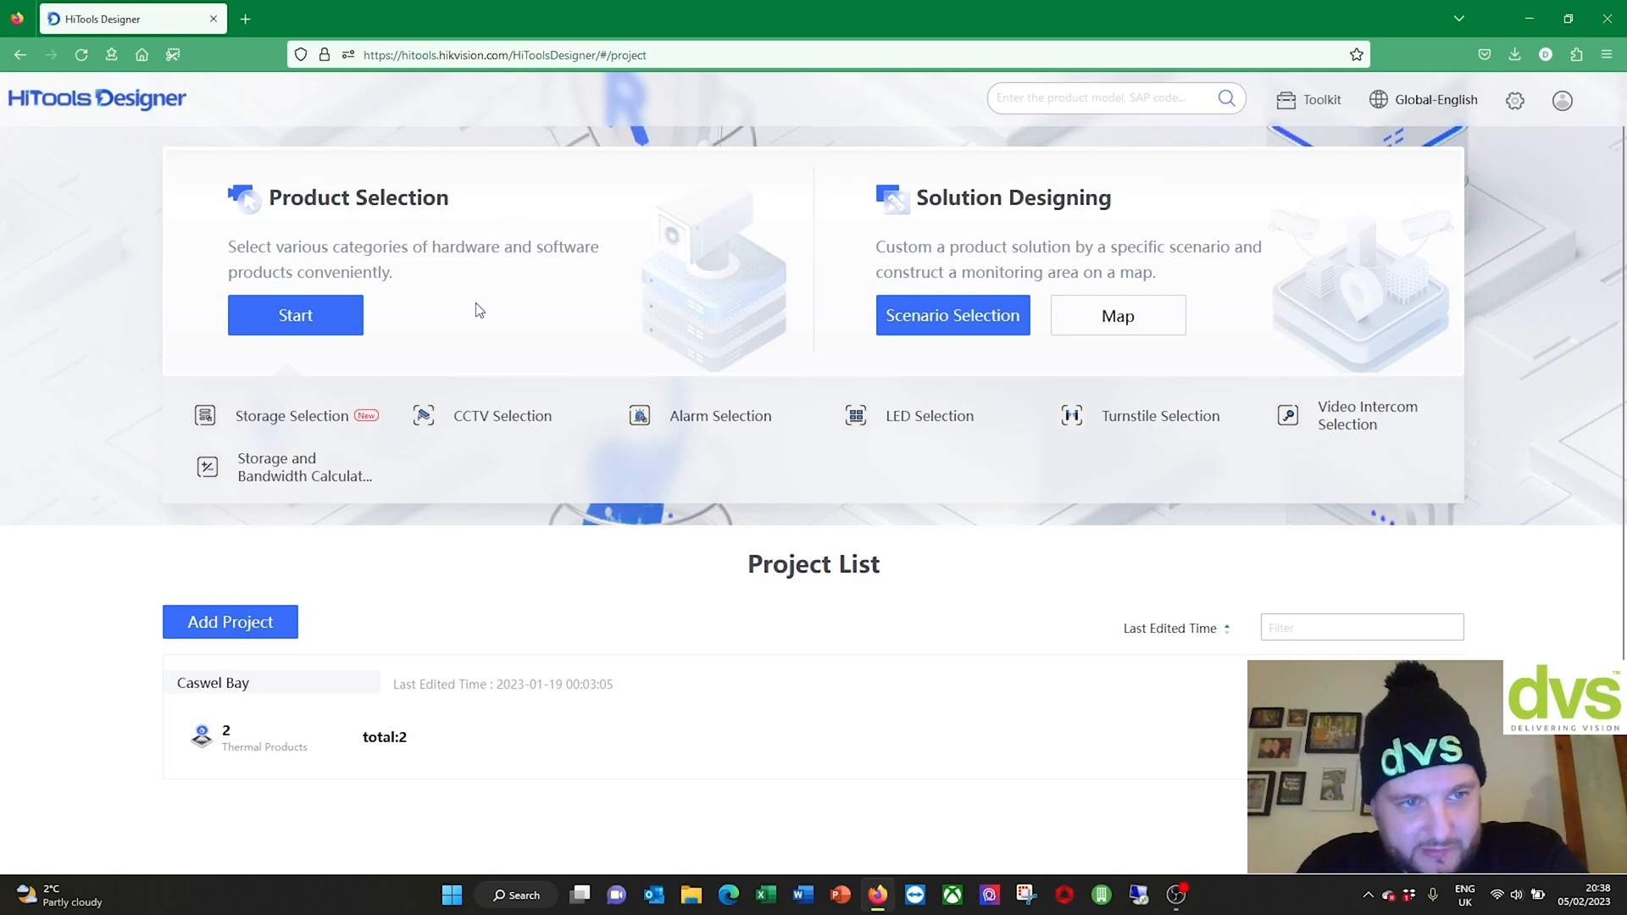
left_click(289, 423)
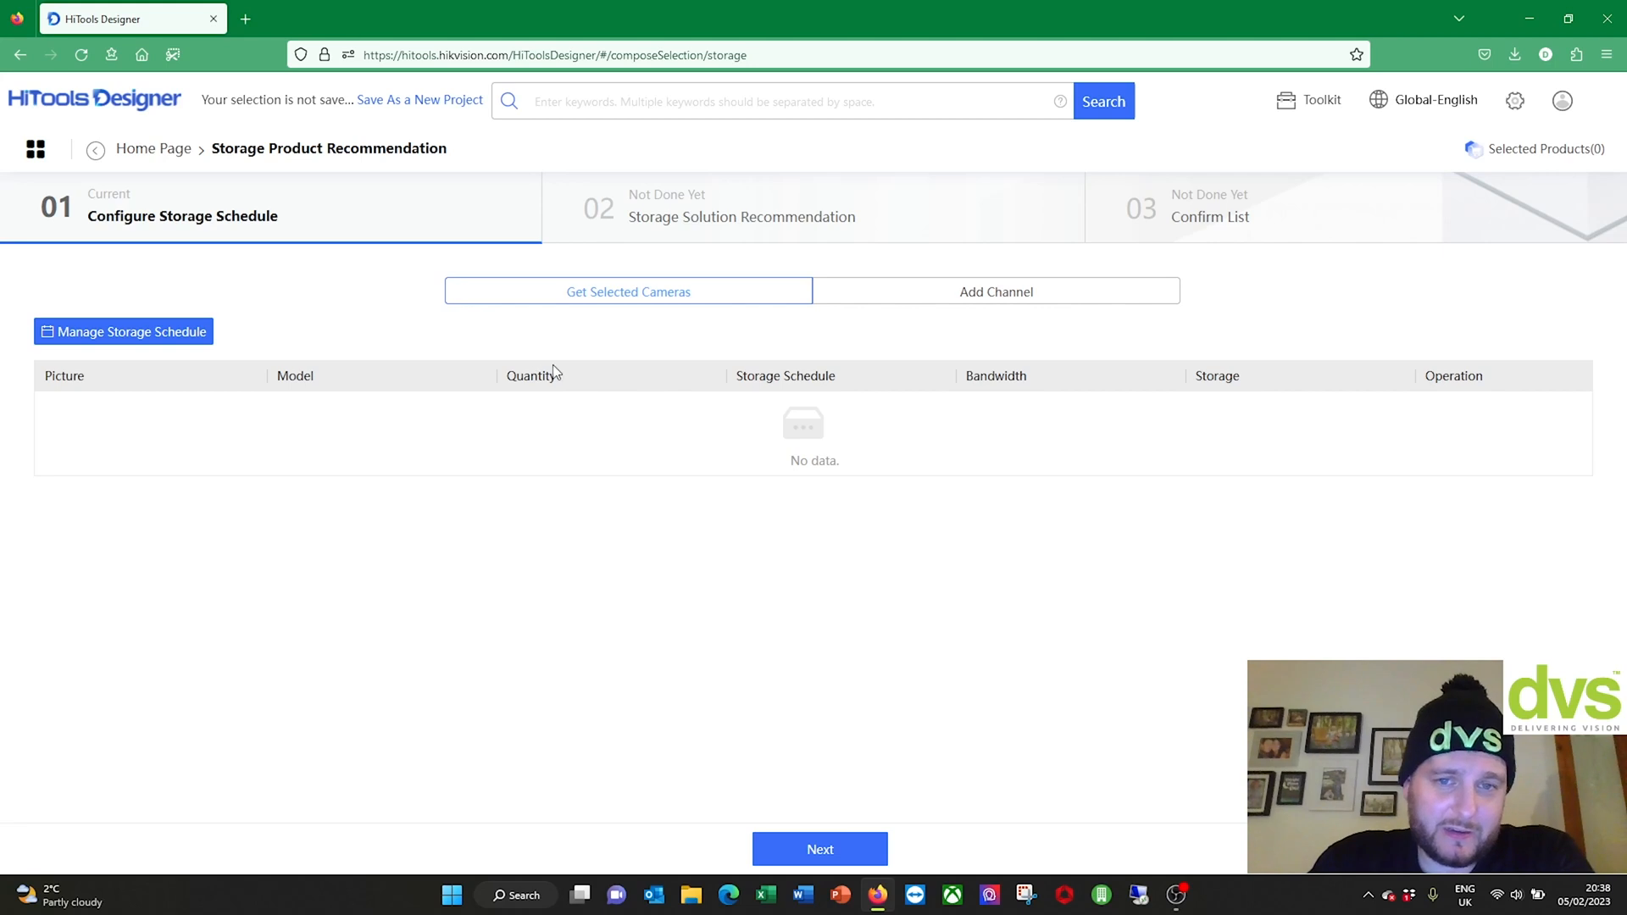
Step: Open the storage schedule manager and review all_day: 7 days 24/7 recording, 12MP, H.264, 25 frames
left_click(95, 333)
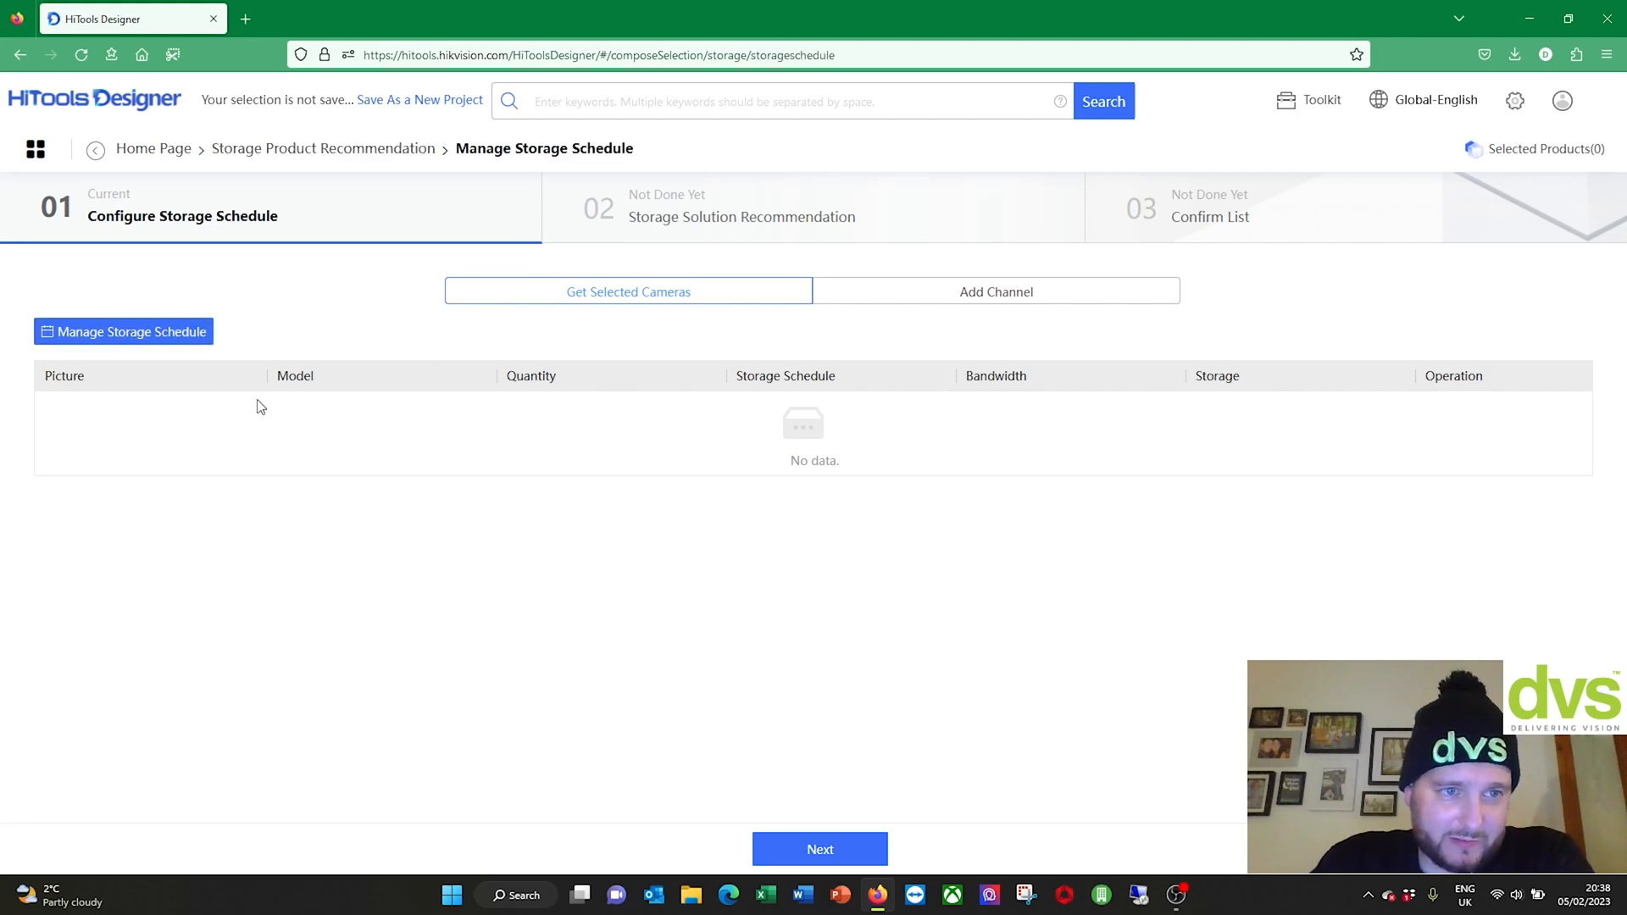
scroll(505, 280, "down", 1)
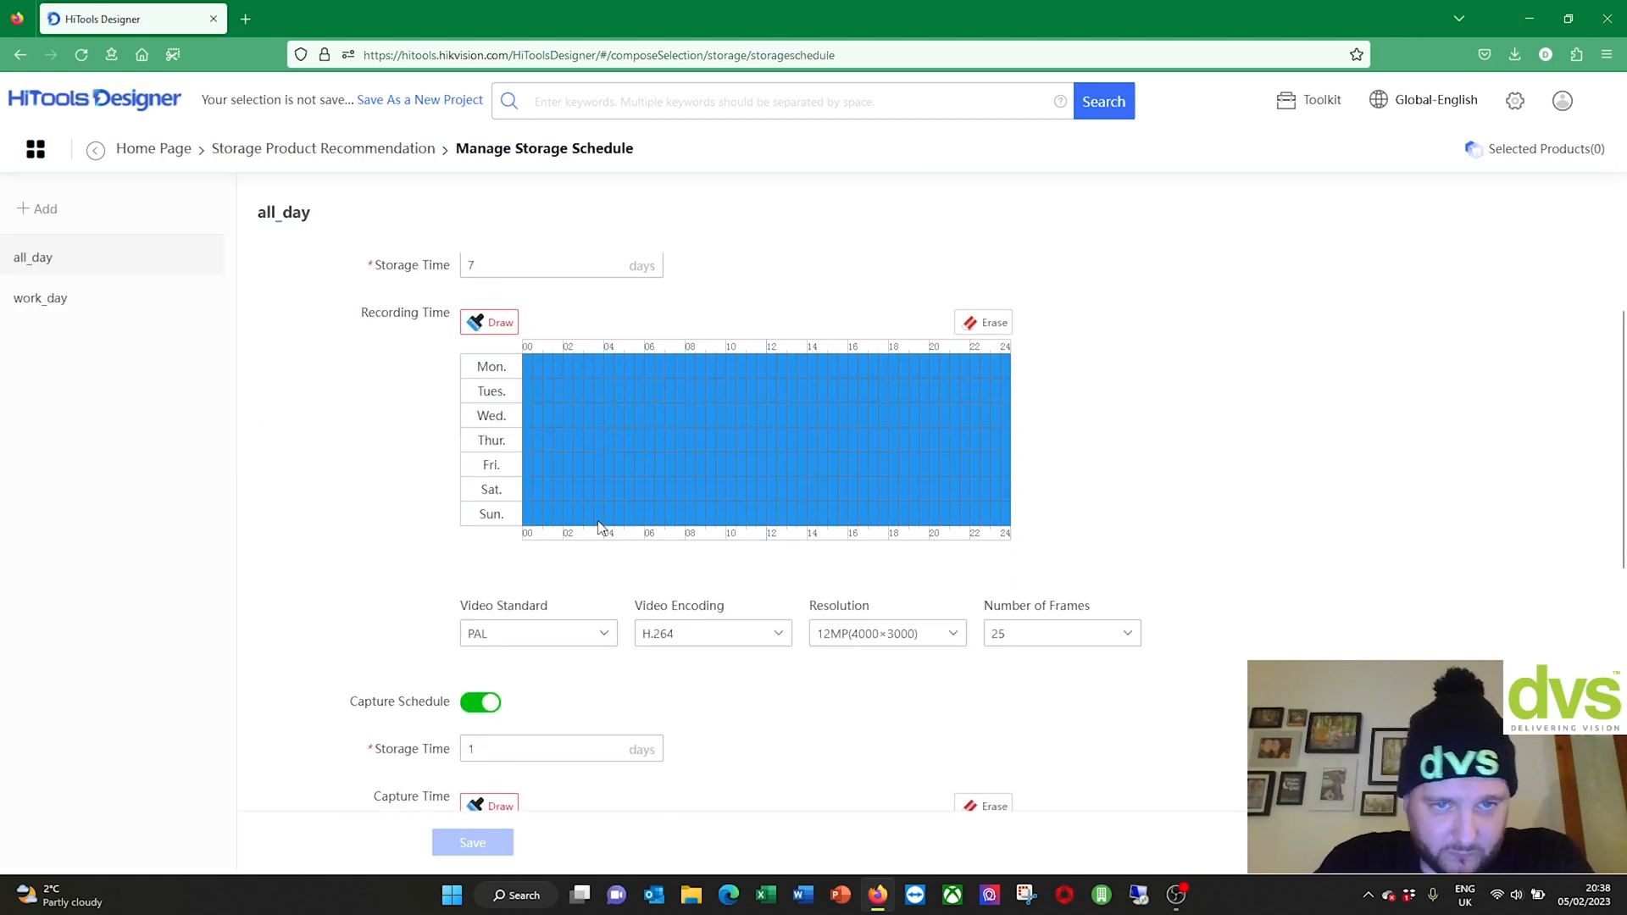
scroll(597, 520, "up", 1)
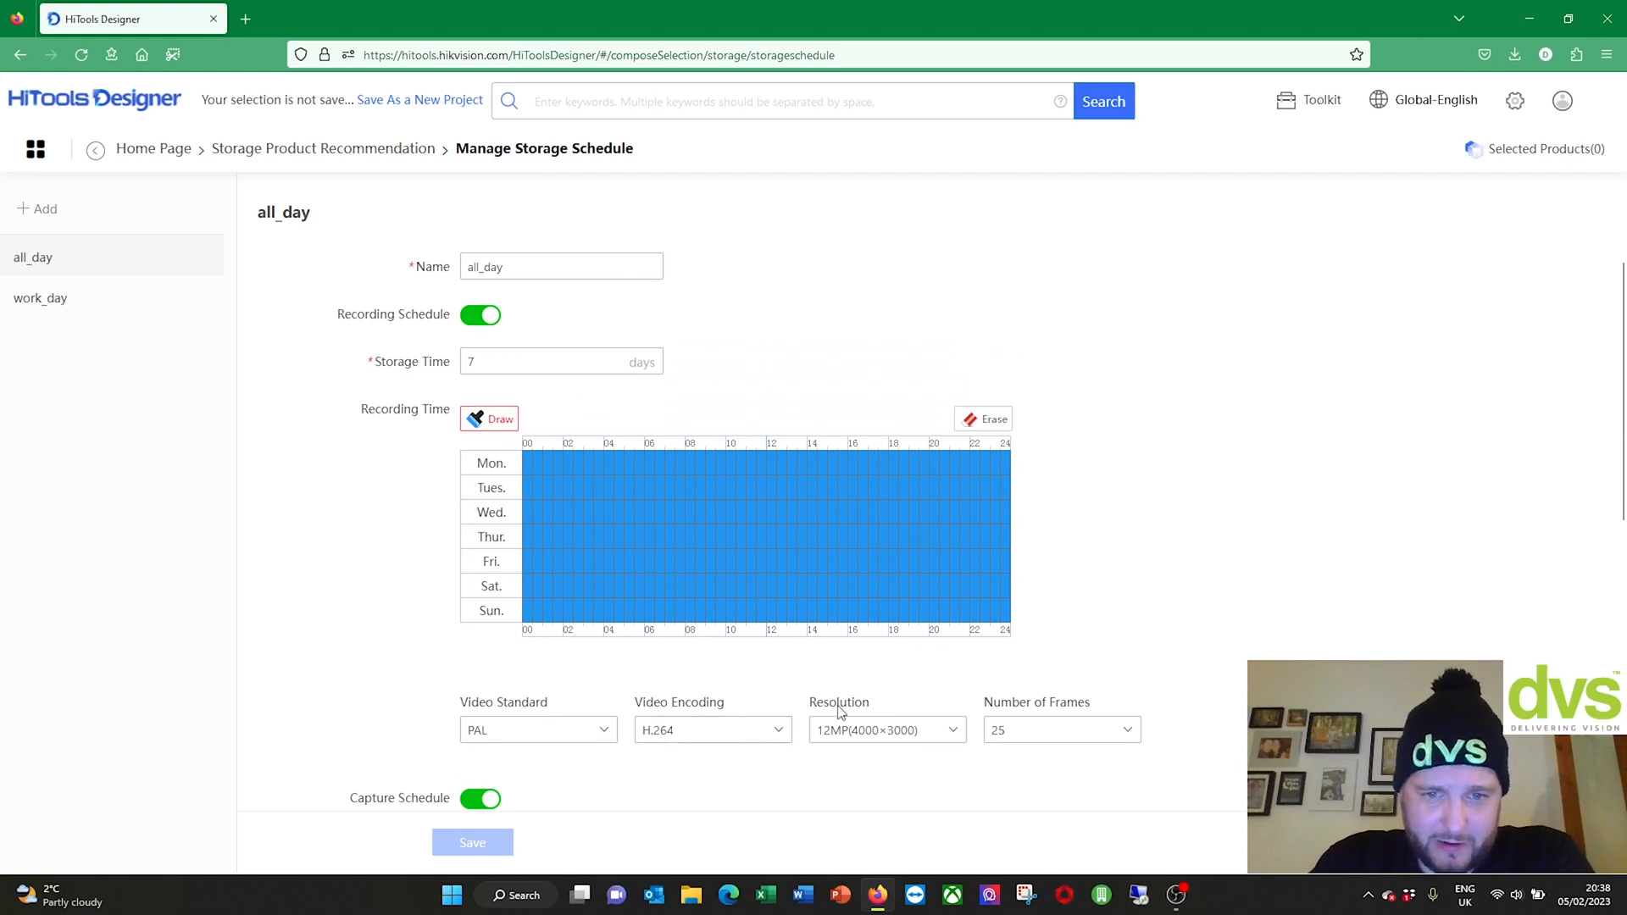
scroll(840, 714, "down", 1)
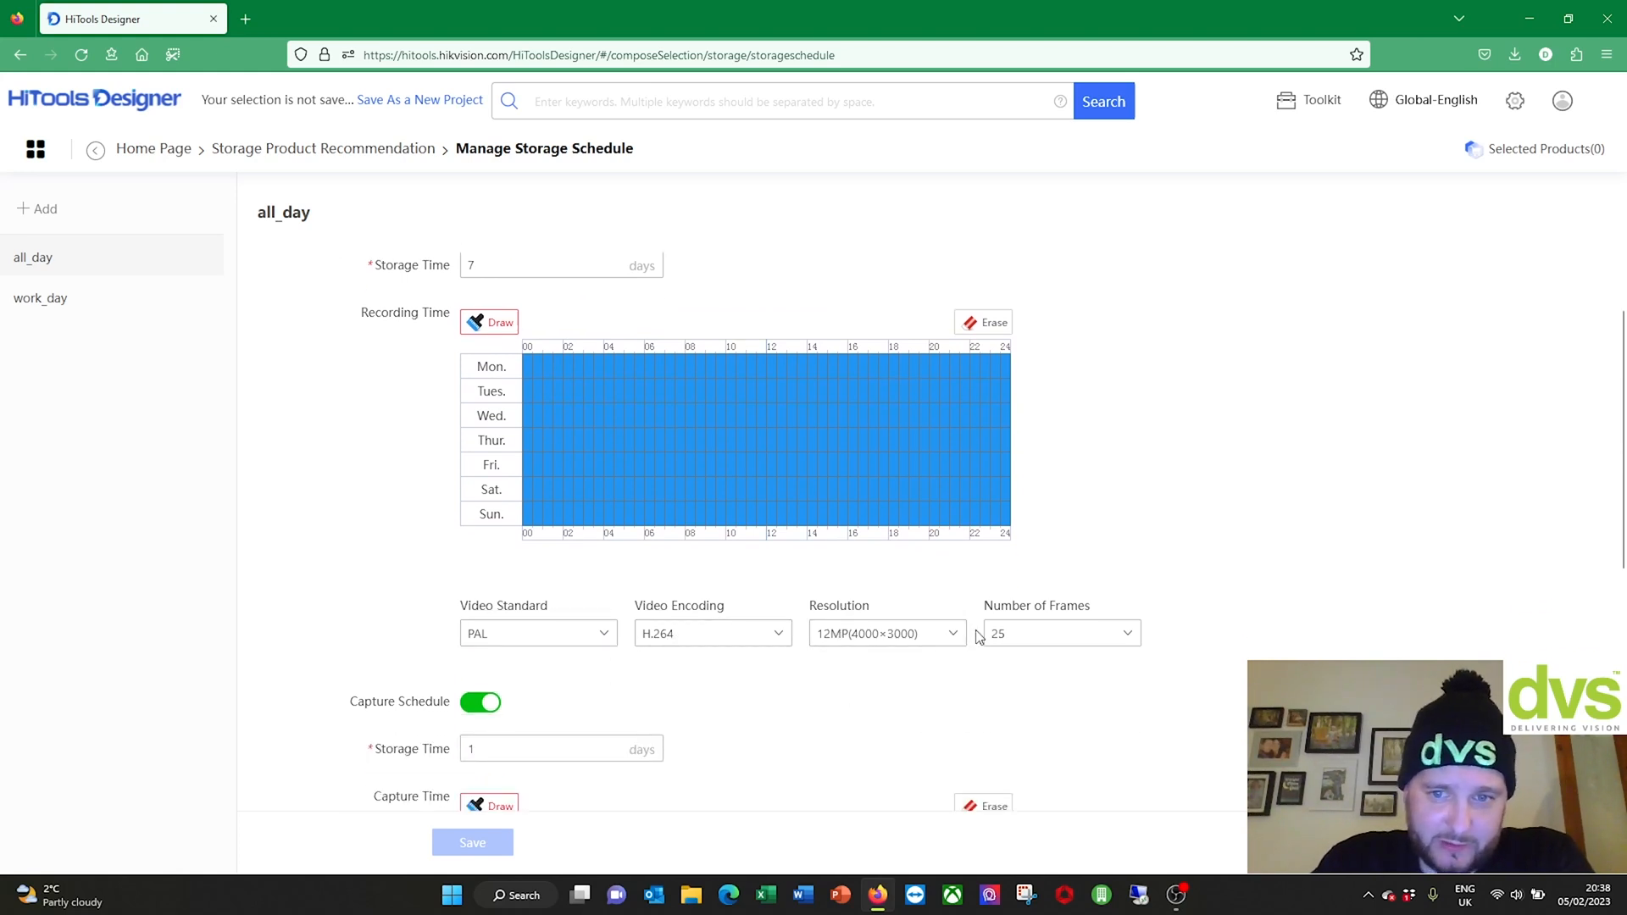
scroll(543, 322, "up", 1)
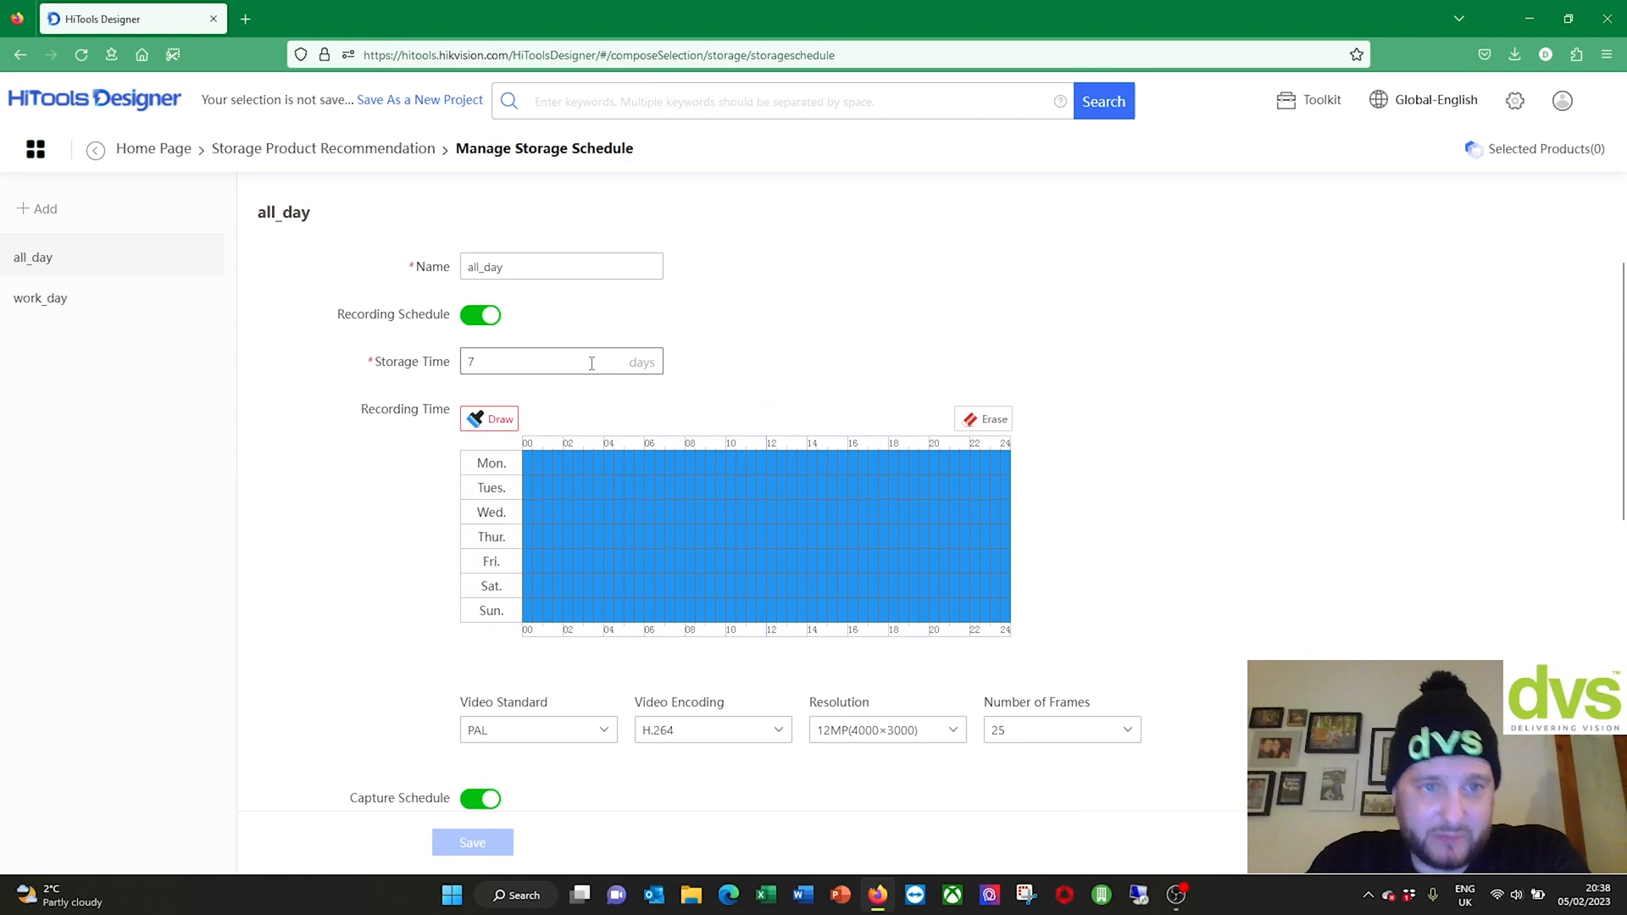
scroll(875, 552, "down", 6)
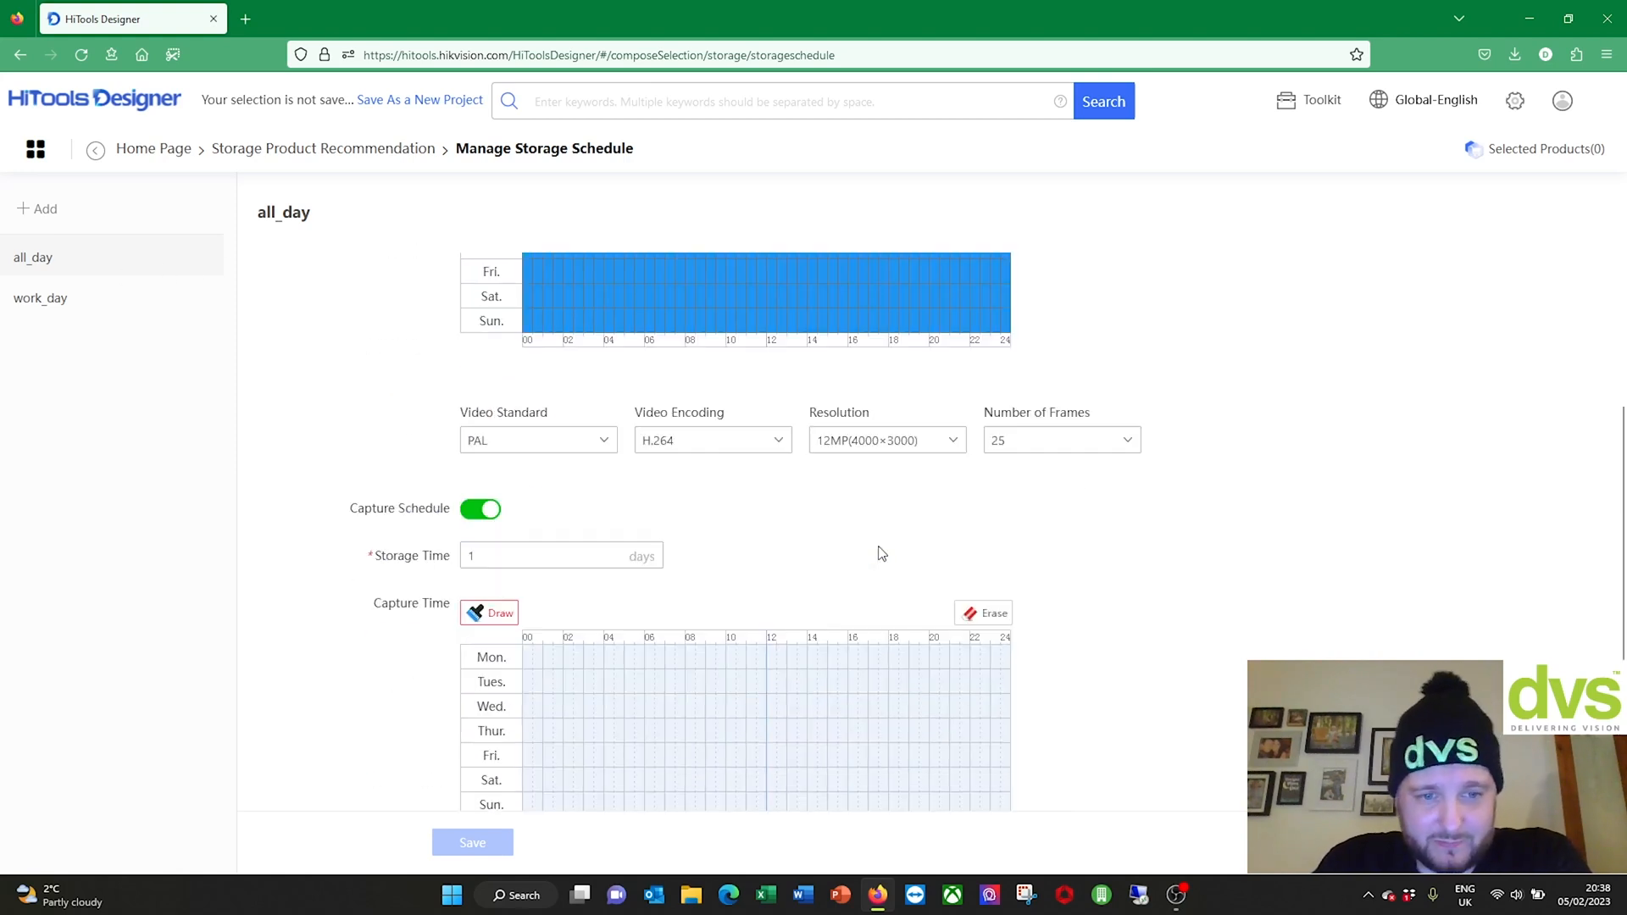
scroll(639, 729, "up", 1)
scroll(799, 654, "up", 1)
scroll(767, 695, "down", 2)
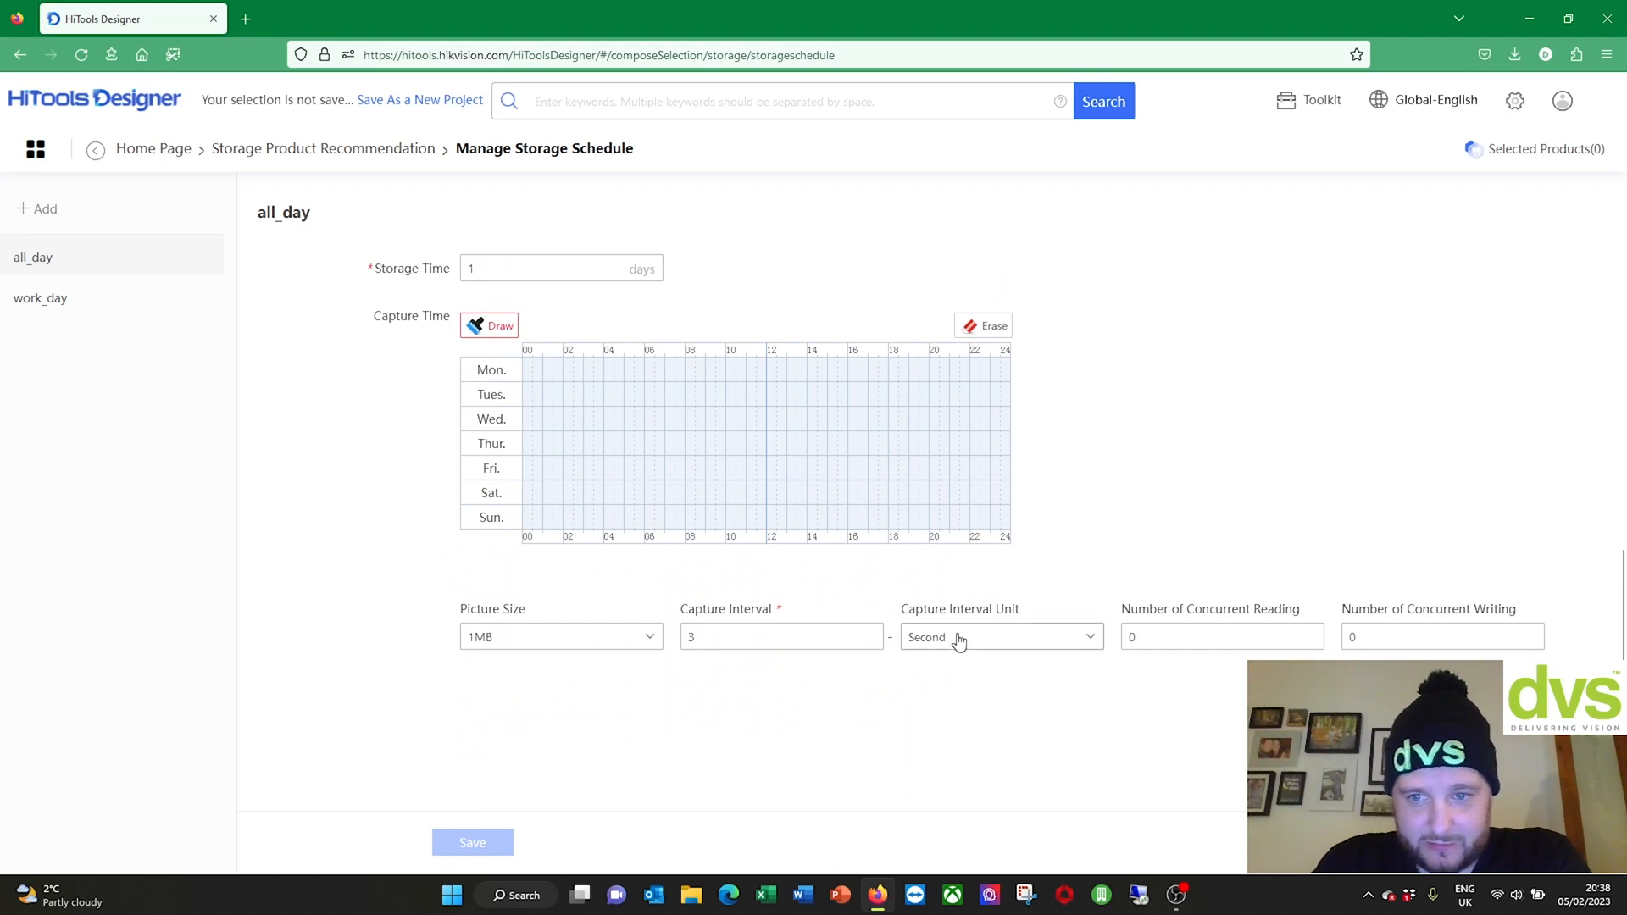
scroll(955, 639, "up", 7)
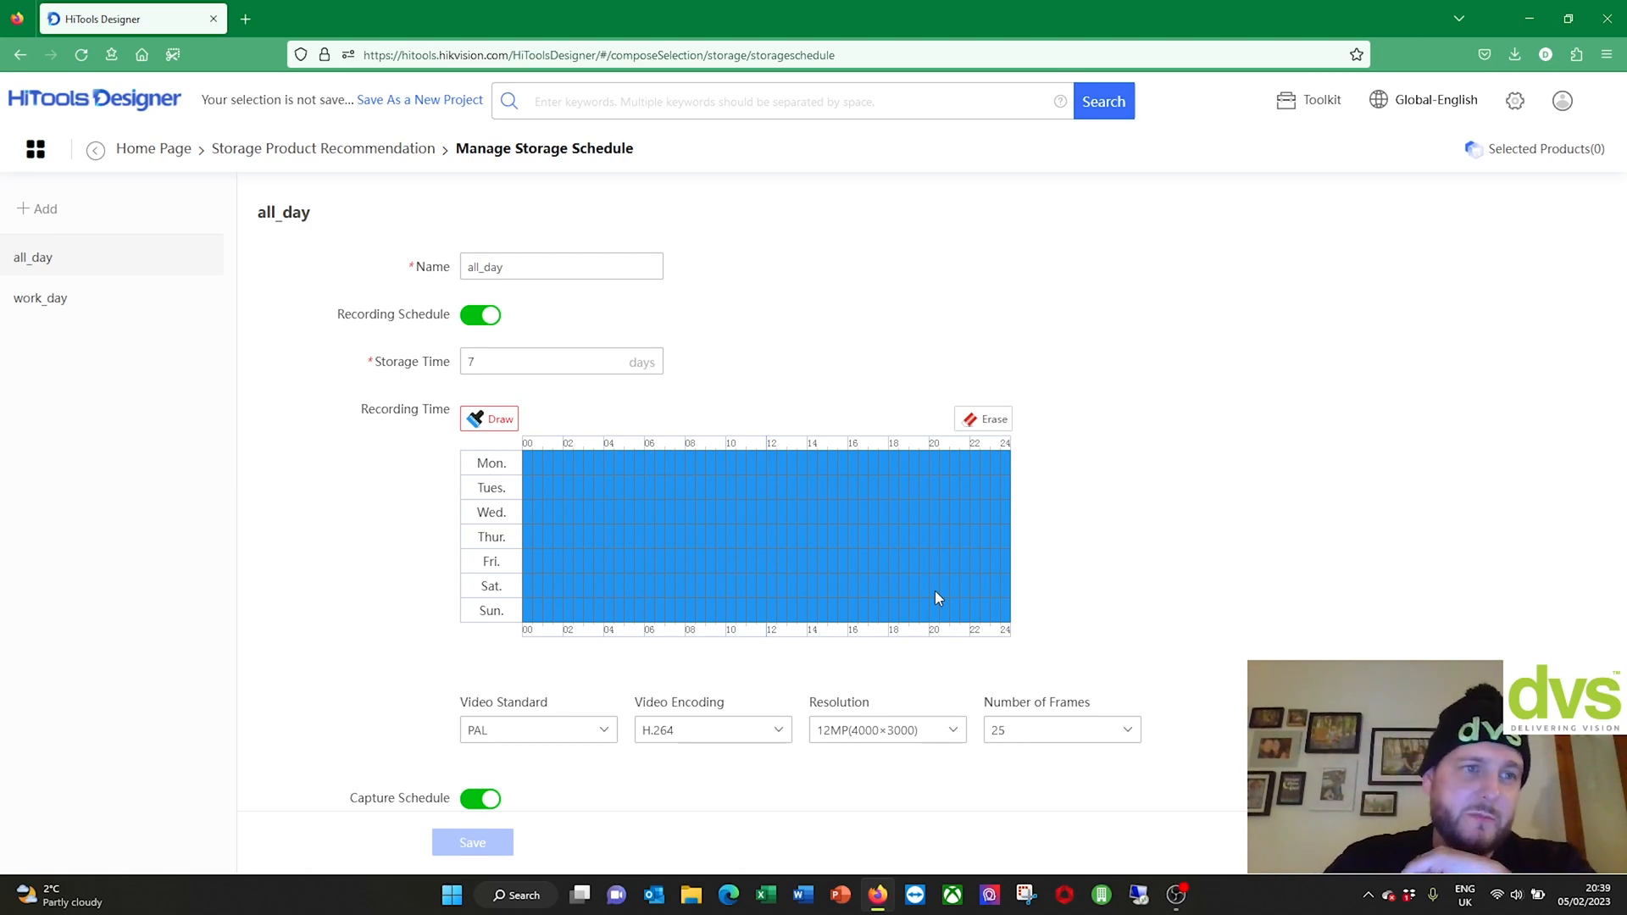
Step: Add a new storage schedule named DVS with a storage time of 31 days
left_click(37, 209)
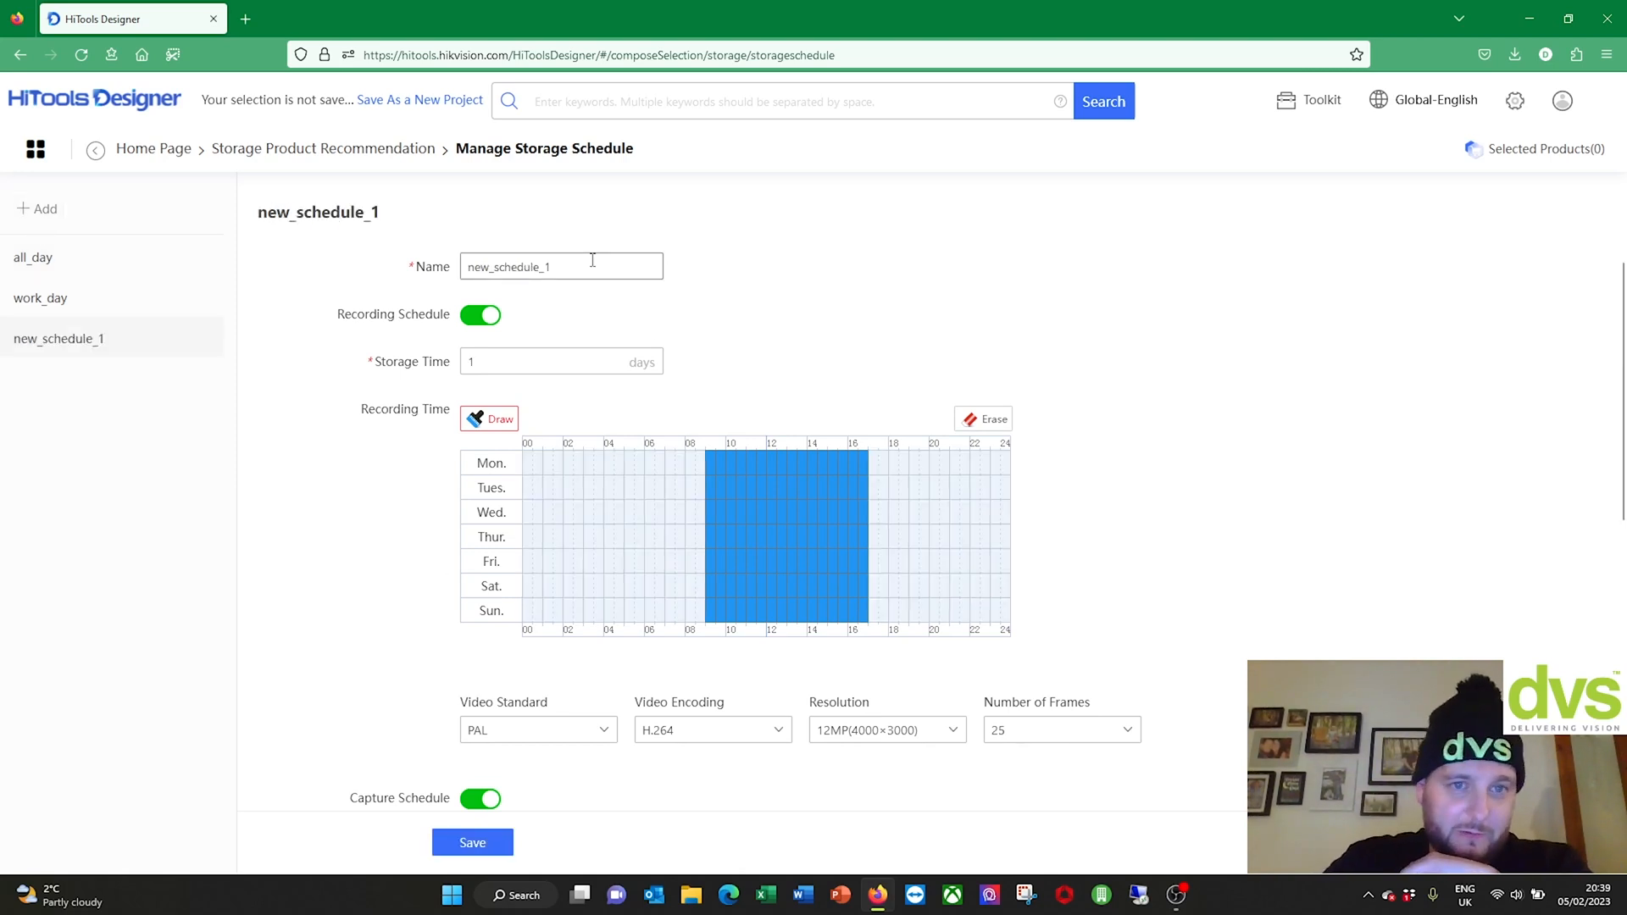
left_click_drag(593, 261, 422, 268)
type("DVS")
key("Tab")
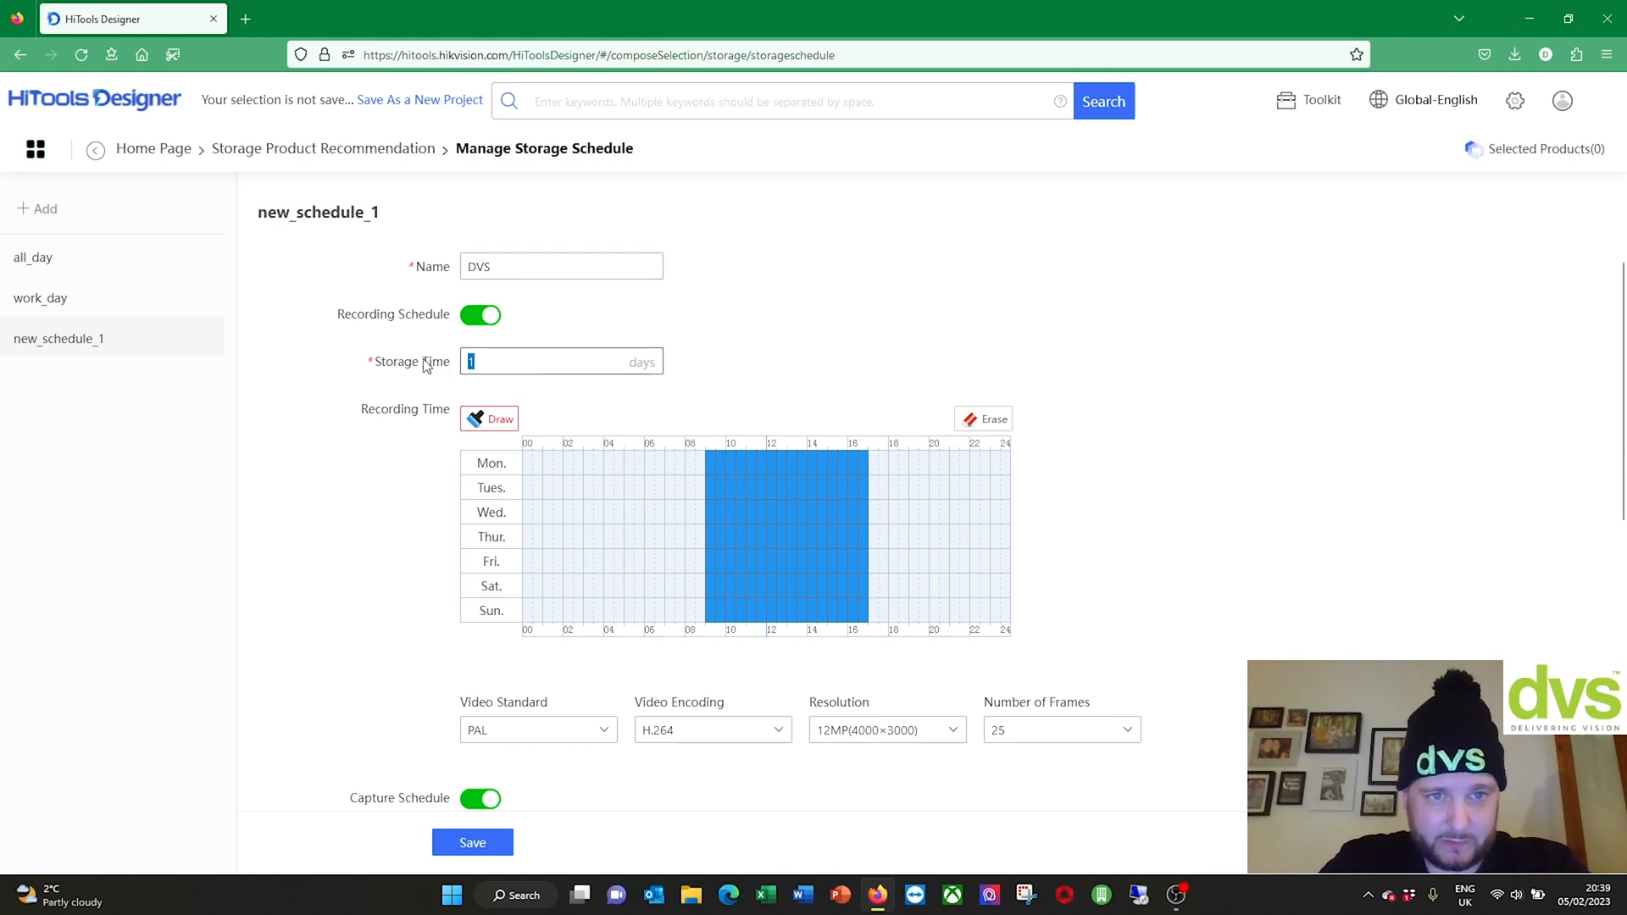
type("31")
scroll(709, 399, "down", 3)
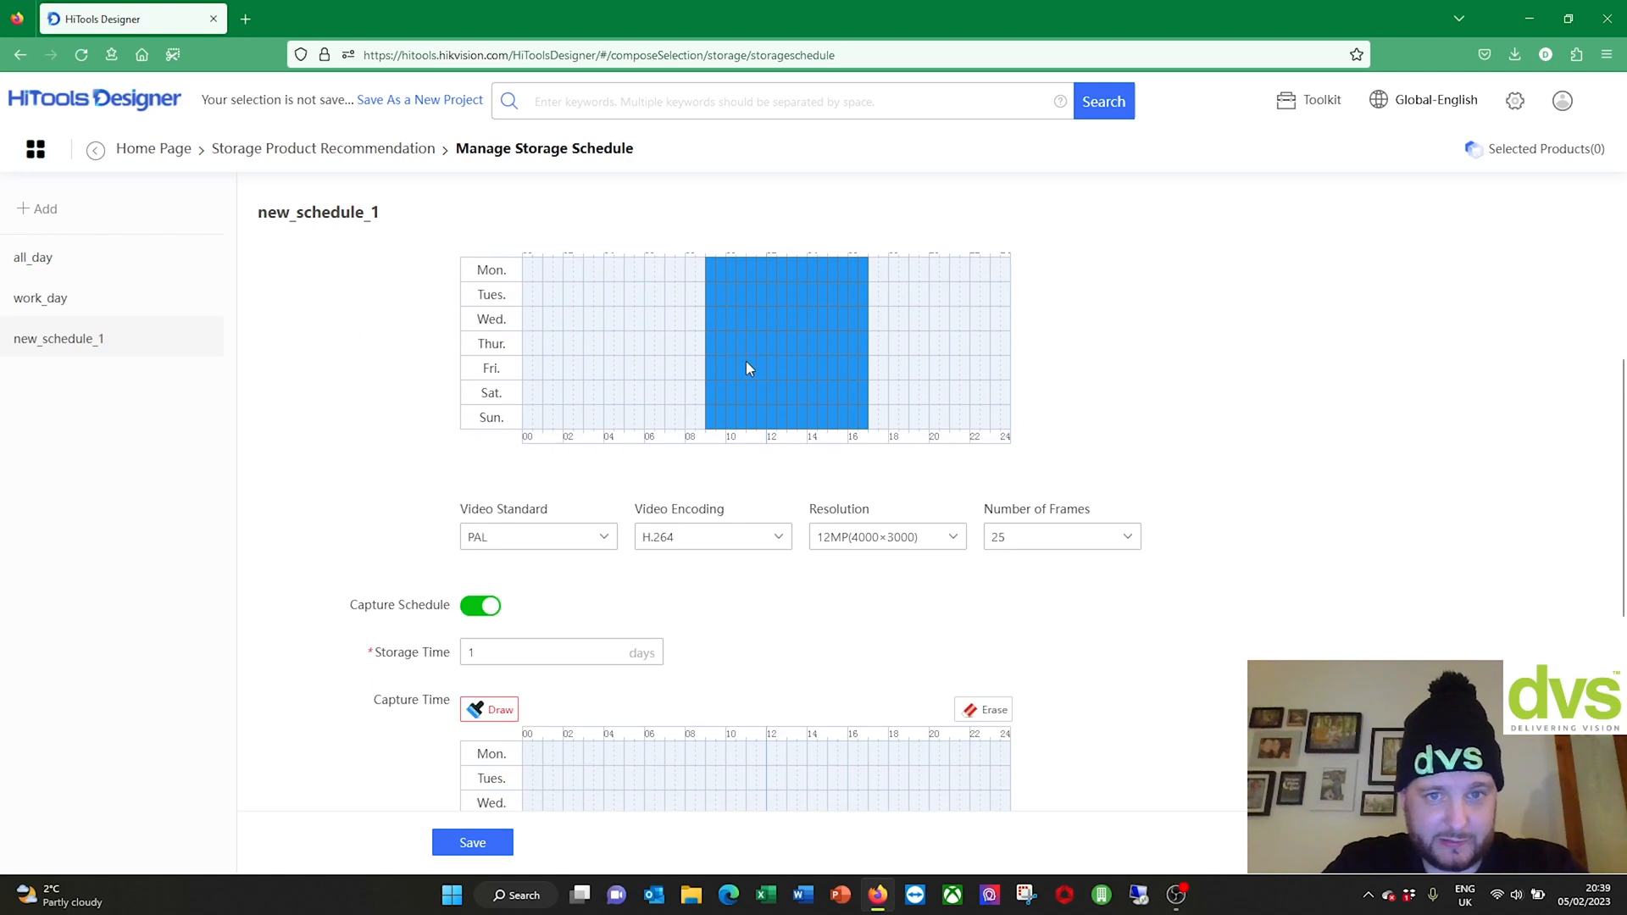
scroll(746, 361, "up", 3)
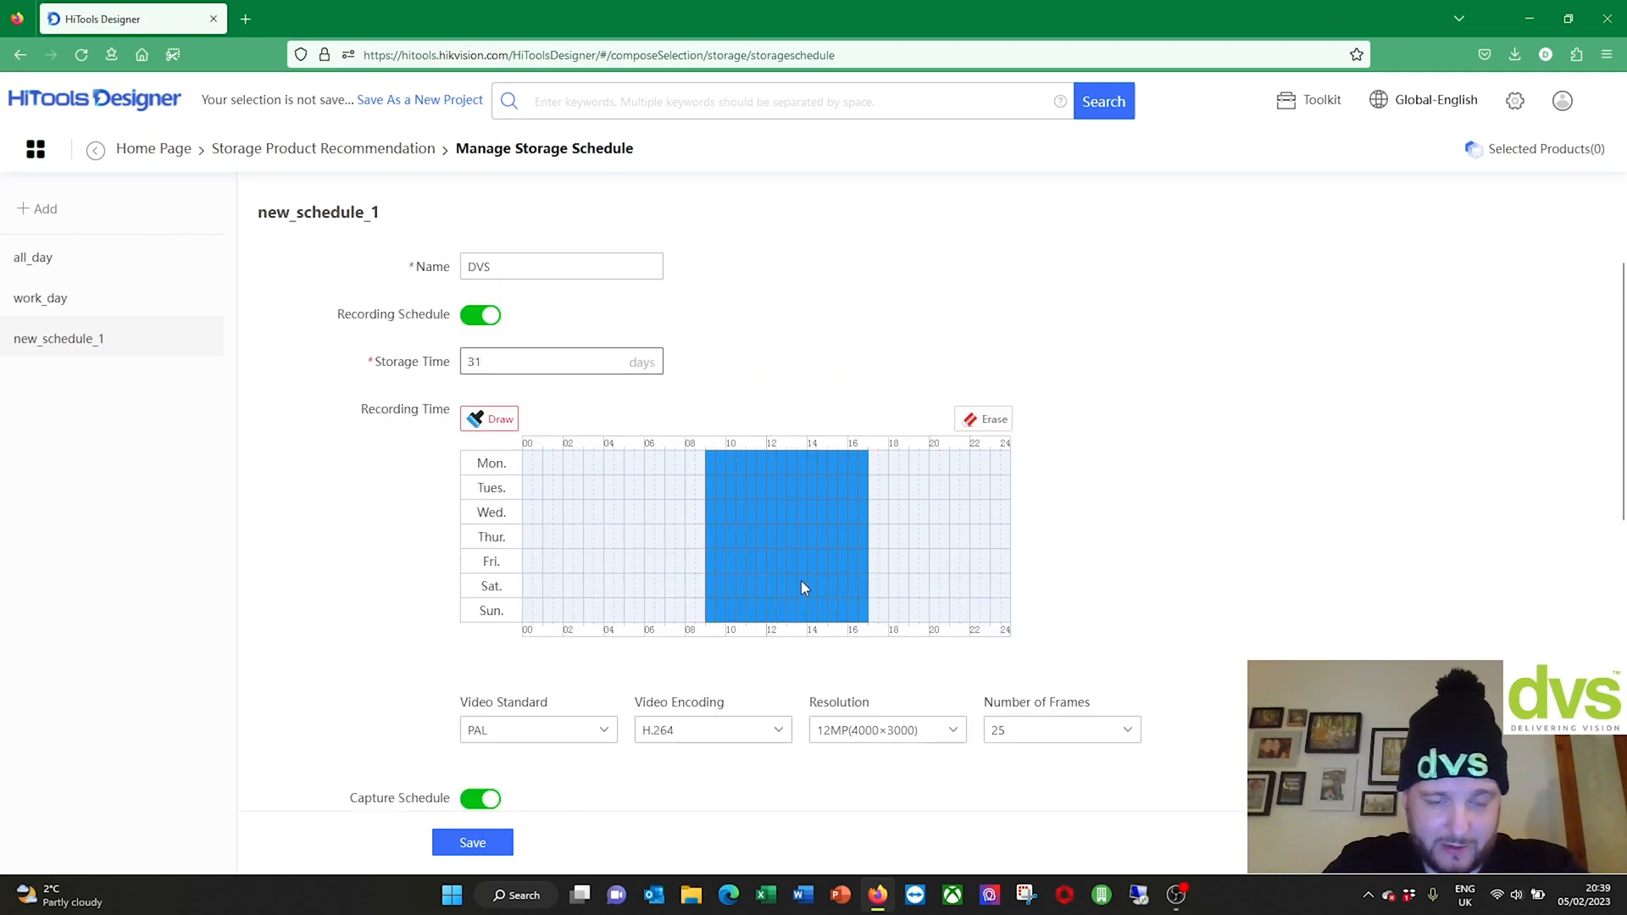
scroll(803, 588, "down", 3)
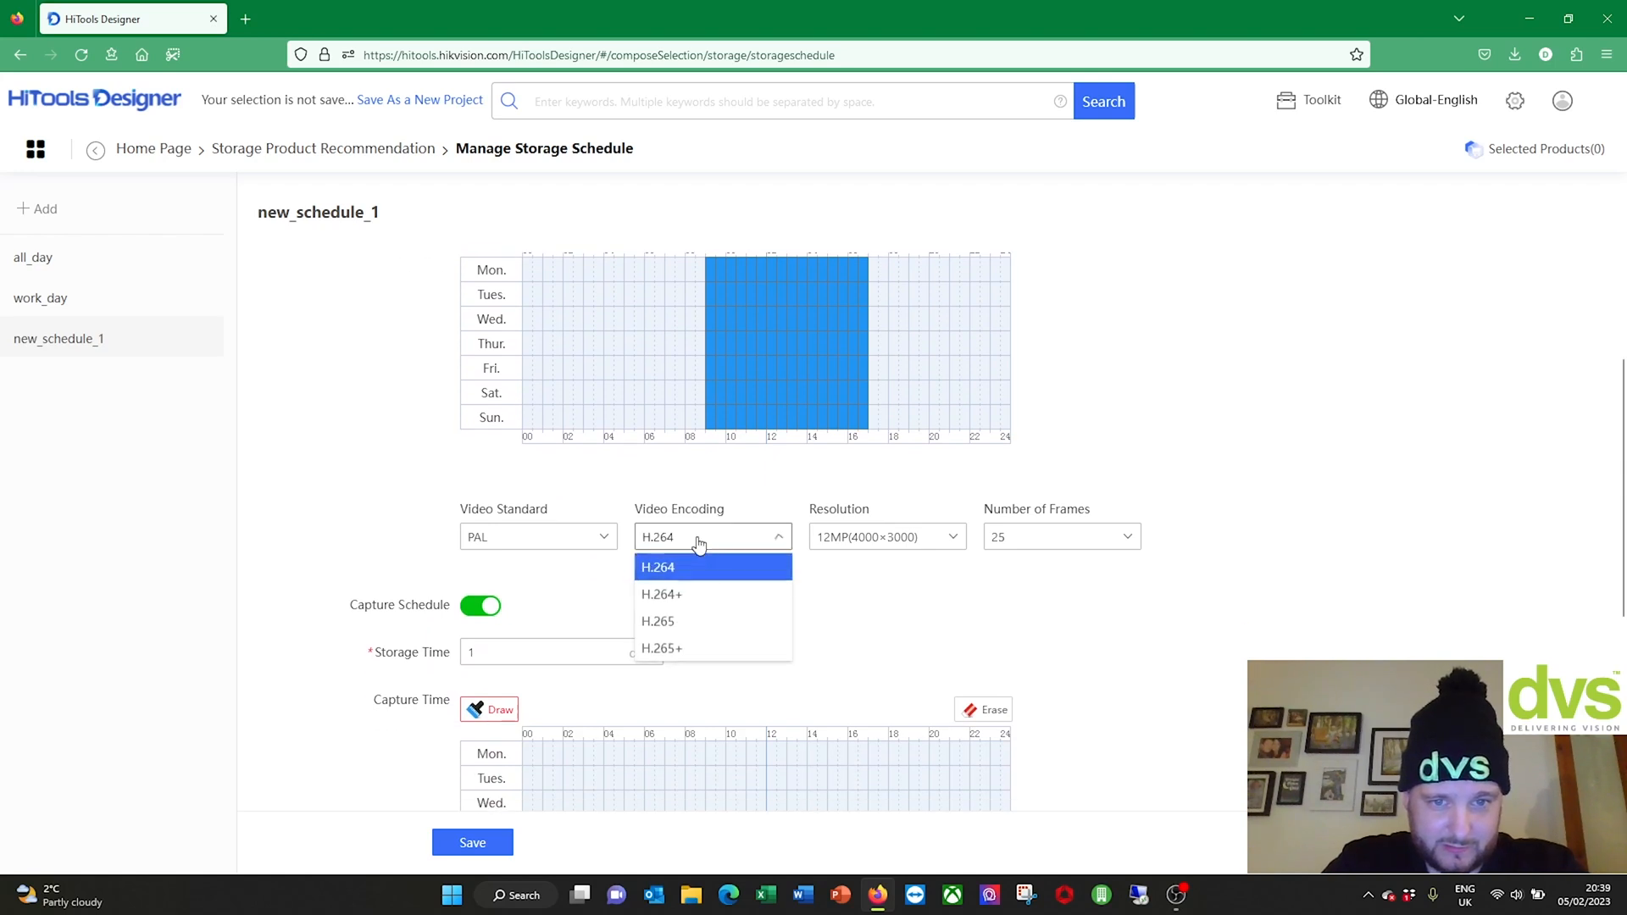
Step: Set the DVS schedule to H.265 encoding, 4MP(2688×1520) resolution and 20 frames
left_click(665, 622)
left_click(852, 539)
scroll(852, 699, "down", 4)
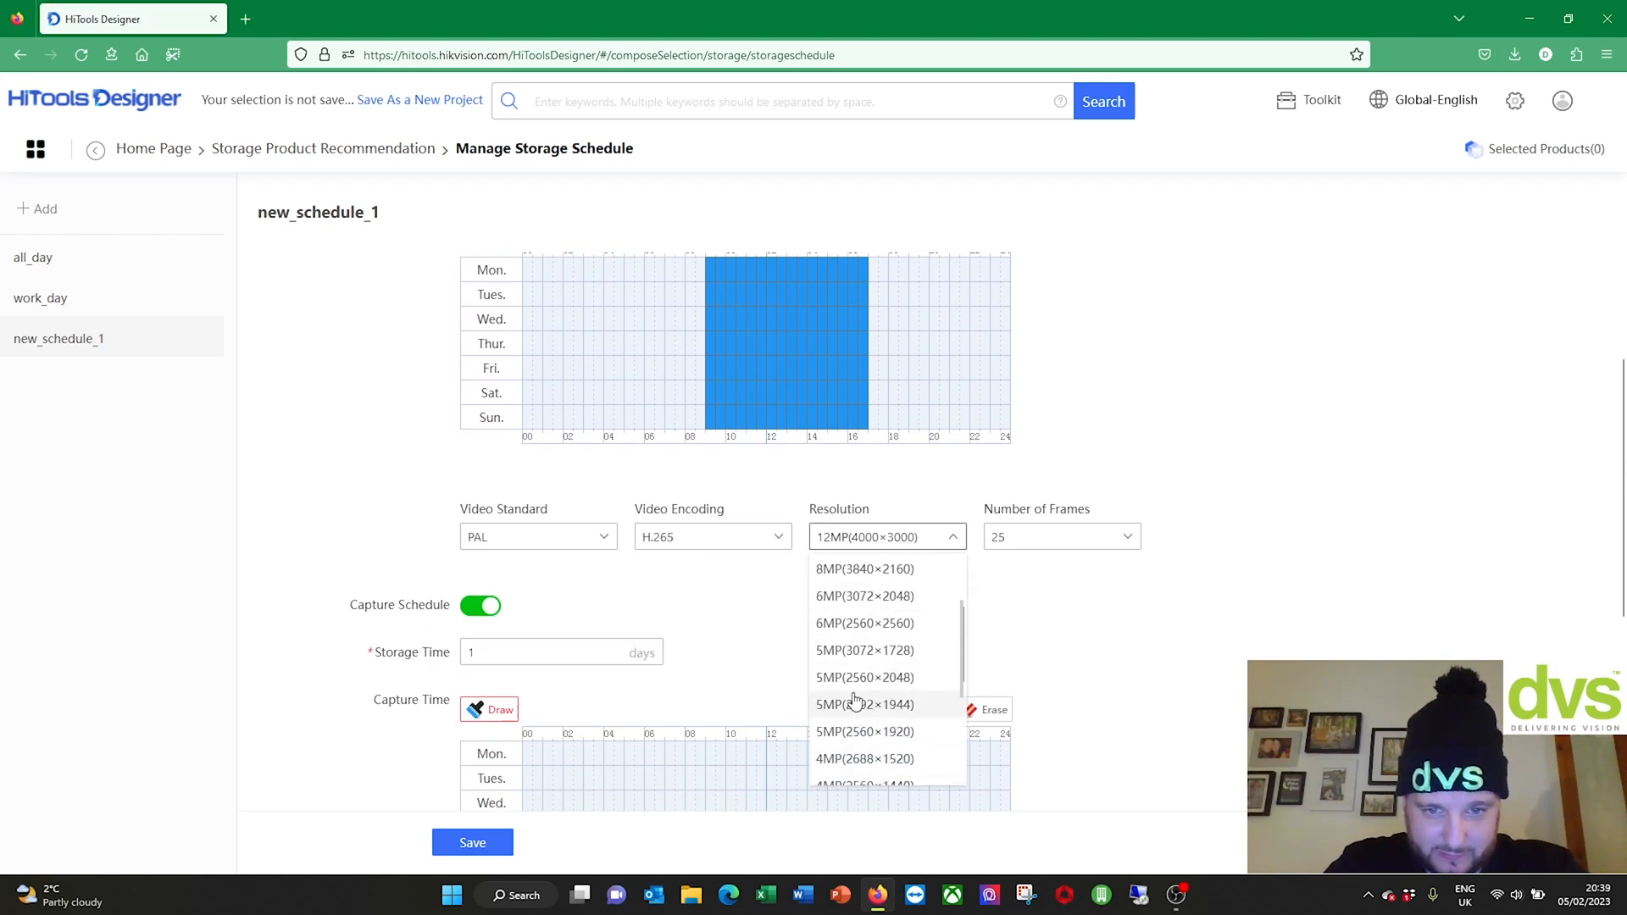
left_click(839, 674)
left_click(1051, 537)
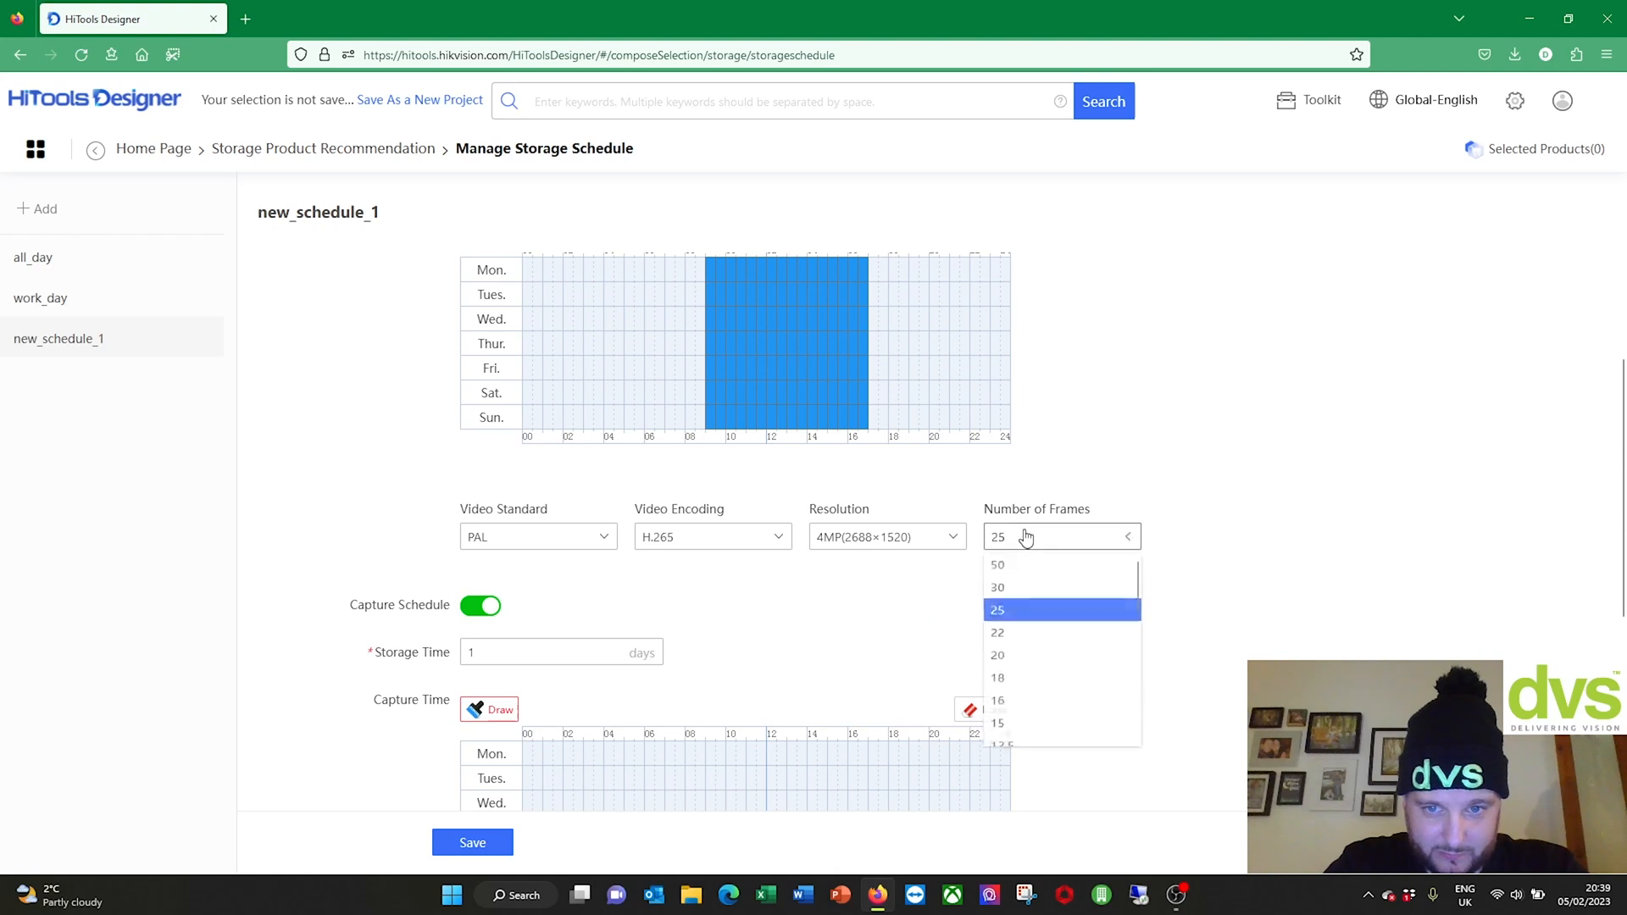
left_click(1006, 672)
scroll(856, 592, "down", 1)
scroll(856, 592, "down", 1)
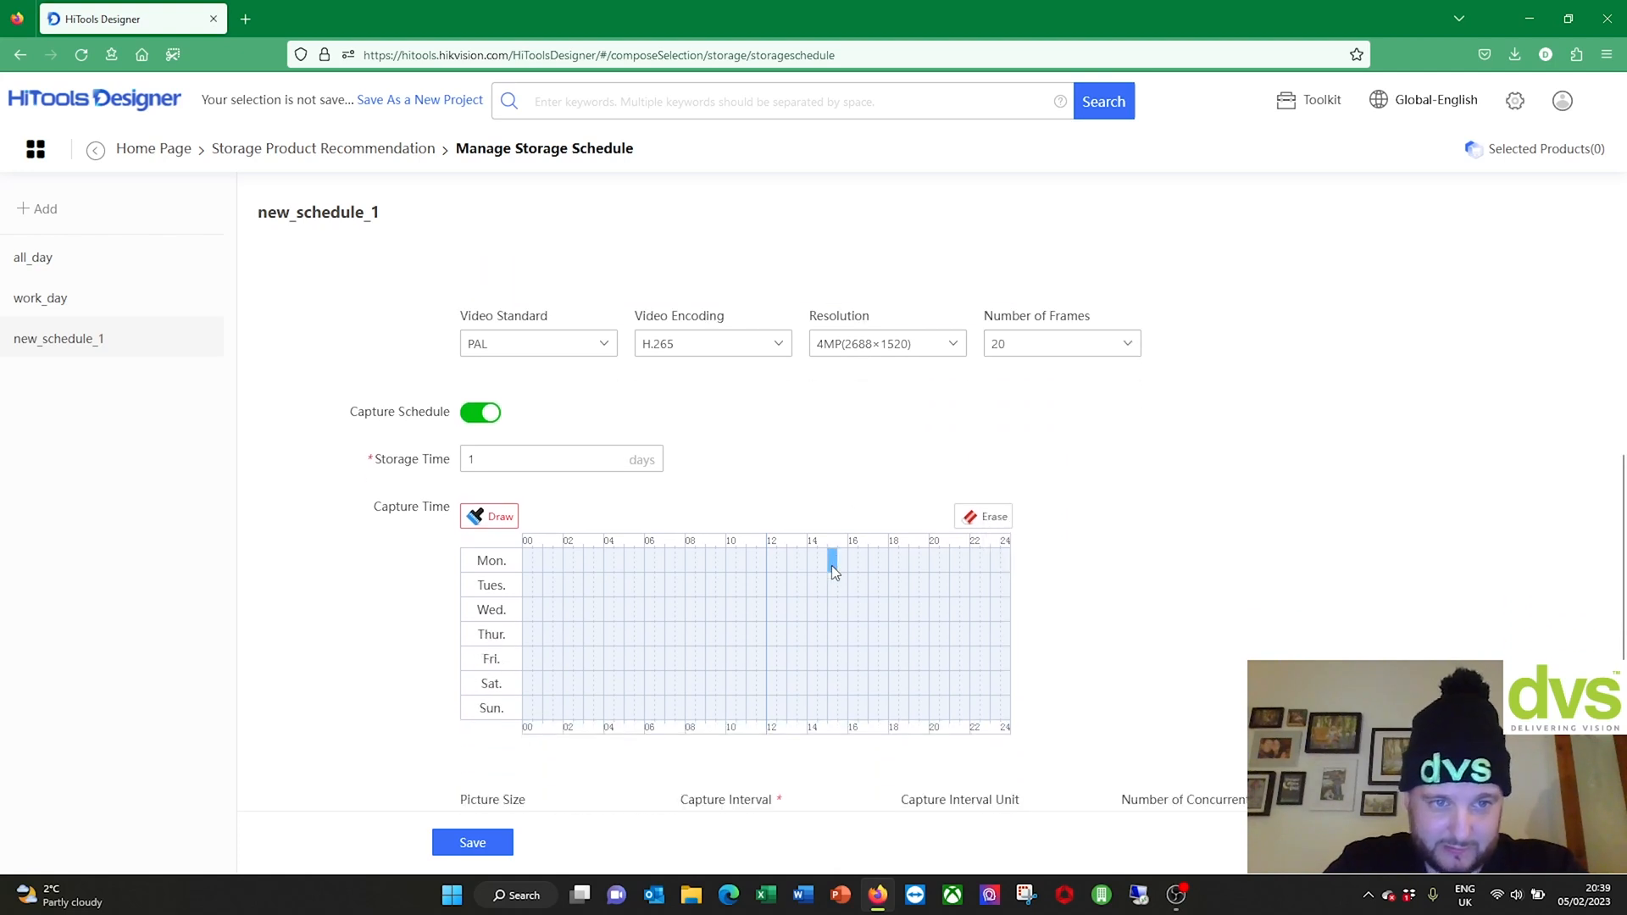
Step: Turn off the capture schedule and save the DVS schedule
left_click(498, 418)
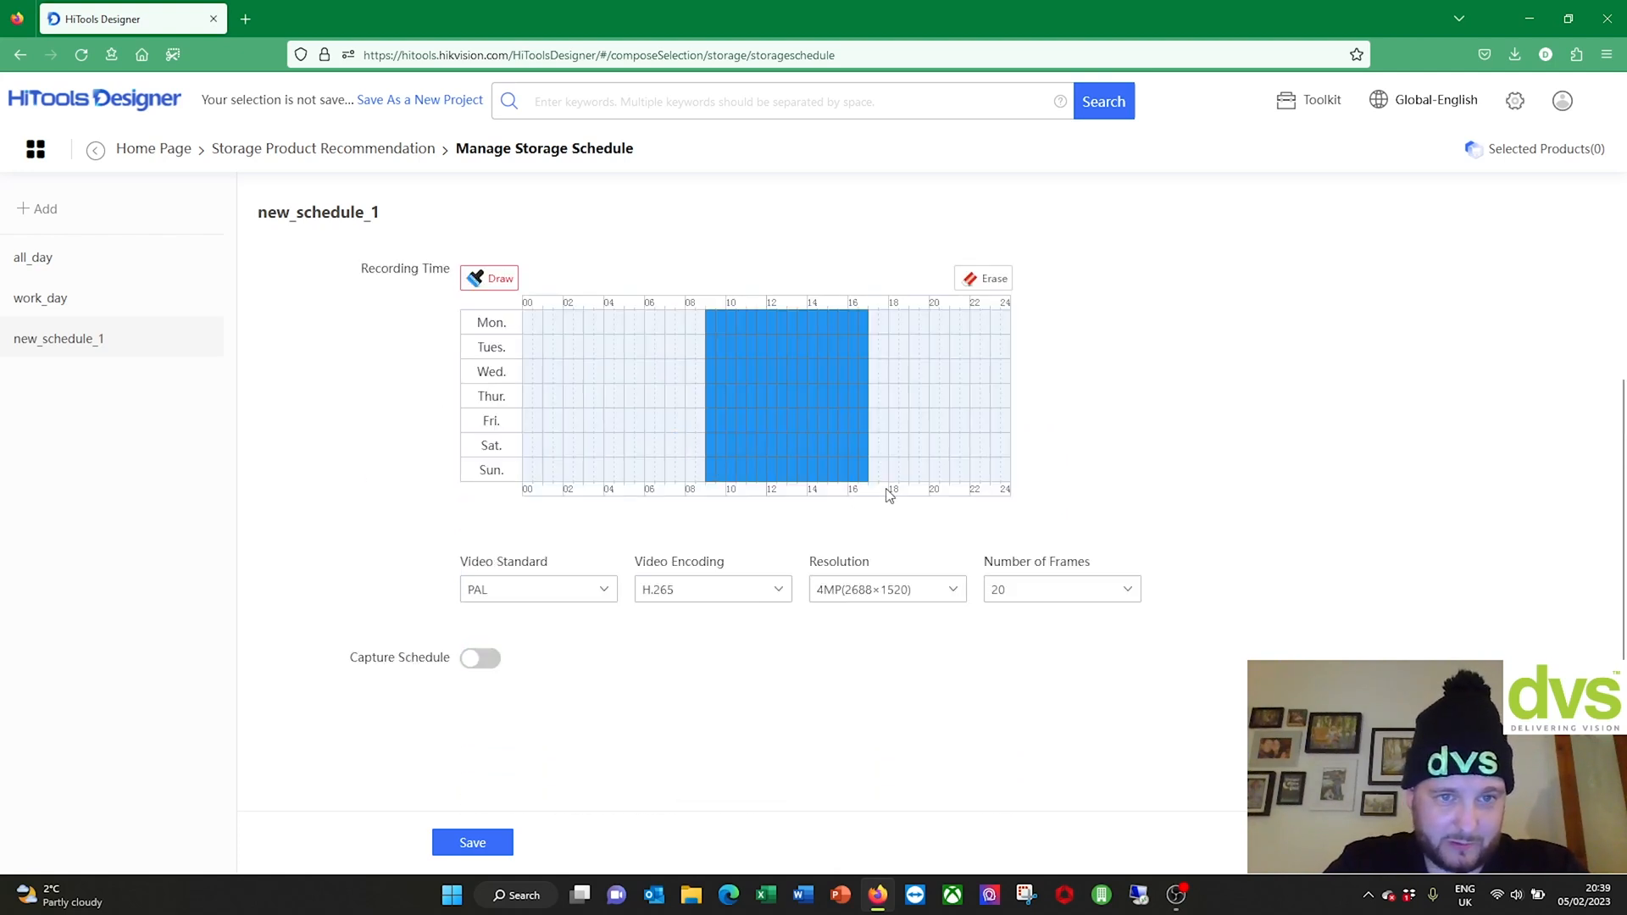
scroll(542, 615, "up", 1)
scroll(515, 720, "down", 1)
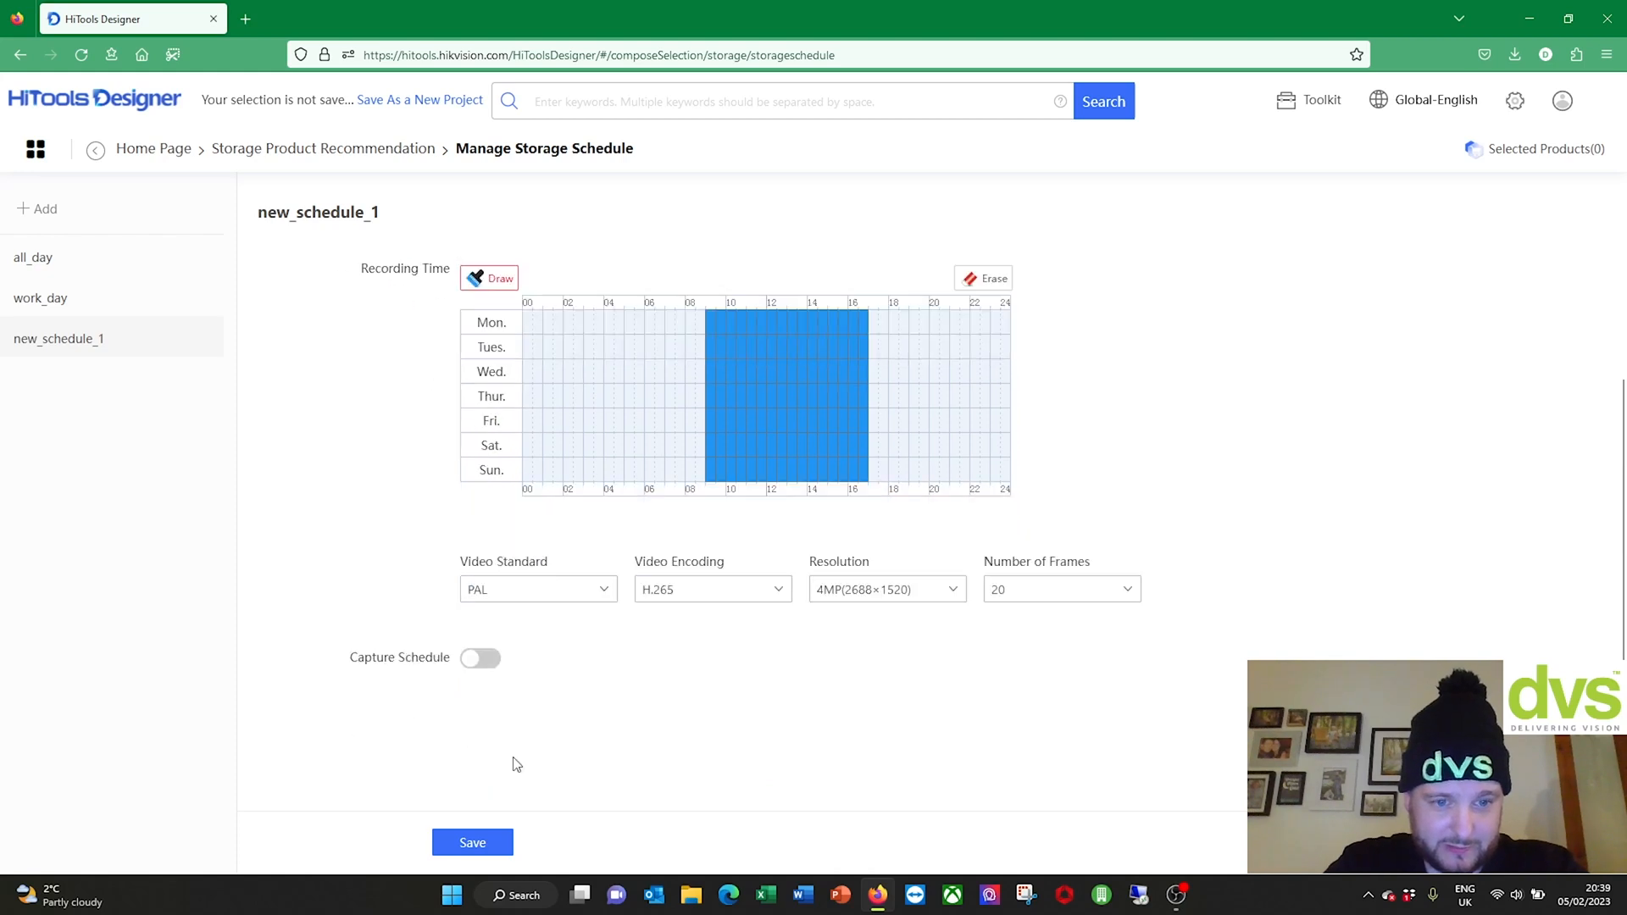
left_click(473, 844)
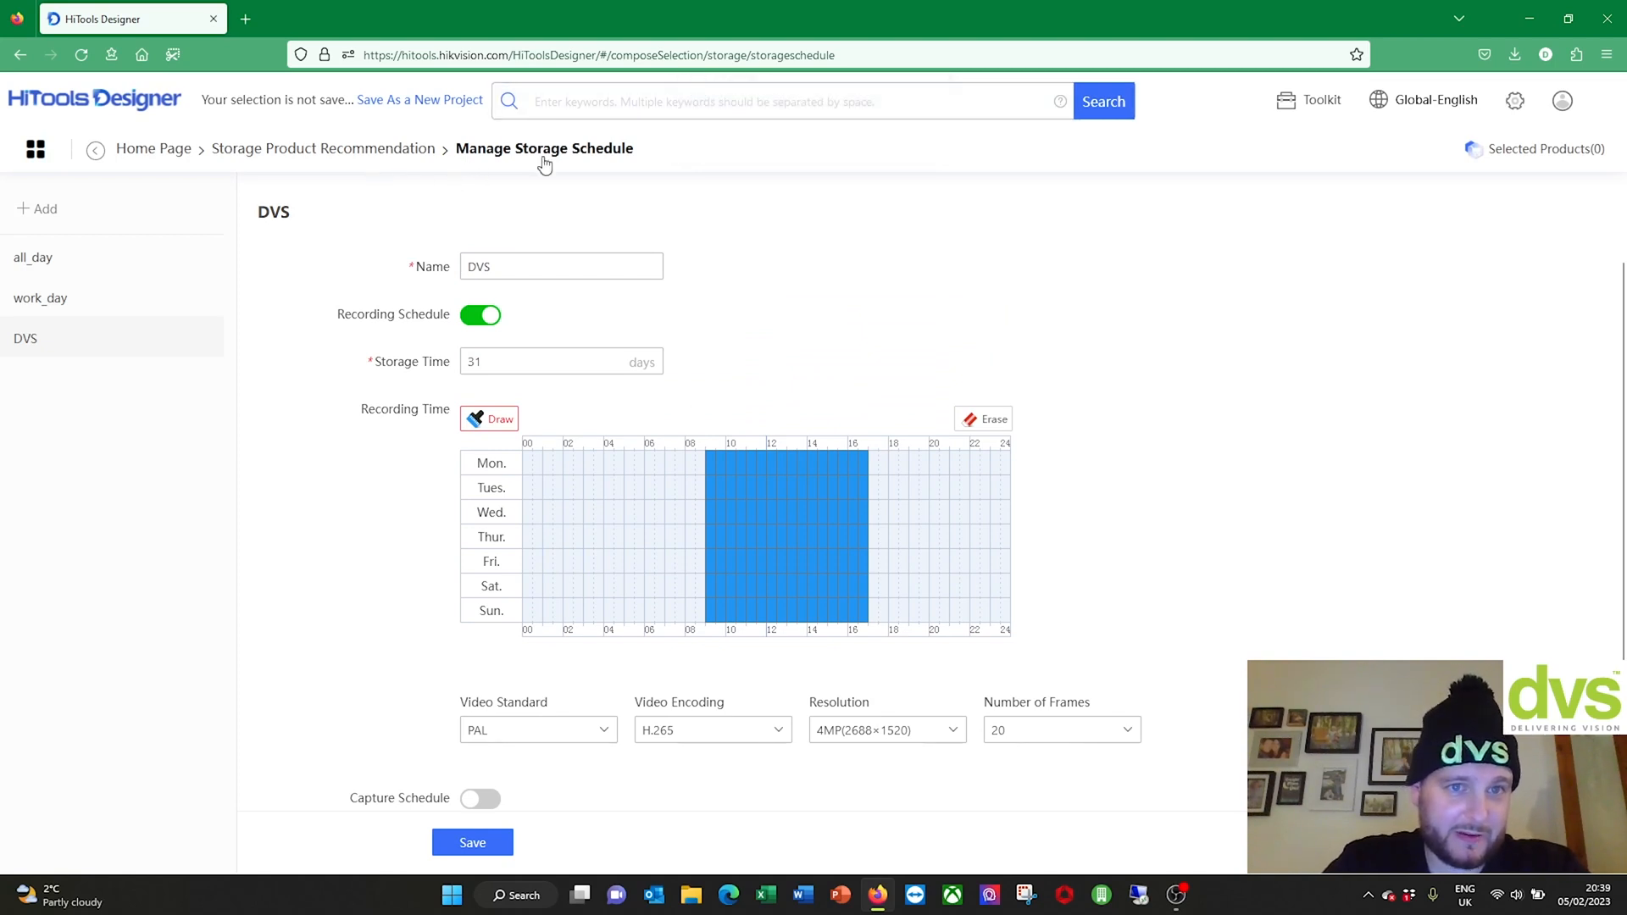
scroll(777, 309, "down", 1)
scroll(778, 309, "up", 1)
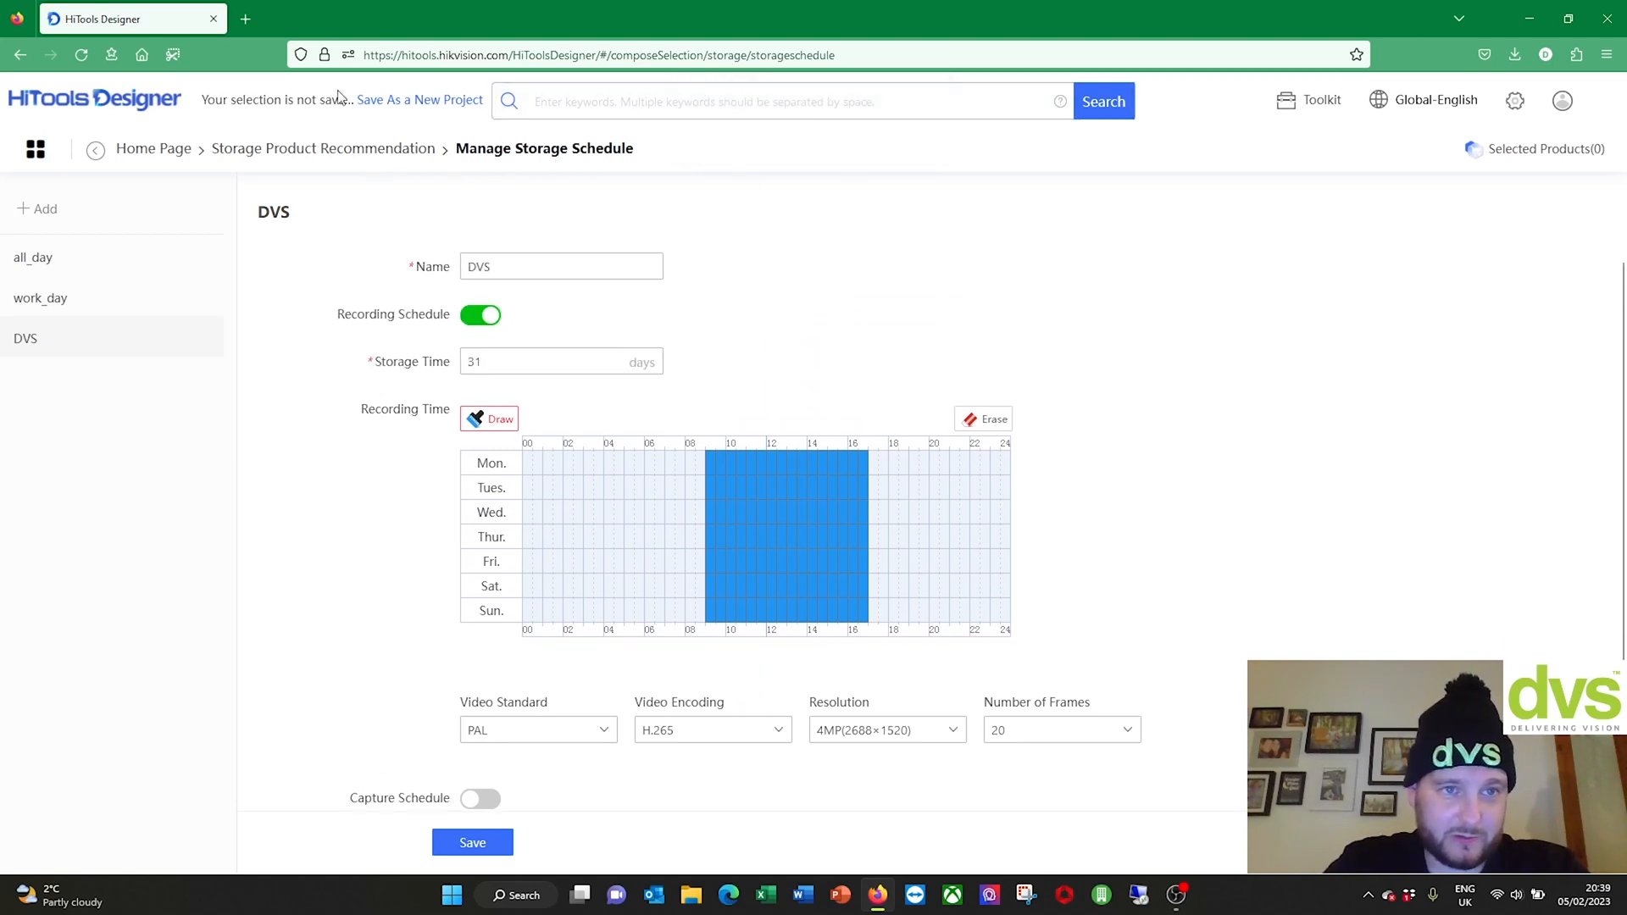
Step: Manually add a 16-channel 'DVS HQ' entry using the DVS schedule, then continue to step 02
left_click(328, 151)
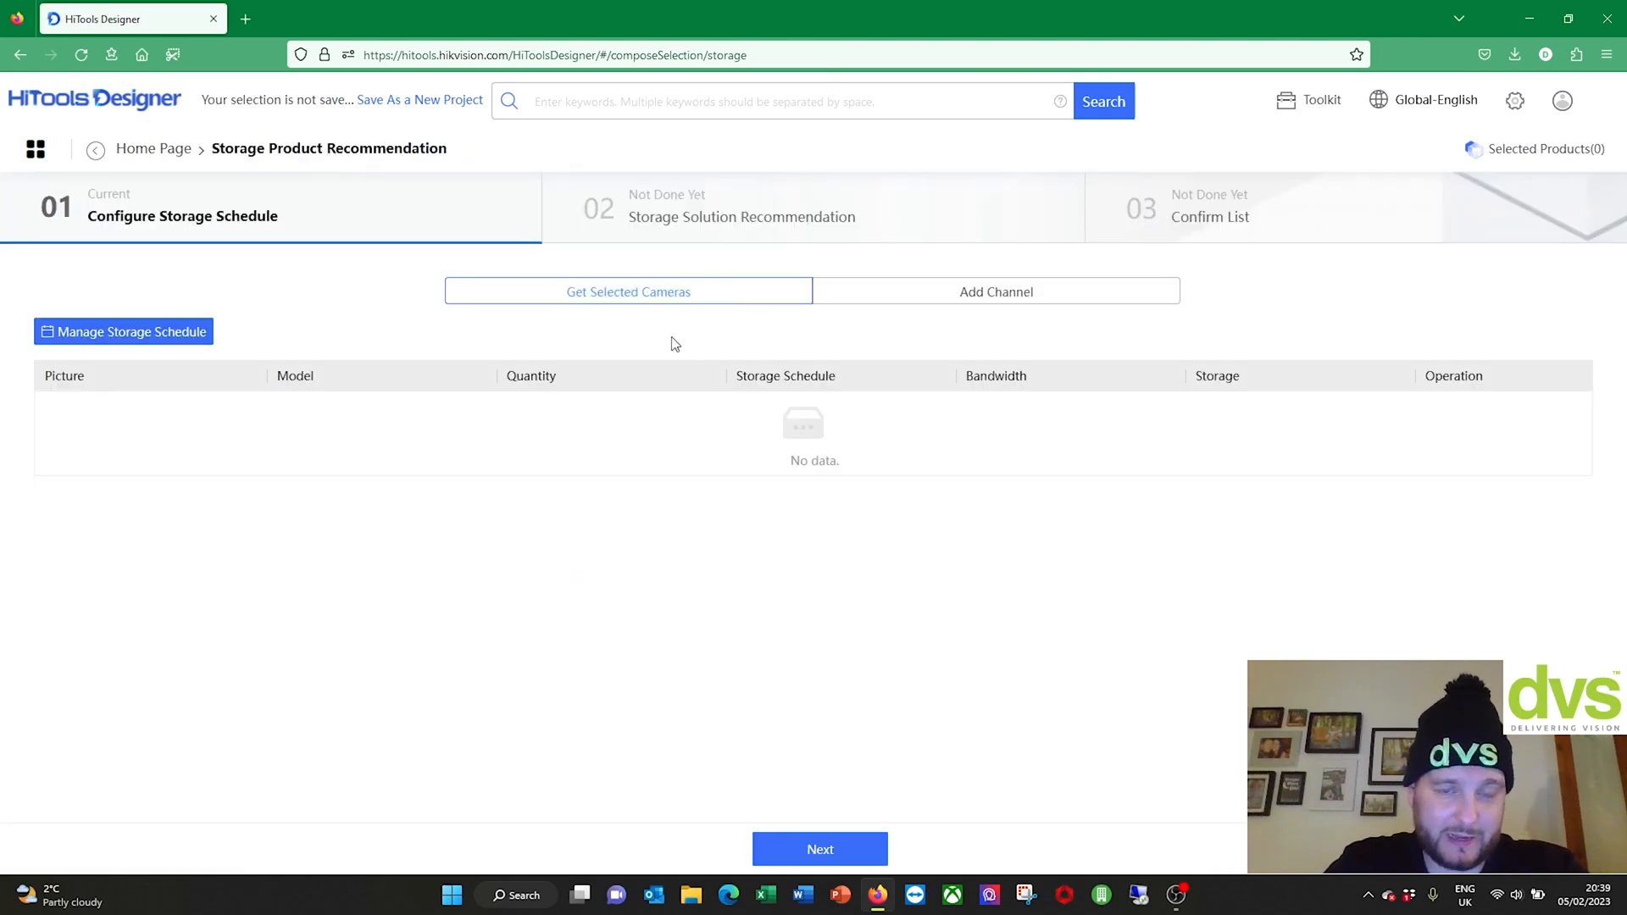
left_click(1006, 298)
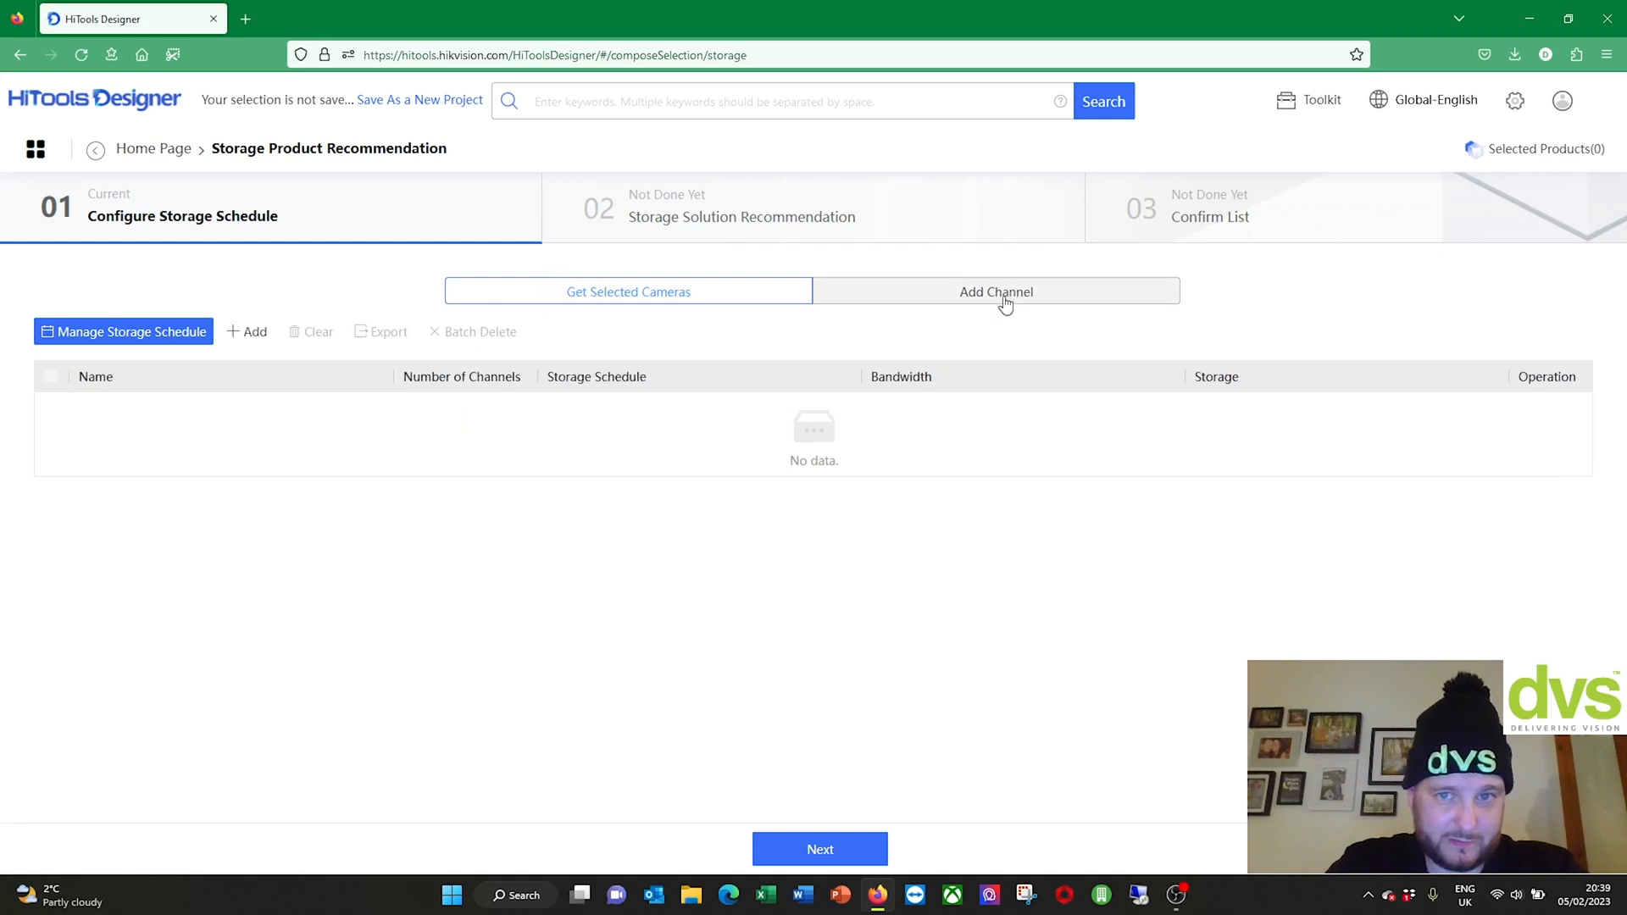
left_click(247, 332)
left_click(212, 409)
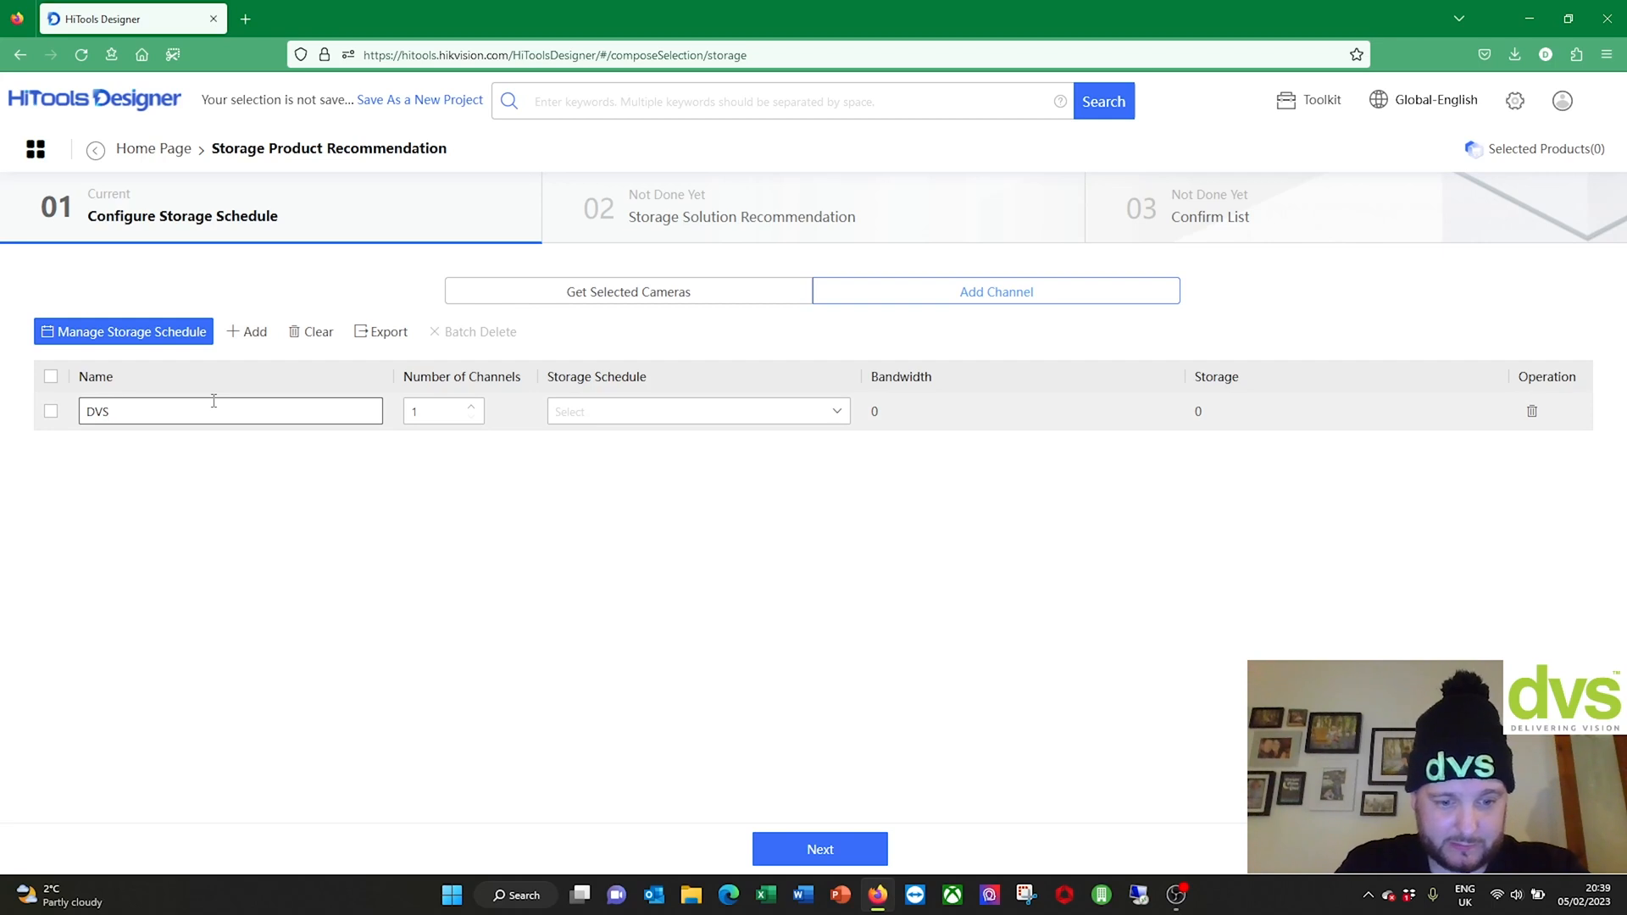
type("DVS HQ")
left_click(472, 409)
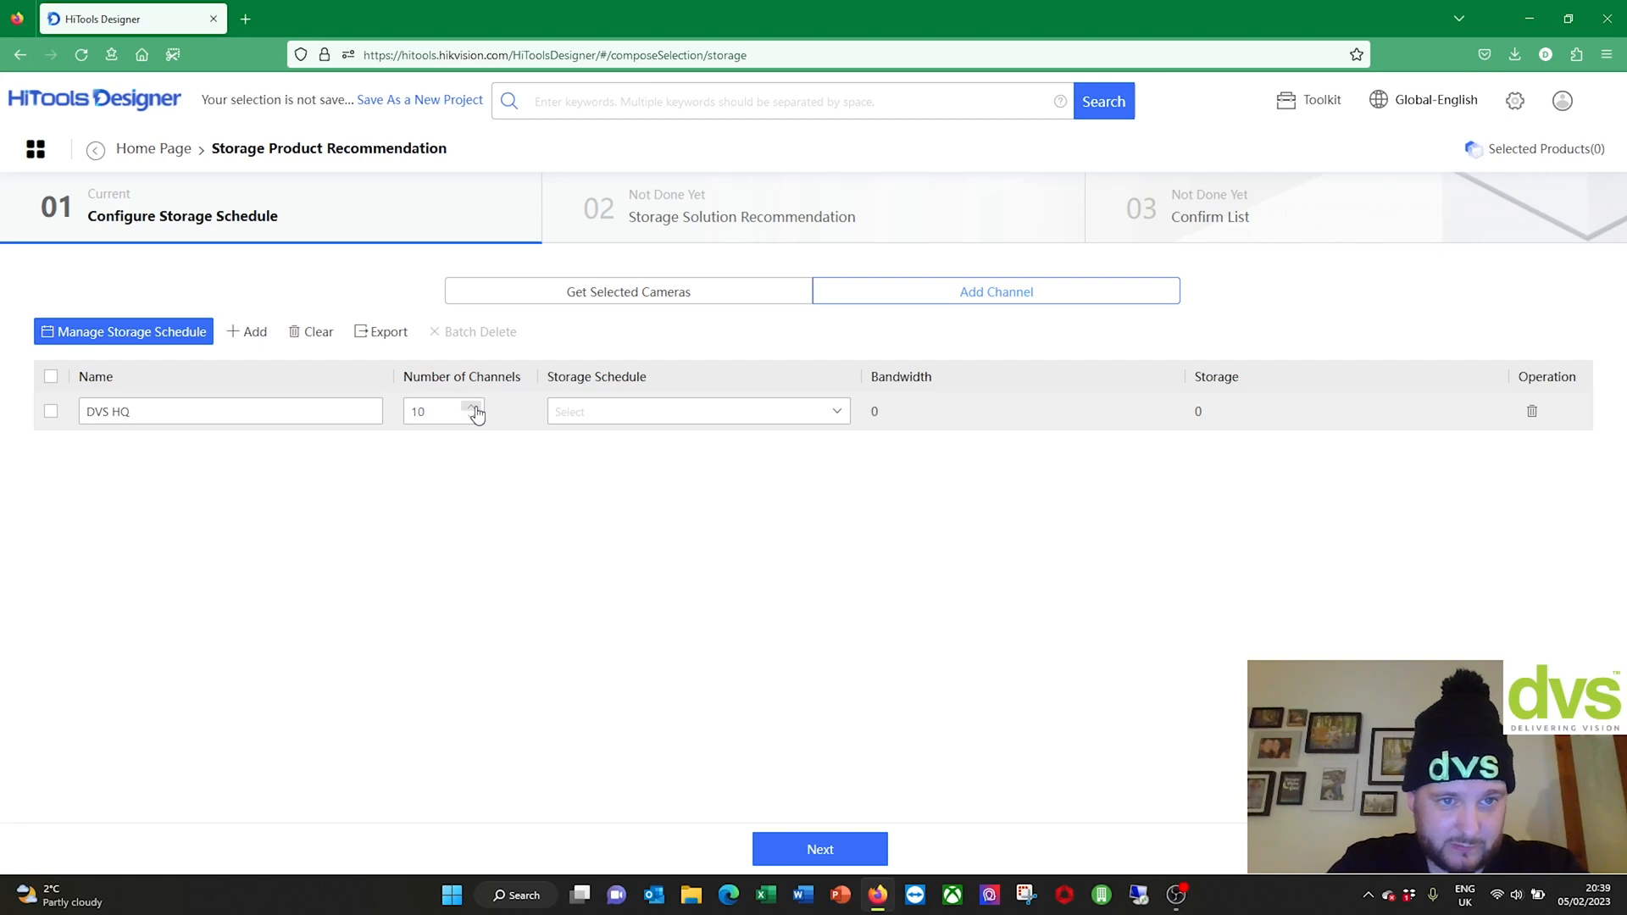
left_click(559, 411)
left_click(646, 490)
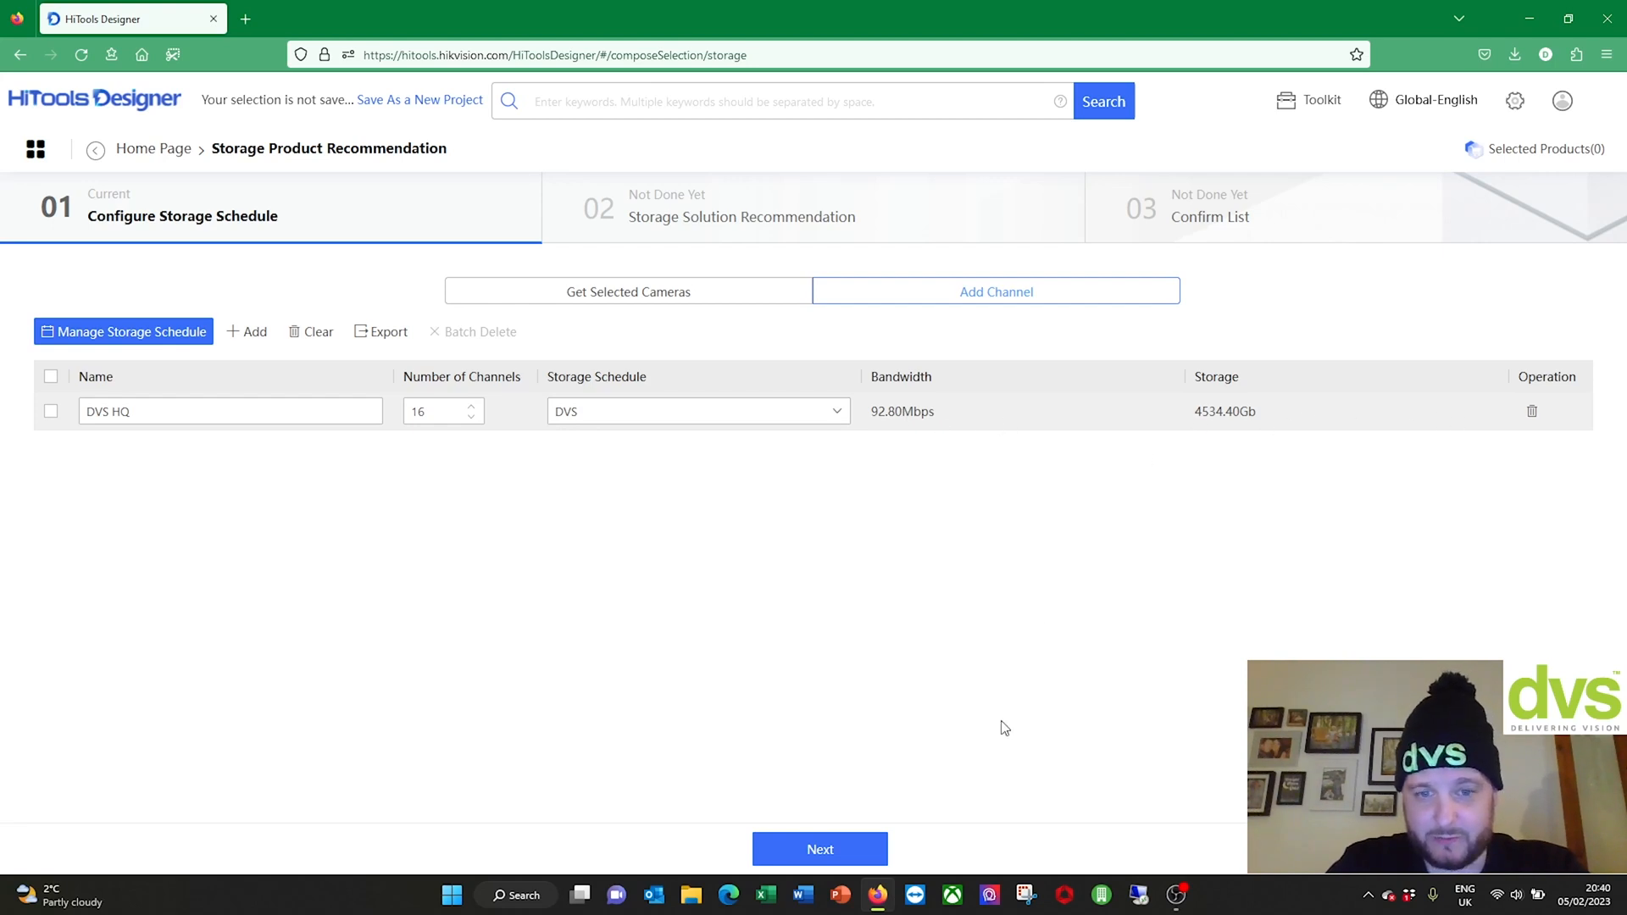
left_click(839, 852)
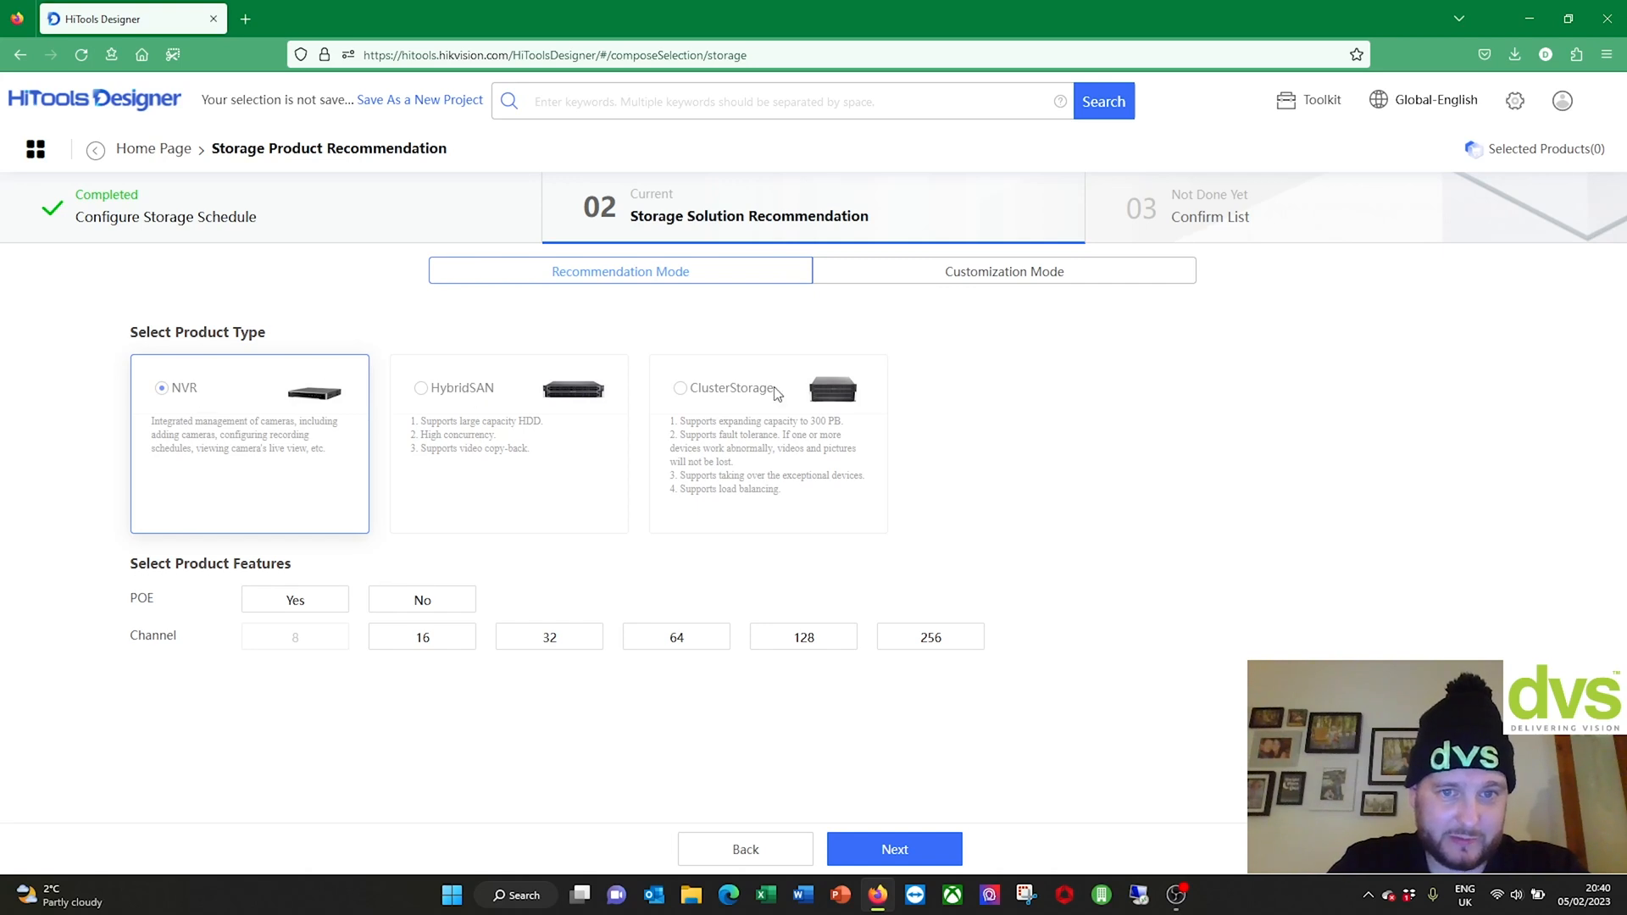
Step: Set POE to Yes for the recommended NVR and continue to step 03 Confirm List
left_click(306, 609)
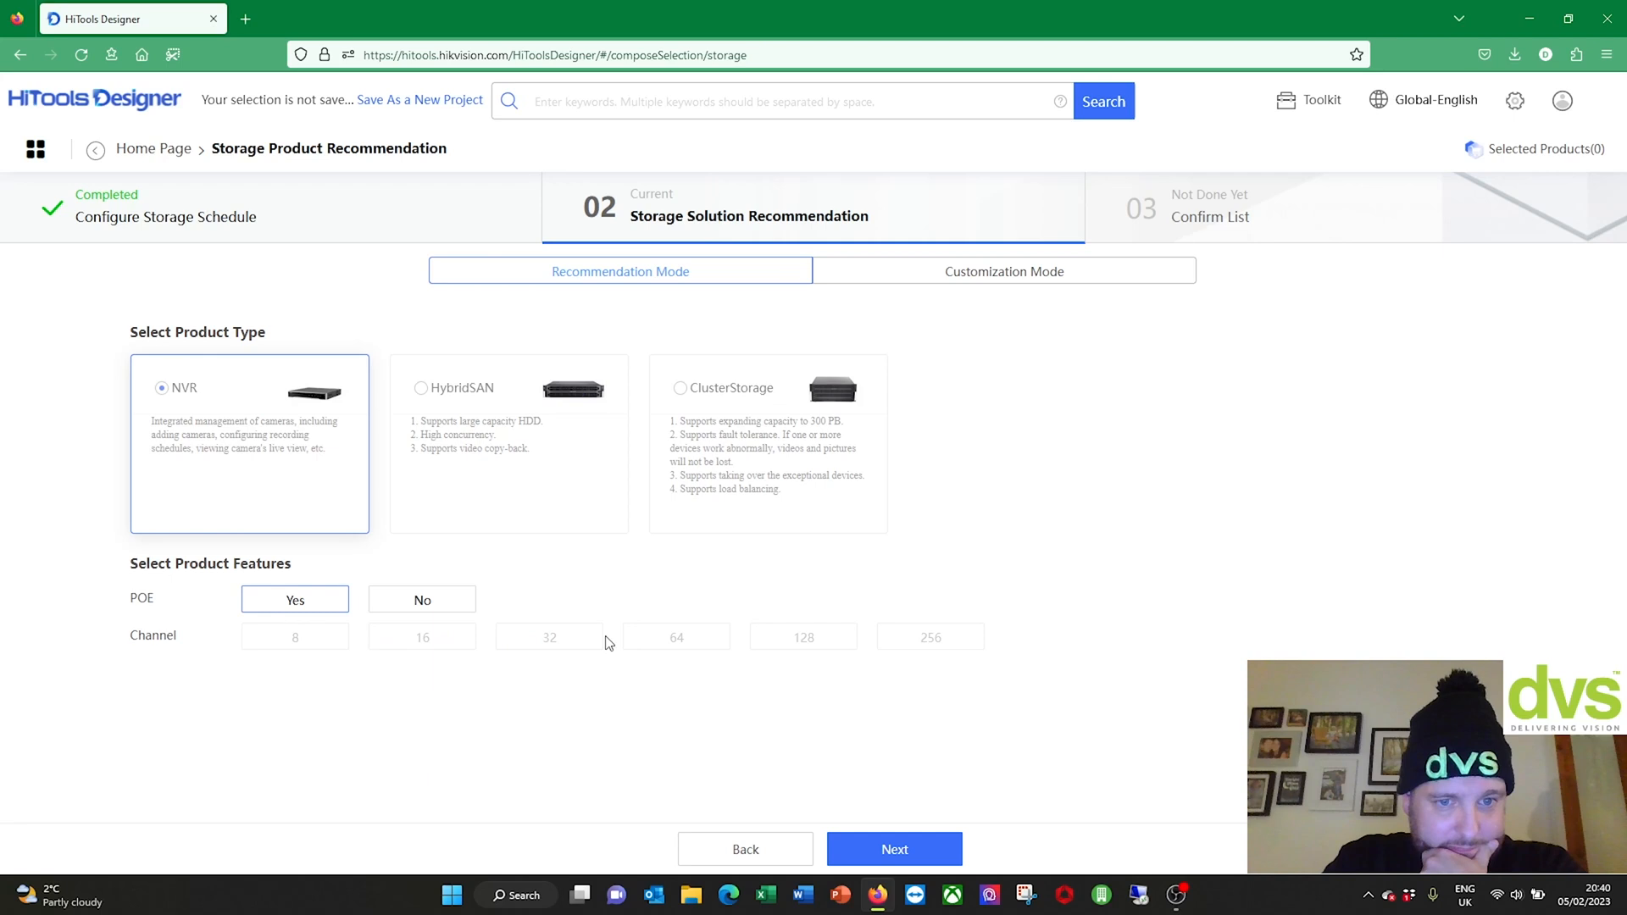
left_click(907, 853)
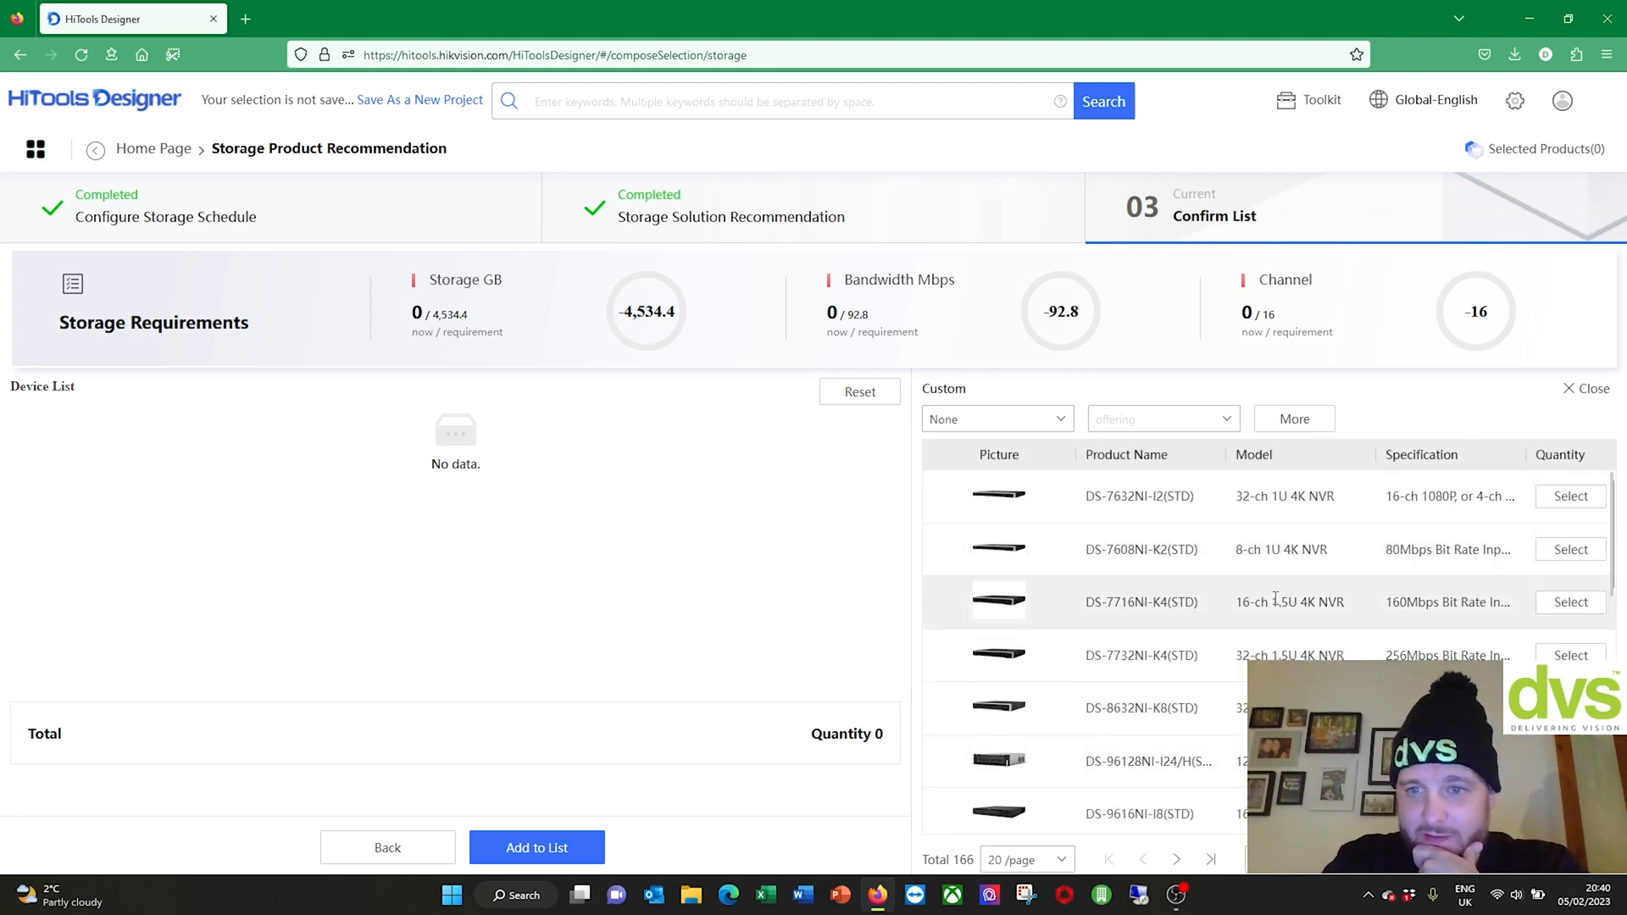
Step: Add two DS-7716NI-K4(STD) NVRs to the list, view the selected products and open the report
scroll(1271, 597, "down", 2)
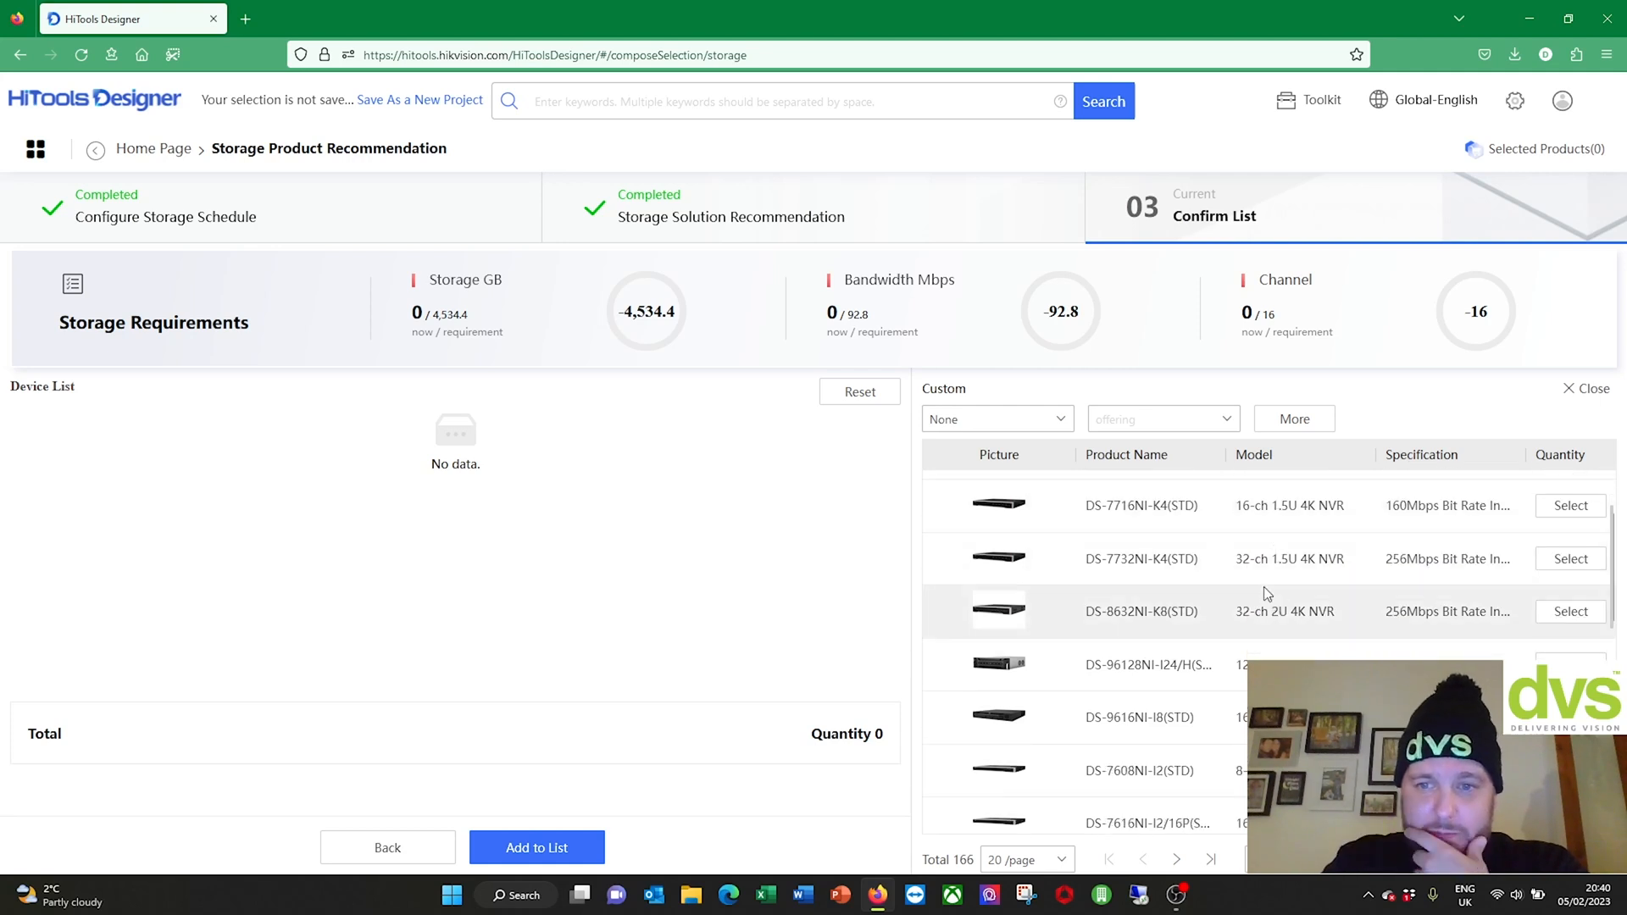
scroll(1263, 594, "down", 1)
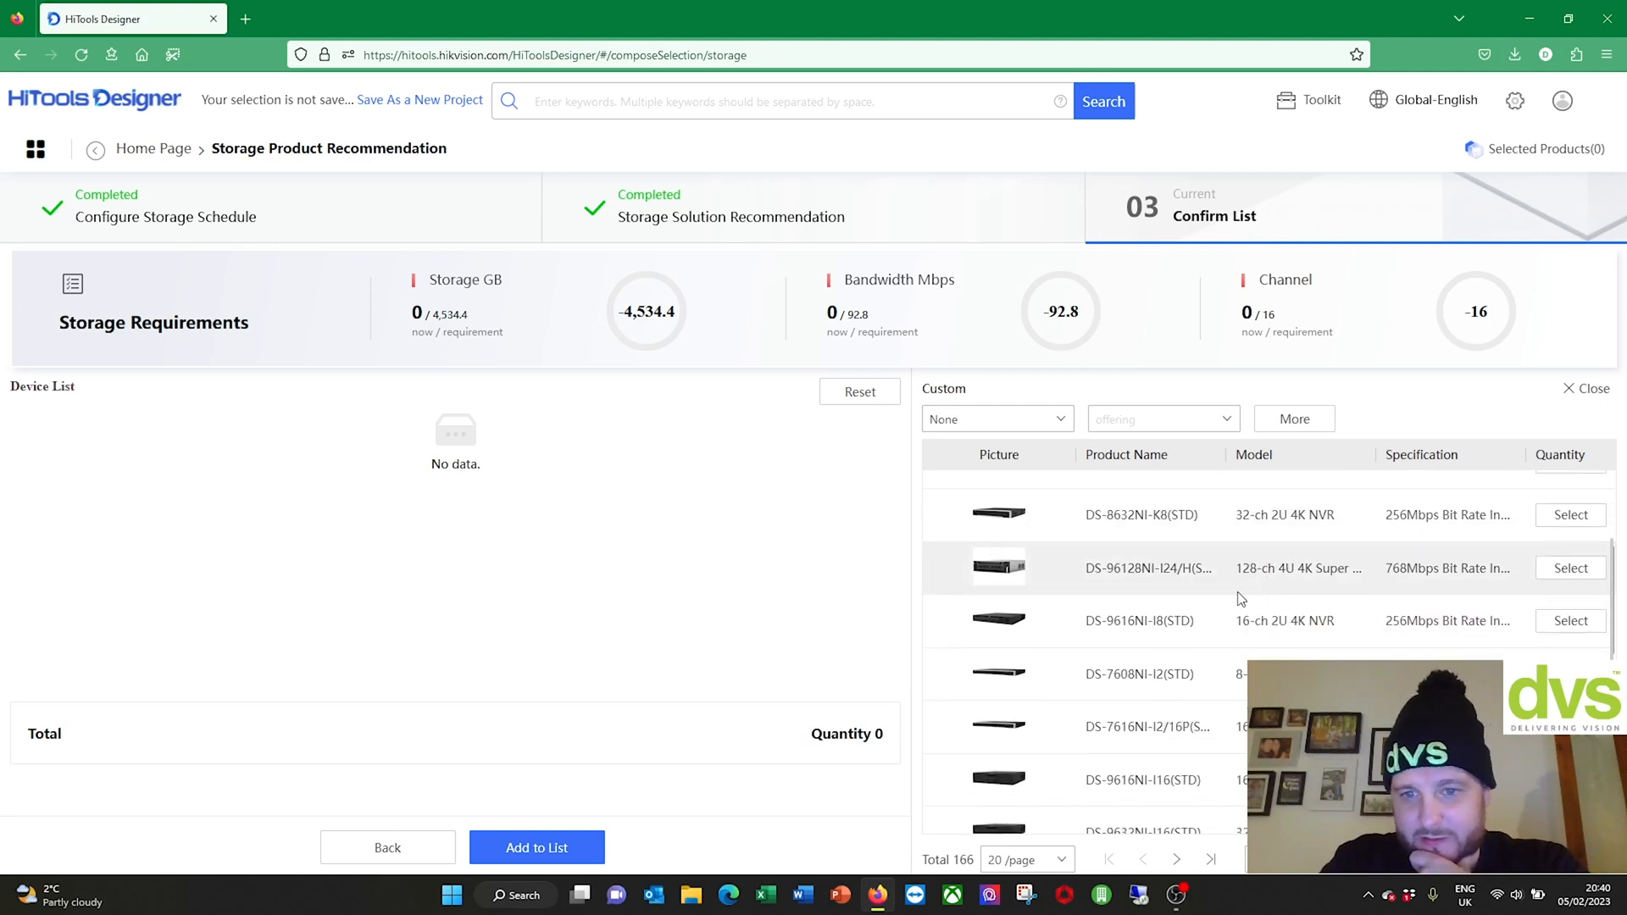
scroll(1238, 598, "up", 3)
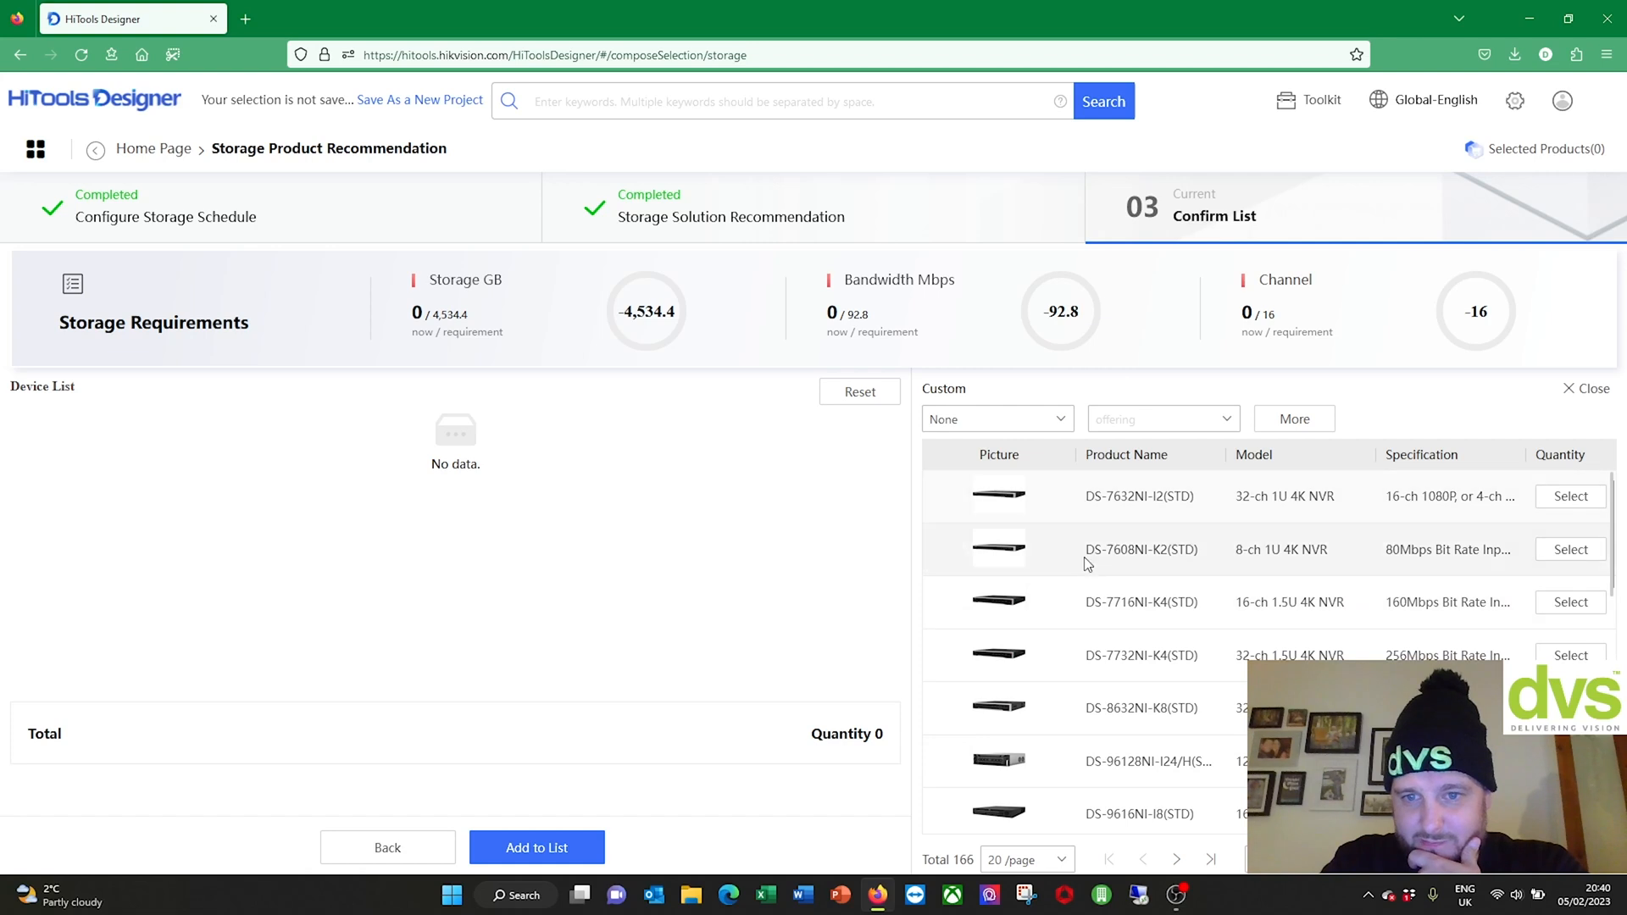
scroll(1064, 525, "down", 1)
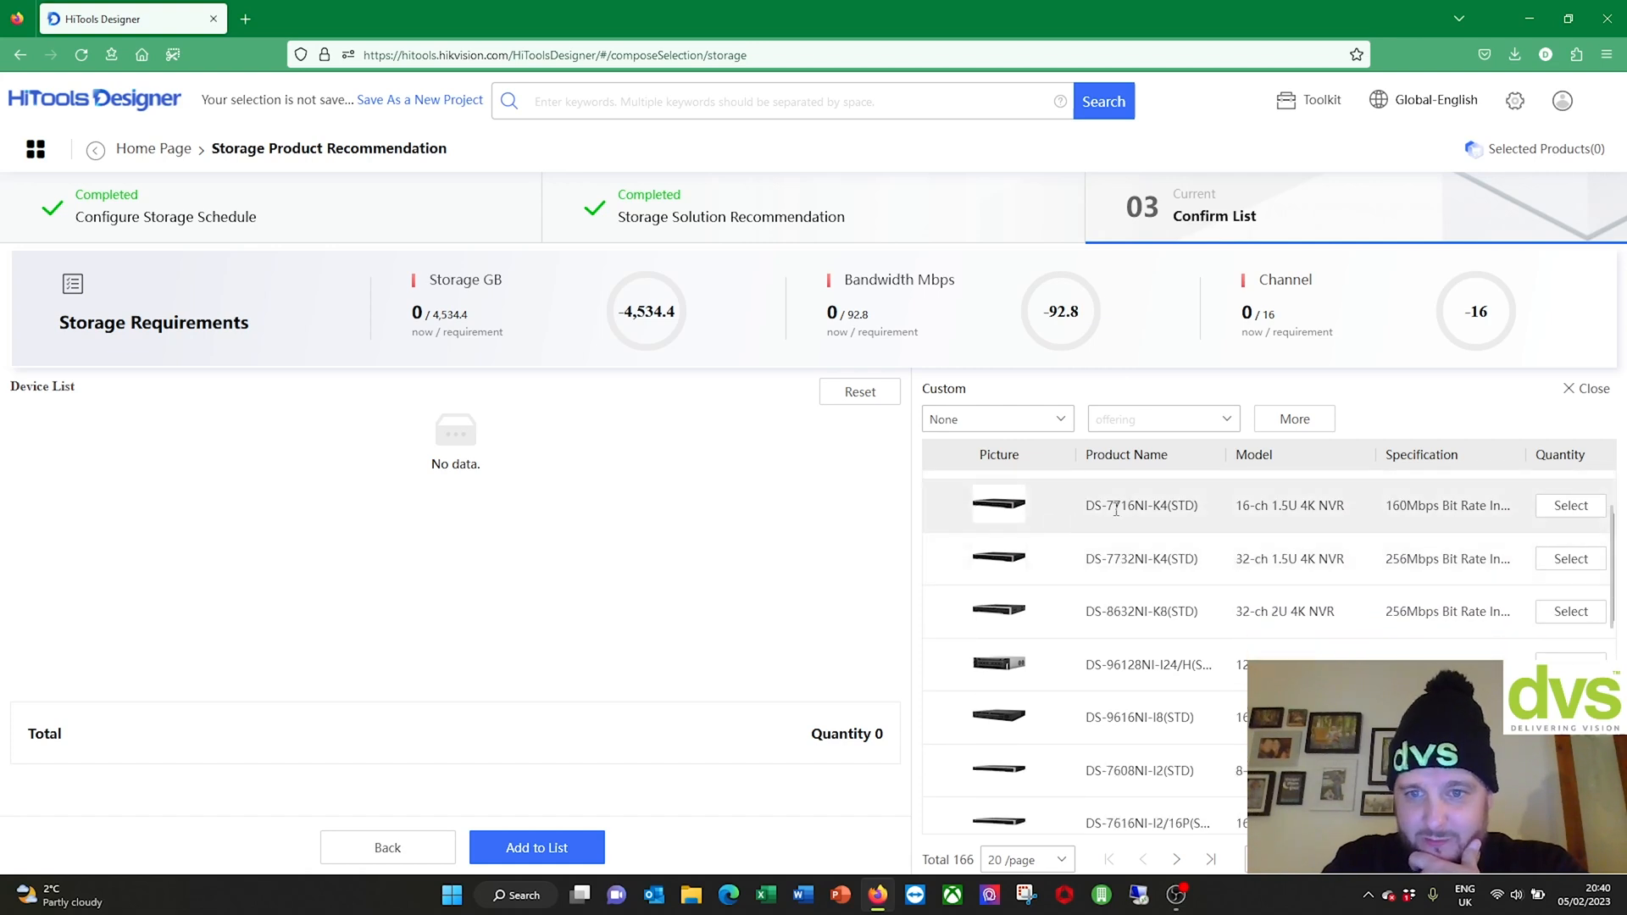
left_click(1571, 506)
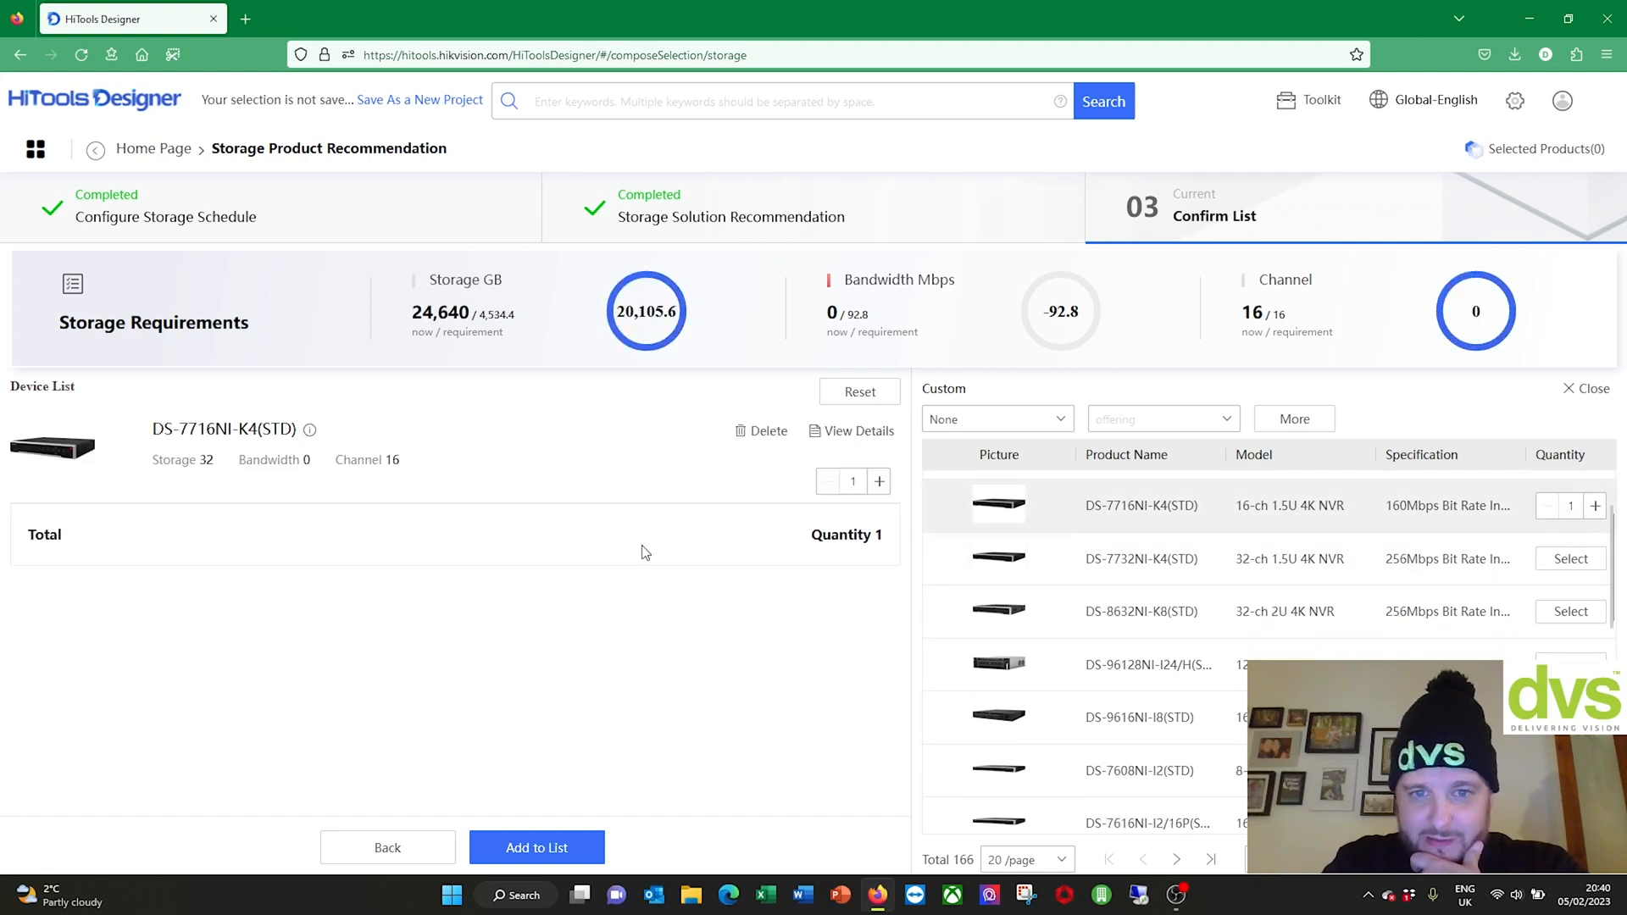
left_click(880, 481)
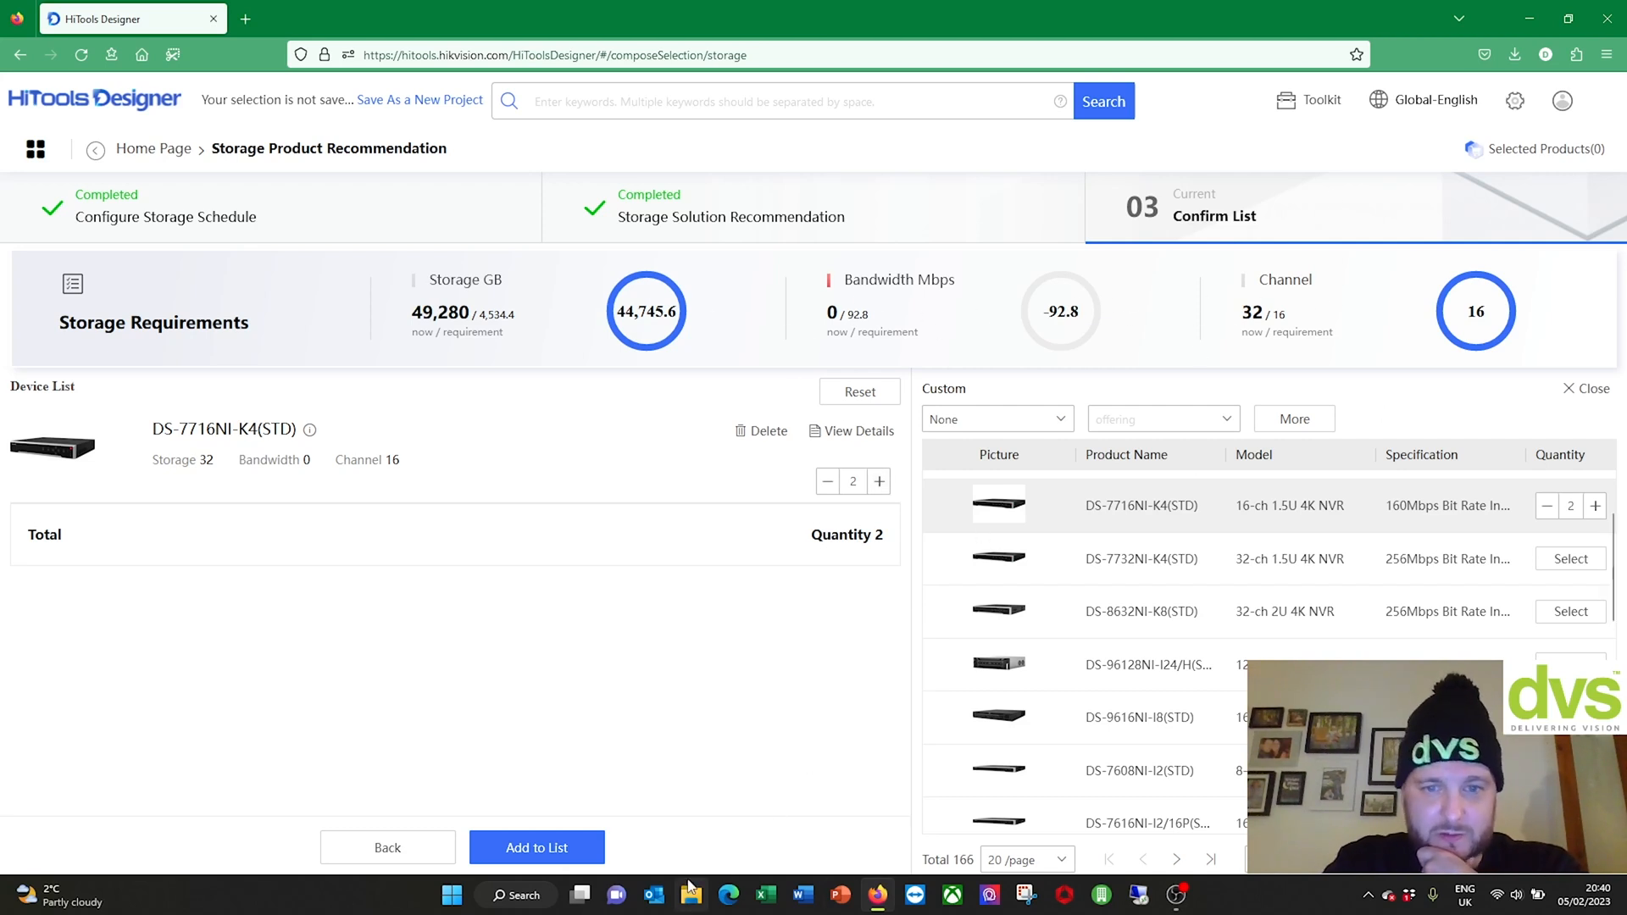
left_click(549, 854)
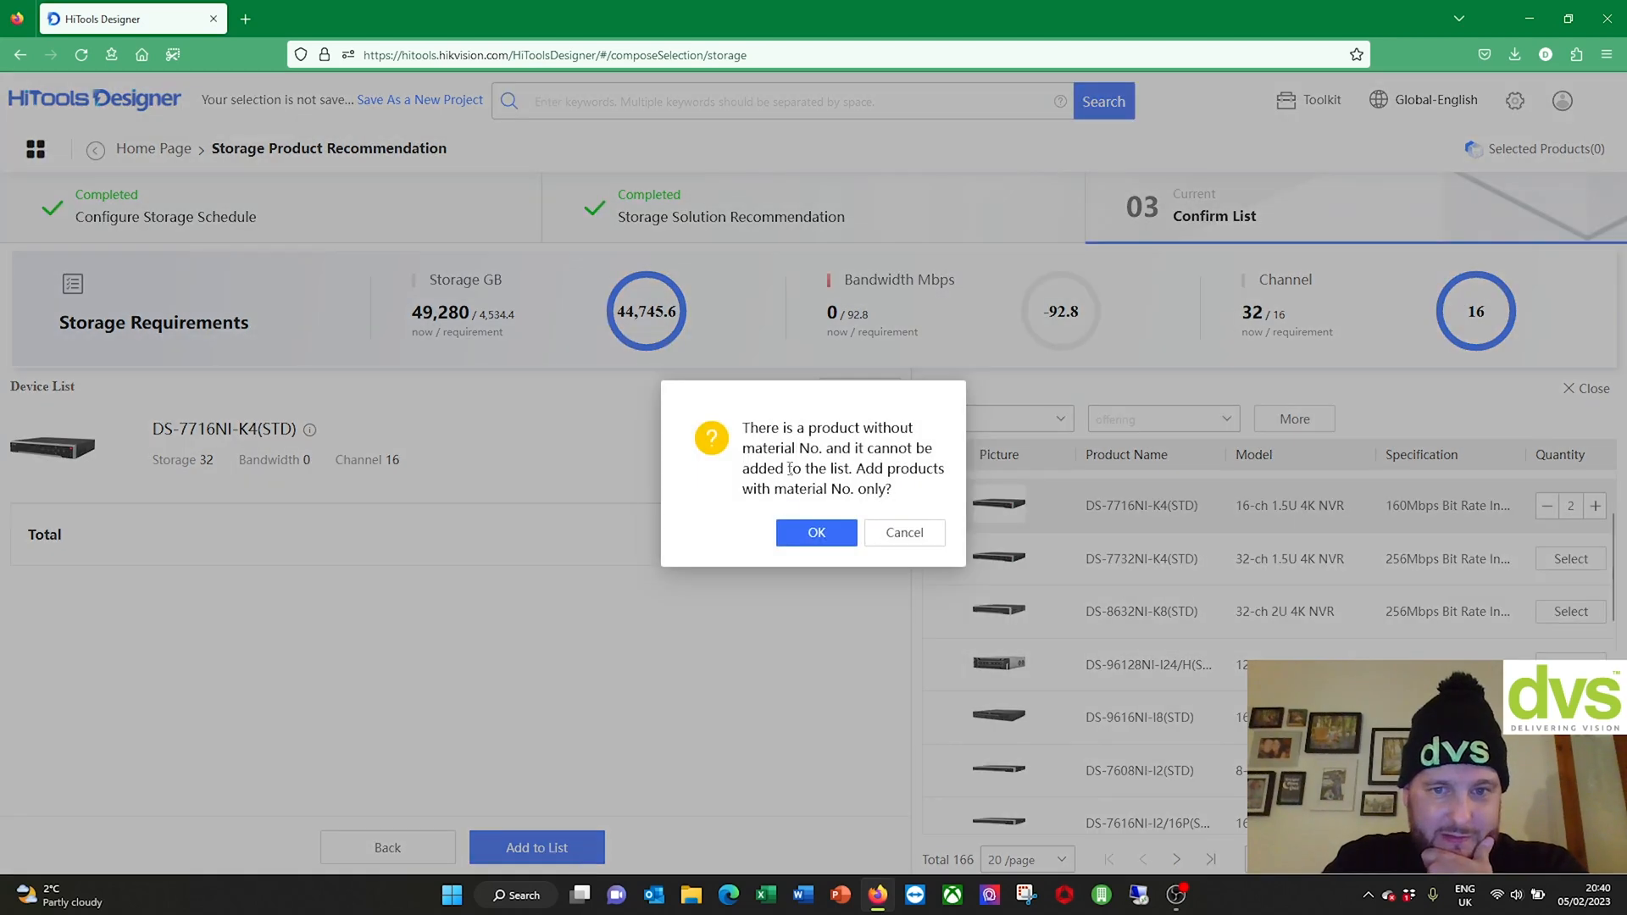
left_click(794, 543)
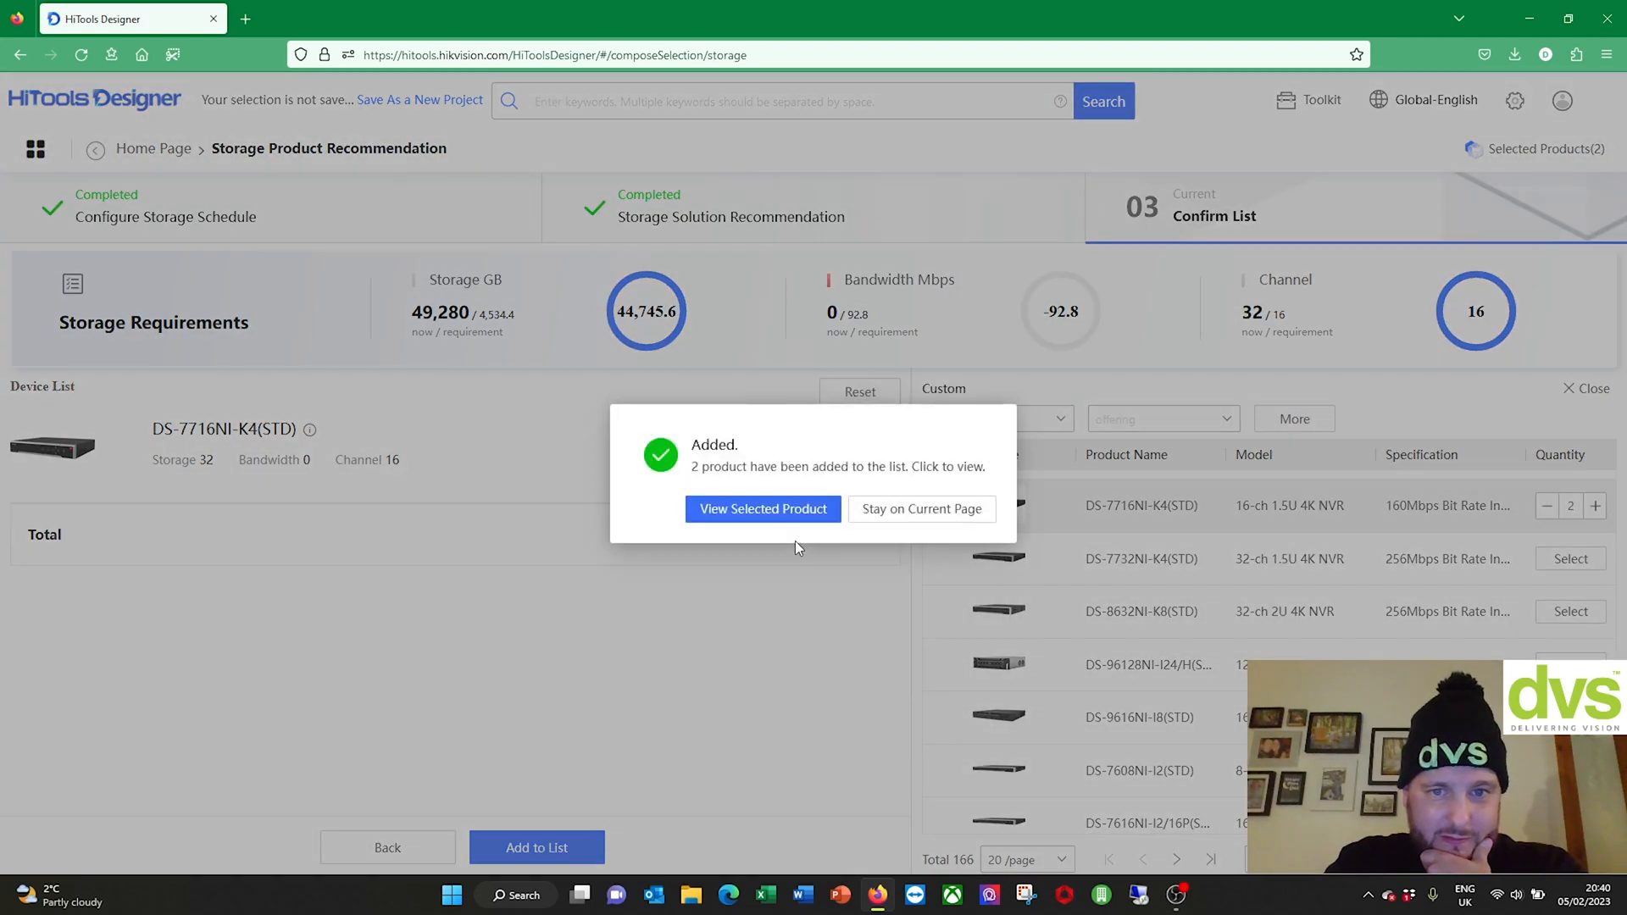
left_click(802, 519)
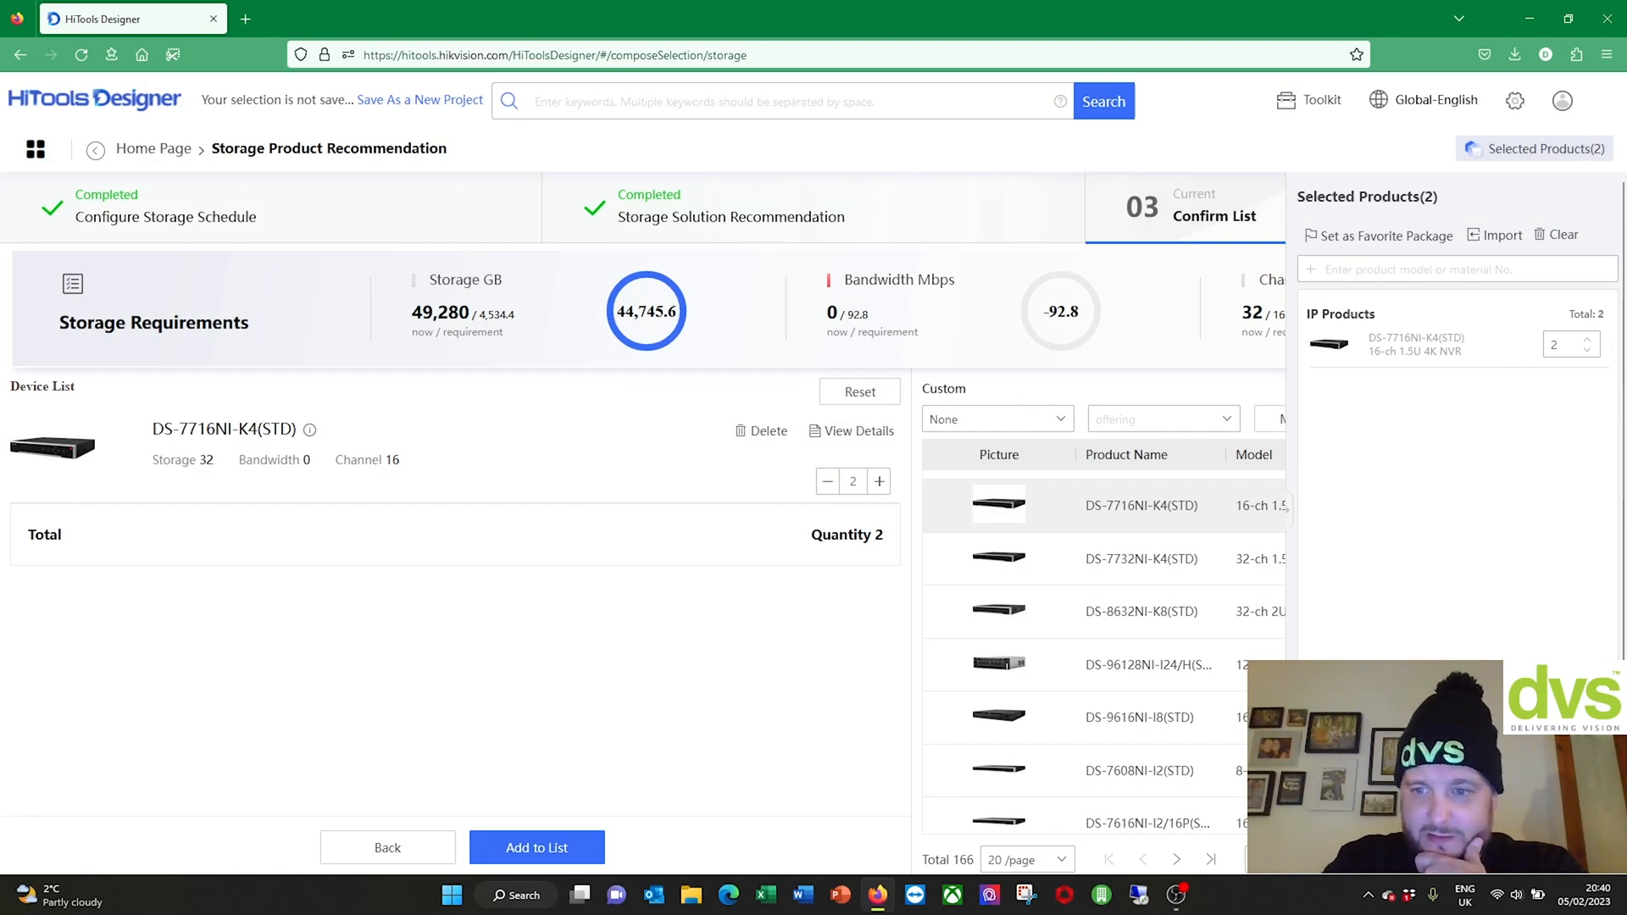
left_click(1458, 847)
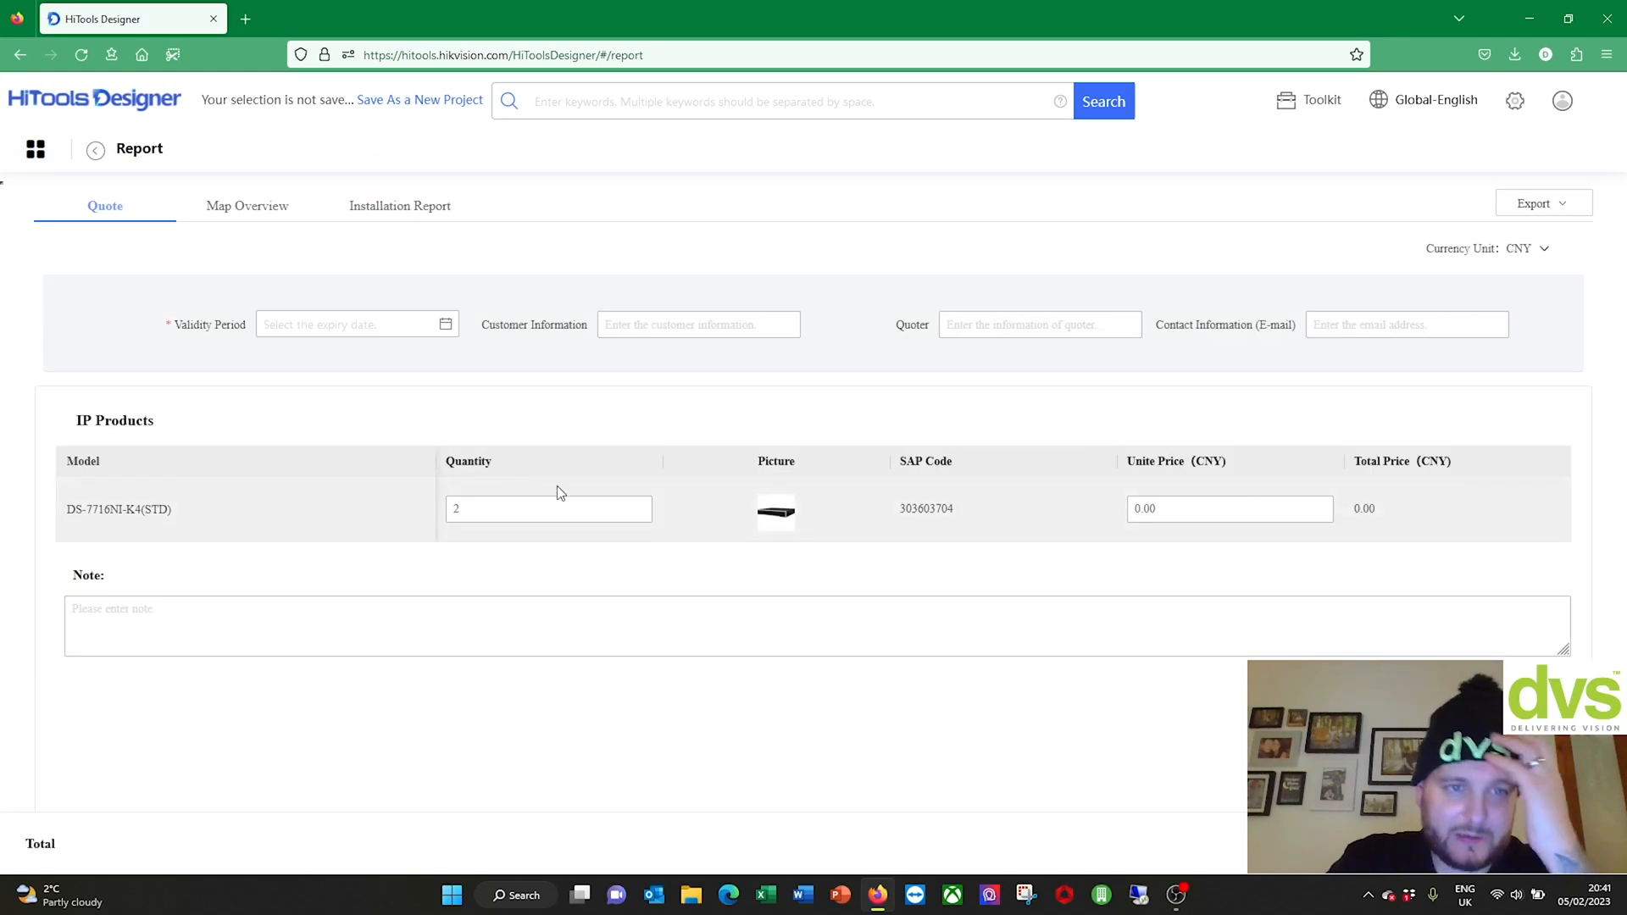
Step: Price each NVR at 500 and add a note that the 2 units go in the CCTV Rack
left_click(1169, 509)
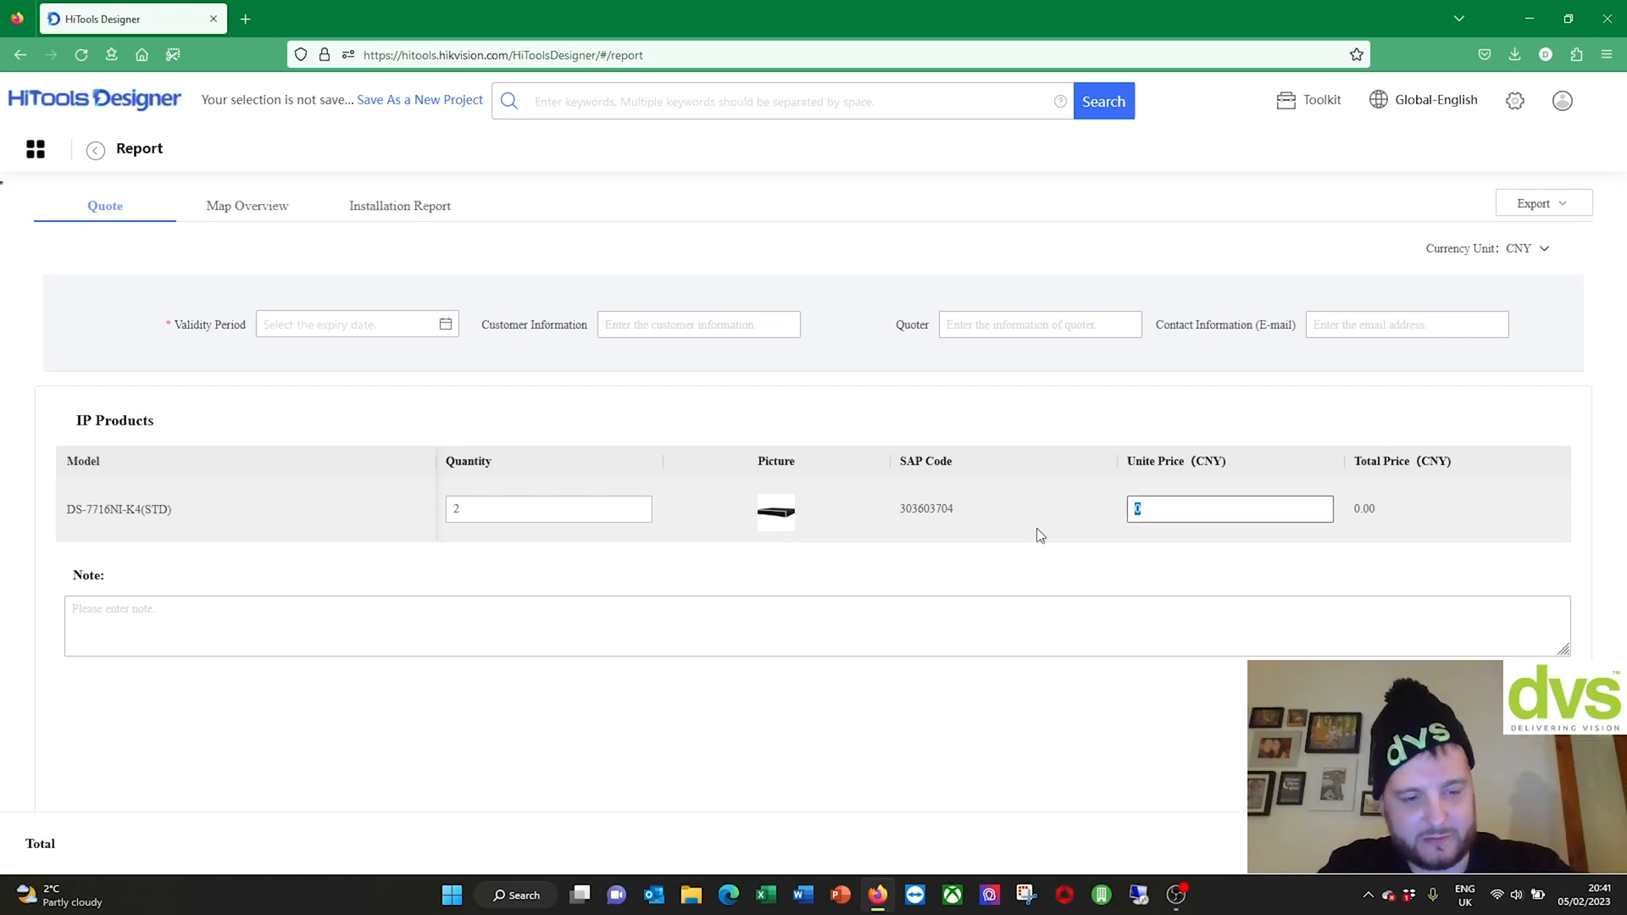
type("500")
left_click(1284, 568)
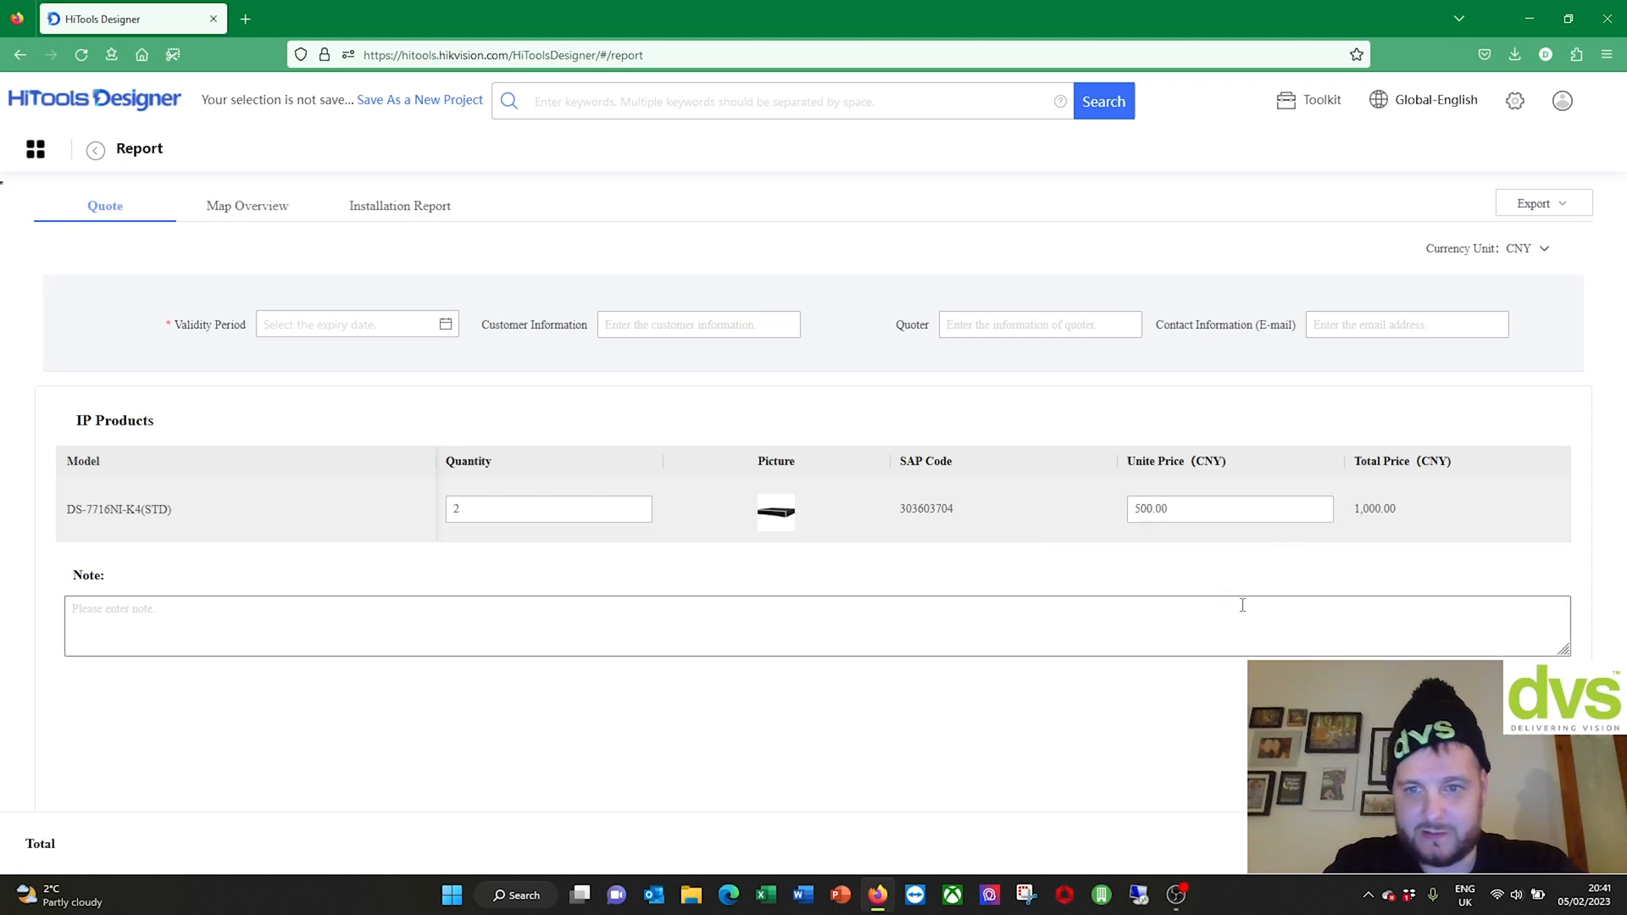
left_click(1041, 623)
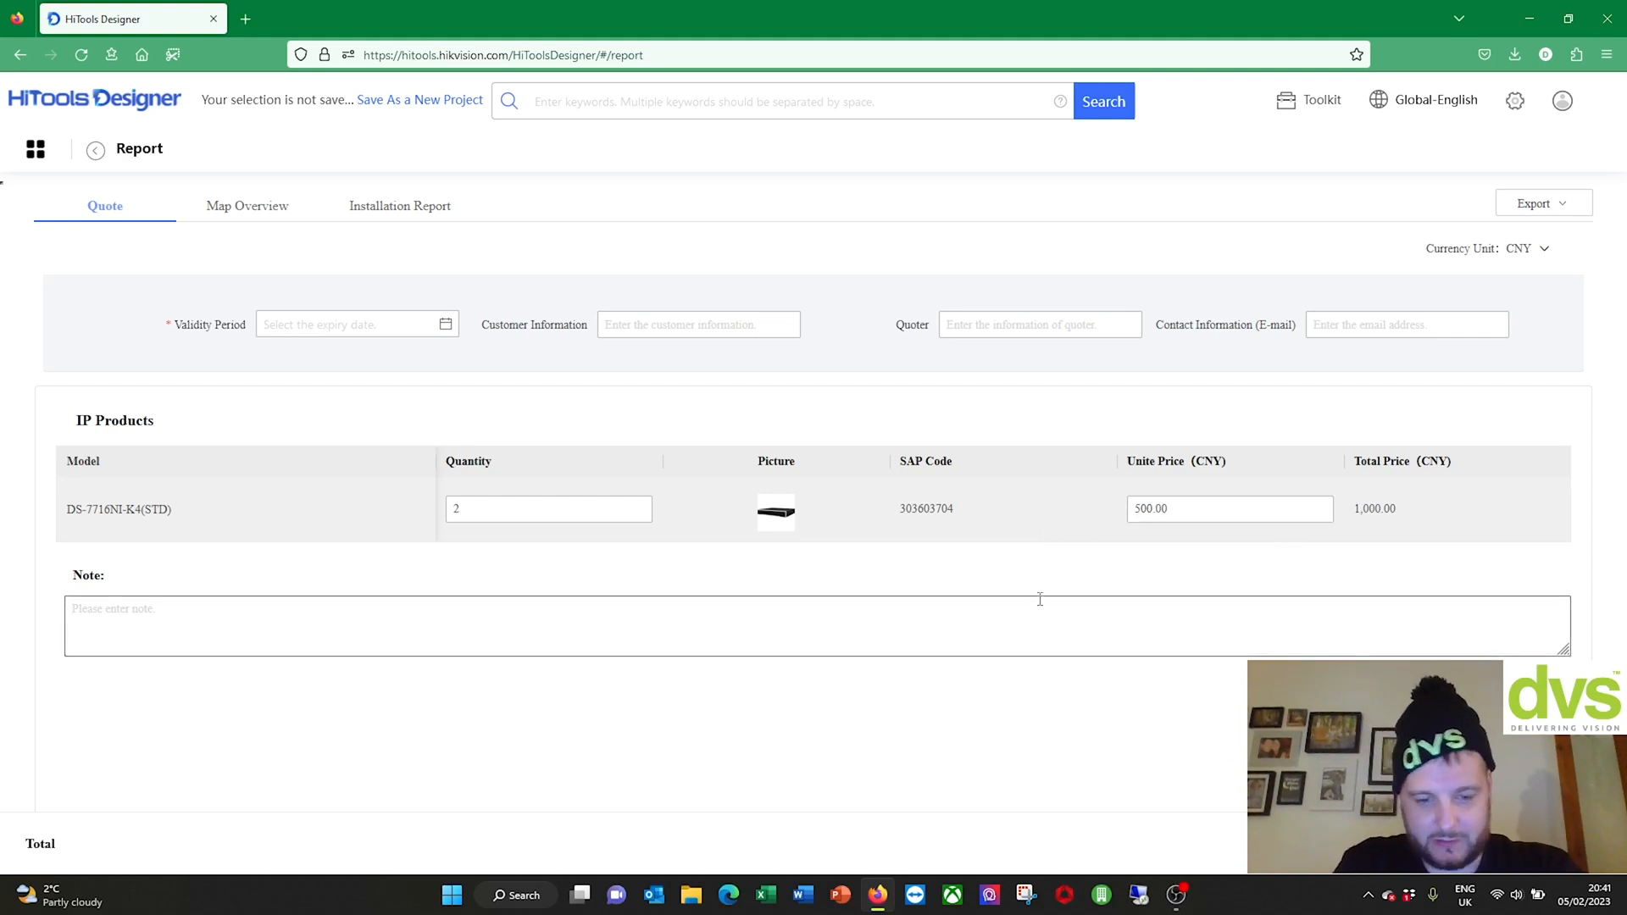
type("2 x U")
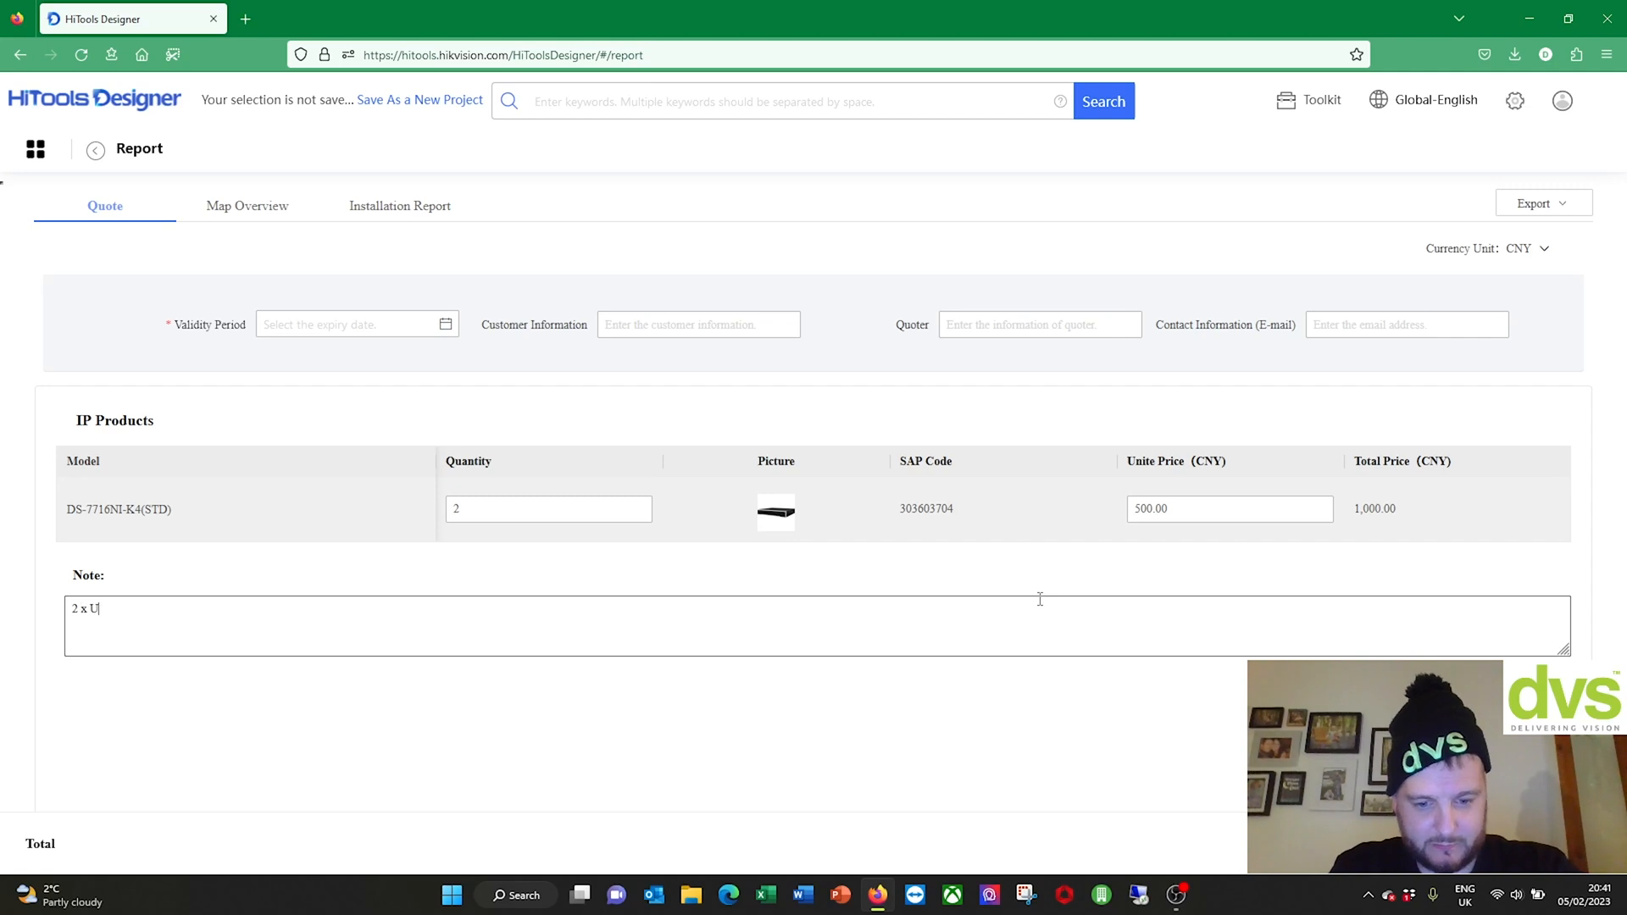
type("nits to be un")
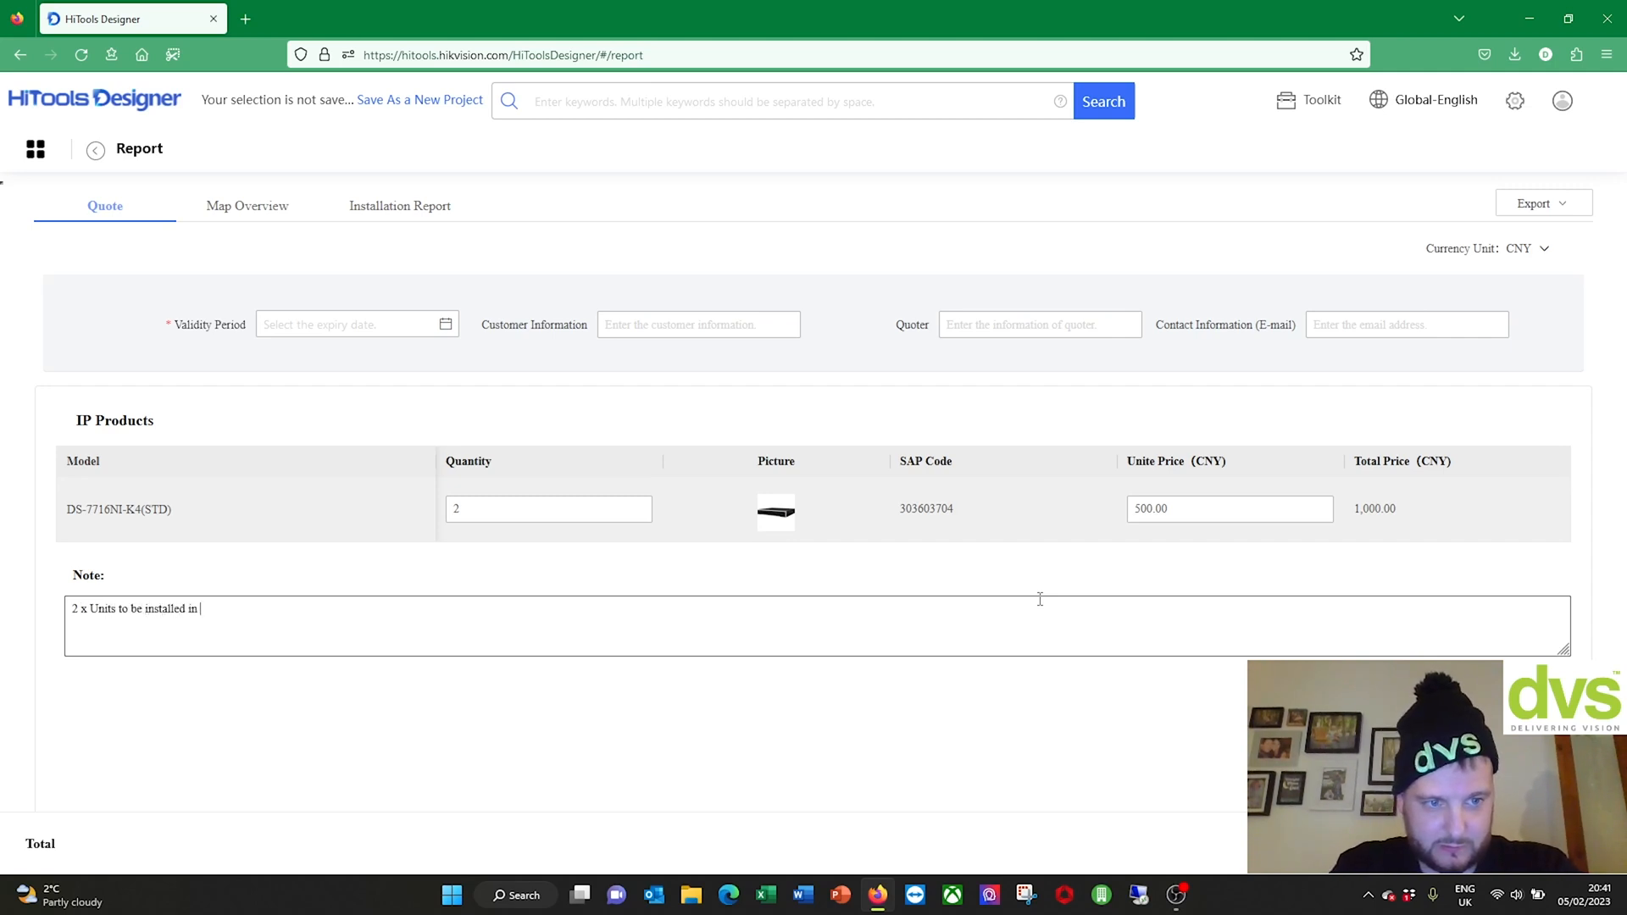
type("stalled in CCTV Rack , 8ch on each NVR")
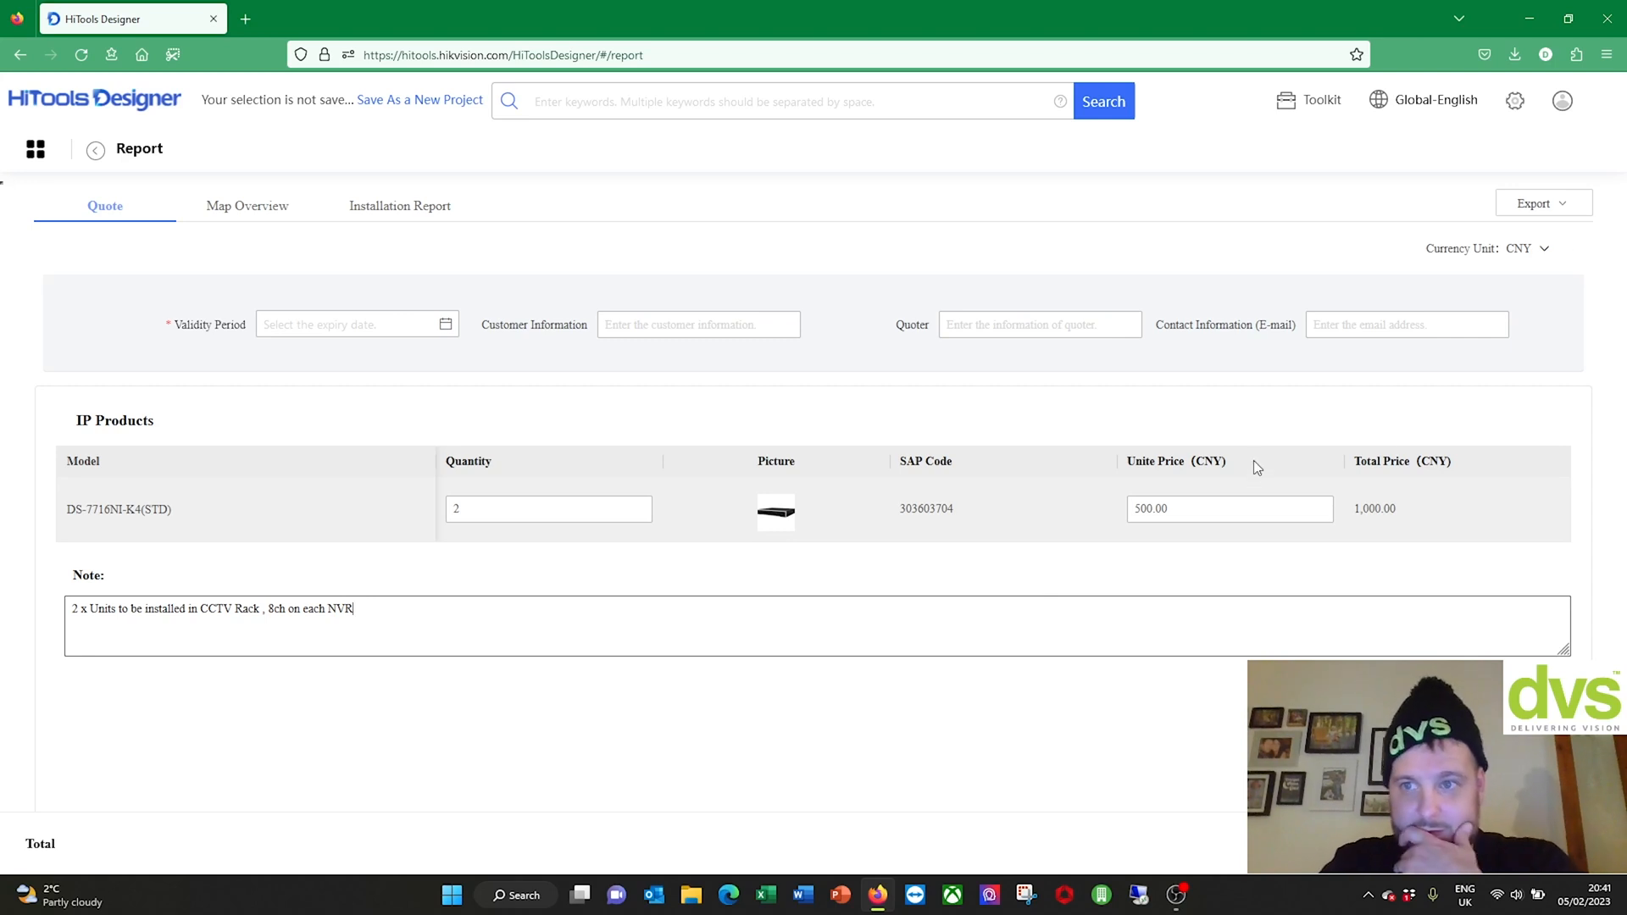
Step: Set the quote's validity period to 12 February 2023
left_click(445, 323)
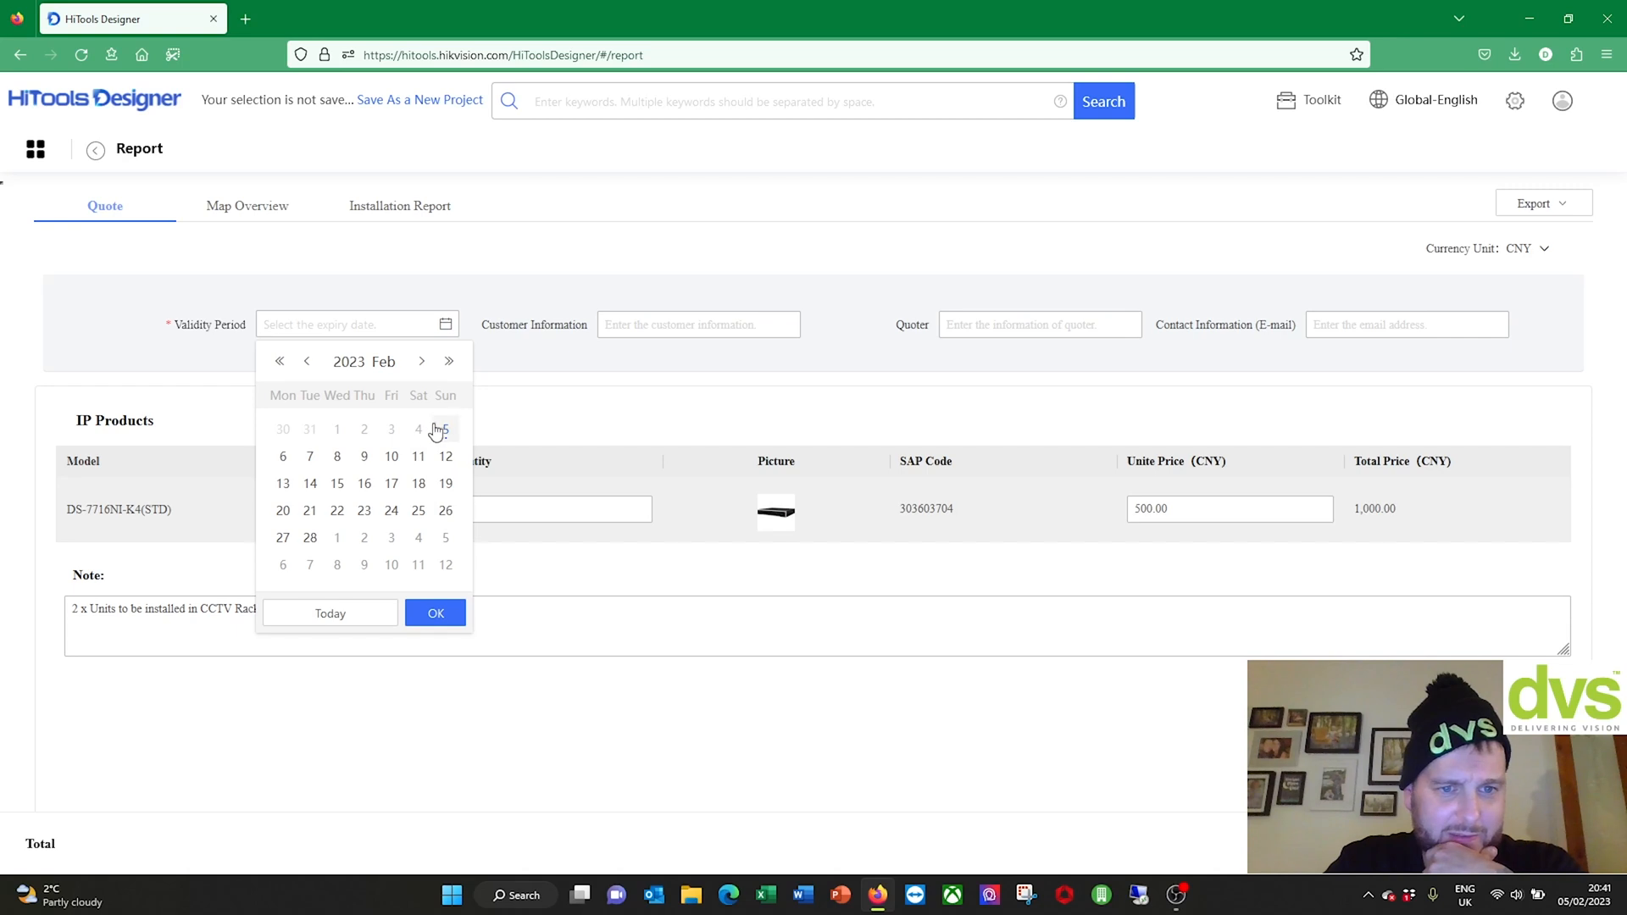
left_click(448, 461)
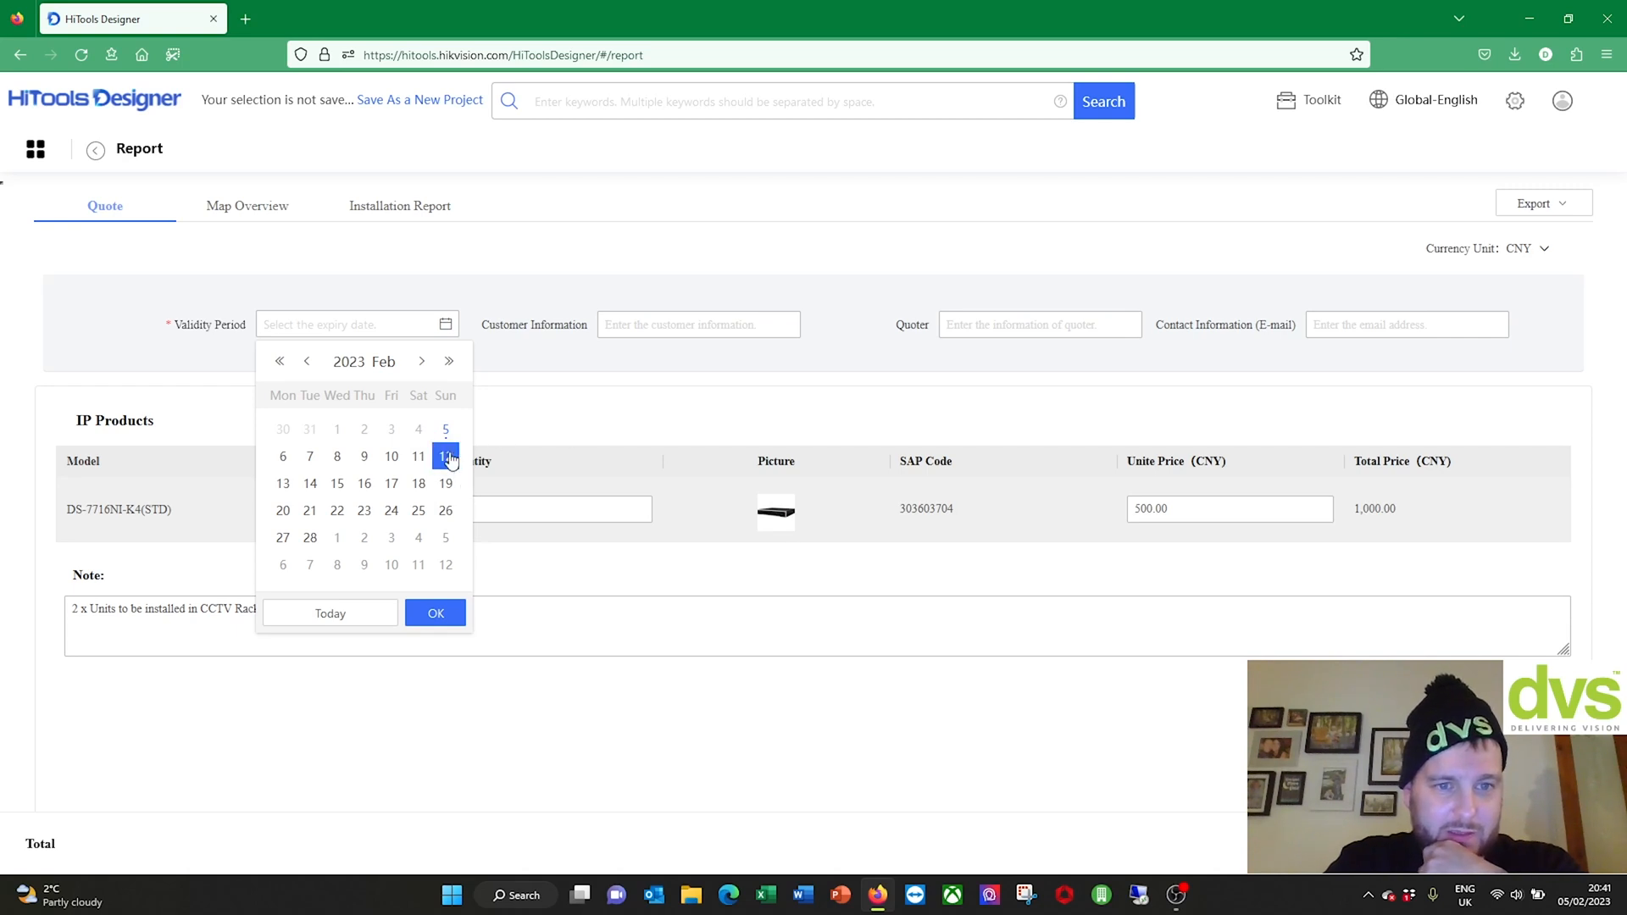
left_click(436, 629)
Step: Fill in customer DVS, quoter 001 and the contact e-mail address
left_click(674, 320)
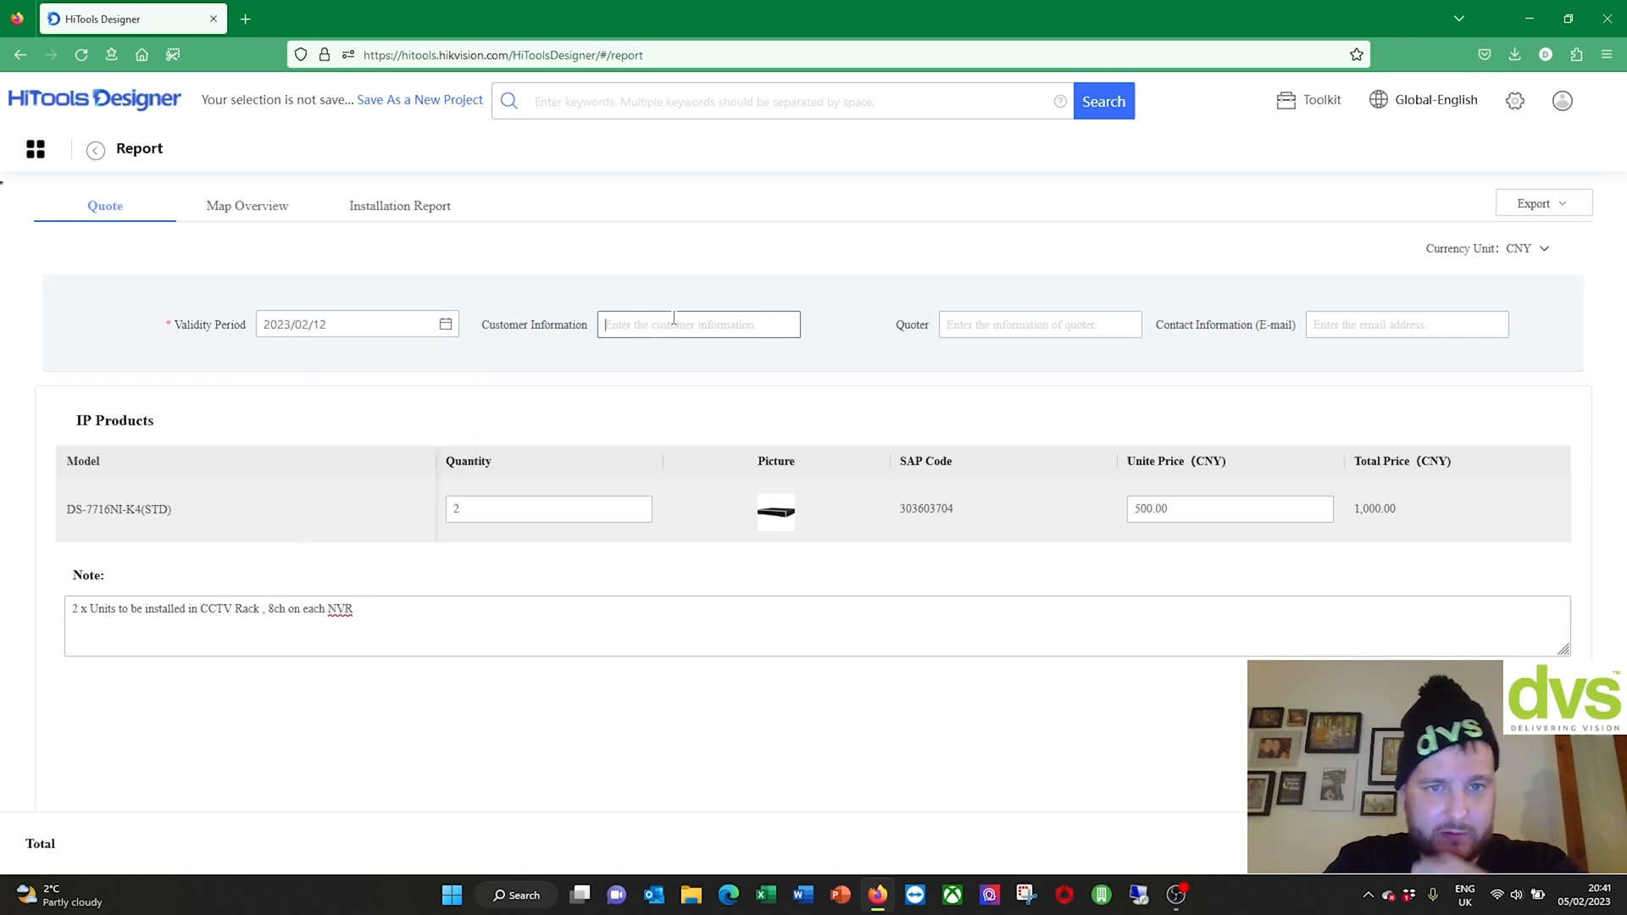
type("D")
key("BackSpace")
type("DVS")
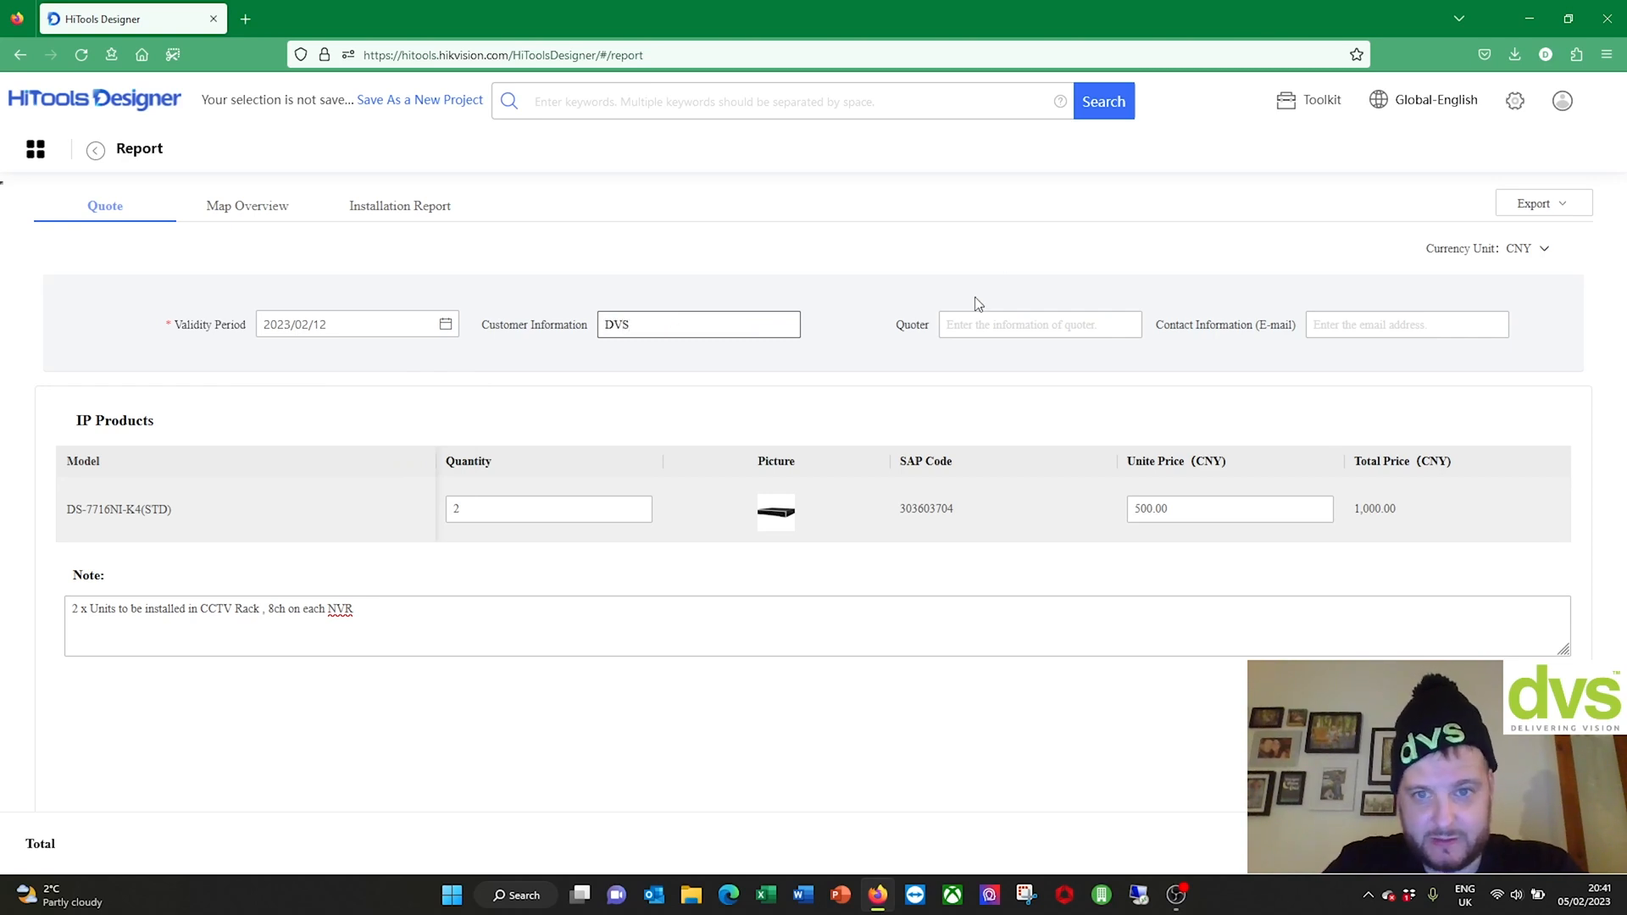
left_click(963, 324)
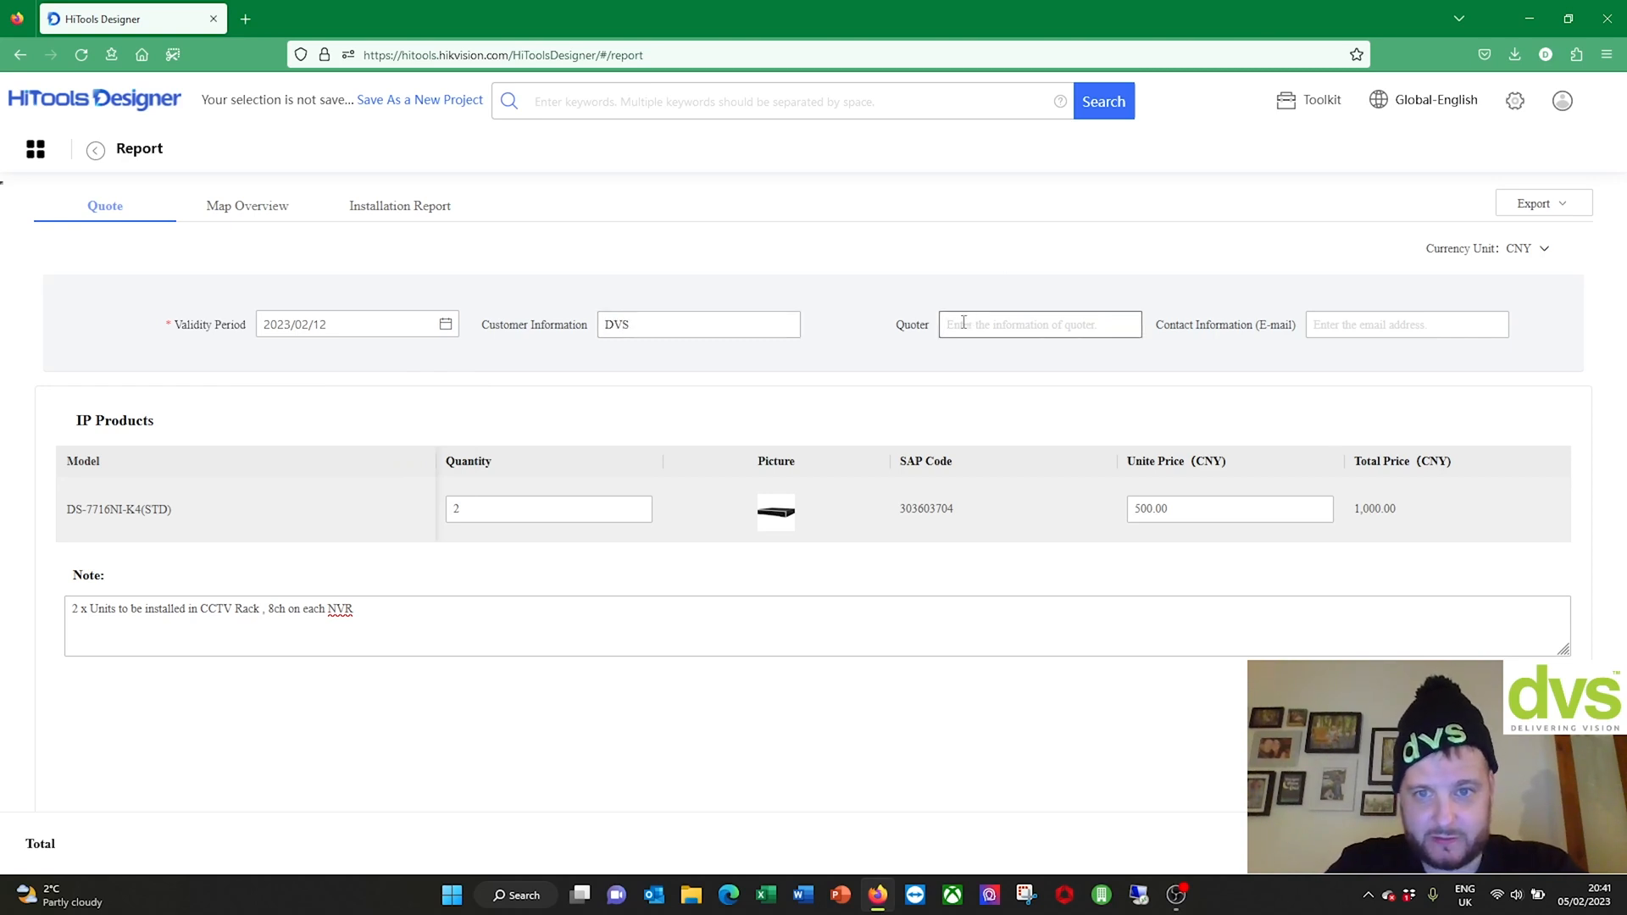
type("O")
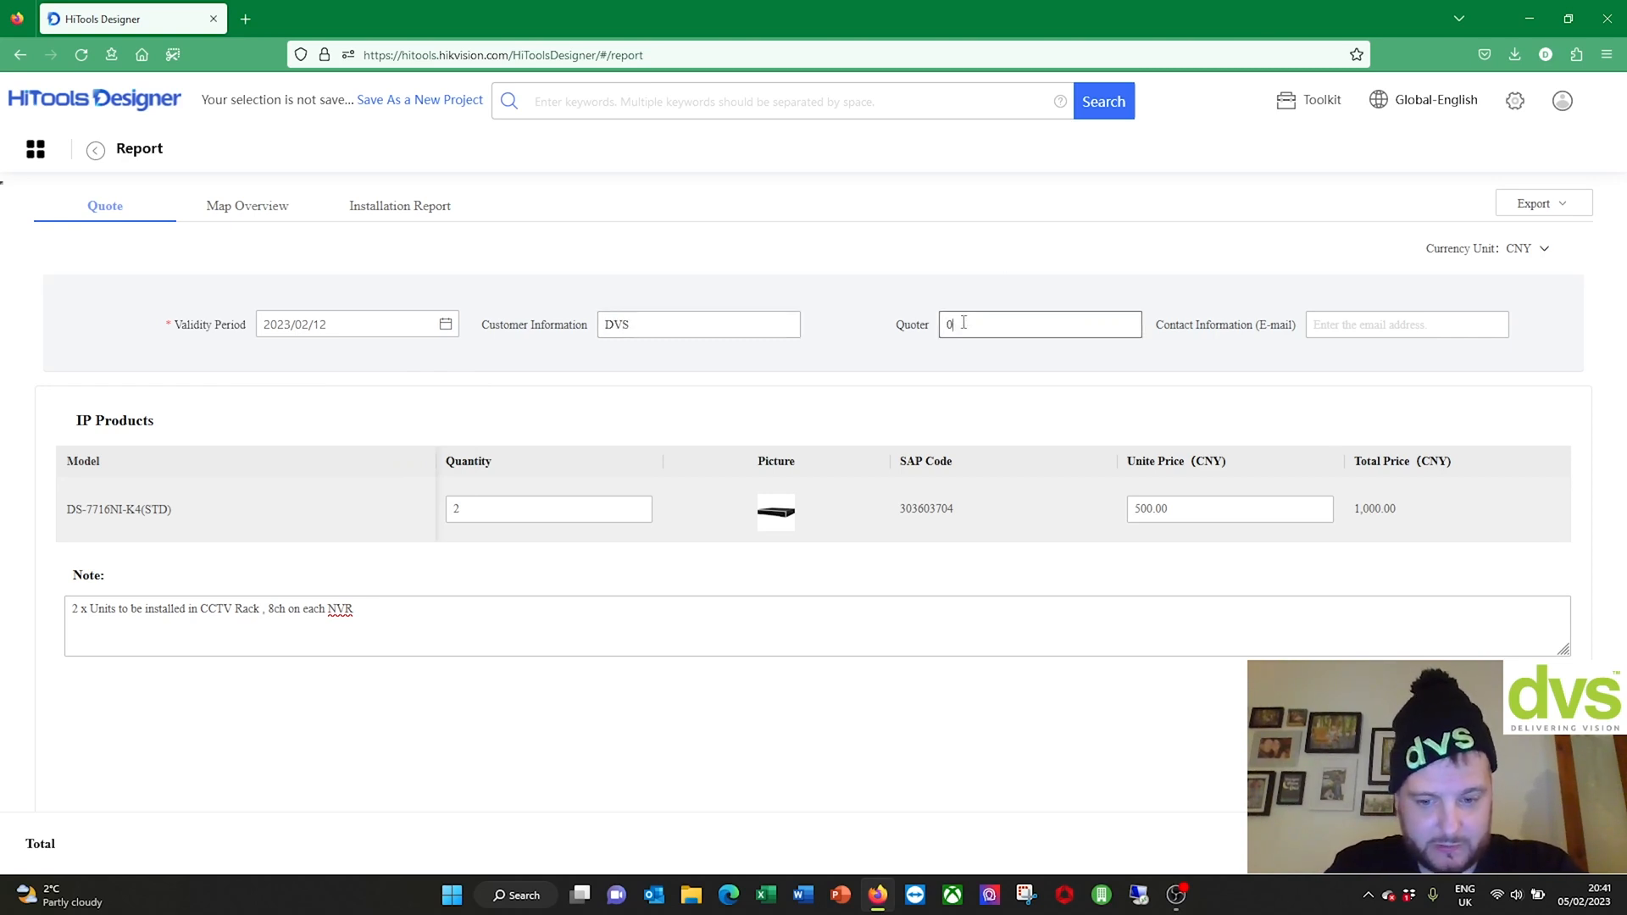
left_click(1354, 325)
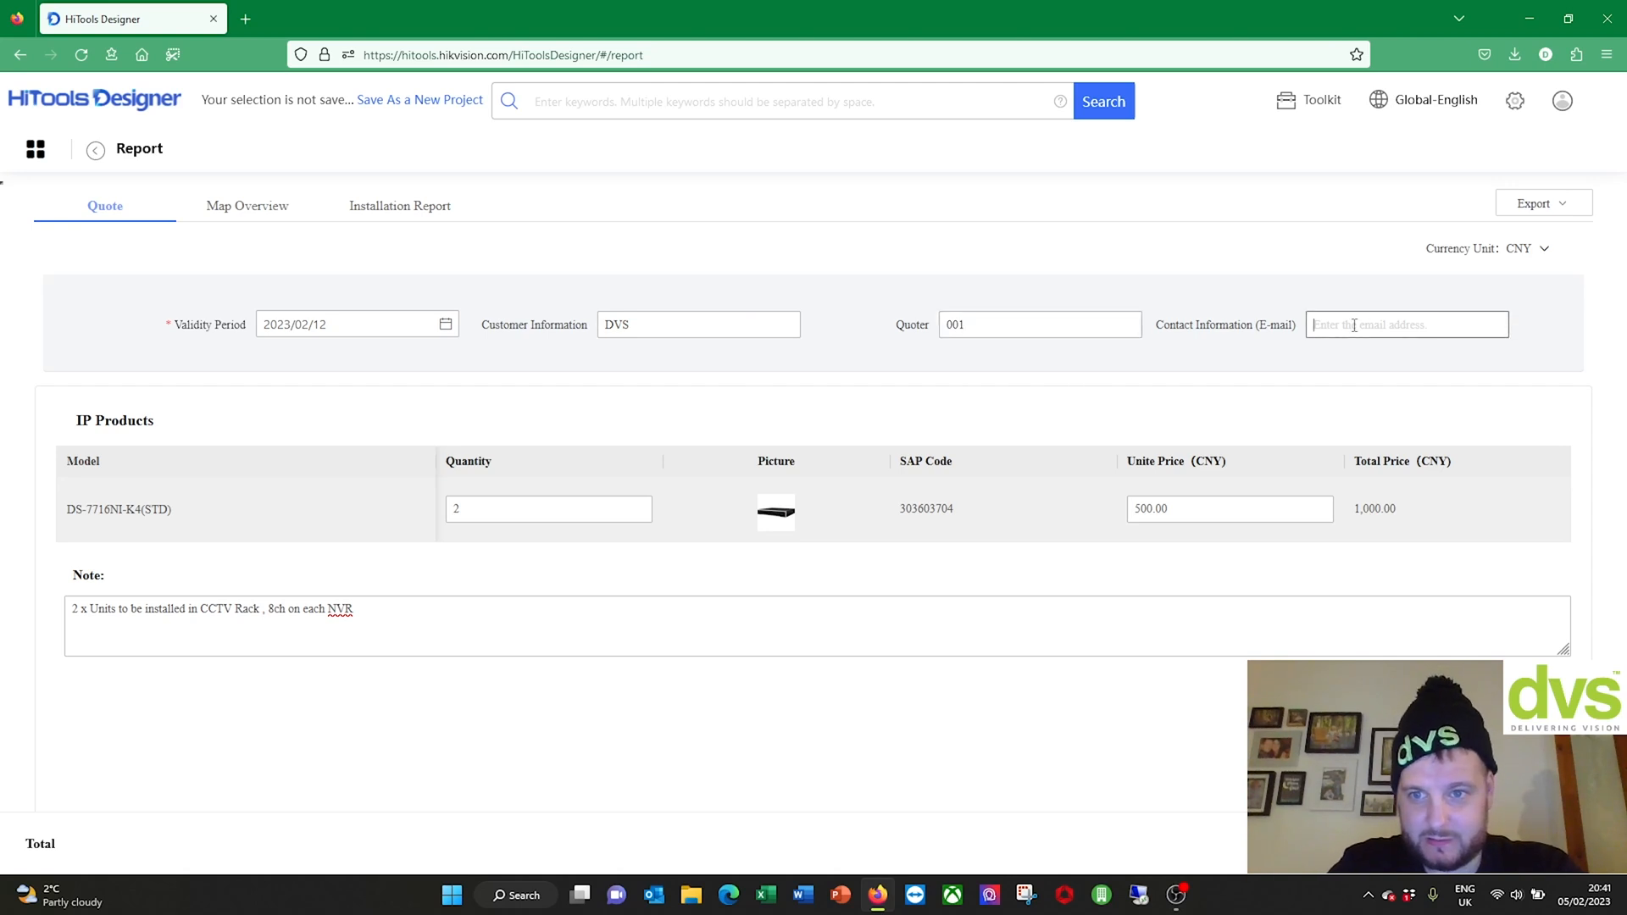
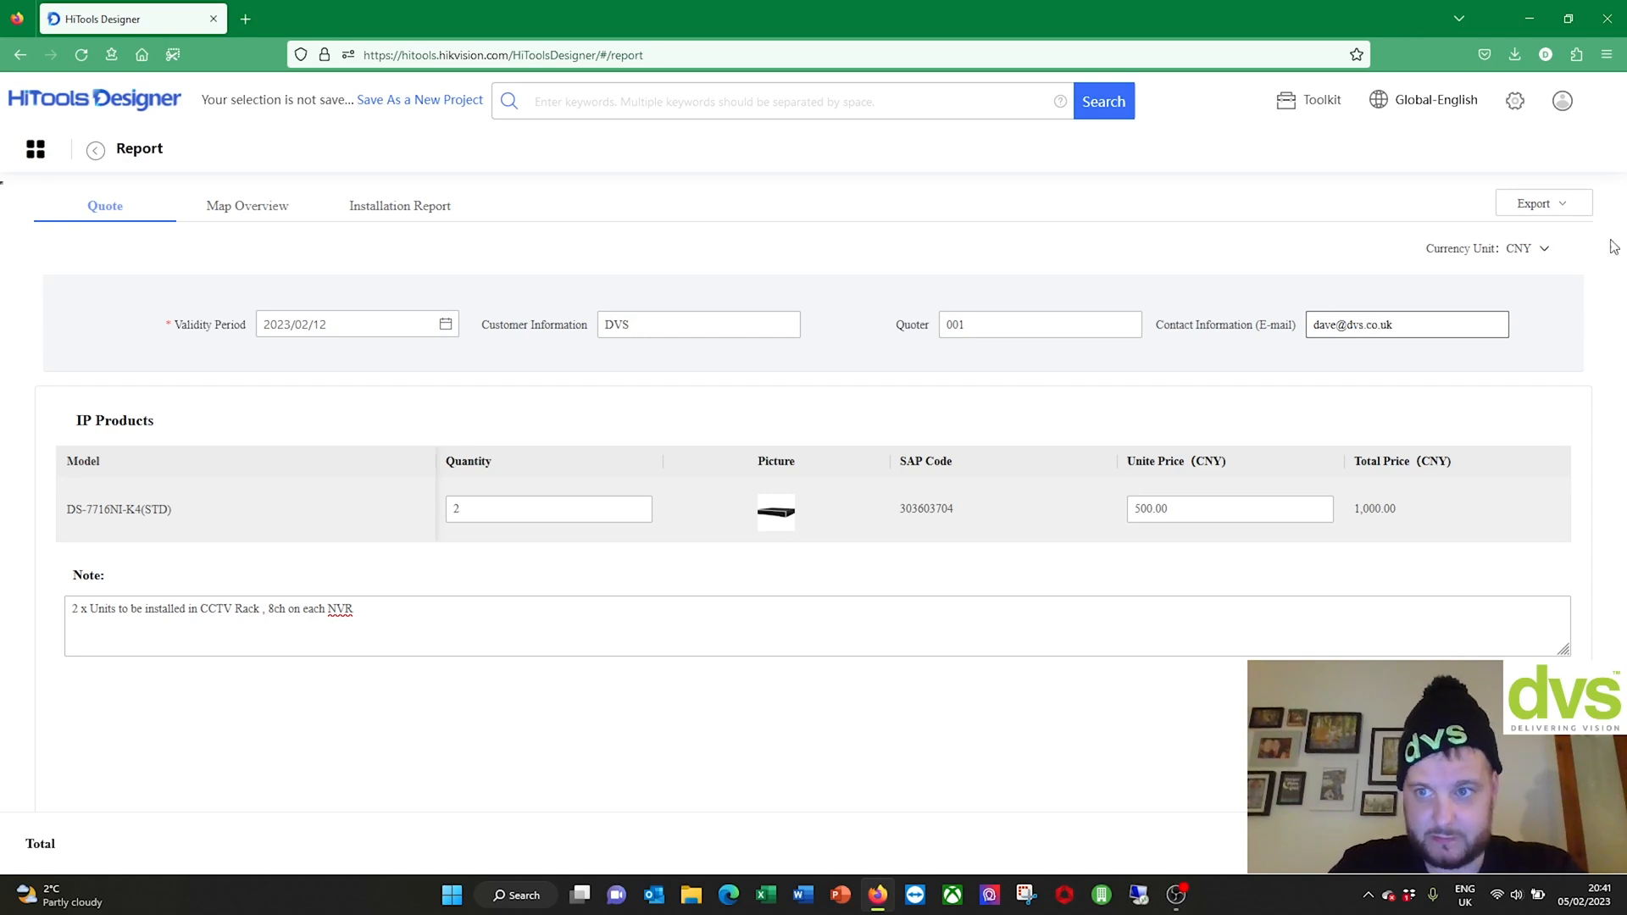
left_click(953, 695)
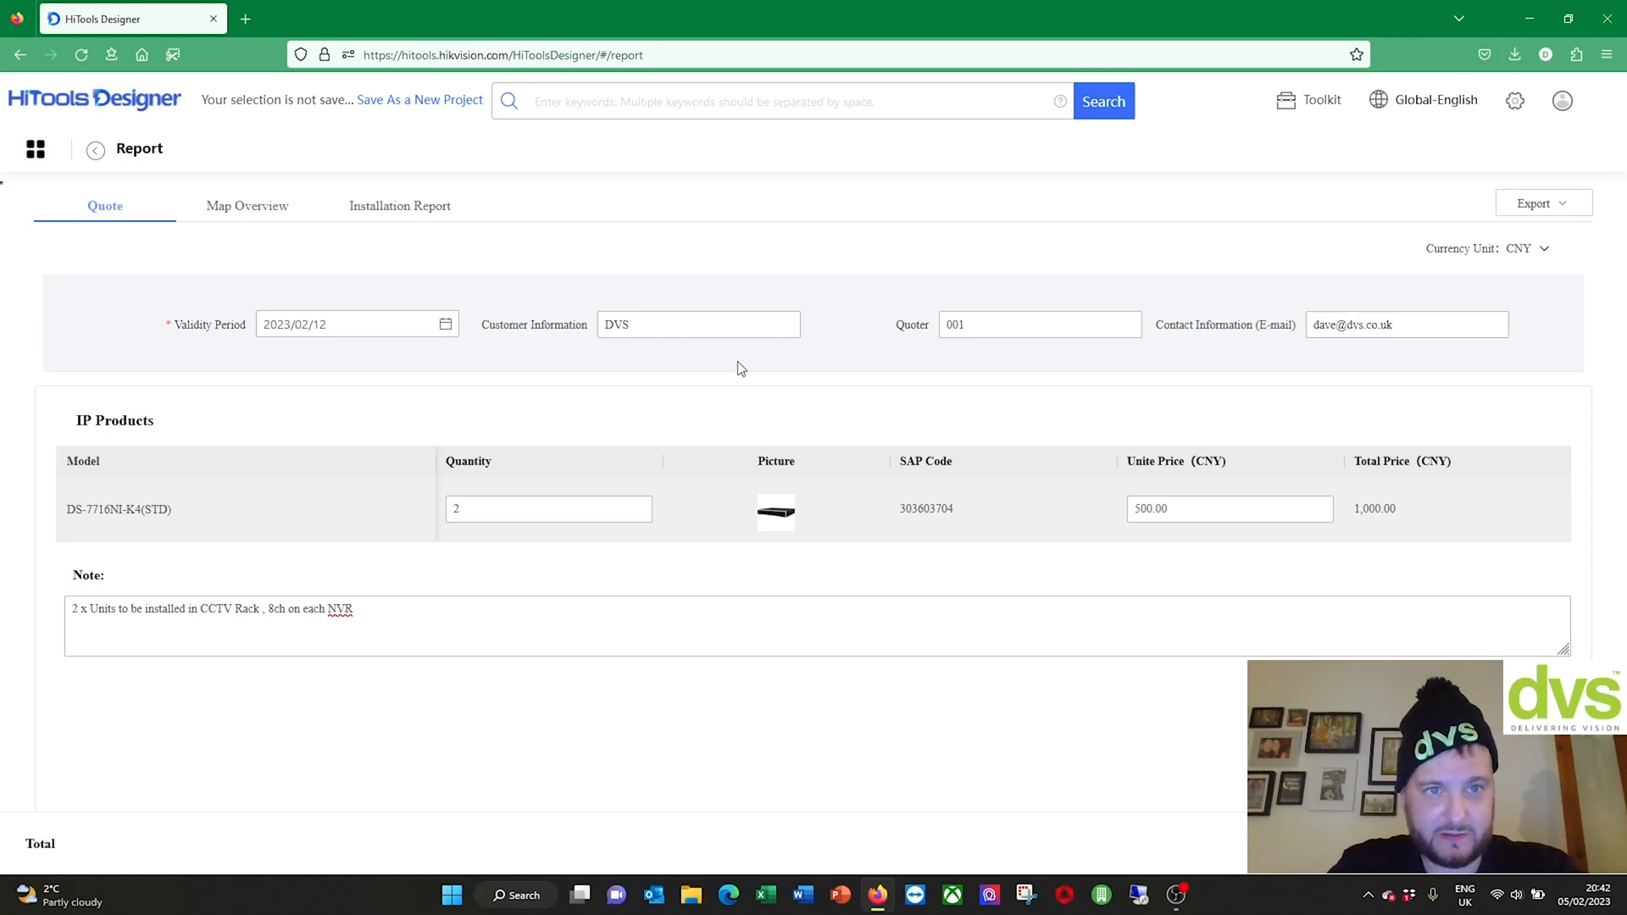
Step: Glance at the Map Overview and Installation Report tabs, then return to the Quote
left_click(247, 207)
left_click(402, 210)
left_click(113, 209)
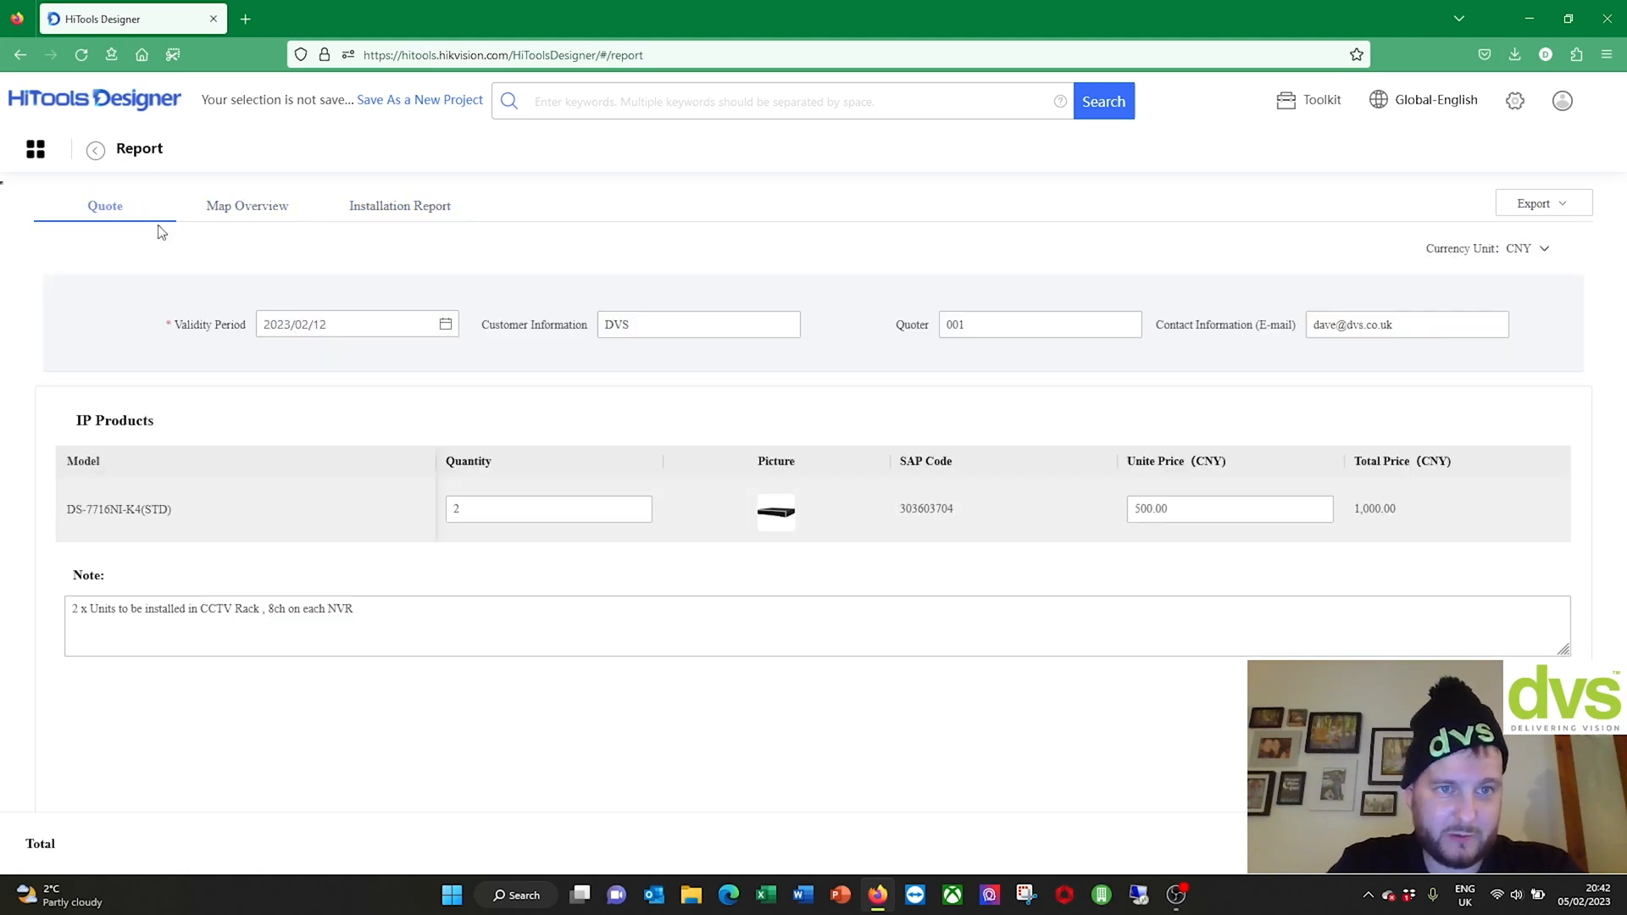
Step: Check the Map Overview and Installation Report pages, then go back to the Quote
left_click(247, 210)
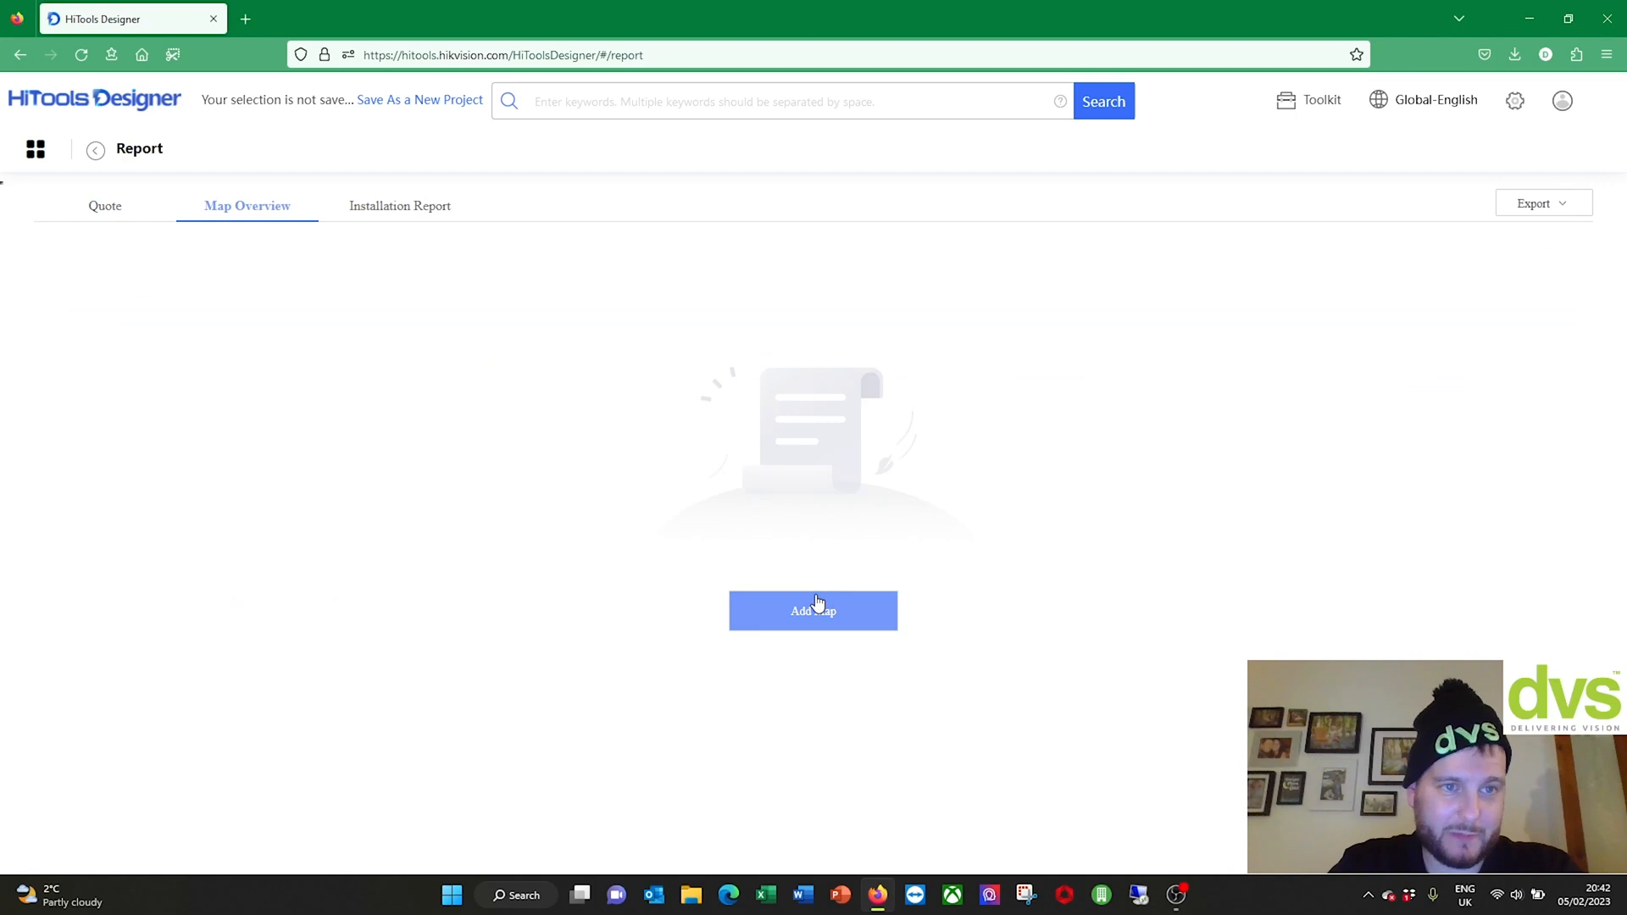
left_click(388, 207)
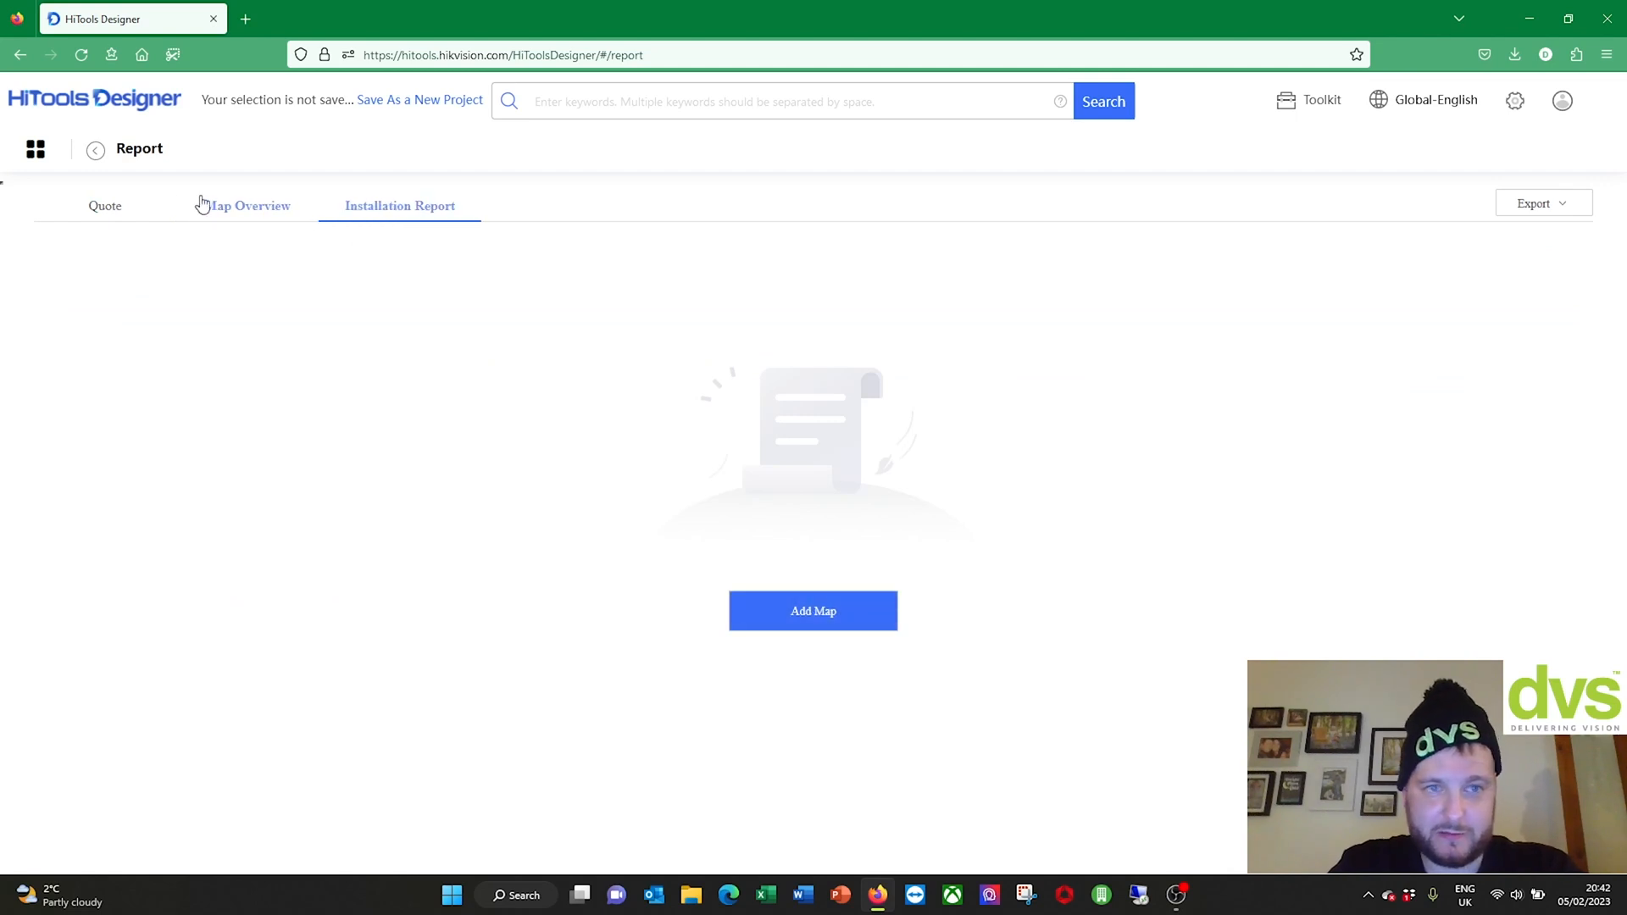
left_click(127, 210)
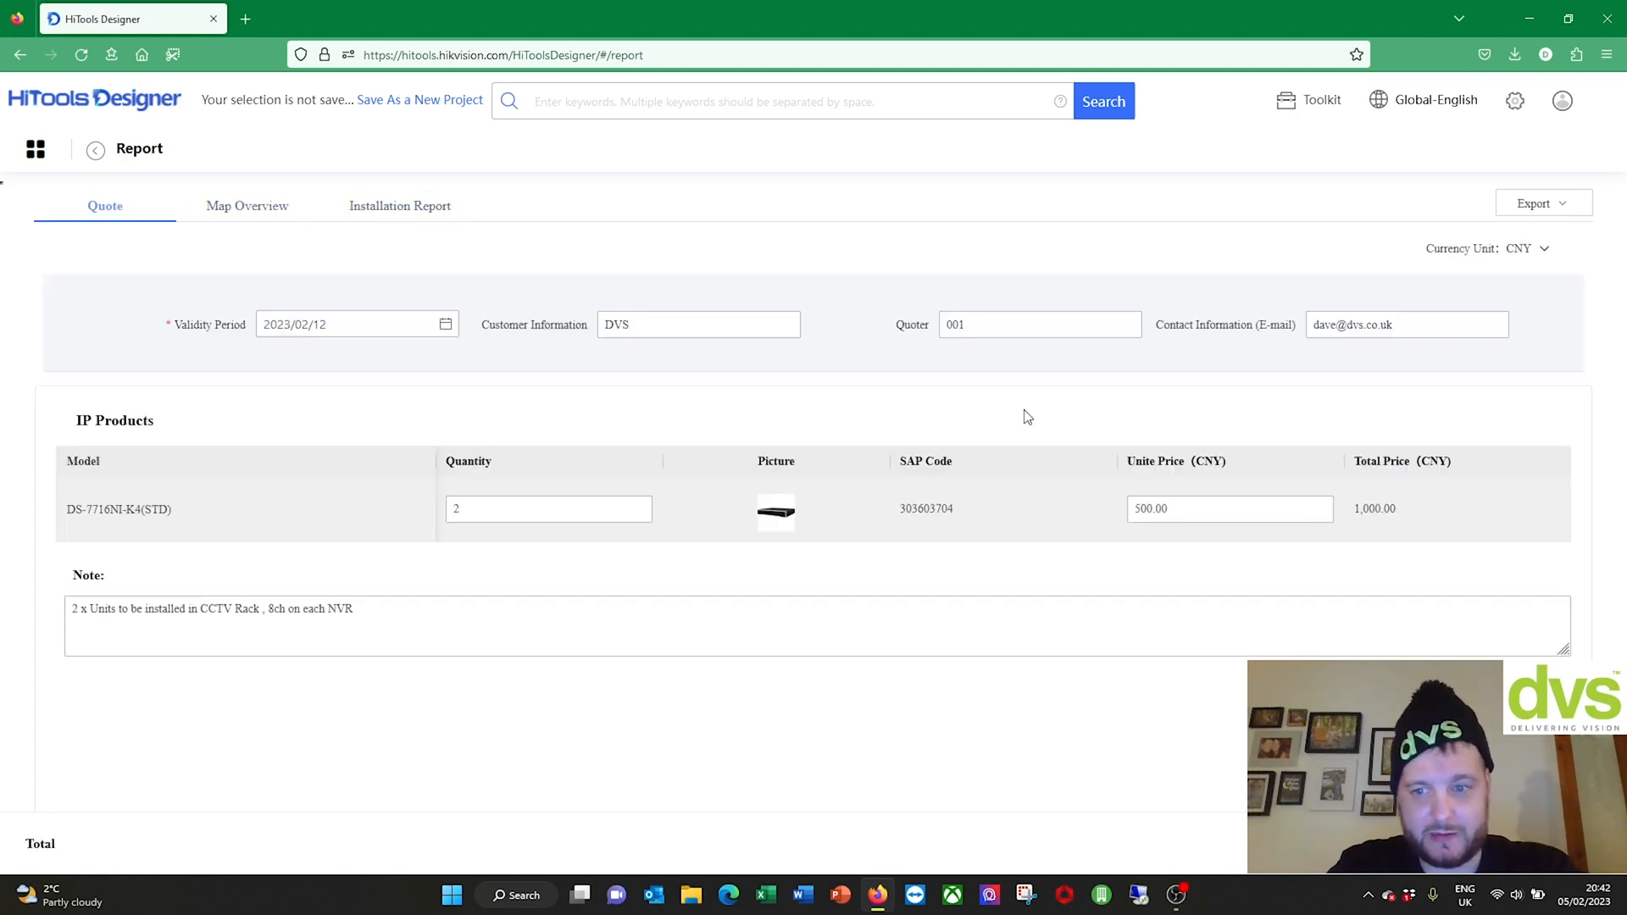
Step: Try exporting the quote with the Datasheet included as PDF and Excel
left_click(1560, 208)
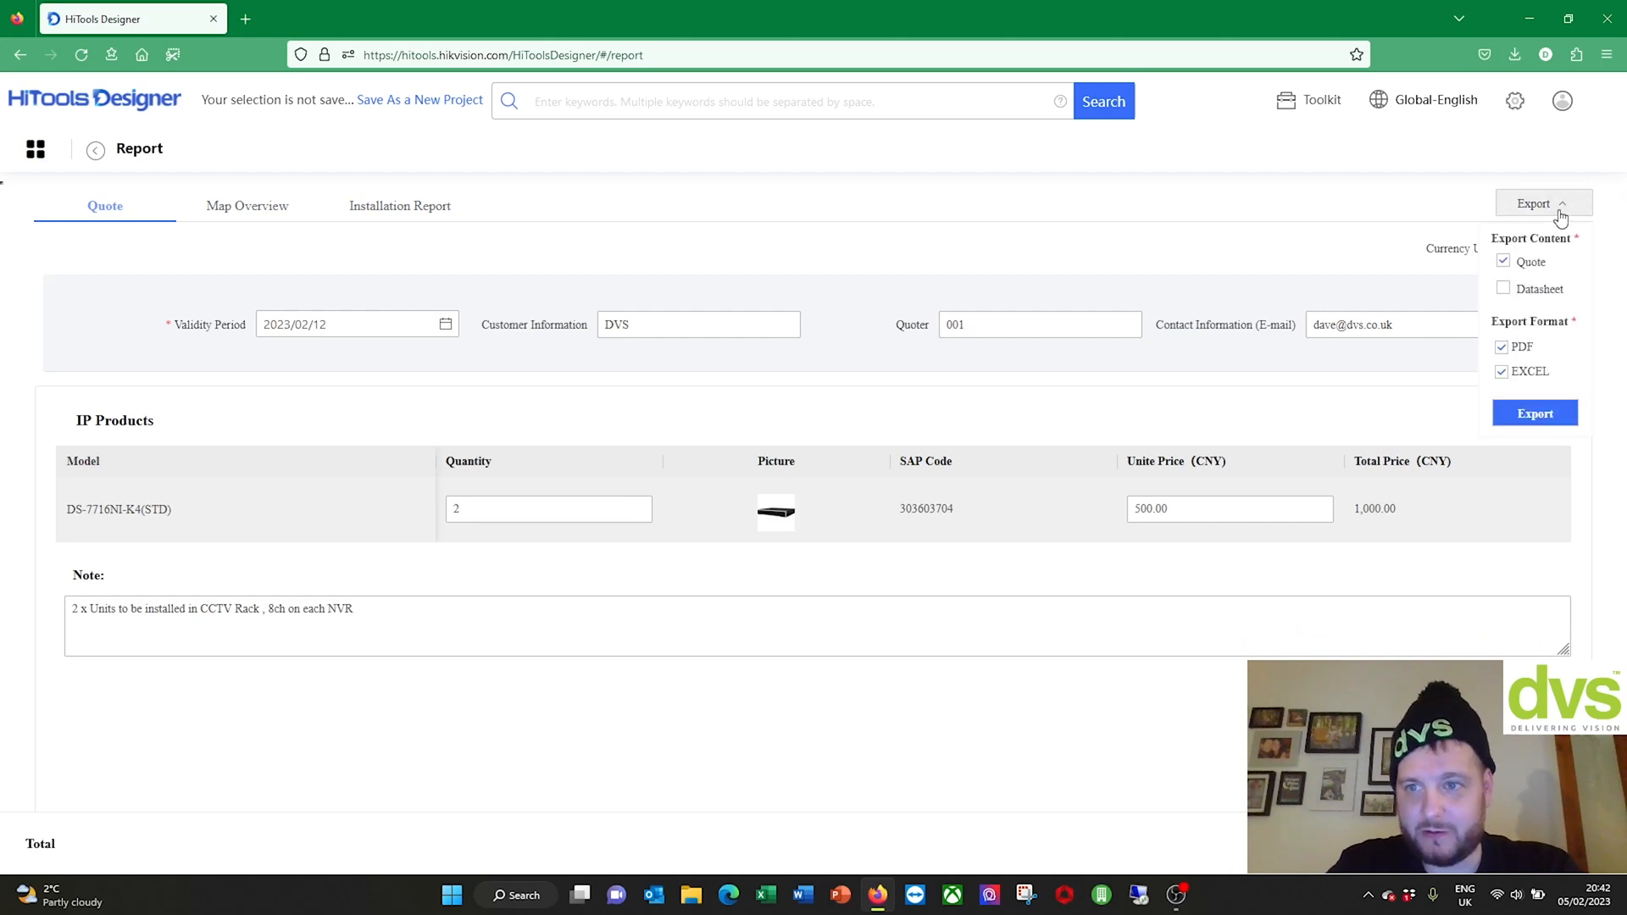
left_click(1503, 289)
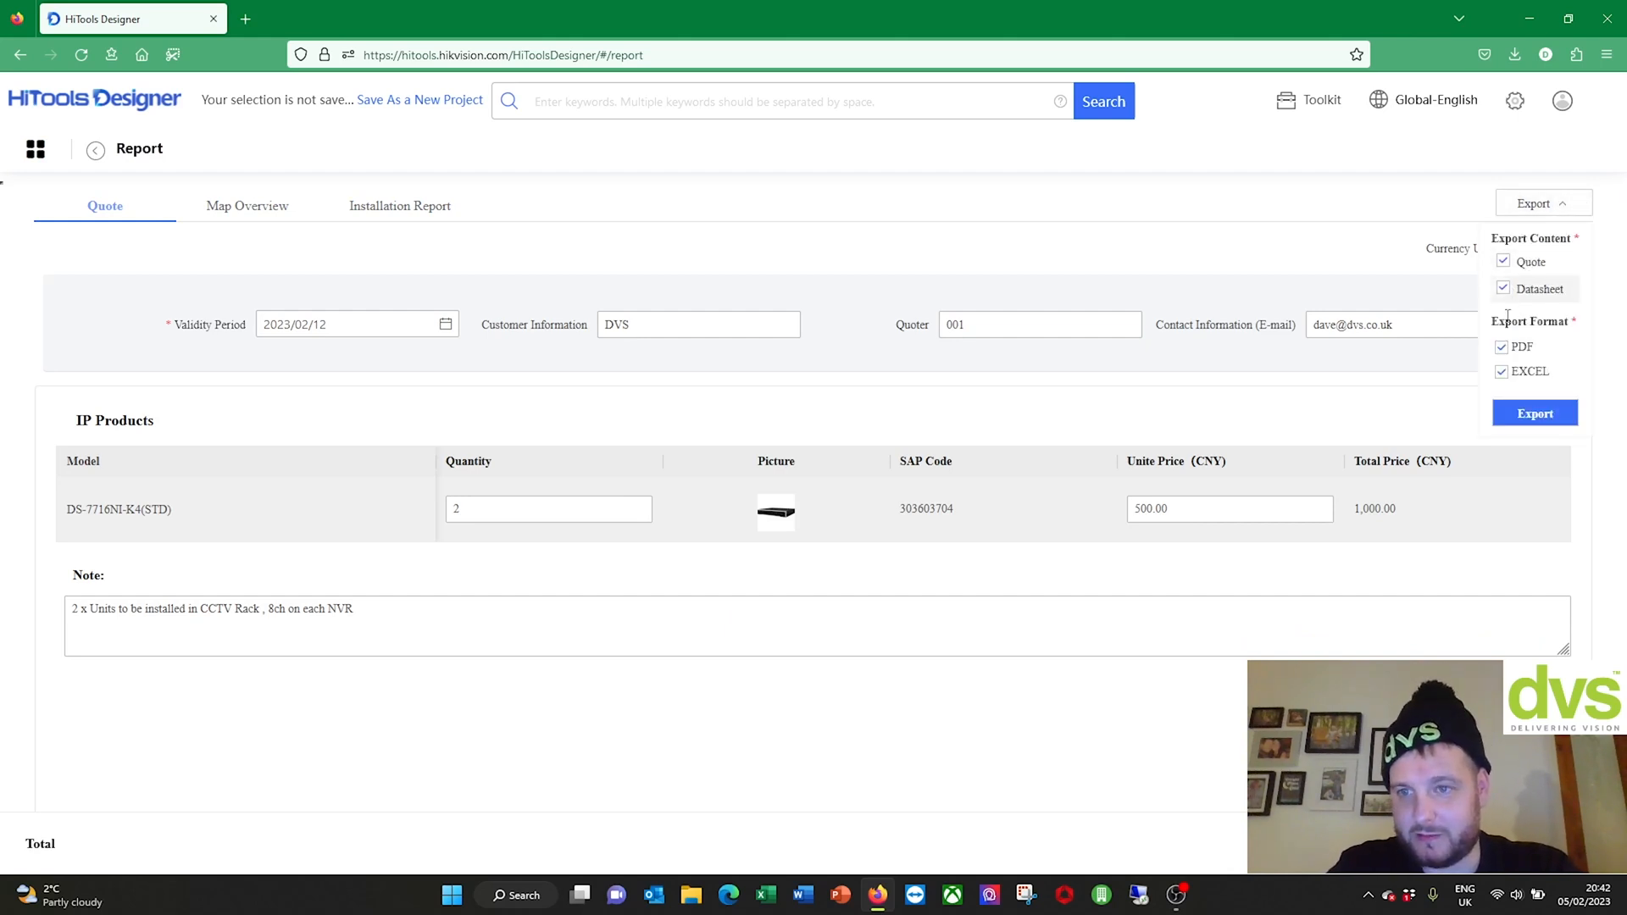
left_click(1515, 417)
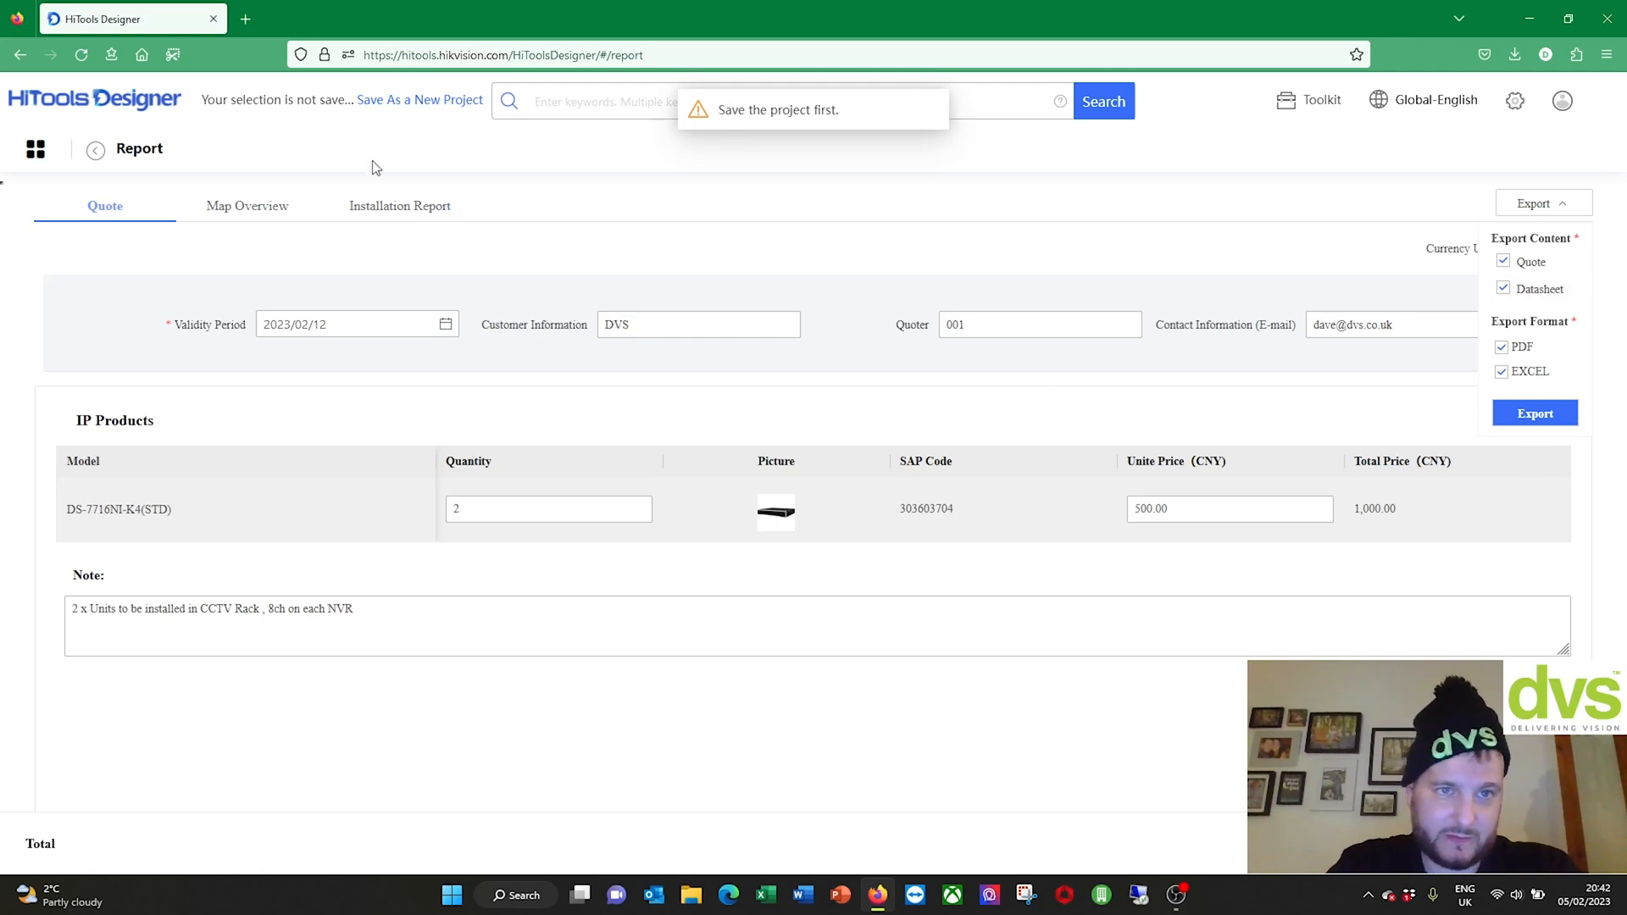
Step: Save as new project 'DVS Storage Quote', then export the quote and datasheet as PDF and Excel
left_click(429, 100)
left_click_drag(737, 271, 562, 258)
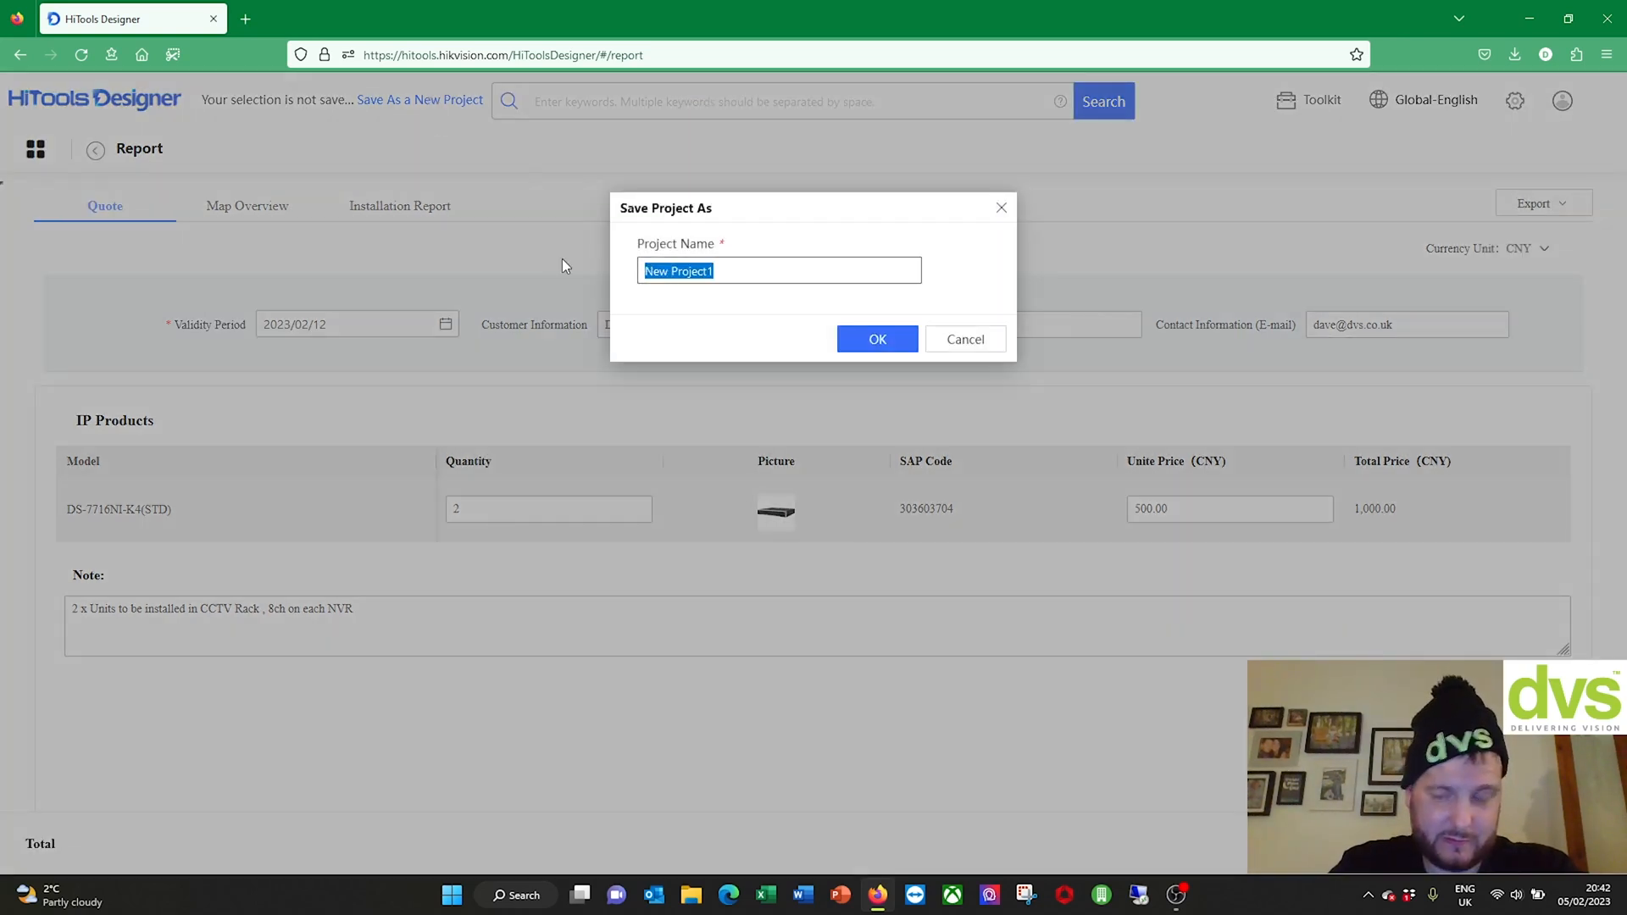
type("DVS S")
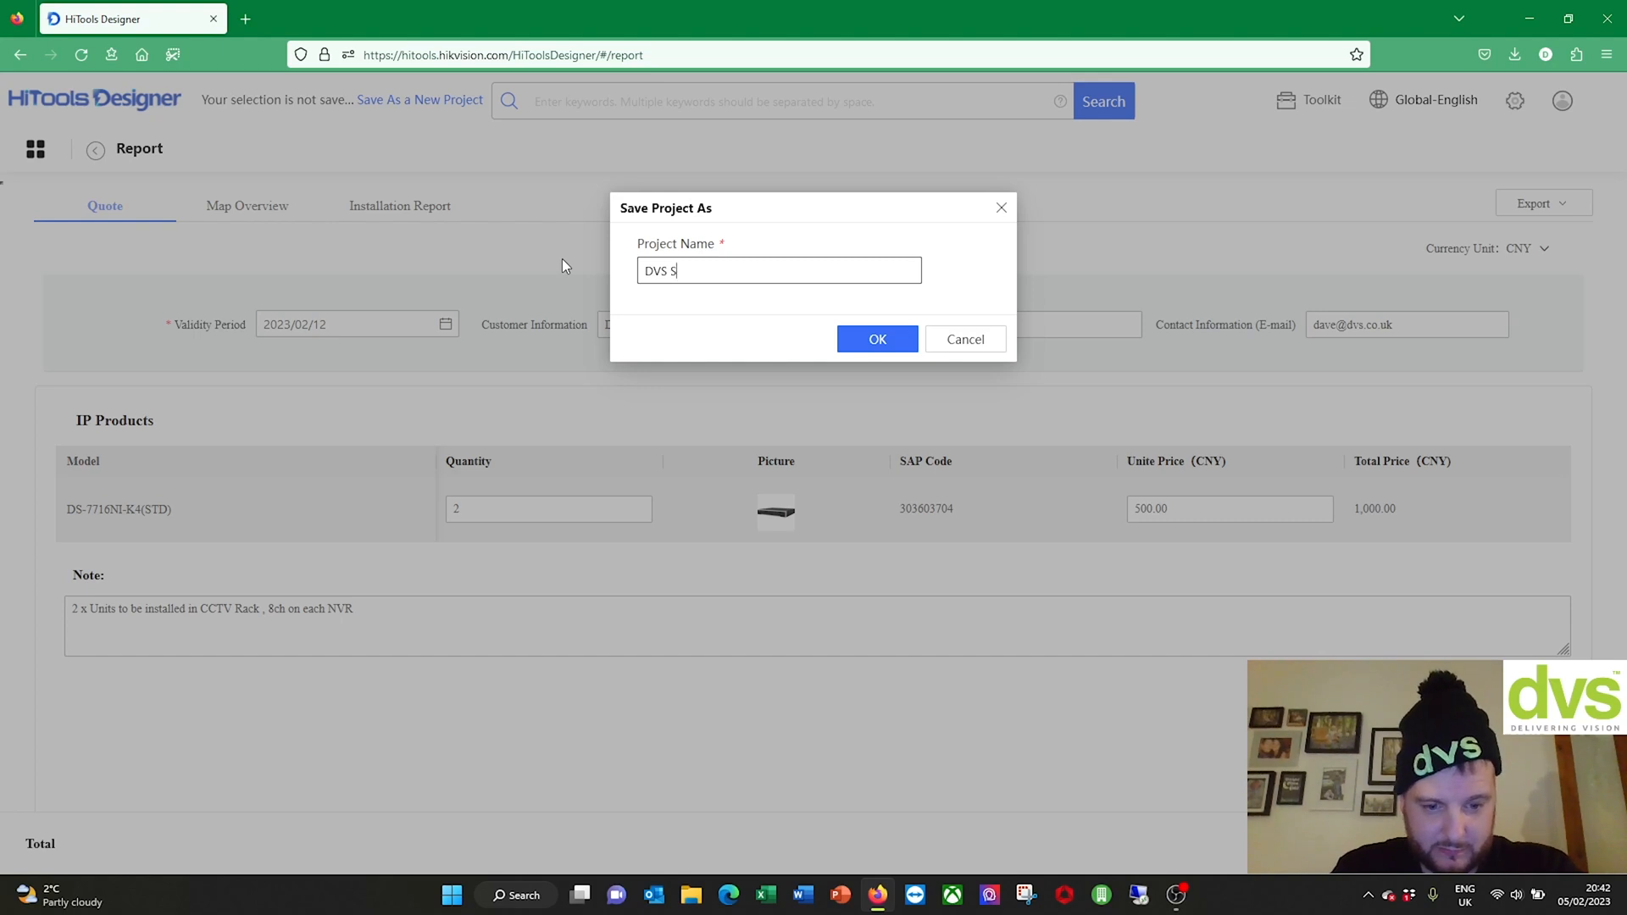
type("torage Quote")
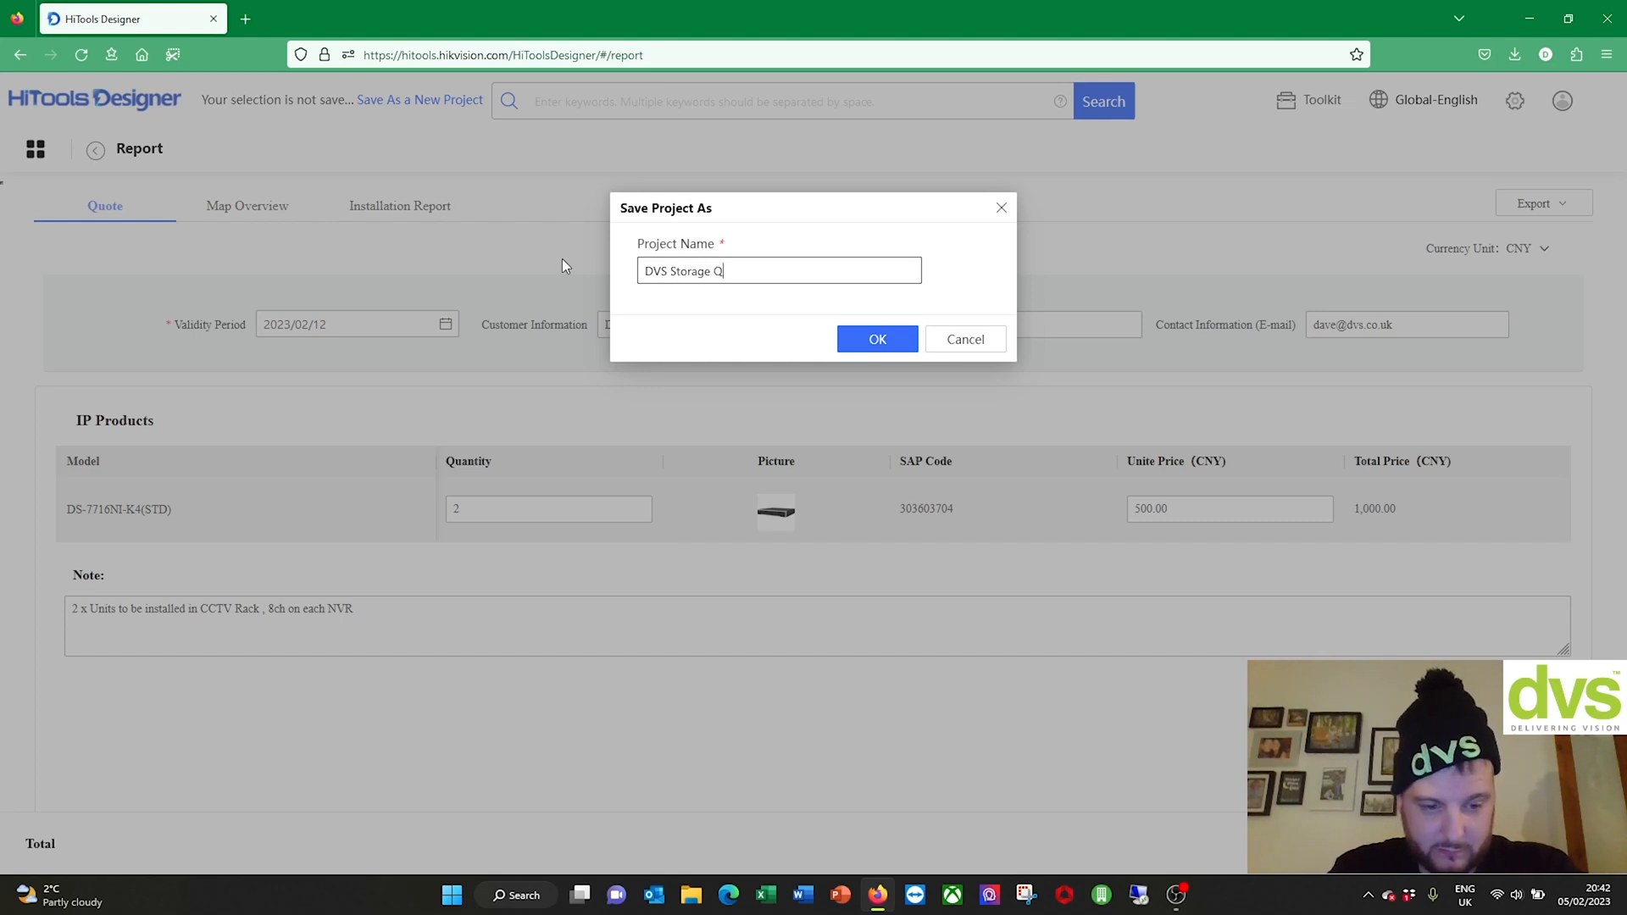
left_click(863, 341)
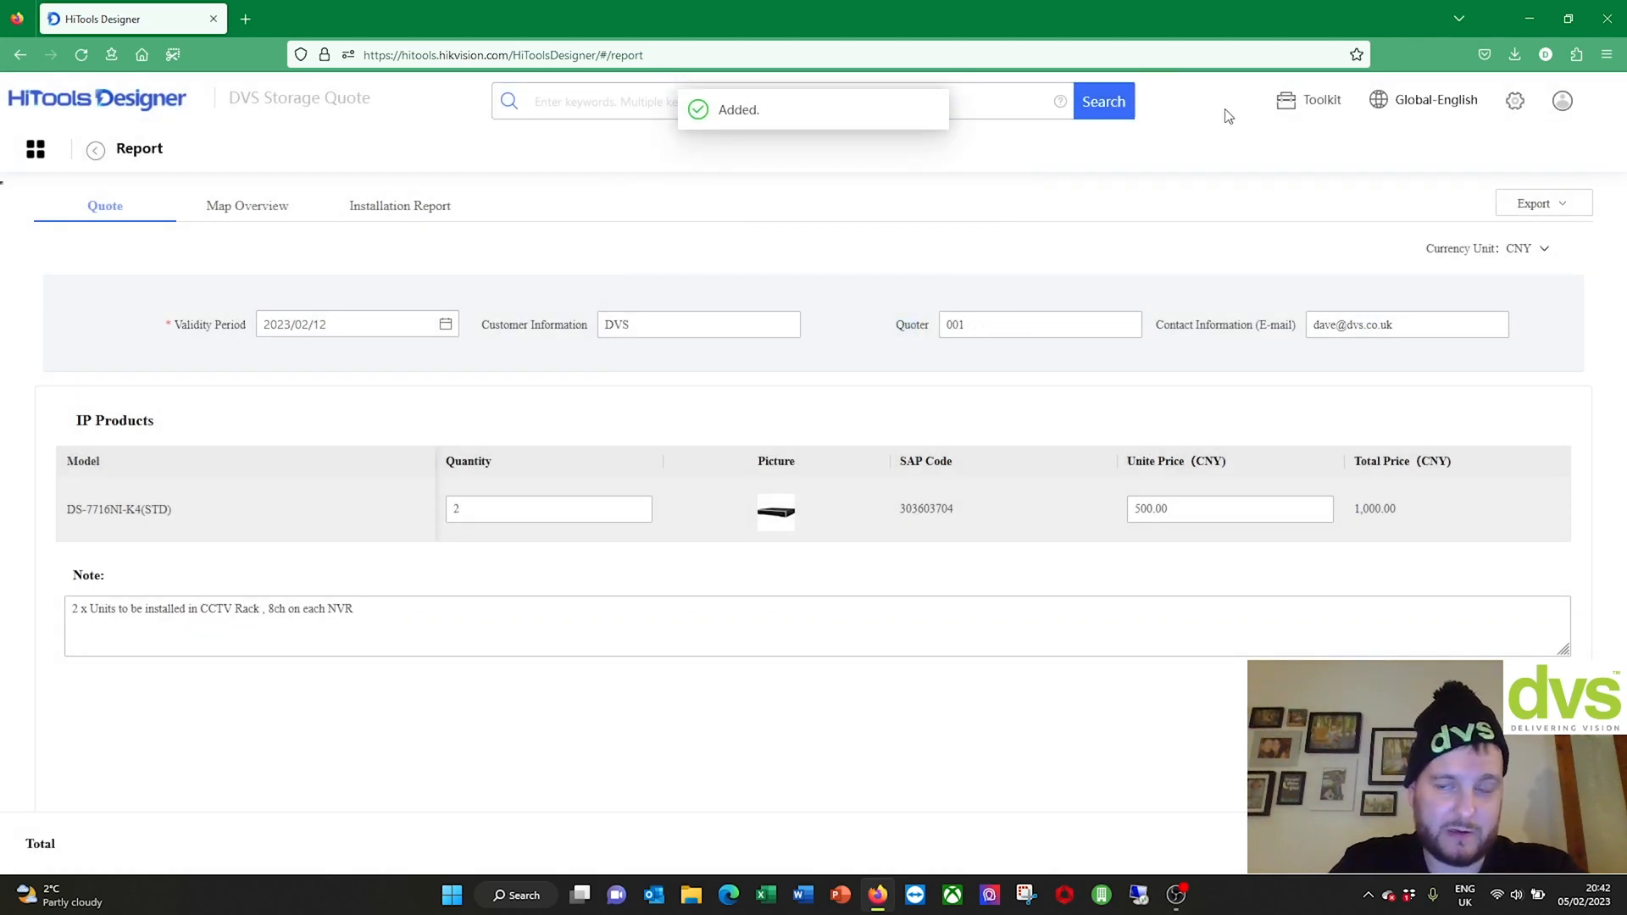
left_click(1567, 215)
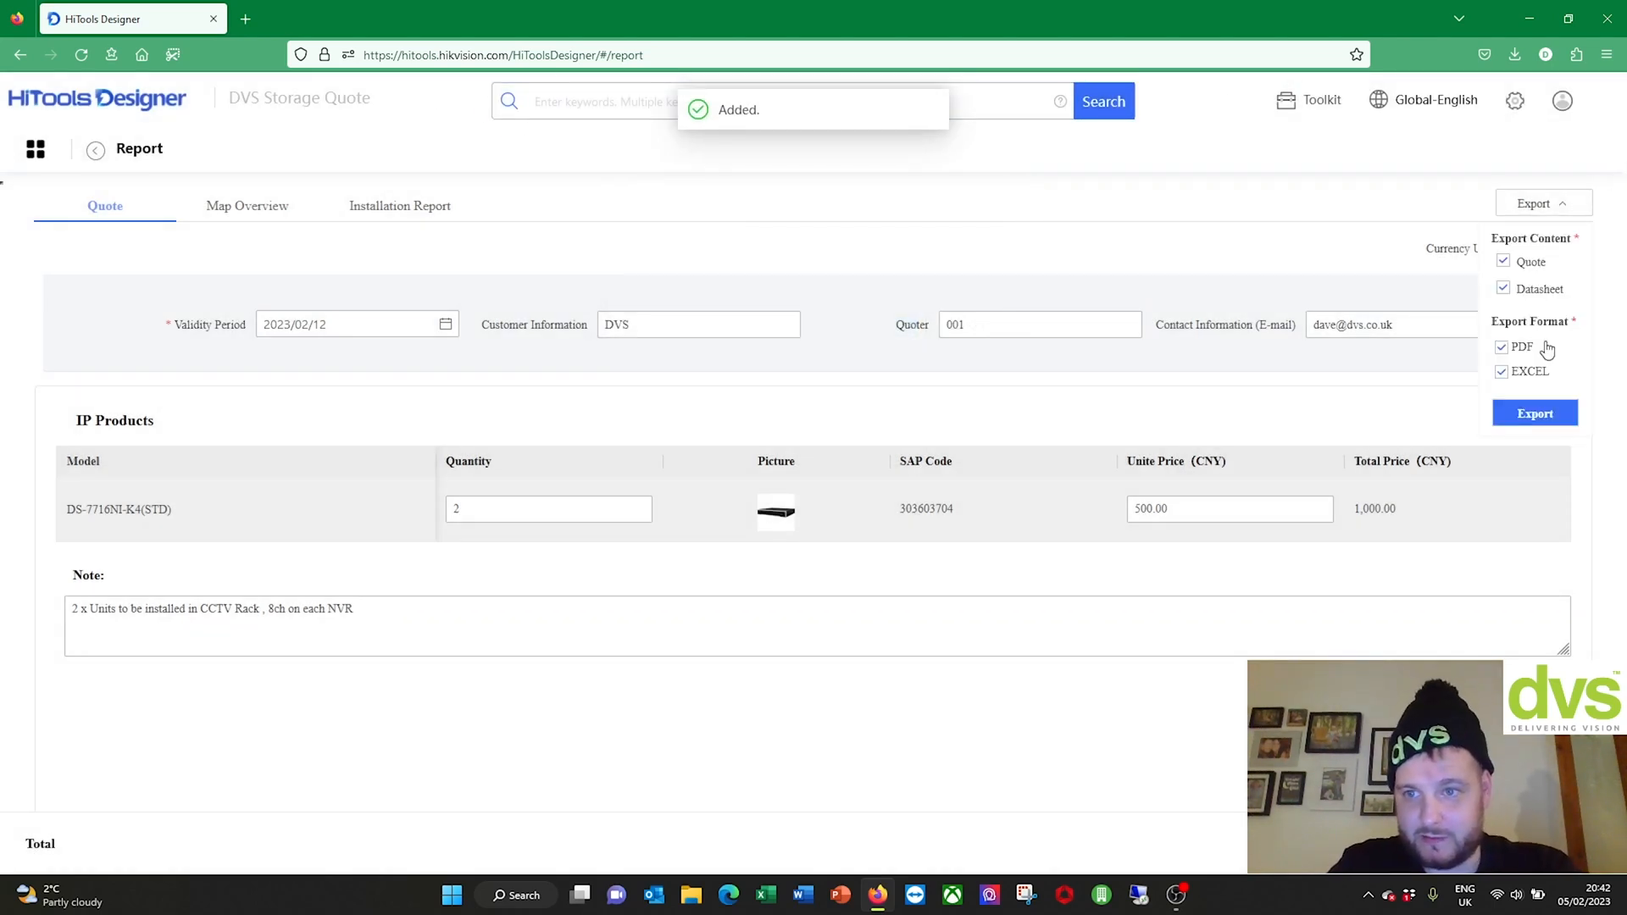
left_click(1531, 416)
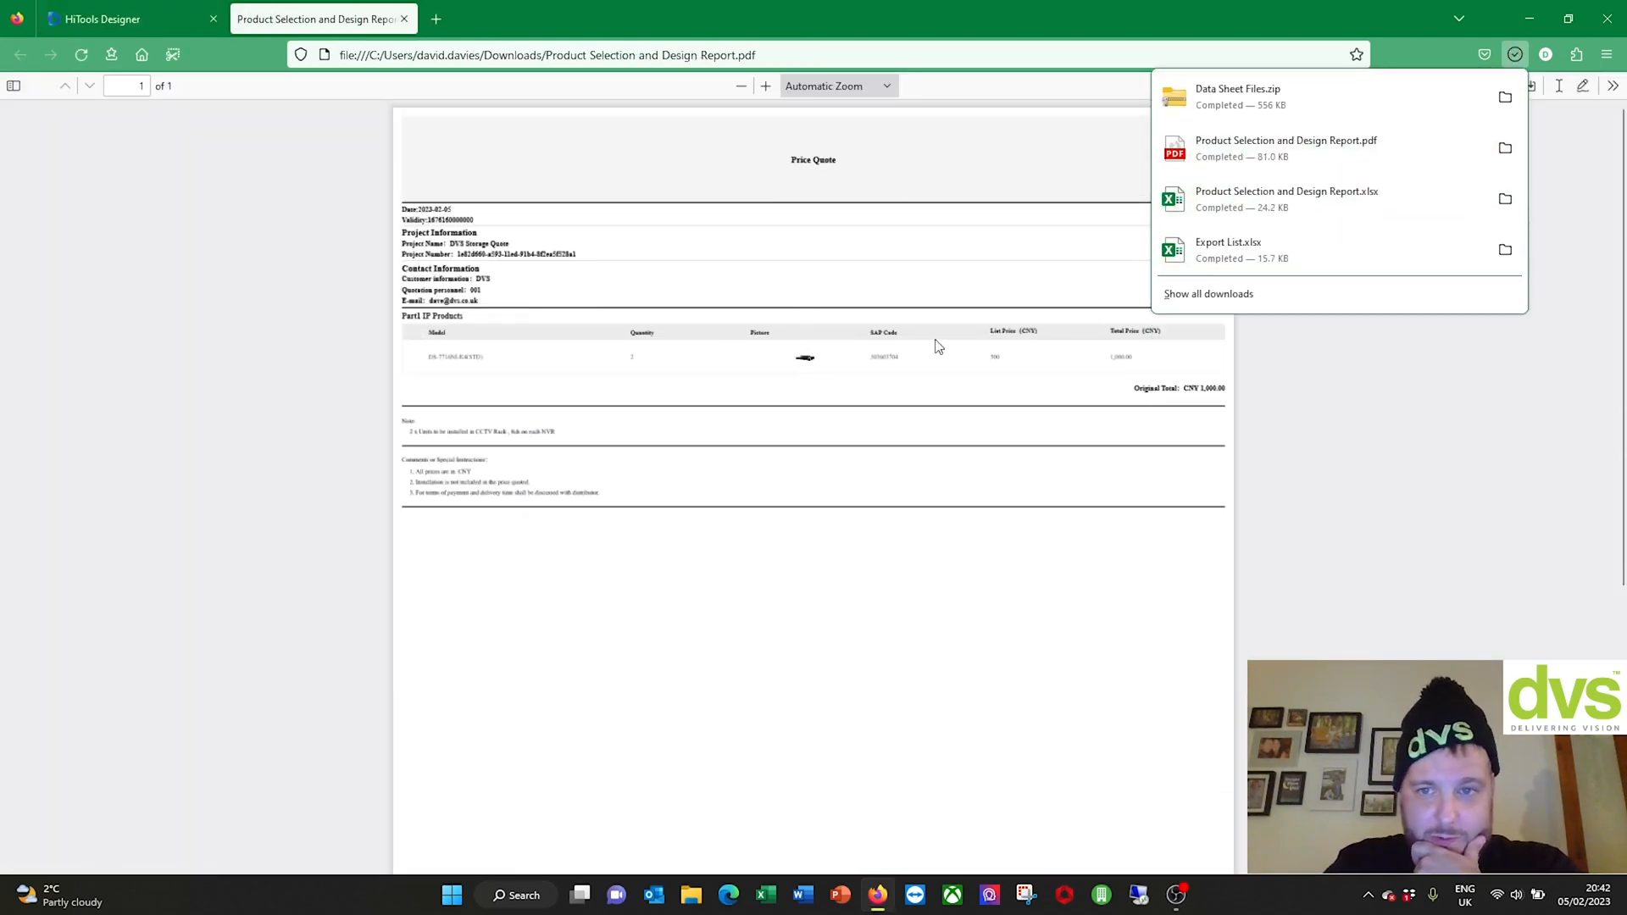
Step: Zoom the exported Price Quote PDF to 200%
scroll(642, 320, "up", 3)
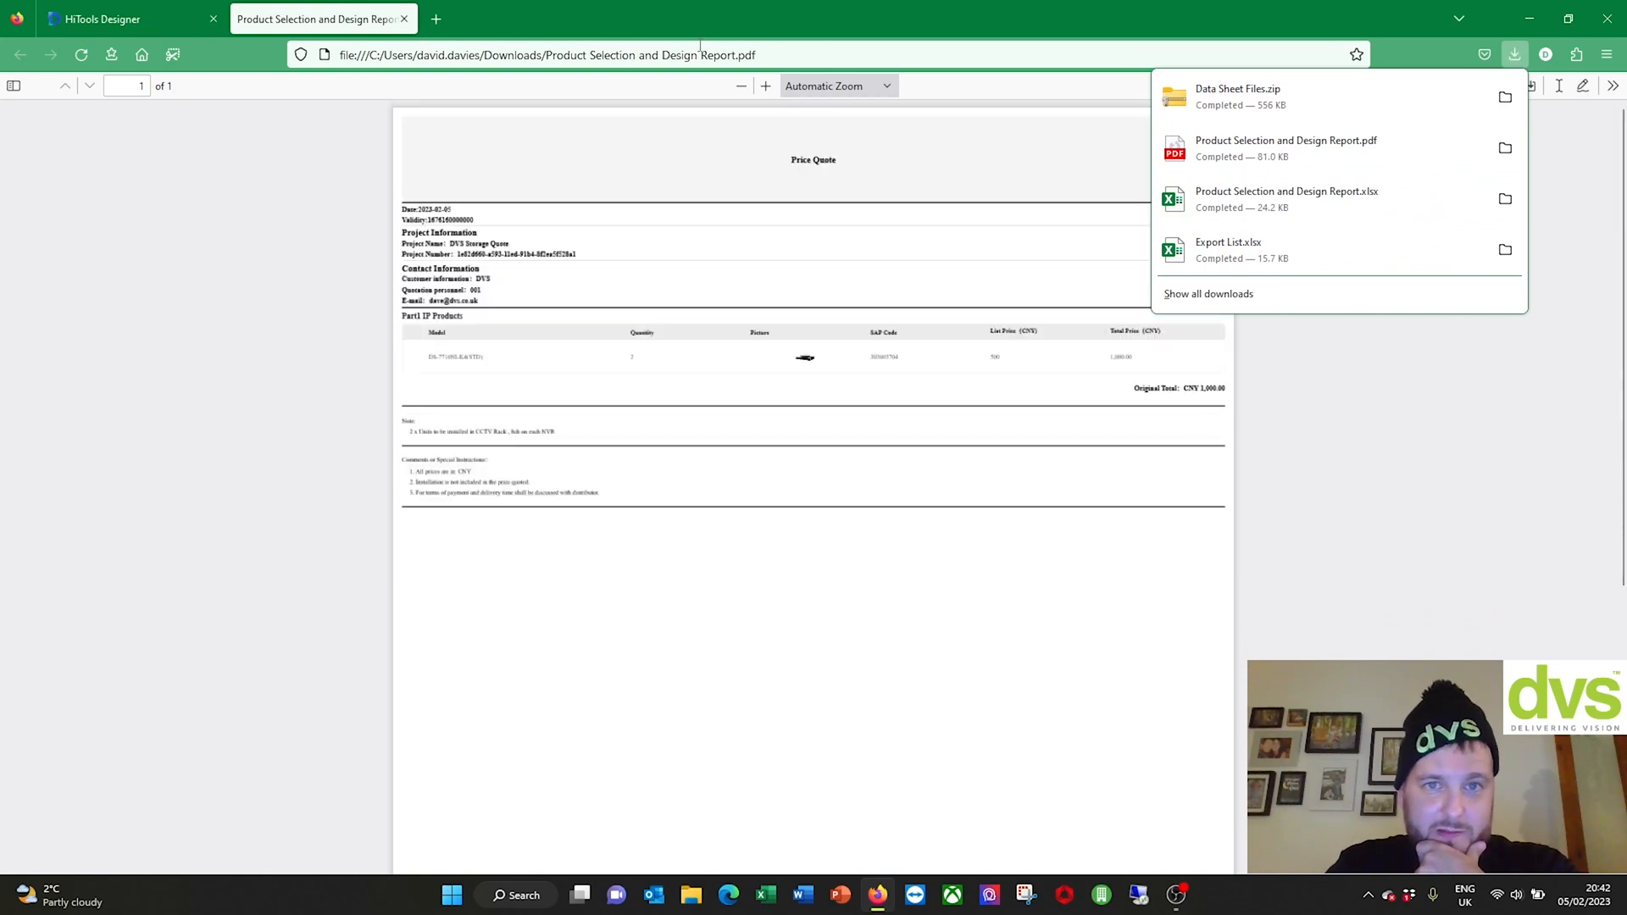
left_click(766, 86)
left_click(766, 85)
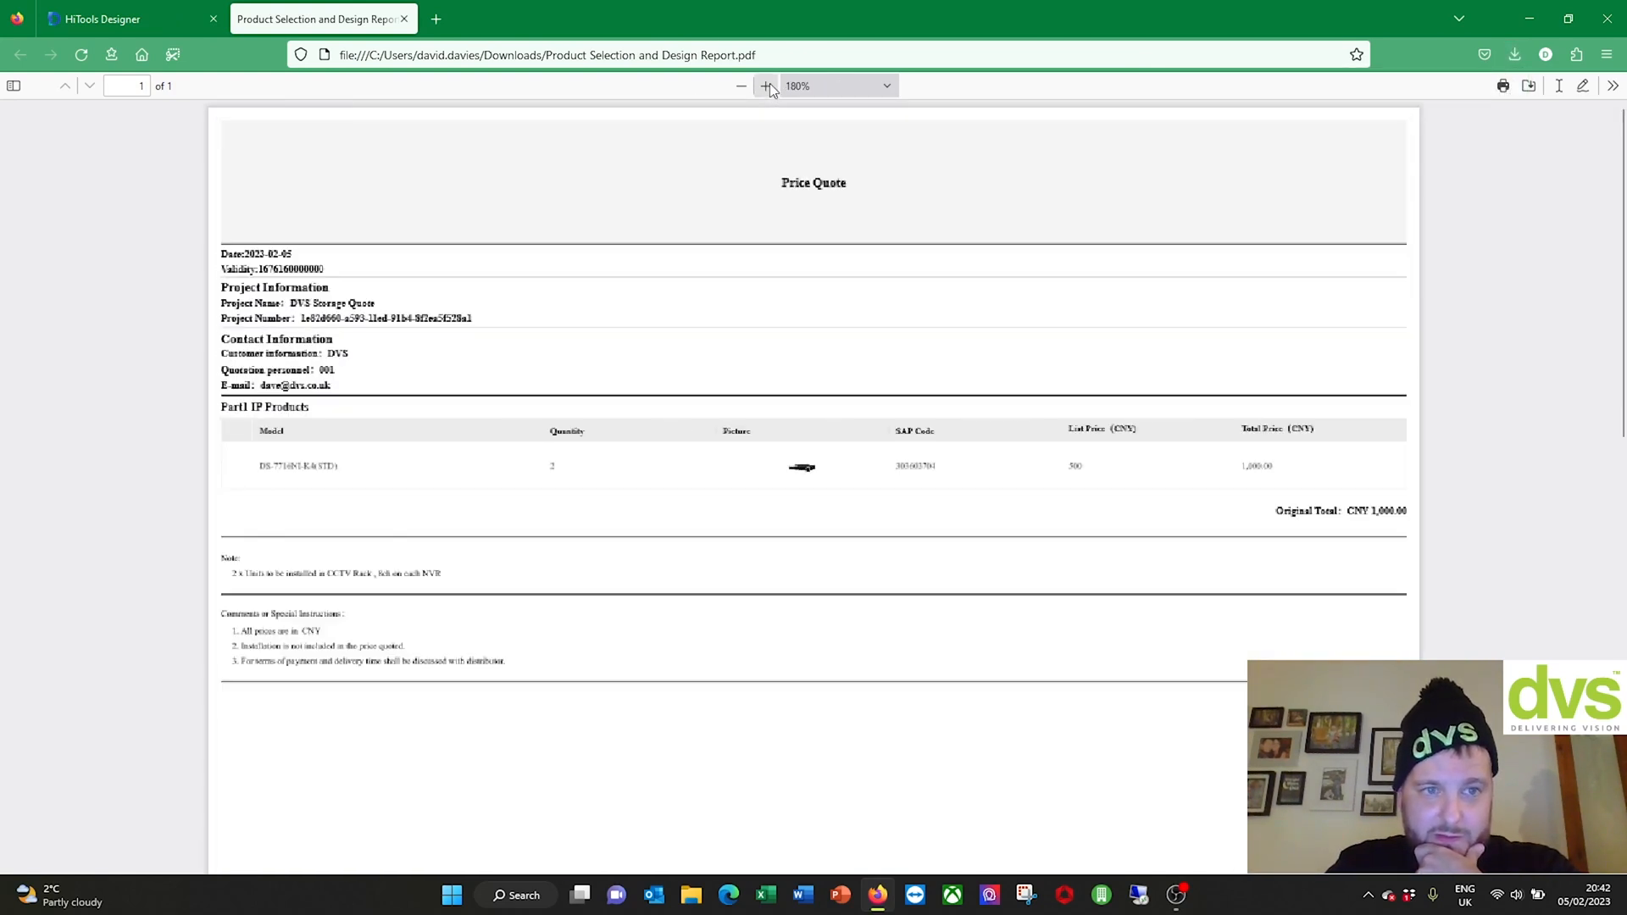
left_click(766, 86)
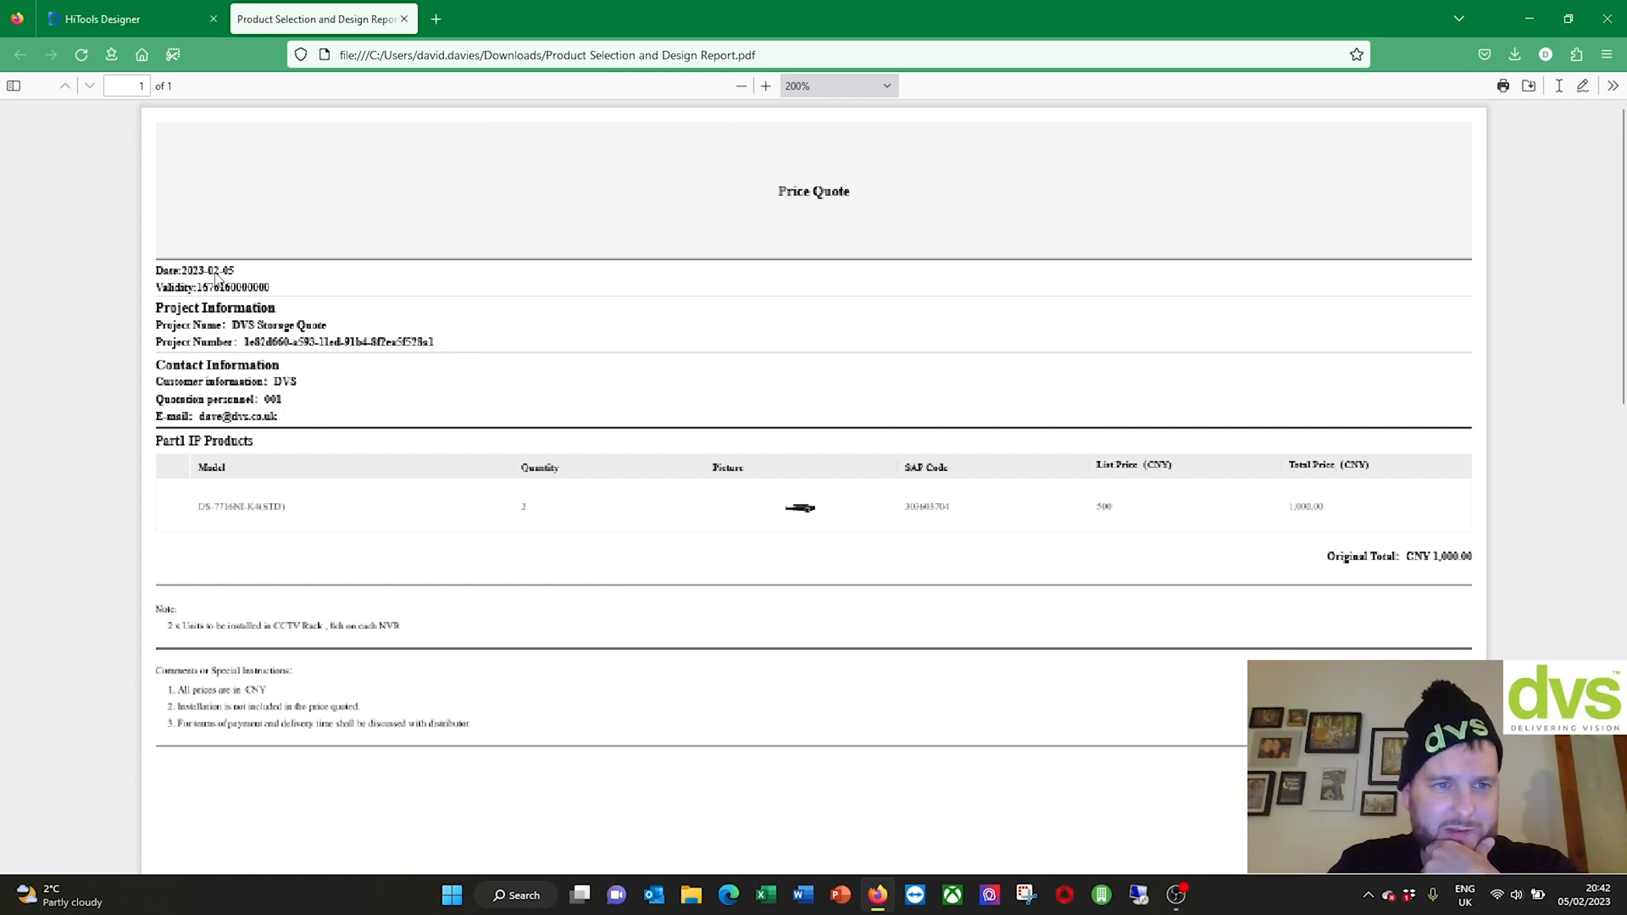
Step: Preview and cancel printing, then open Product Selection and Design Report.xlsx from Downloads
left_click(1504, 86)
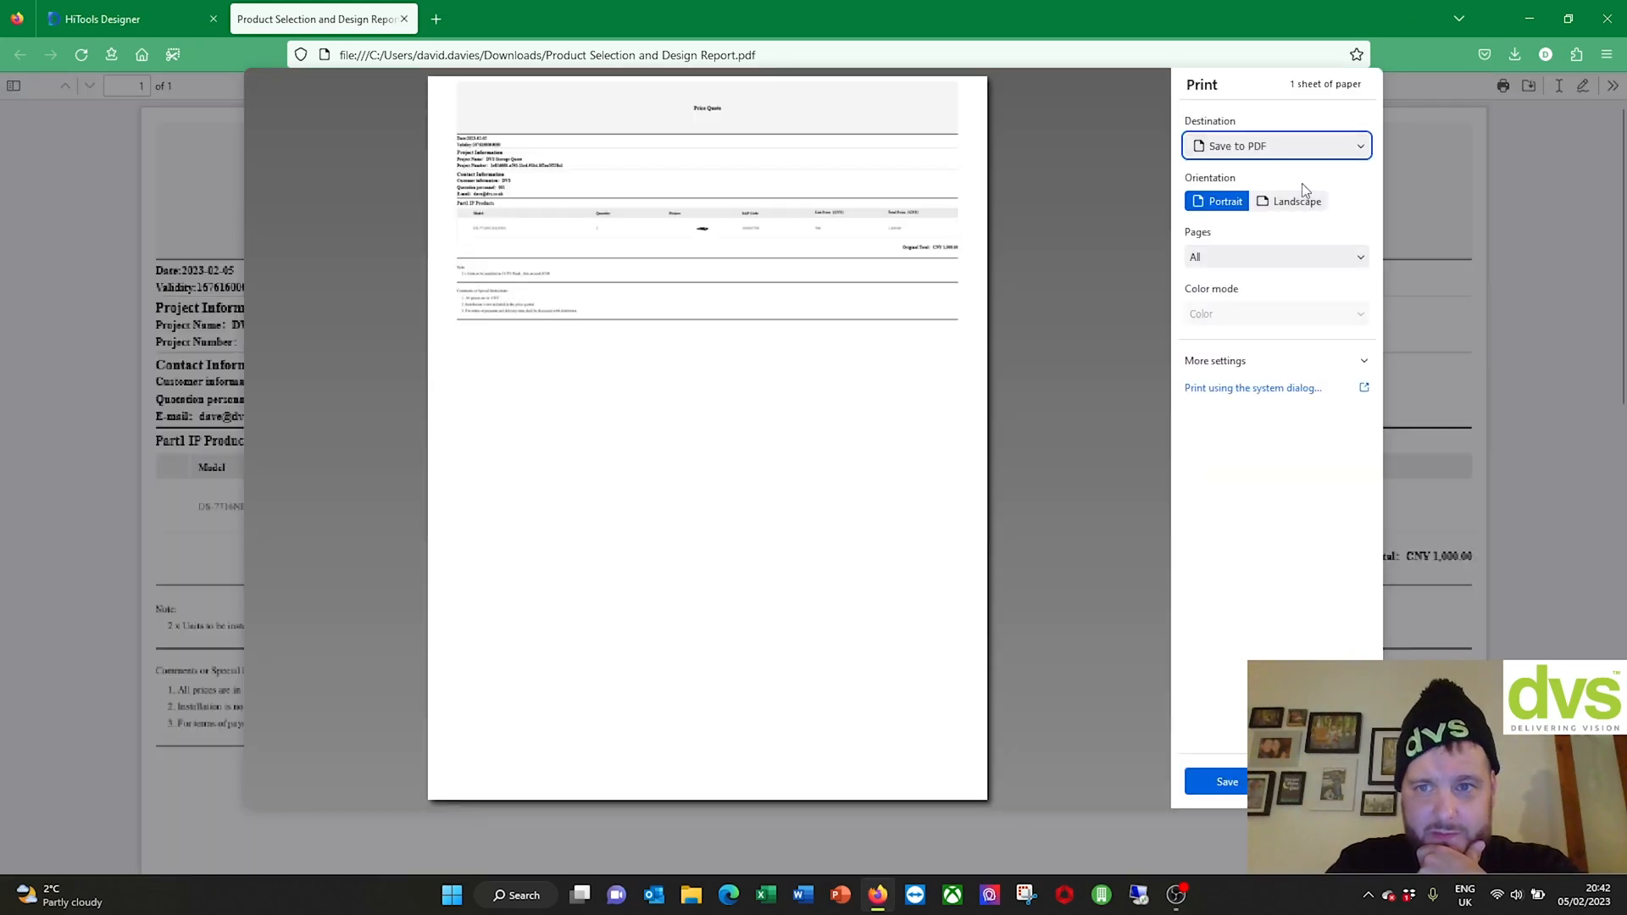
key("Escape")
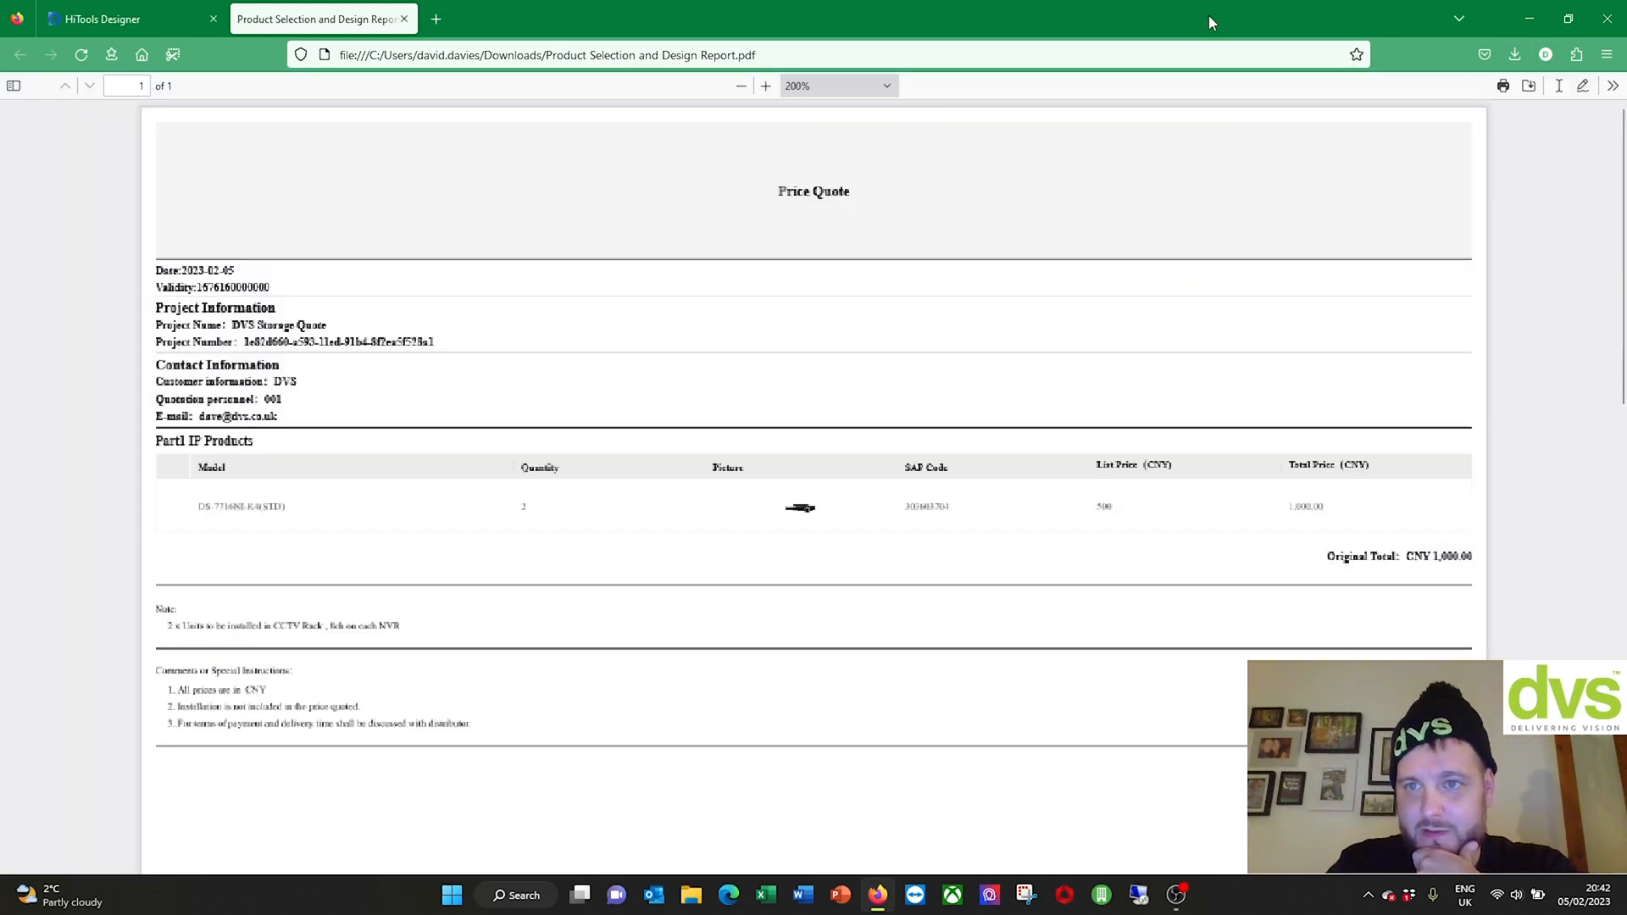
left_click(1514, 55)
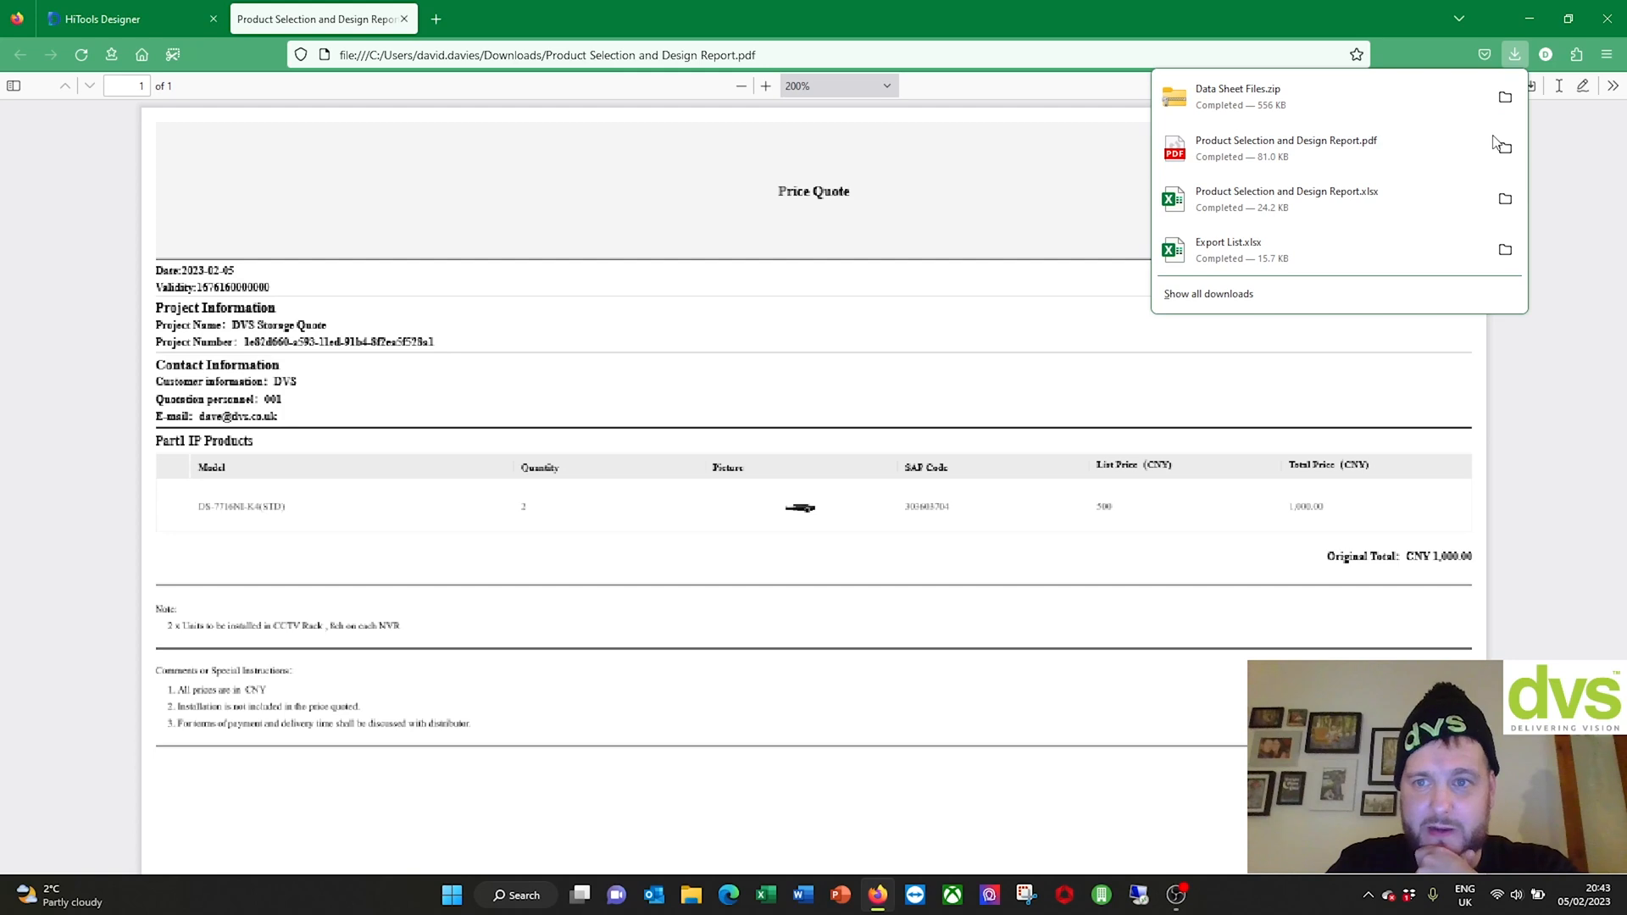
left_click(1397, 193)
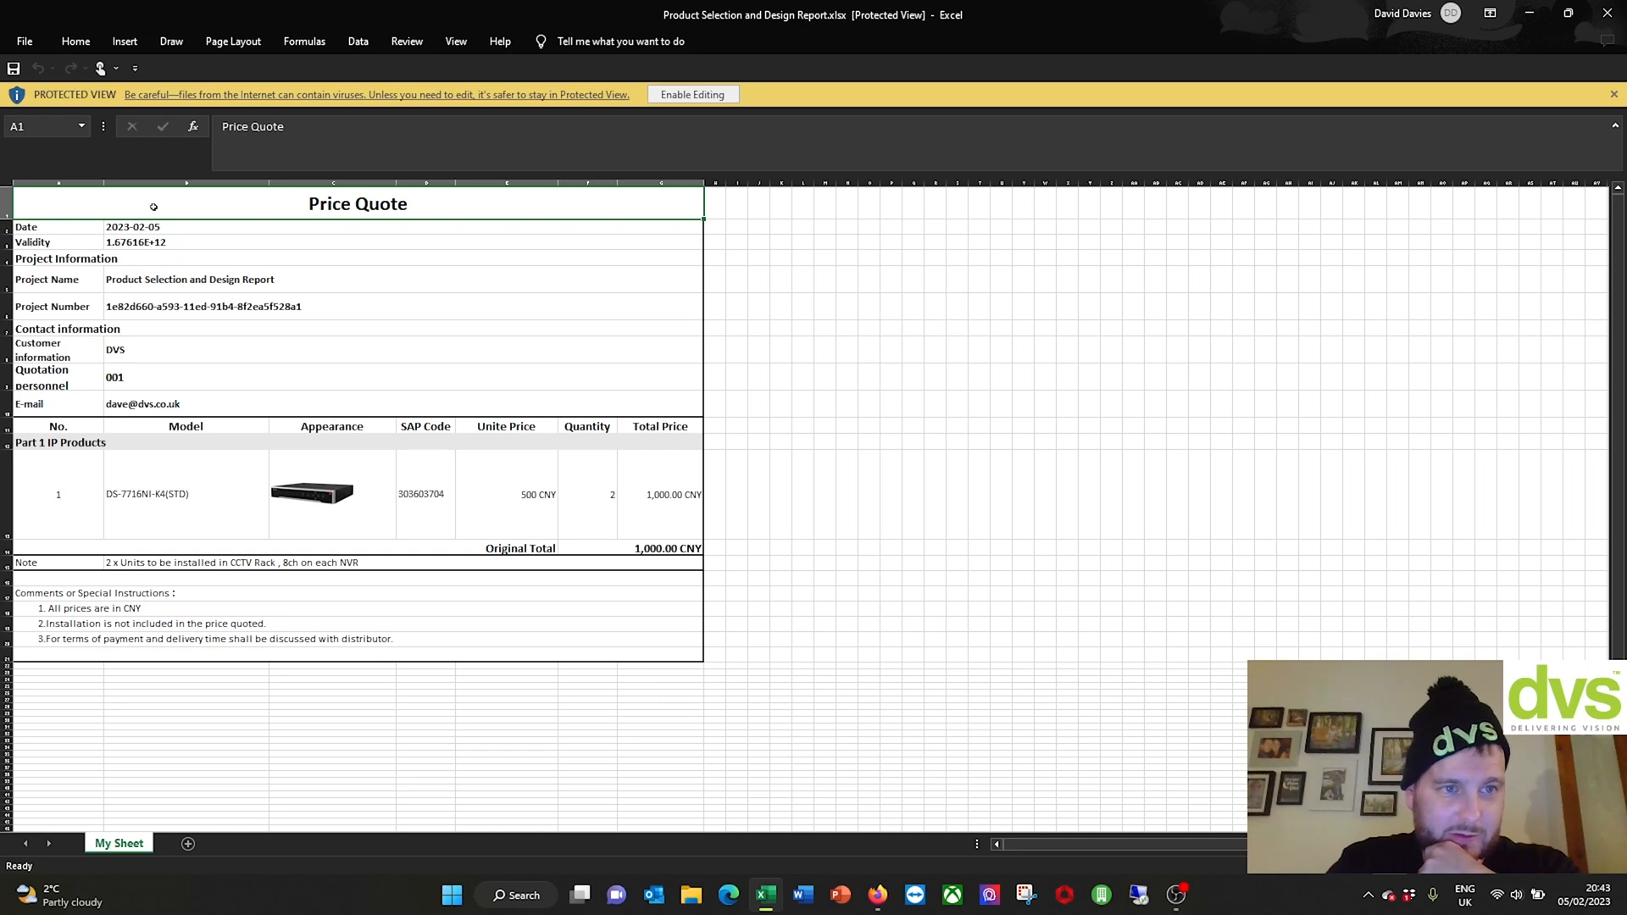
Step: Enable editing on the Price Quote workbook, scroll through its rows, then close Excel
left_click(693, 94)
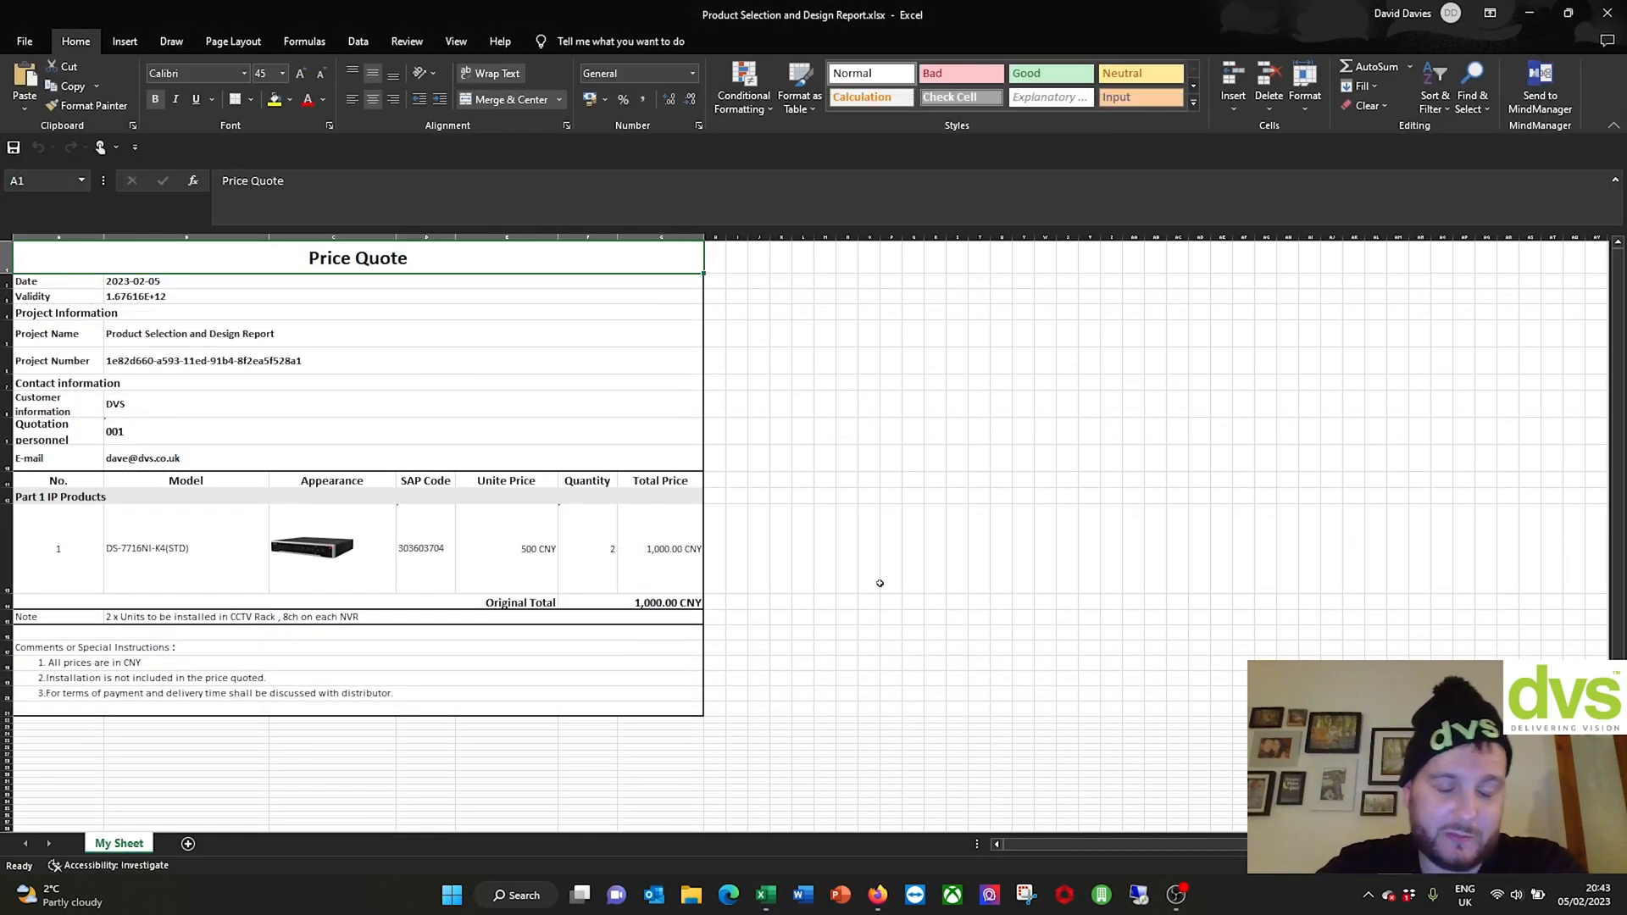
scroll(462, 519, "down", 2)
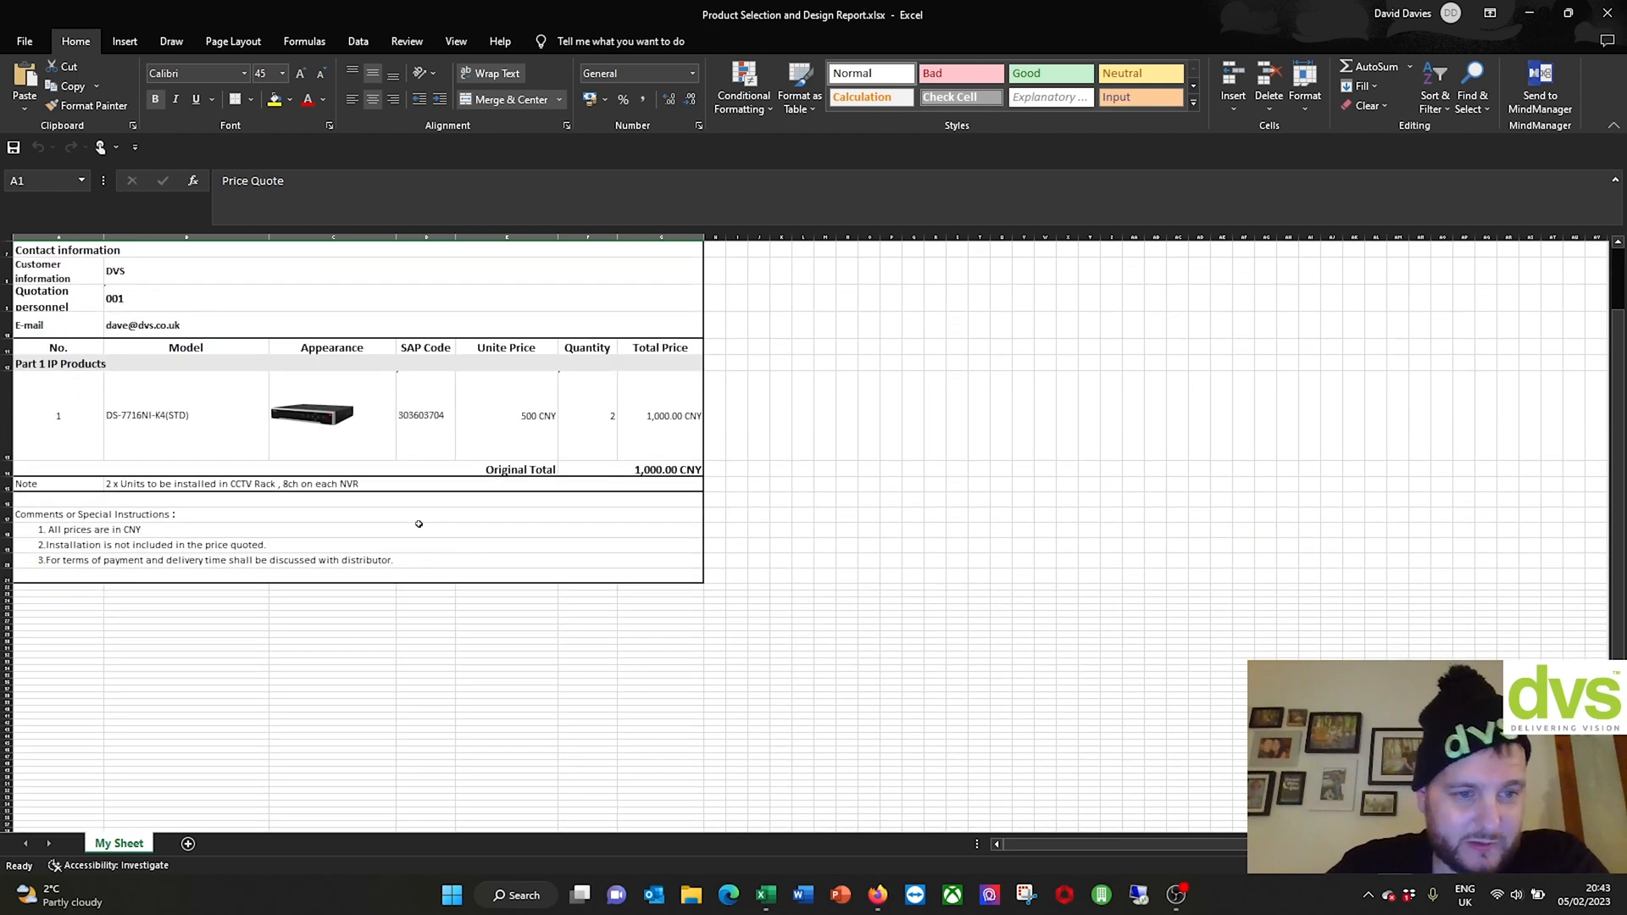
scroll(416, 521, "up", 2)
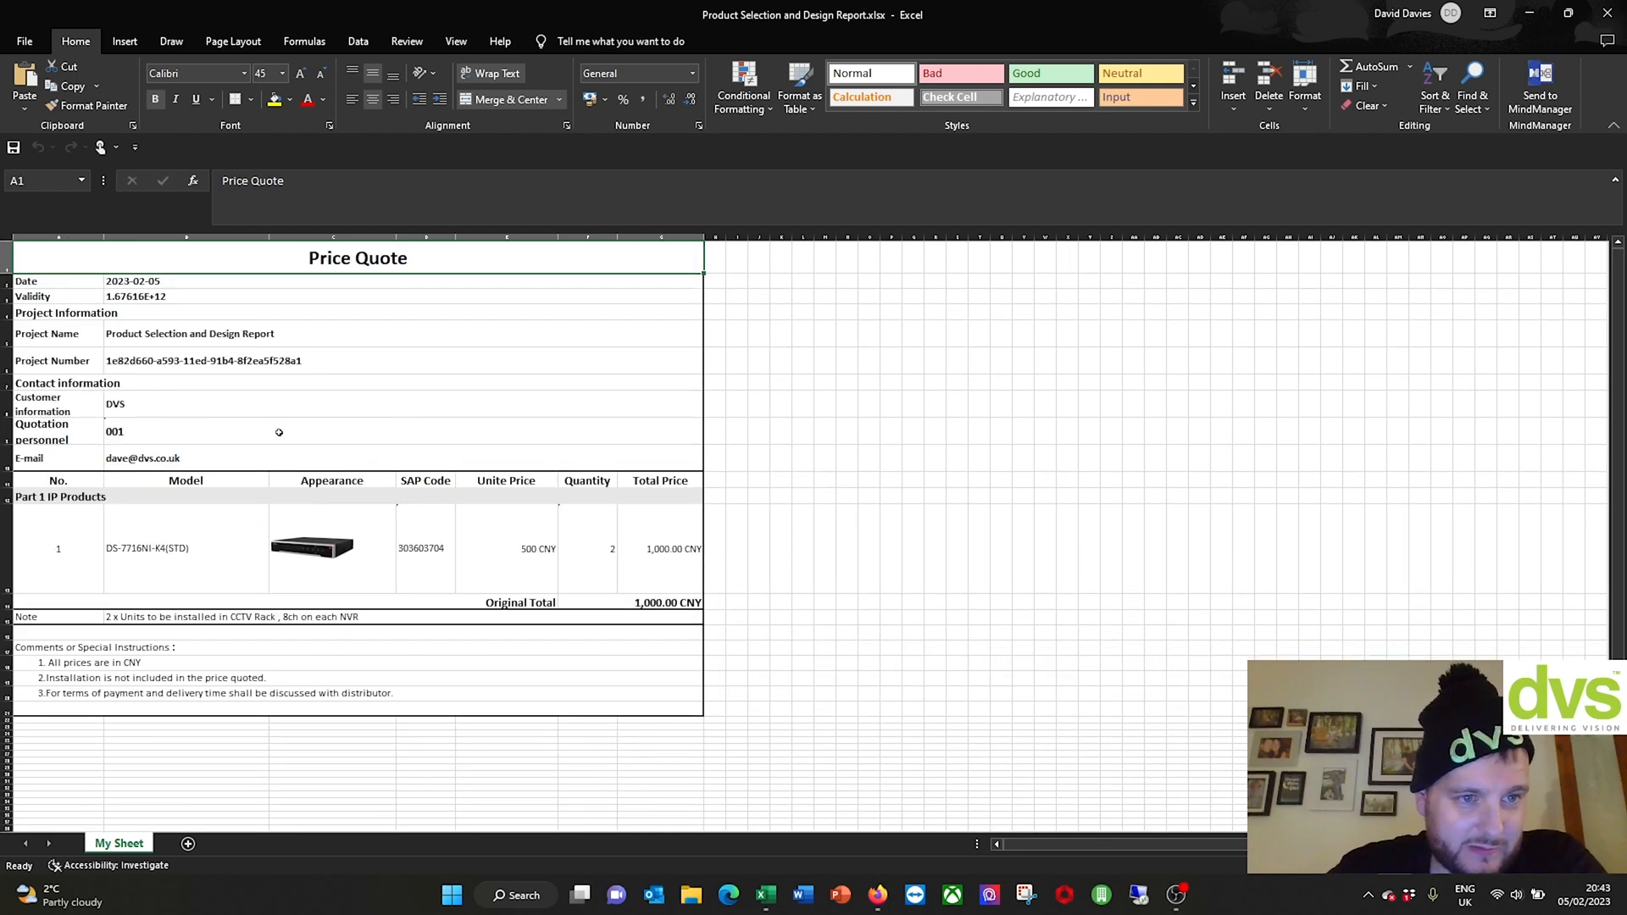
scroll(232, 434, "down", 4)
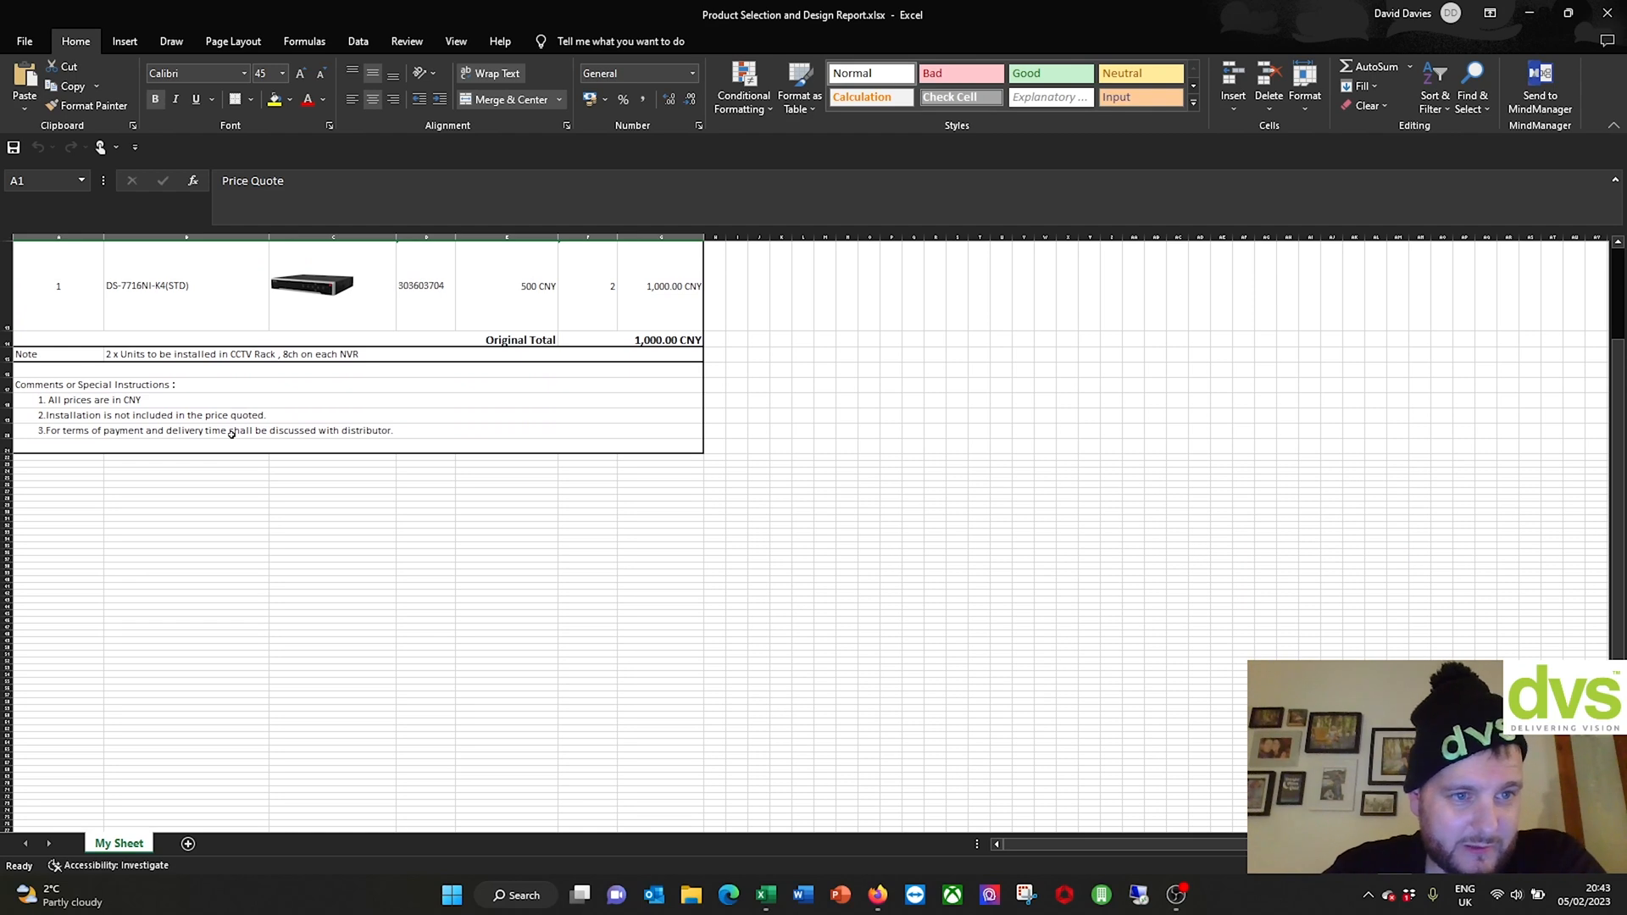
scroll(232, 434, "up", 4)
scroll(231, 435, "down", 2)
scroll(192, 264, "up", 2)
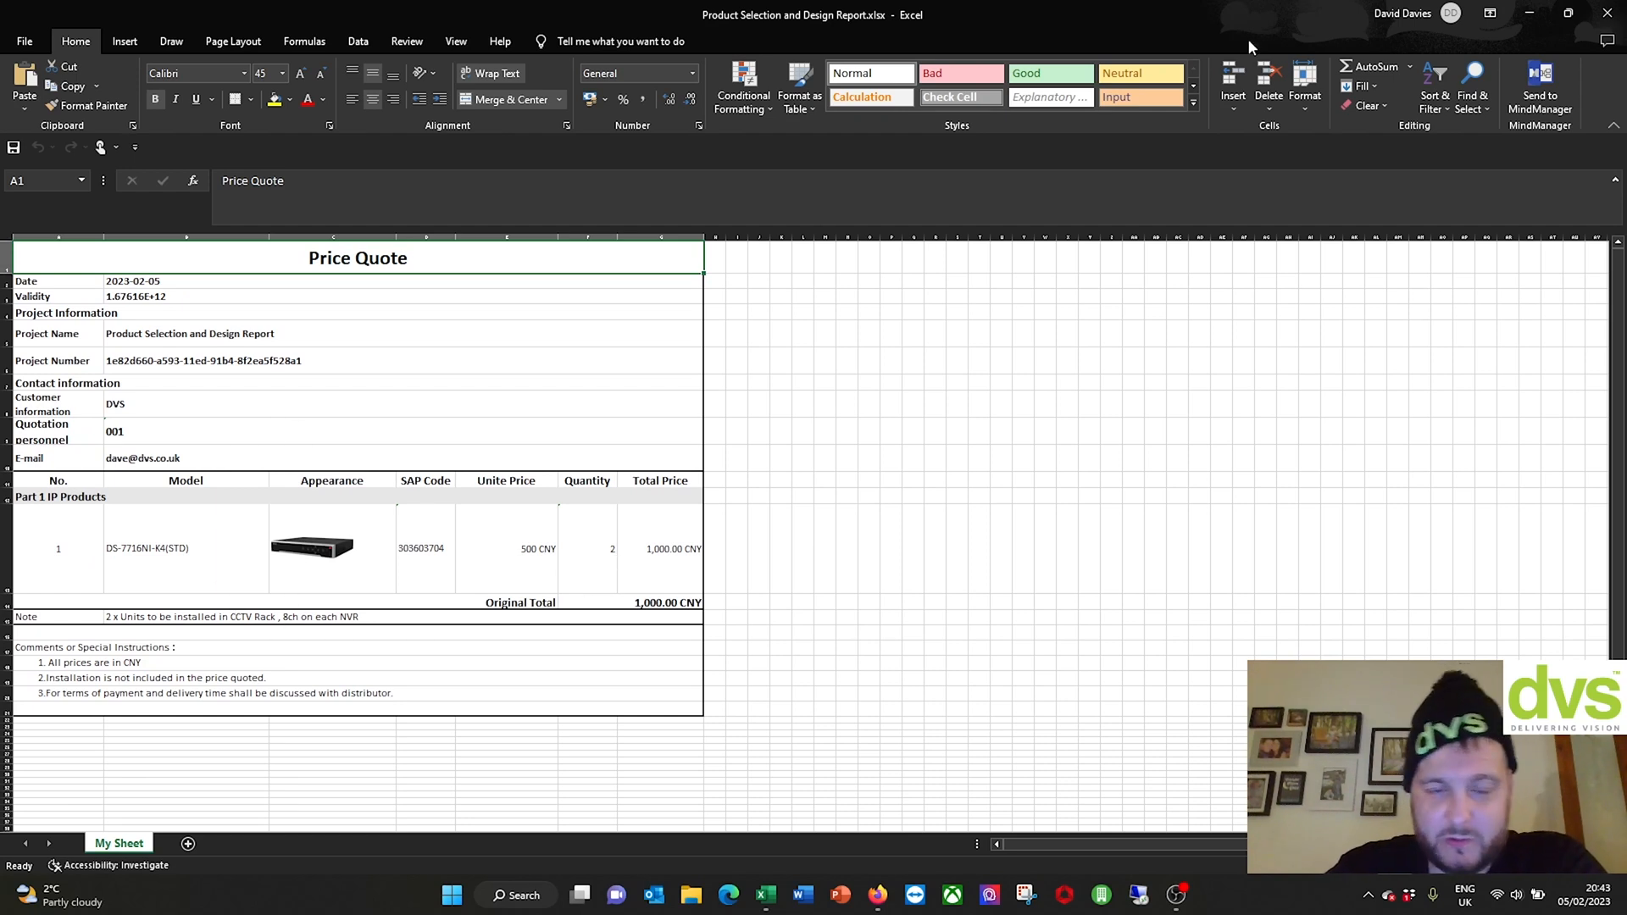
left_click(1607, 13)
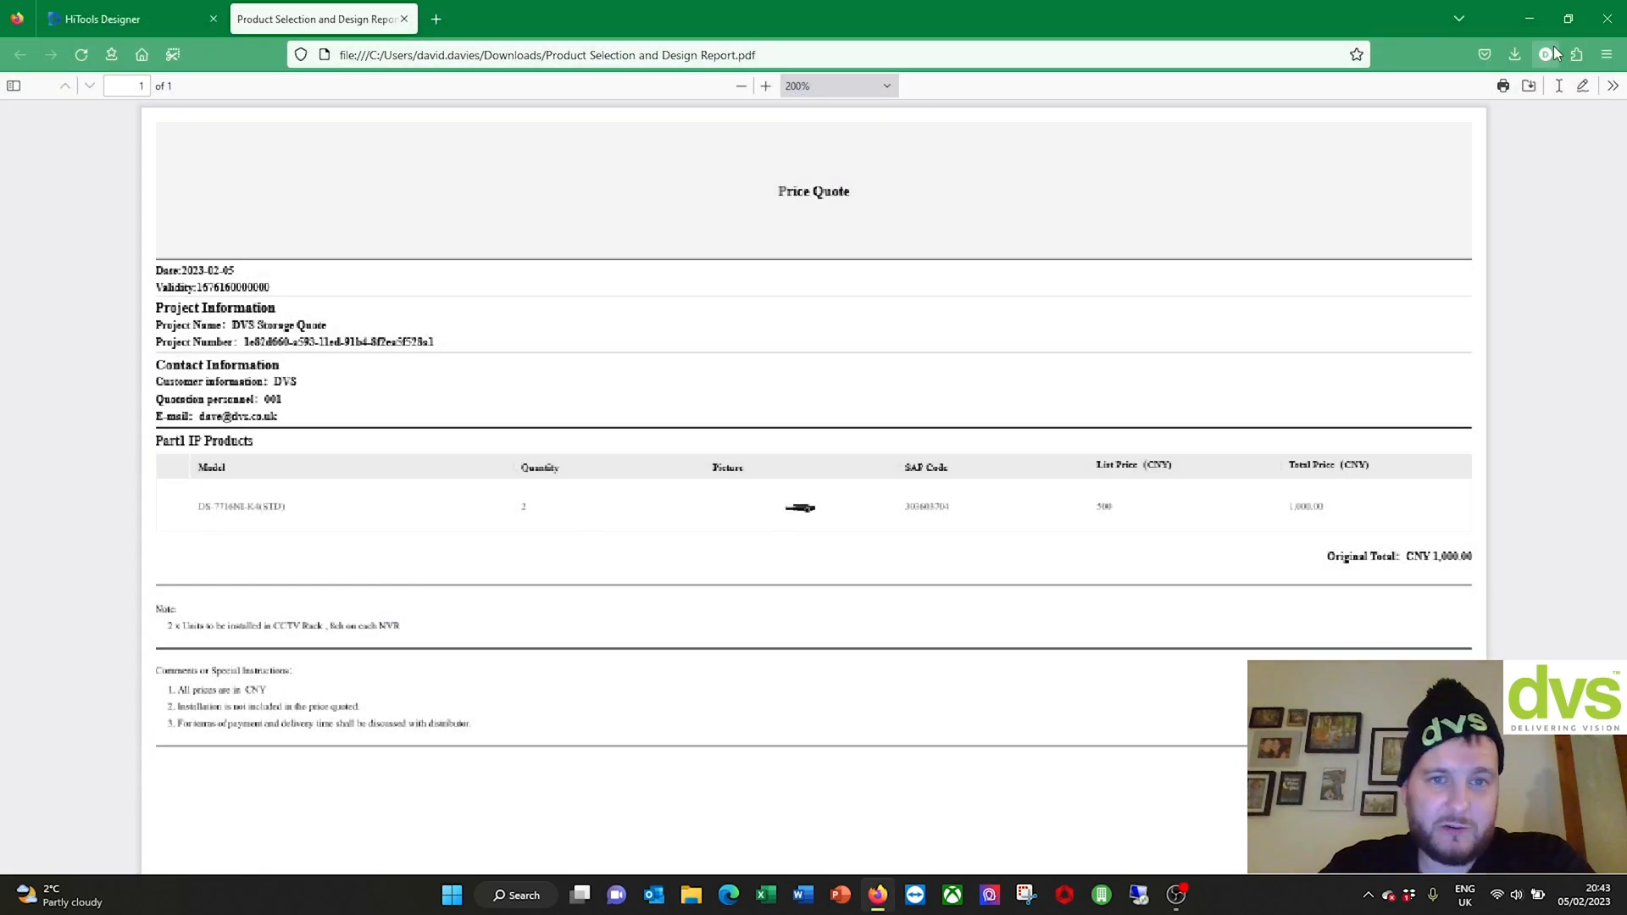
Step: Close the PDF report, return to the home page listing DVS Storage Quote, and start Alarm Selection
left_click(404, 19)
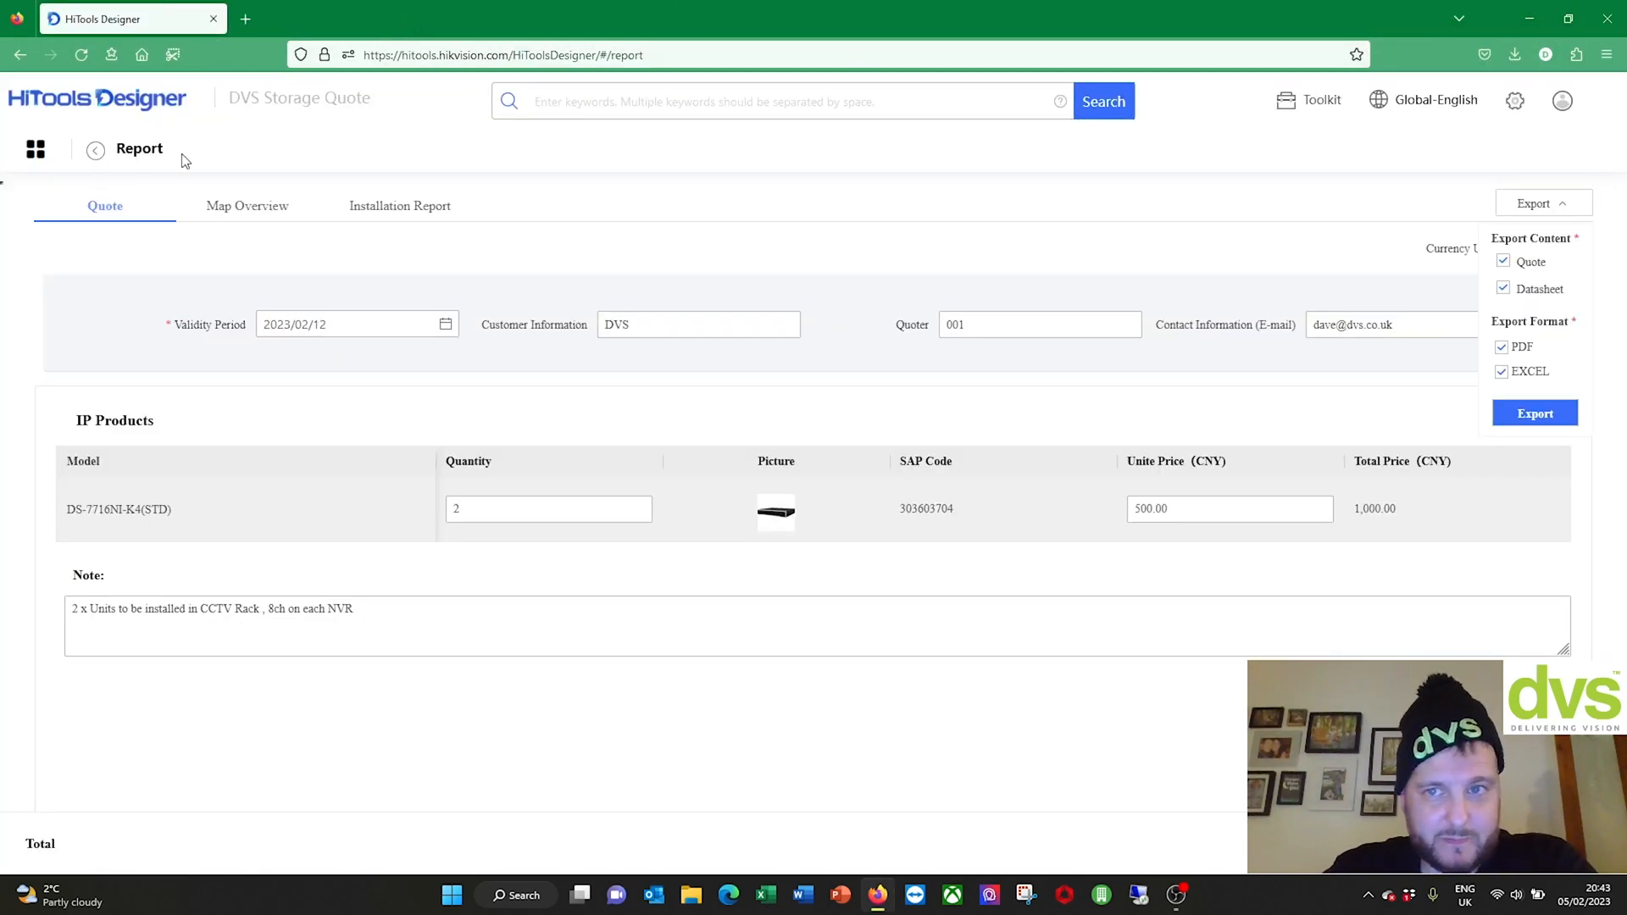
left_click(95, 152)
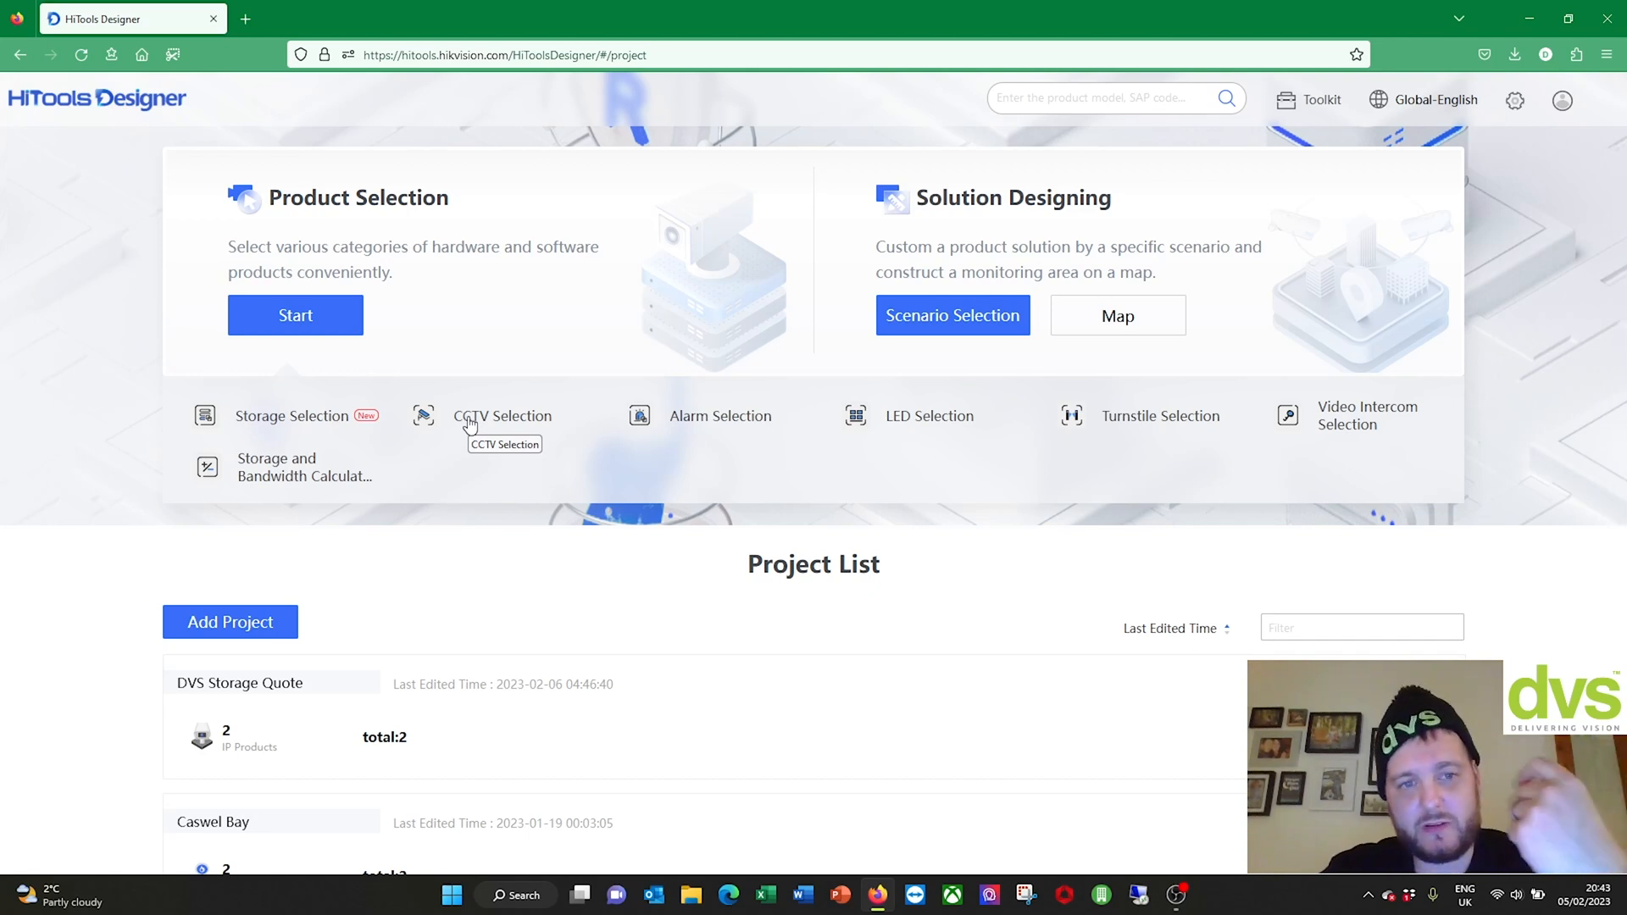
left_click(669, 419)
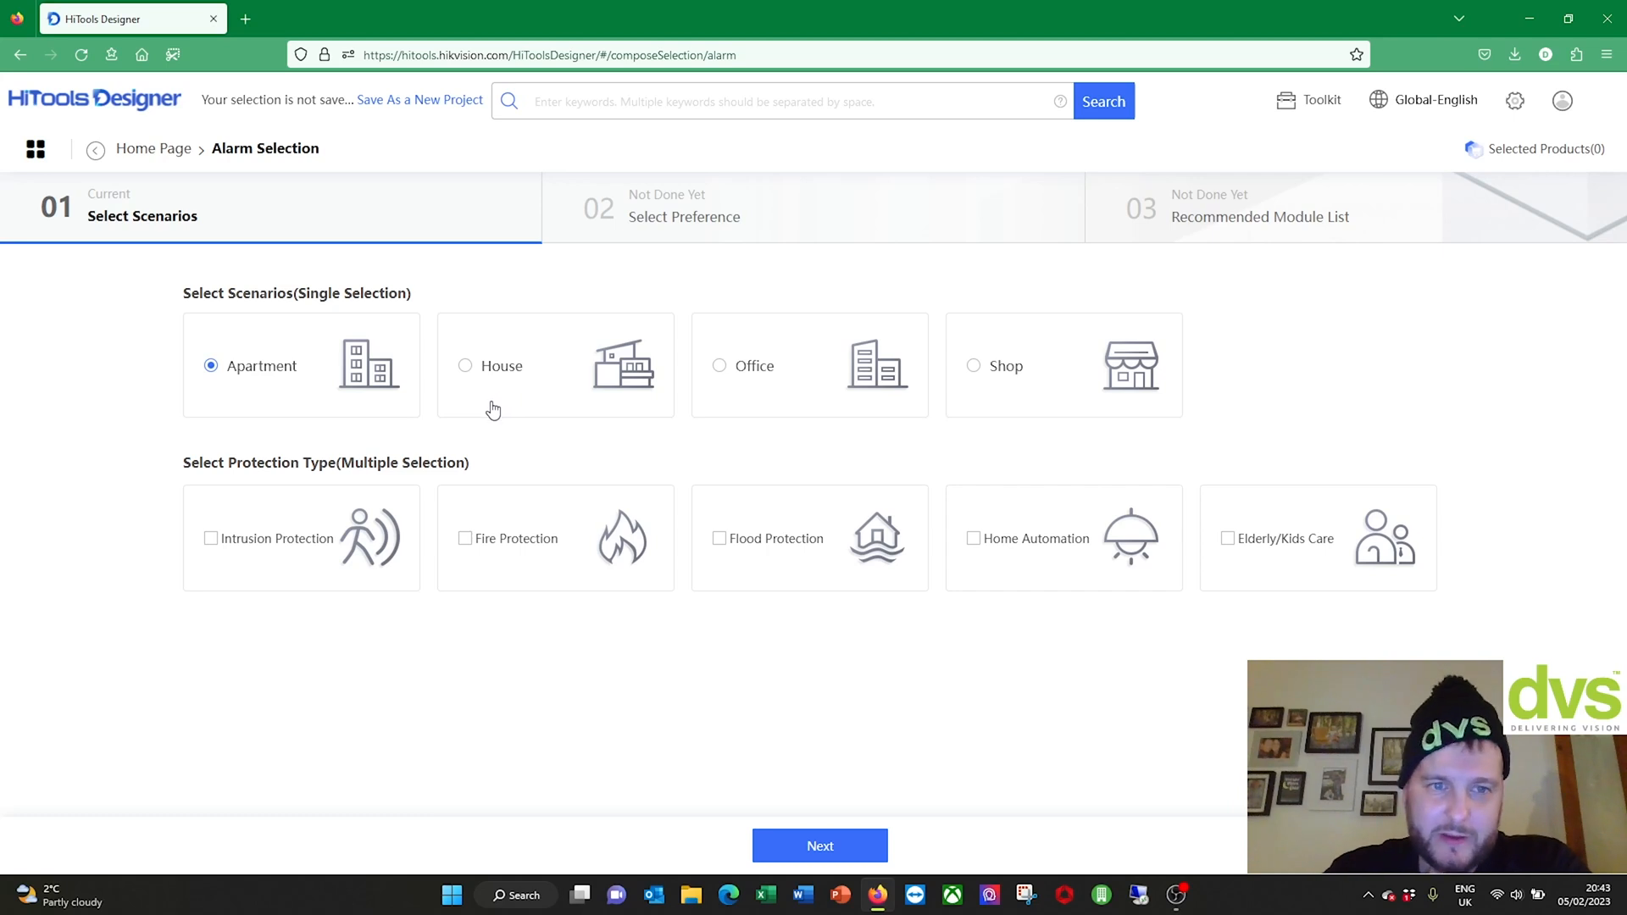
Step: Choose House with Intrusion Protection, advance to Select Preference, then go back to the Home Page
left_click(466, 366)
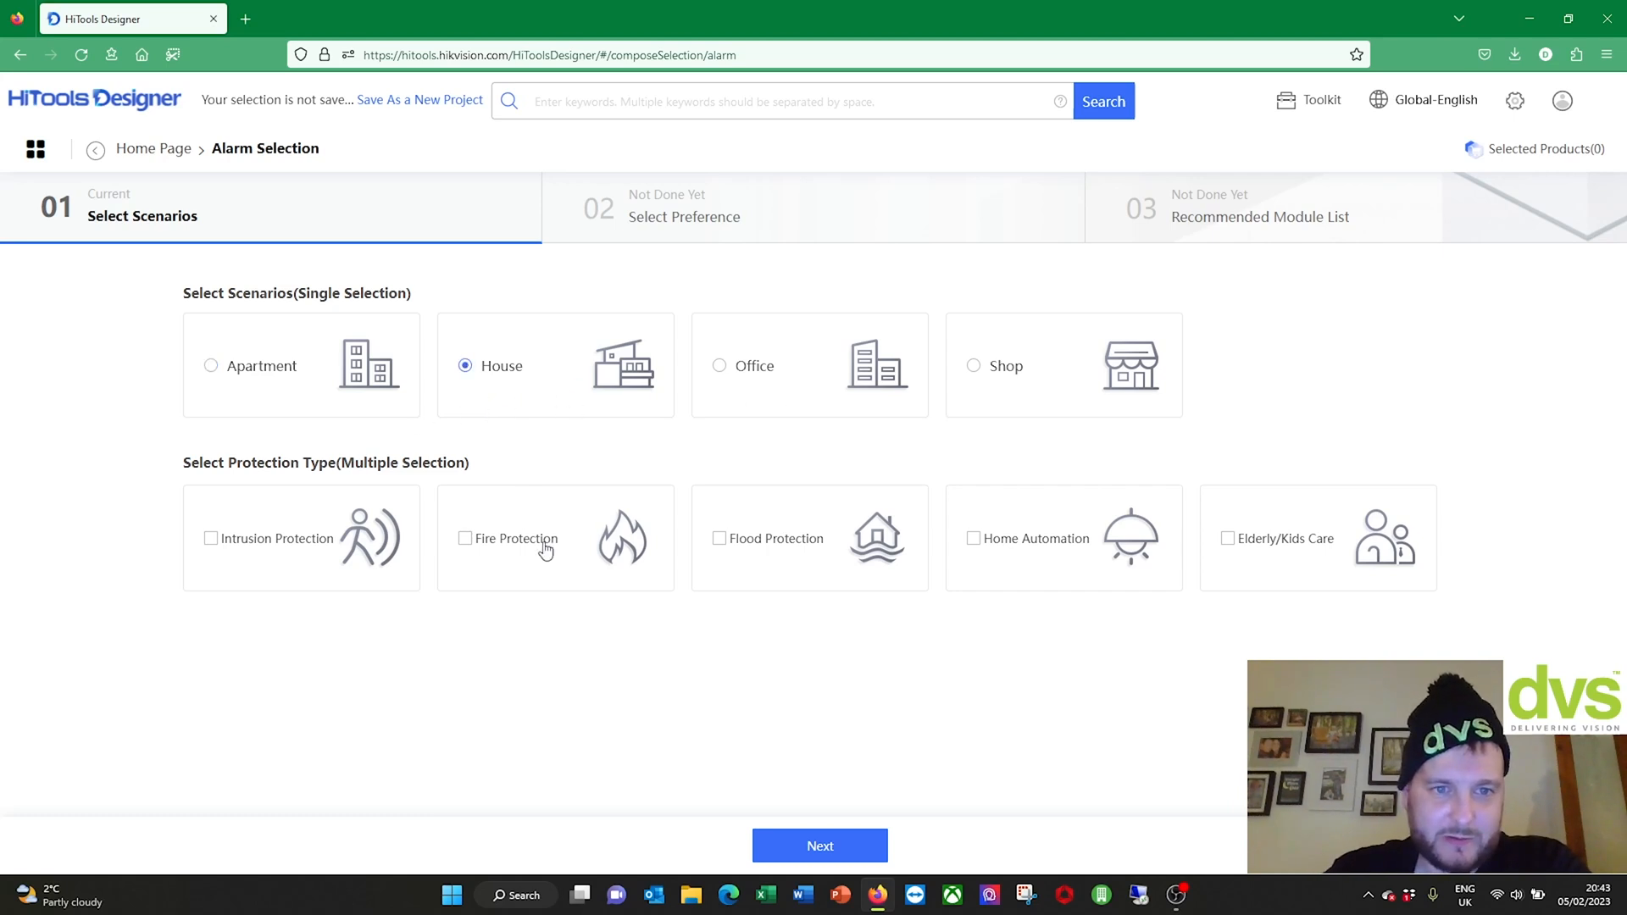
left_click(211, 539)
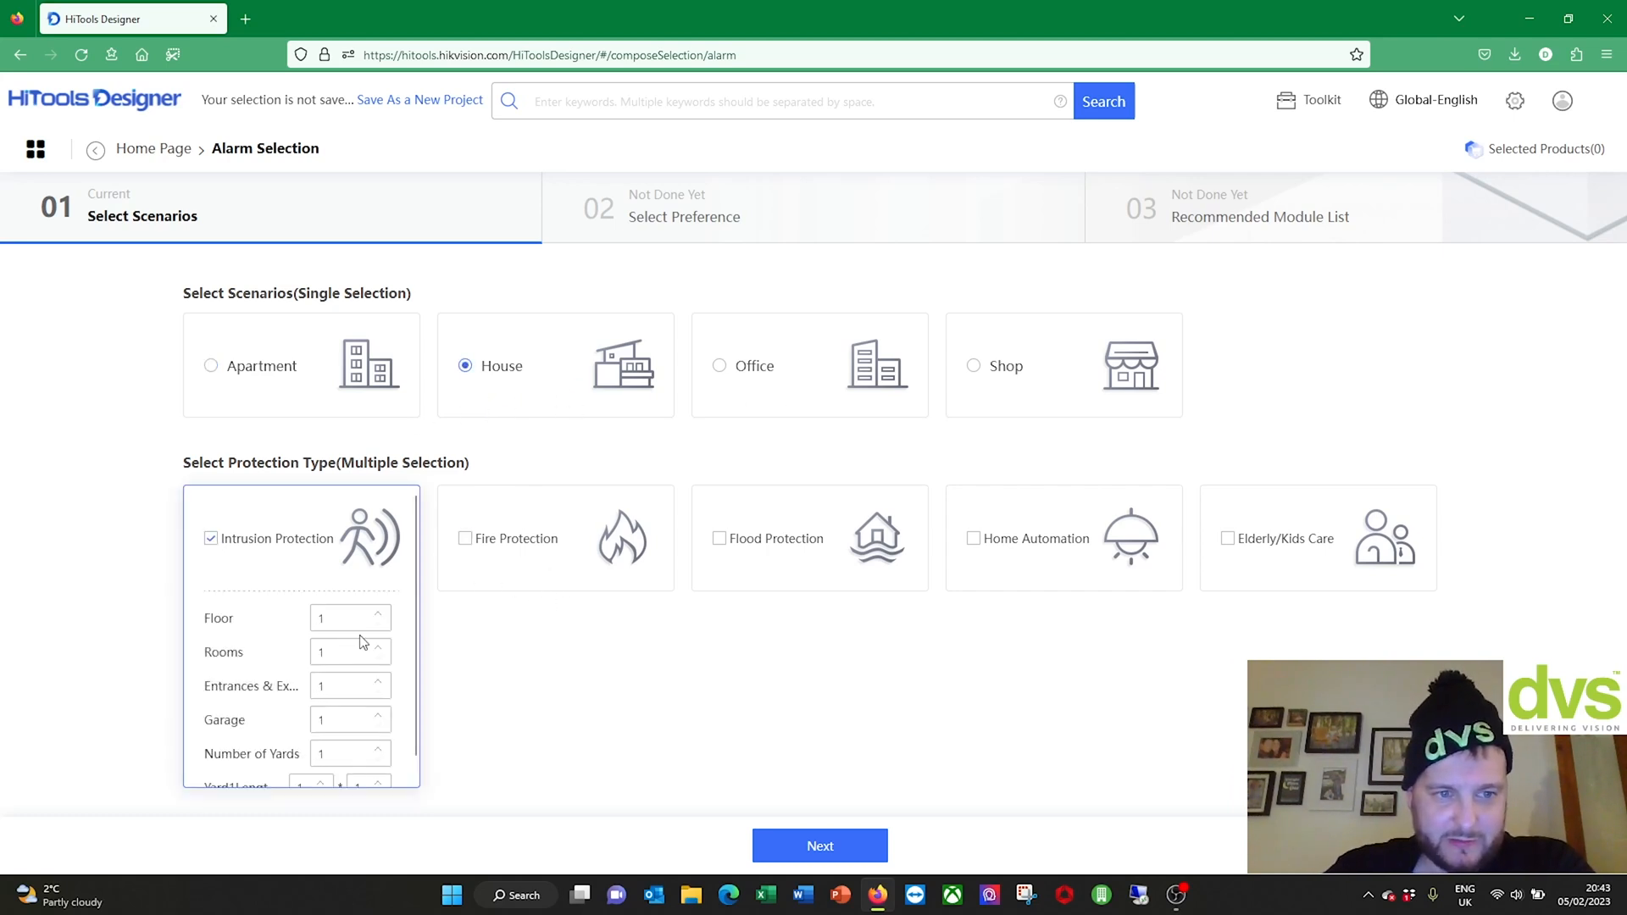
scroll(369, 673, "down", 1)
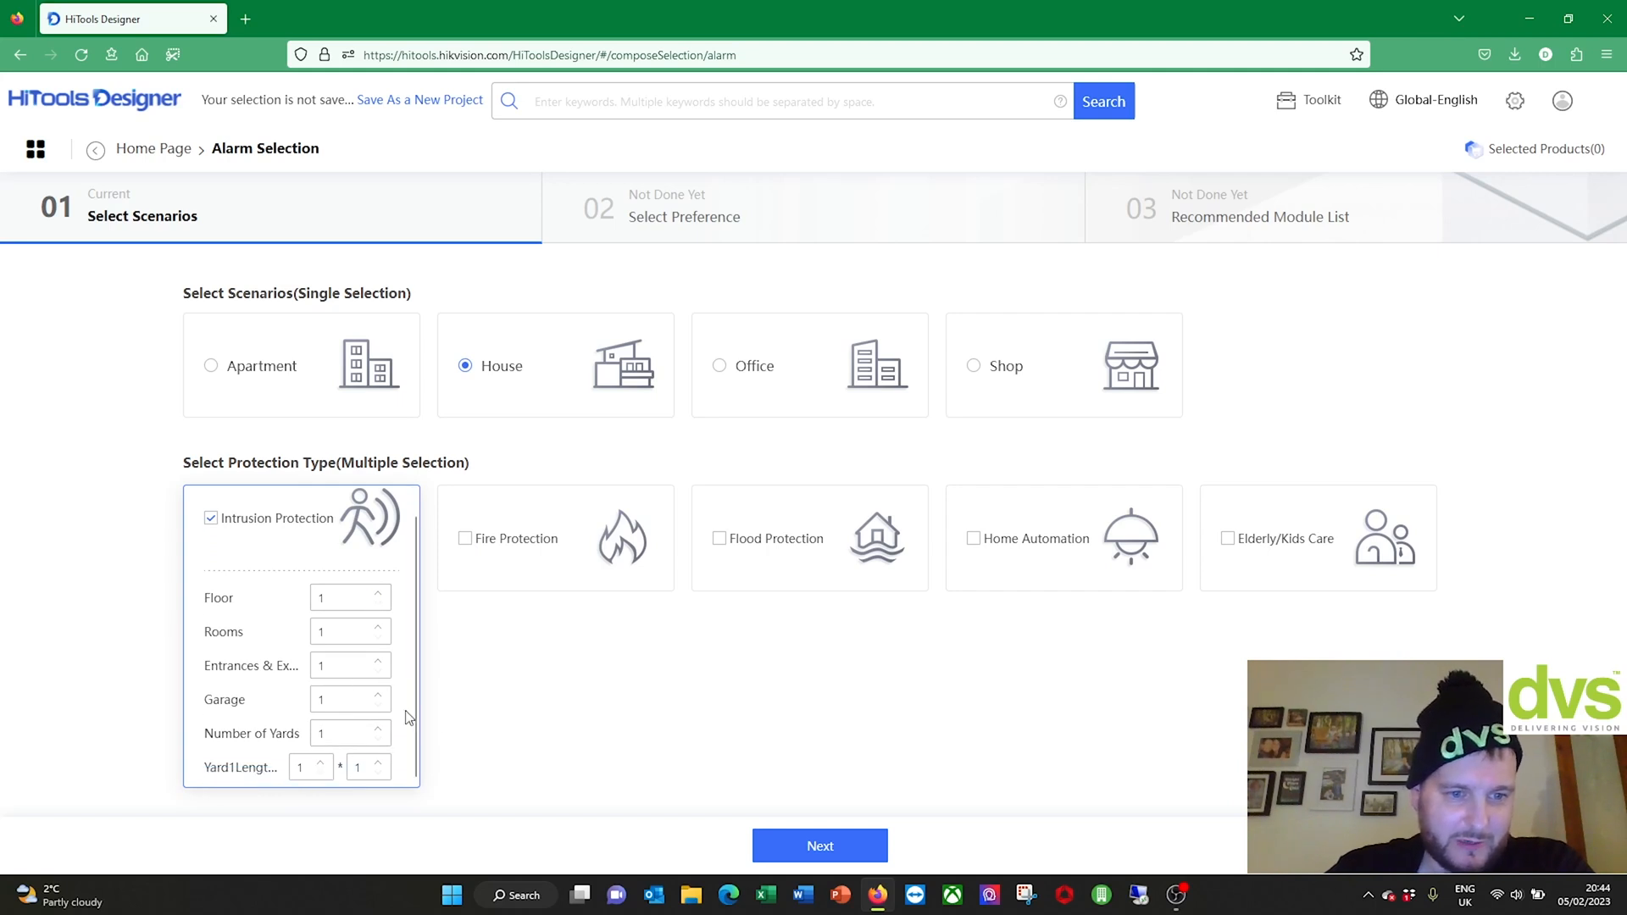
left_click(858, 853)
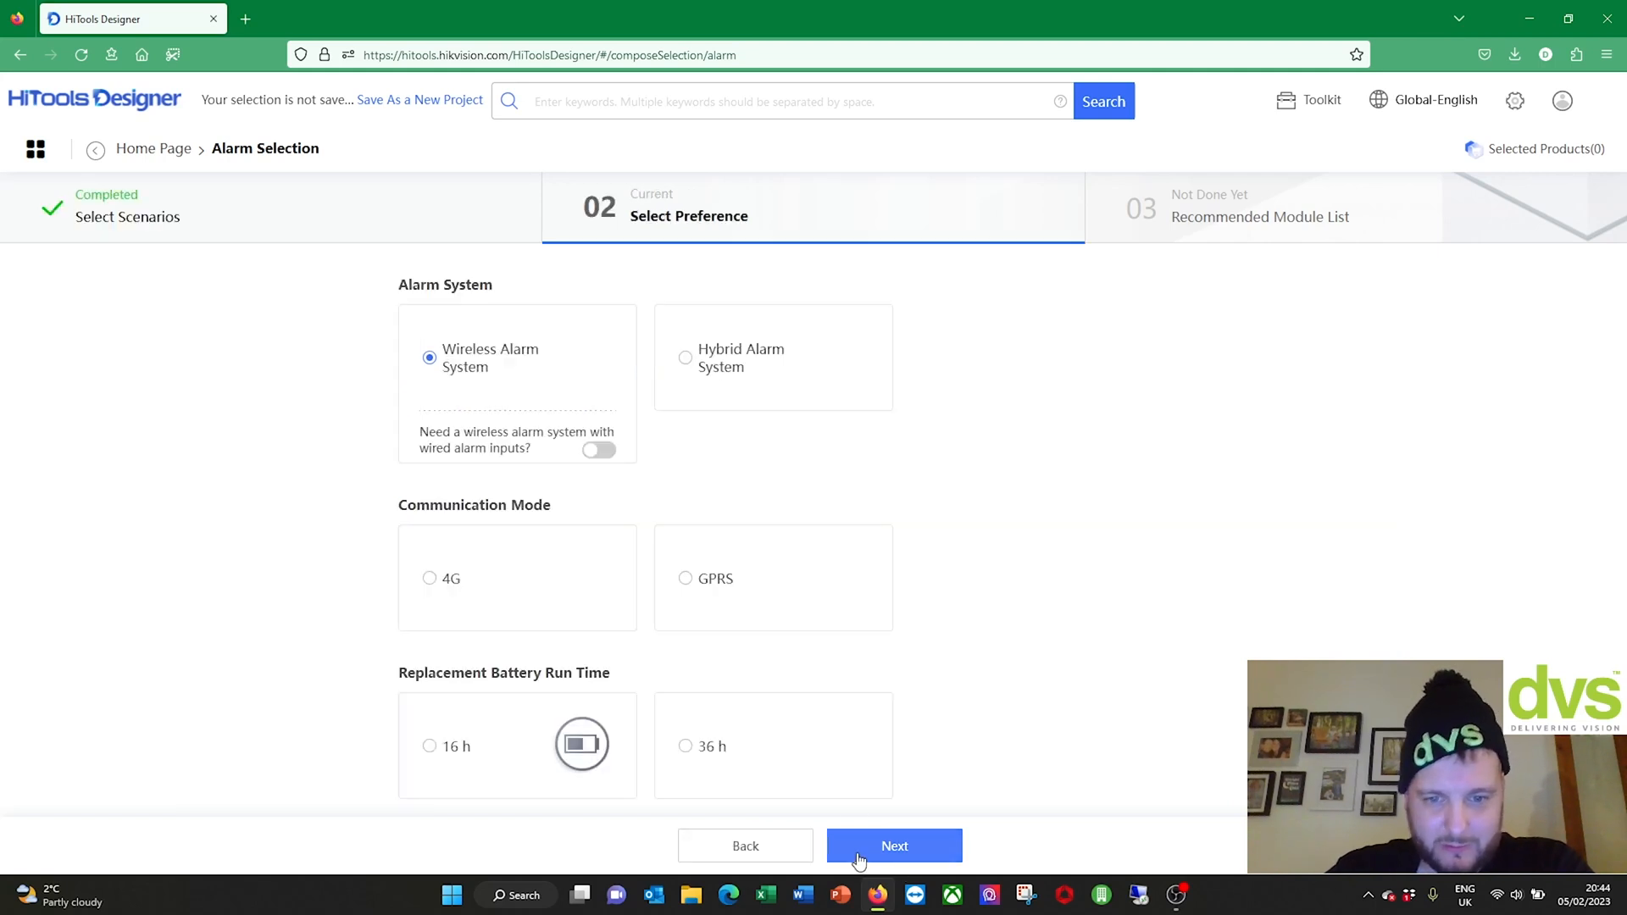
left_click(918, 850)
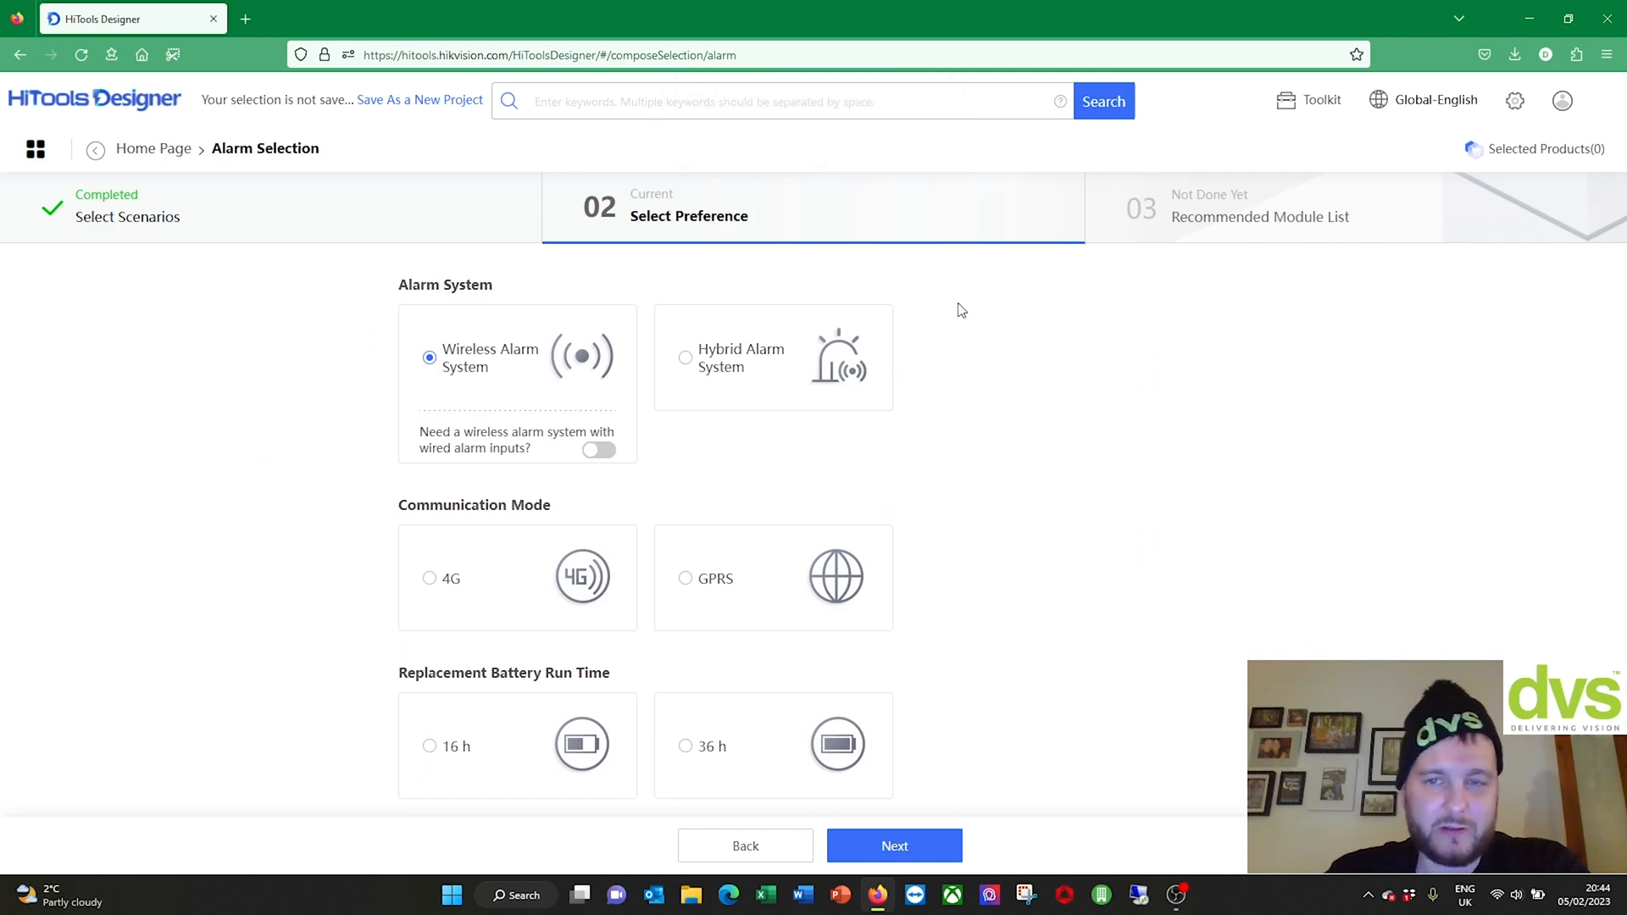
left_click(136, 153)
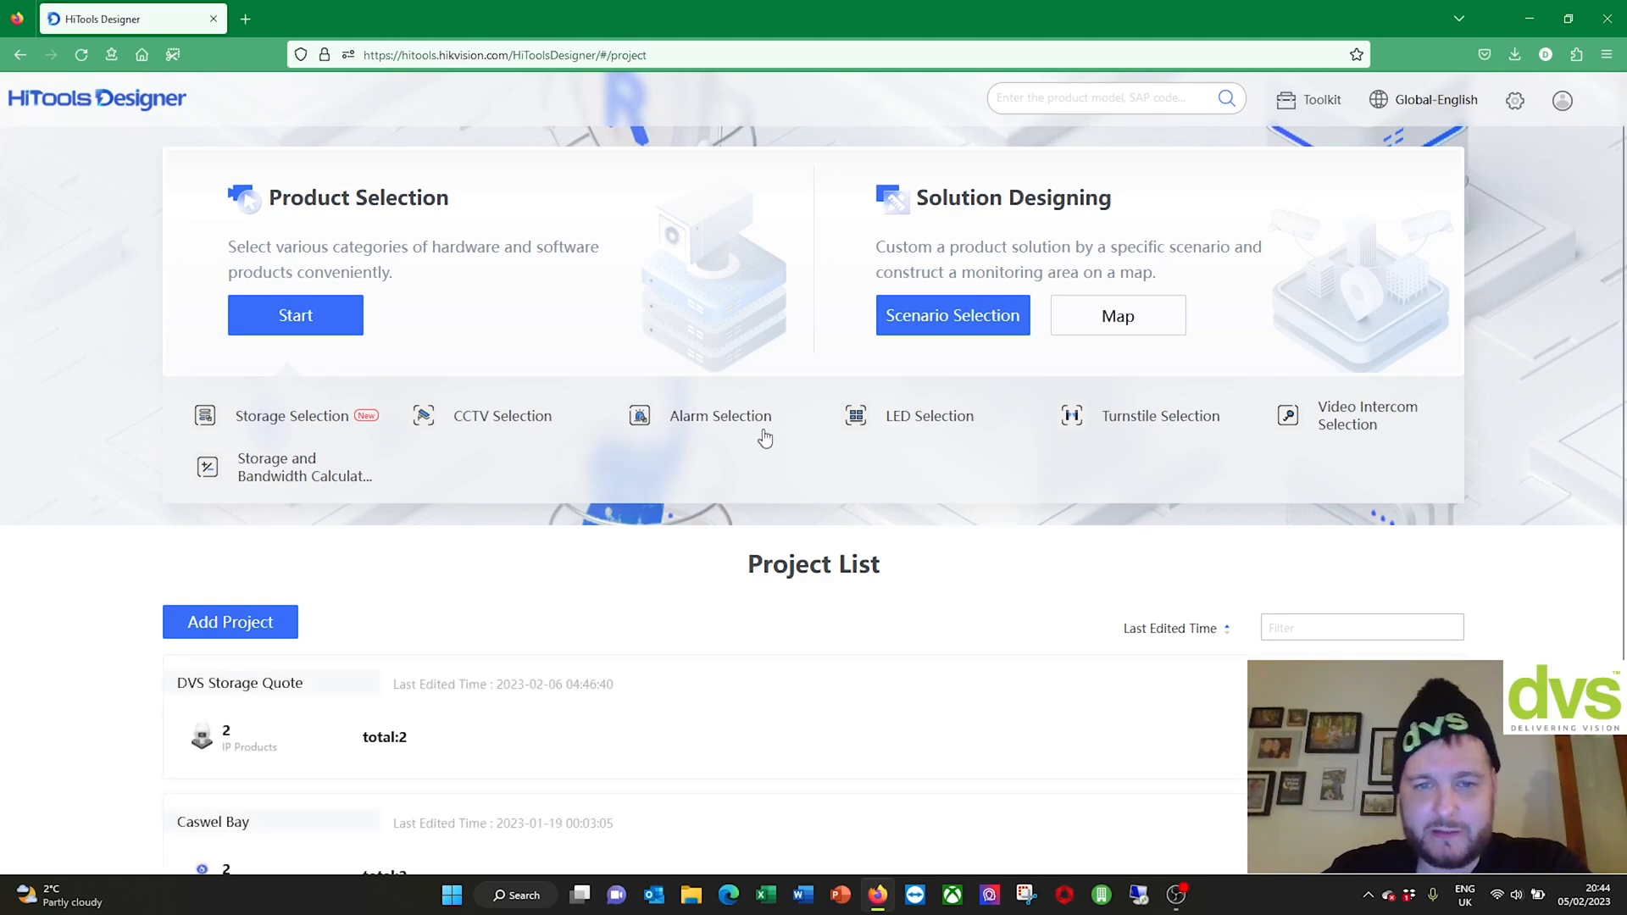
left_click(914, 429)
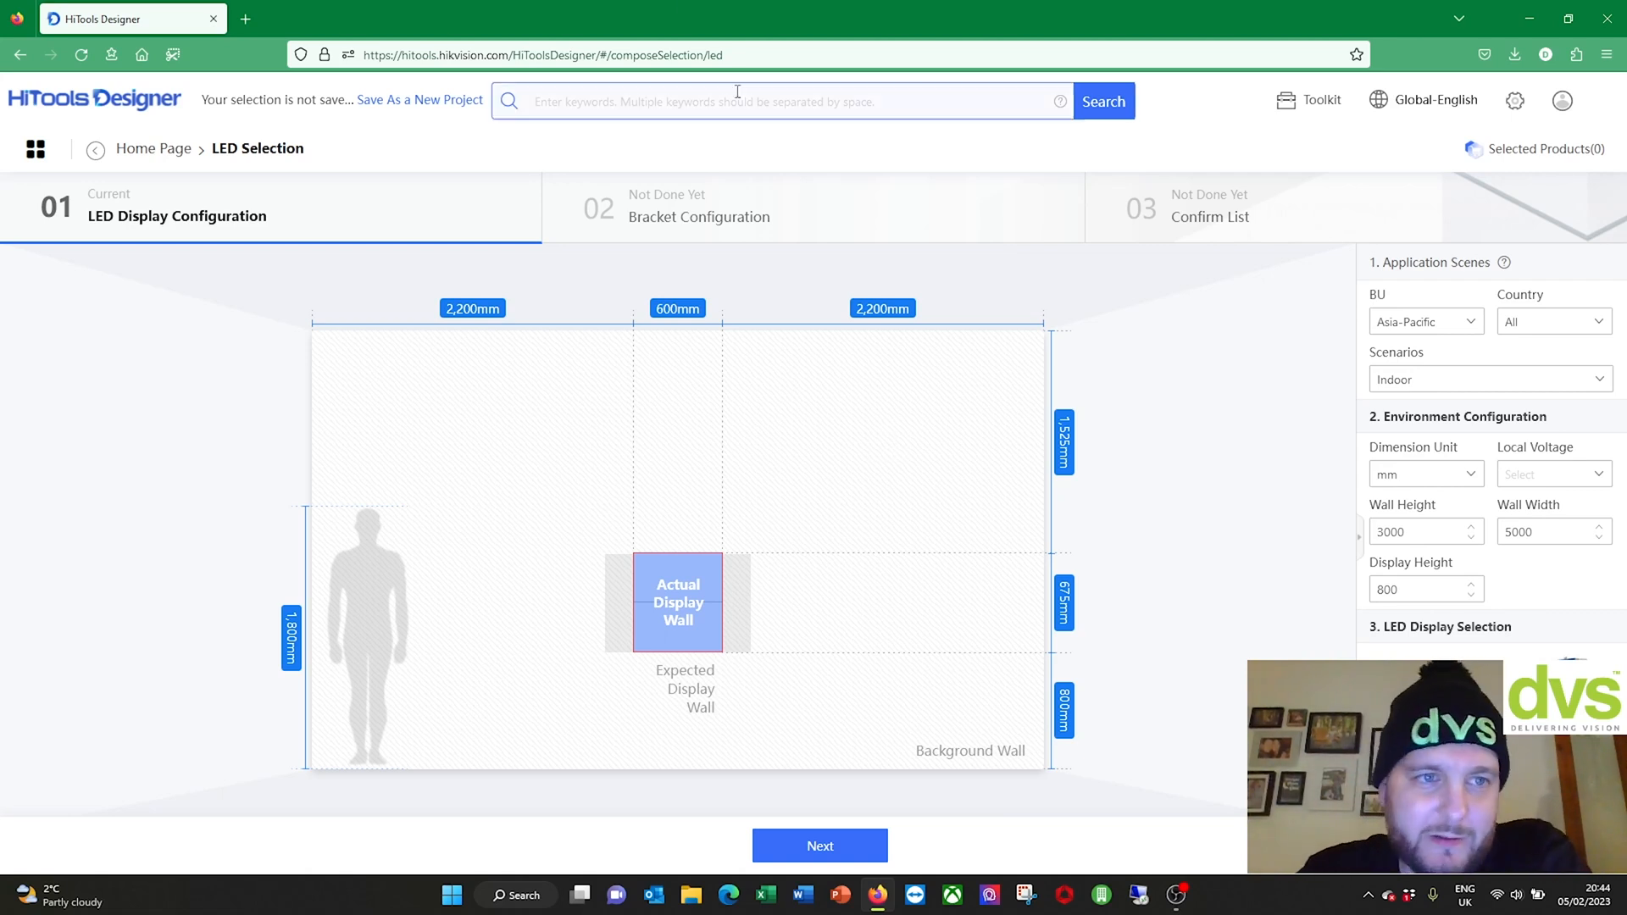
left_click(153, 149)
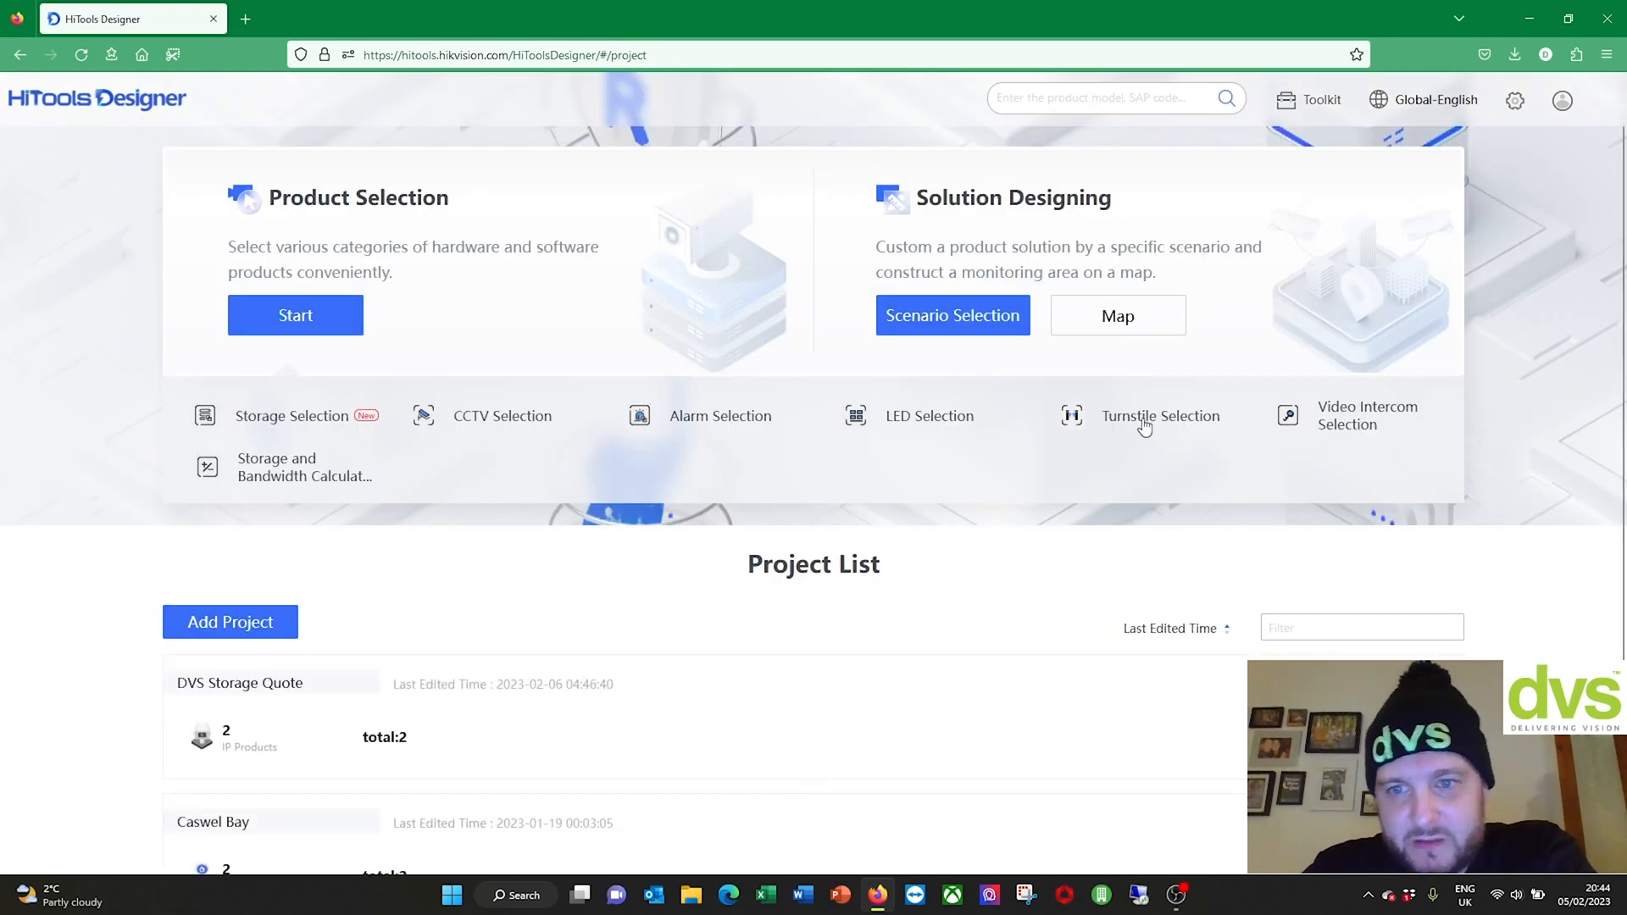
left_click(1098, 441)
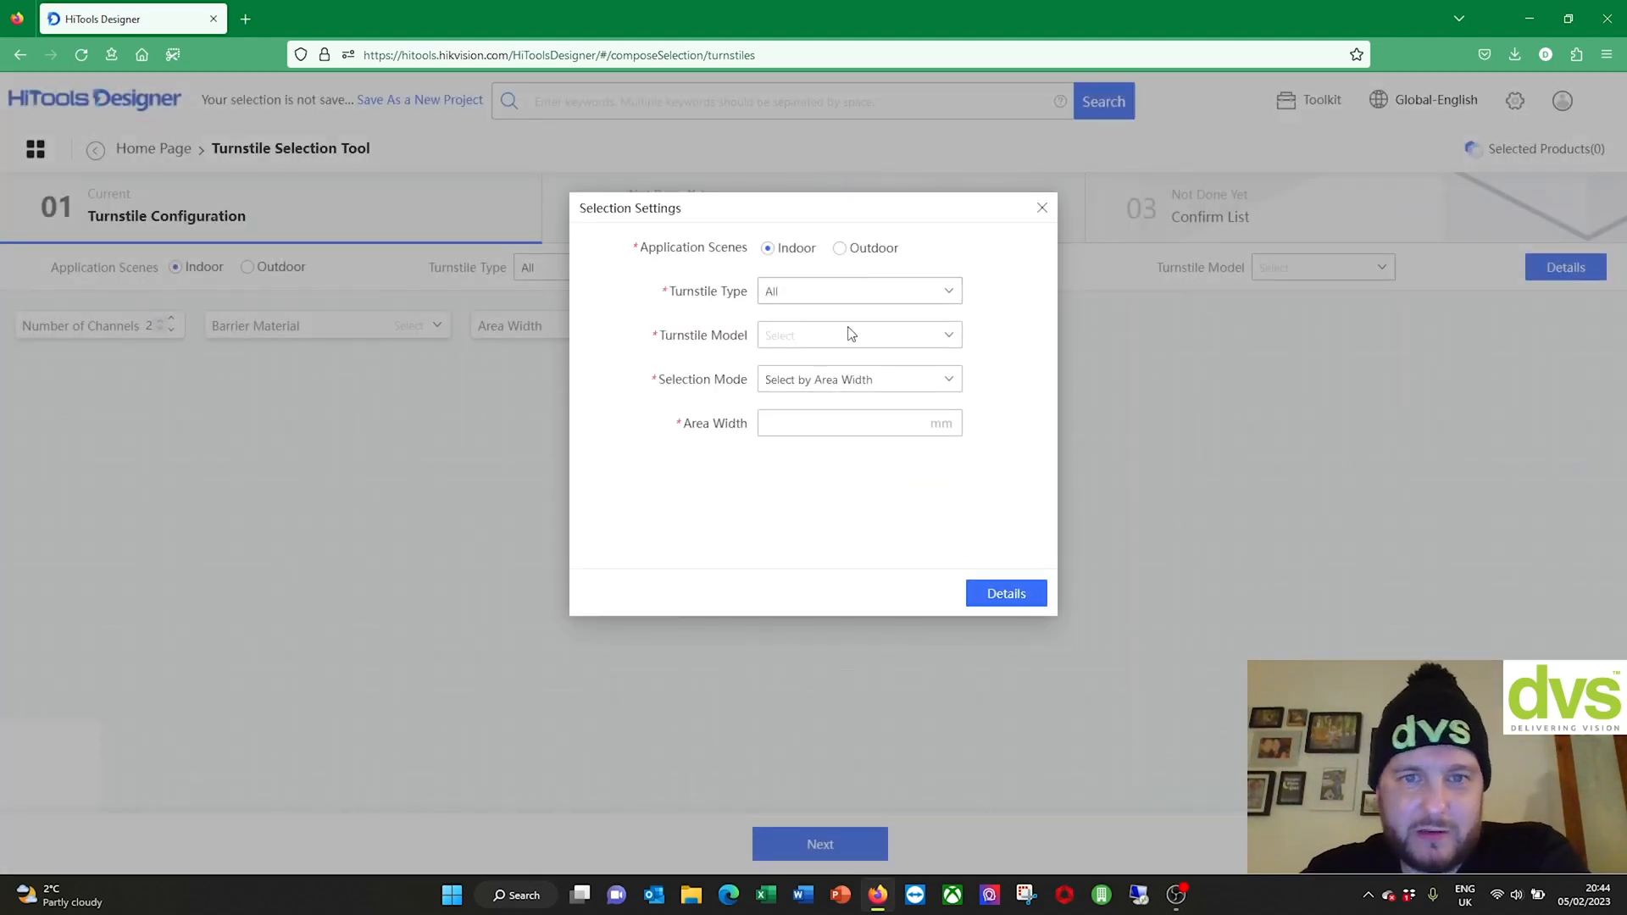
left_click(1042, 209)
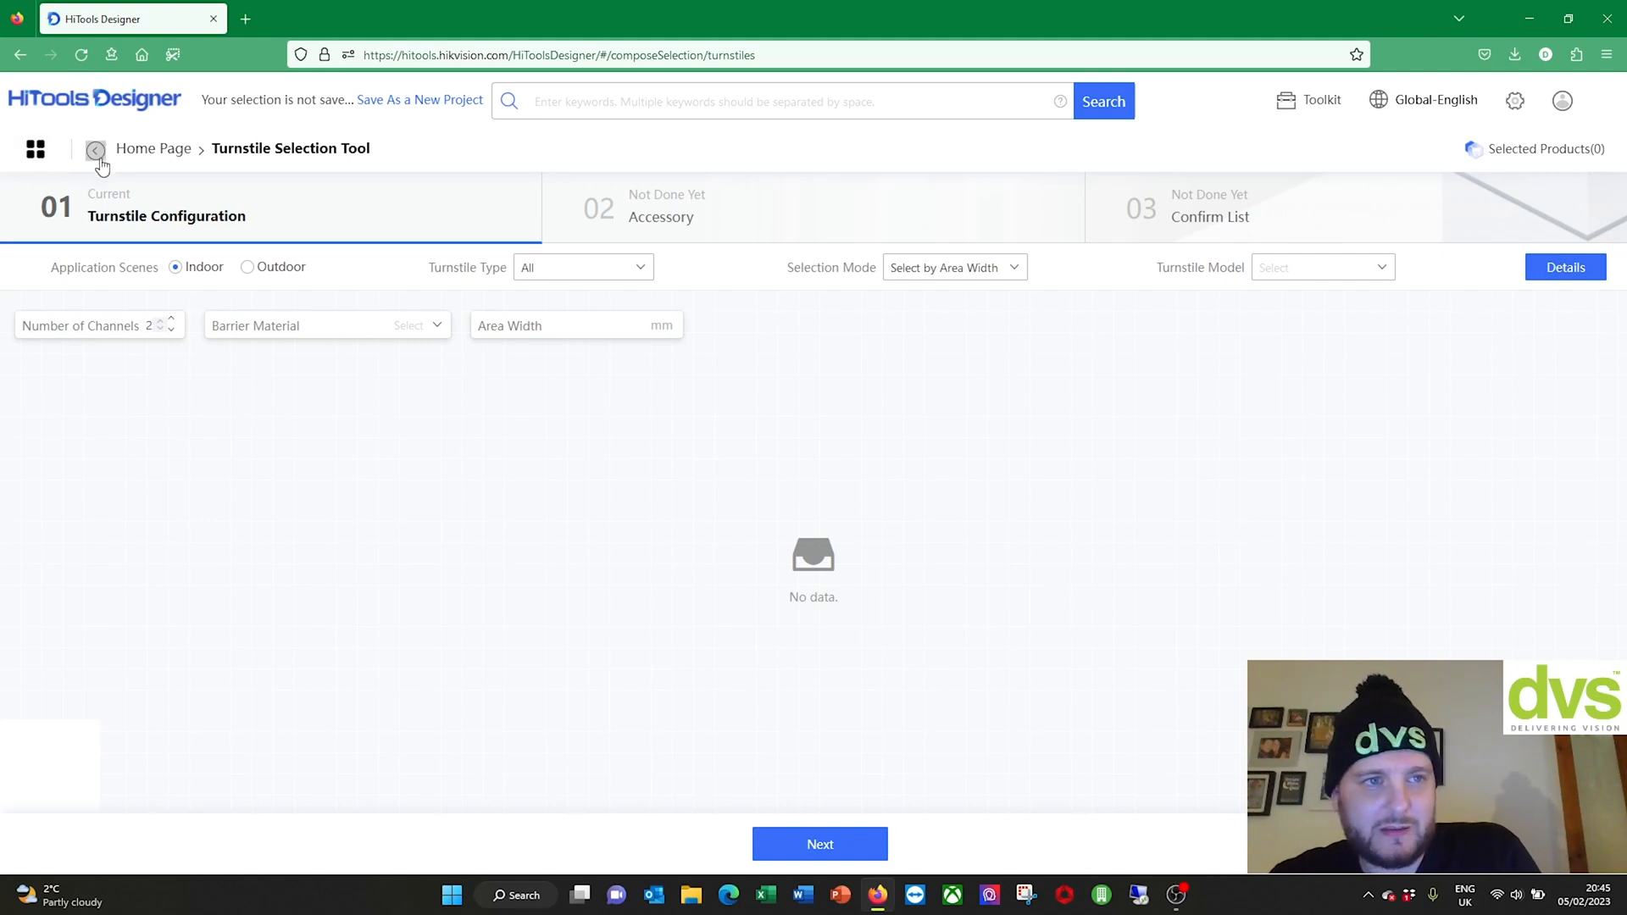
left_click(144, 161)
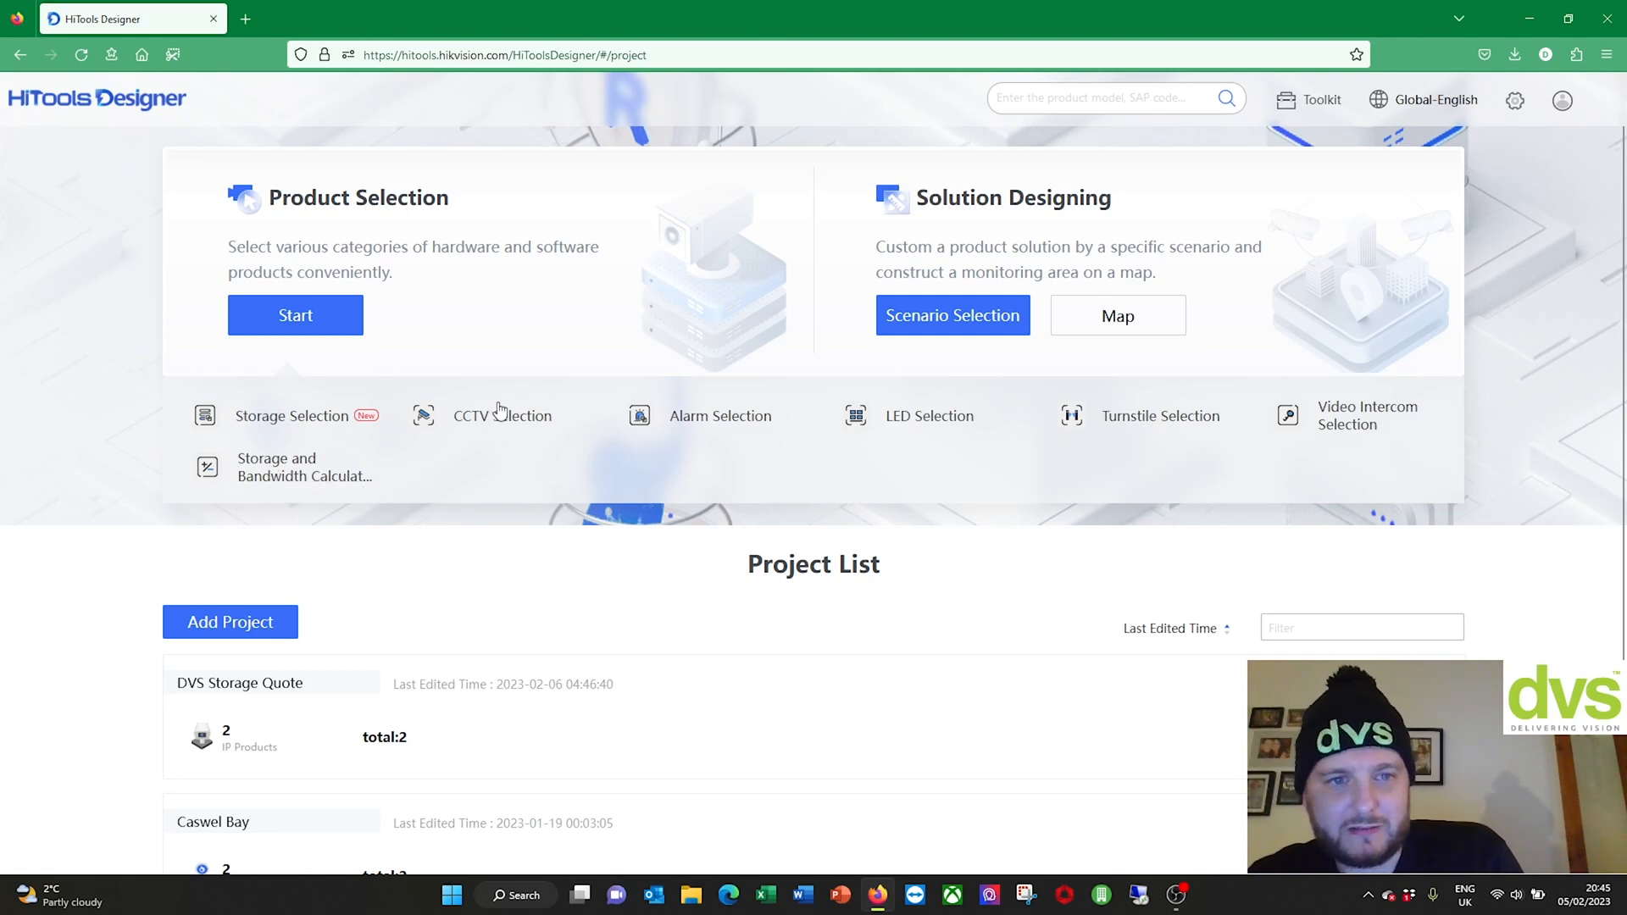
Step: Open the CCTV Selection network camera catalogue
scroll(456, 654, "down", 2)
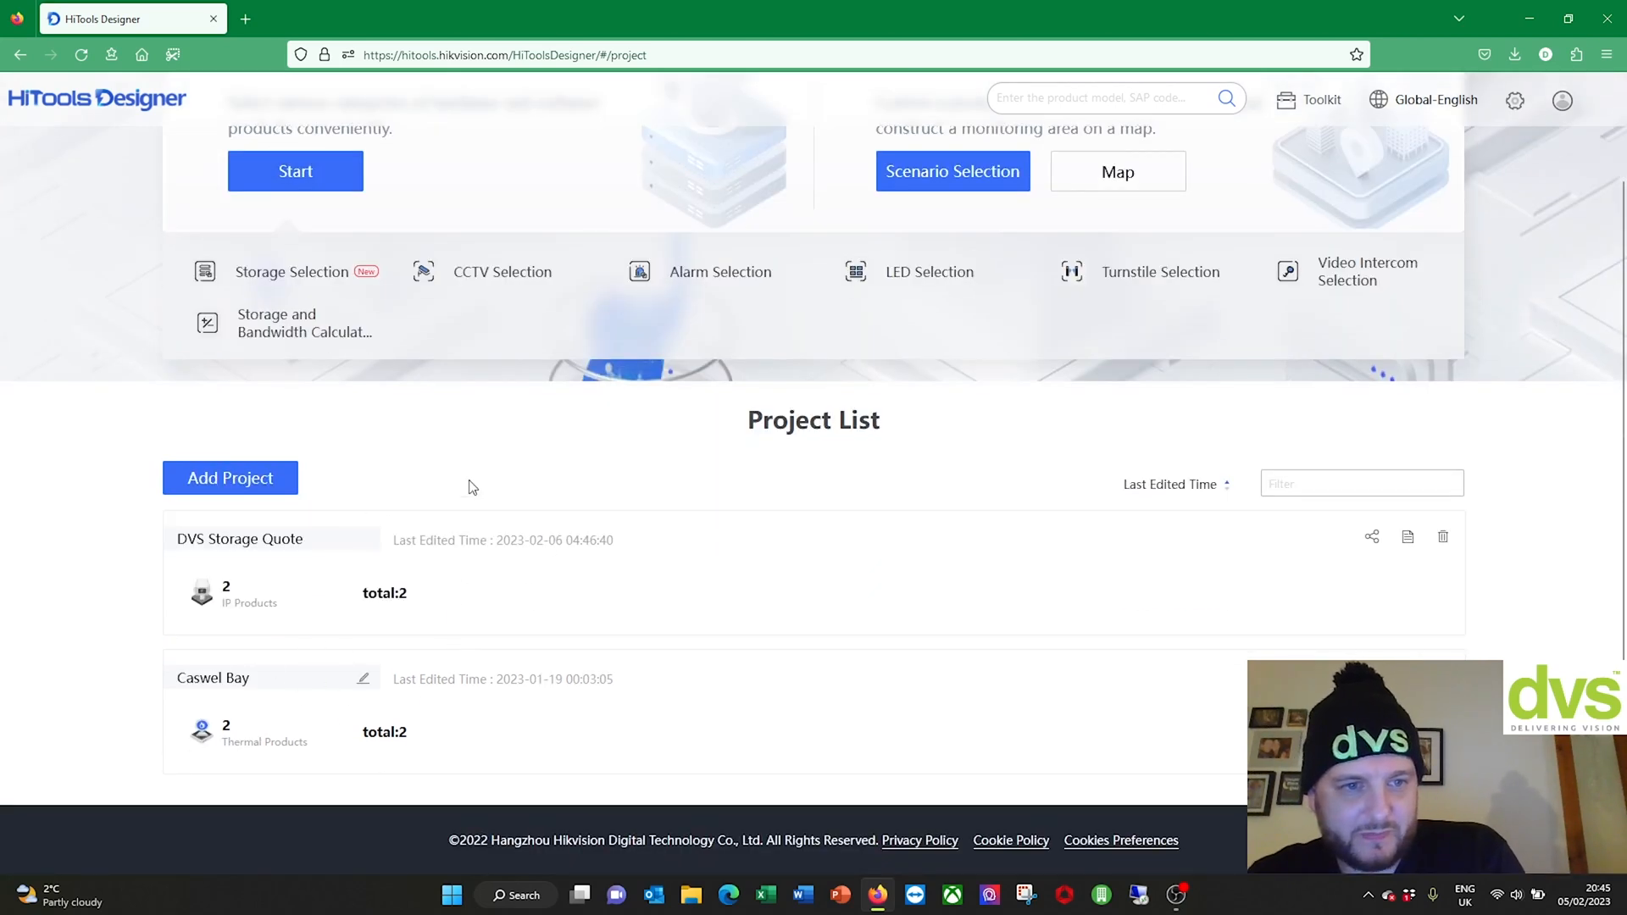
scroll(394, 564, "up", 2)
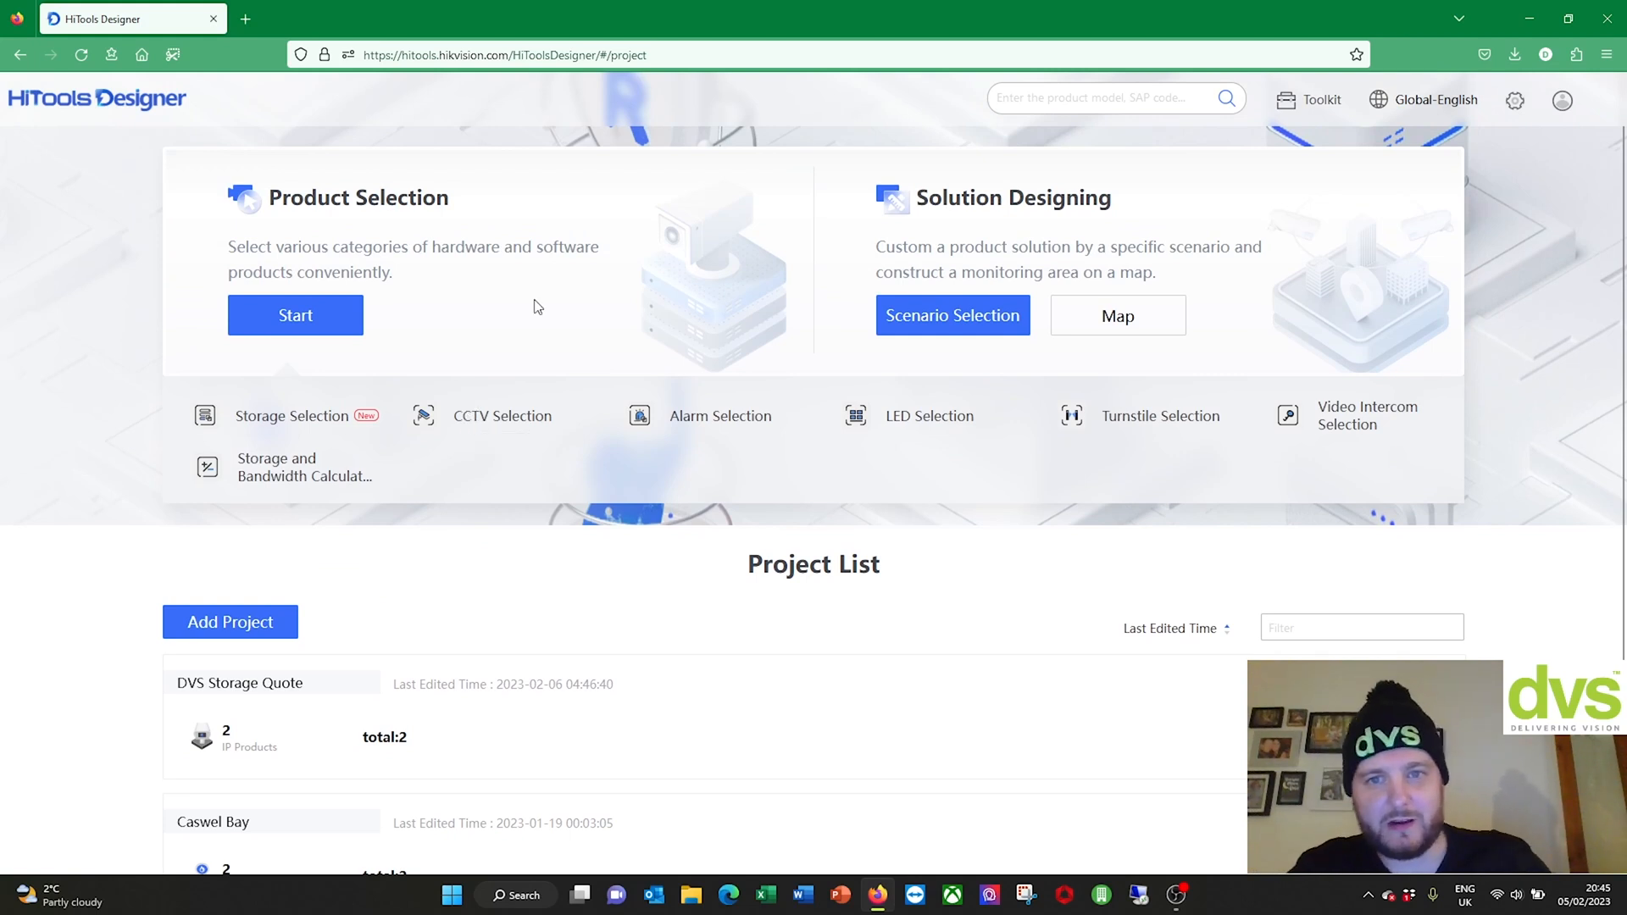
left_click(495, 415)
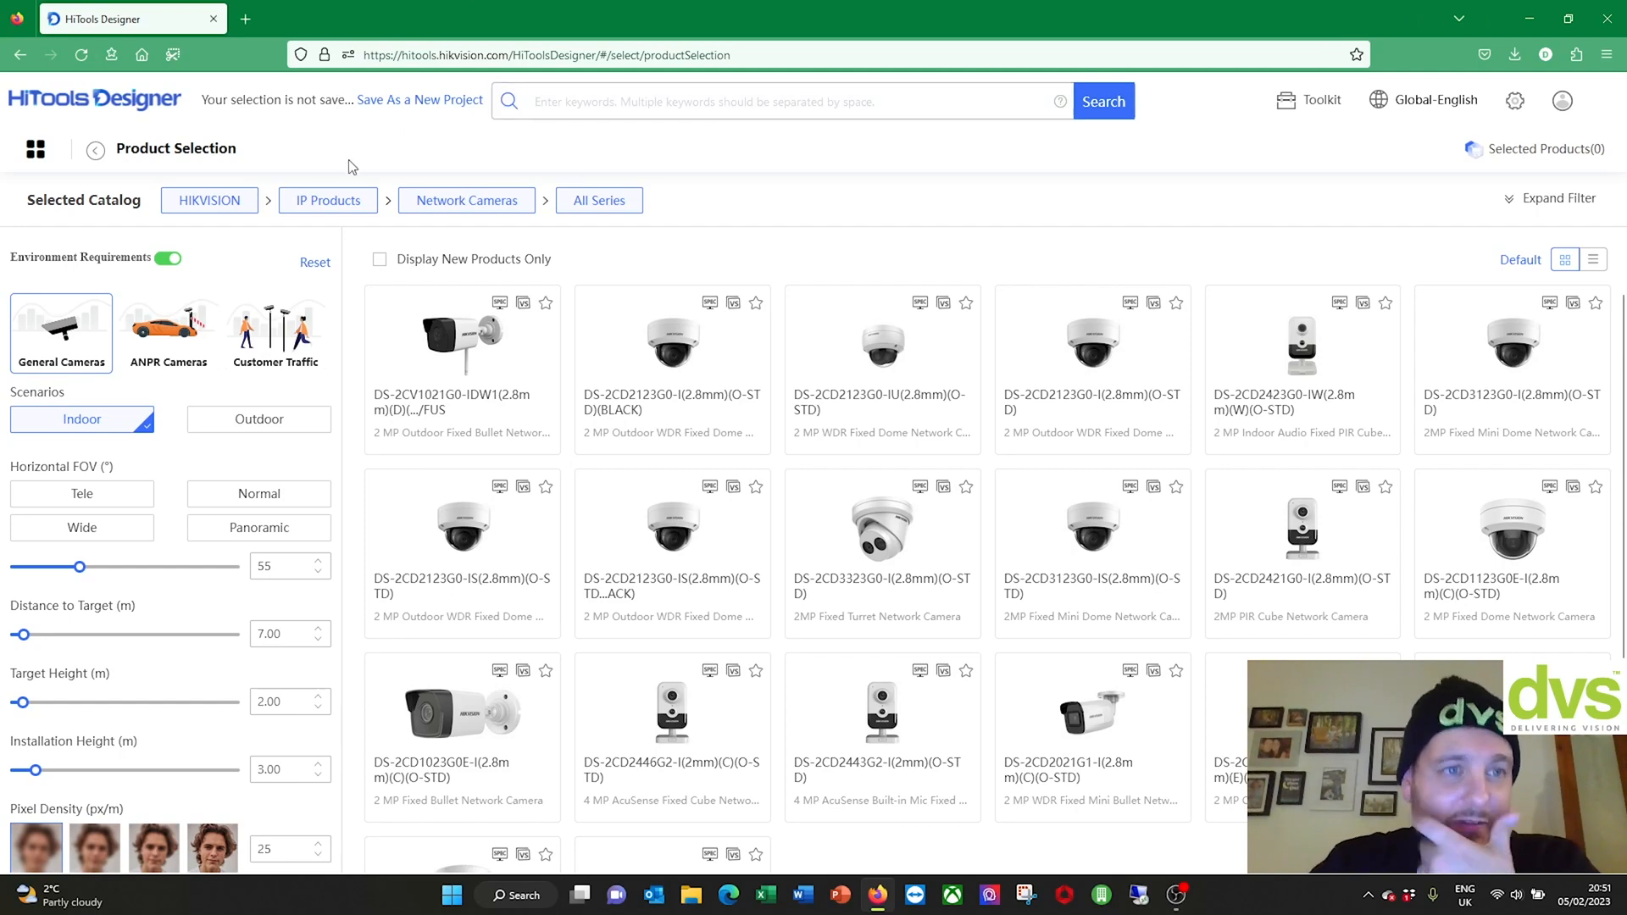
Step: Switch the region from Global-English to UK & Ireland - English
mouse_move(1102, 396)
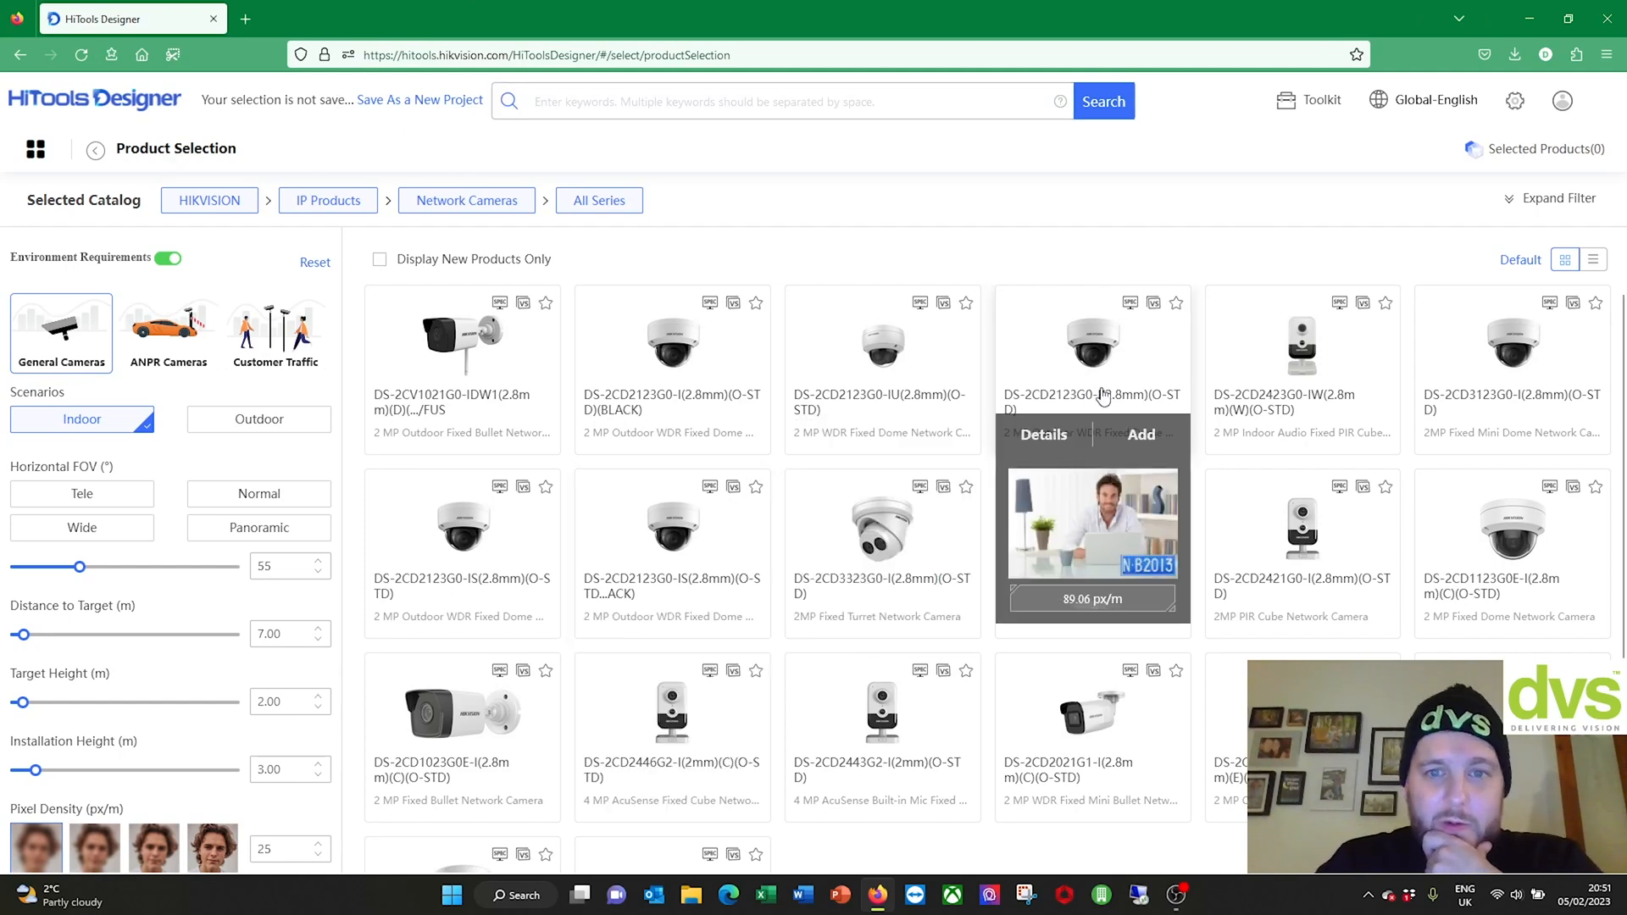
left_click(1413, 105)
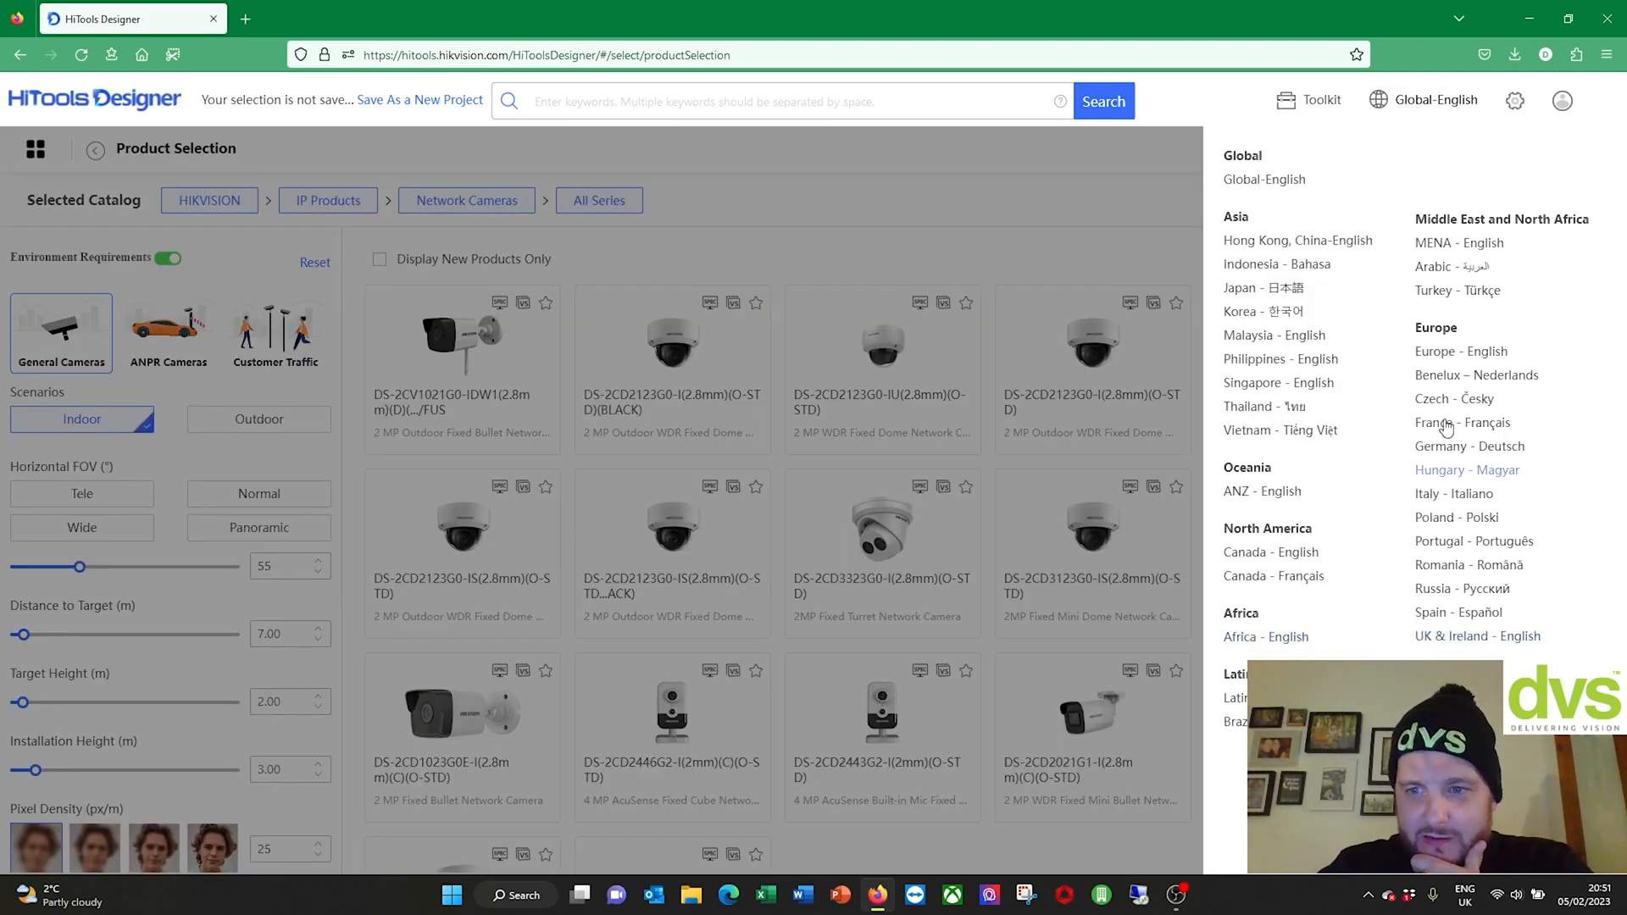
left_click(1456, 638)
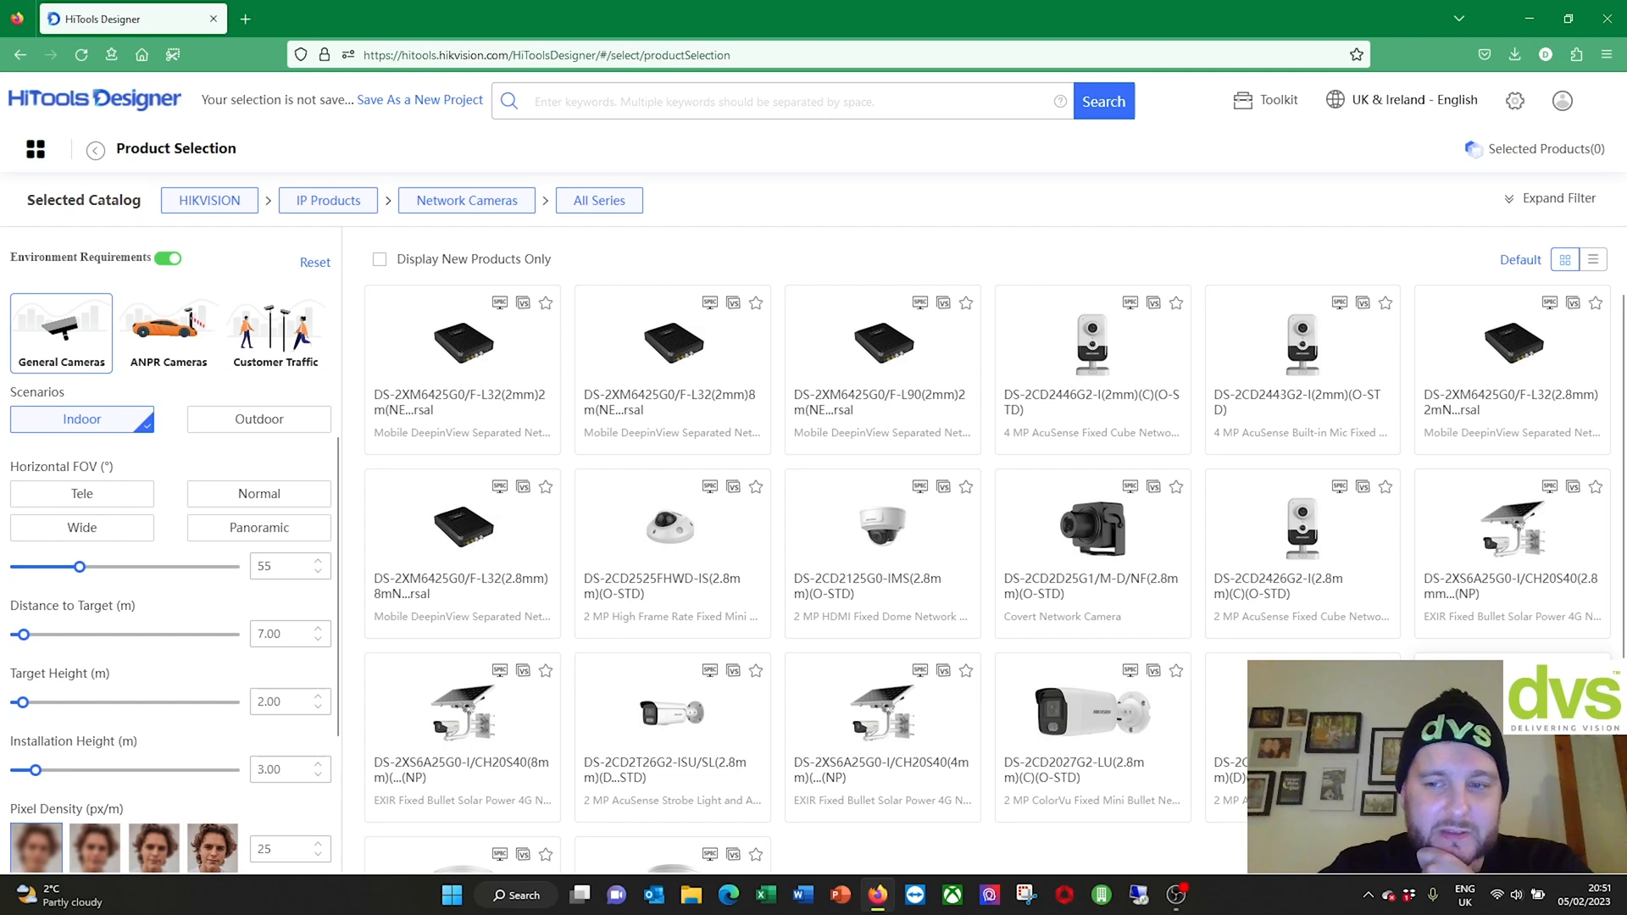
mouse_move(1235, 486)
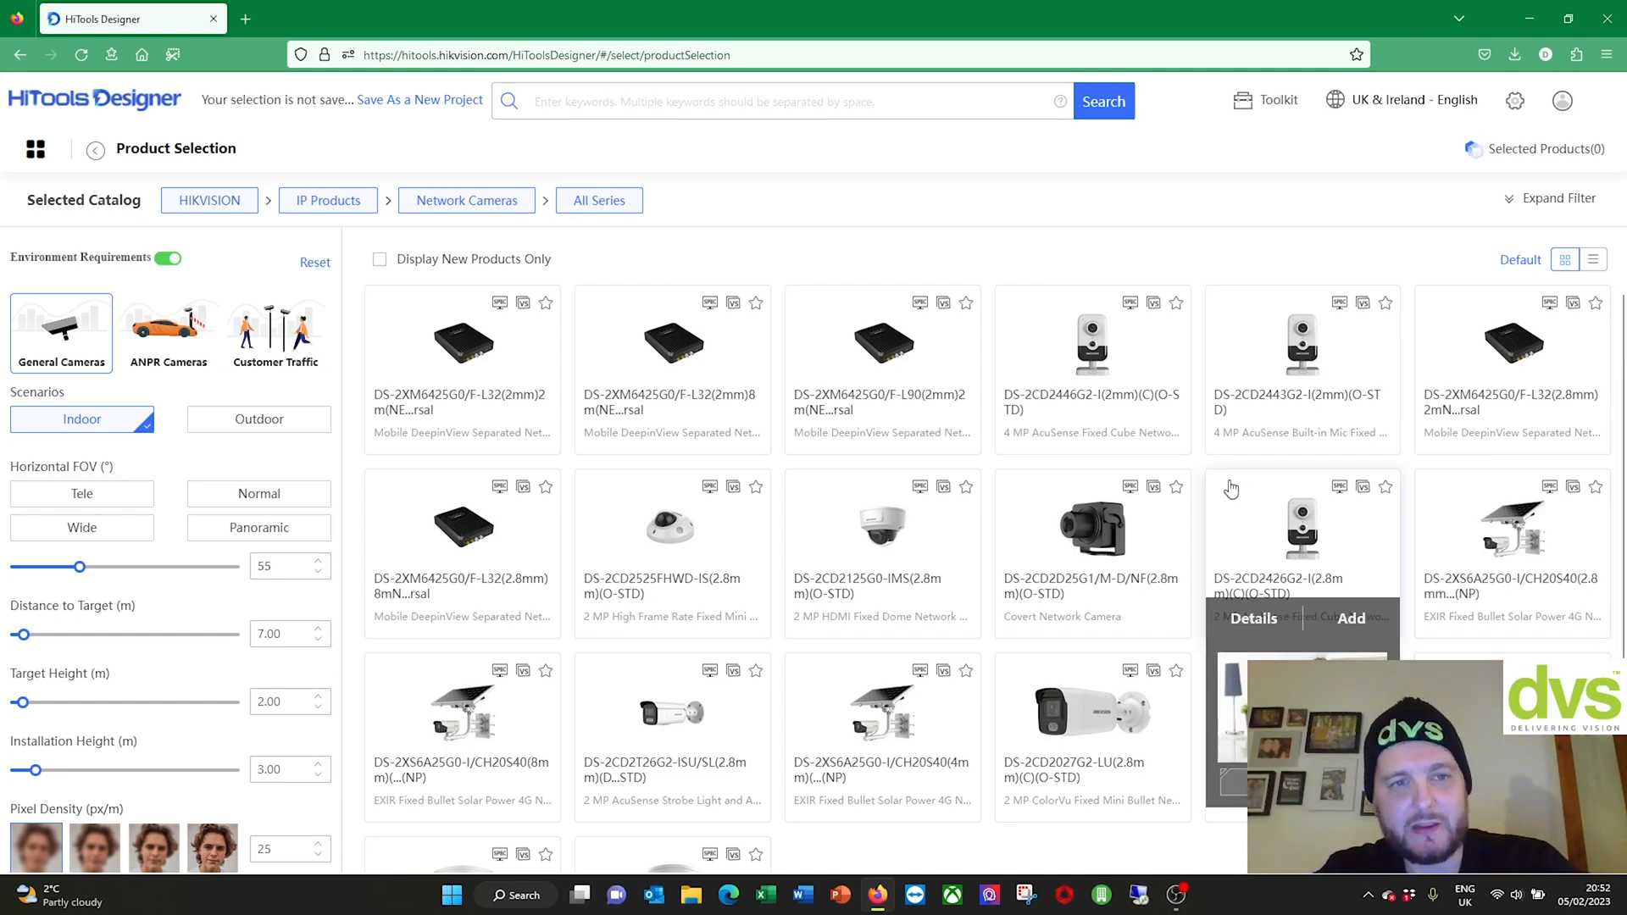
mouse_move(1127, 495)
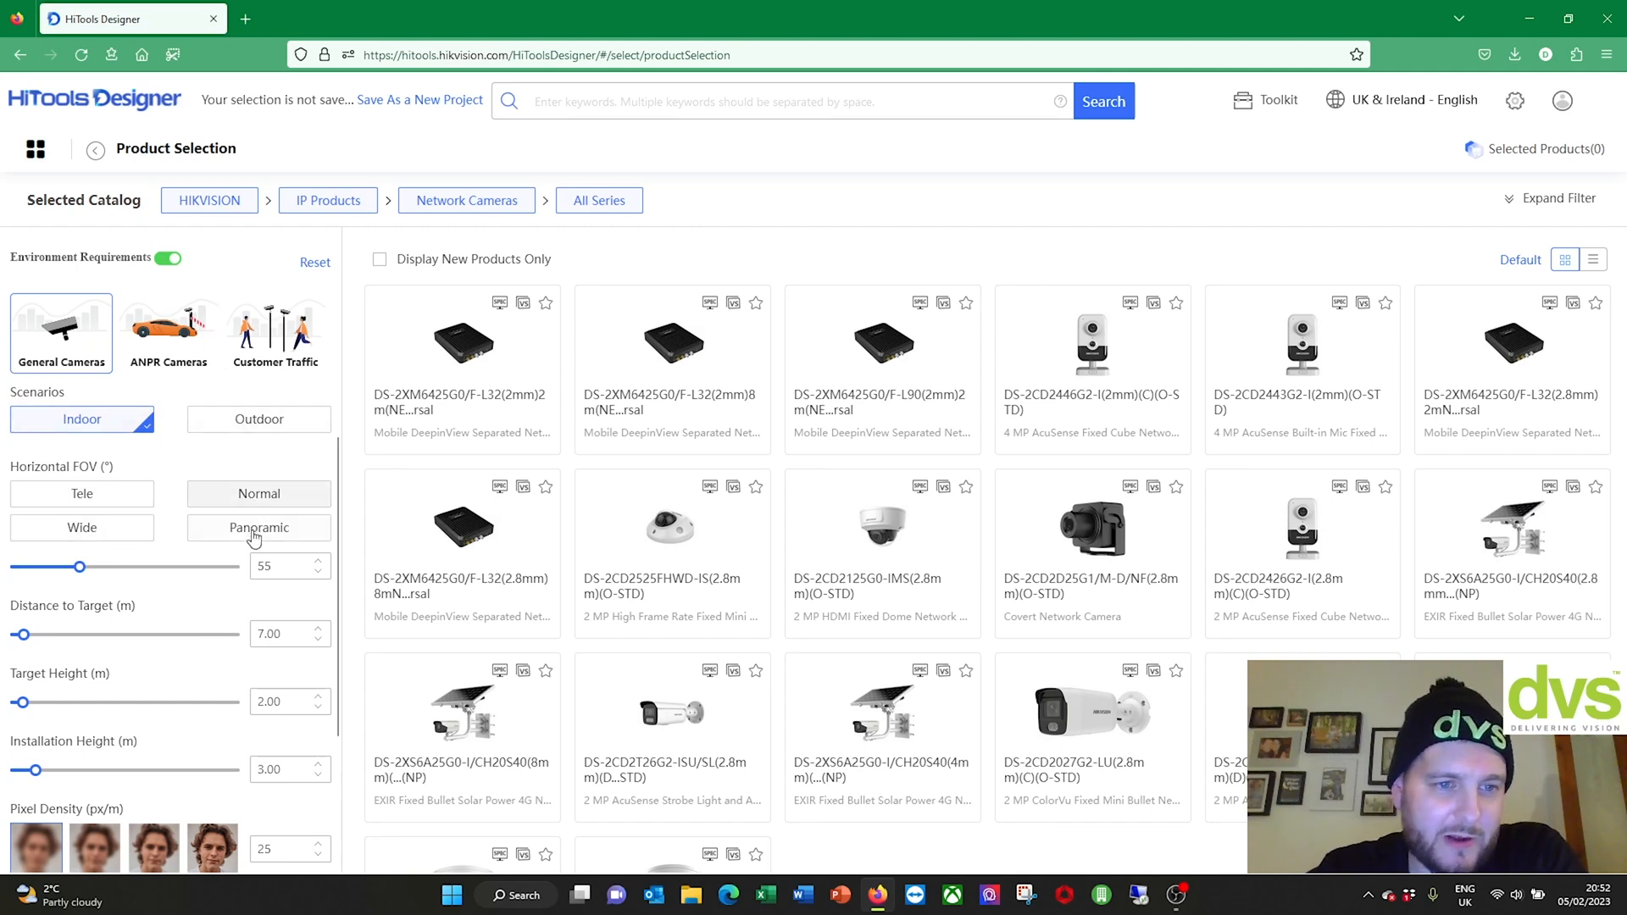
Step: View the camera diagram's lens view and top view
scroll(233, 630, "down", 1)
scroll(233, 630, "down", 2)
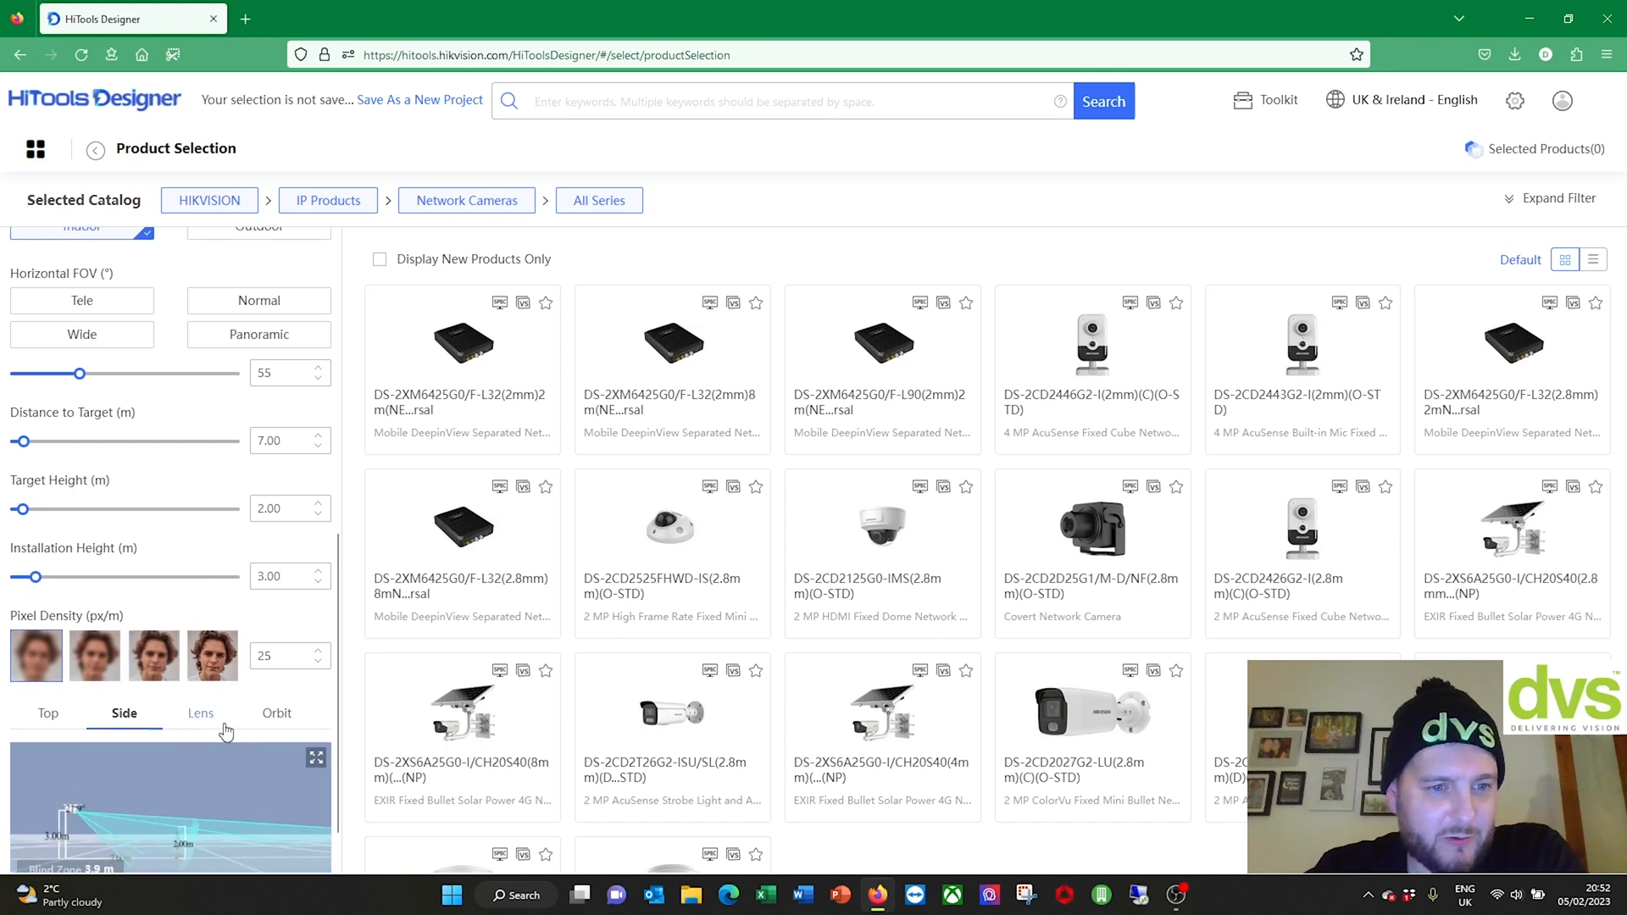
left_click(217, 717)
scroll(212, 695, "down", 1)
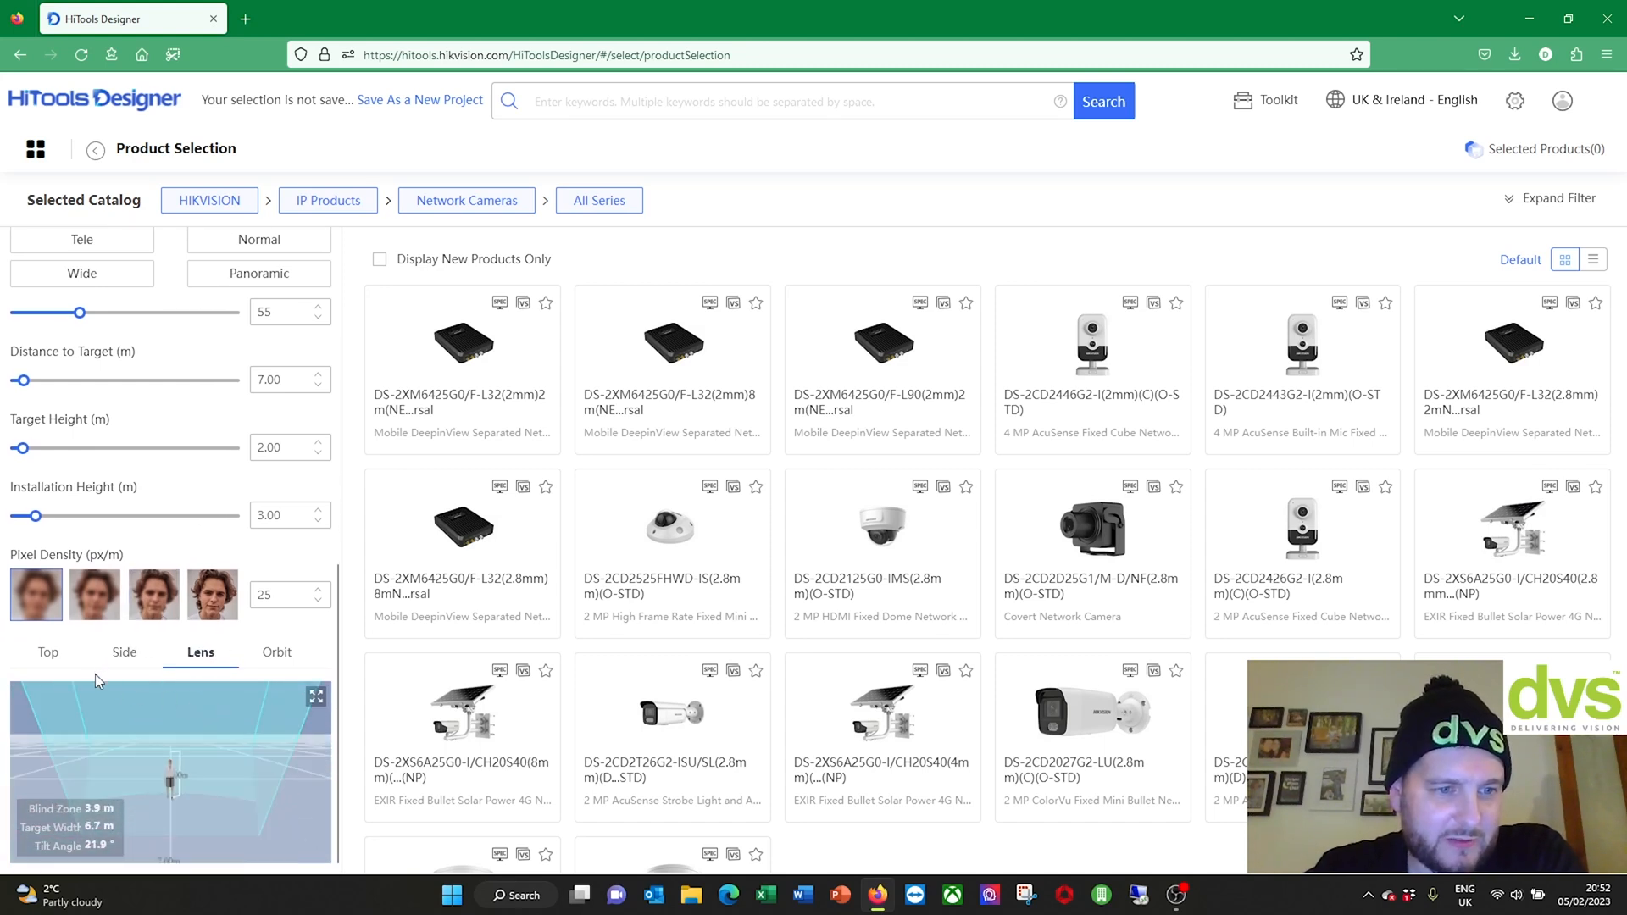
left_click(49, 654)
mouse_move(844, 456)
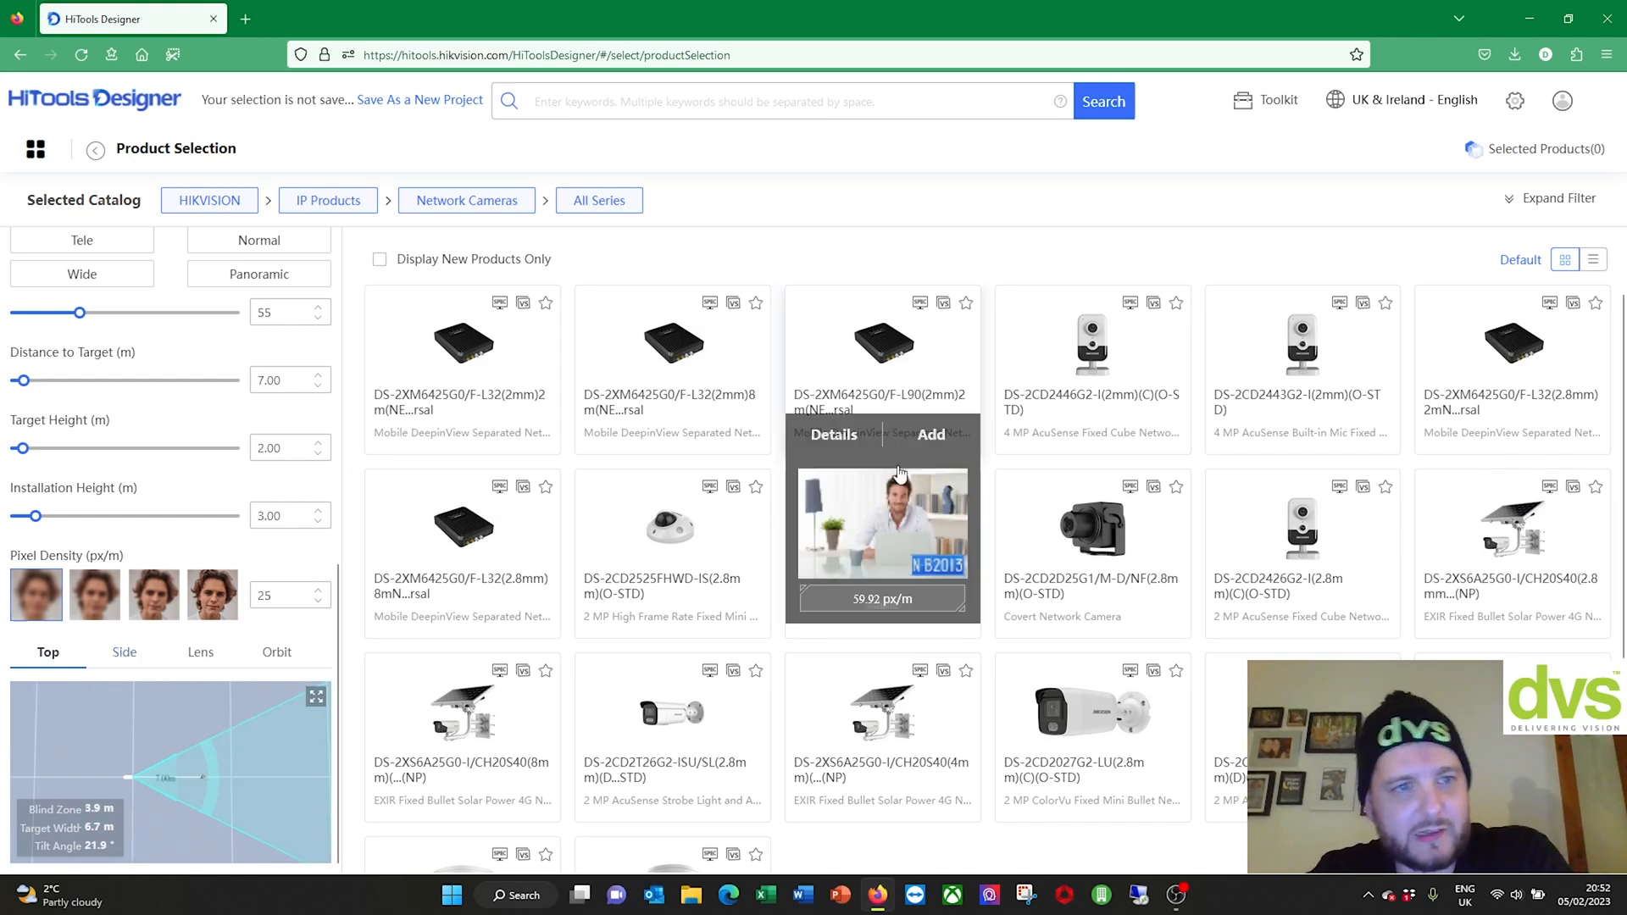
scroll(90, 376, "up", 7)
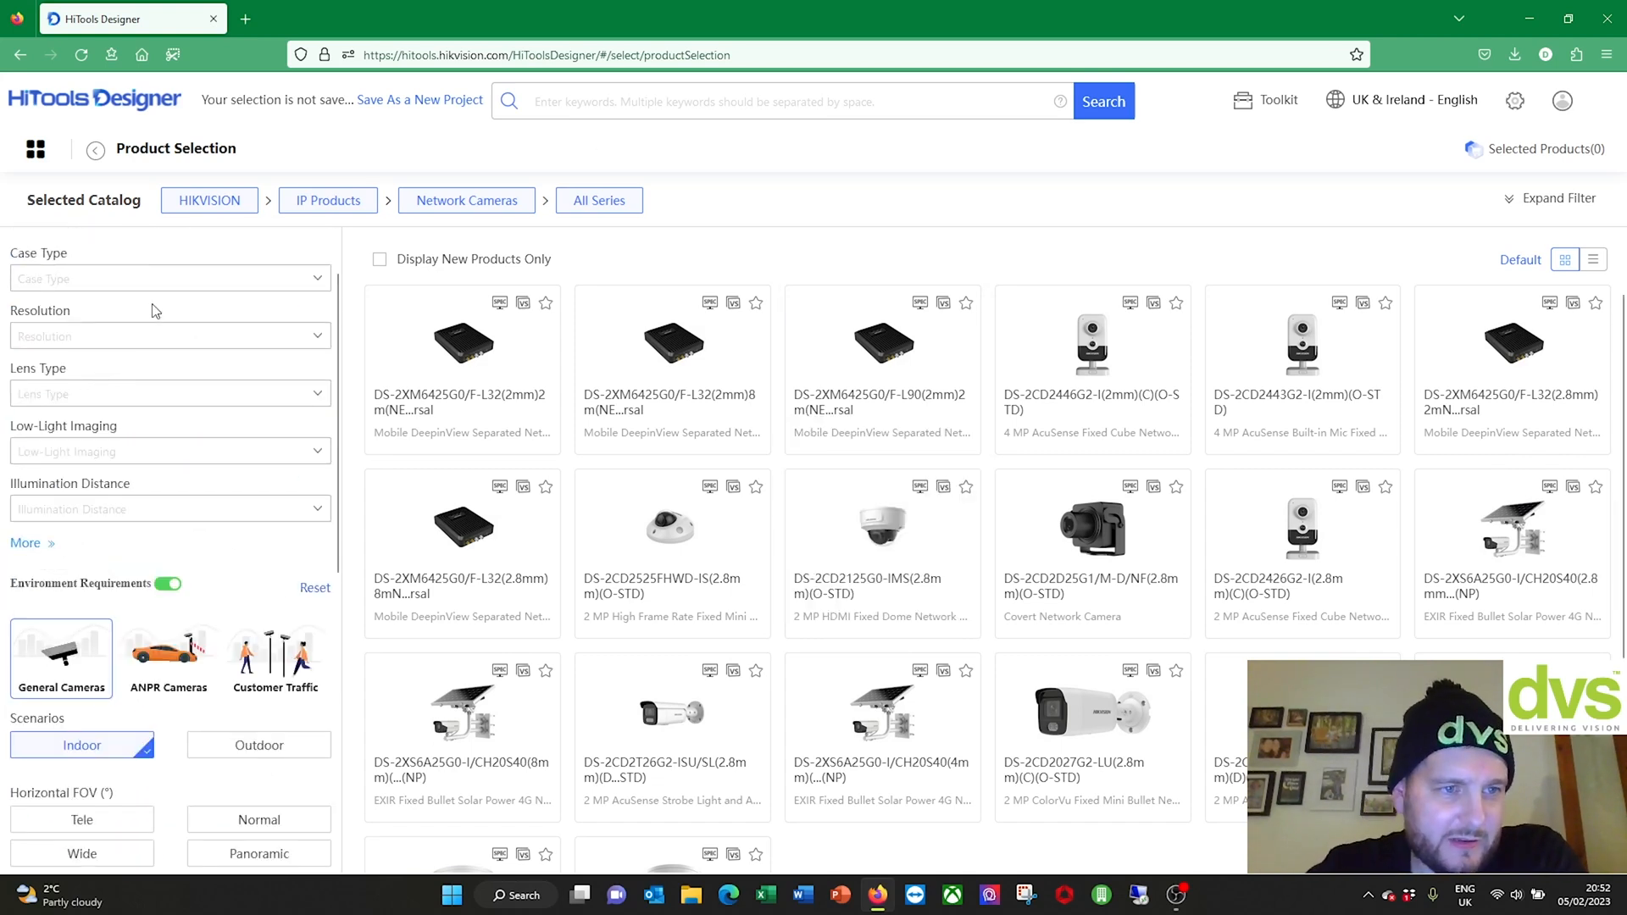
scroll(155, 312, "up", 1)
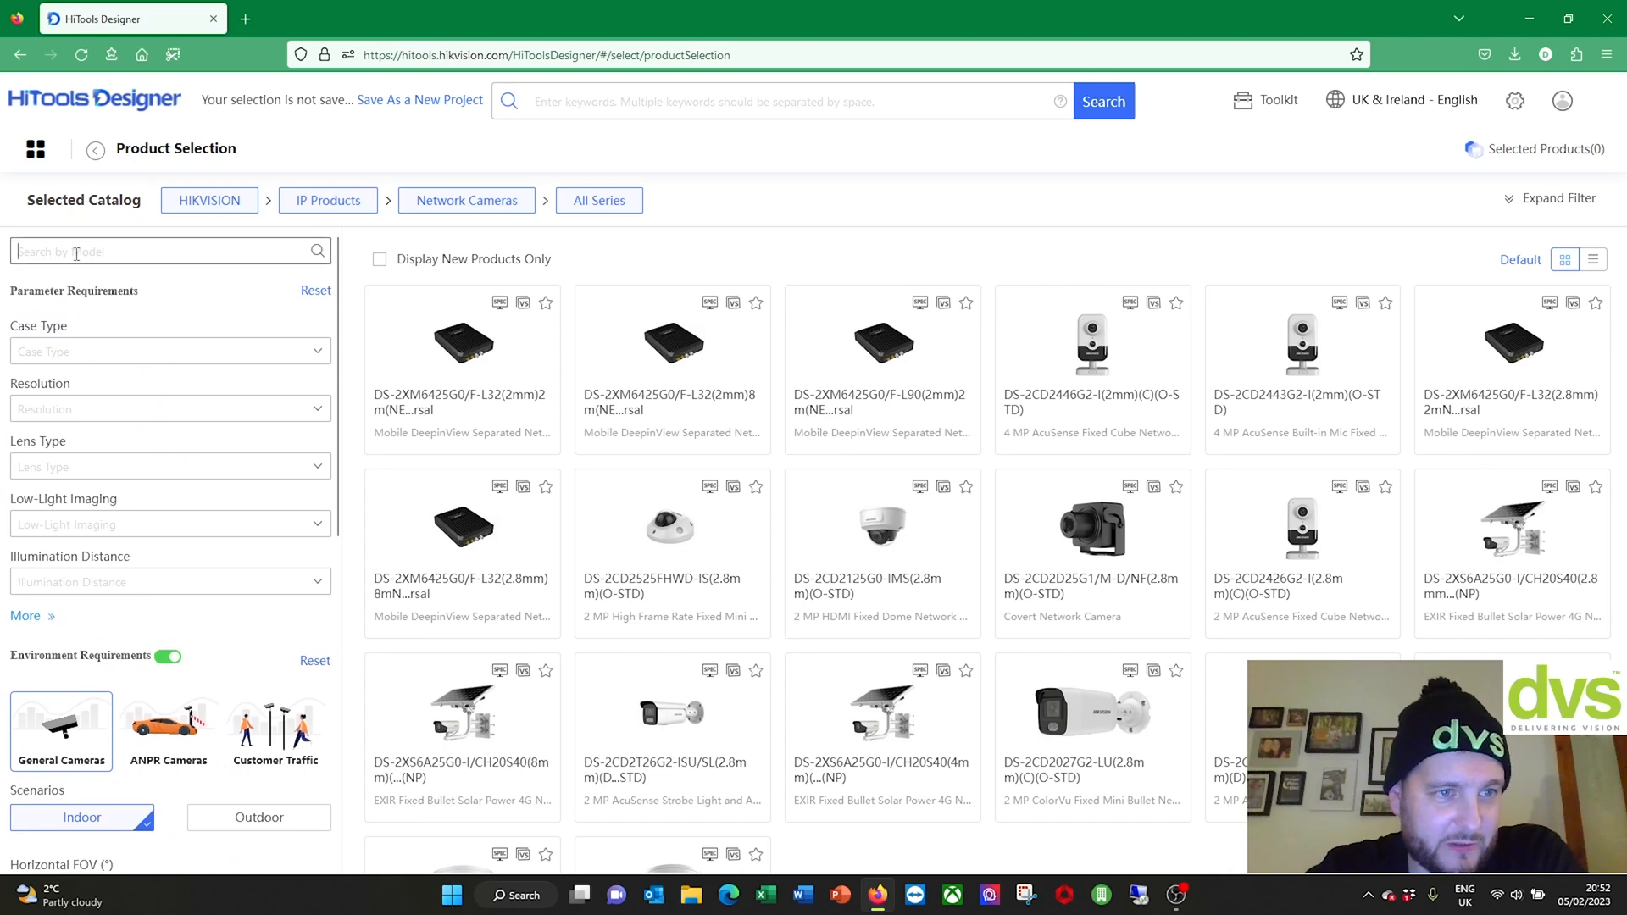
Step: Turn off the environment requirements filter and set Case Type to Turret
left_click(109, 351)
left_click(229, 316)
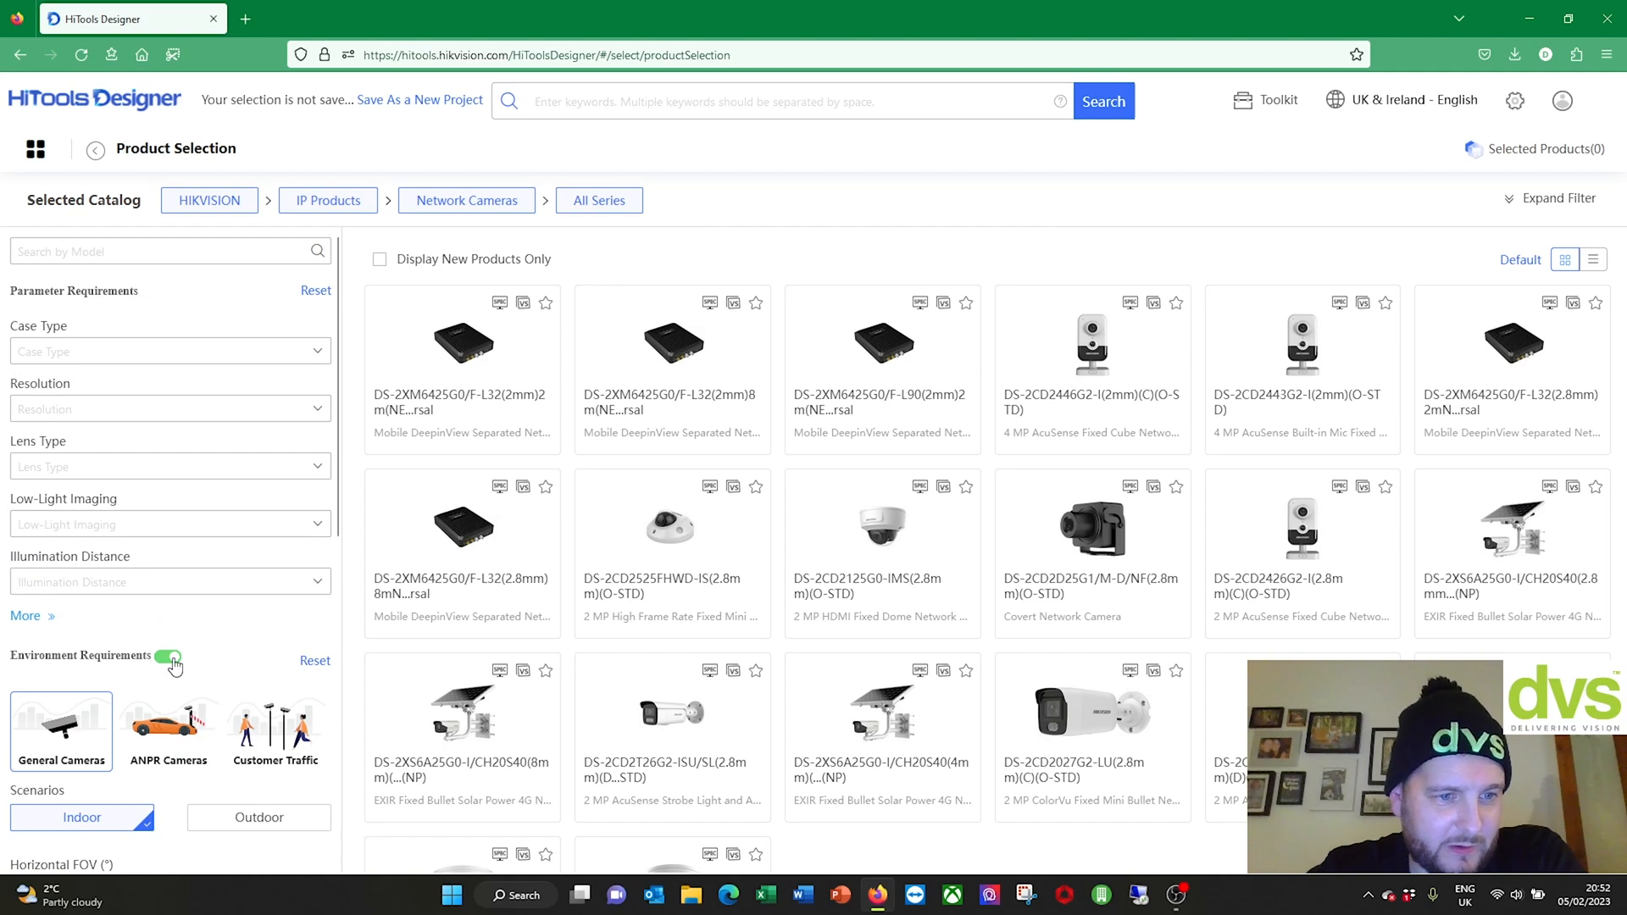
scroll(136, 455, "down", 3)
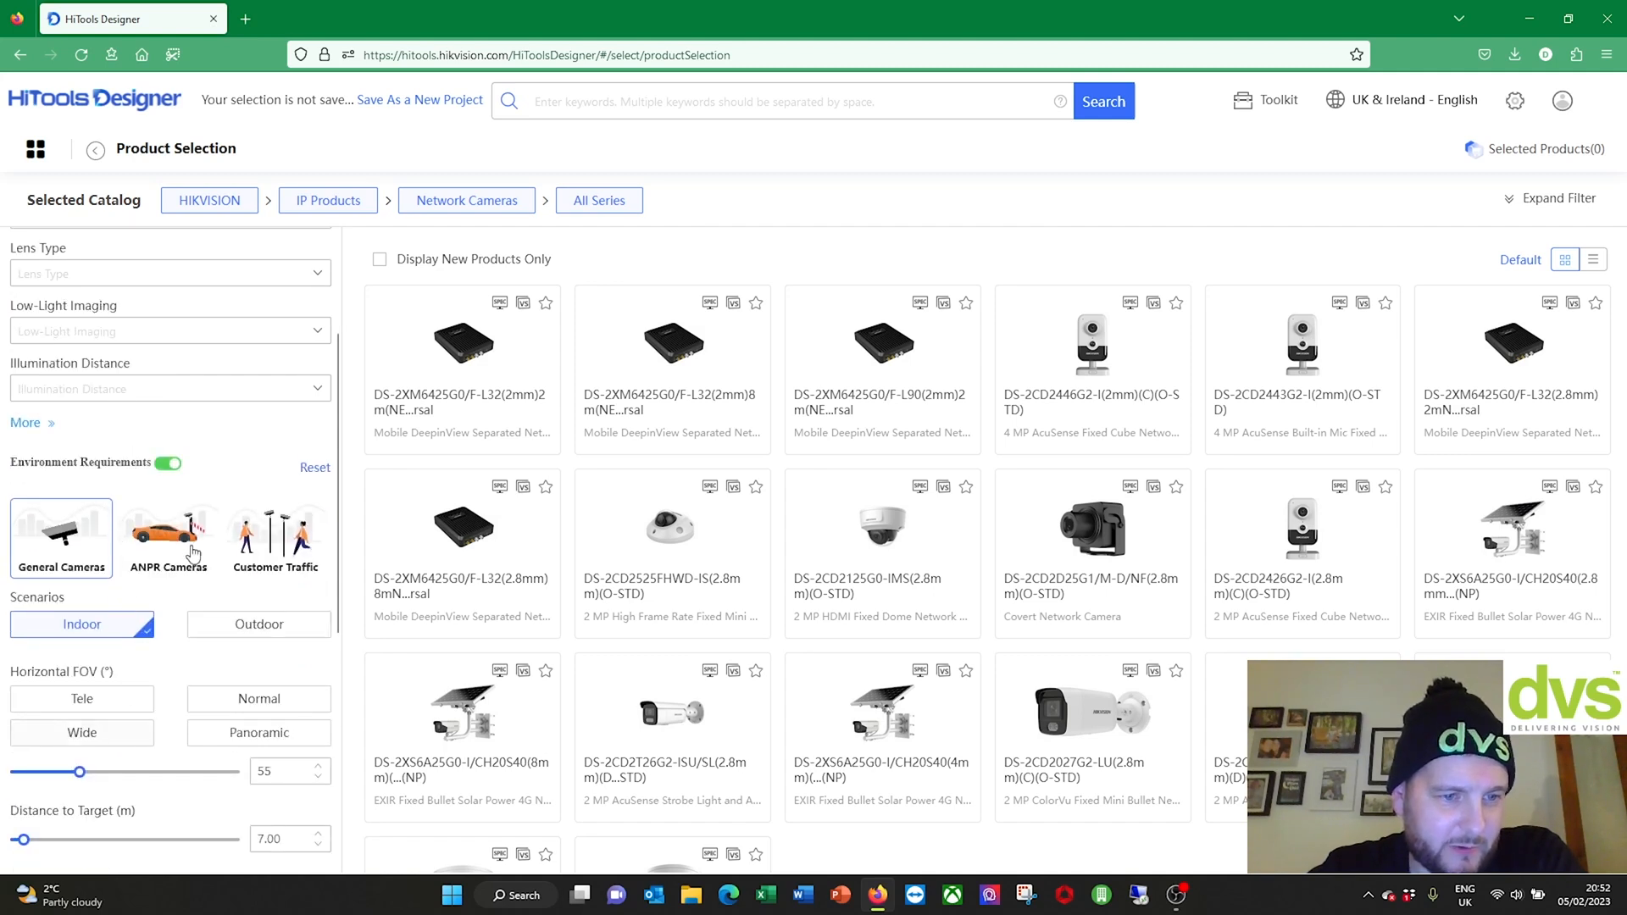
left_click(169, 467)
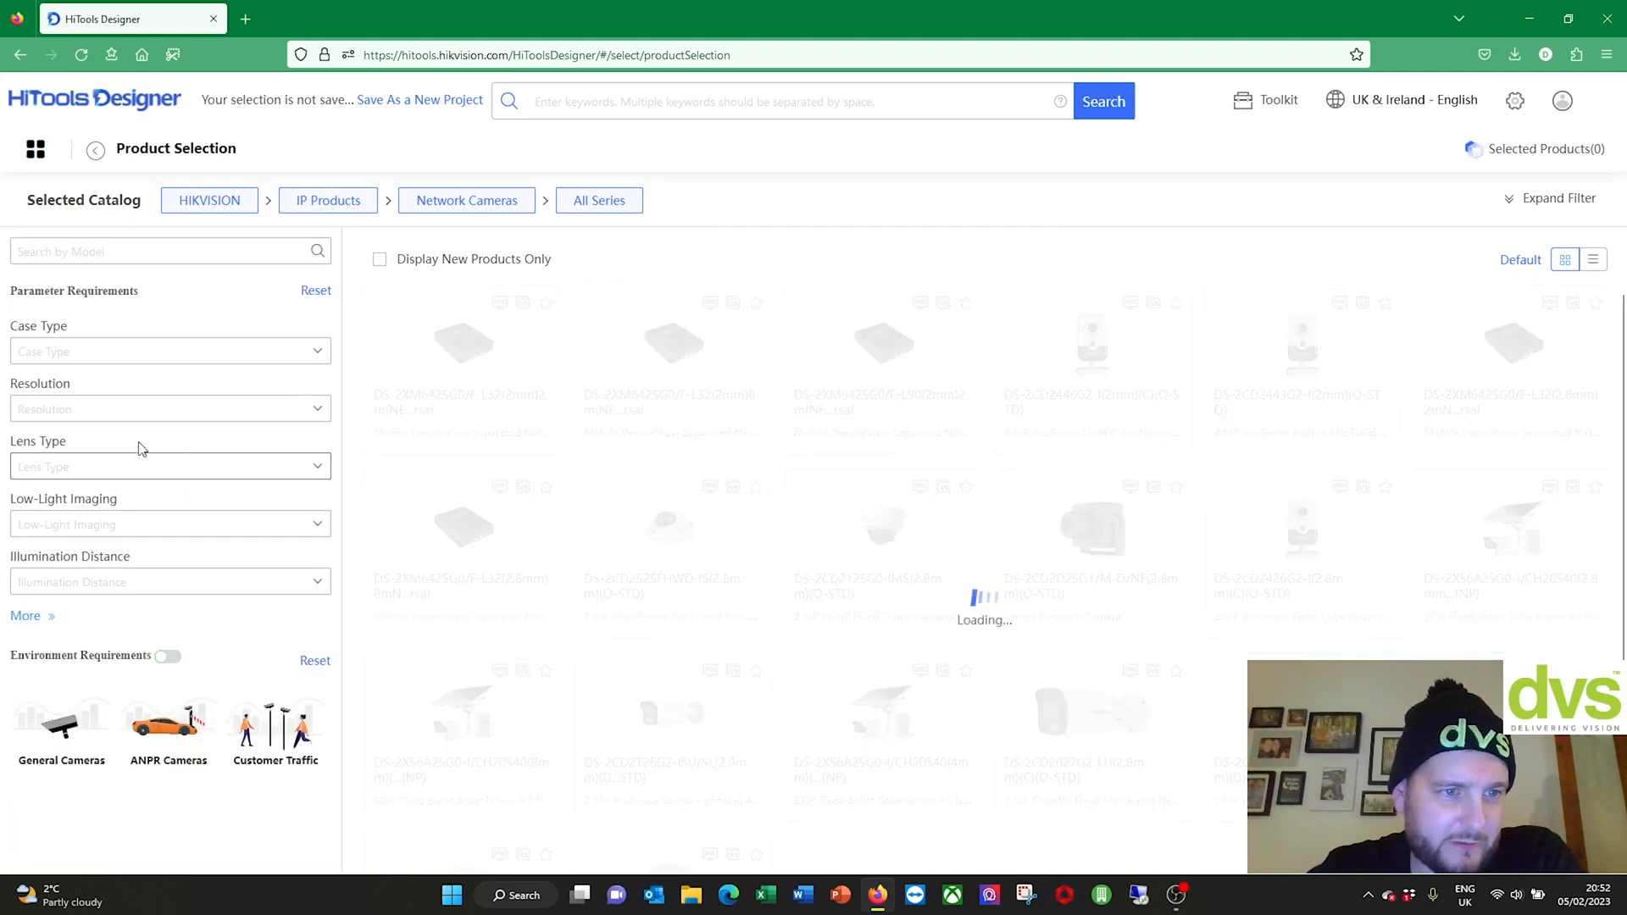
left_click(95, 352)
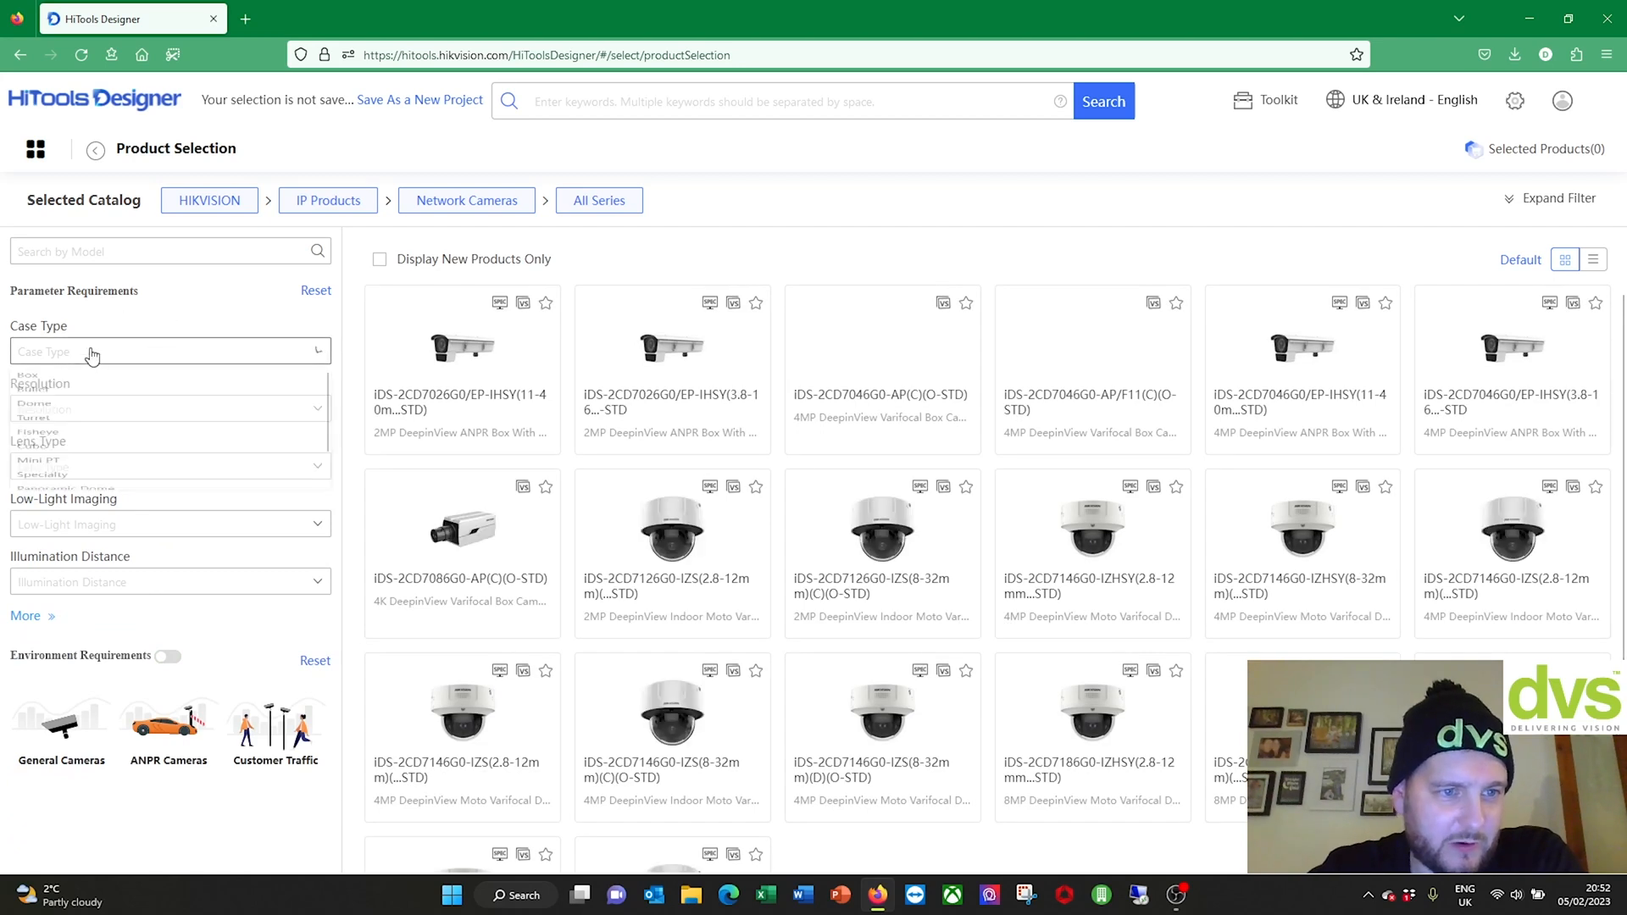
left_click(98, 464)
Step: Filter to 8 MP resolution, Fixed Lens, ColorVu low-light imaging and 21-50m illumination distance
left_click(105, 410)
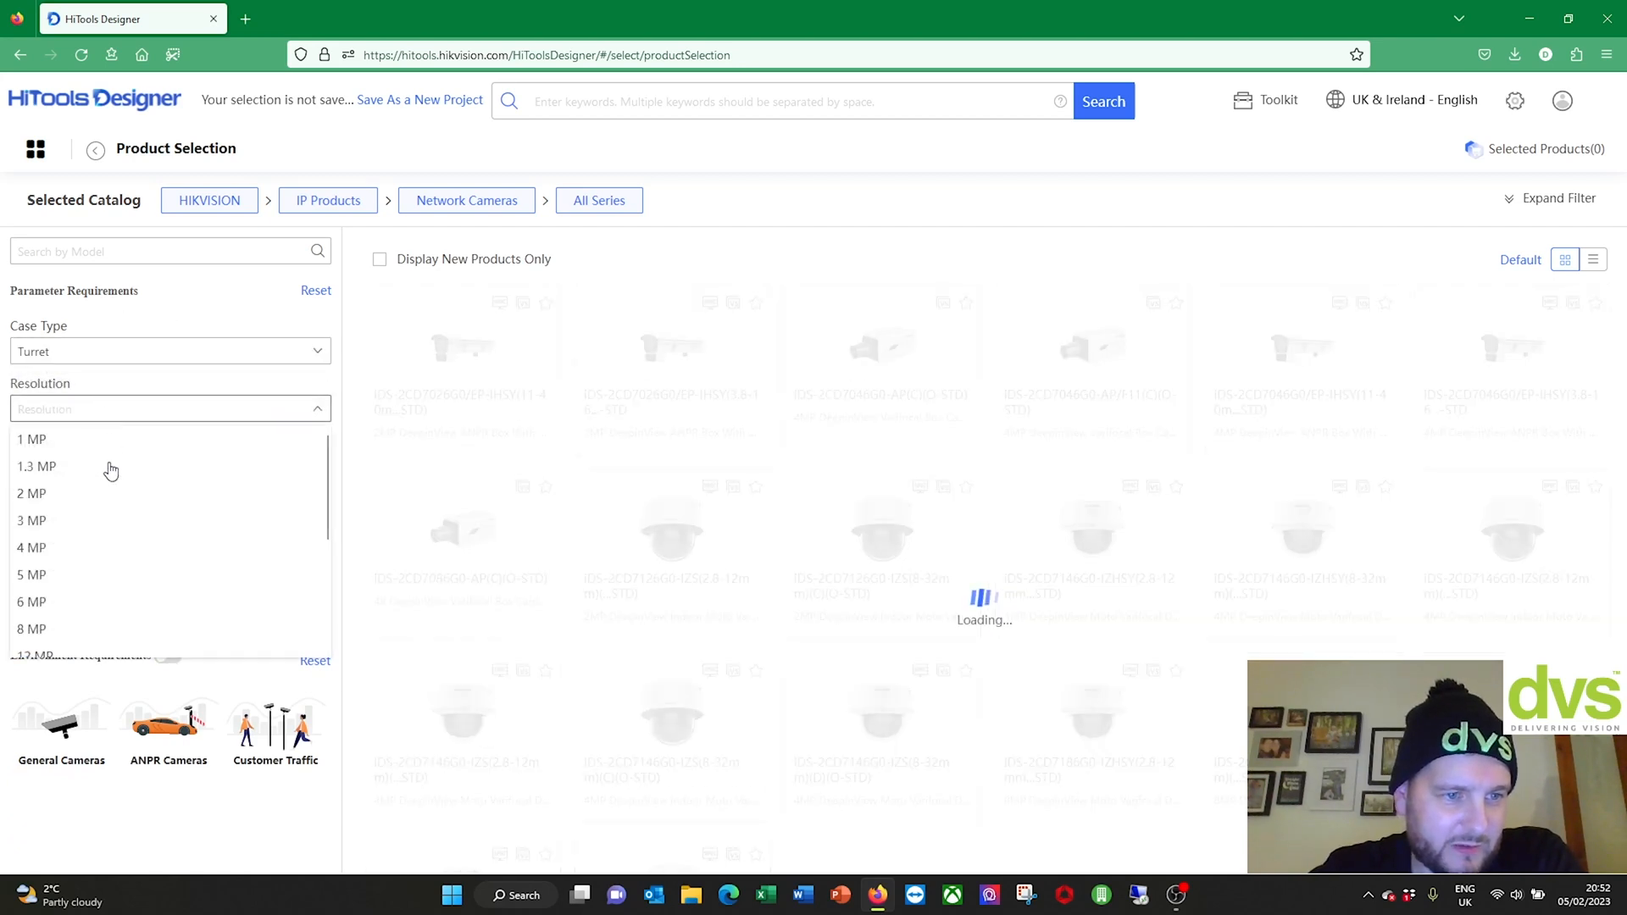
left_click(78, 629)
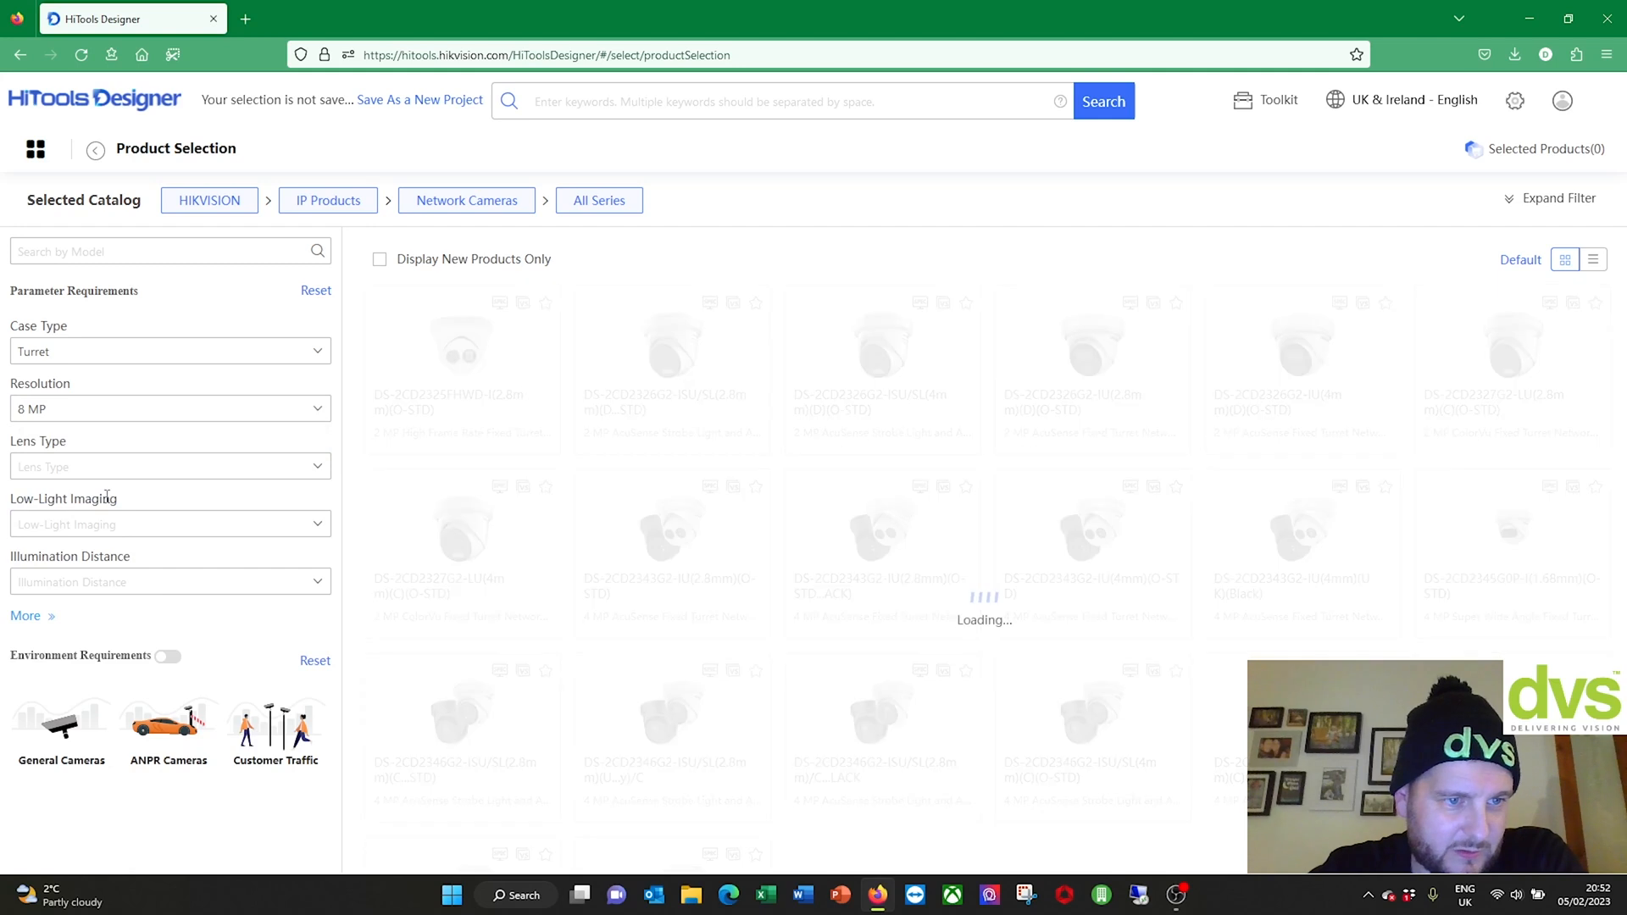
left_click(104, 467)
left_click(96, 498)
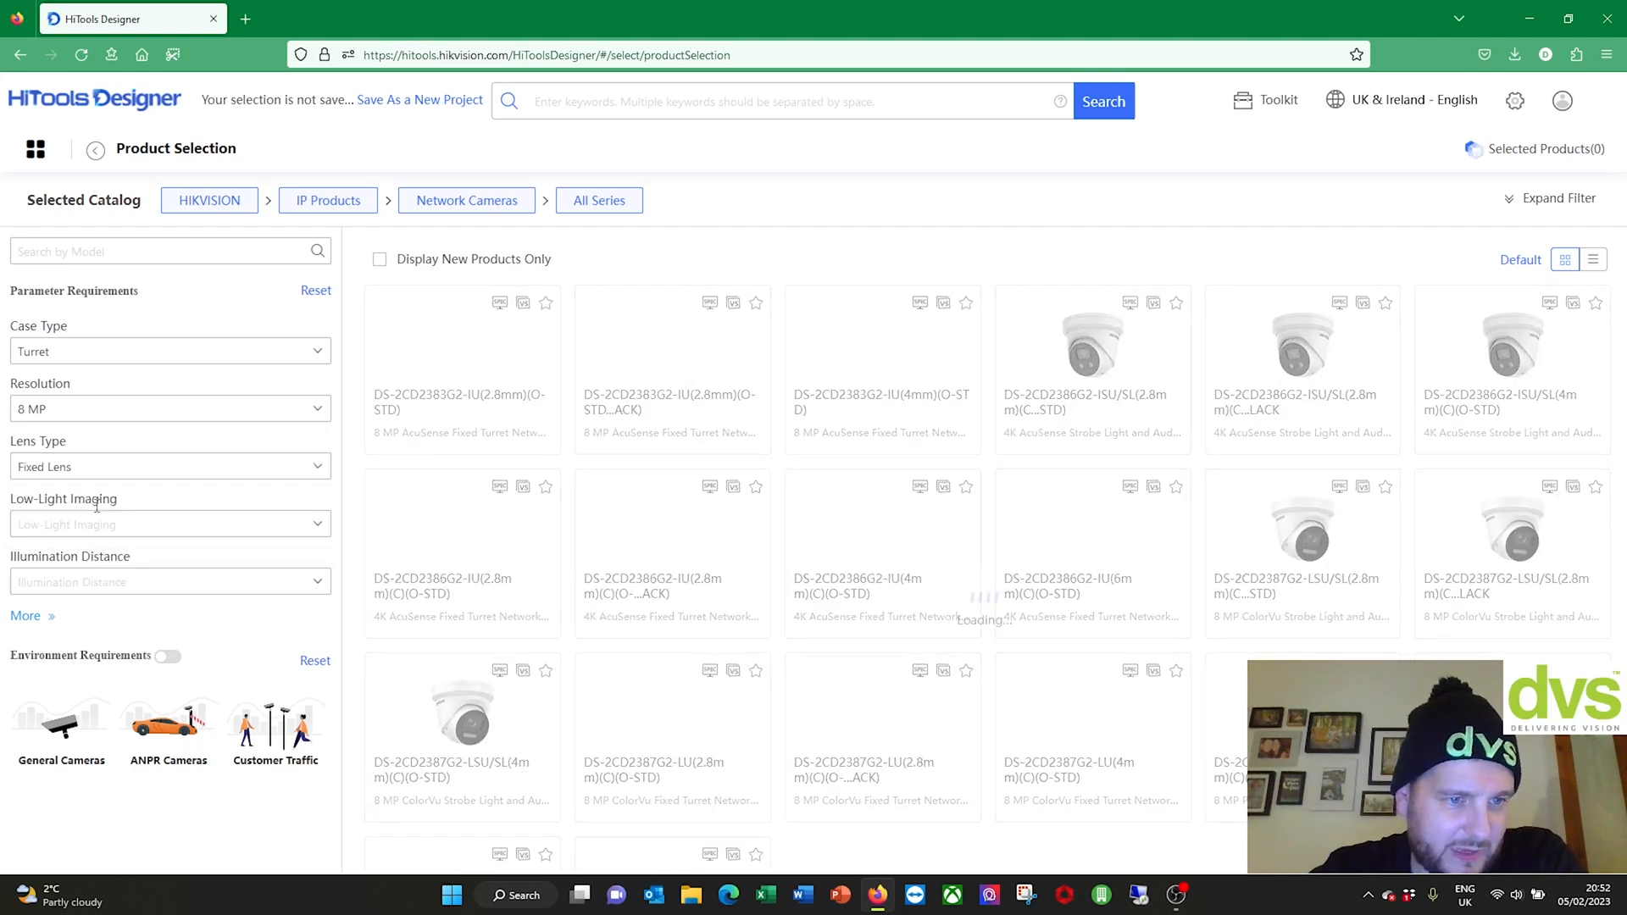
left_click(109, 526)
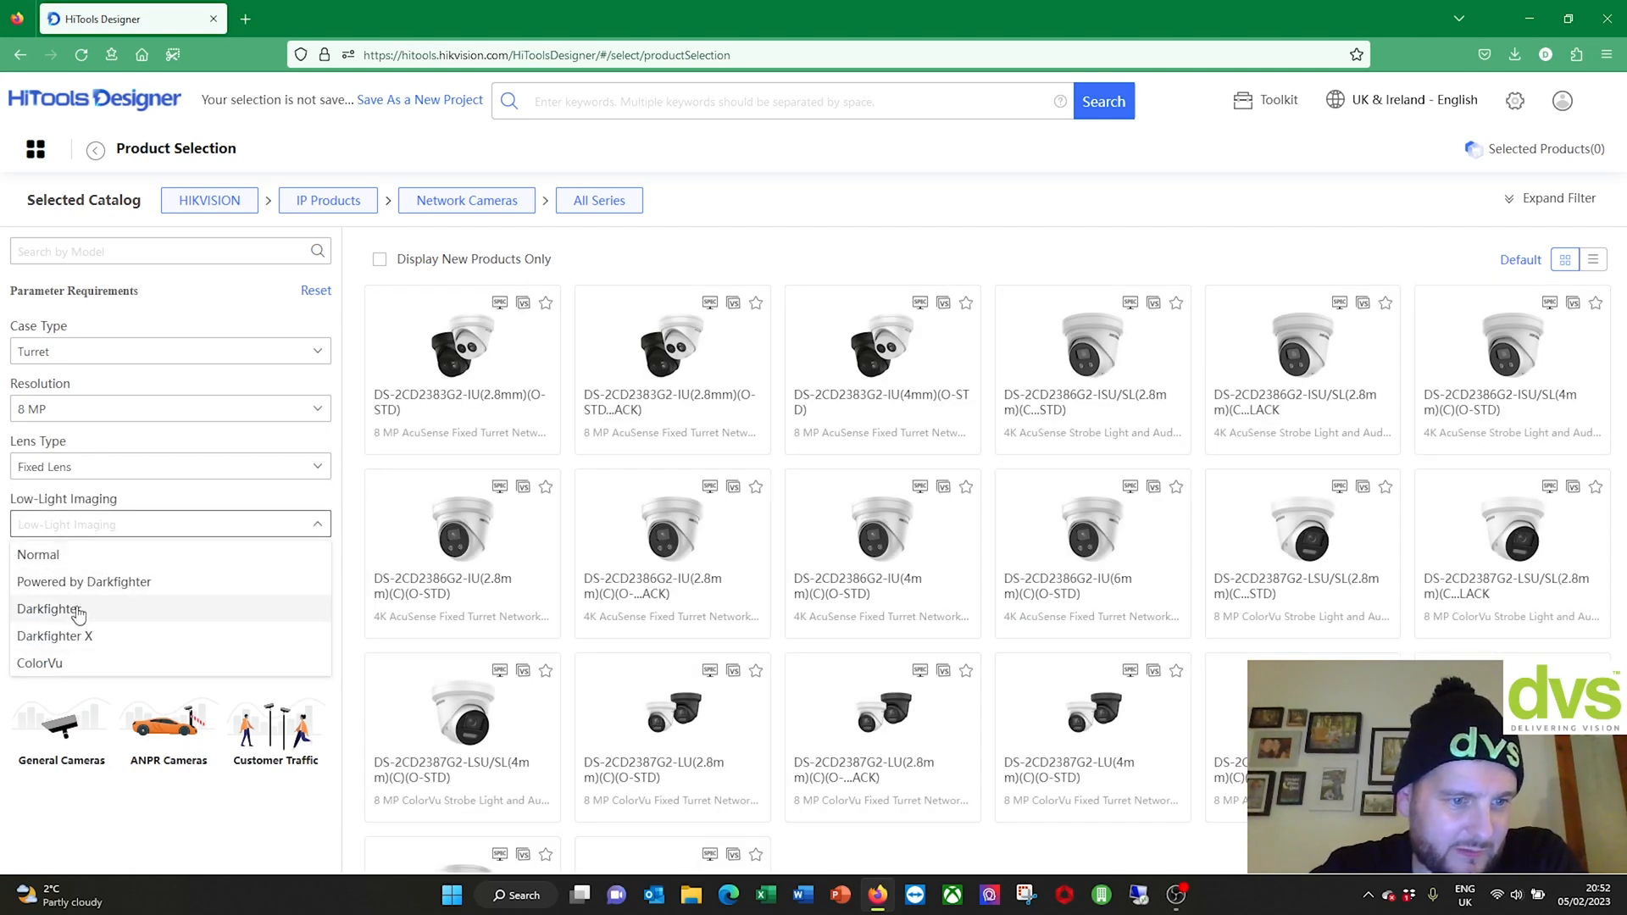
left_click(73, 663)
left_click(79, 582)
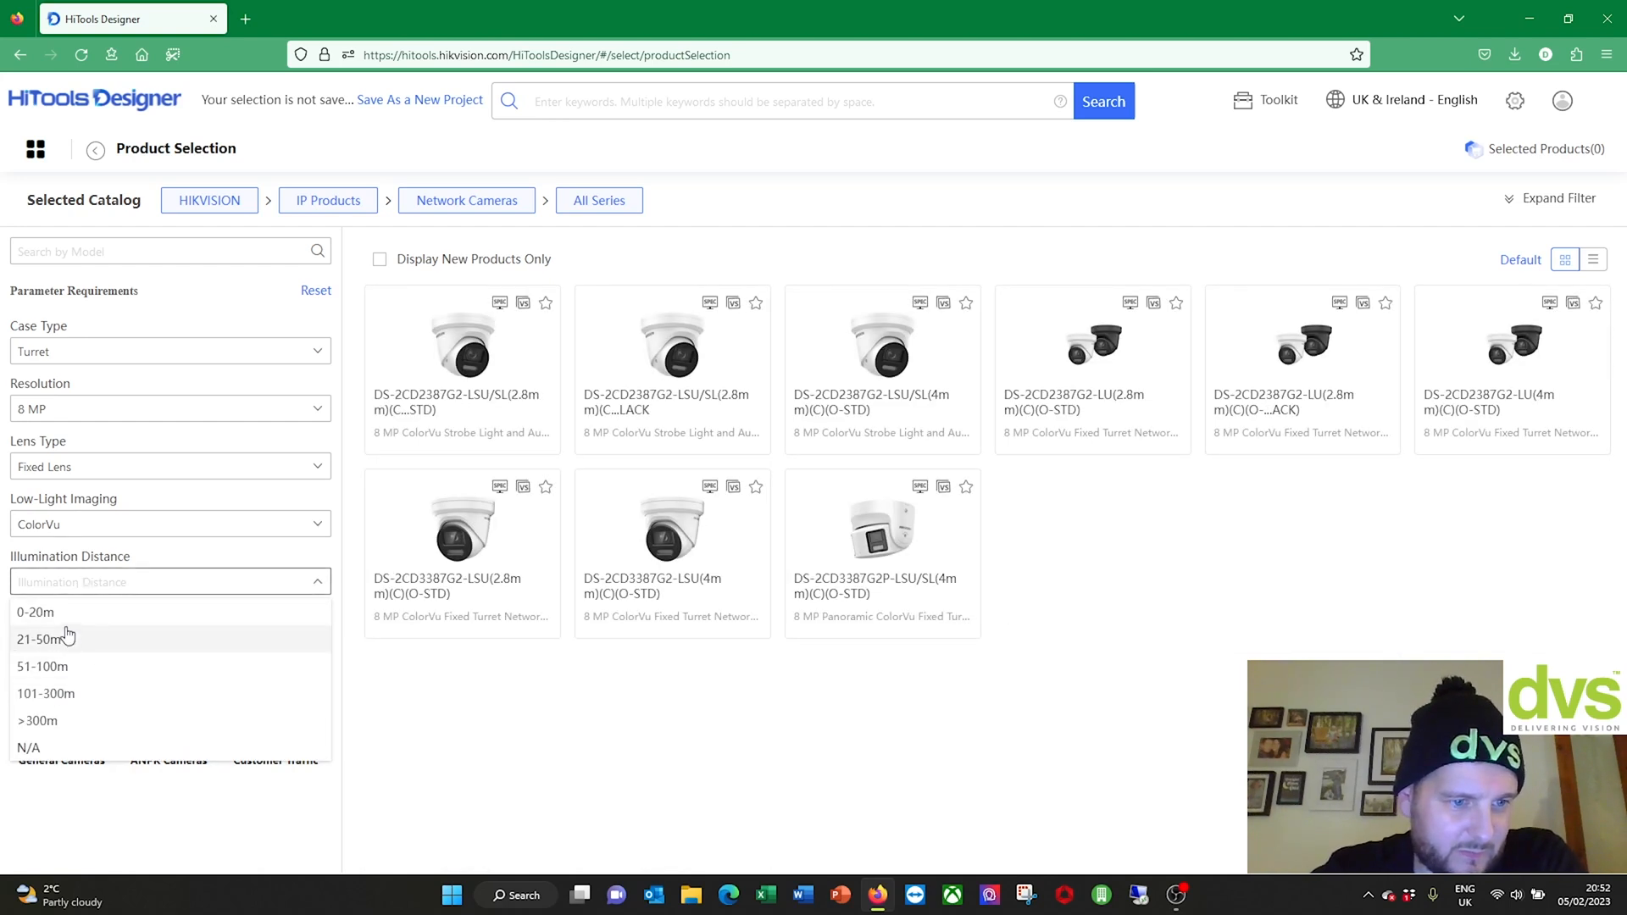
left_click(68, 638)
Step: Select the first 2.8mm ColorVu turret camera card
mouse_move(397, 400)
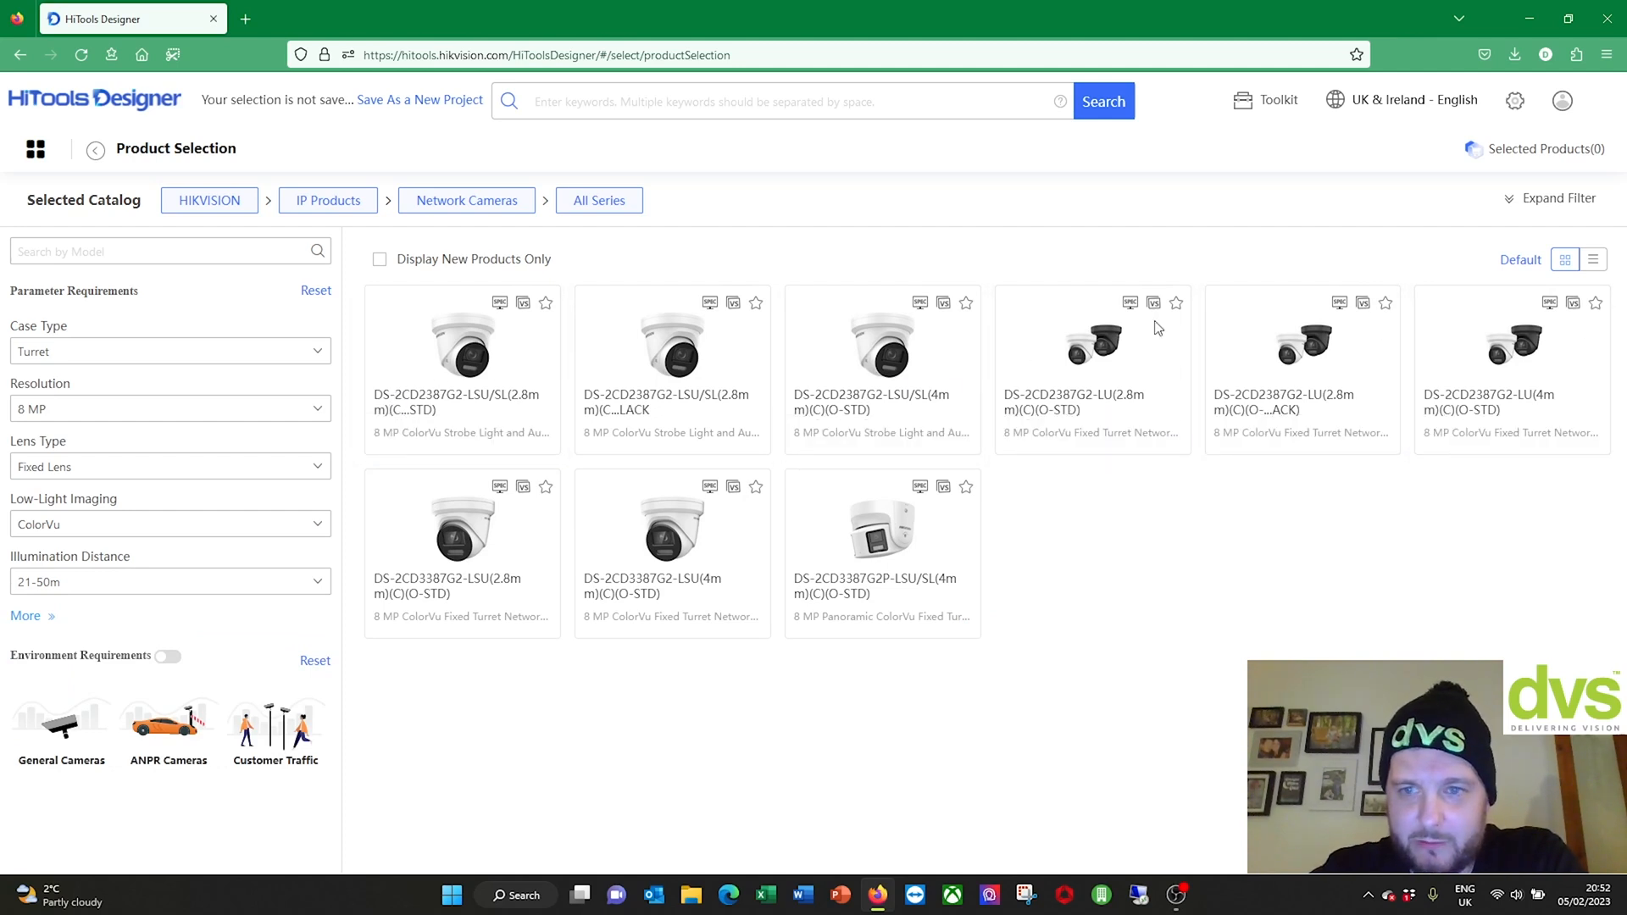
mouse_move(882, 574)
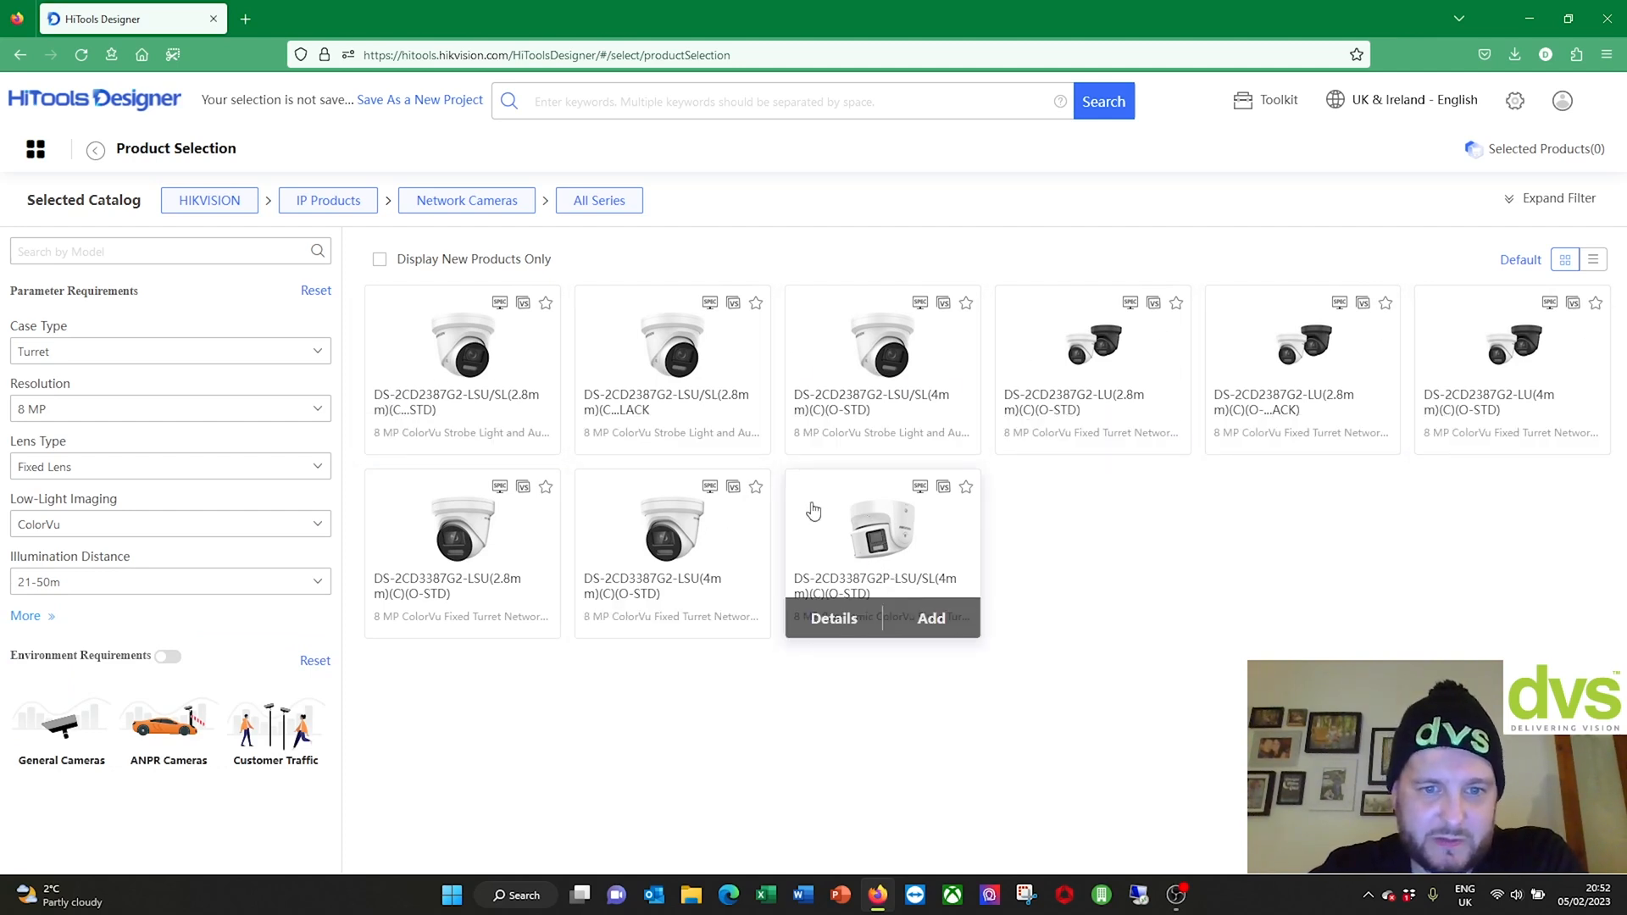
left_click(462, 364)
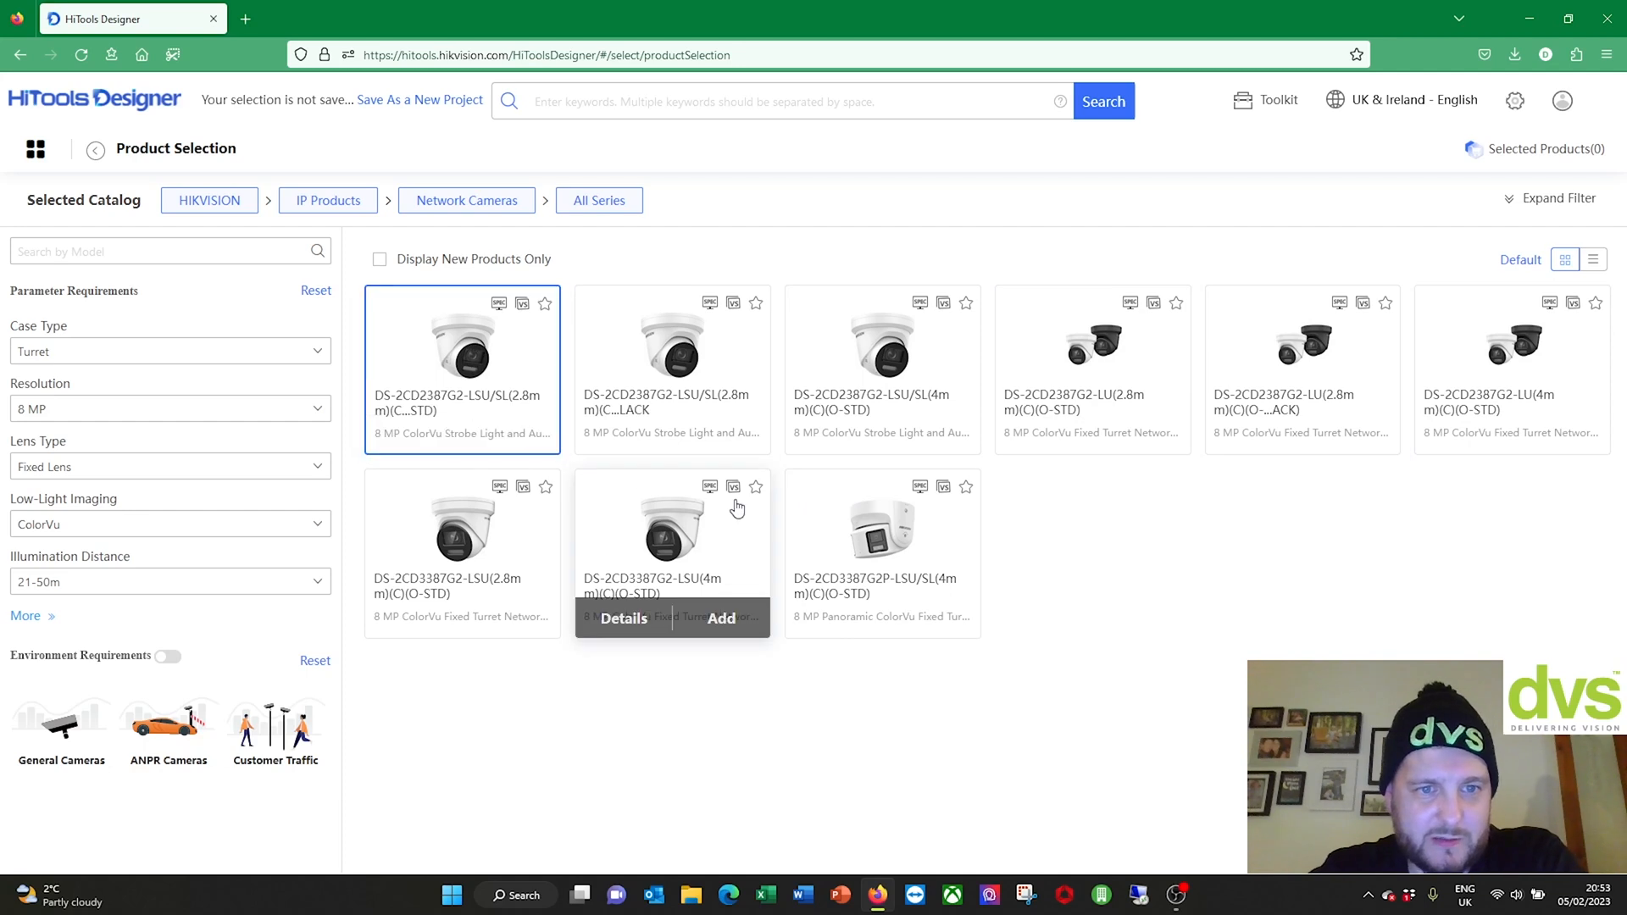
Step: Open the DS-2CD2387G2-LSU/SL(2.8mm)(C)(O-STD) details and read through its specifications
left_click(433, 448)
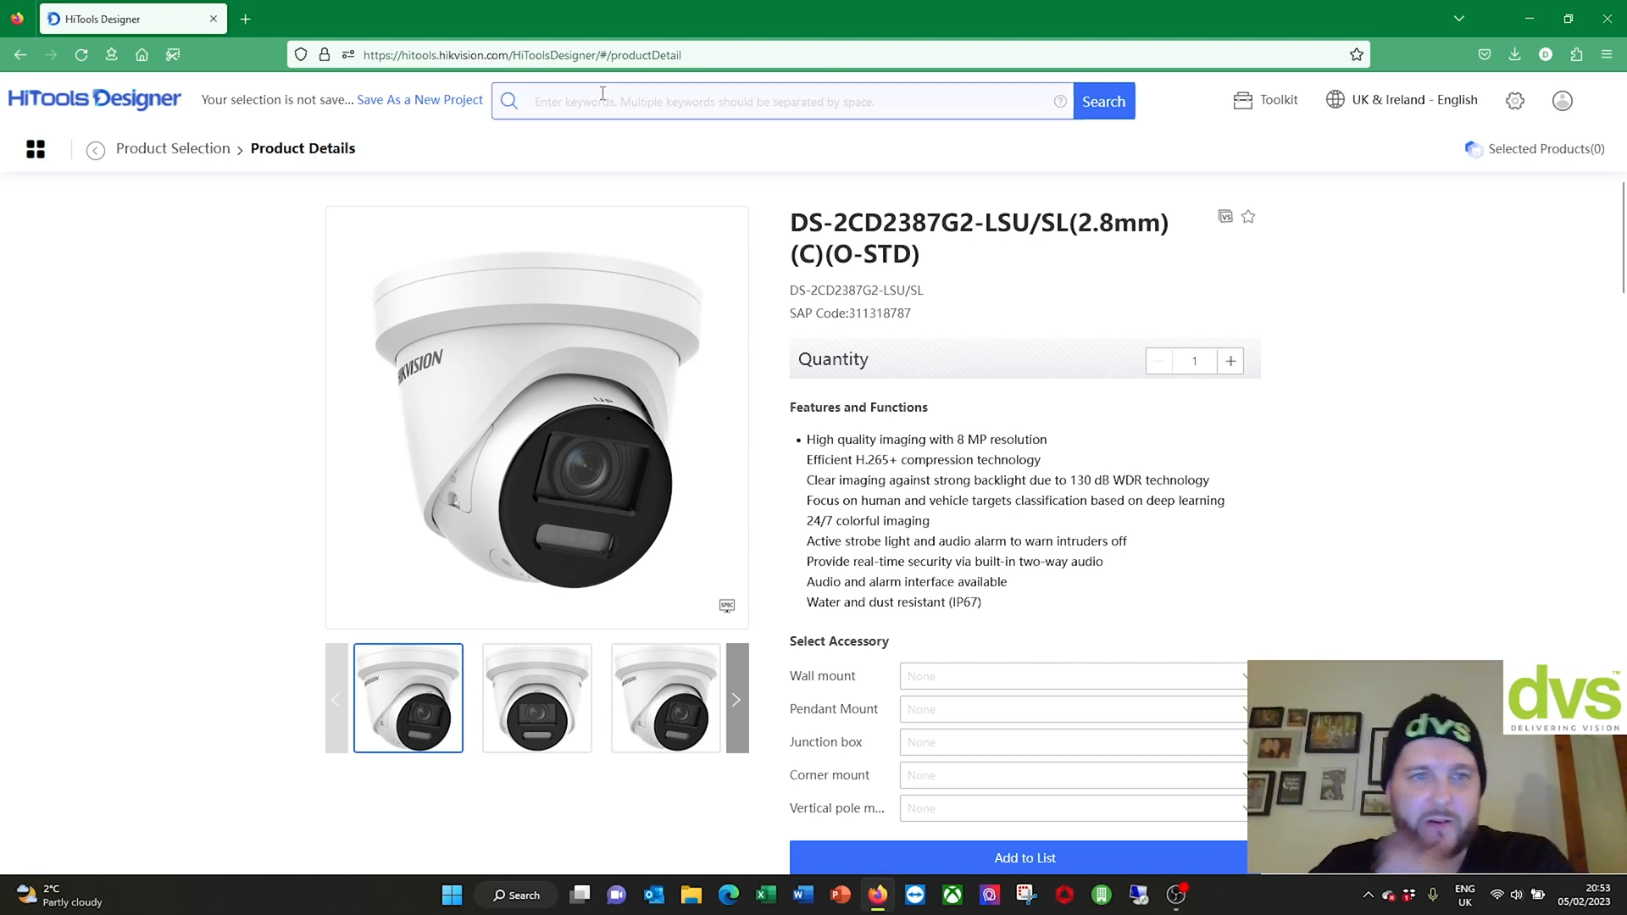
scroll(761, 345, "down", 1)
scroll(761, 345, "down", 3)
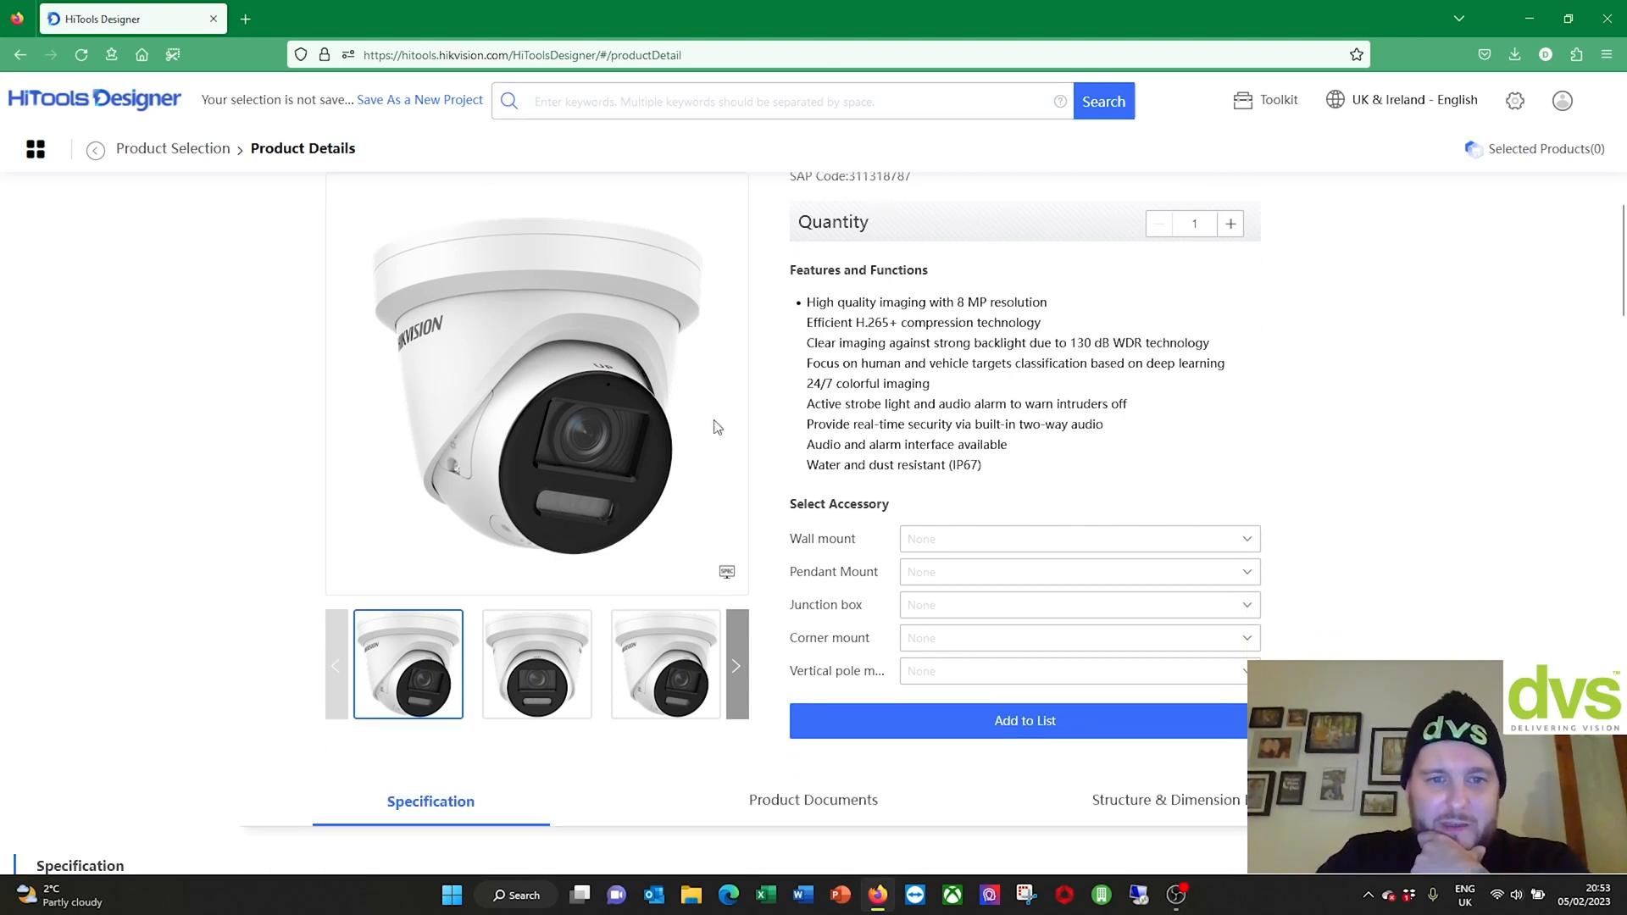
scroll(664, 645, "down", 15)
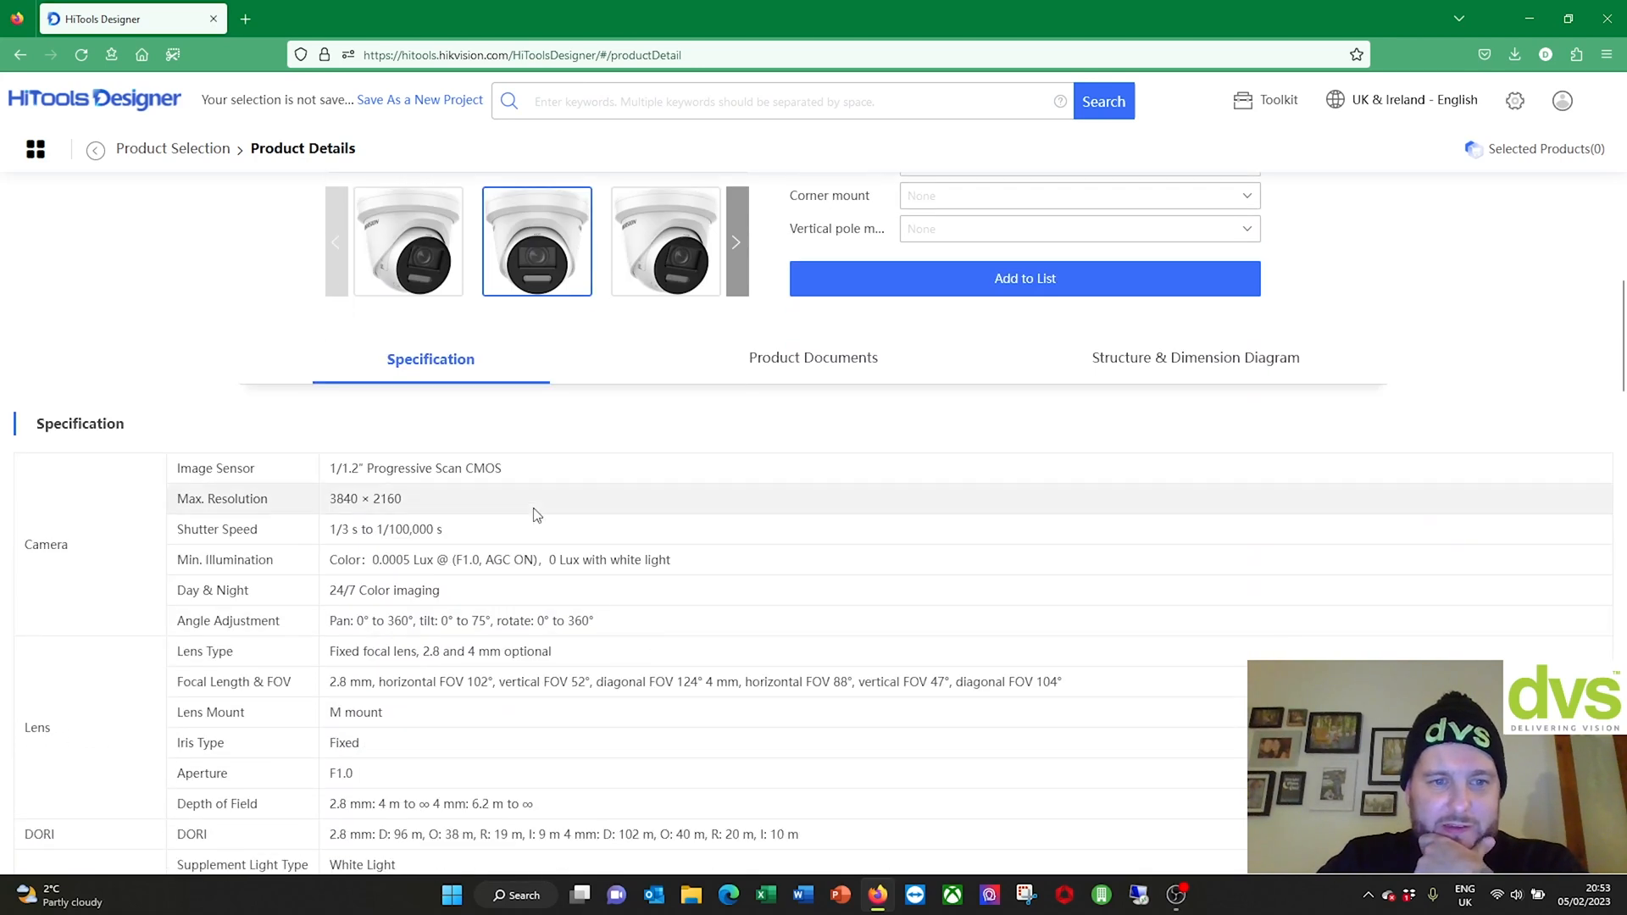
scroll(536, 514, "down", 15)
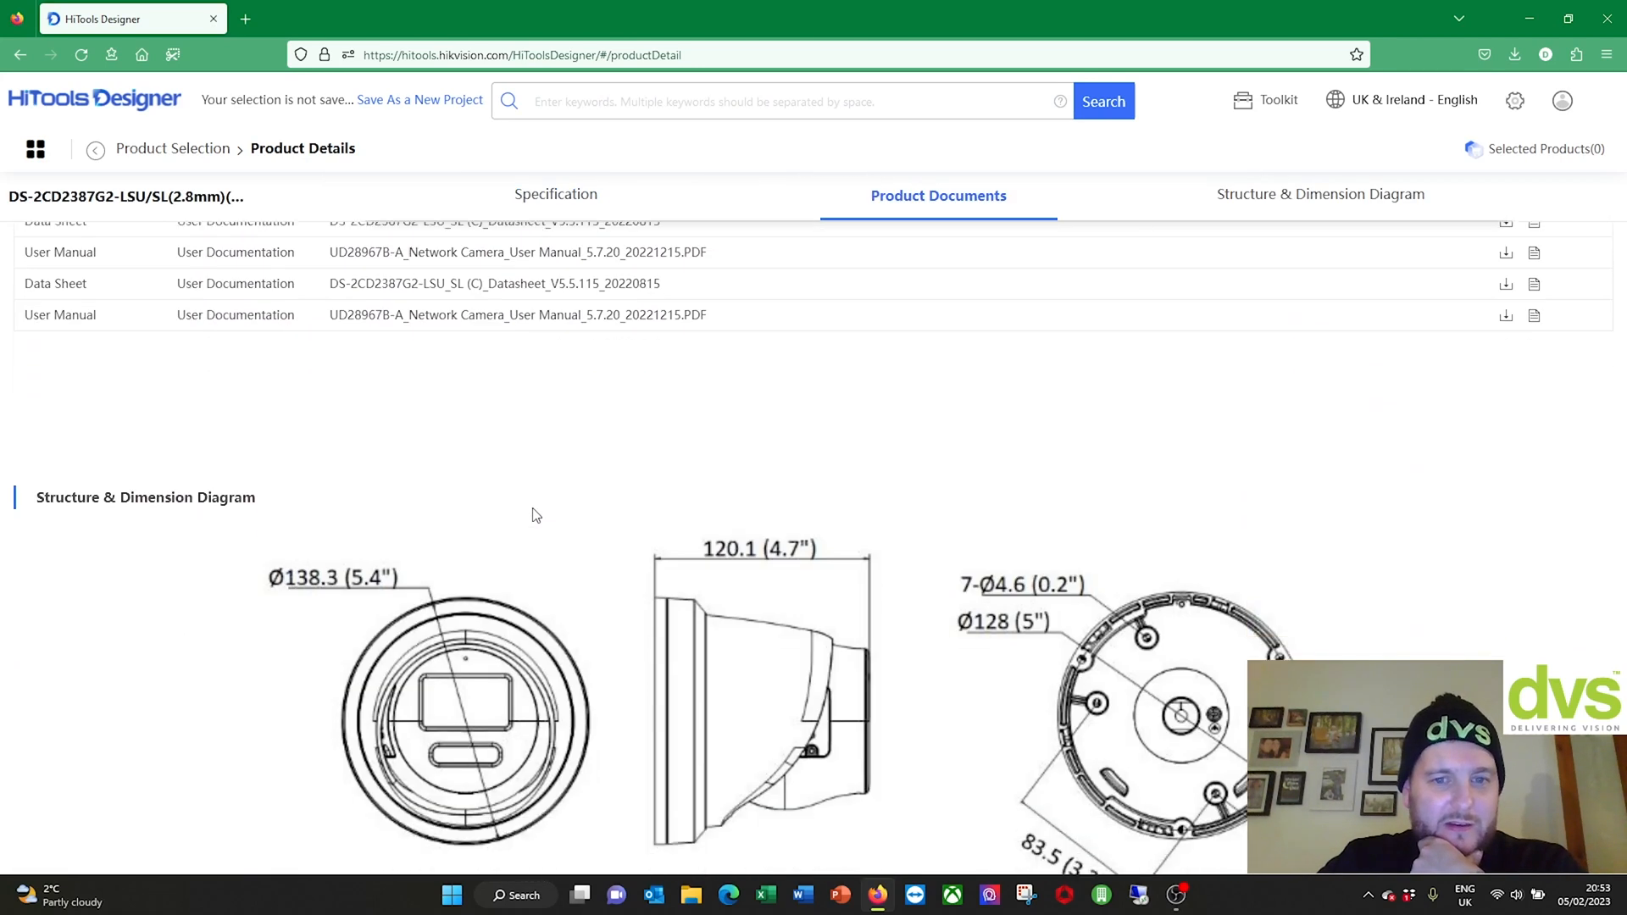
scroll(843, 515, "up", 12)
scroll(844, 516, "down", 10)
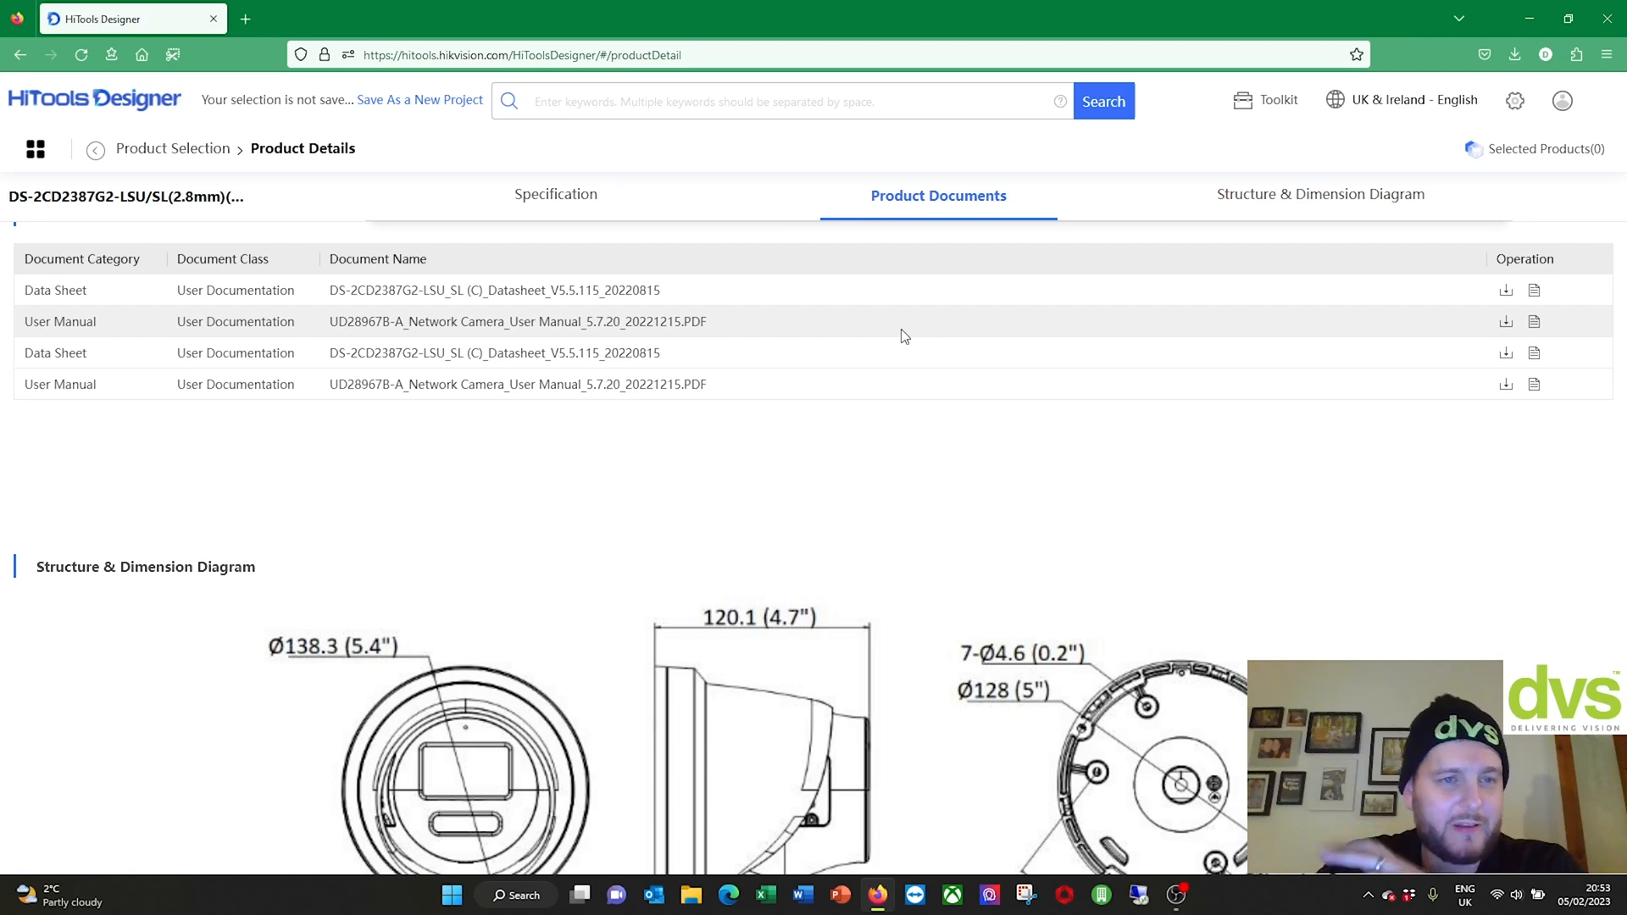
scroll(904, 336, "up", 2)
scroll(904, 336, "up", 5)
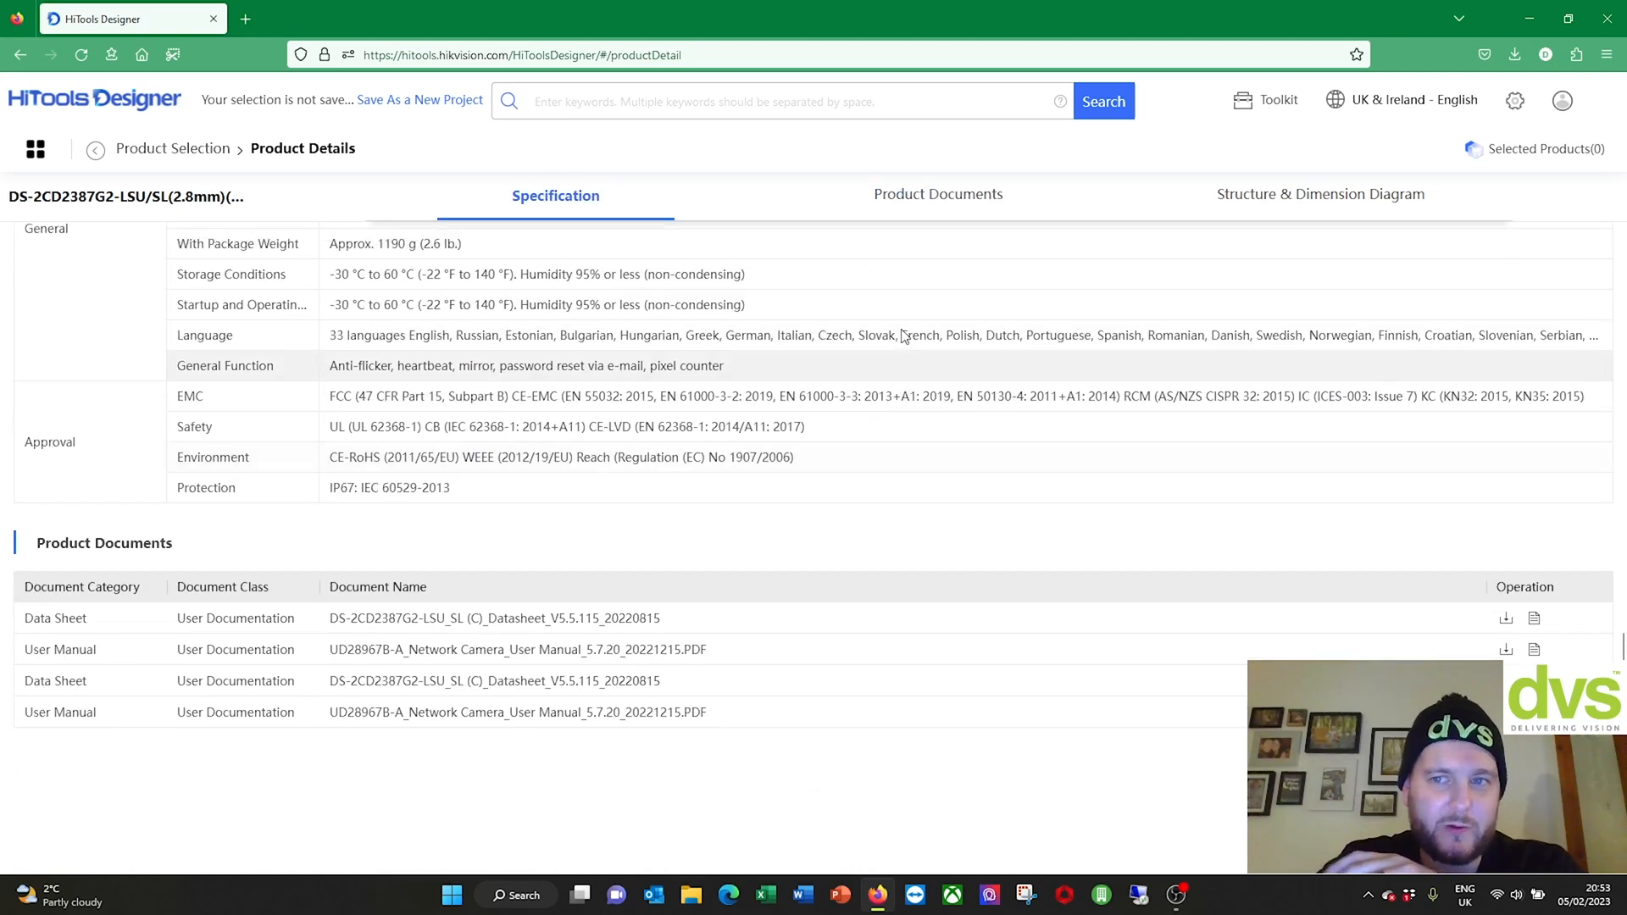
scroll(903, 335, "down", 2)
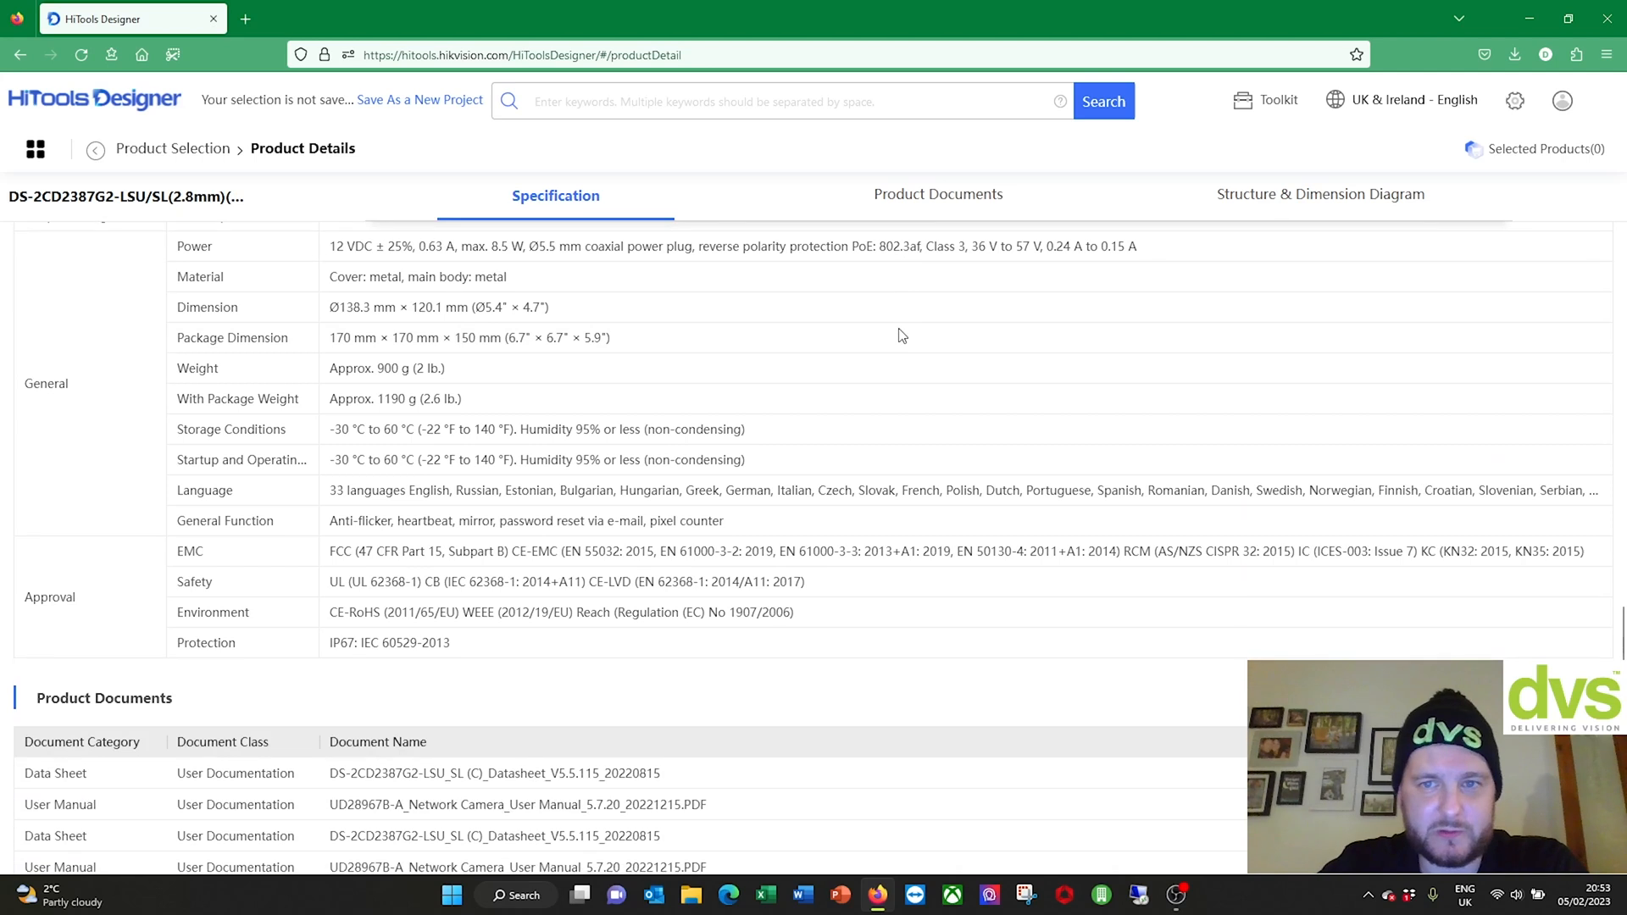
Step: Review the Product Documents and Structure & Dimension Diagram sections
left_click(907, 201)
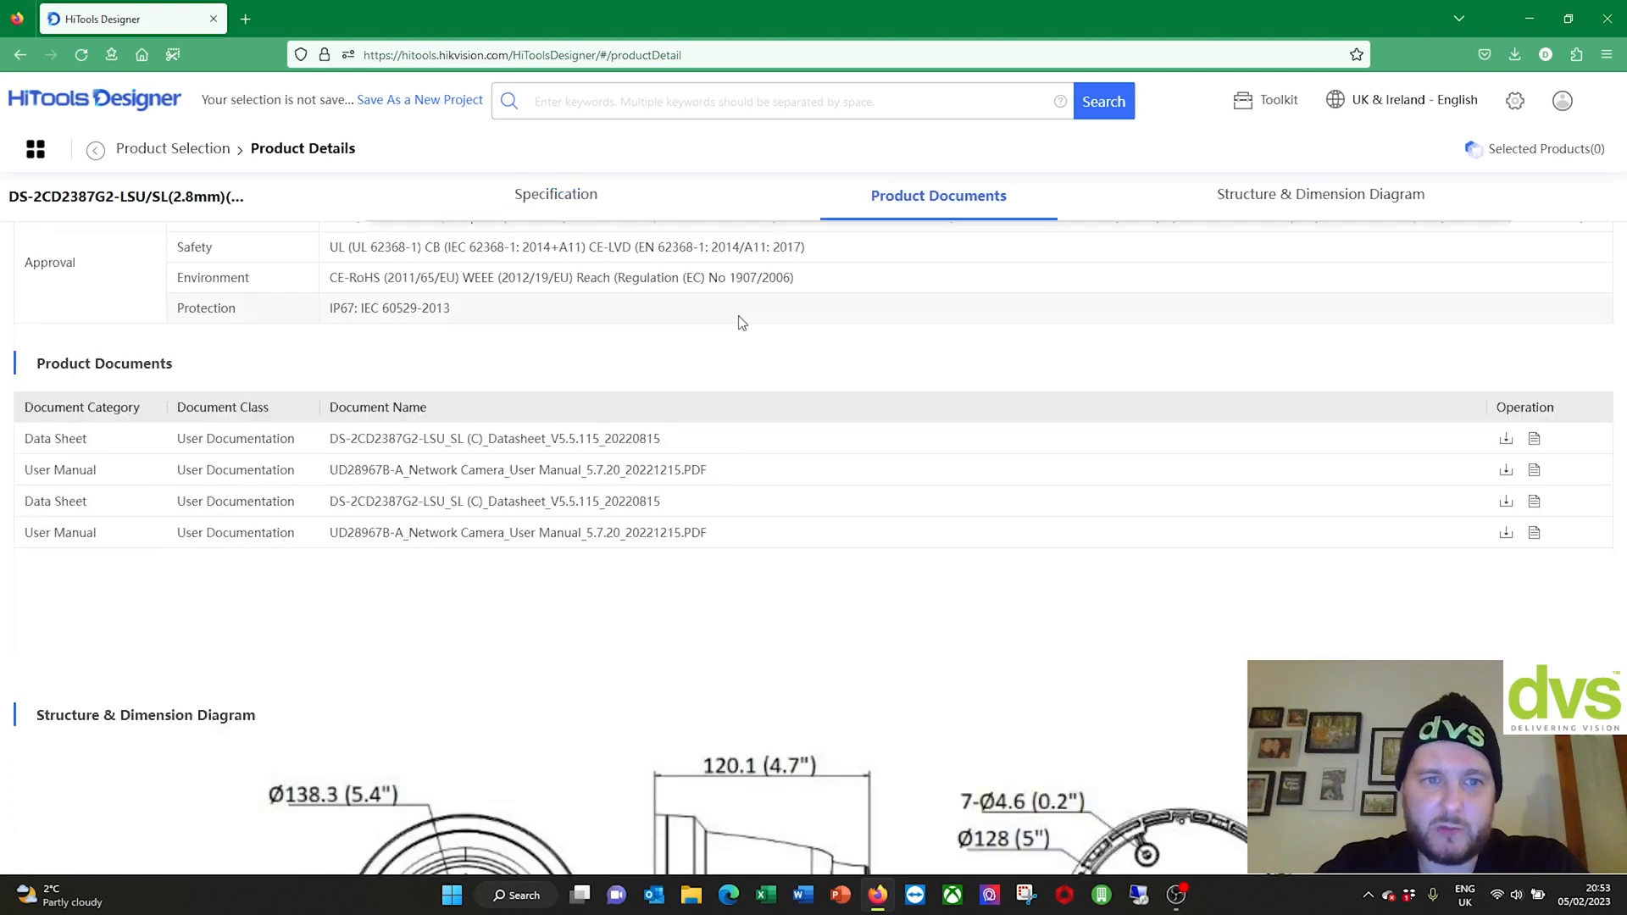
left_click(1242, 204)
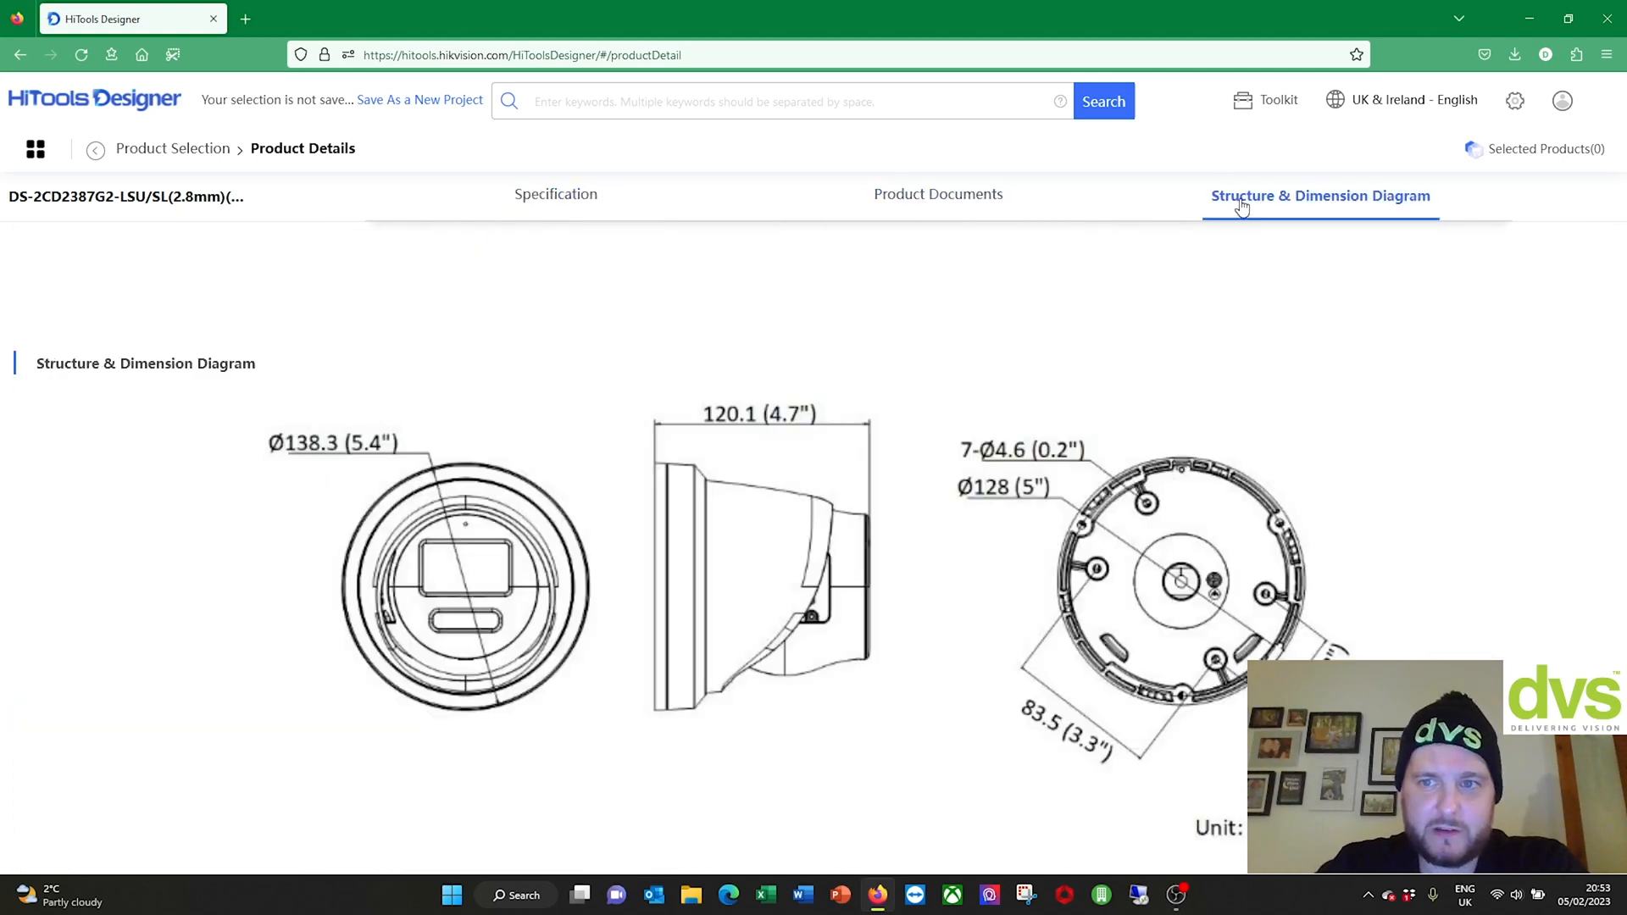
scroll(487, 284, "up", 15)
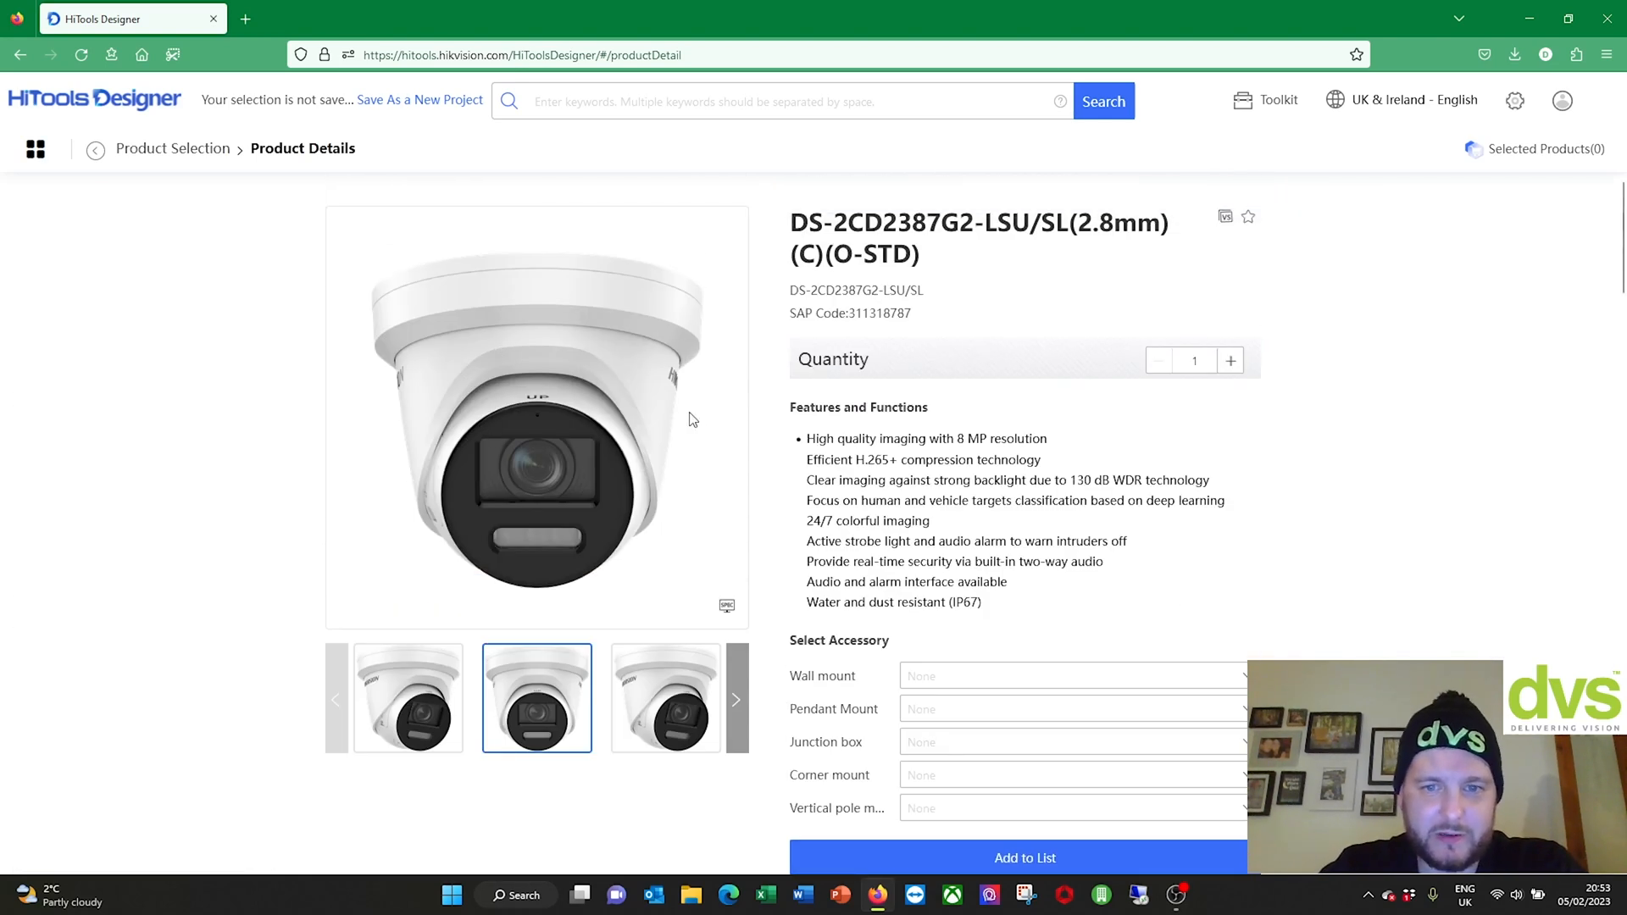
scroll(692, 418, "down", 2)
Step: Browse the wall, pendant, junction box, corner and vertical pole mount accessory options
left_click(1244, 483)
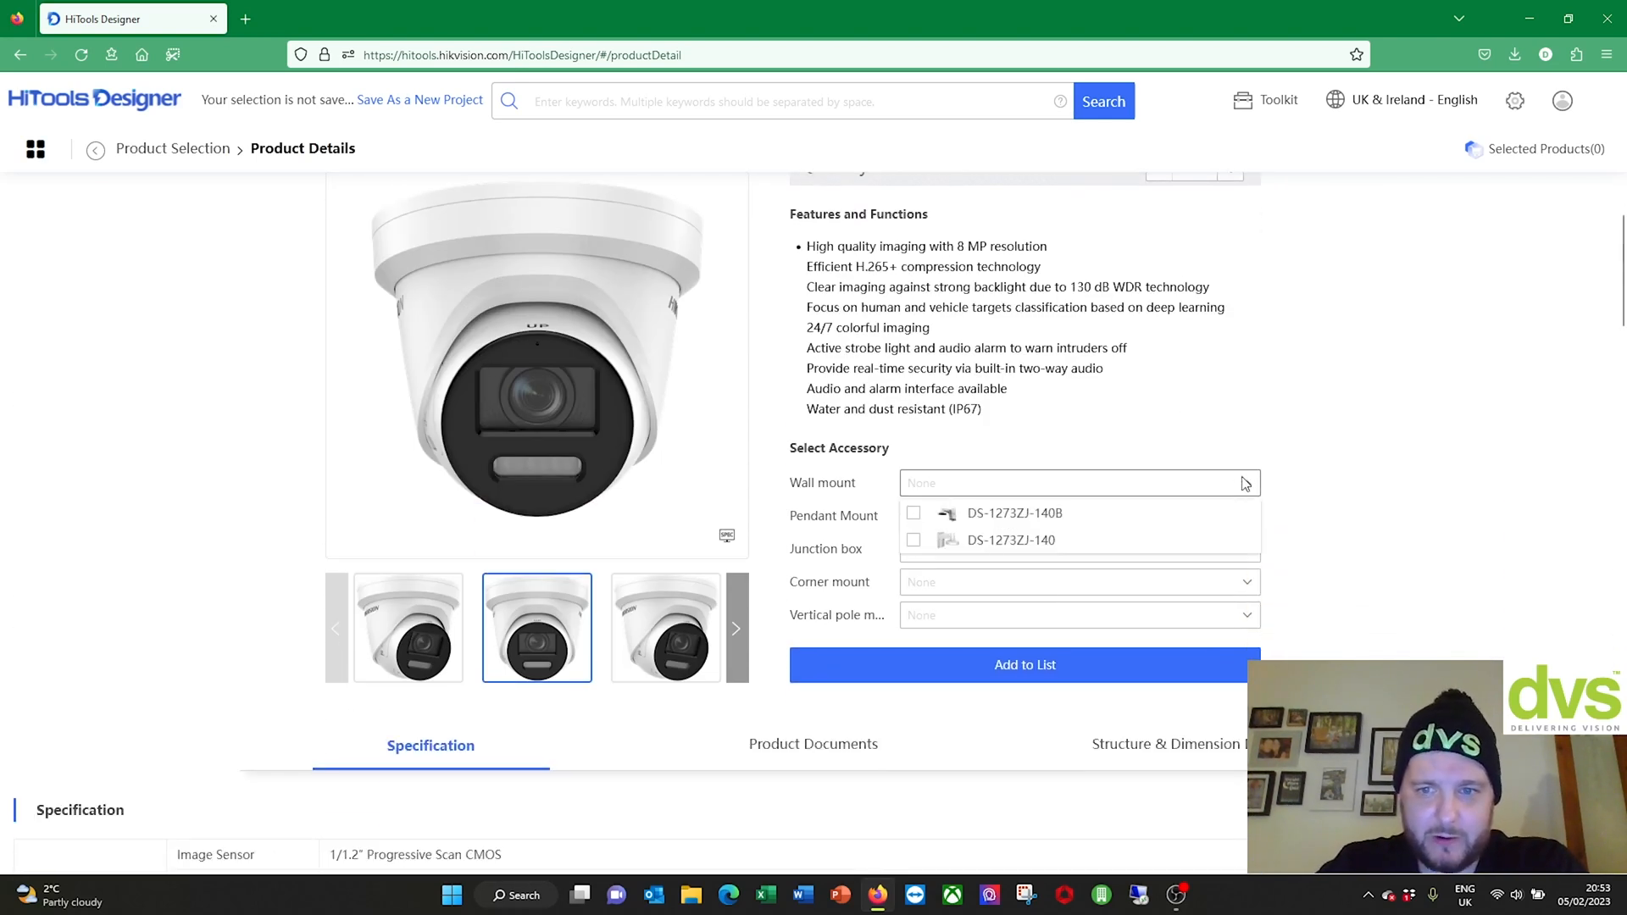
left_click(965, 514)
left_click(1025, 549)
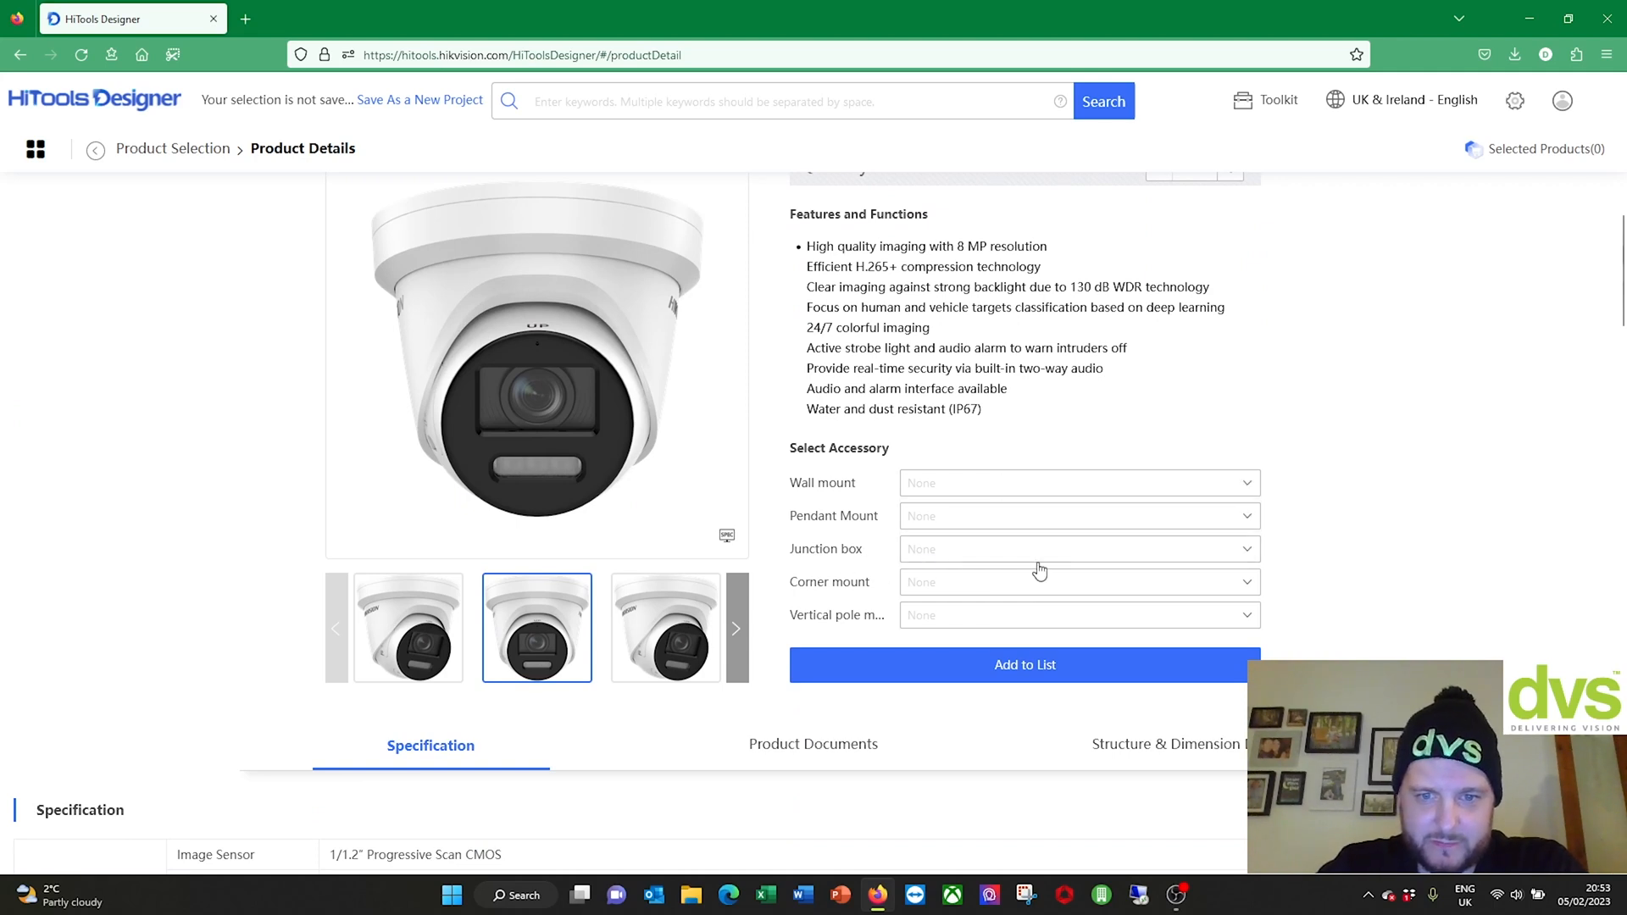
left_click(922, 593)
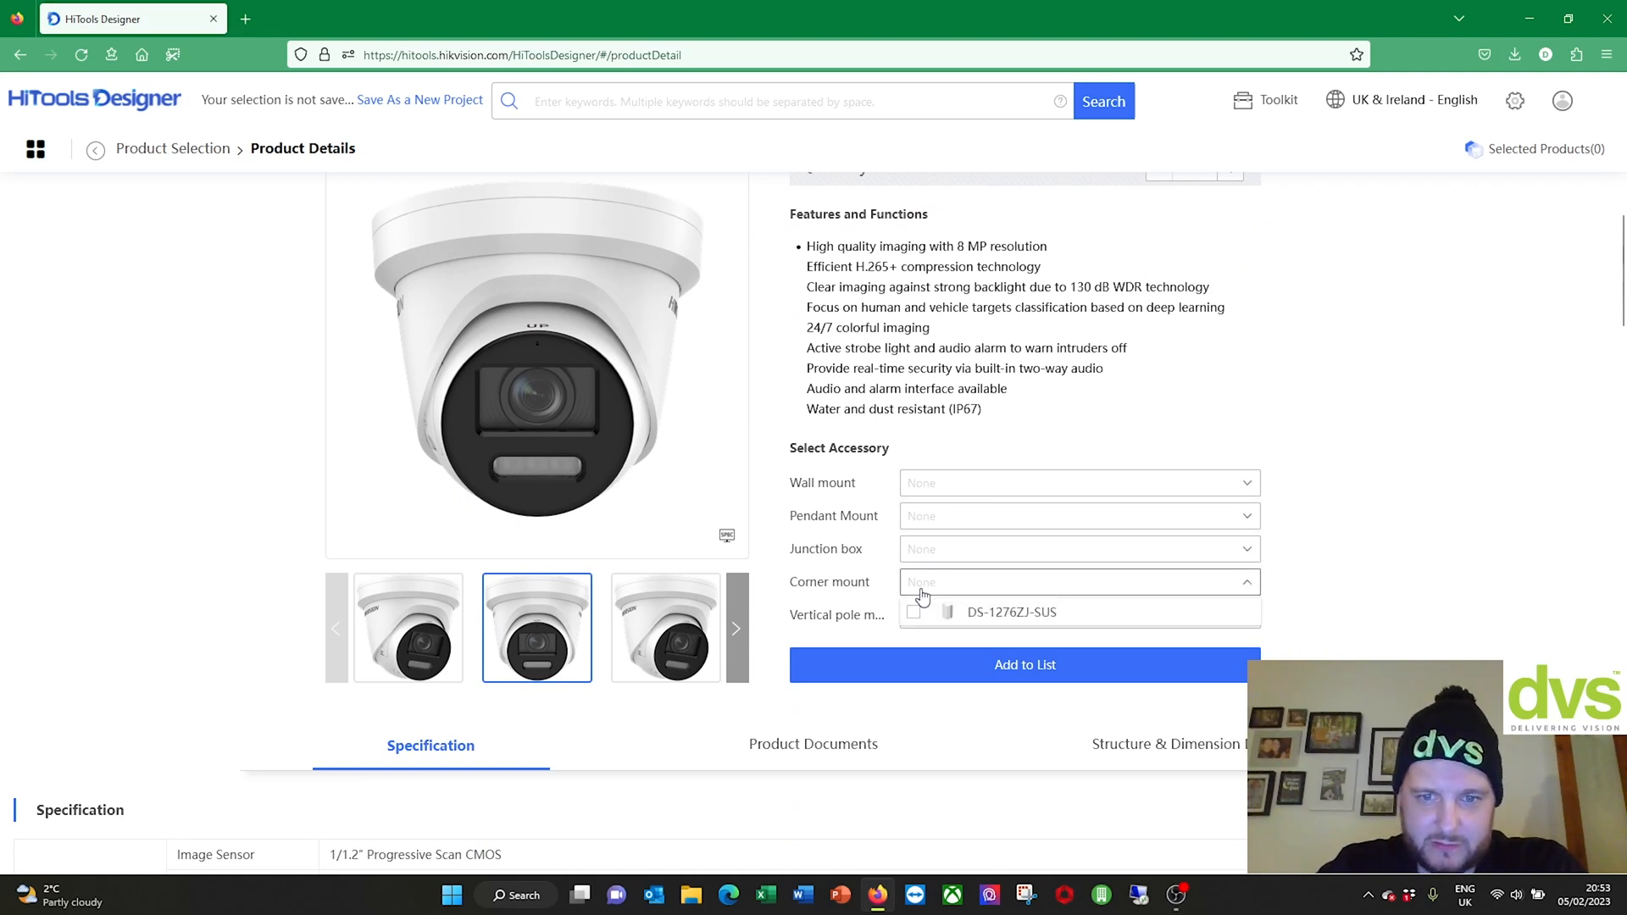
left_click(883, 616)
left_click(1351, 589)
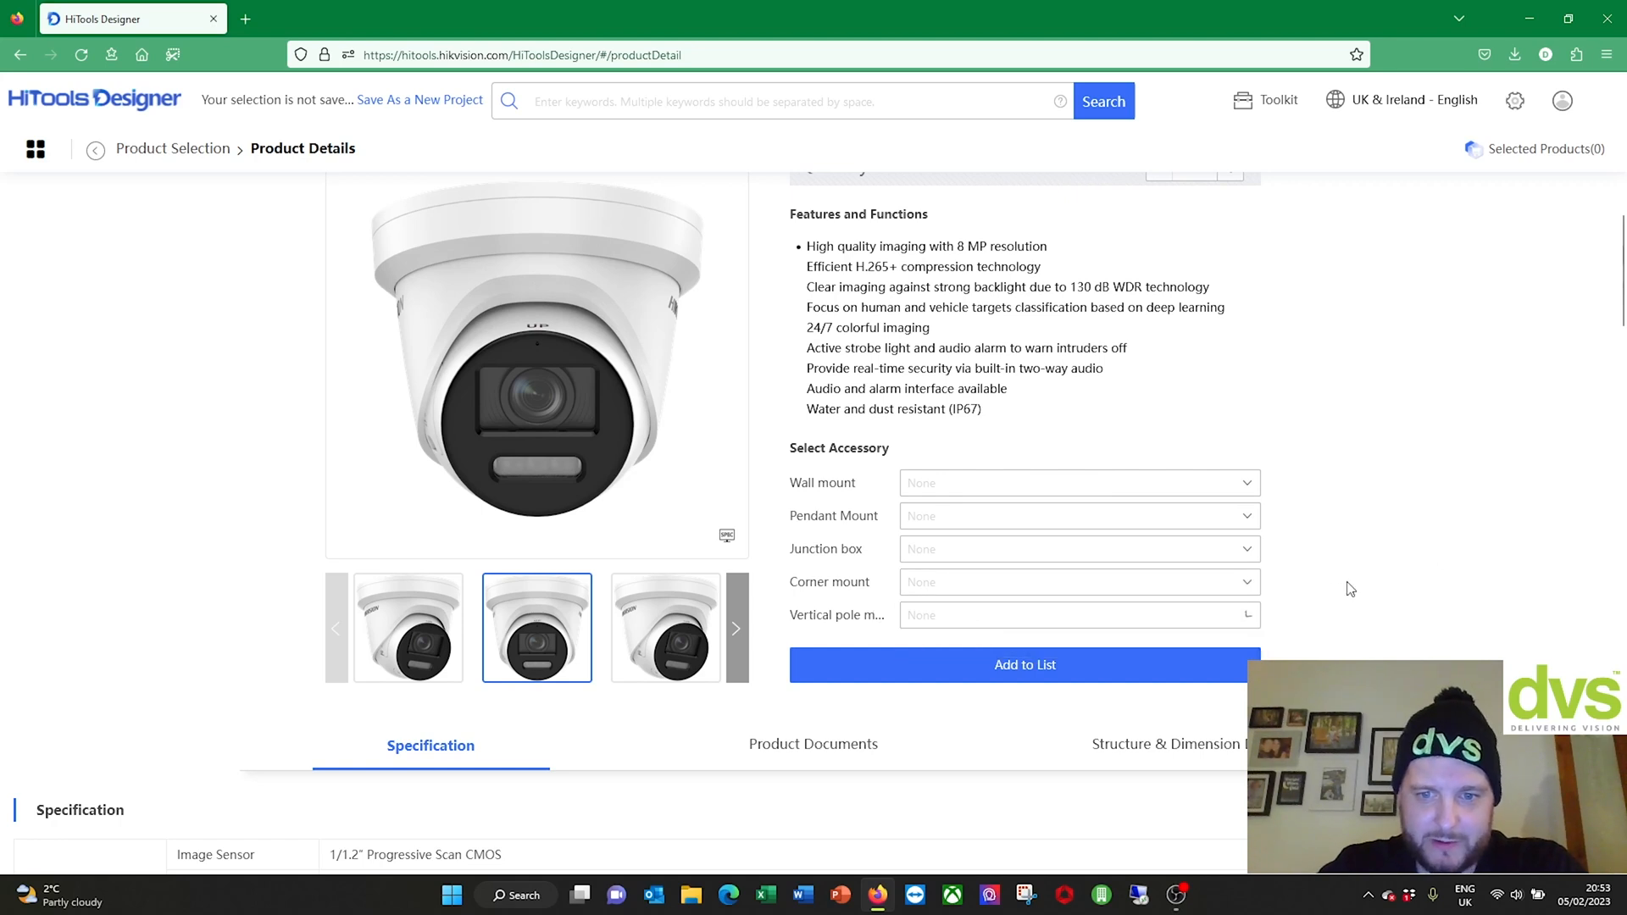
Step: Choose the DS-1273ZJ-140B wall mount and add the camera with it to the list
left_click(975, 483)
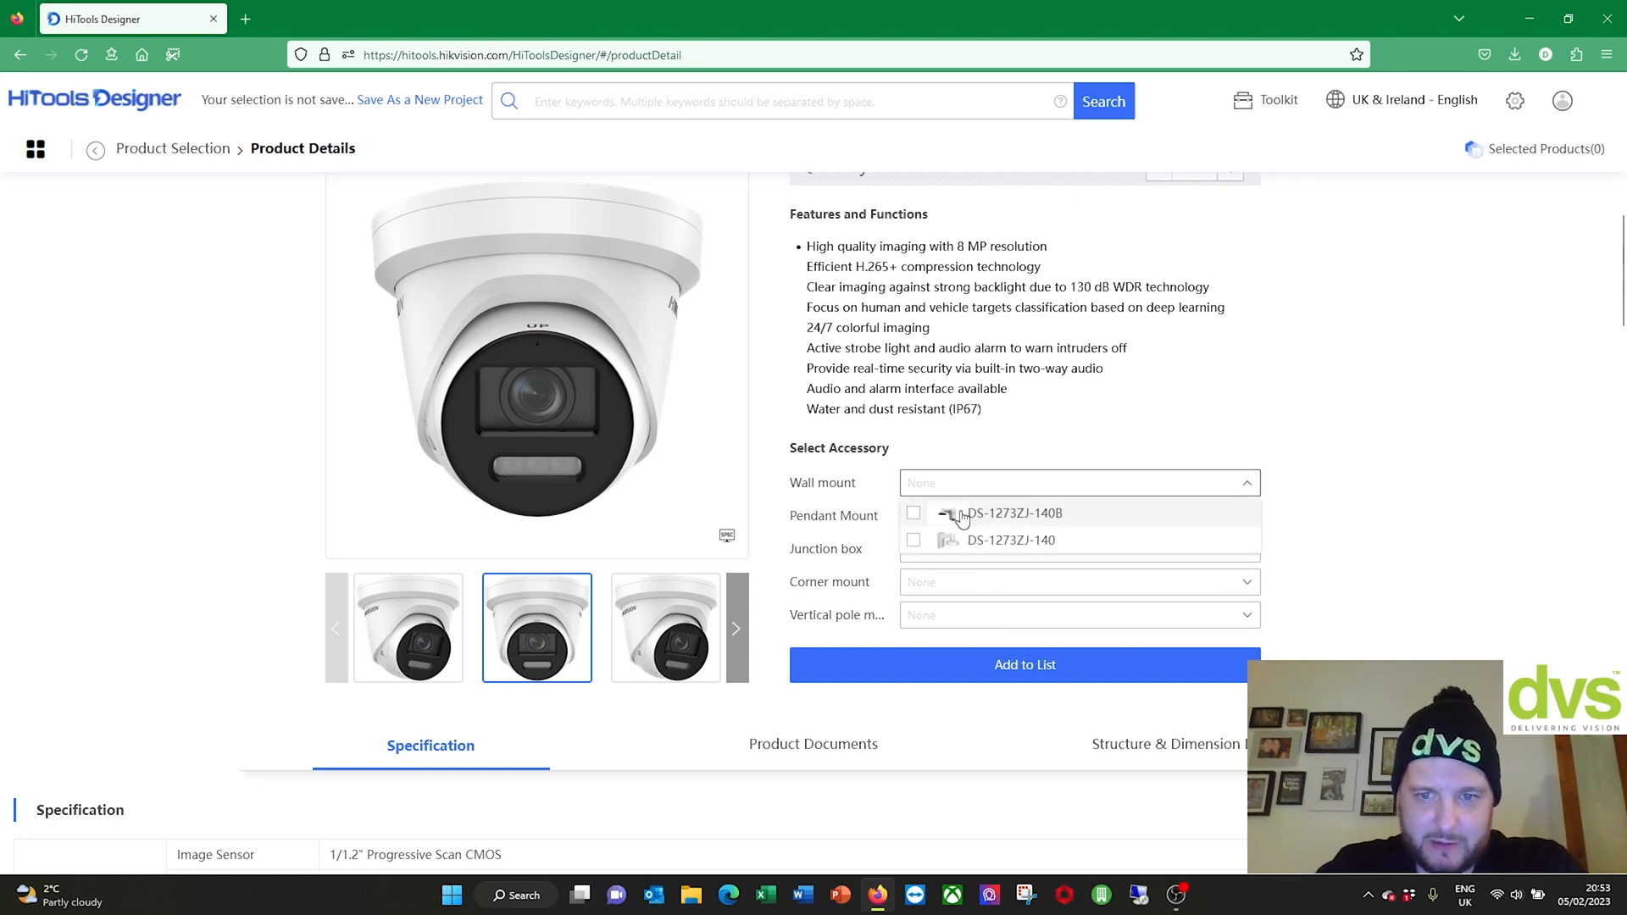
left_click(913, 514)
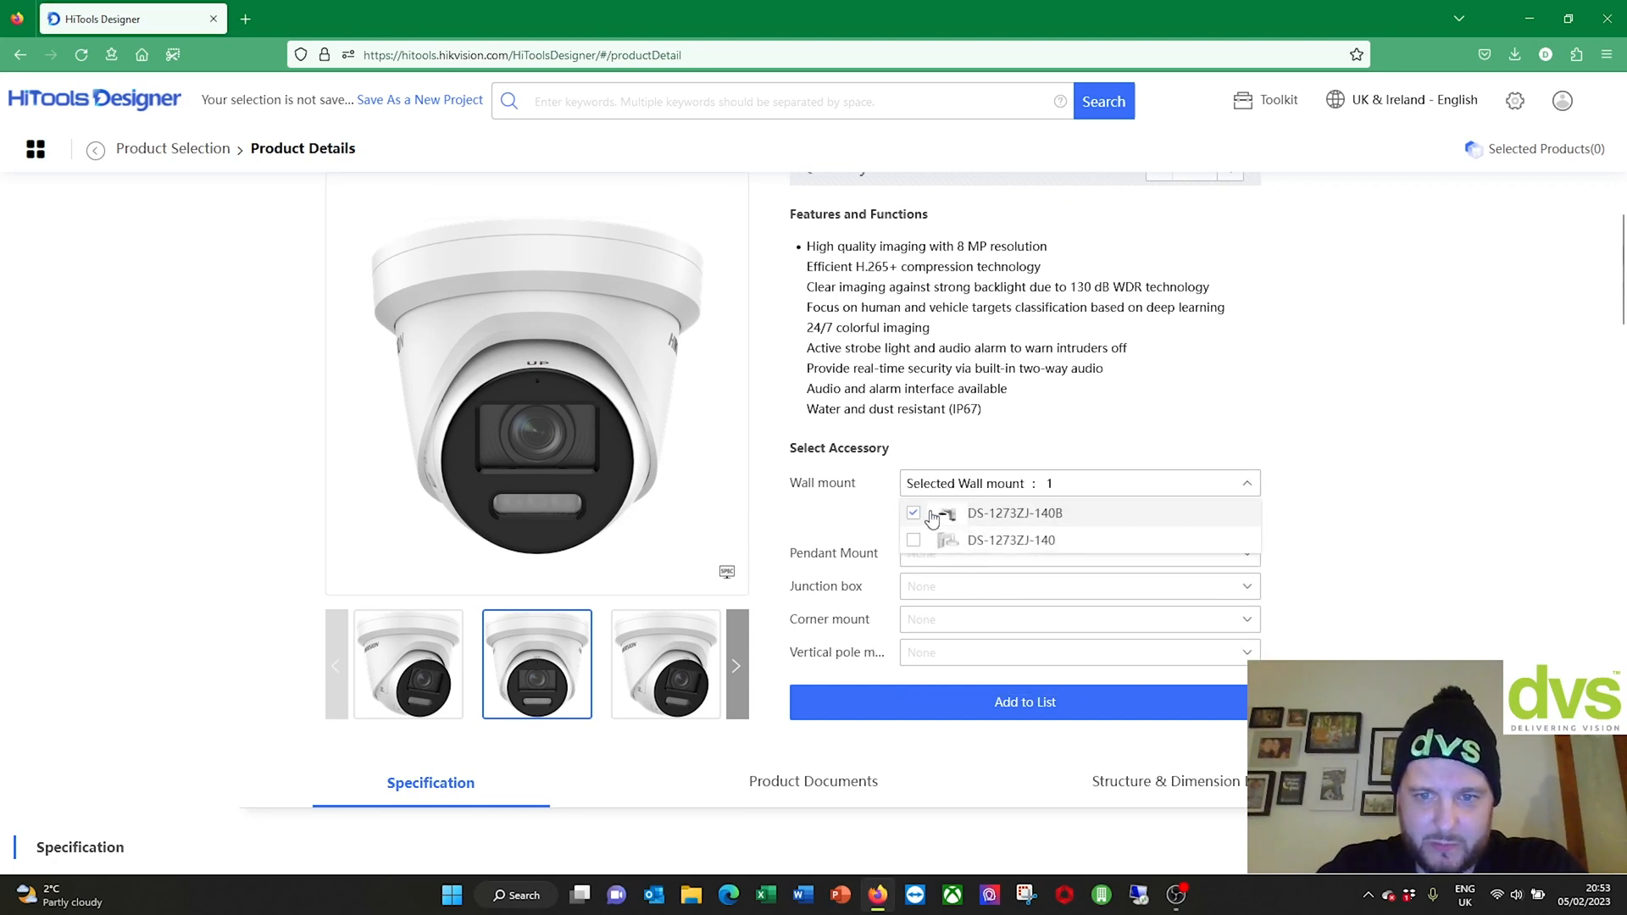
left_click(1104, 703)
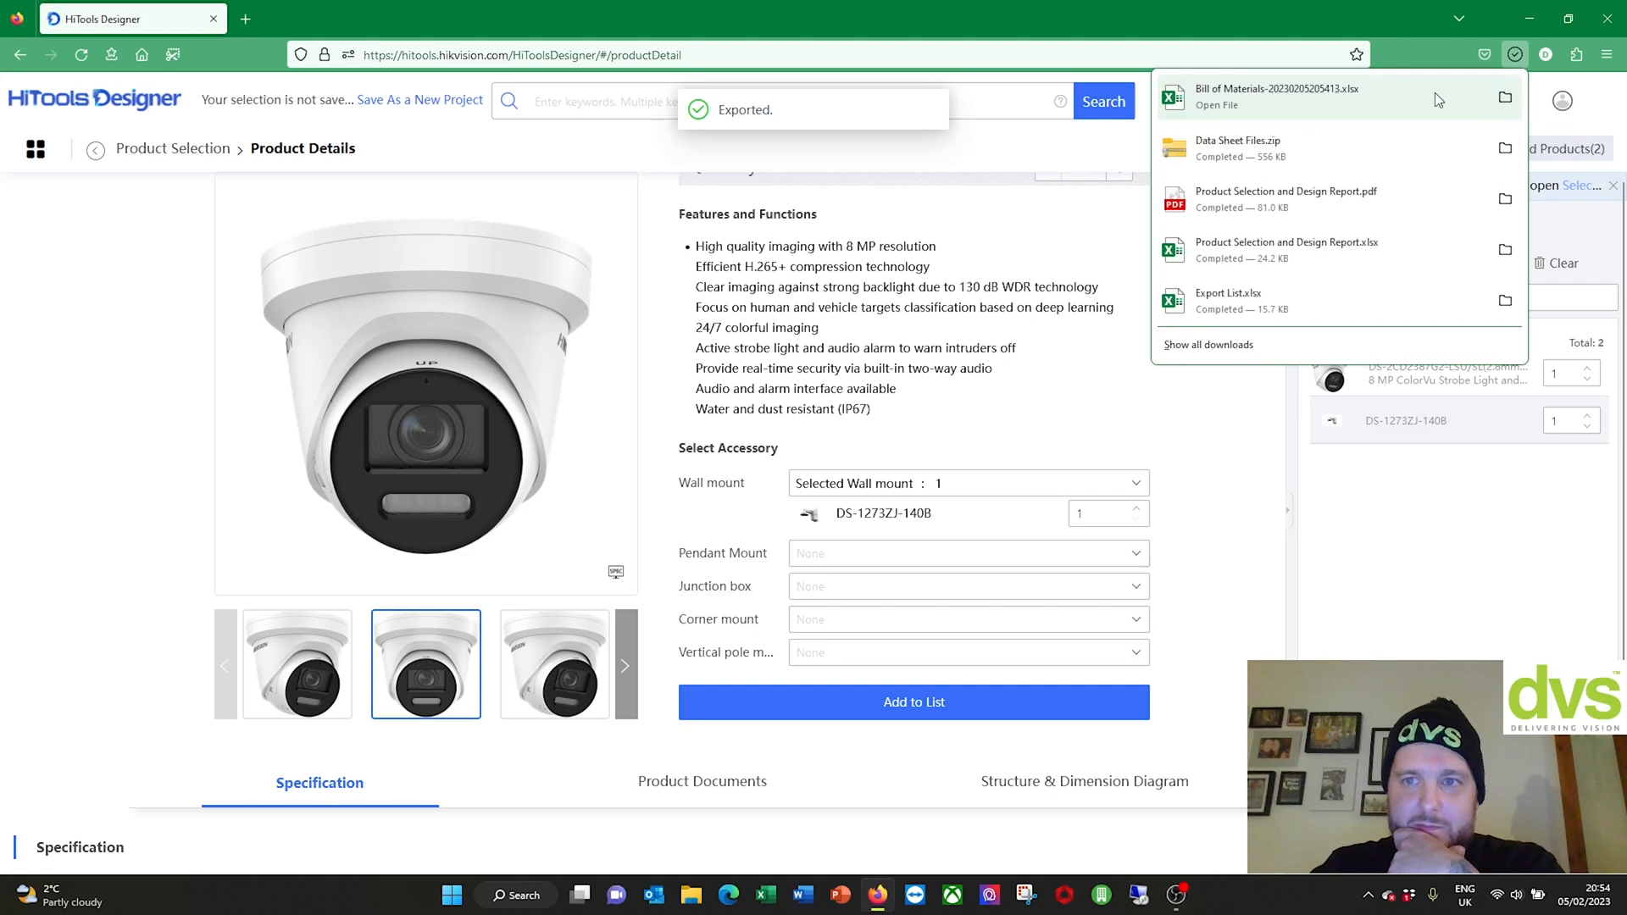
Step: Open the exported Bill of Materials .xlsx, enable editing, select rows 5–7, then close Excel and Explorer
left_click(1505, 98)
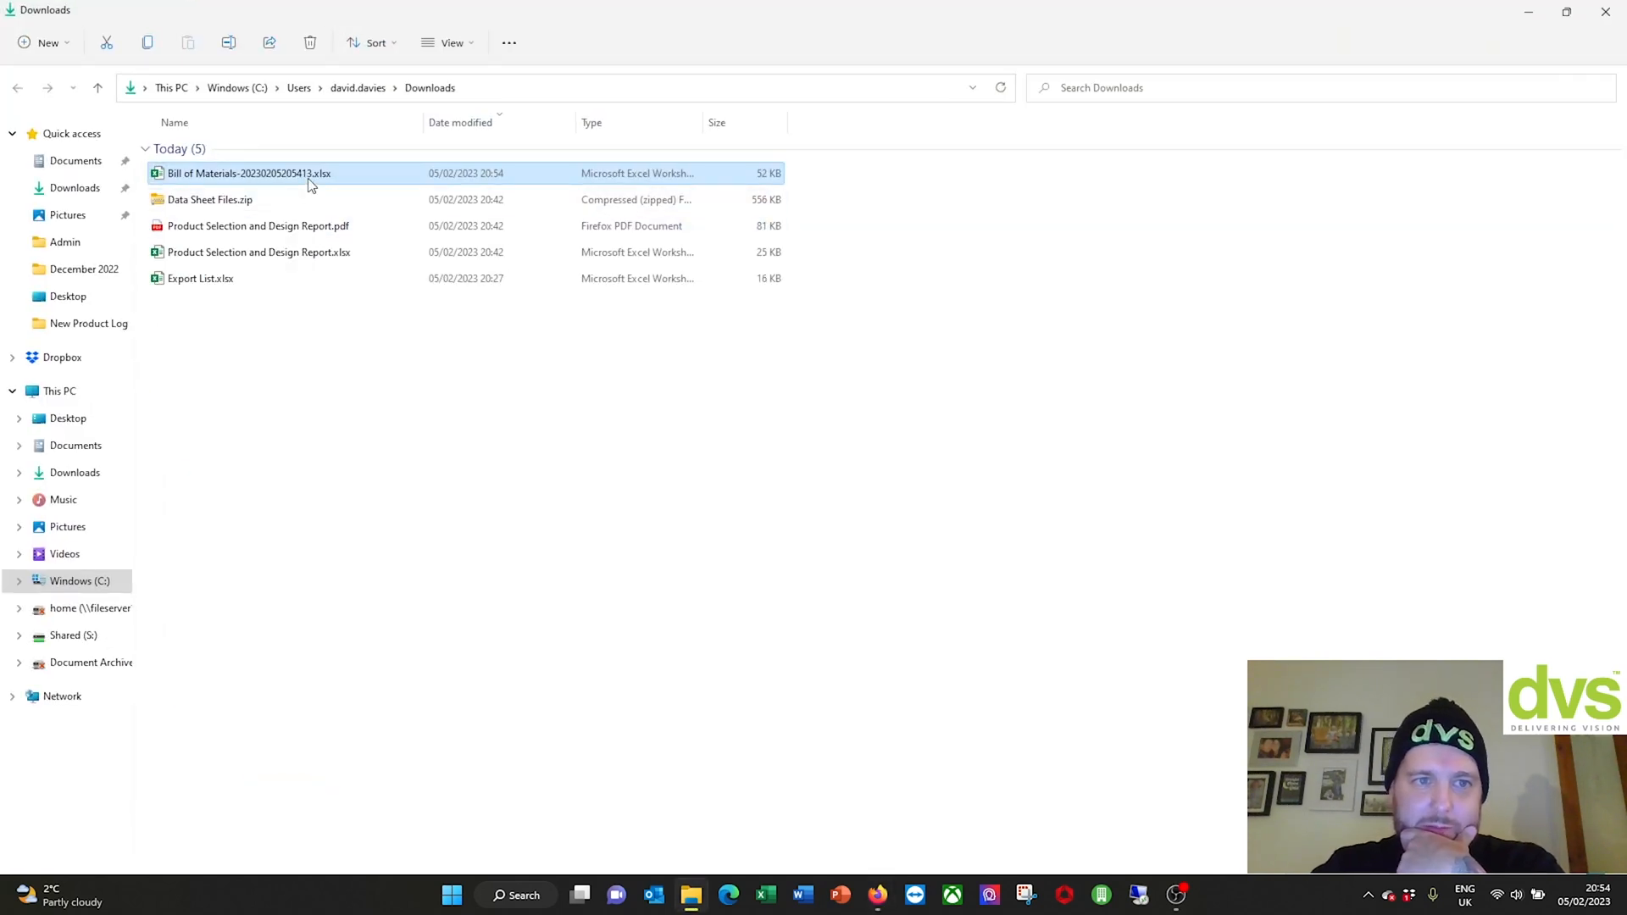
double_click(307, 175)
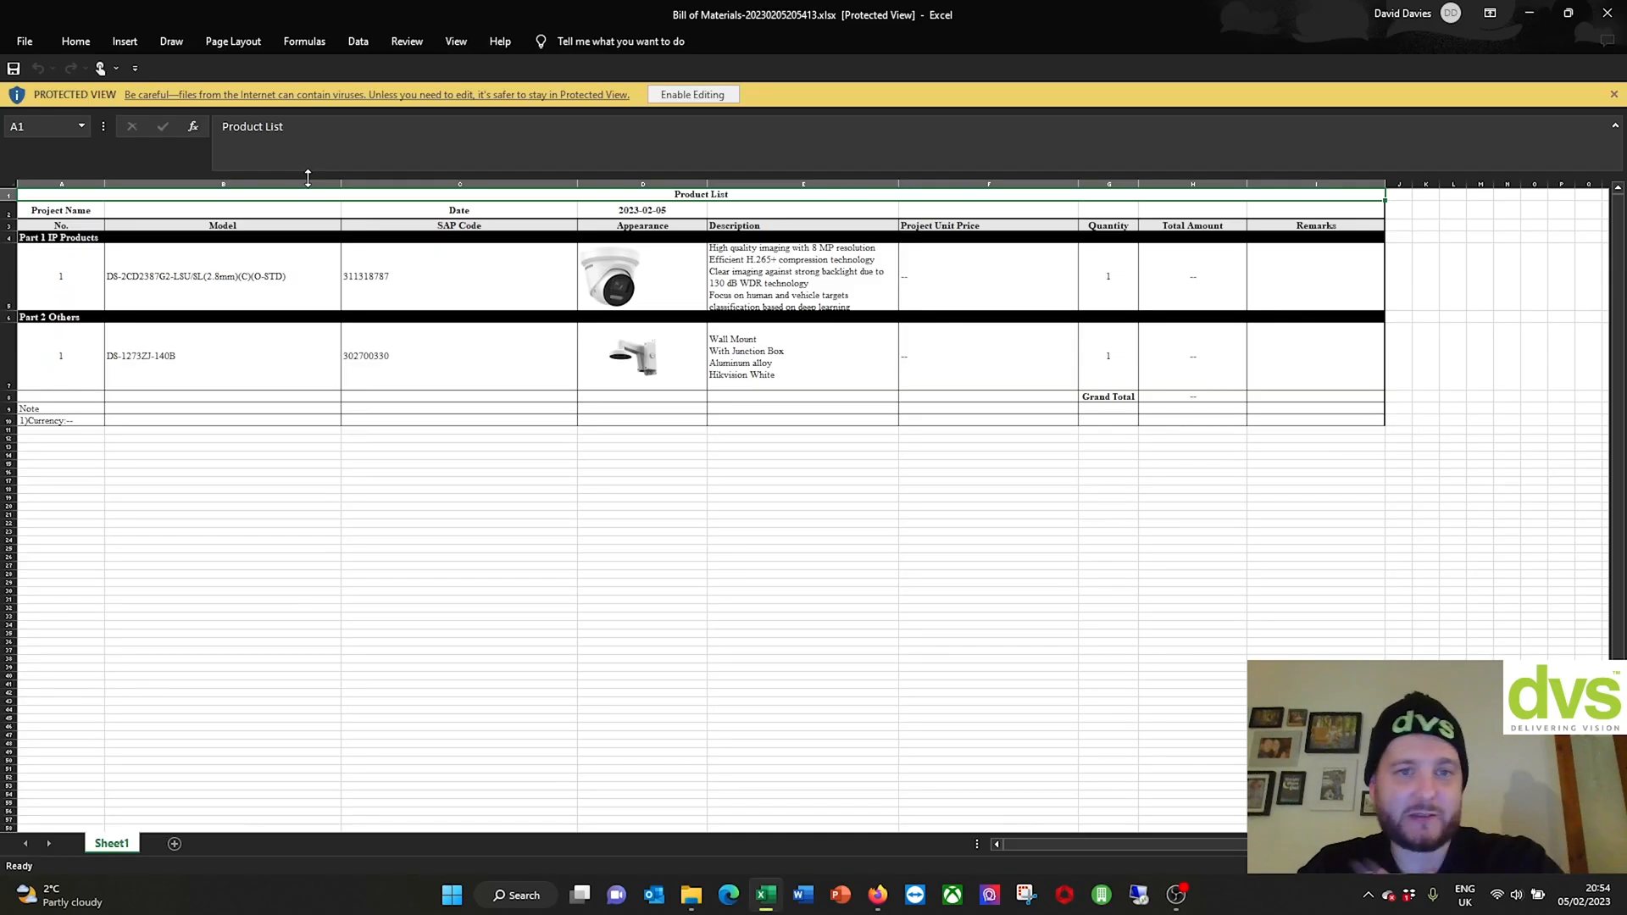
left_click(693, 94)
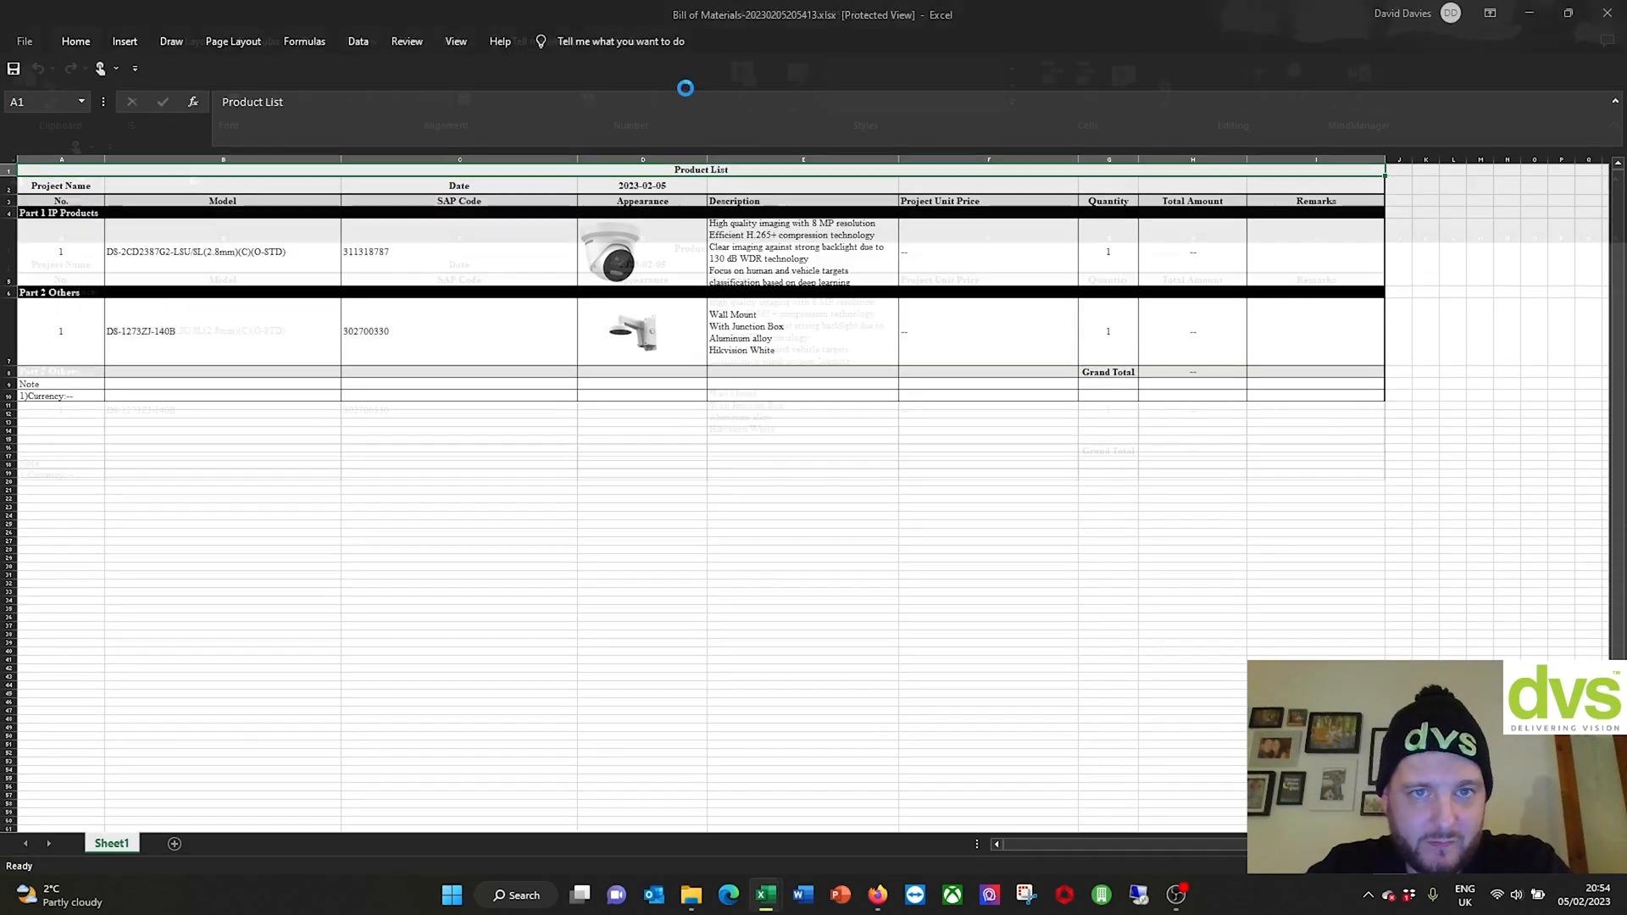
mouse_move(42, 312)
left_mouse_down()
mouse_move(339, 327)
mouse_move(1148, 307)
mouse_move(1313, 364)
mouse_move(1316, 462)
left_mouse_up()
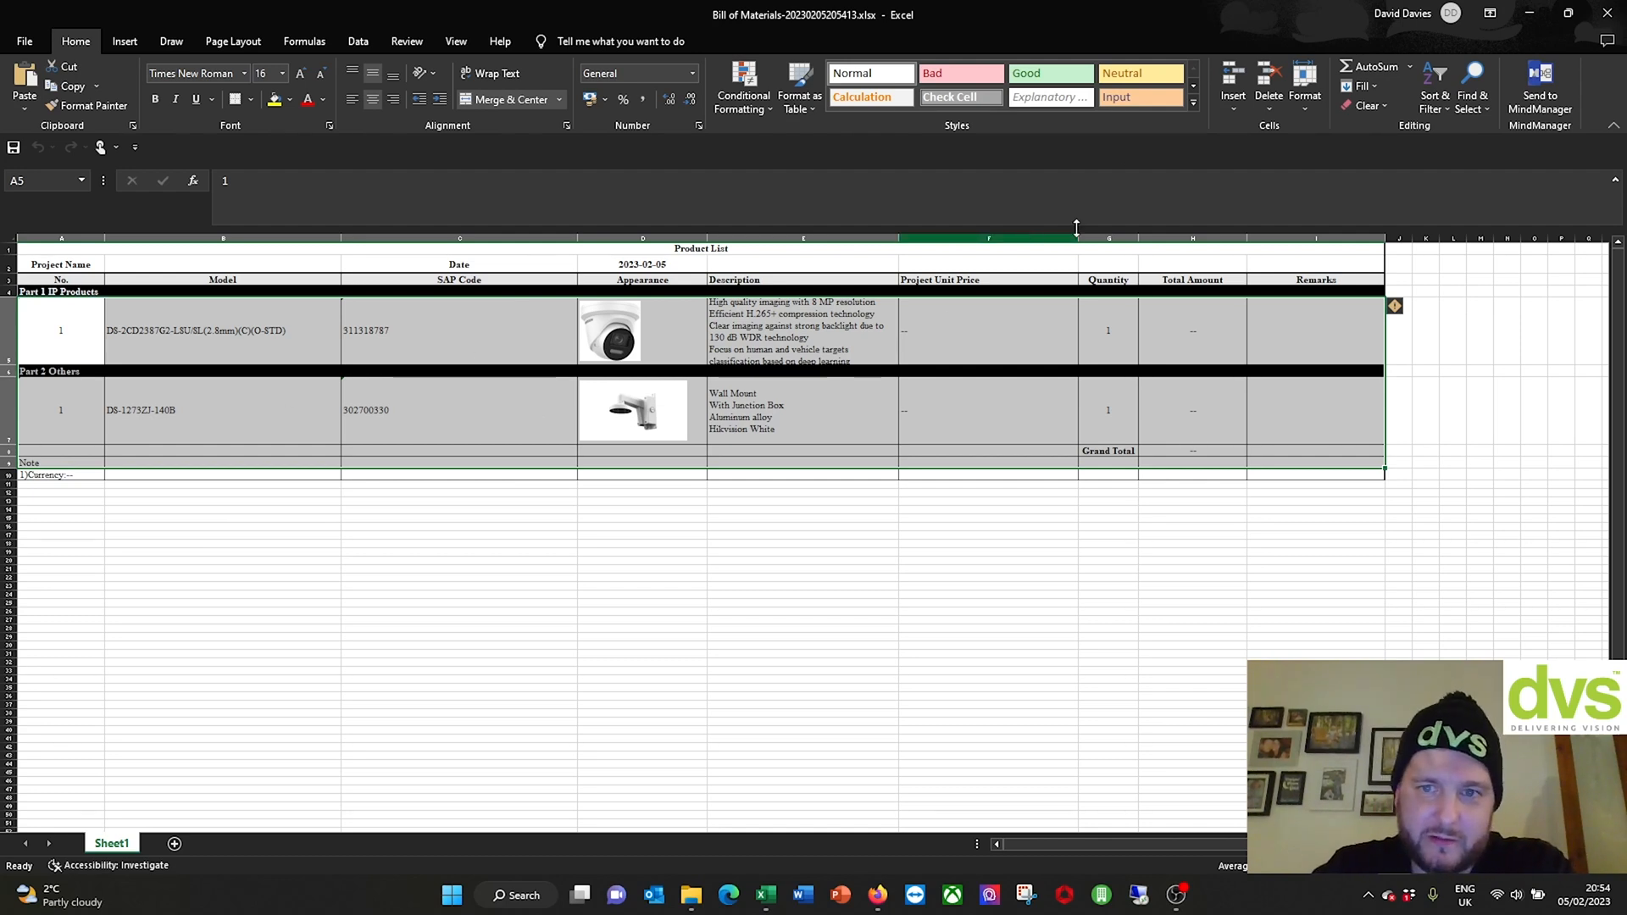
left_click(1610, 15)
left_click(1609, 17)
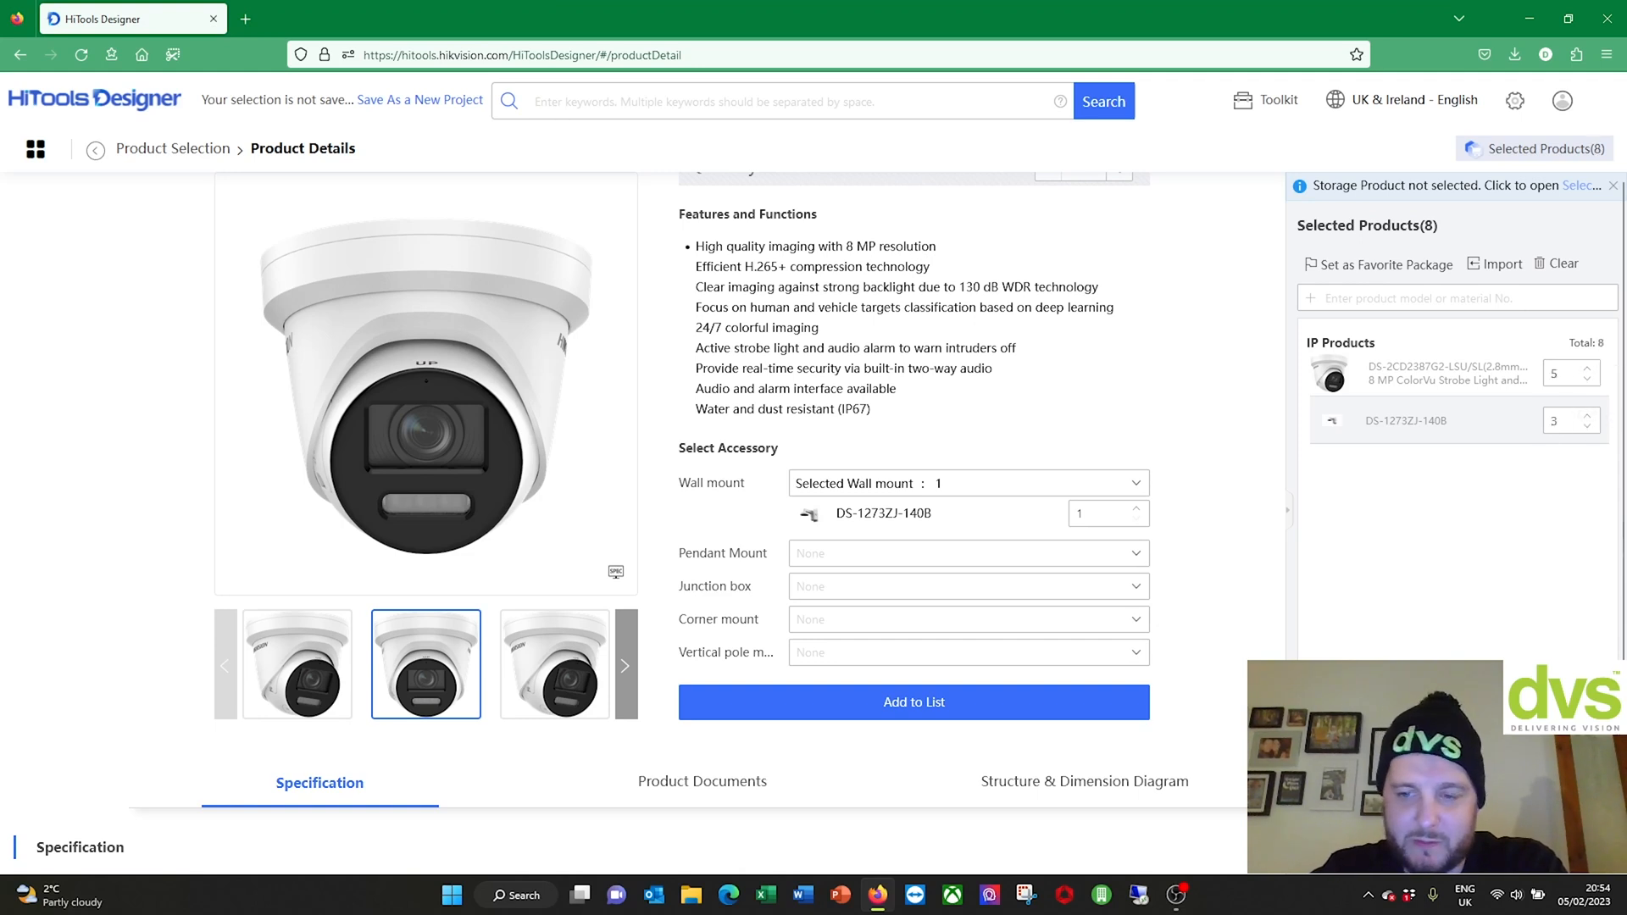
Step: Back in the catalogue, add three DS-2CD3387G2P-LSU/SL(4mm) panoramic ColorVu turrets
left_click(206, 152)
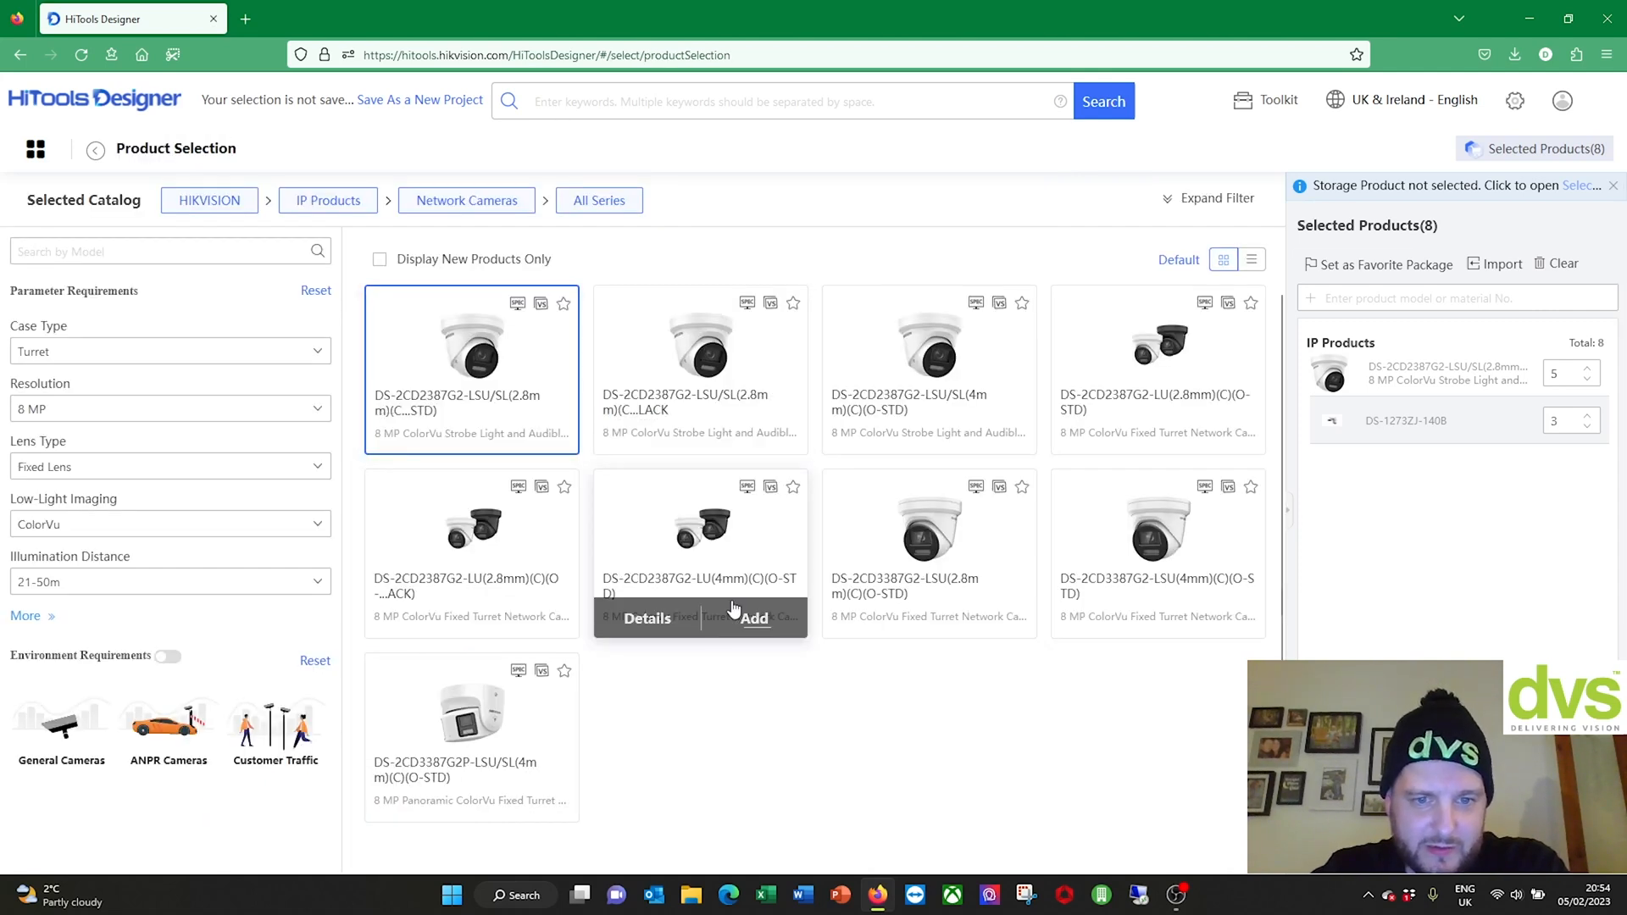
left_click(527, 803)
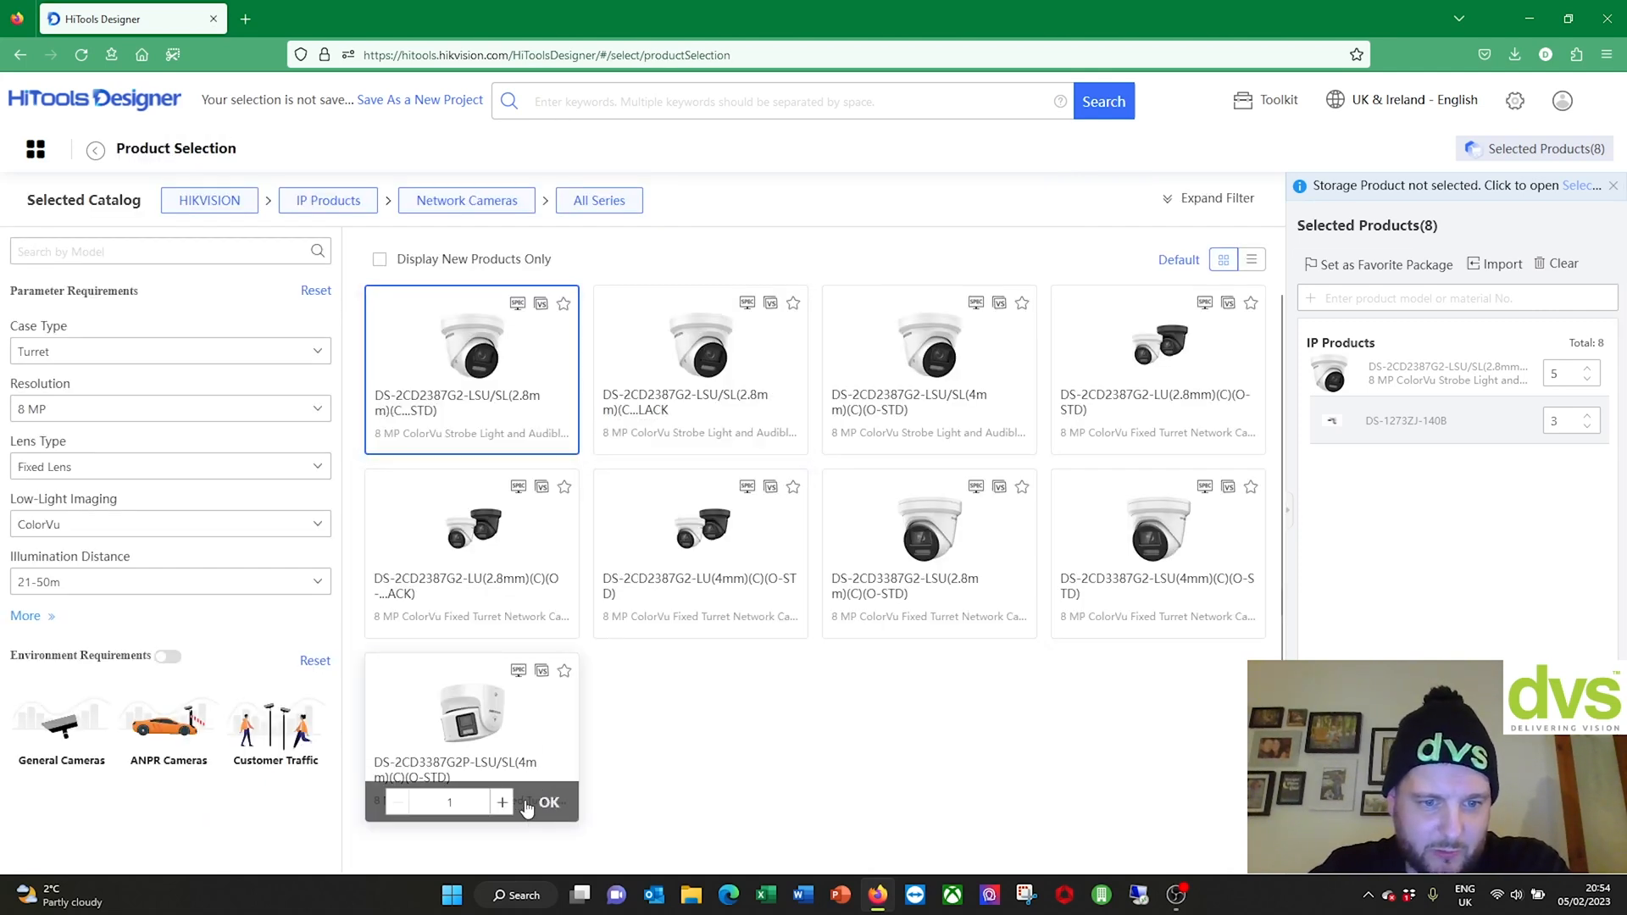
left_click(500, 803)
left_click(502, 803)
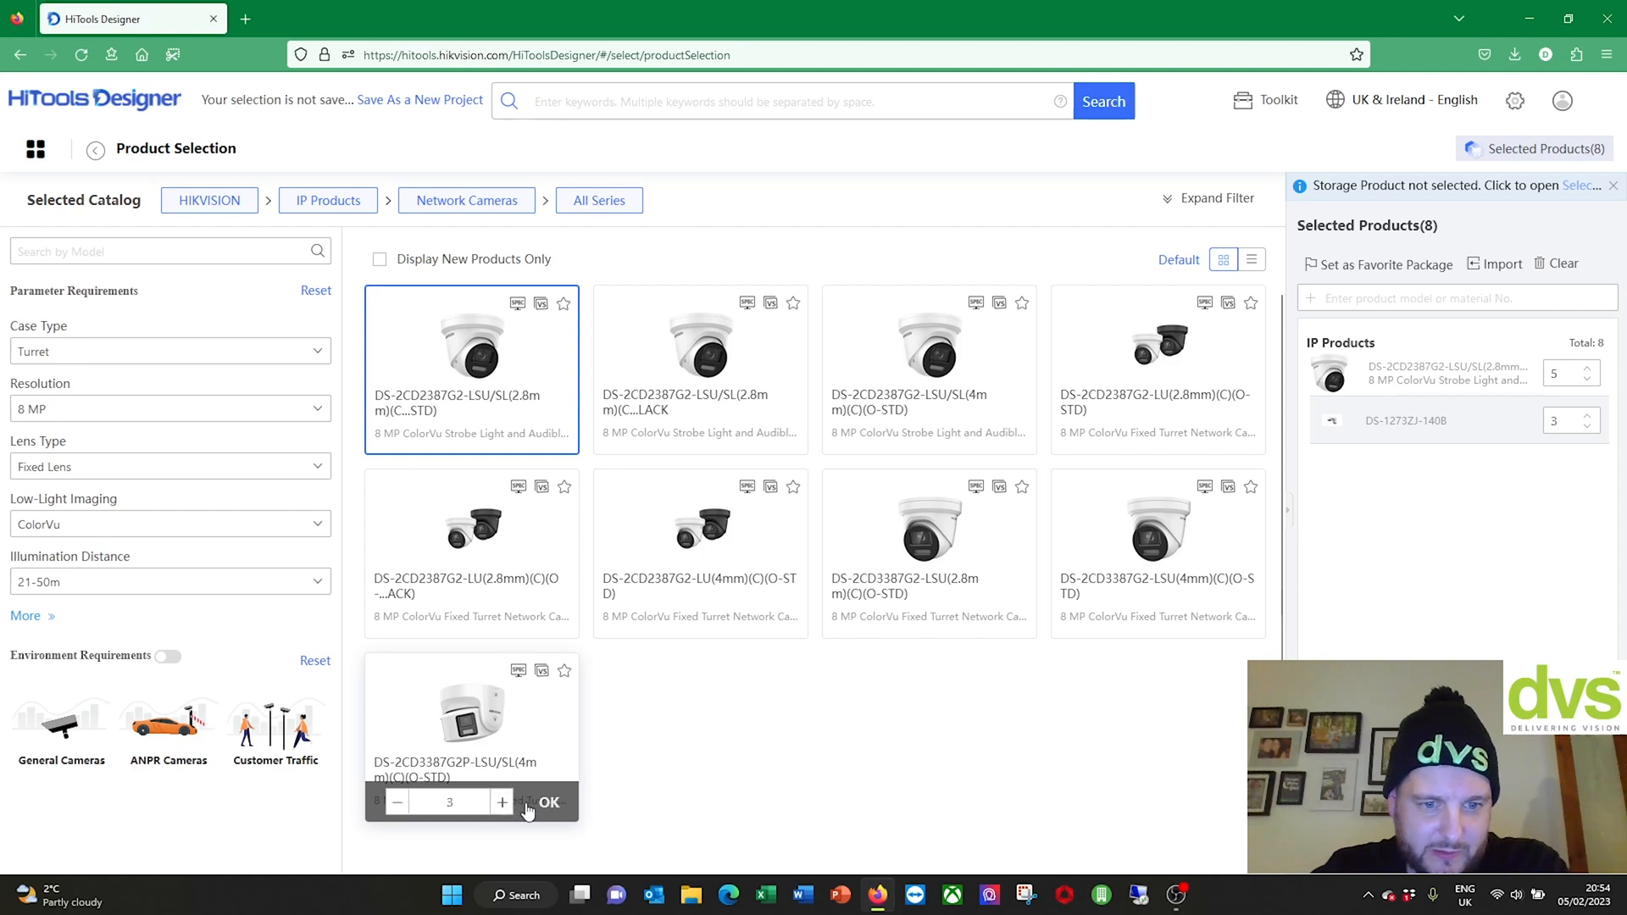
left_click(549, 803)
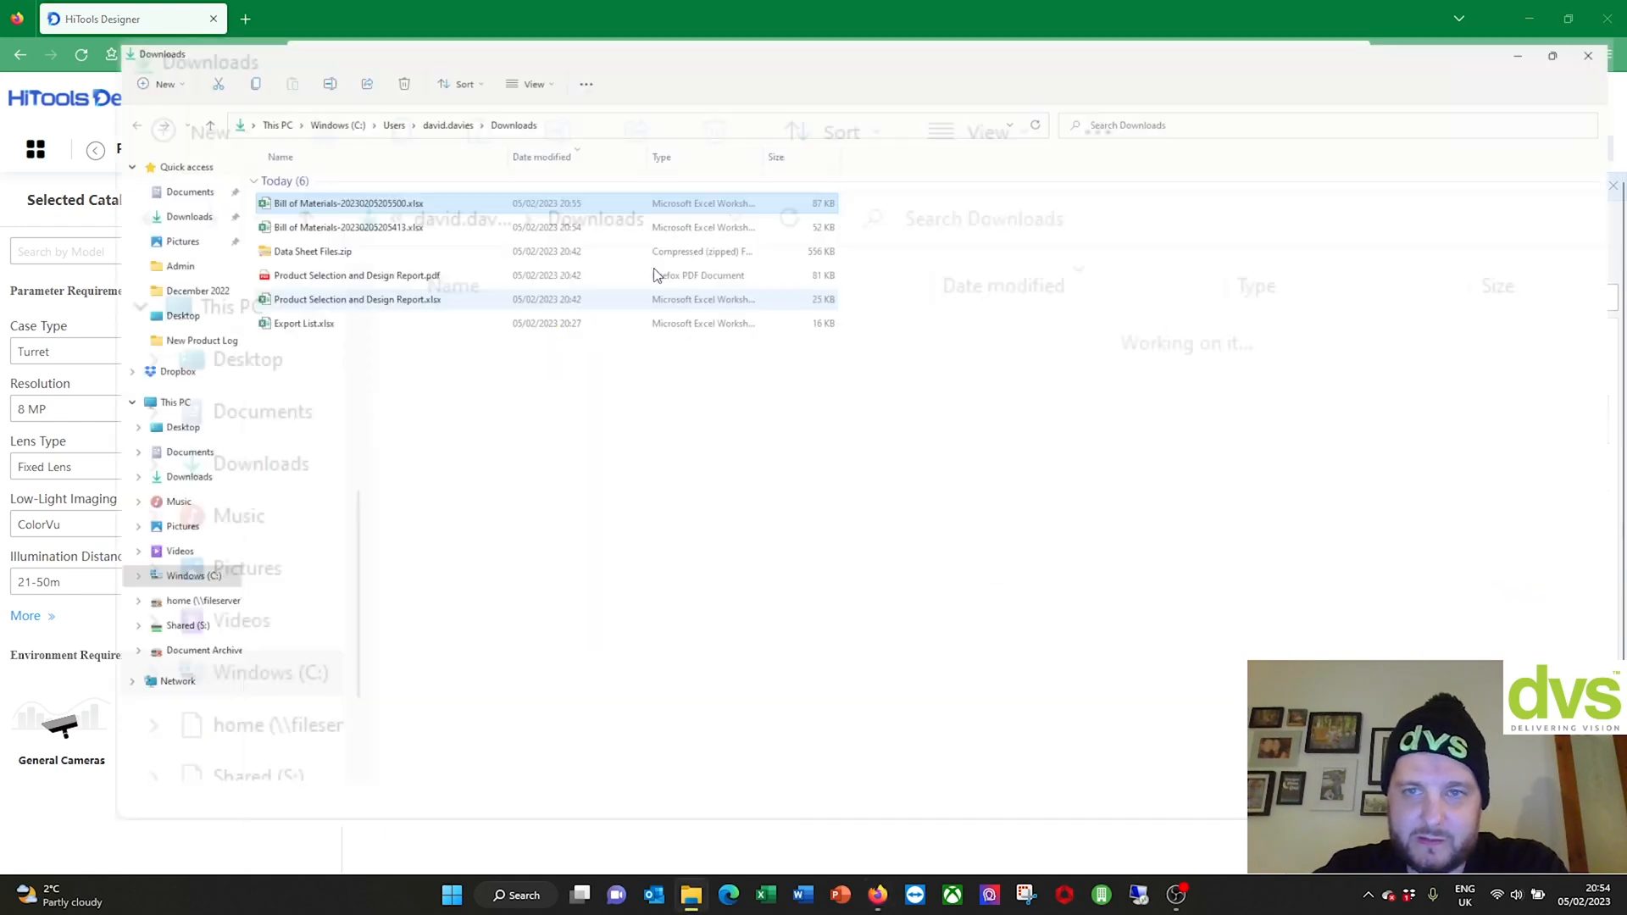
Step: Open Bill of Materials-20230205205500.xlsx, enable editing, then close Excel and the Downloads folder
double_click(445, 174)
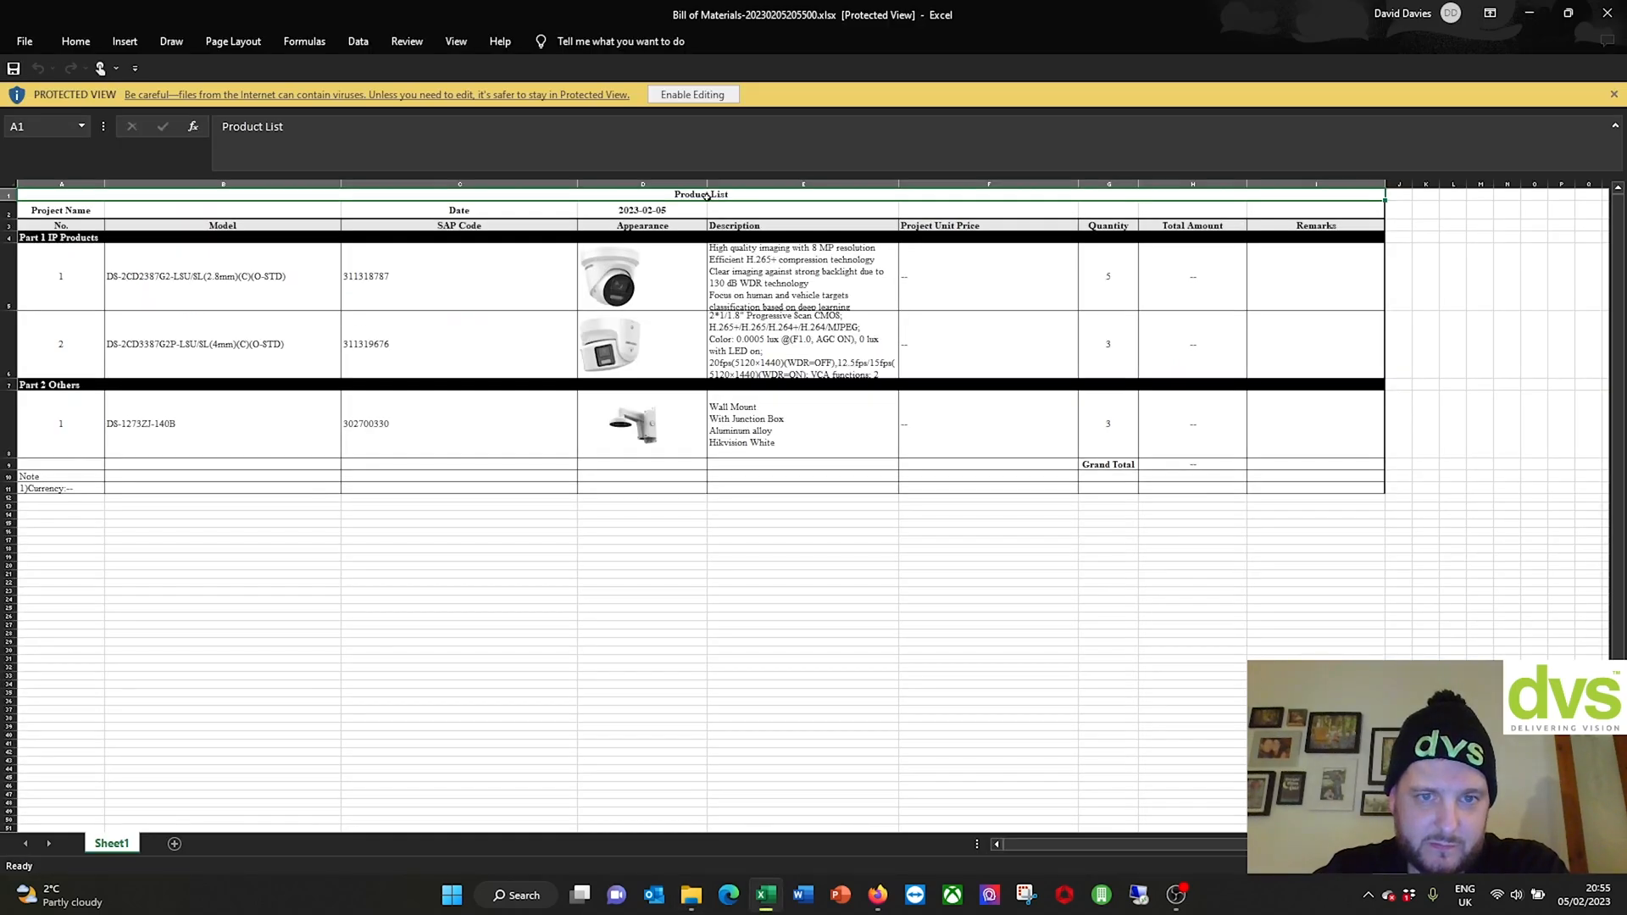
left_click(692, 95)
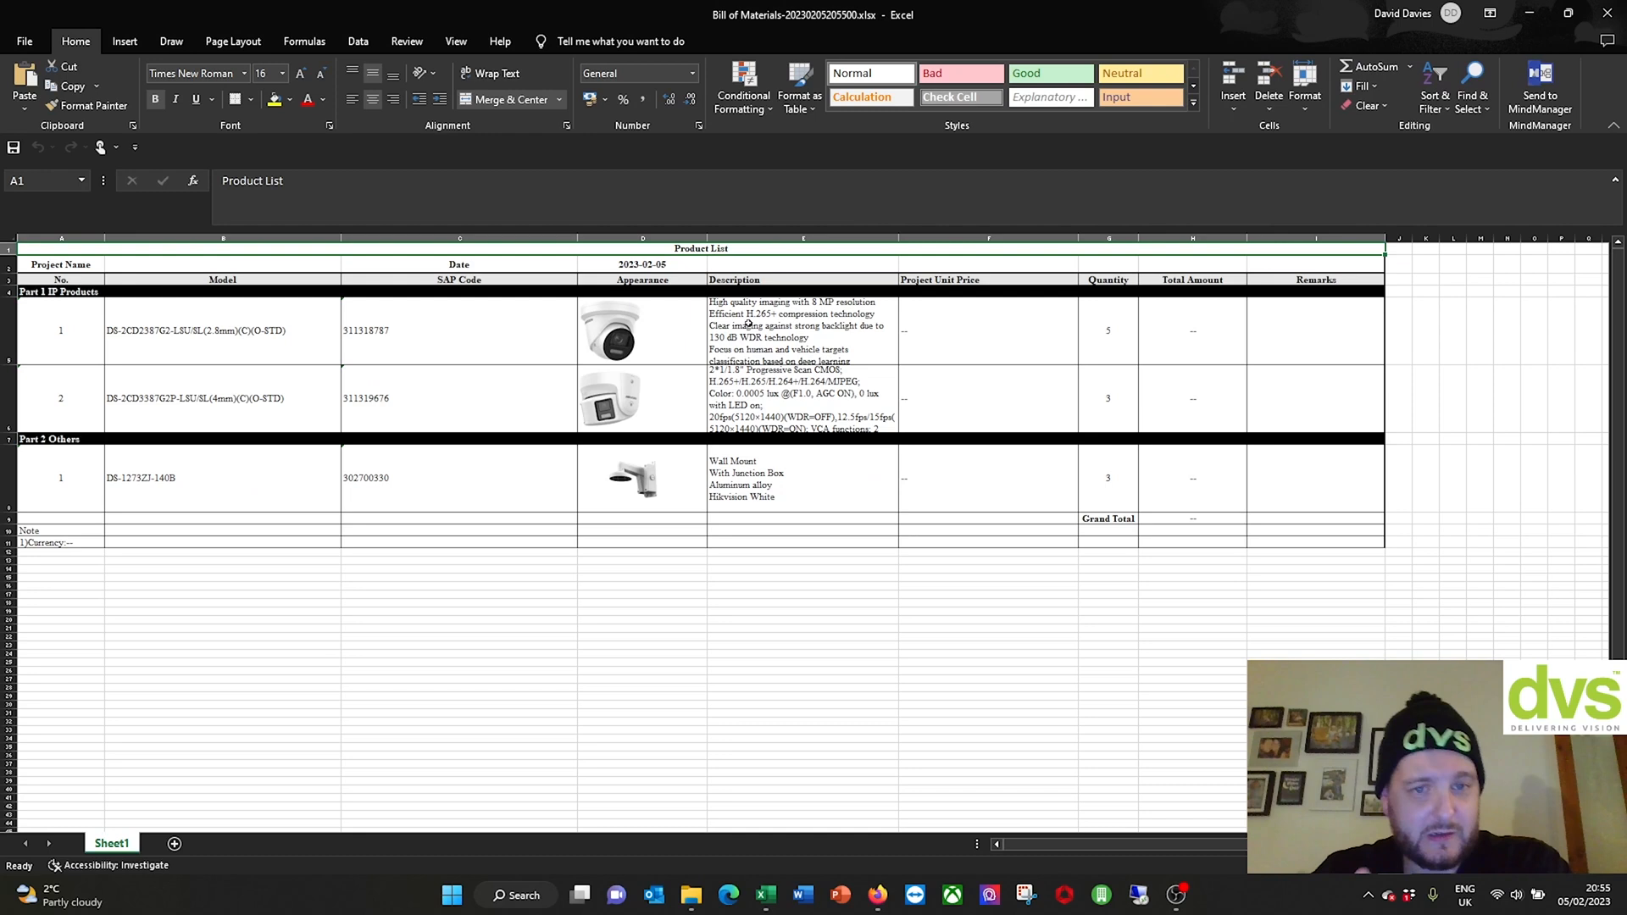
left_click(1608, 12)
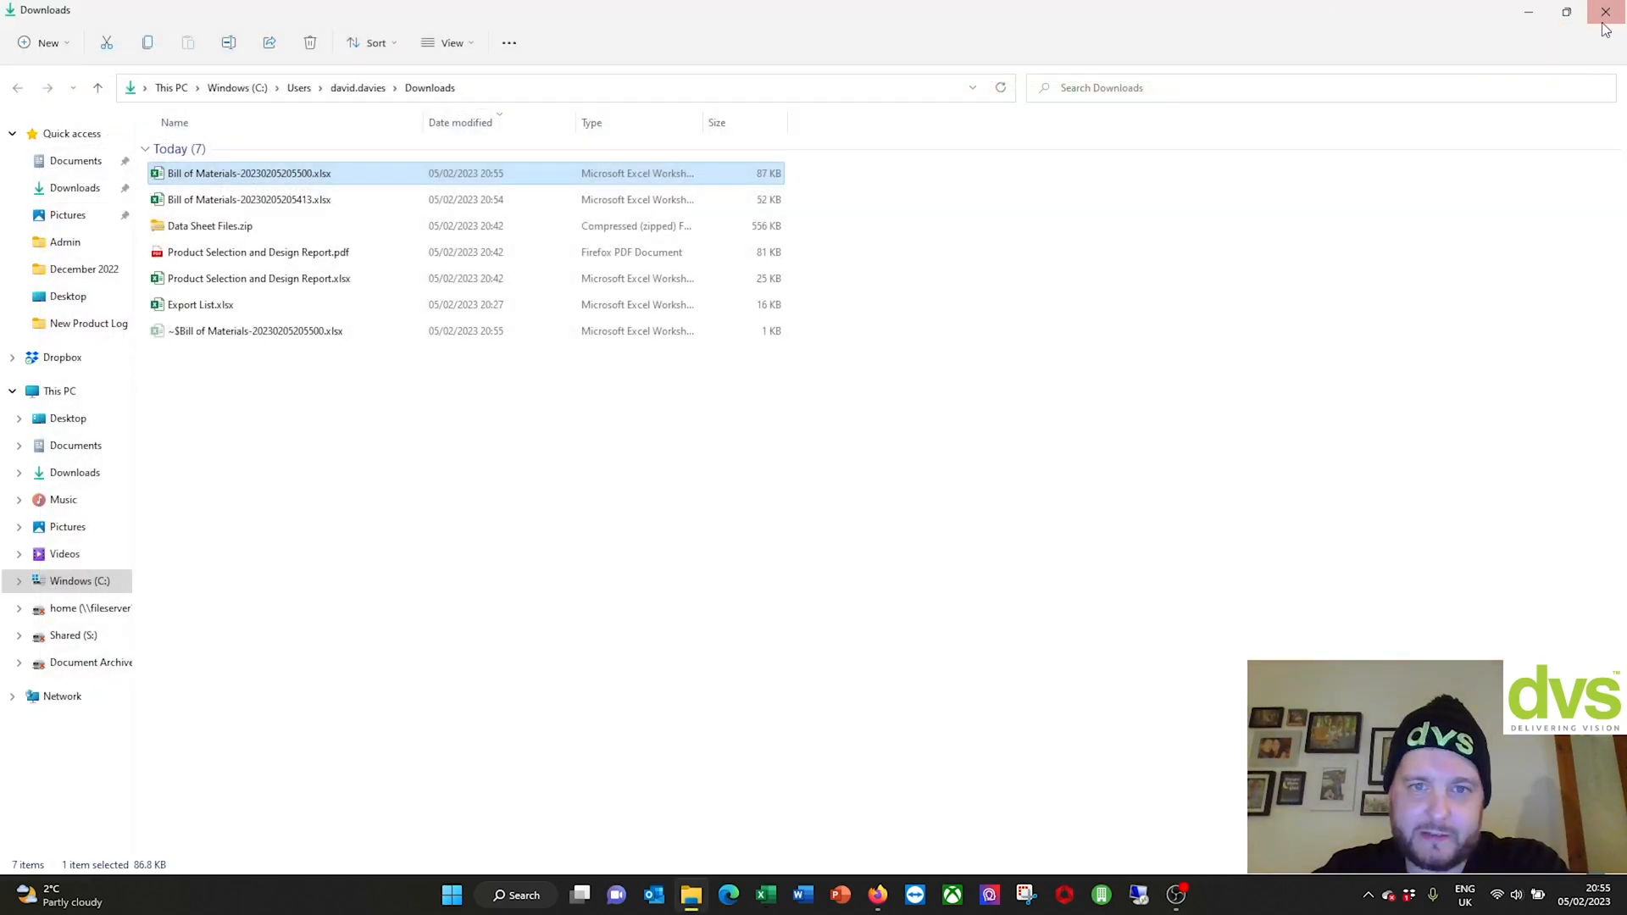
left_click(1608, 12)
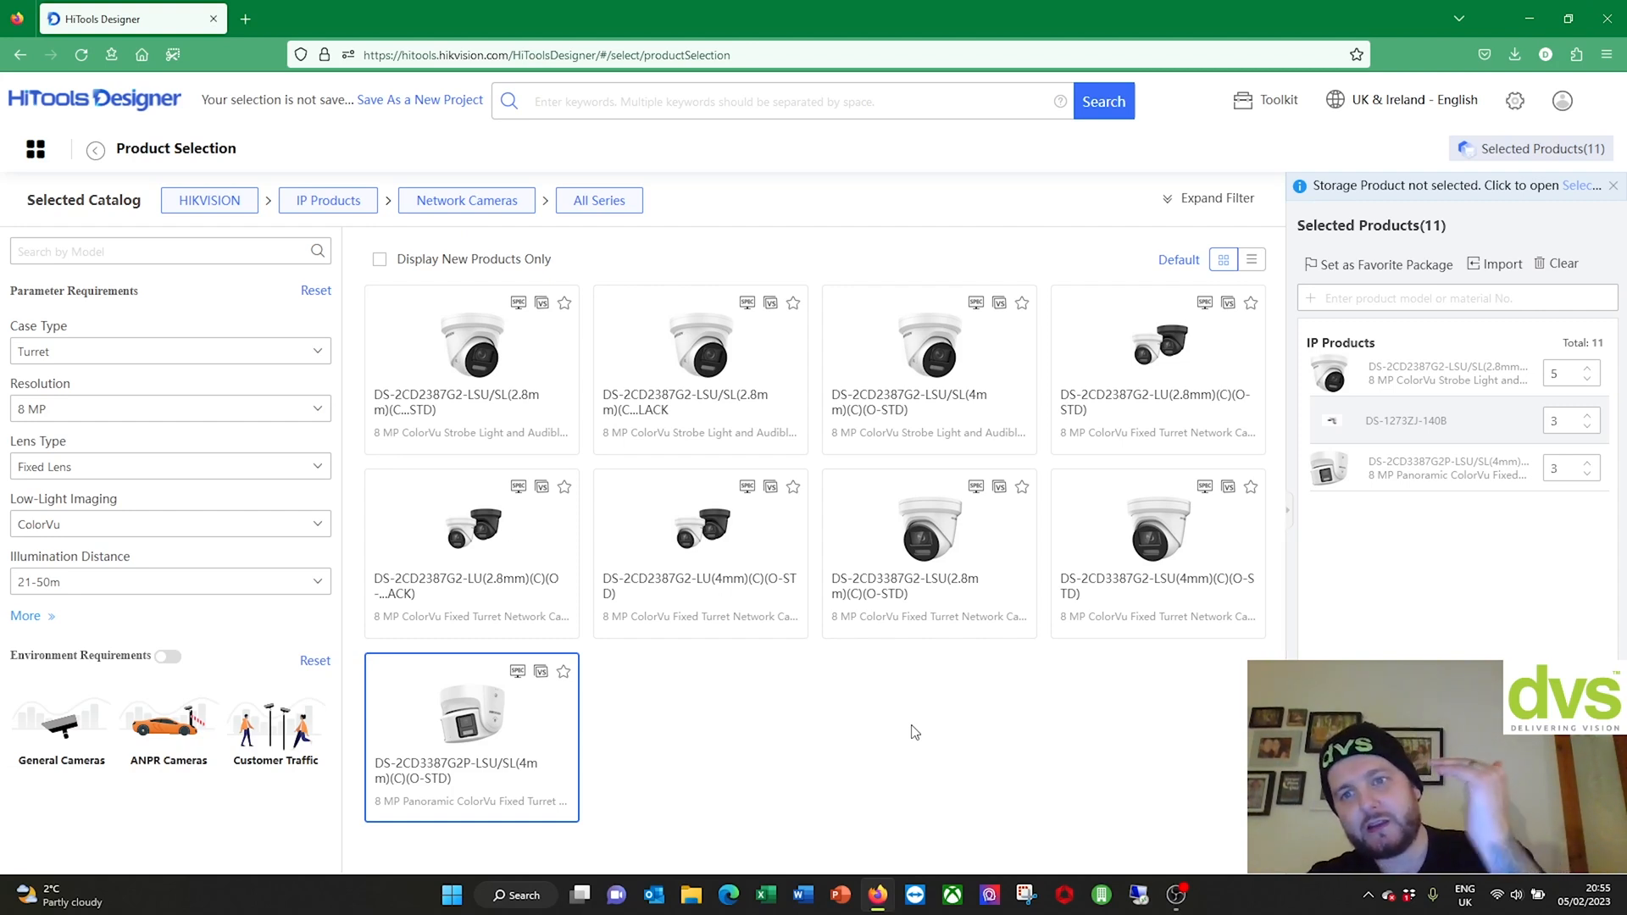
Step: Close the 'Storage Product not selected' notice bar above Selected Products
mouse_move(834, 501)
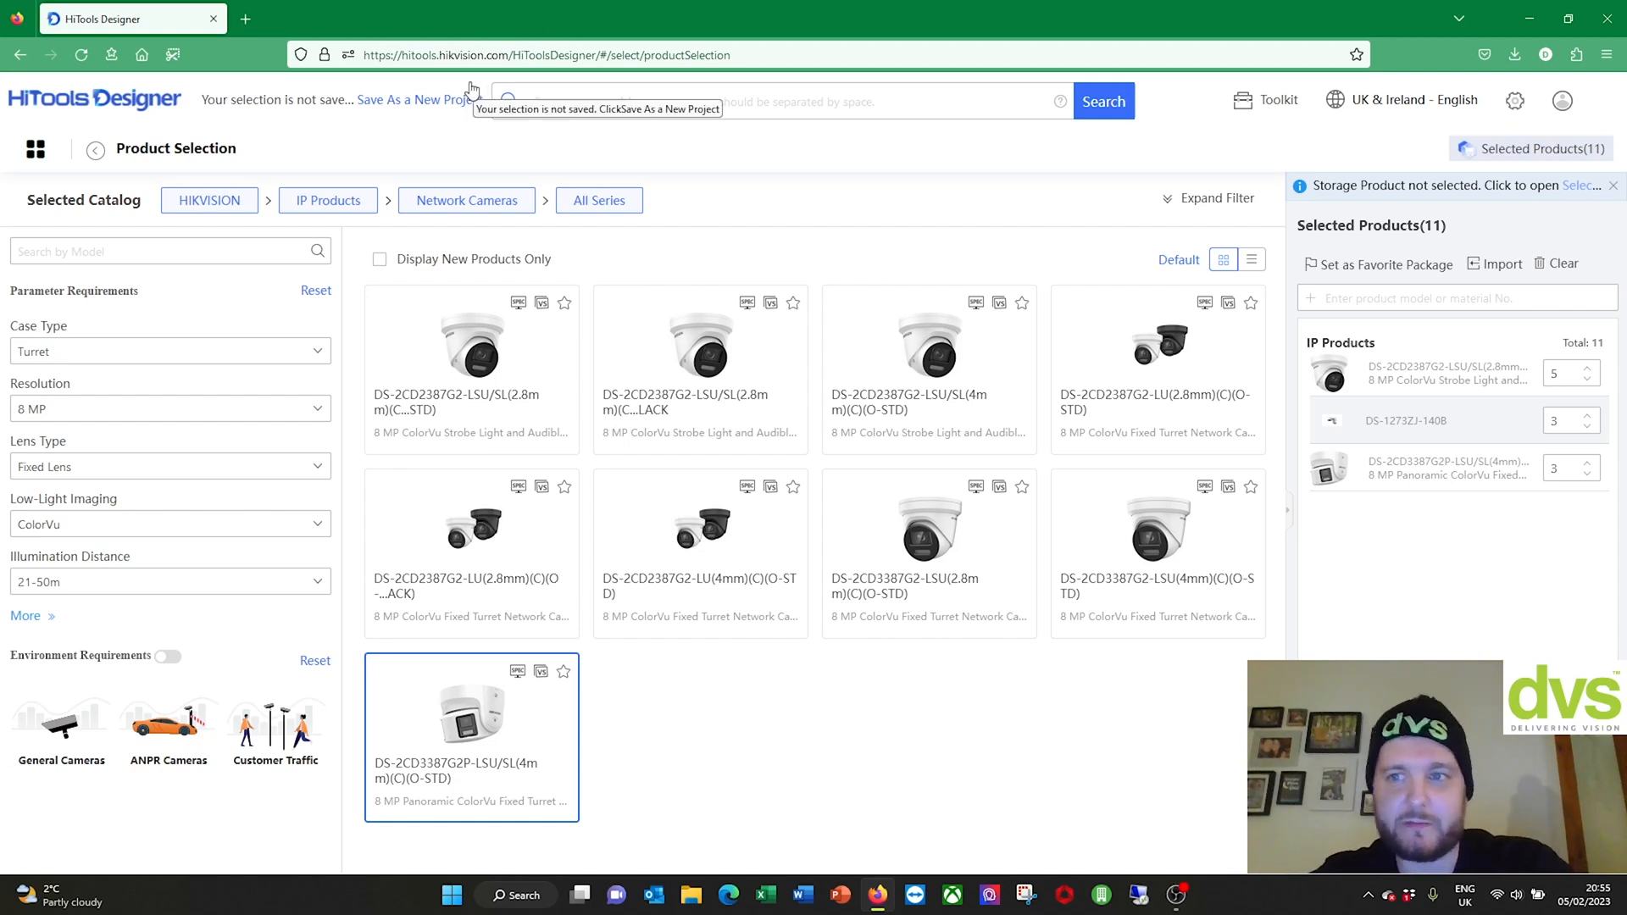
left_click(1612, 188)
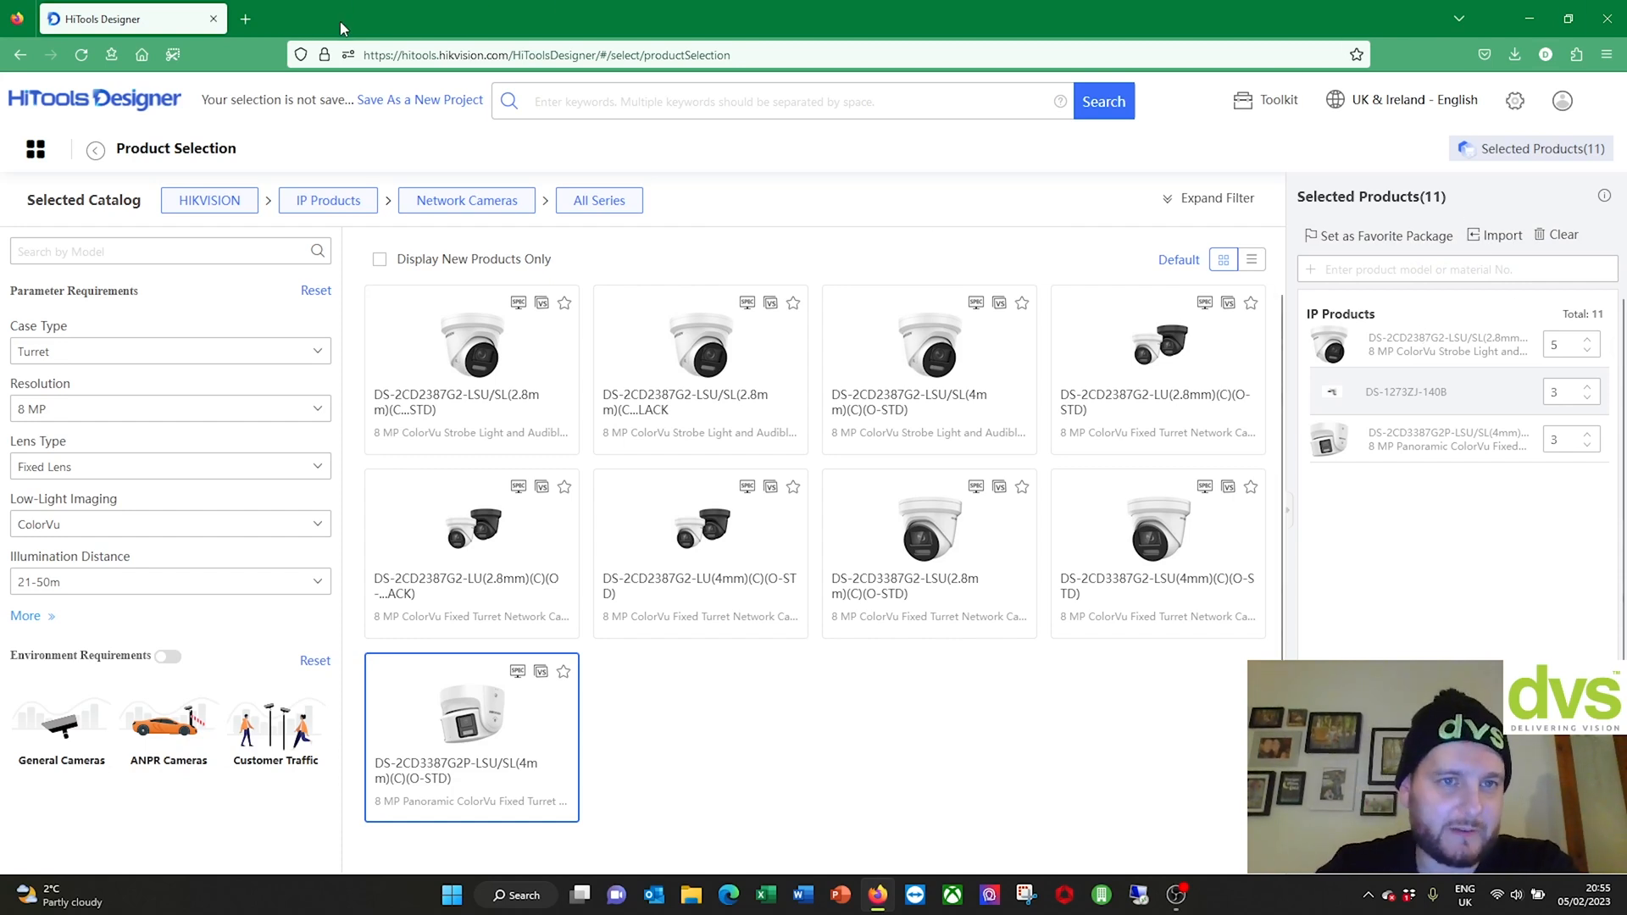
Step: Go to the Home Page from the grid menu, briefly start Product Selection, then return Home
left_click(36, 150)
left_click(98, 202)
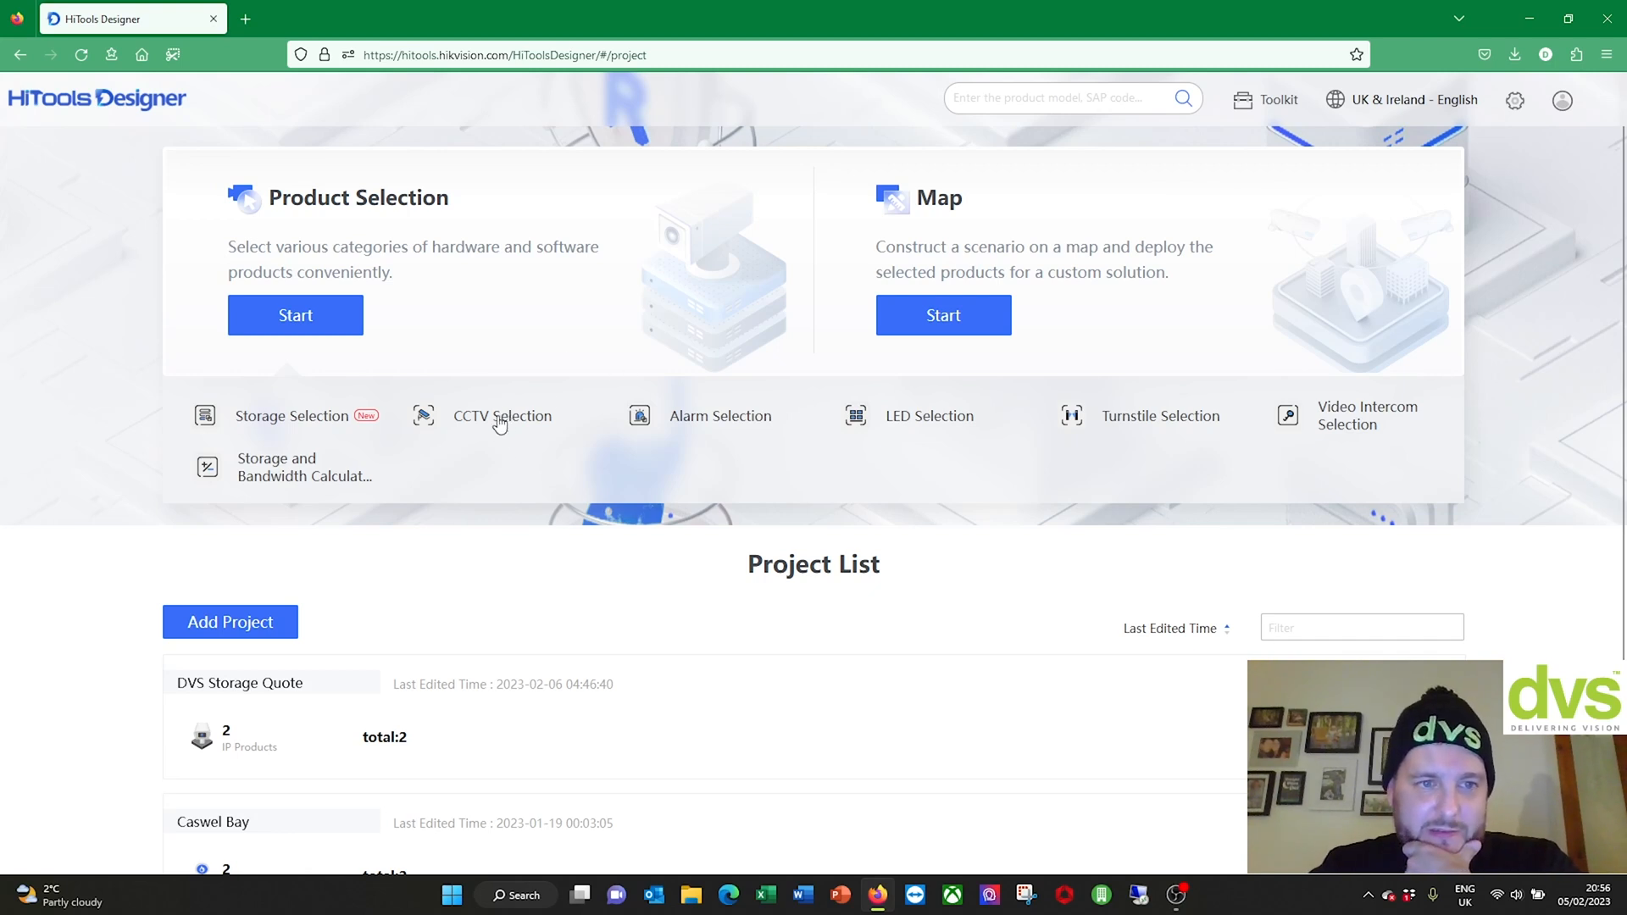
left_click(298, 318)
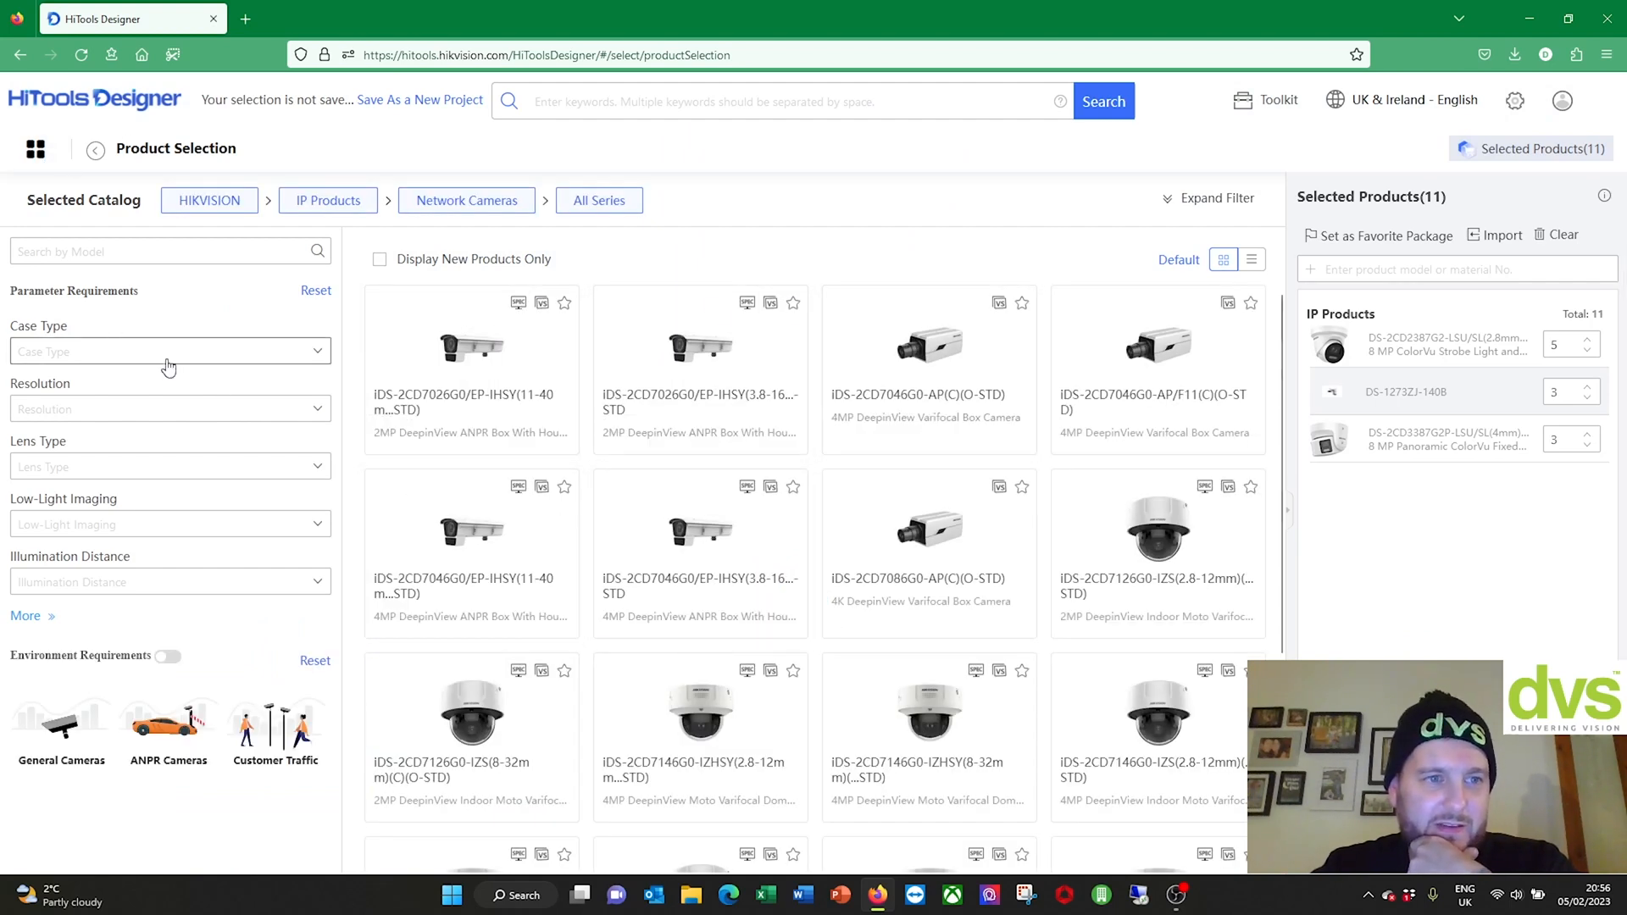
left_click(34, 149)
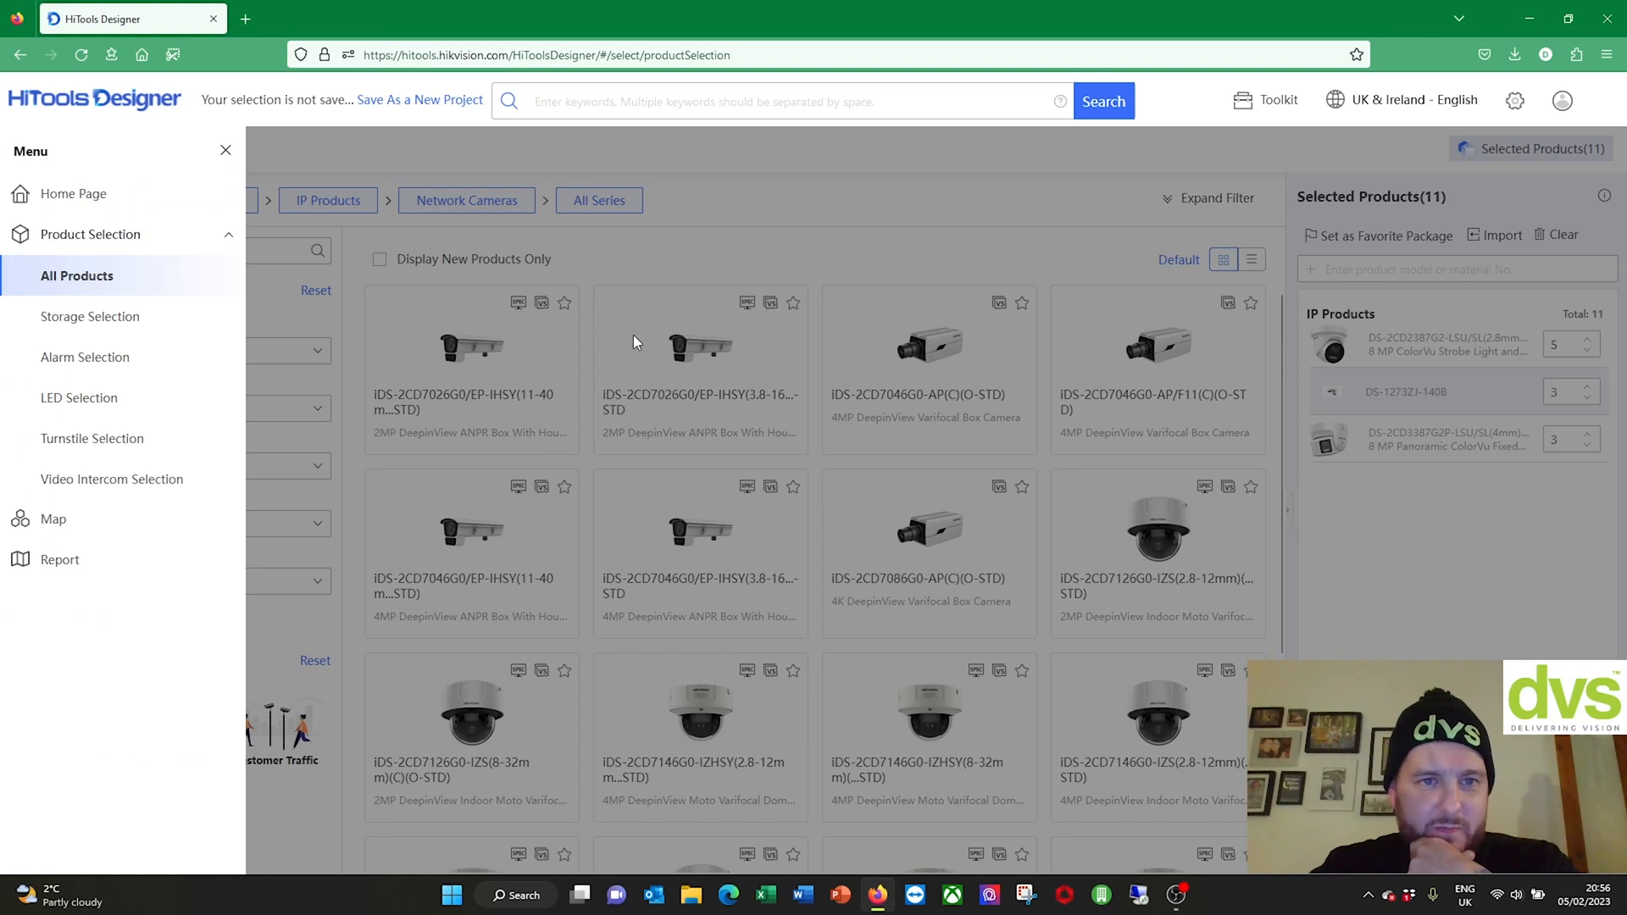
left_click(56, 195)
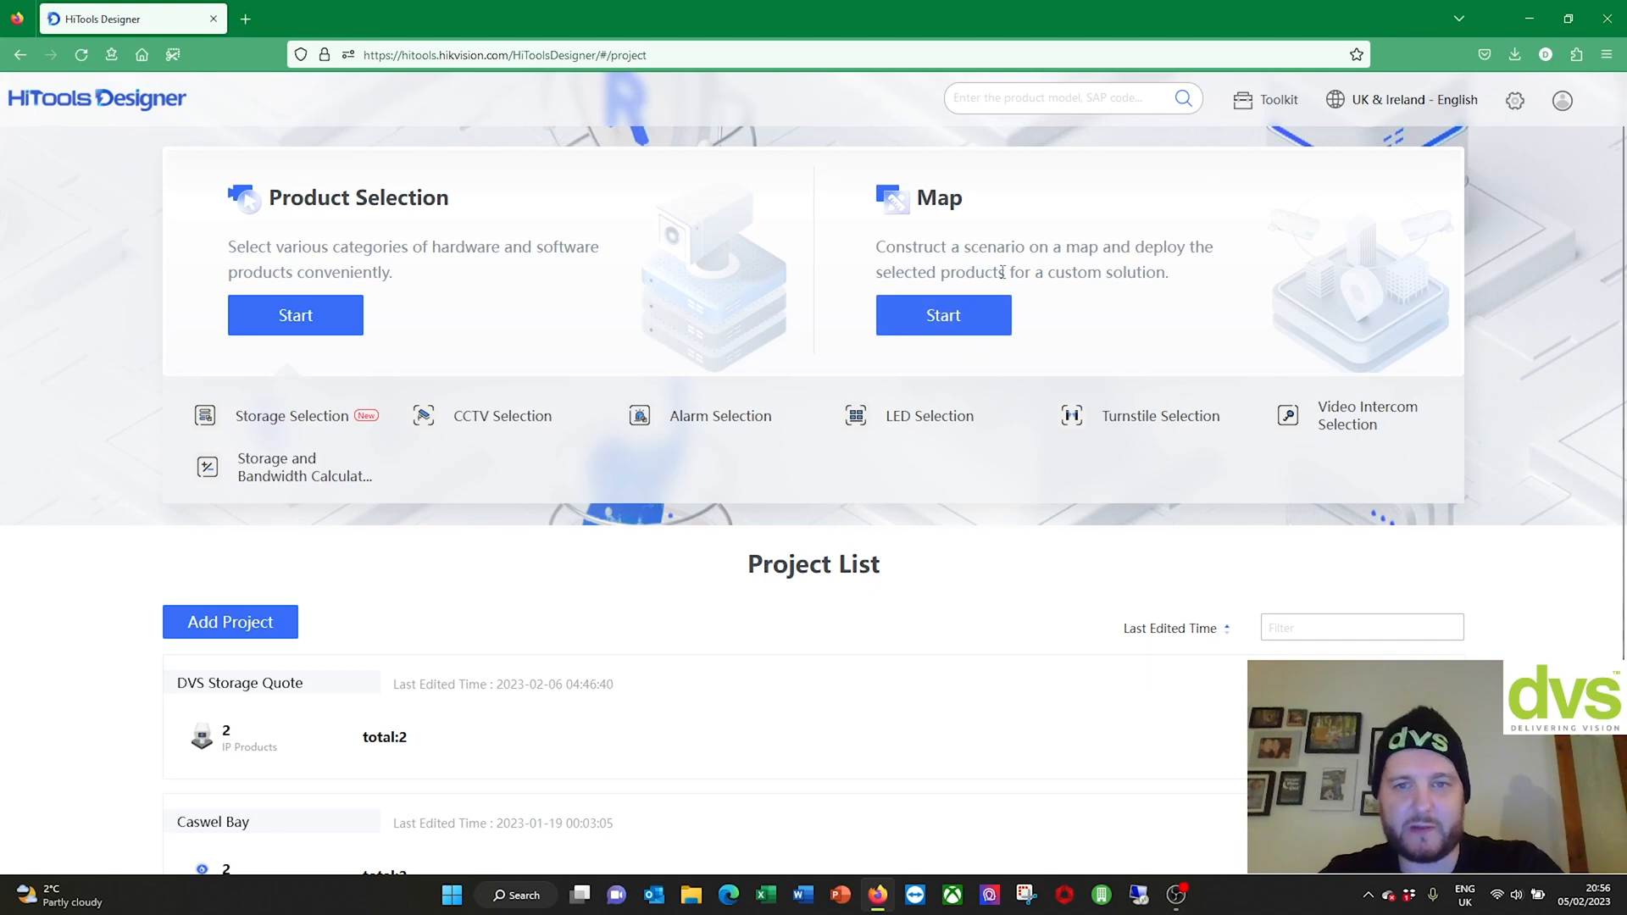
Step: Start a map and bring up the Add Map form for New Map1, then open a new Firefox tab
left_click(941, 319)
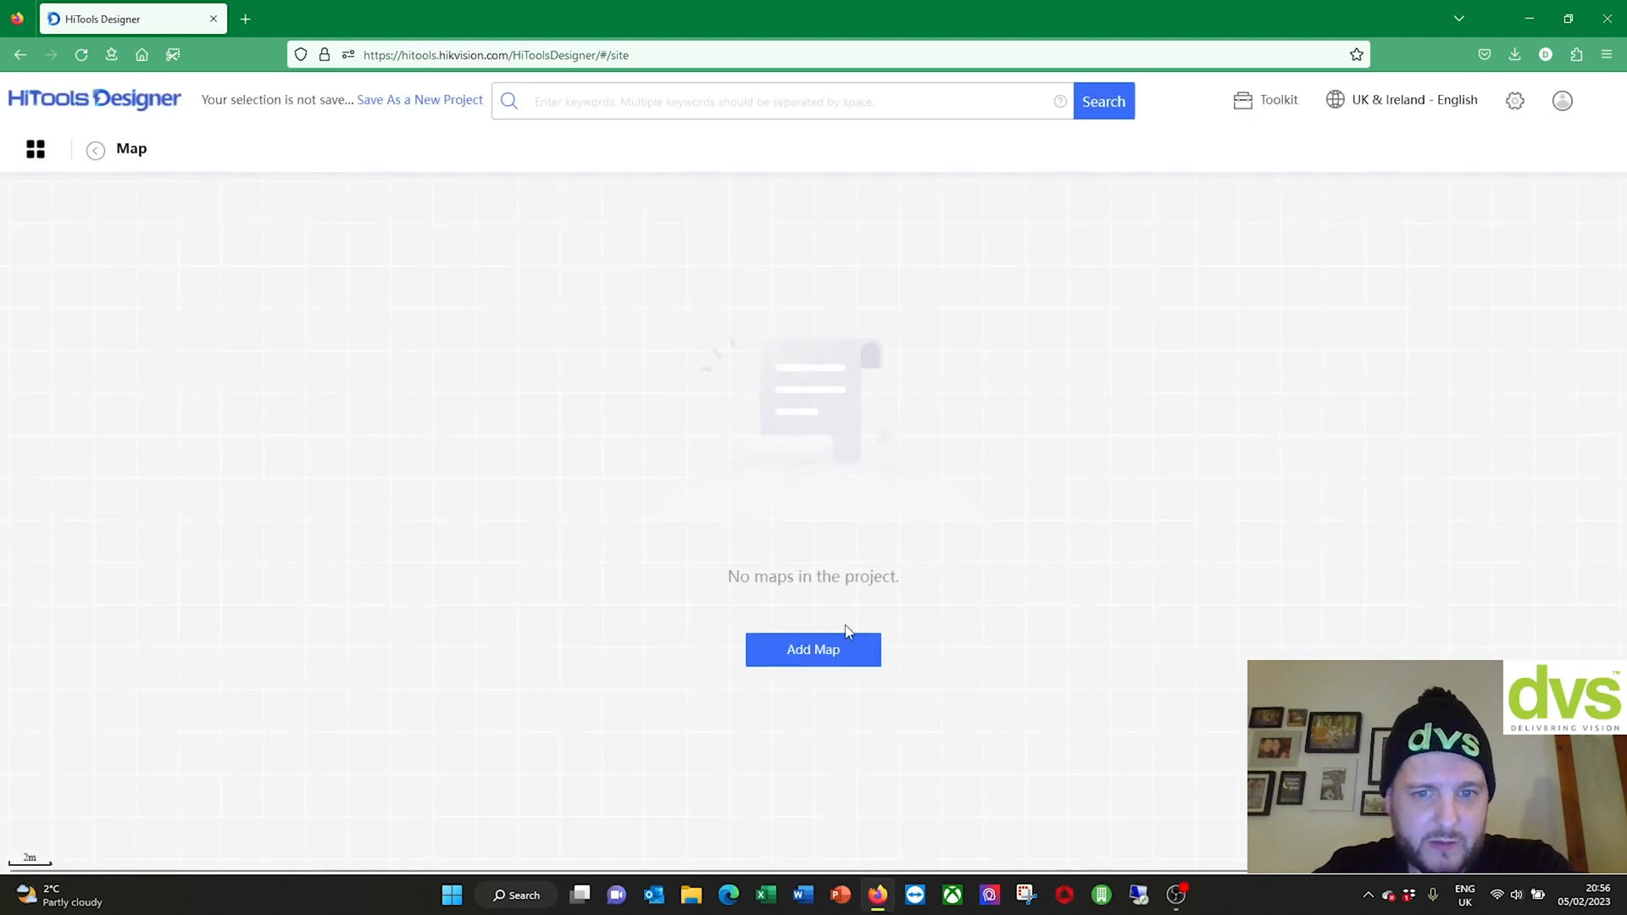
left_click(814, 656)
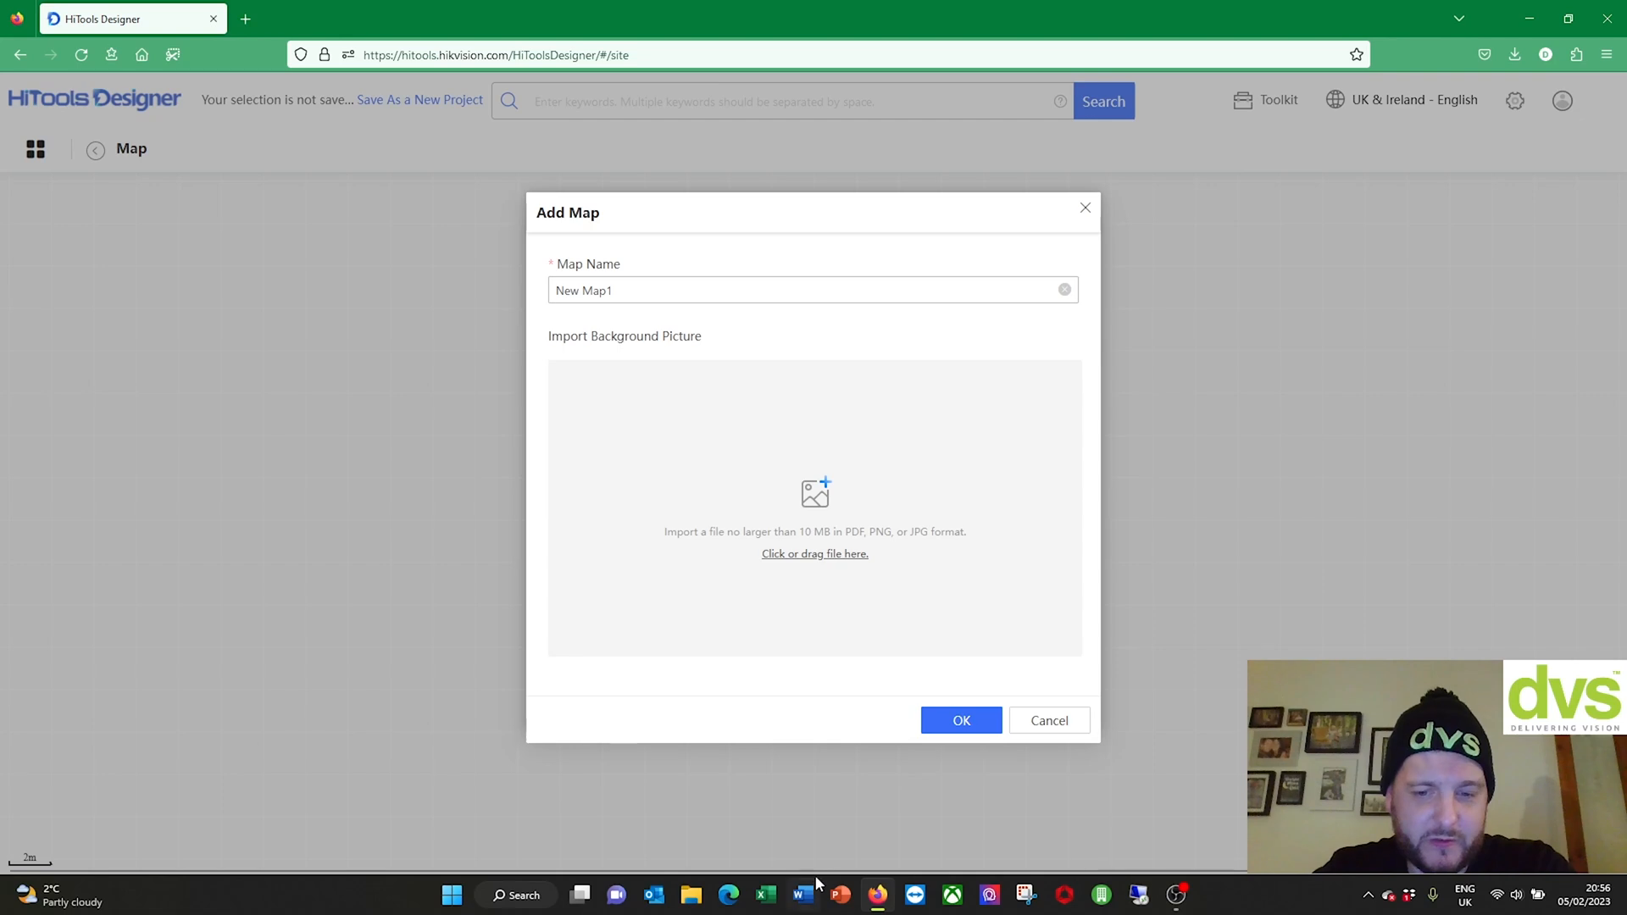
left_click(245, 18)
left_click(142, 55)
Step: Search 'dvs cctv map' and open DVS Ltd in Google Maps, allowing location access
left_click(602, 279)
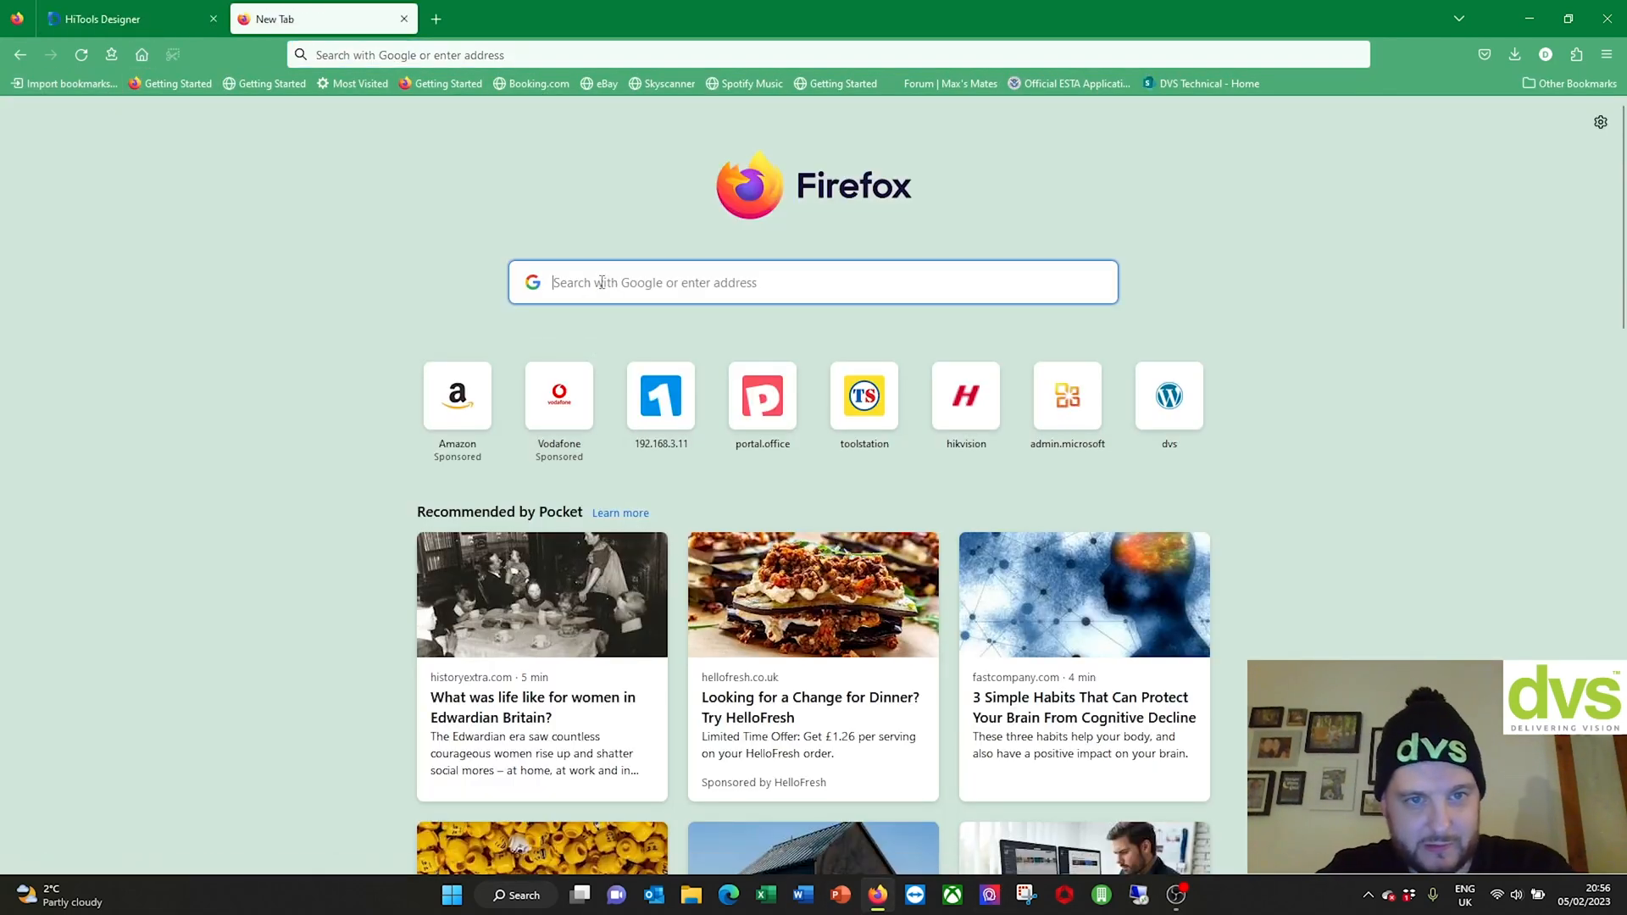
type("dvs cct")
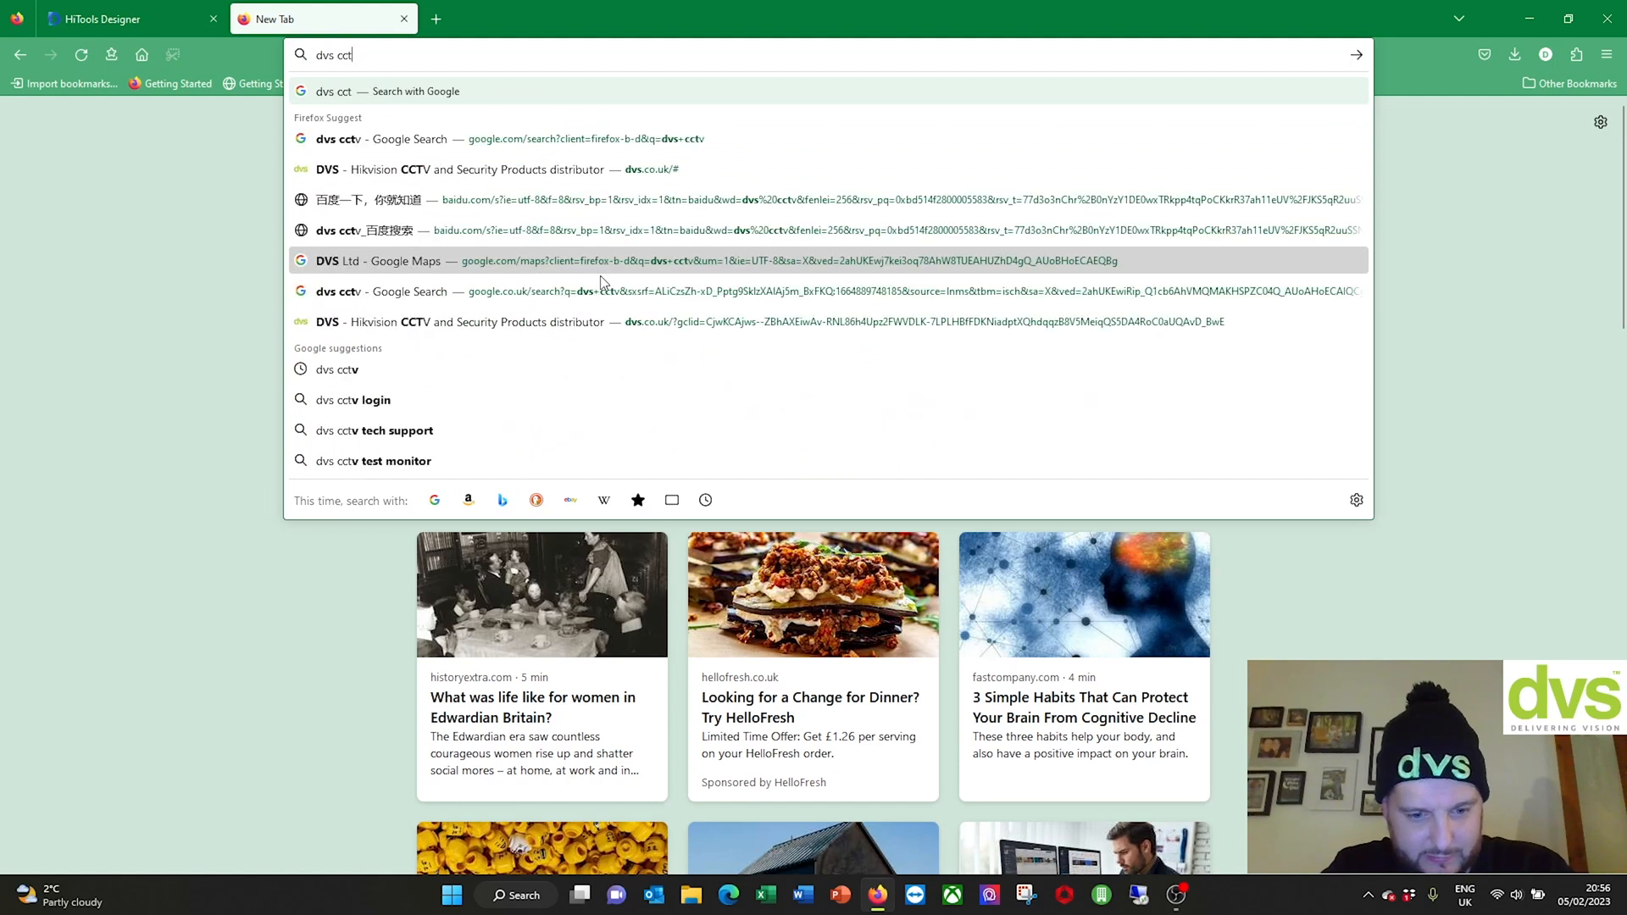
type("v map")
key("Return")
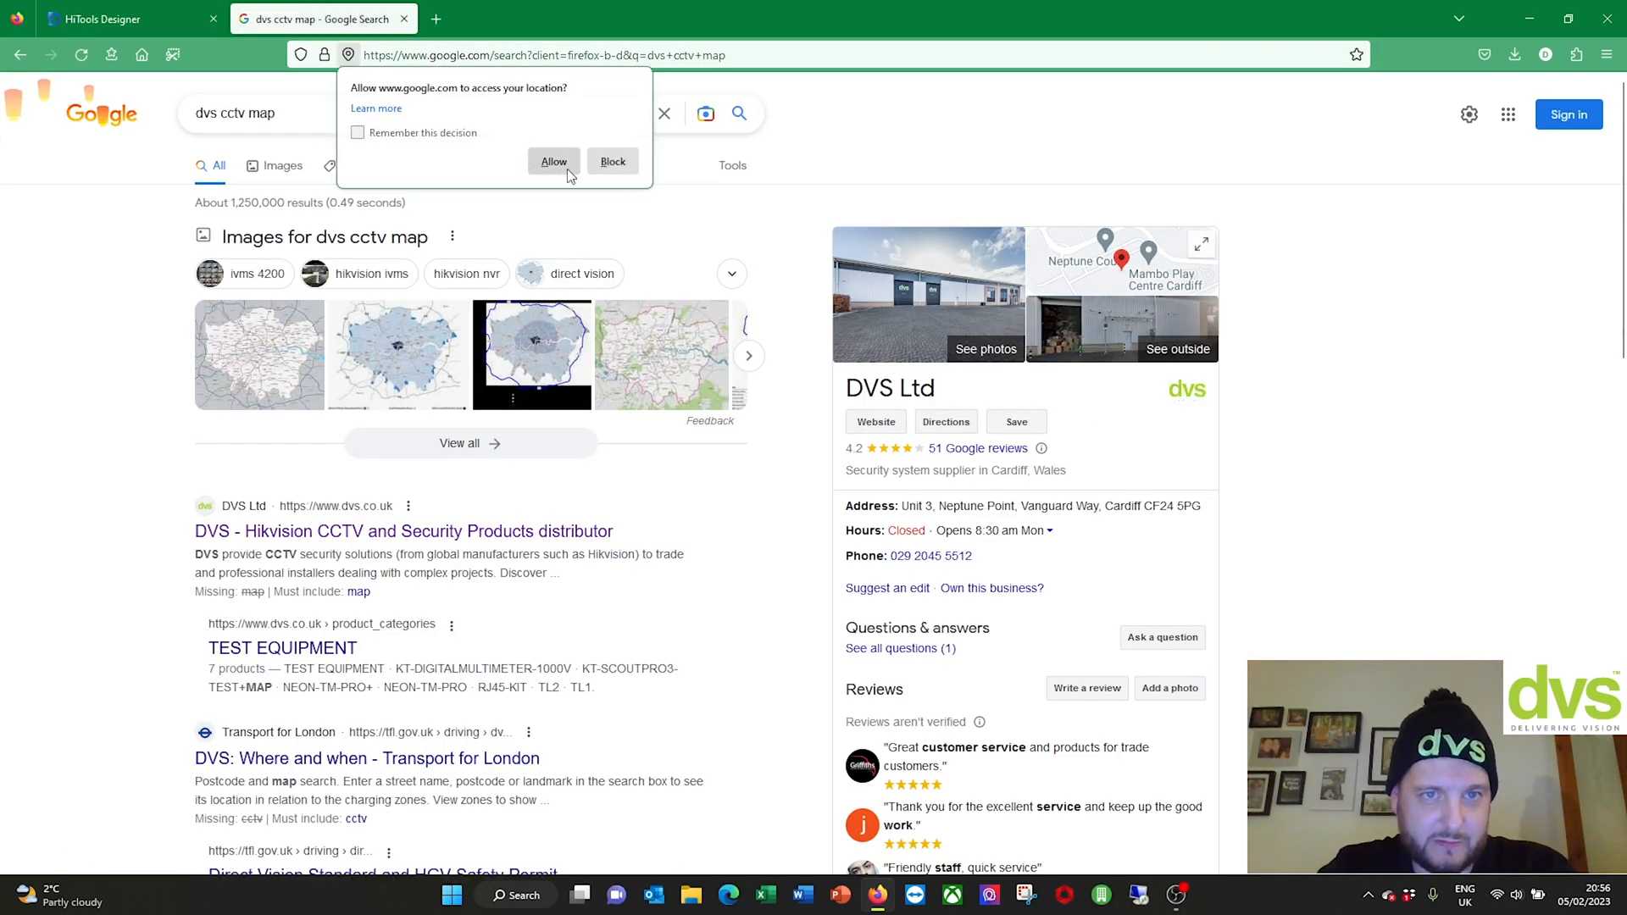
left_click(567, 169)
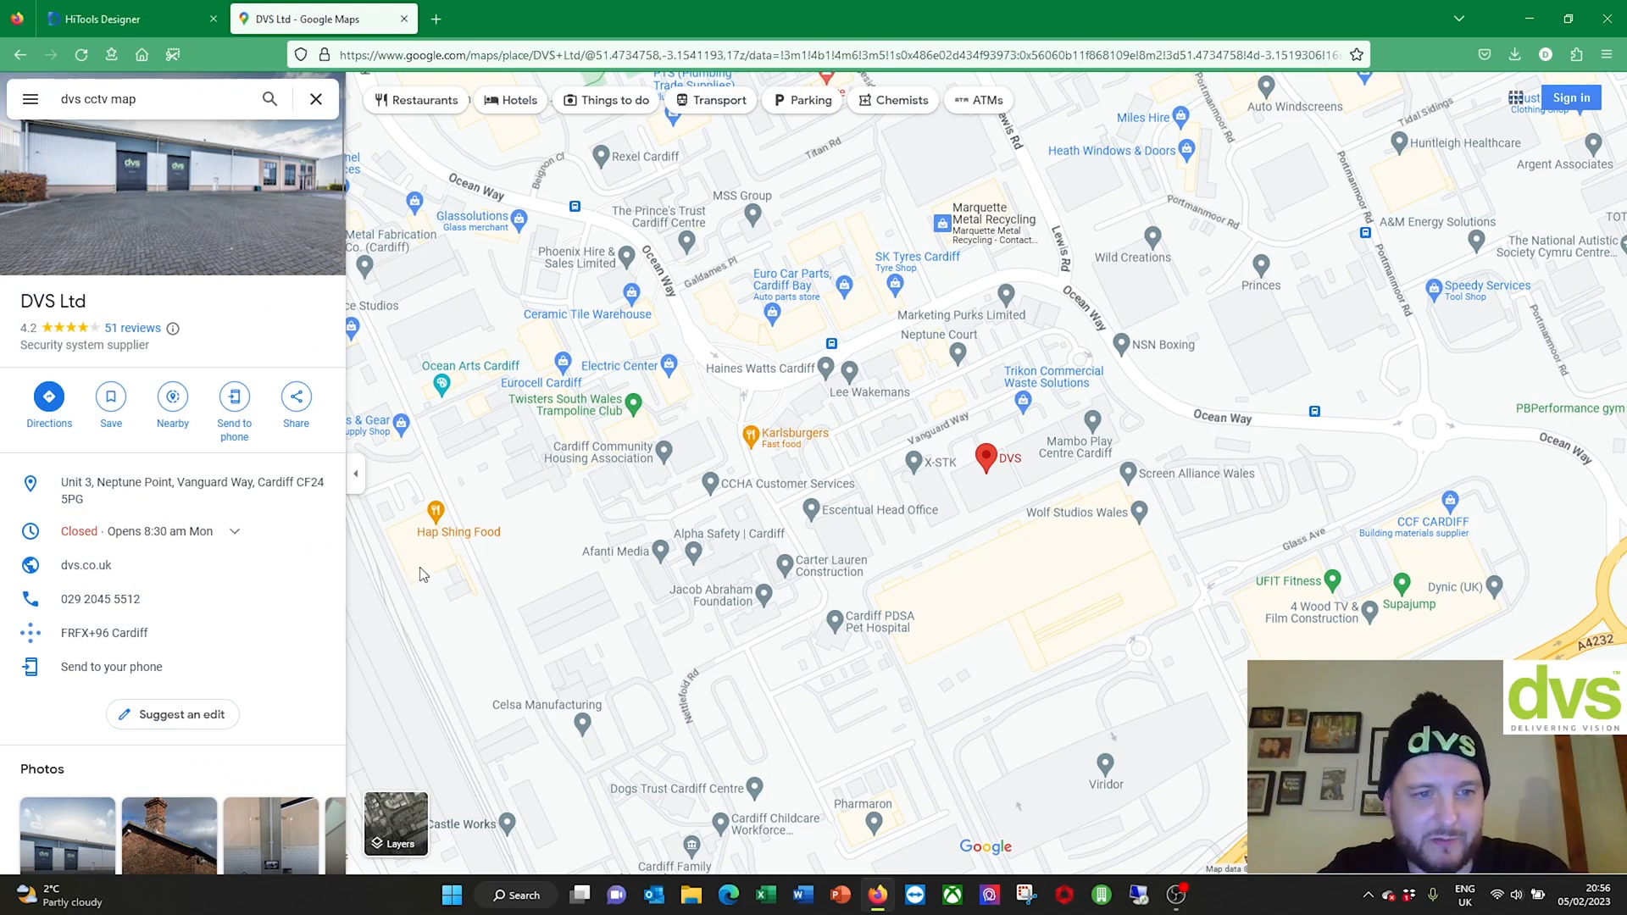
Step: Show a zoomed-in satellite view centred on the DVS building and launch Snipping Tool
left_click(356, 474)
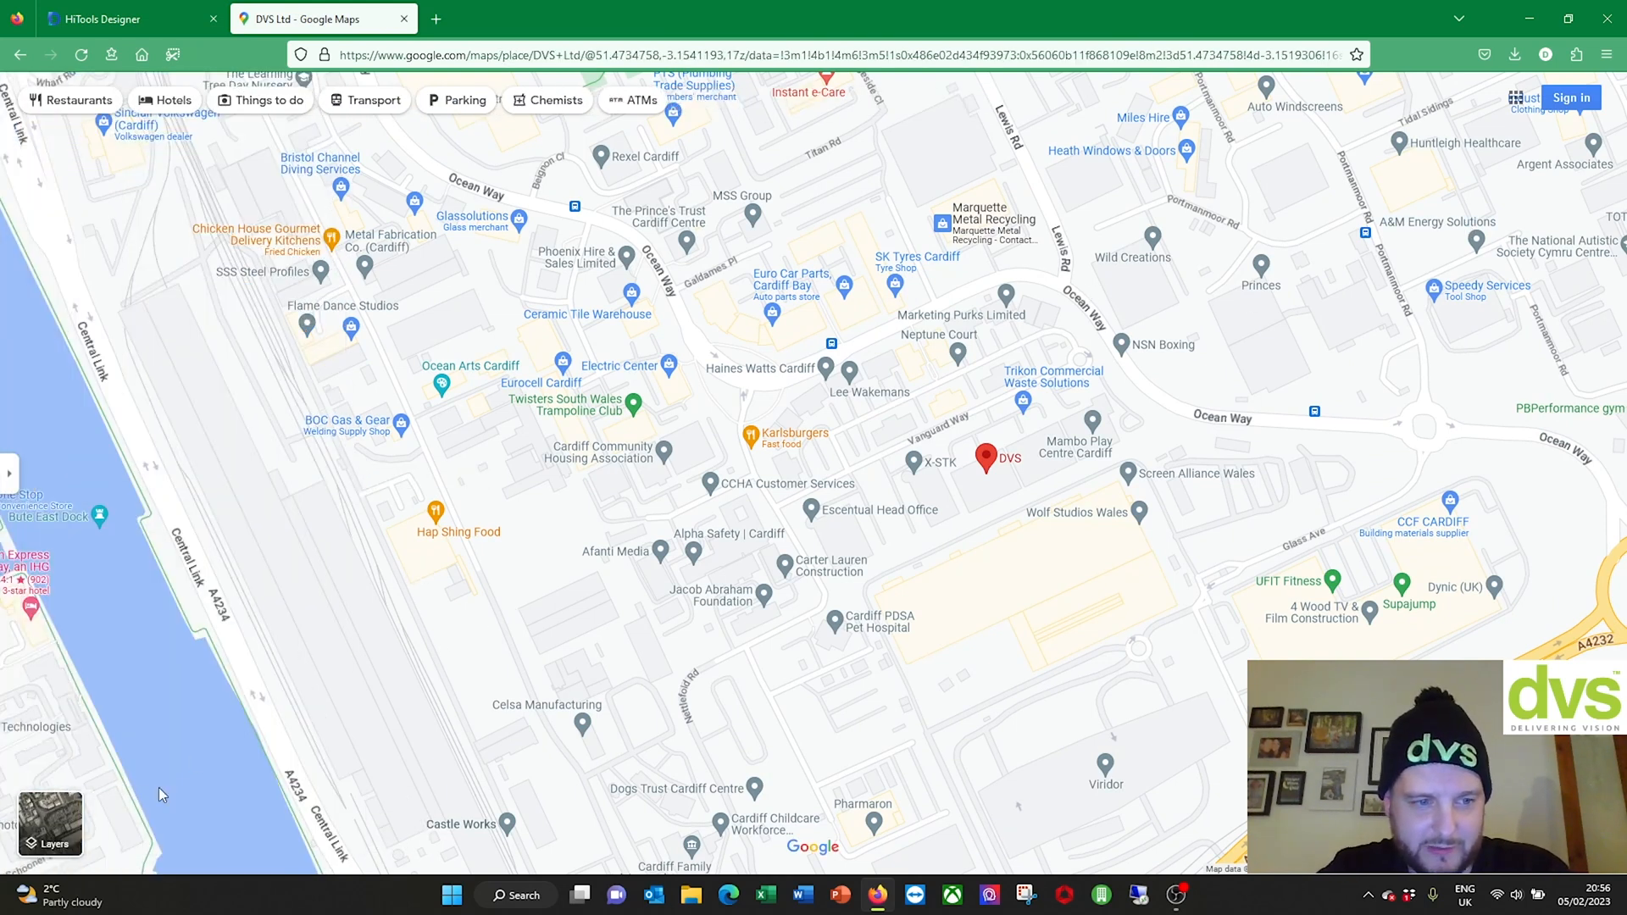
left_click(47, 824)
scroll(883, 535, "up", 3)
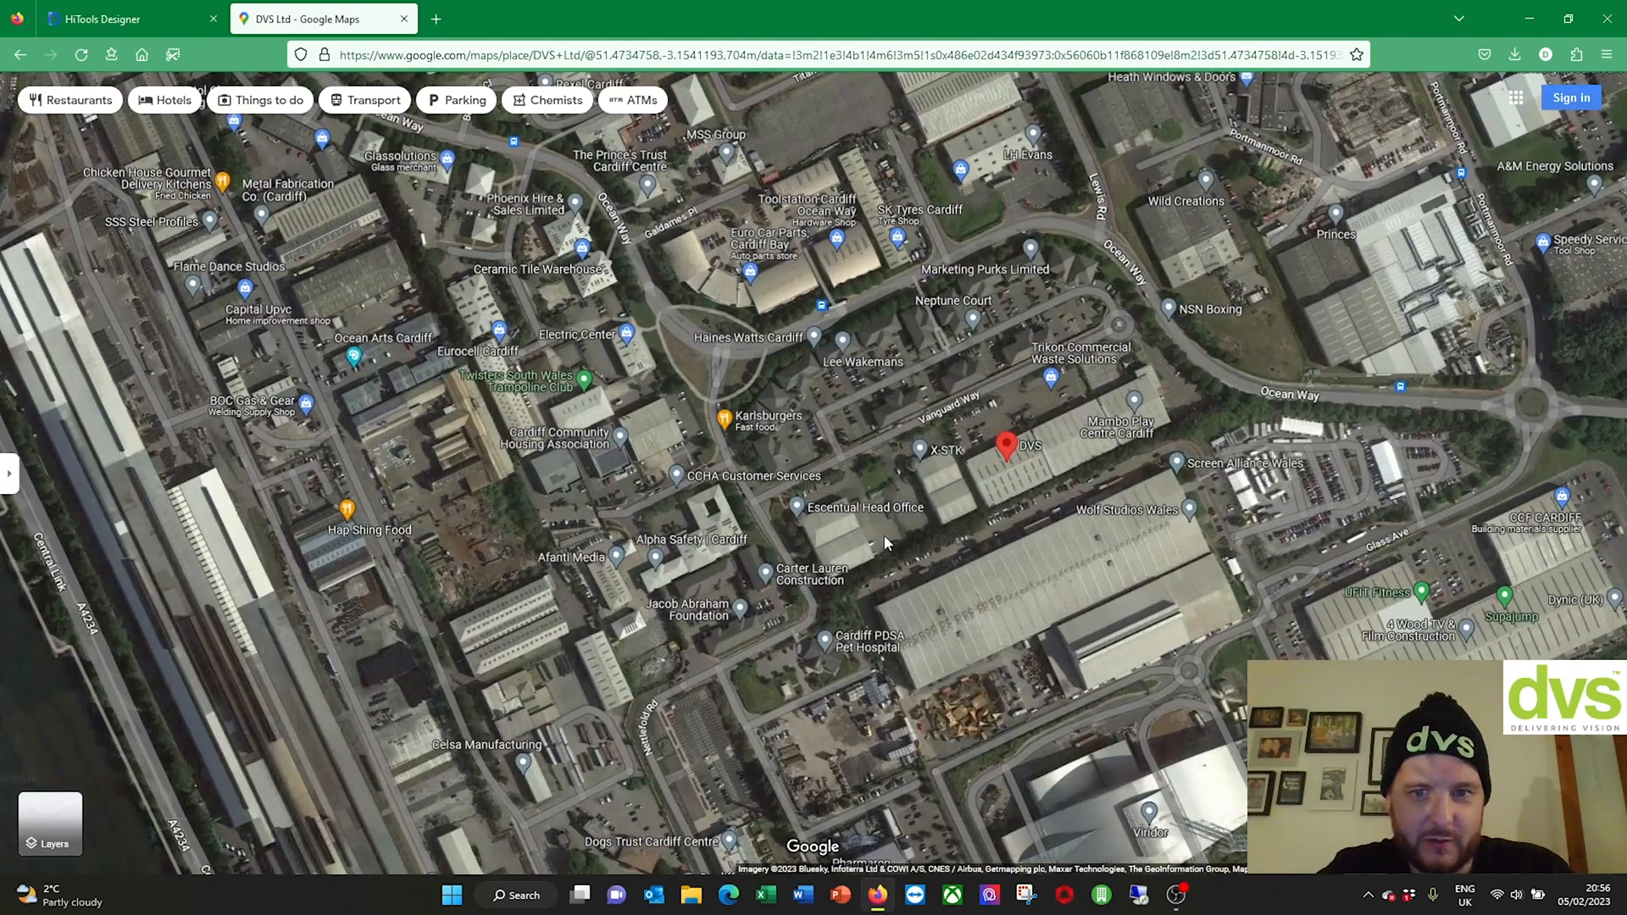
left_click_drag(1115, 512, 759, 640)
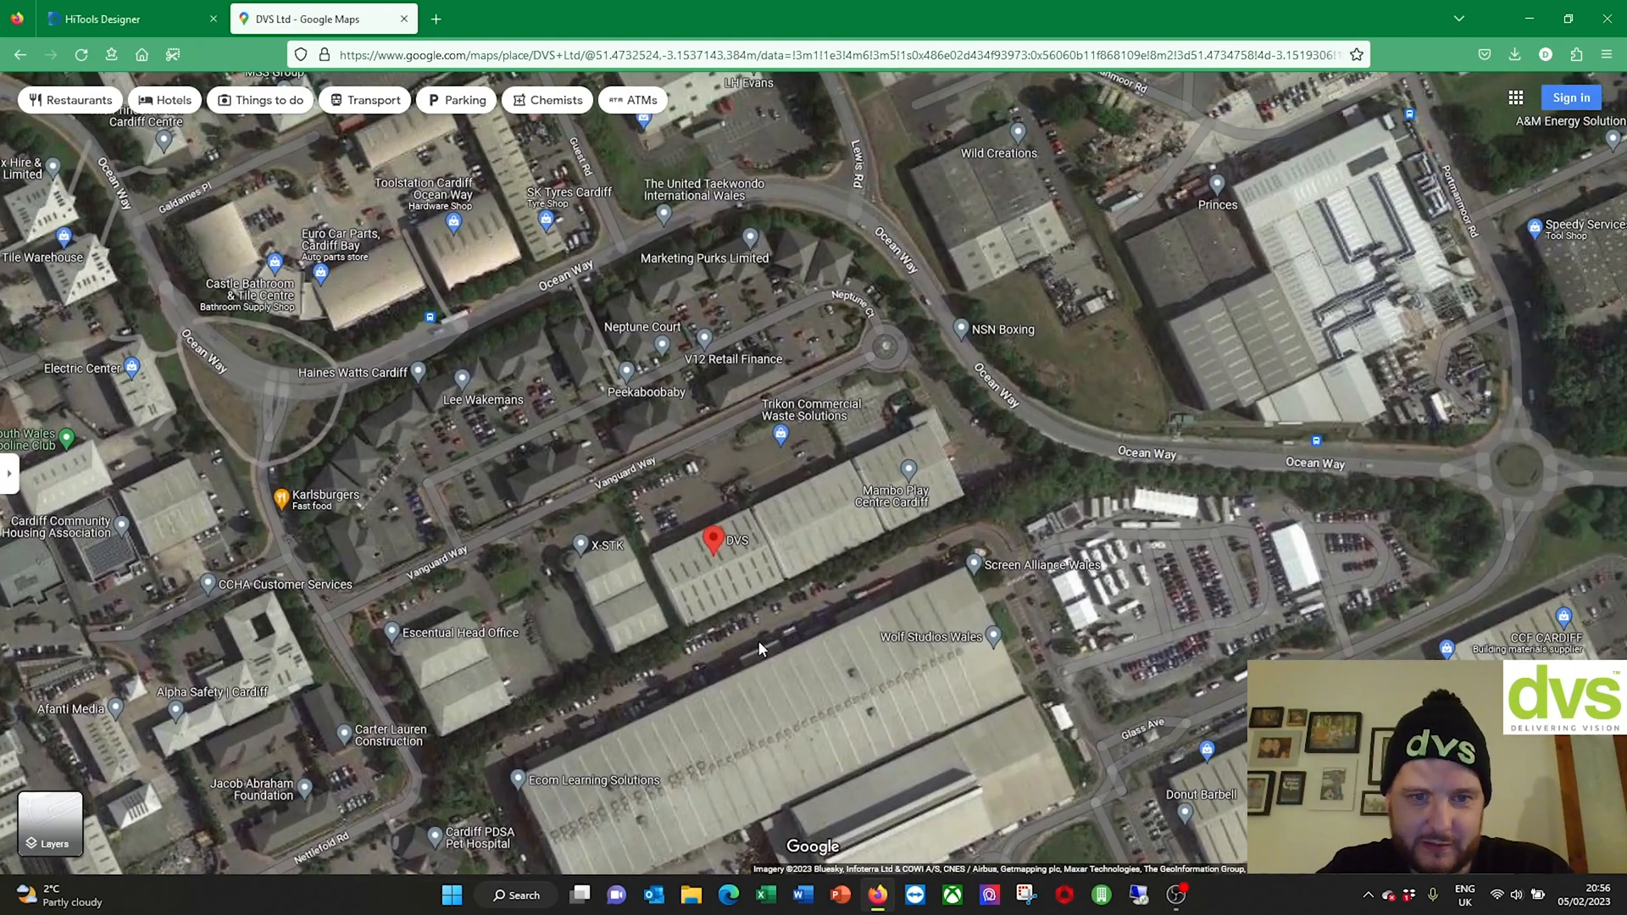
scroll(761, 637, "up", 1)
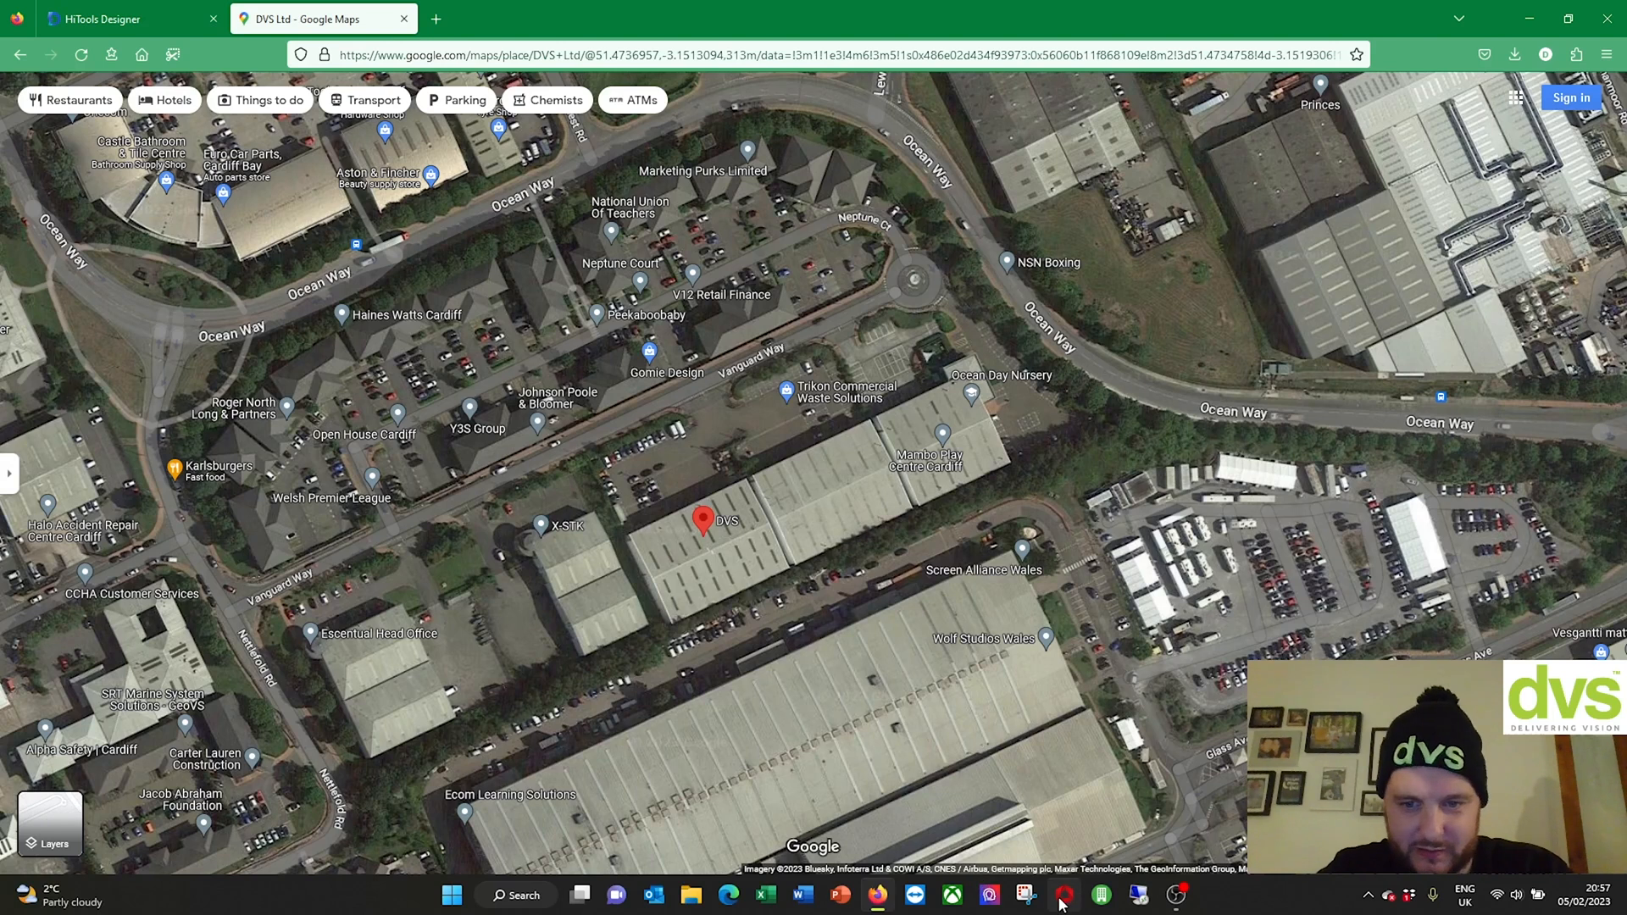
left_click(1027, 894)
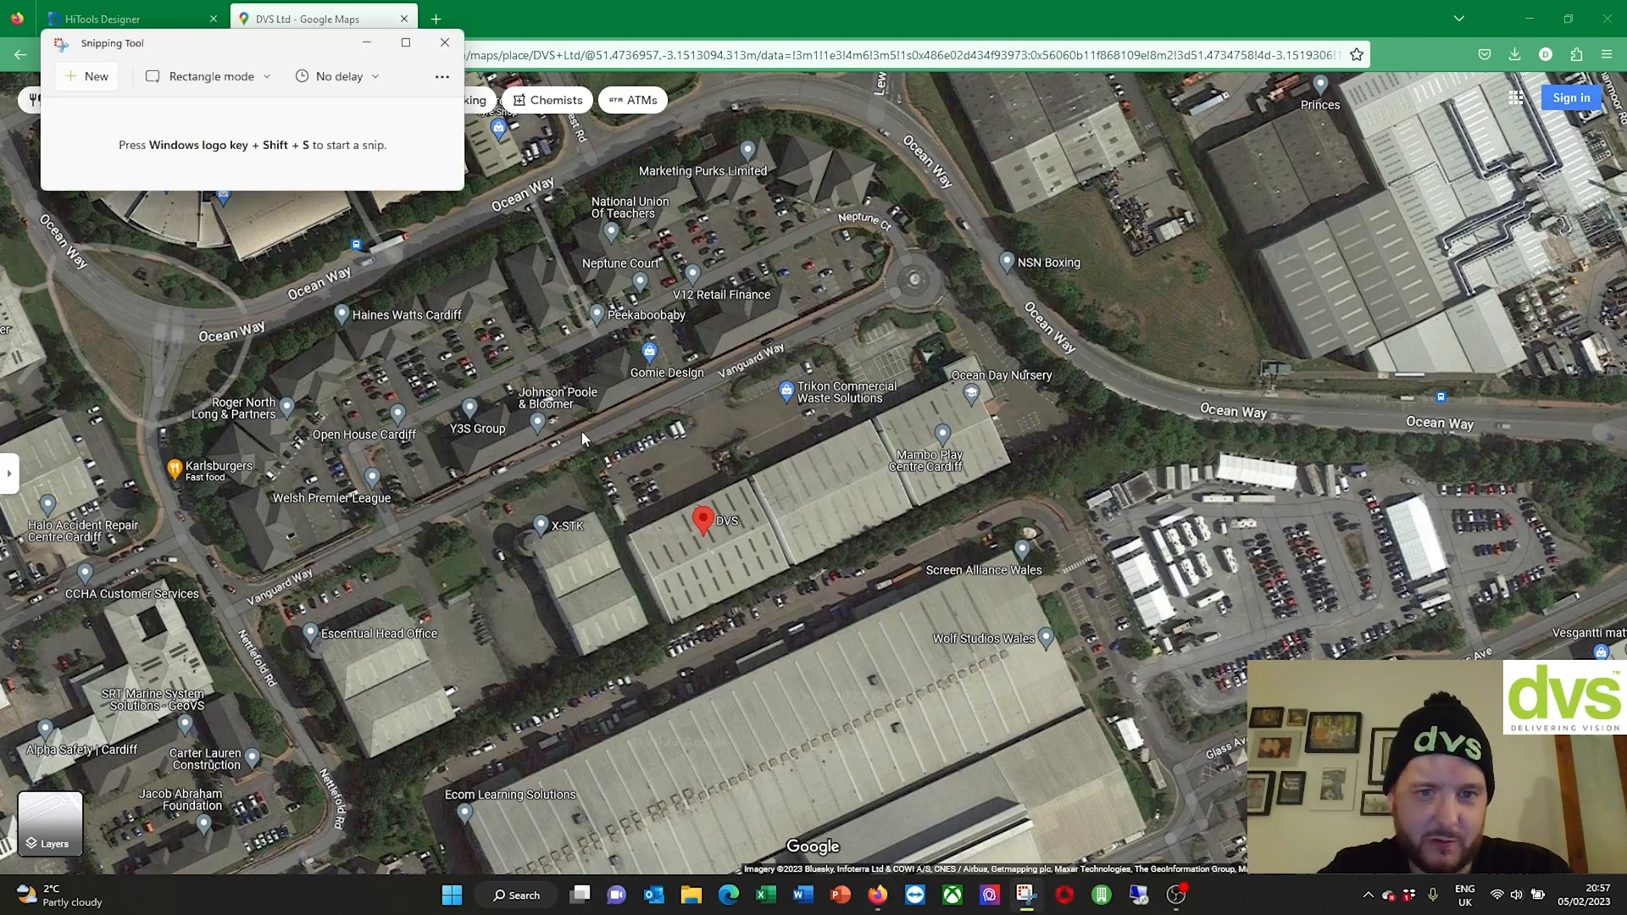
Step: Capture a rectangular snip of the satellite view around the DVS building
scroll(680, 480, "up", 2)
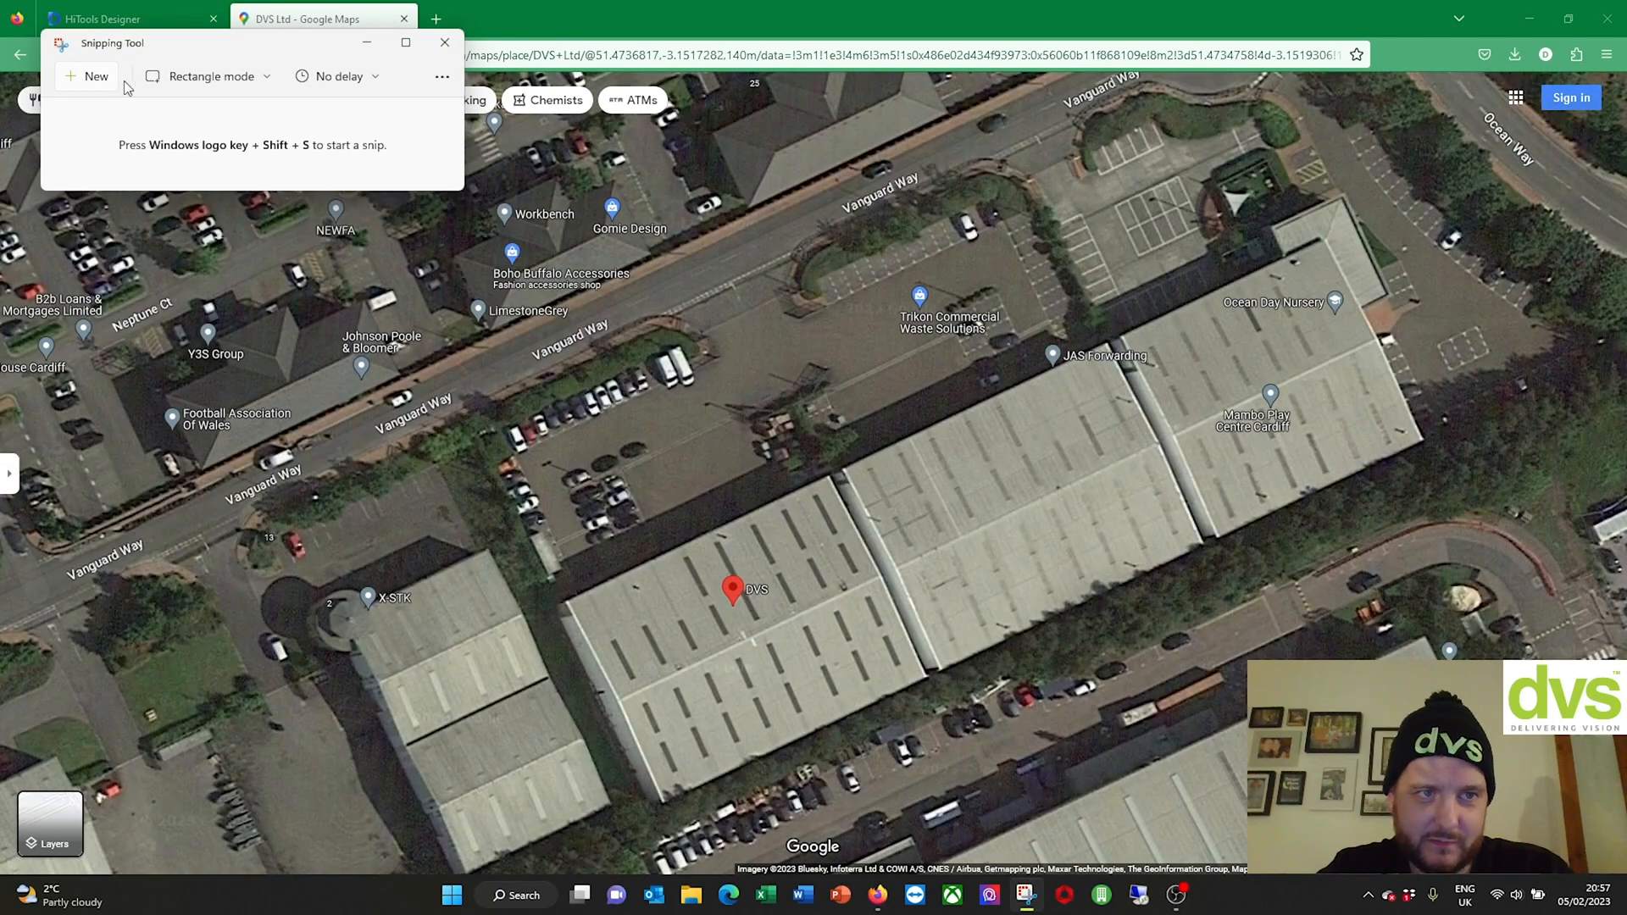
key("ctrl+n")
left_click_drag(147, 286, 1534, 861)
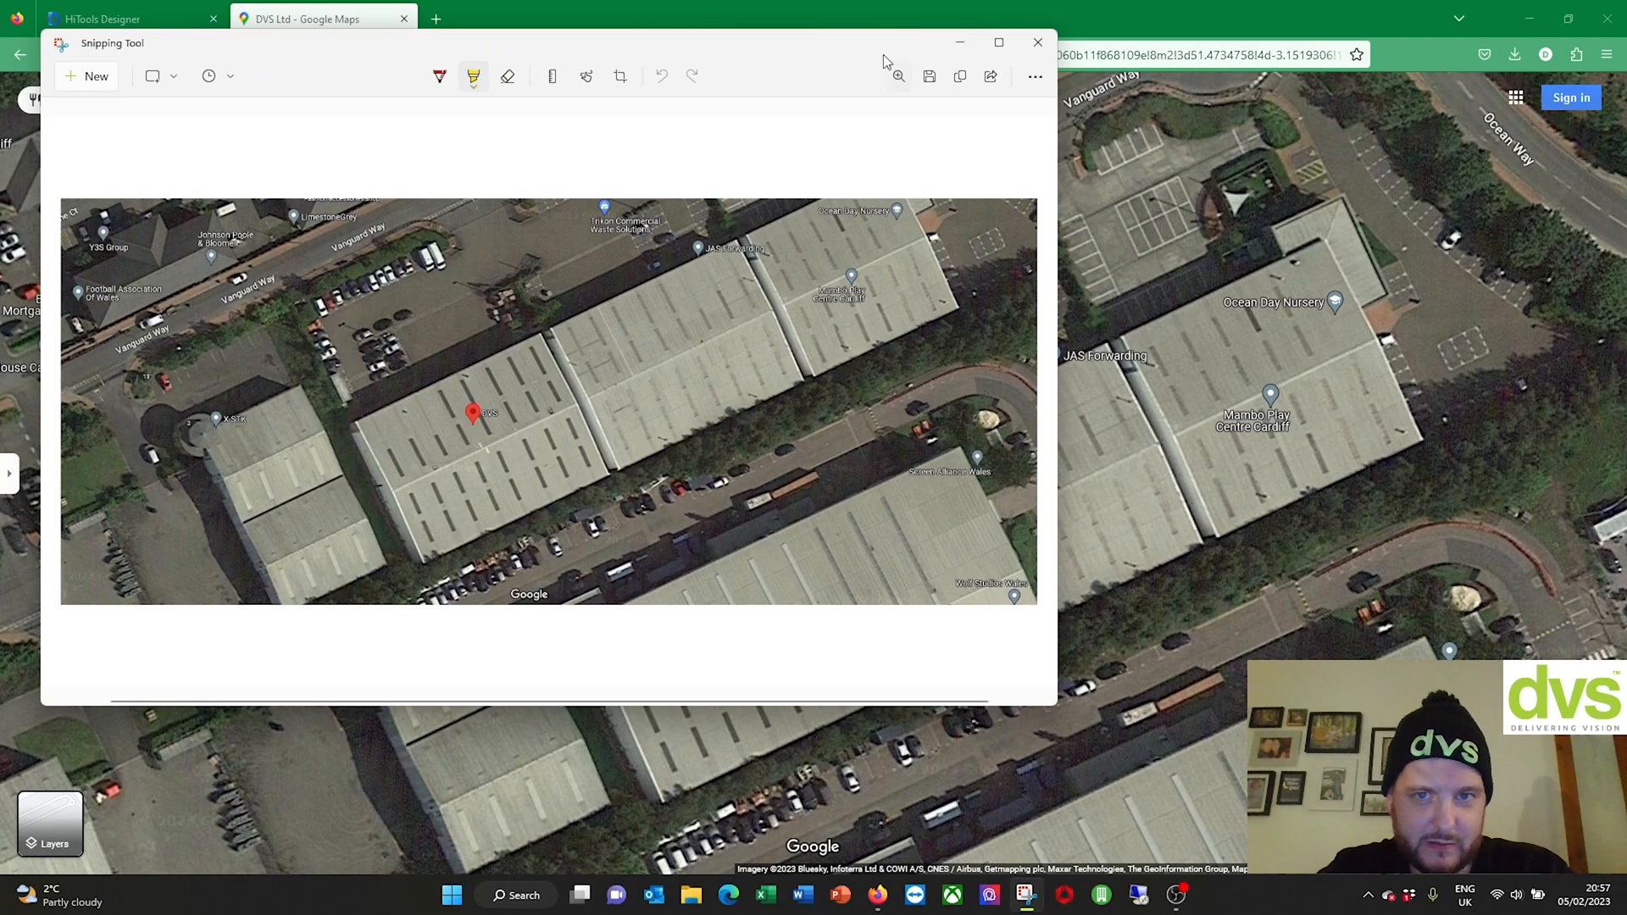
Step: Save the snip to Pictures as JPG 'DVS HQ 1' and close Snipping Tool
left_click(924, 77)
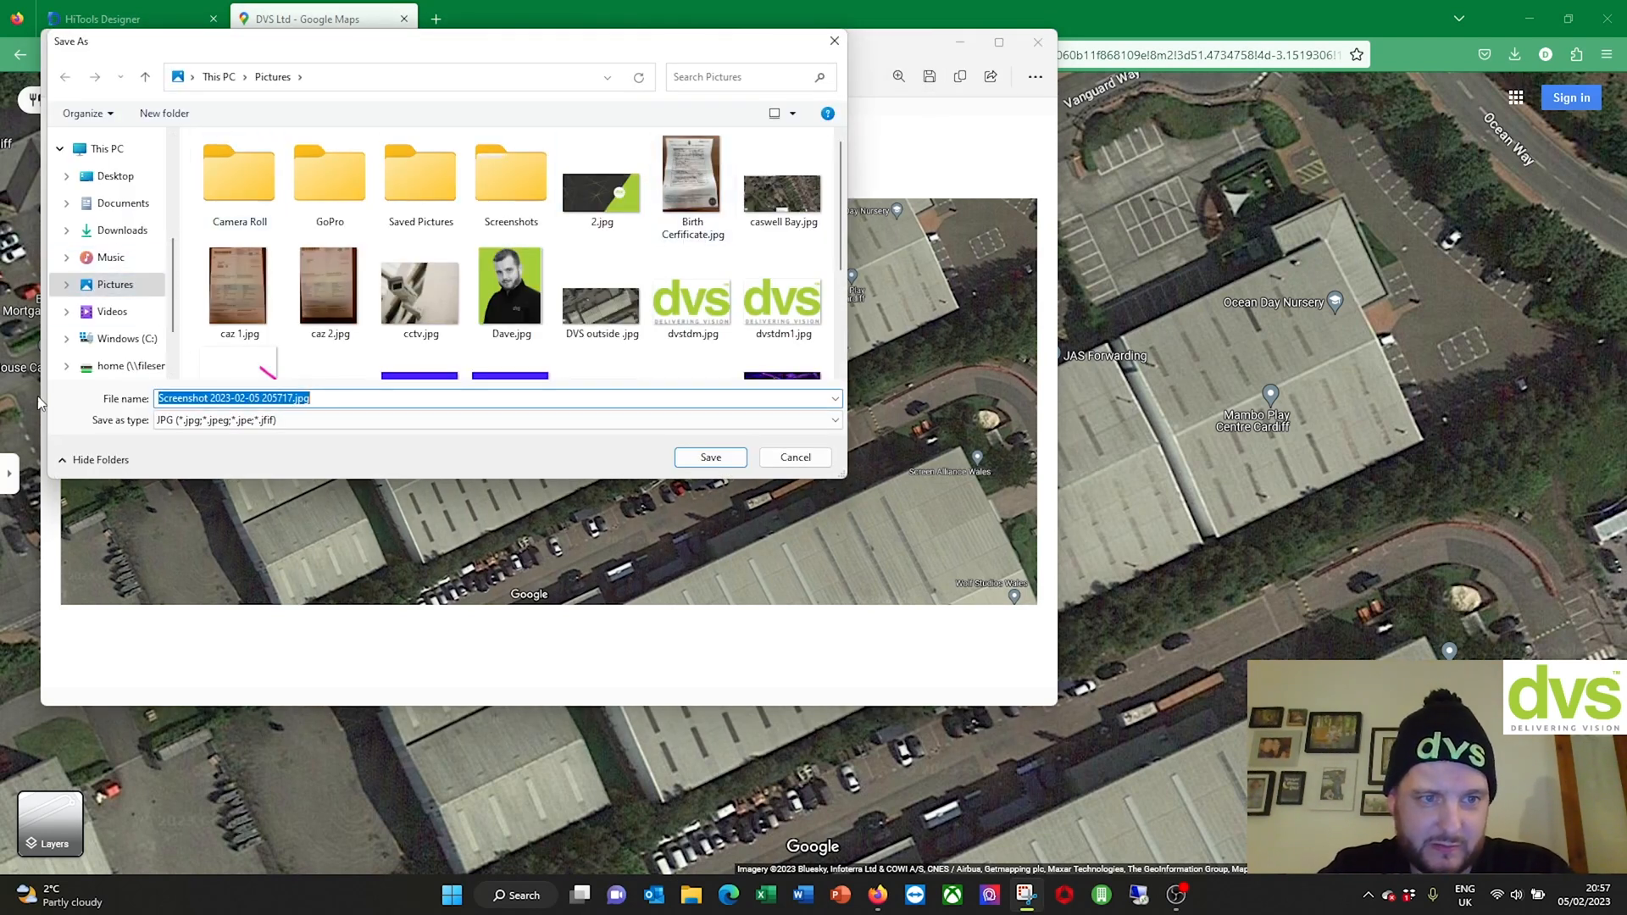
type("DVS HQ 1")
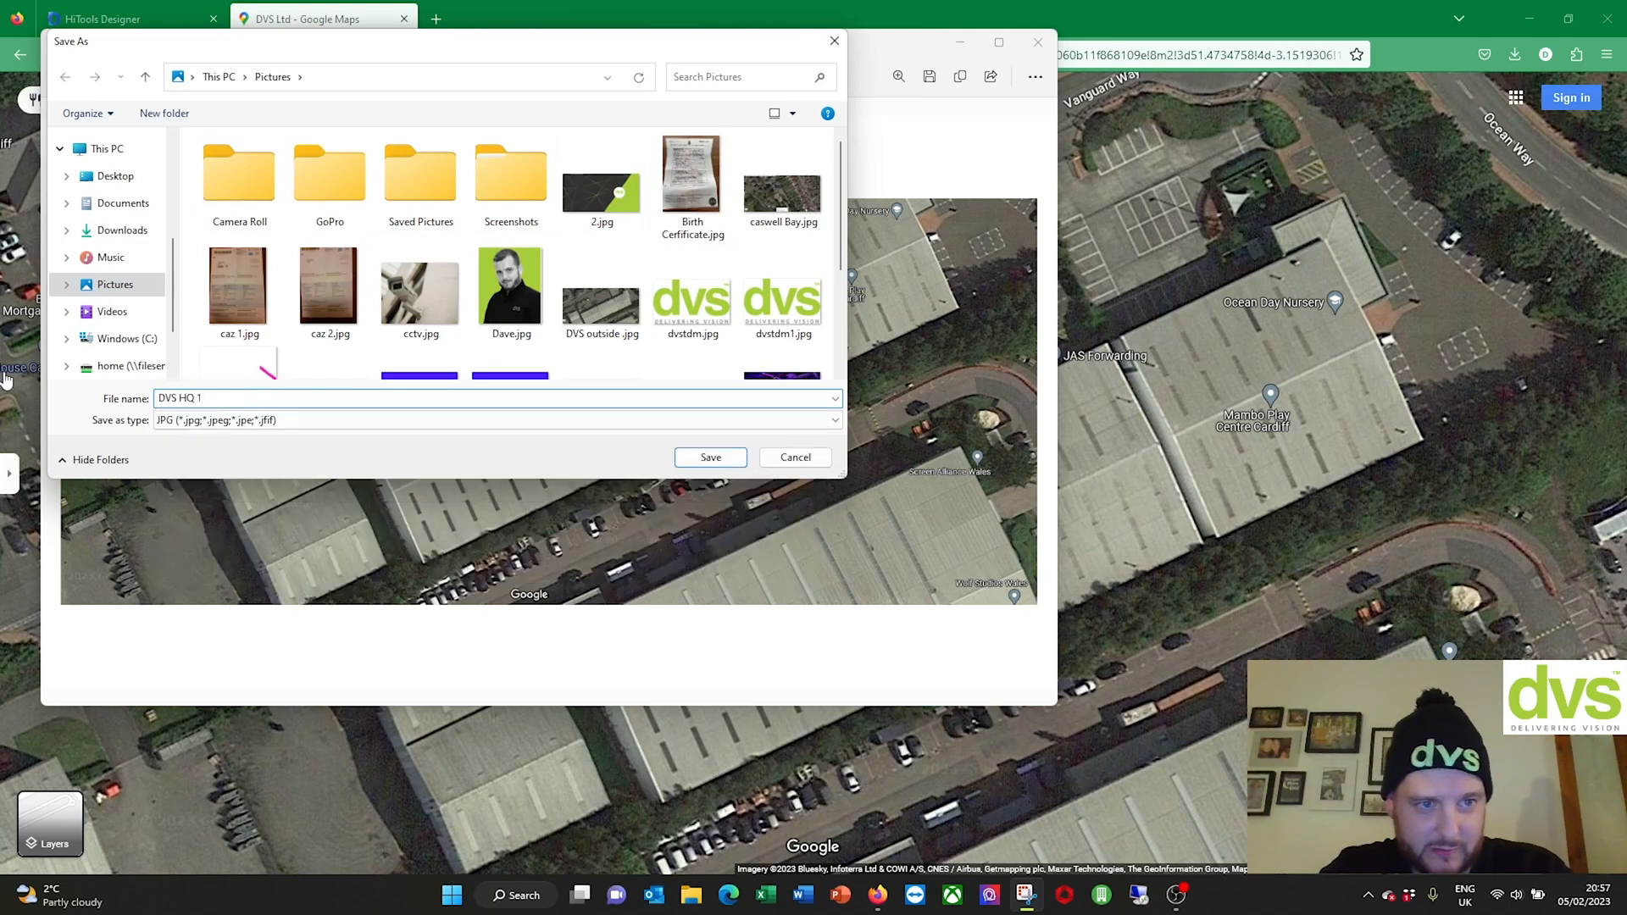
left_click(319, 421)
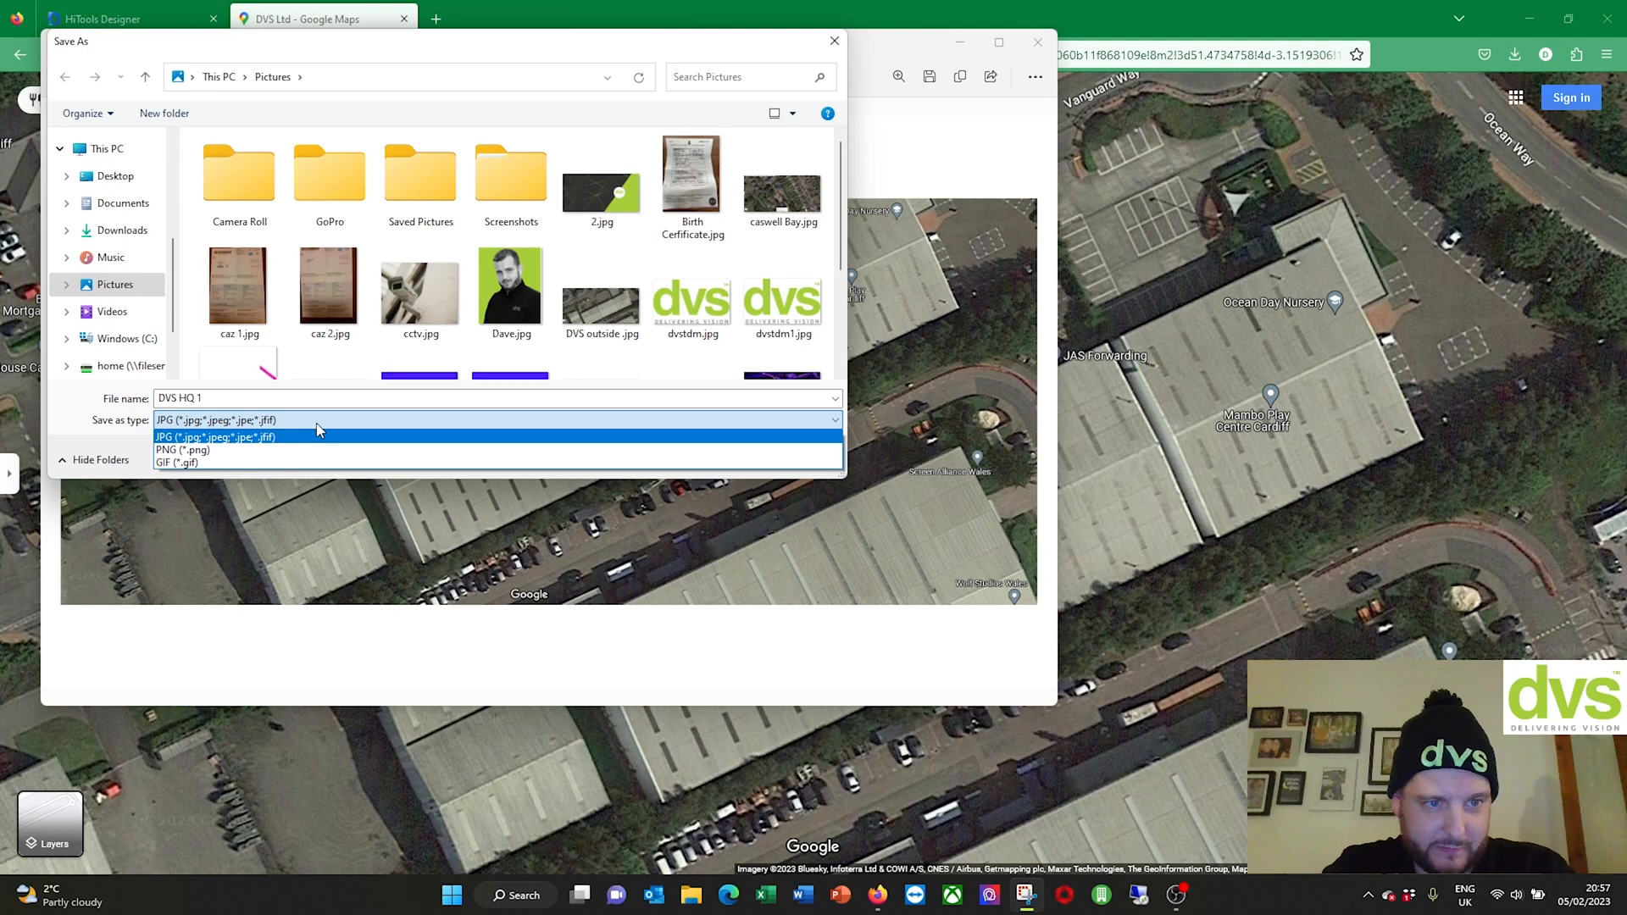
left_click(317, 425)
left_click(739, 461)
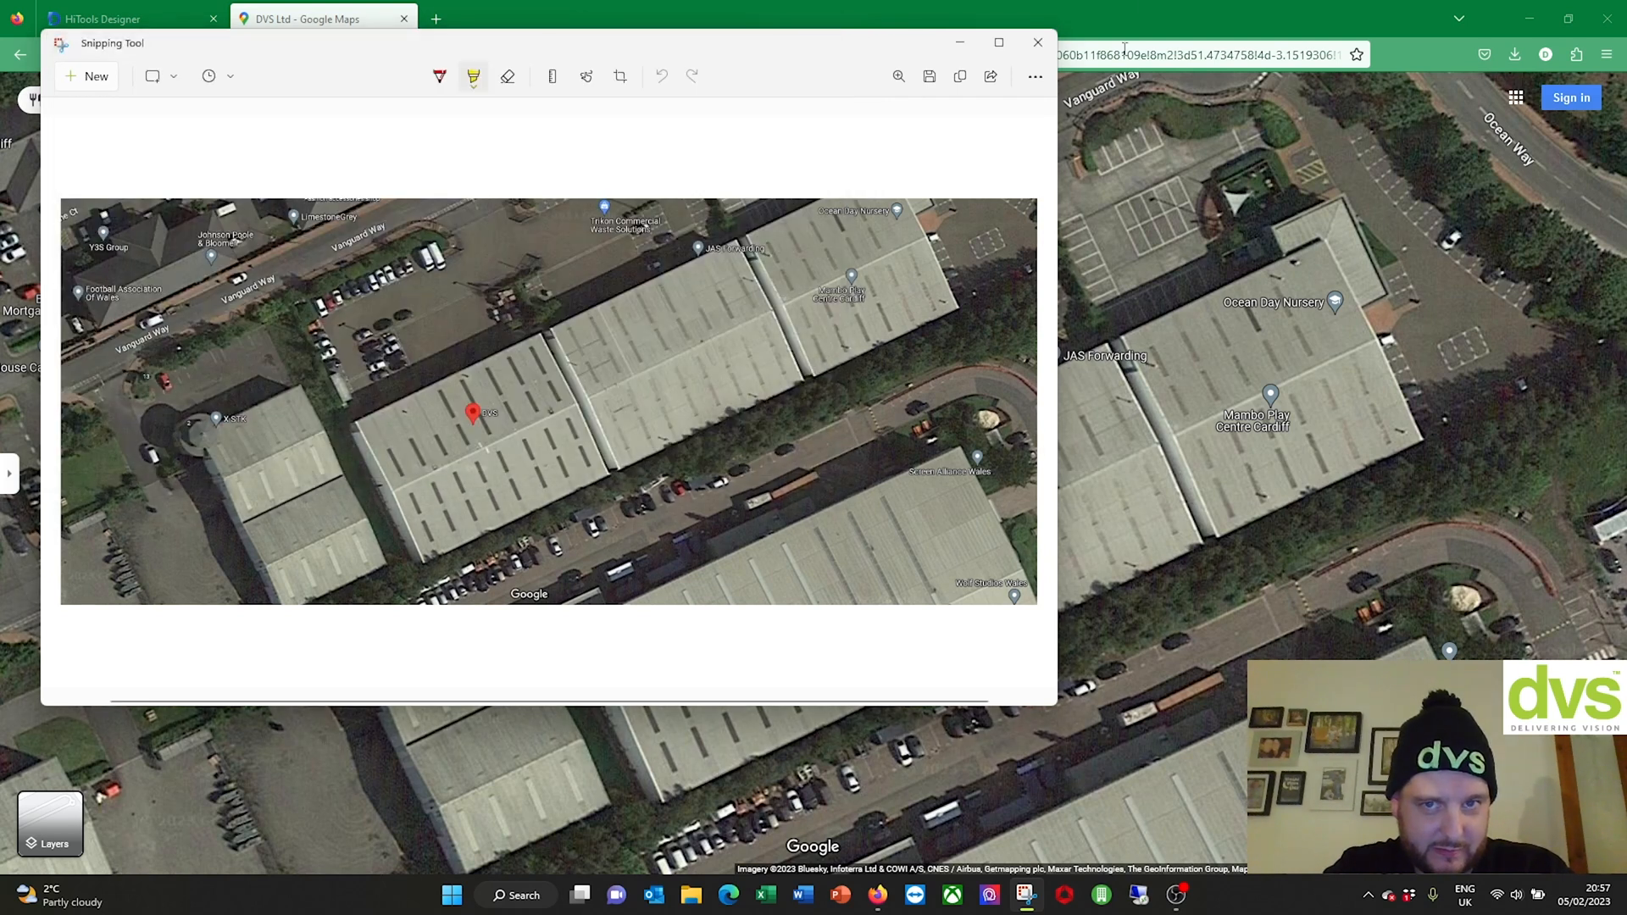
left_click(1038, 42)
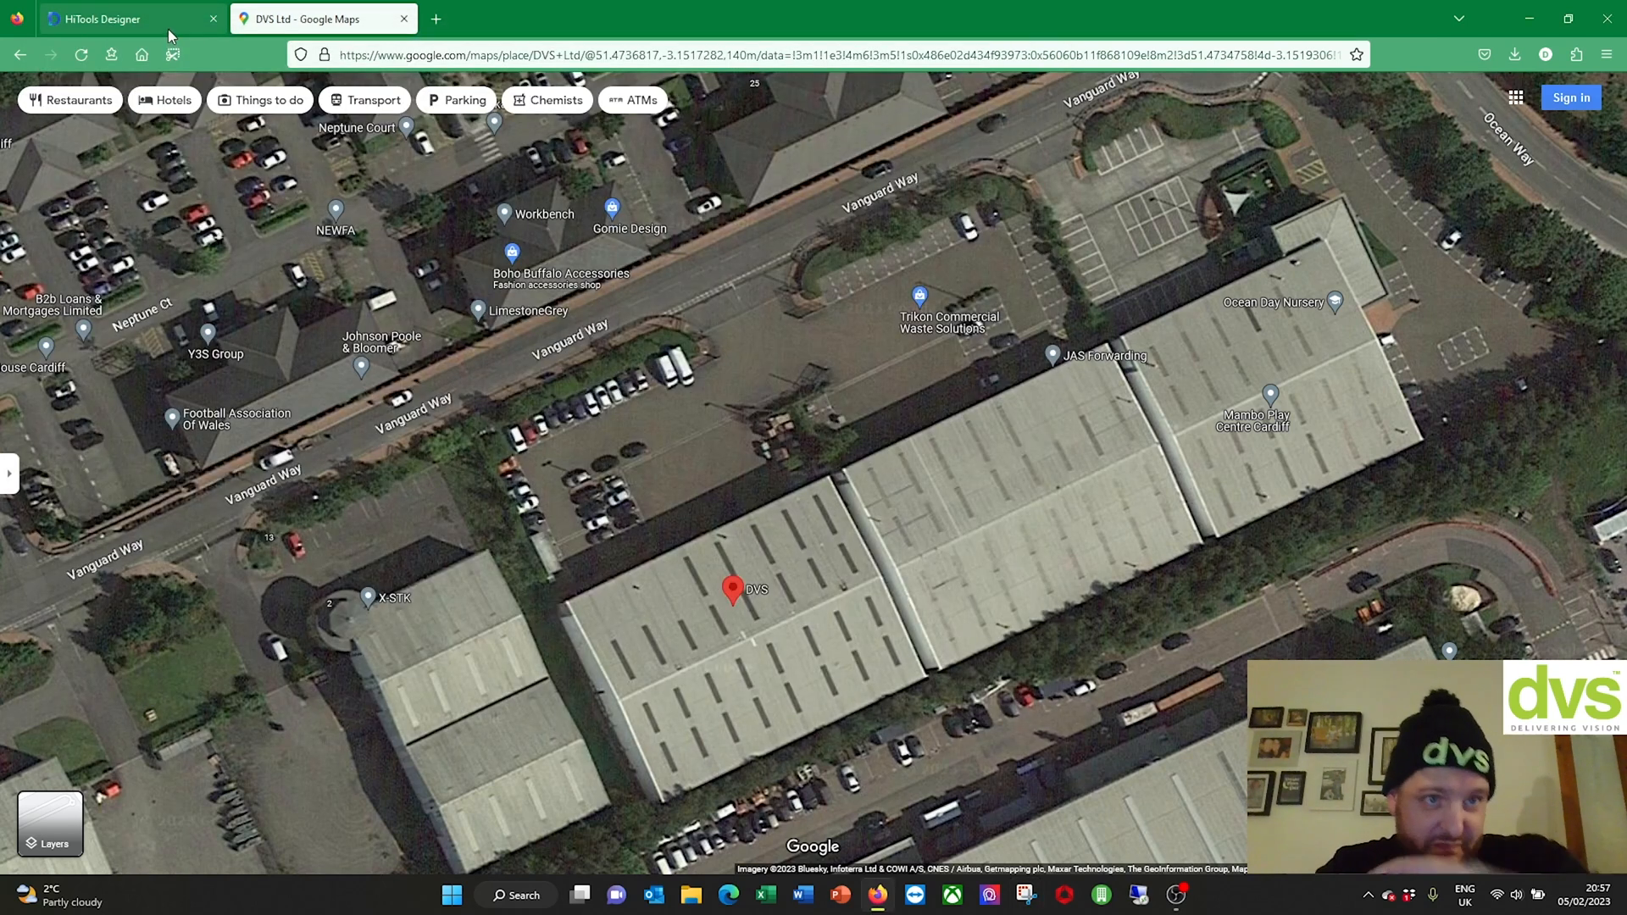
Step: Back in HiTools Designer, rename the new map to 'DVS HQ Outside'
left_click(127, 19)
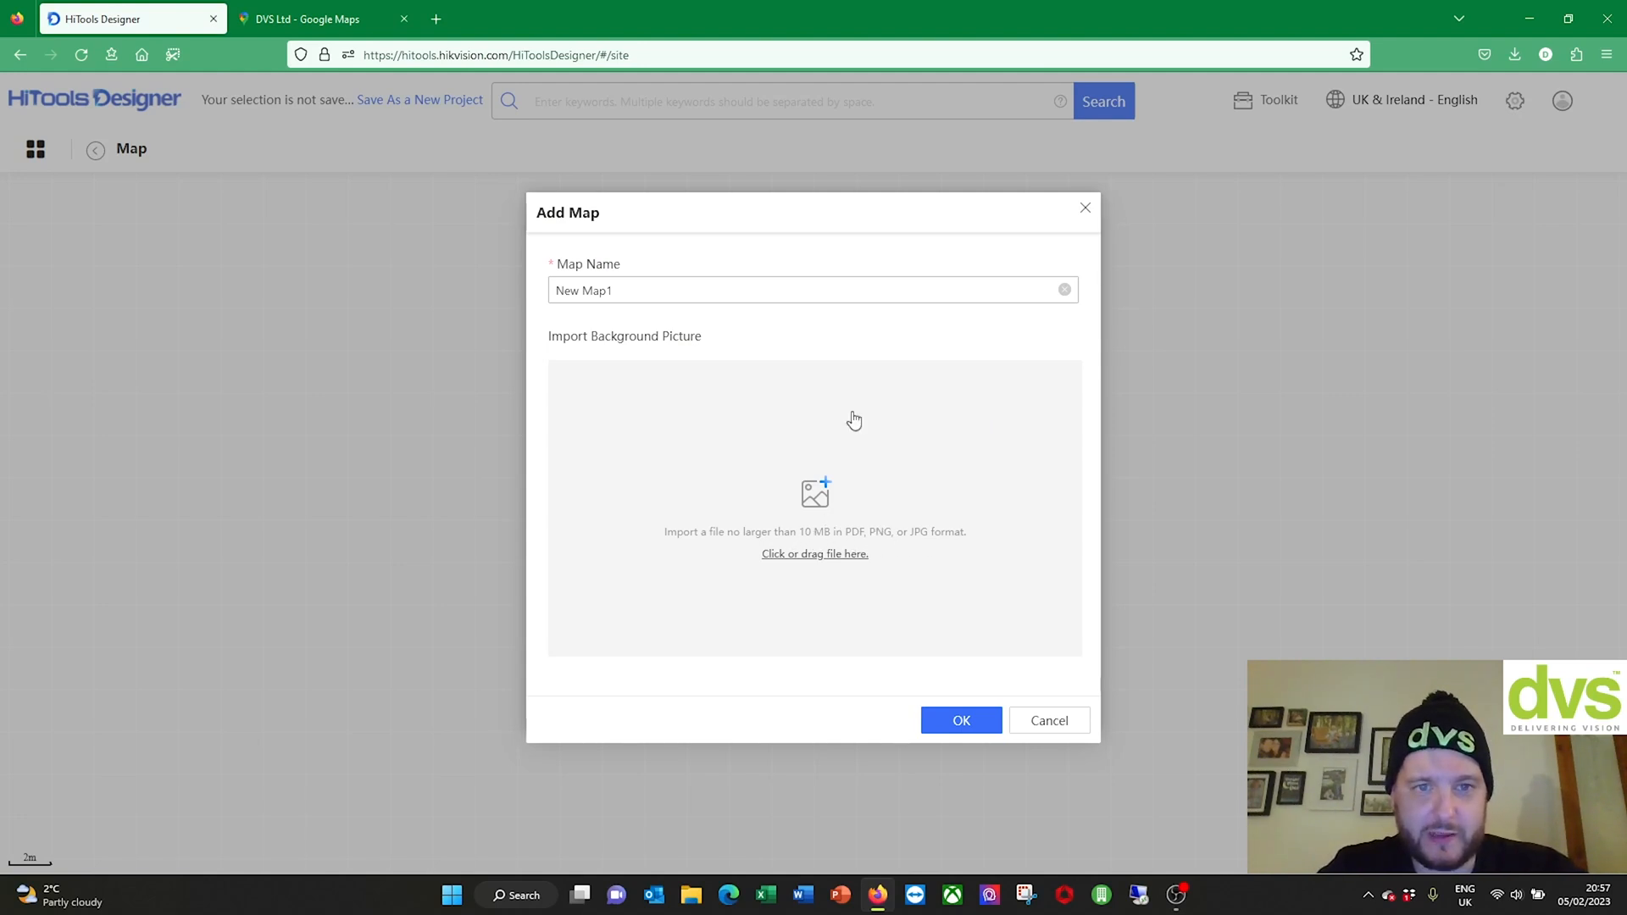
left_click_drag(955, 290, 460, 327)
type("D")
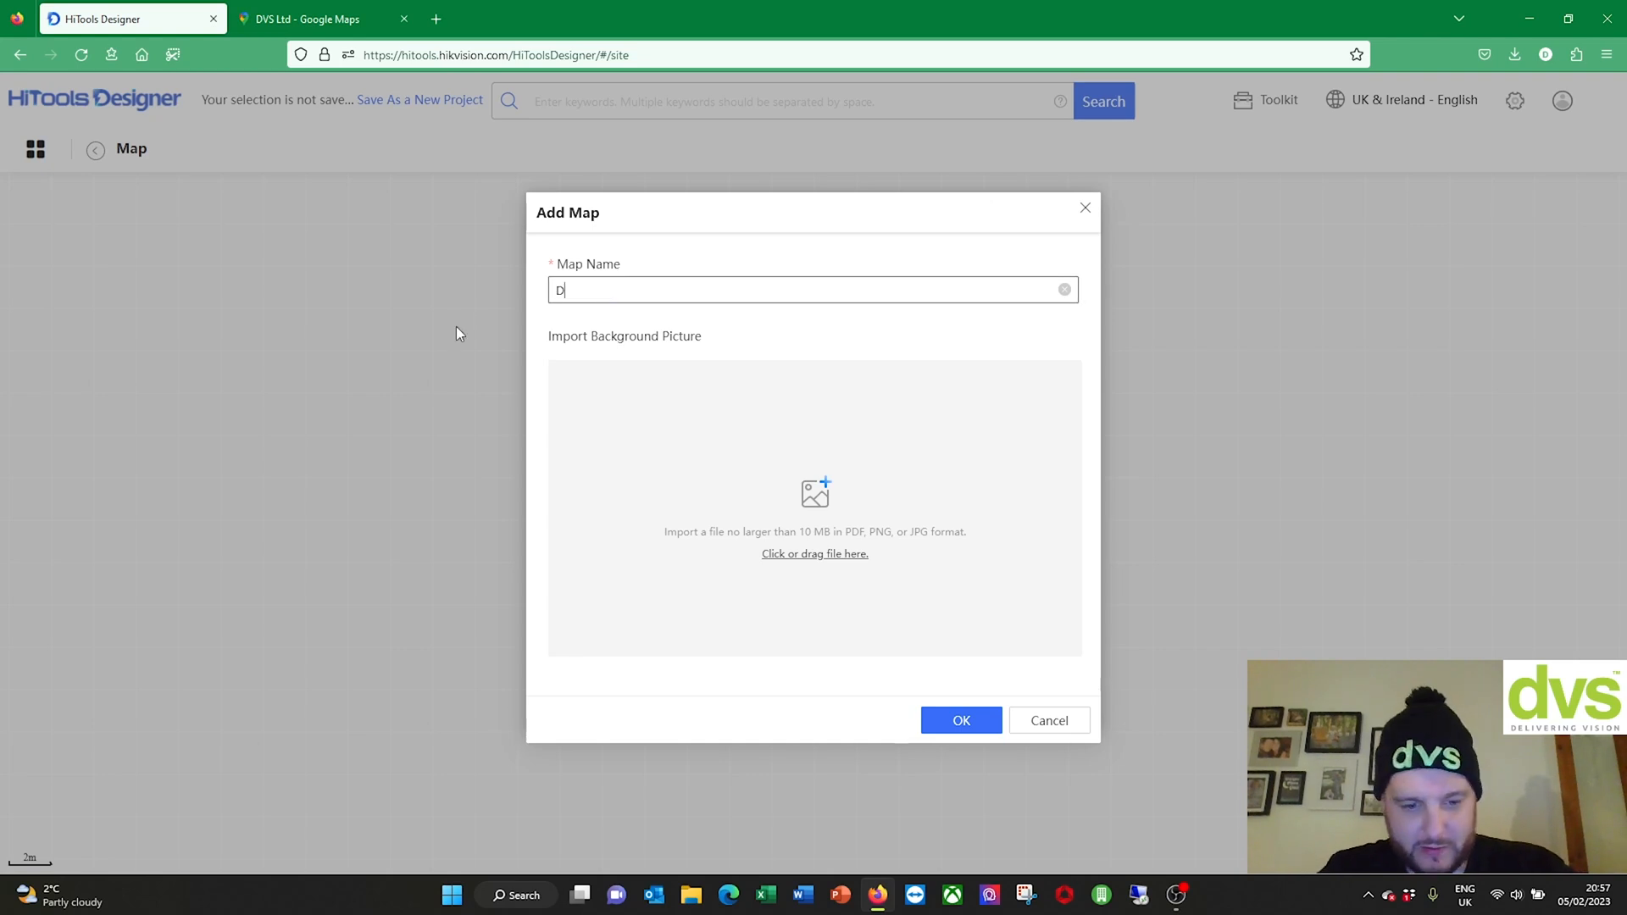
type("VS HQ Outside")
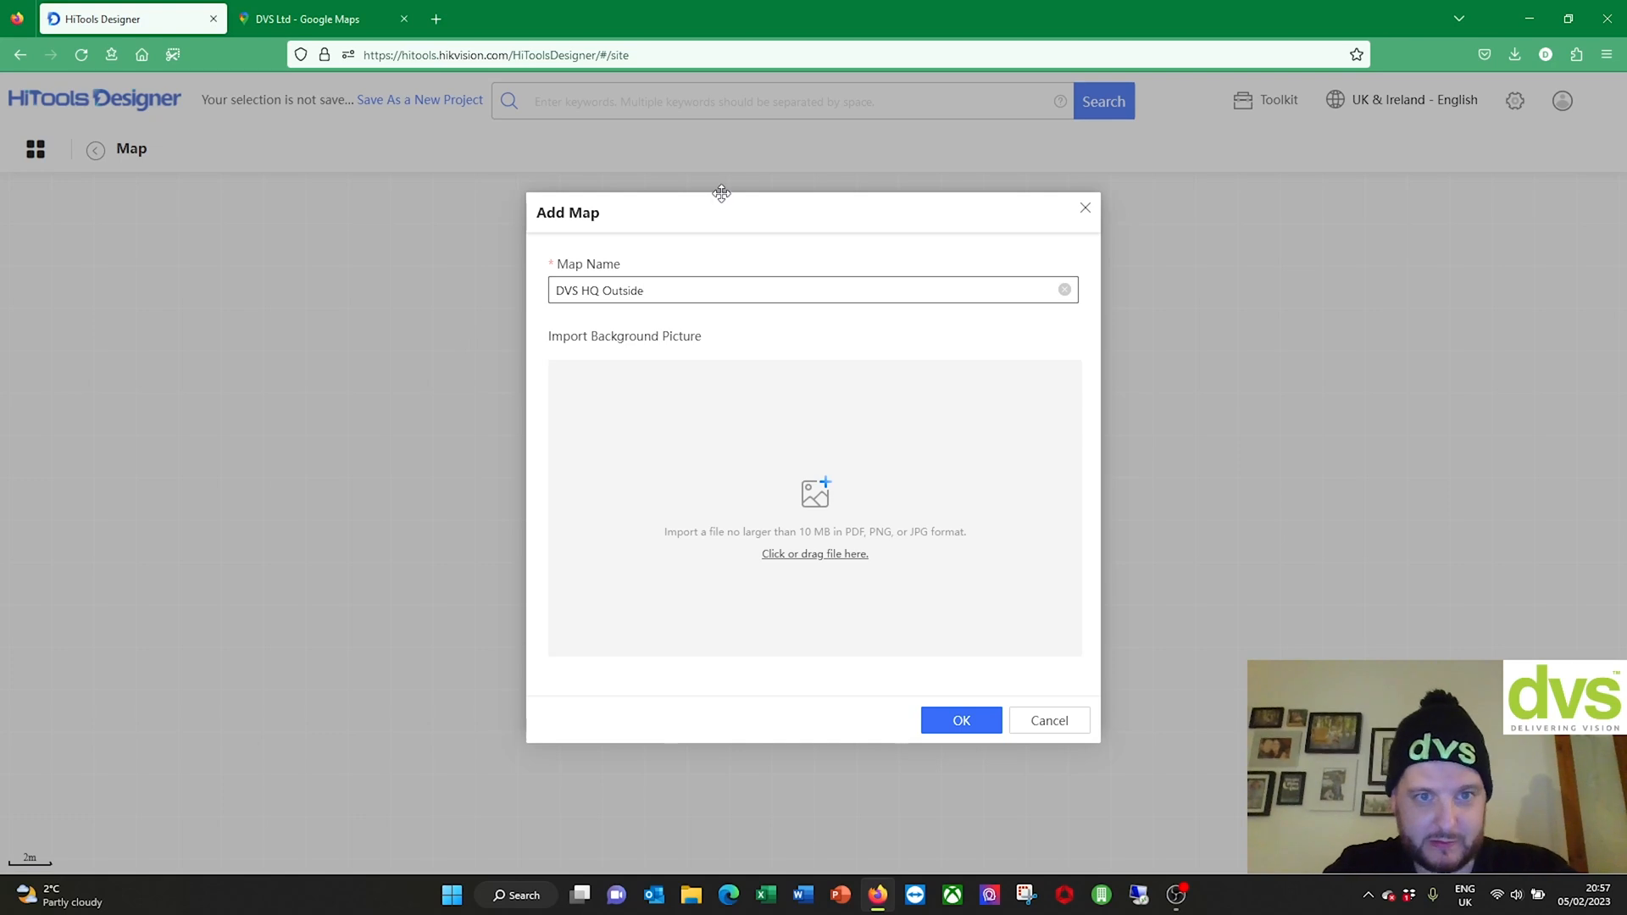
Step: Load 'DVS outside.jpg' (via All Files) as the map background and confirm the map
left_click(835, 552)
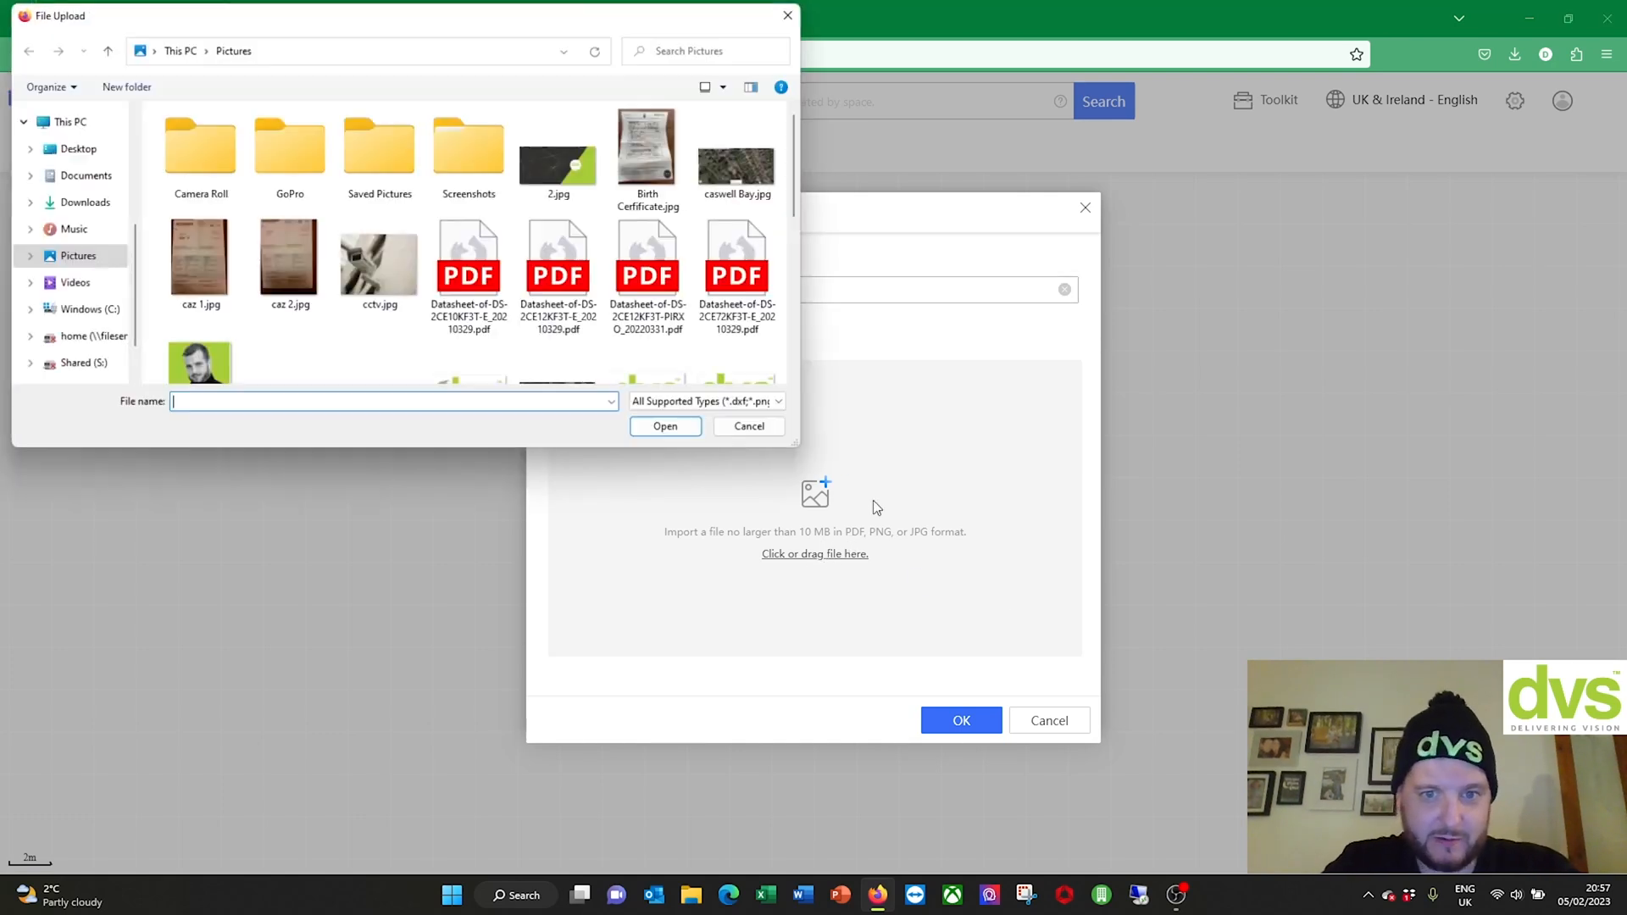
scroll(606, 234, "down", 5)
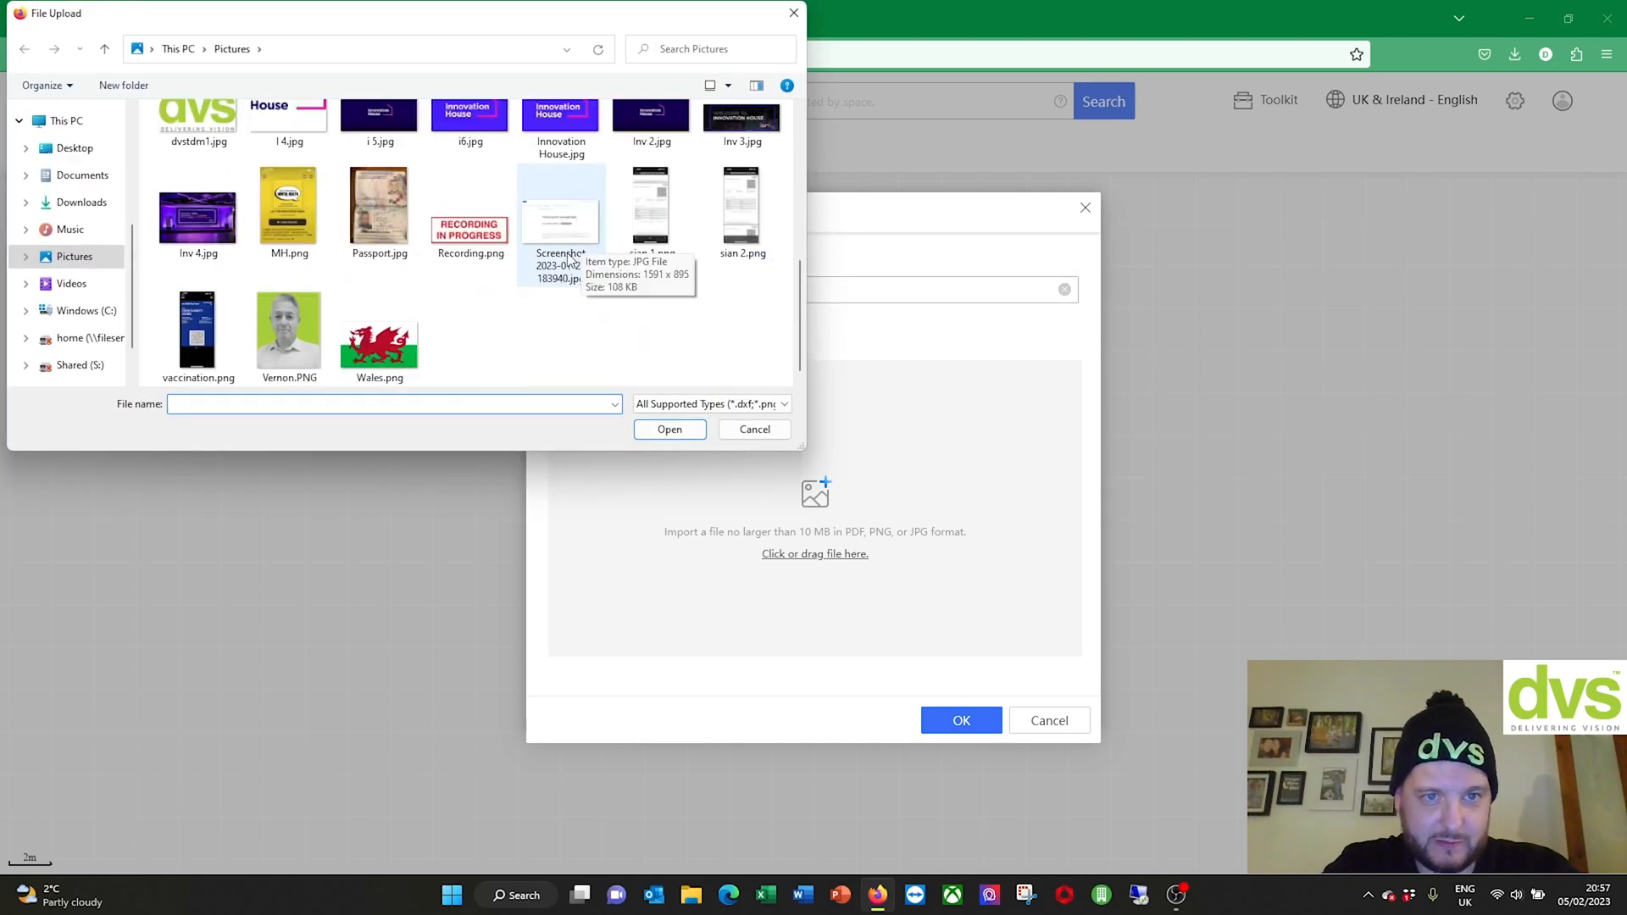
scroll(555, 290, "up", 5)
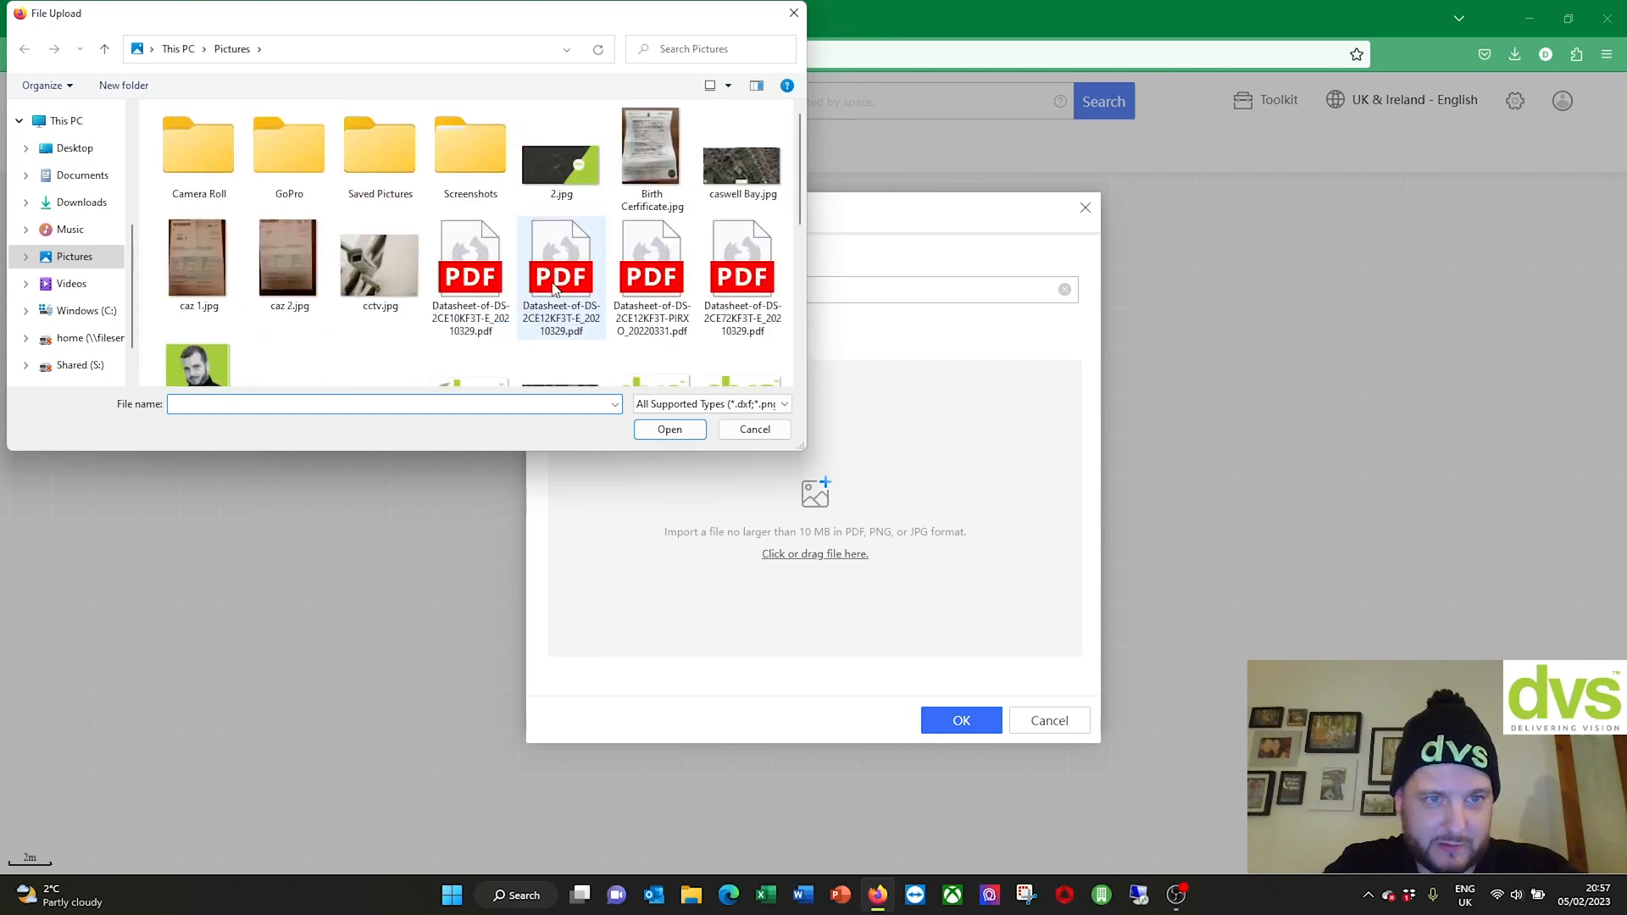
left_click(674, 407)
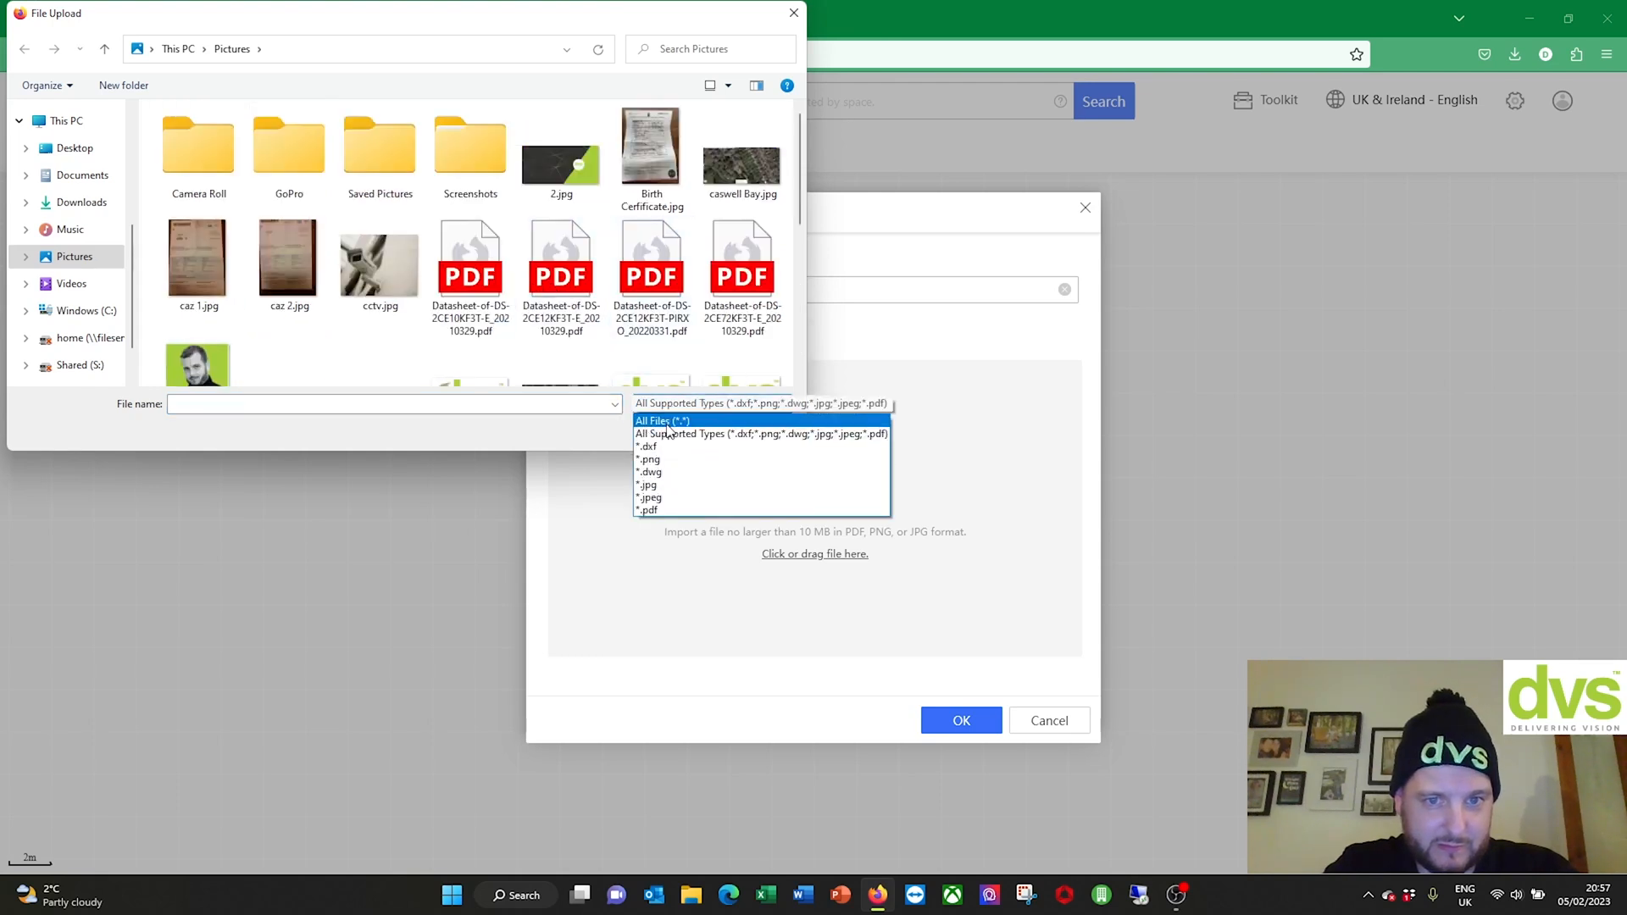
left_click(667, 422)
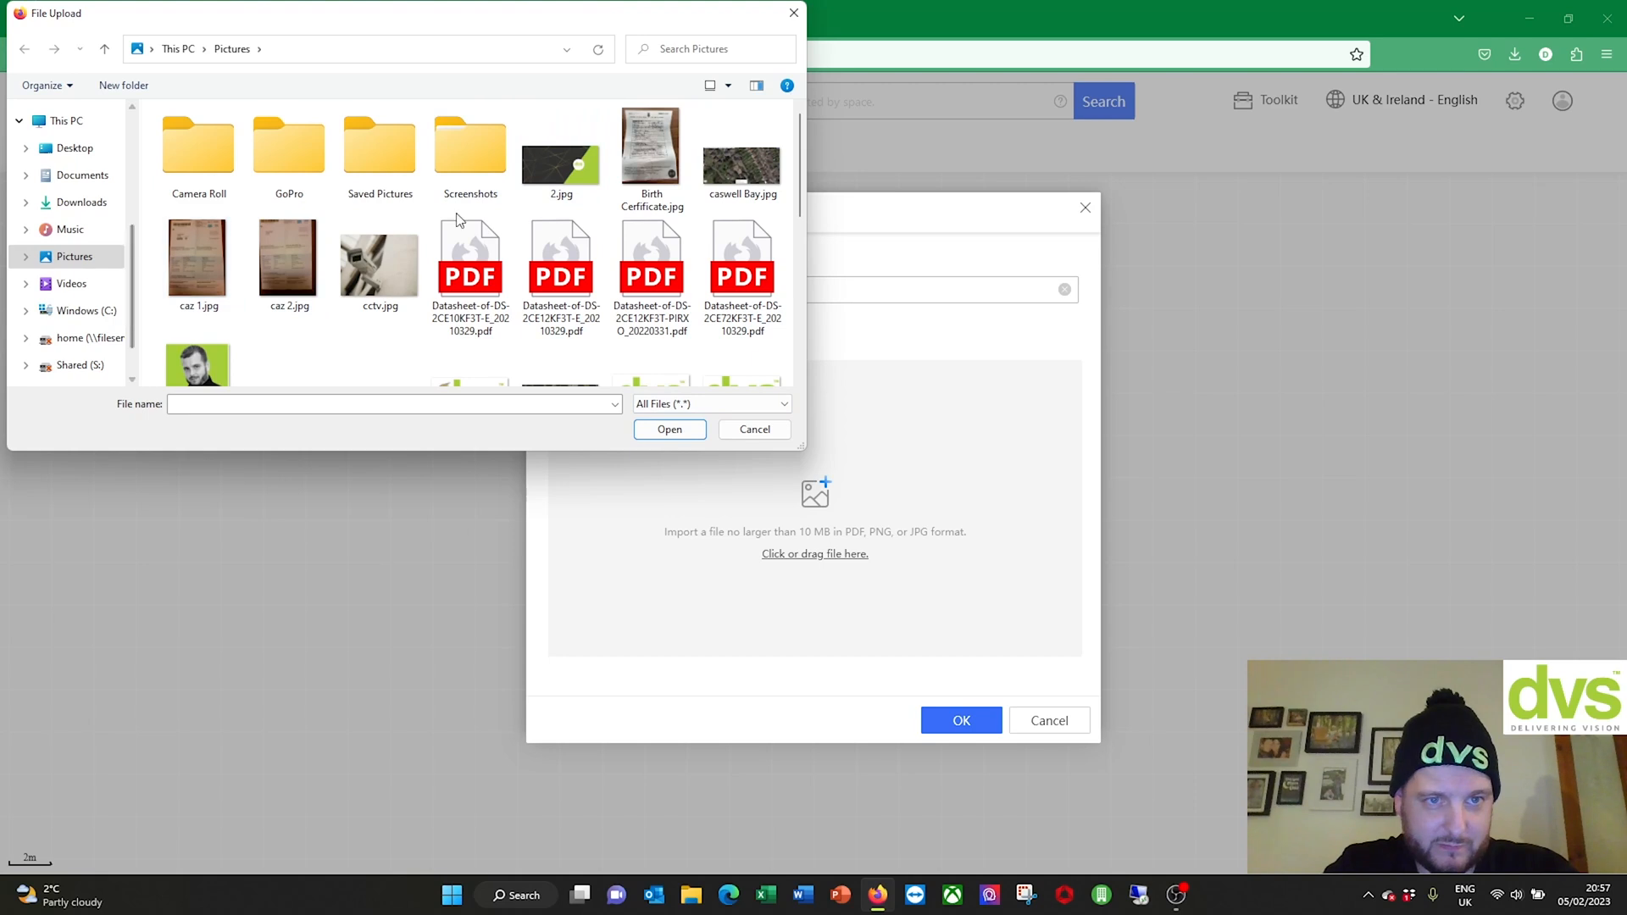
scroll(672, 188, "down", 2)
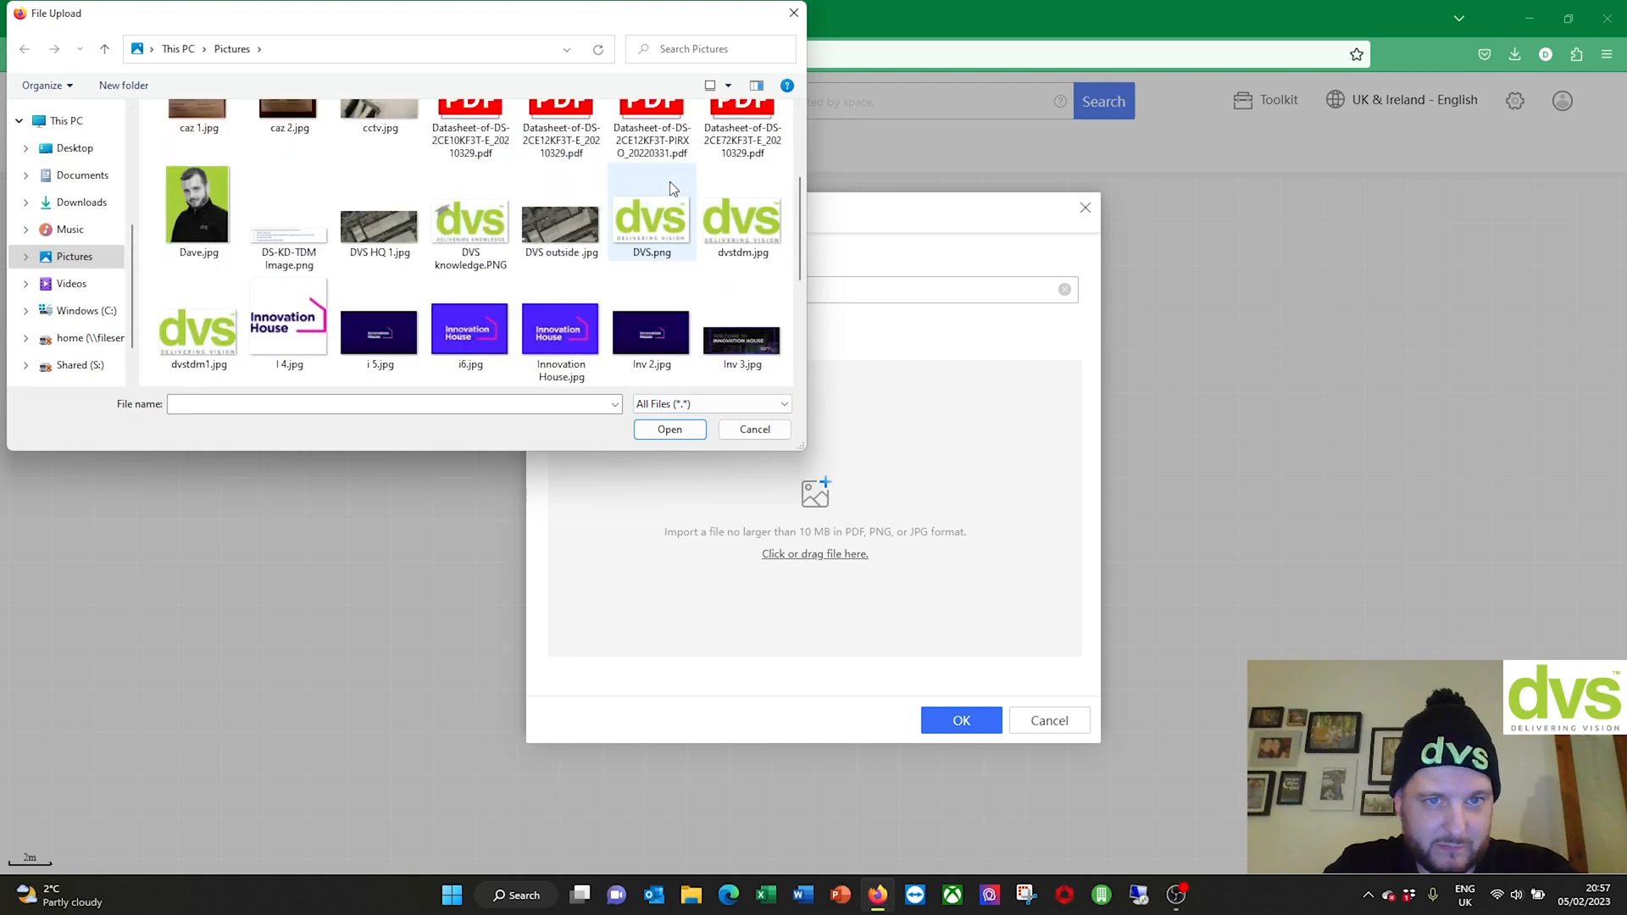
left_click(560, 225)
left_click(669, 429)
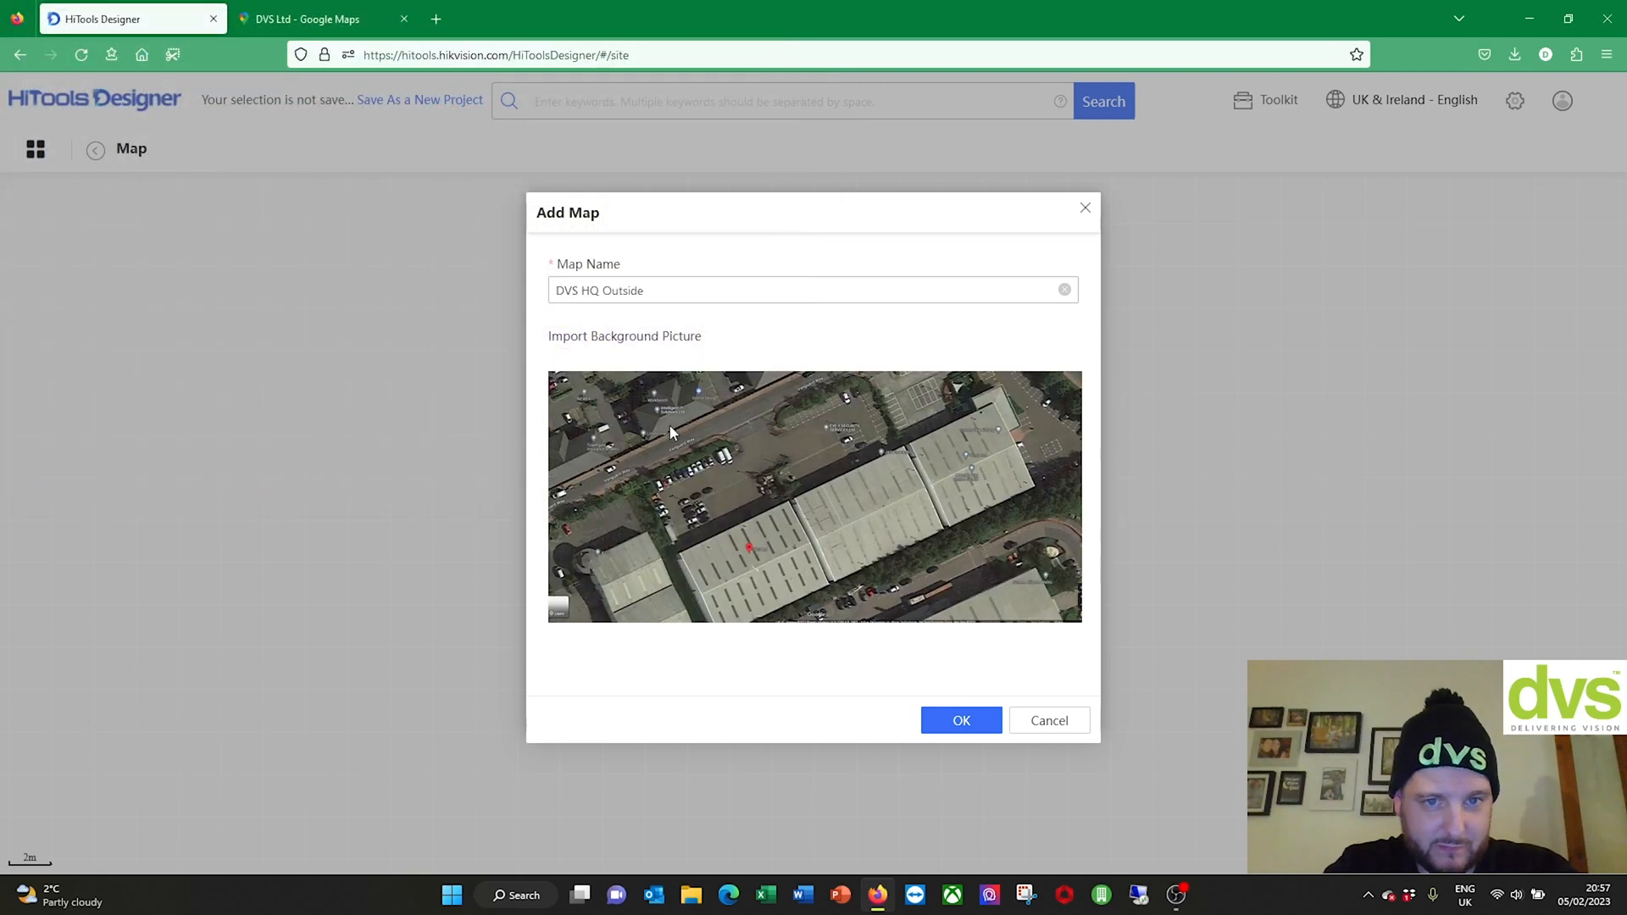
left_click(958, 720)
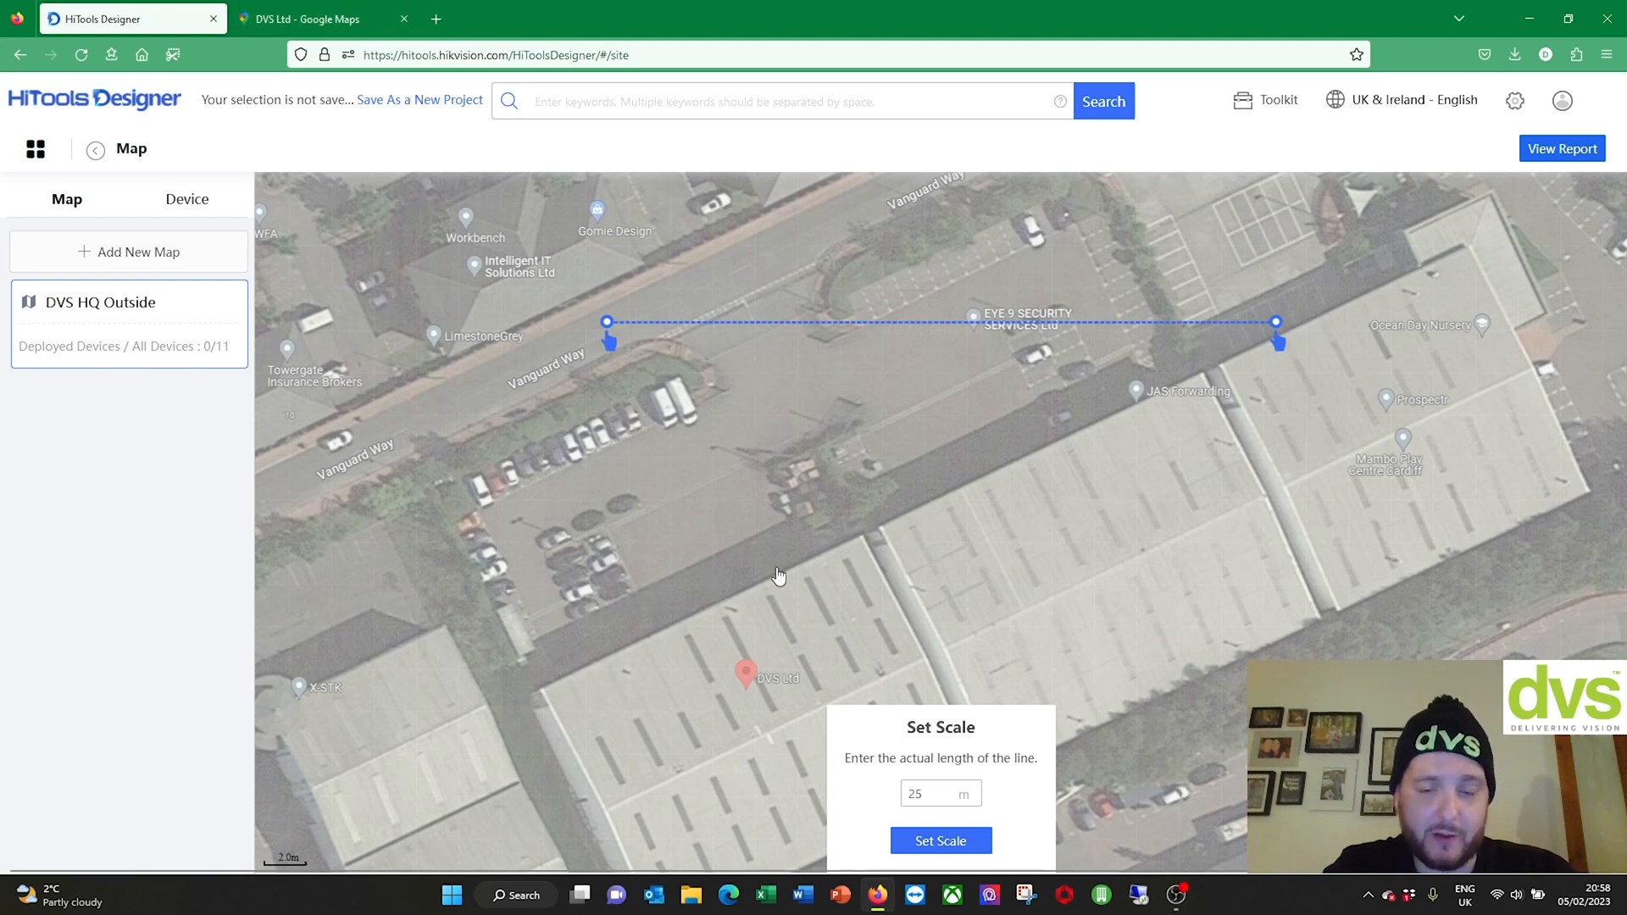
Step: Switch to the DVS Ltd Google Maps tab showing the satellite close-up
left_click(284, 15)
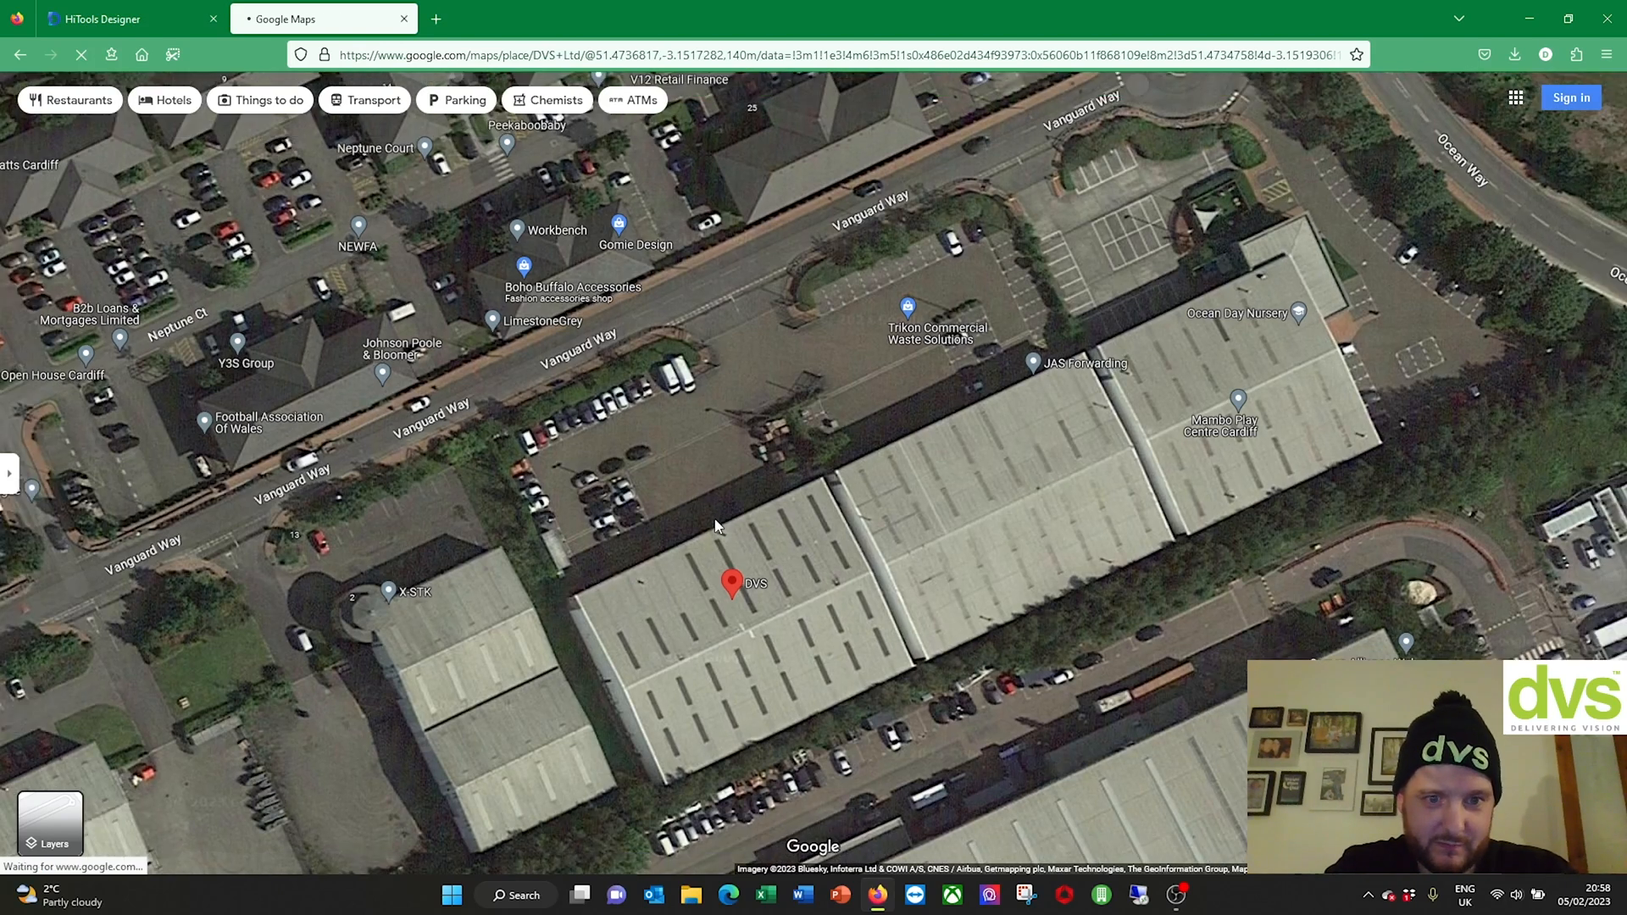
Step: Use Measure distance across the DVS building's front corners, giving 51.04 m
right_click(714, 519)
left_click(689, 491)
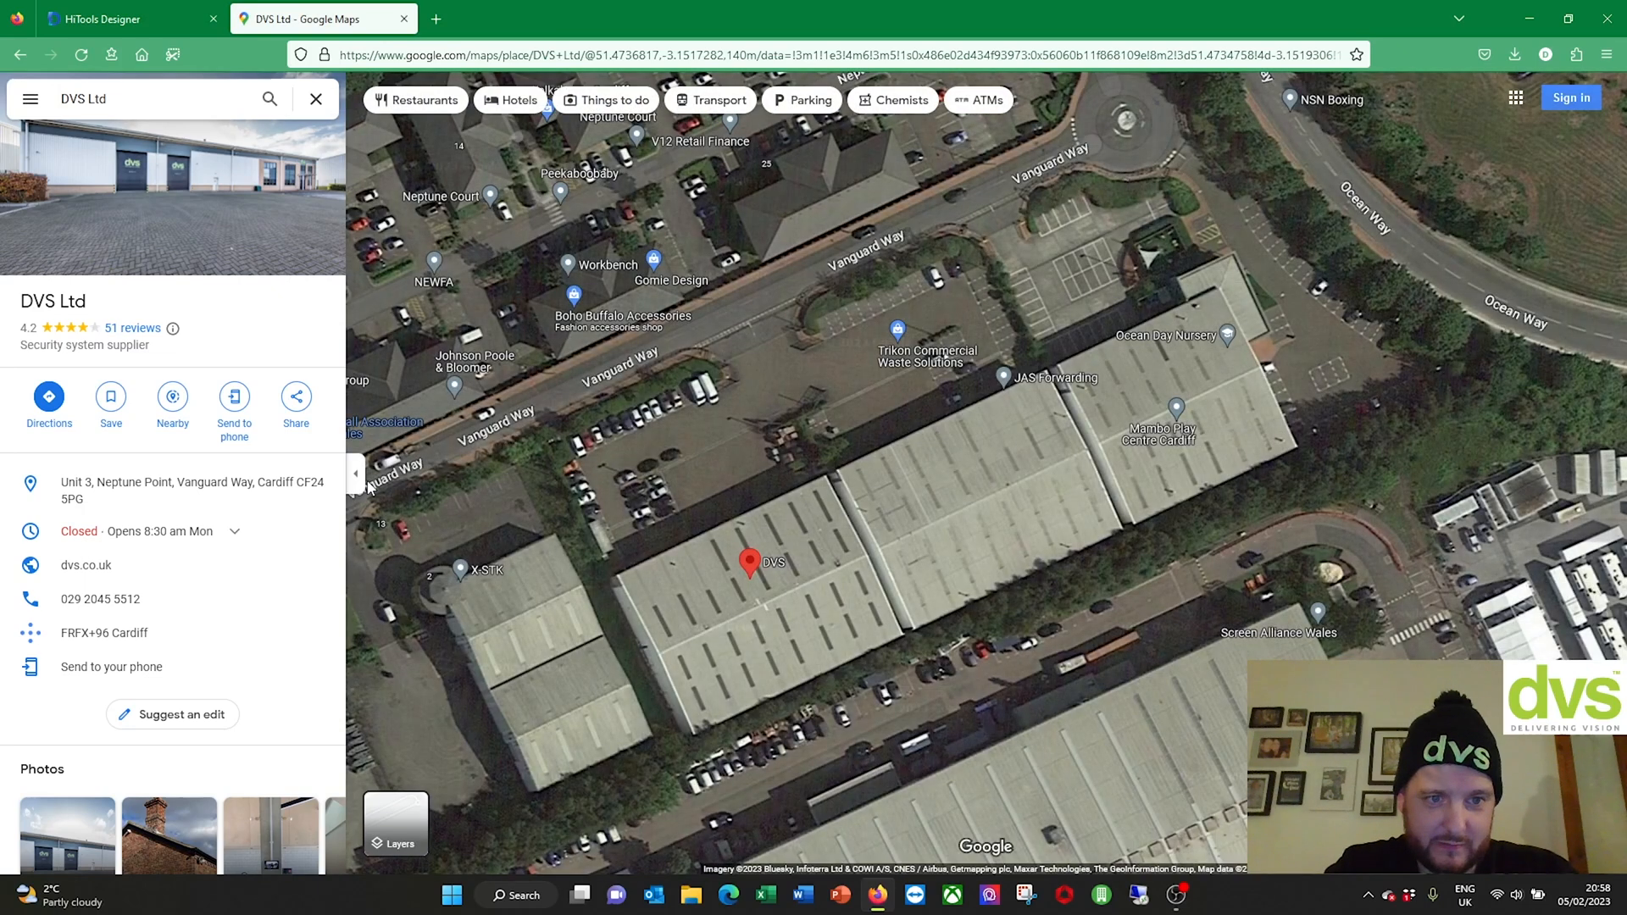
left_click(356, 473)
right_click(685, 487)
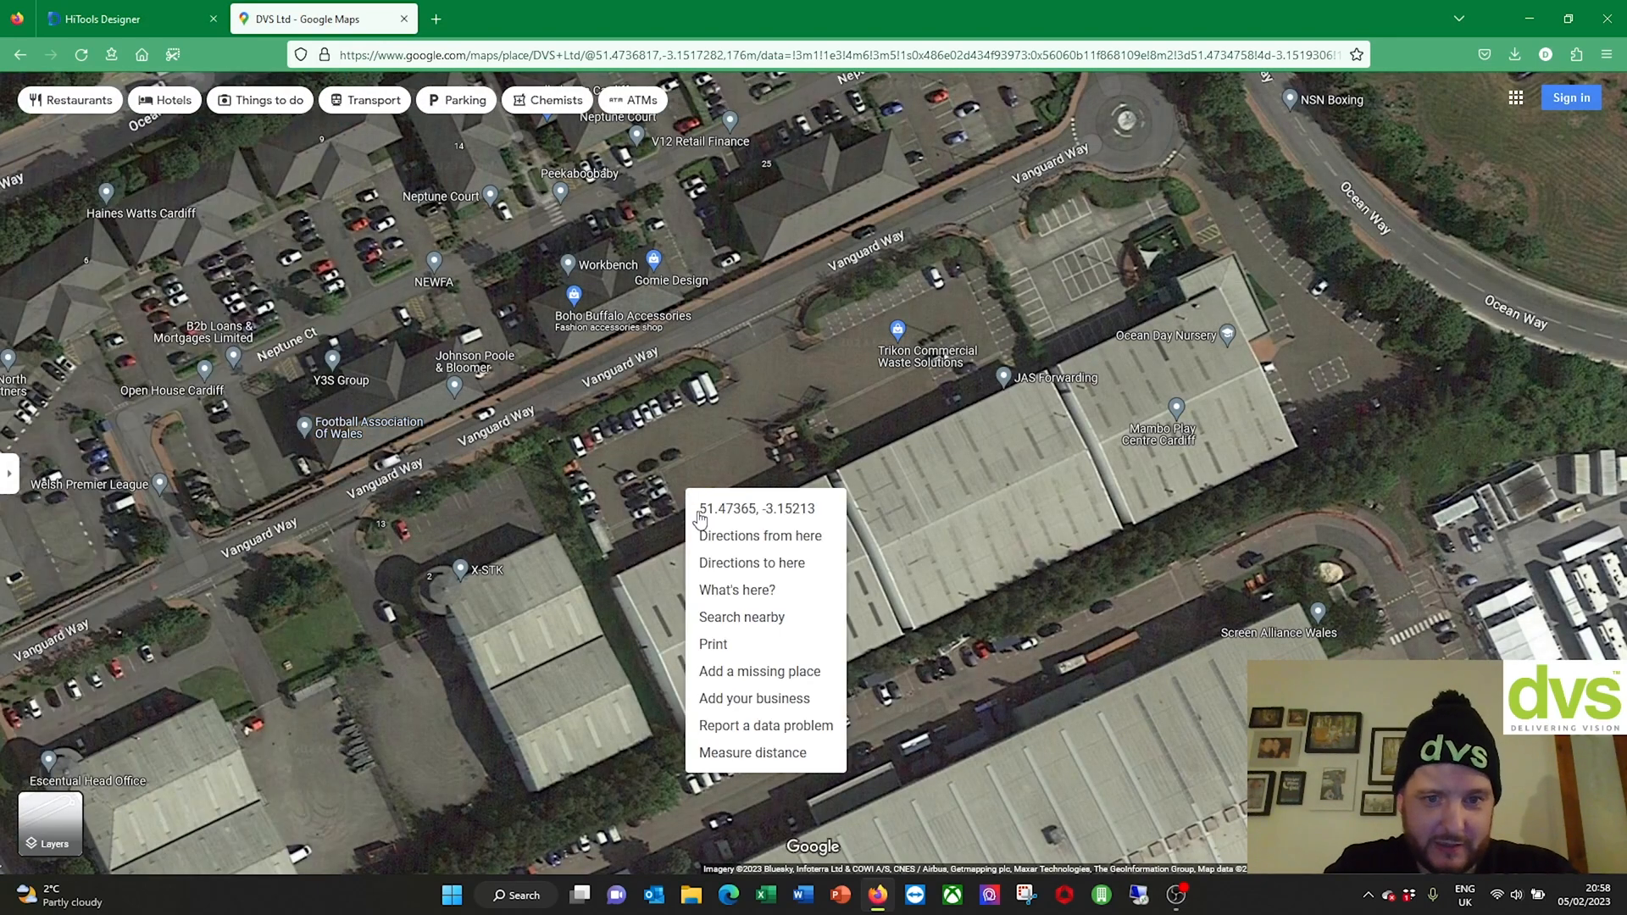
left_click(749, 753)
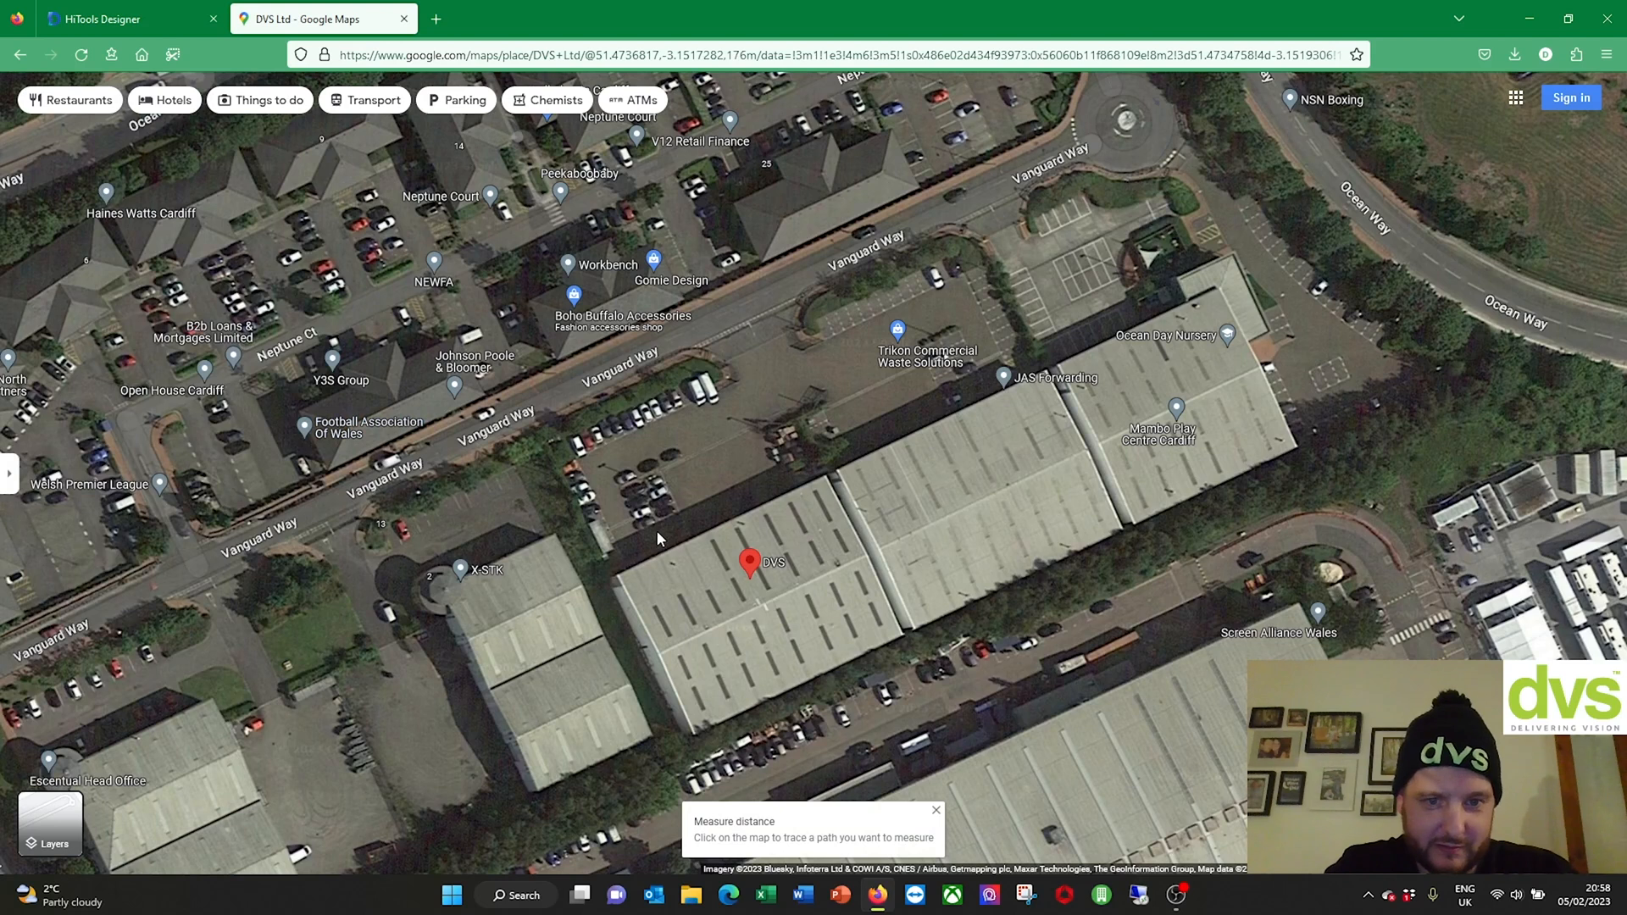
left_click(617, 575)
left_click(735, 501)
left_click_drag(737, 503, 828, 483)
Step: Pan to show the whole DVS building, then return to the HiTools Designer map
scroll(858, 483, "up", 5)
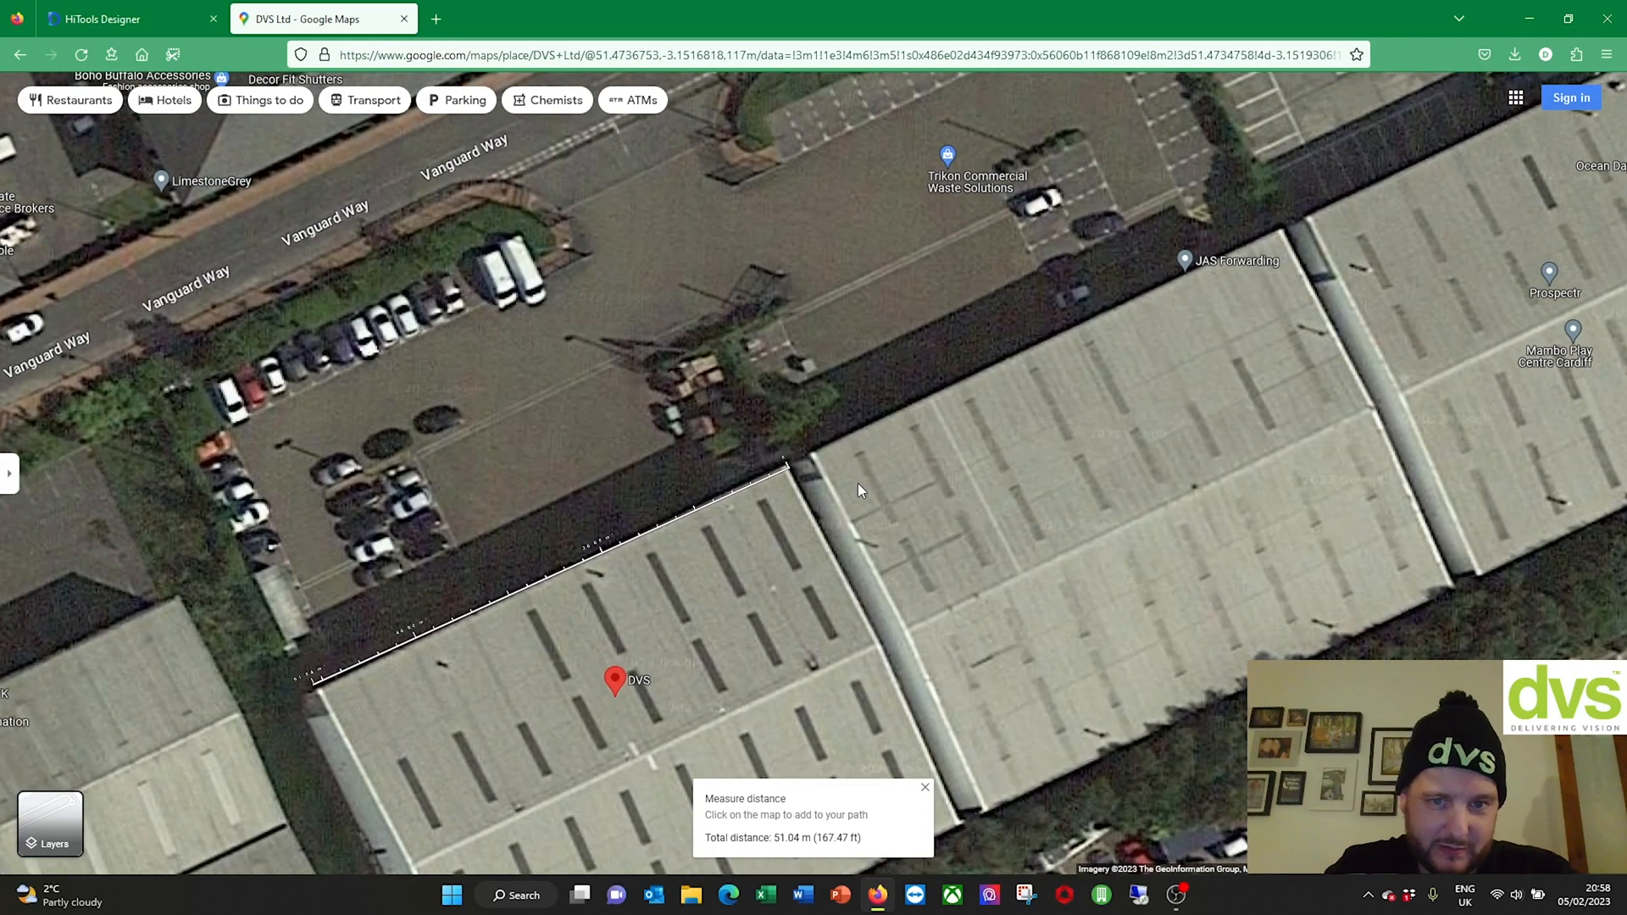
left_click_drag(506, 677, 871, 490)
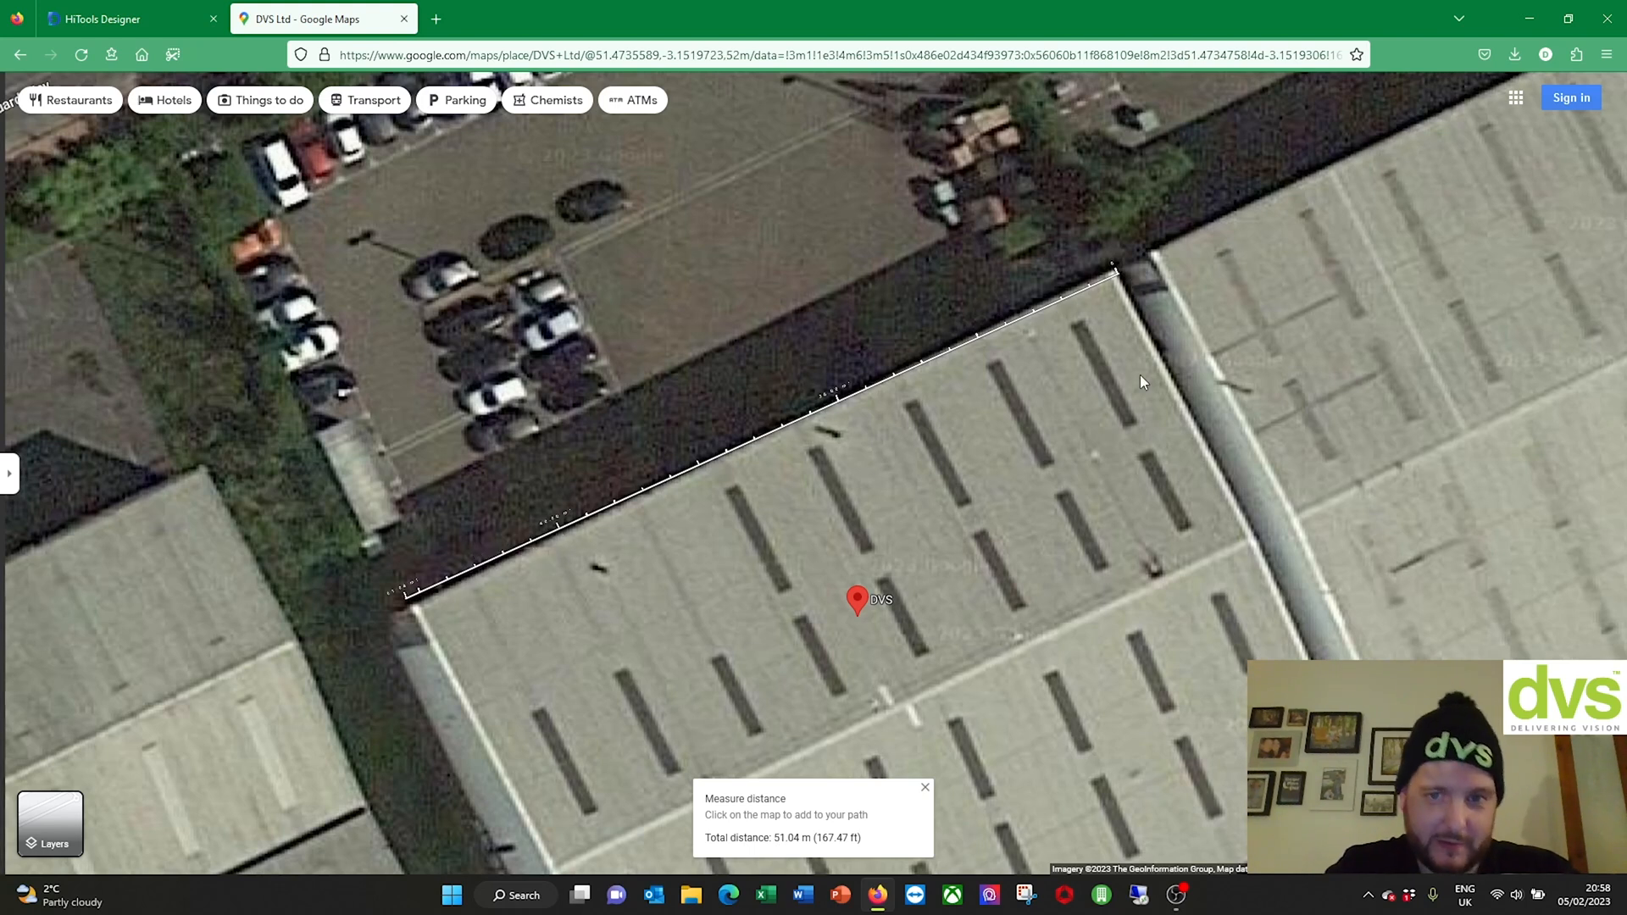
scroll(1022, 419, "down", 3)
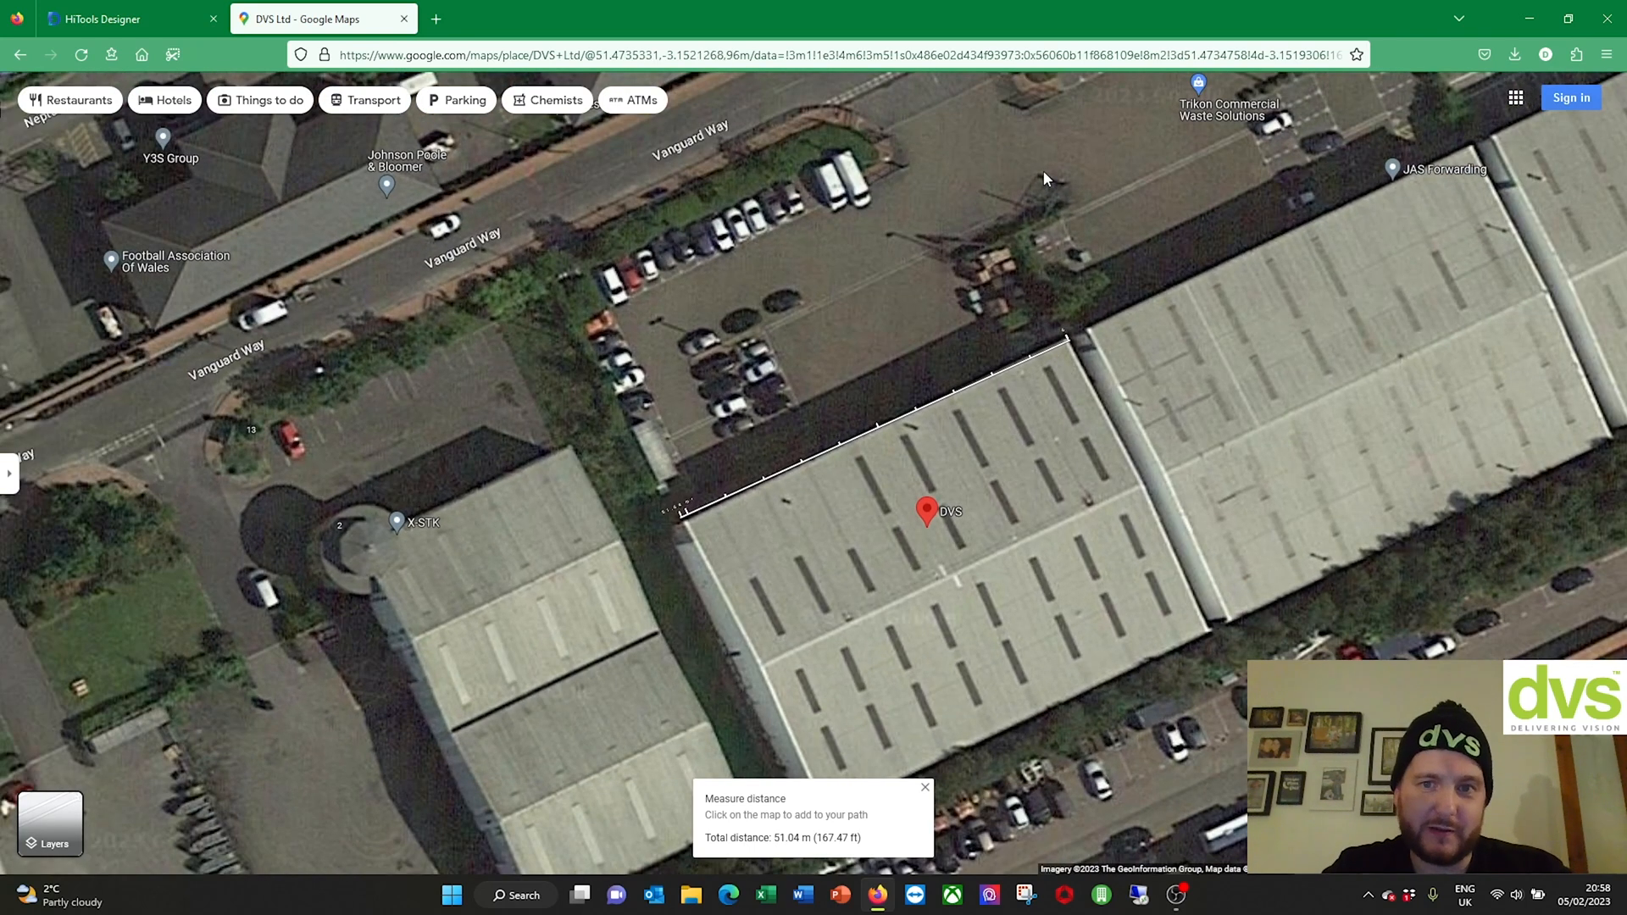
left_click_drag(1044, 170, 942, 291)
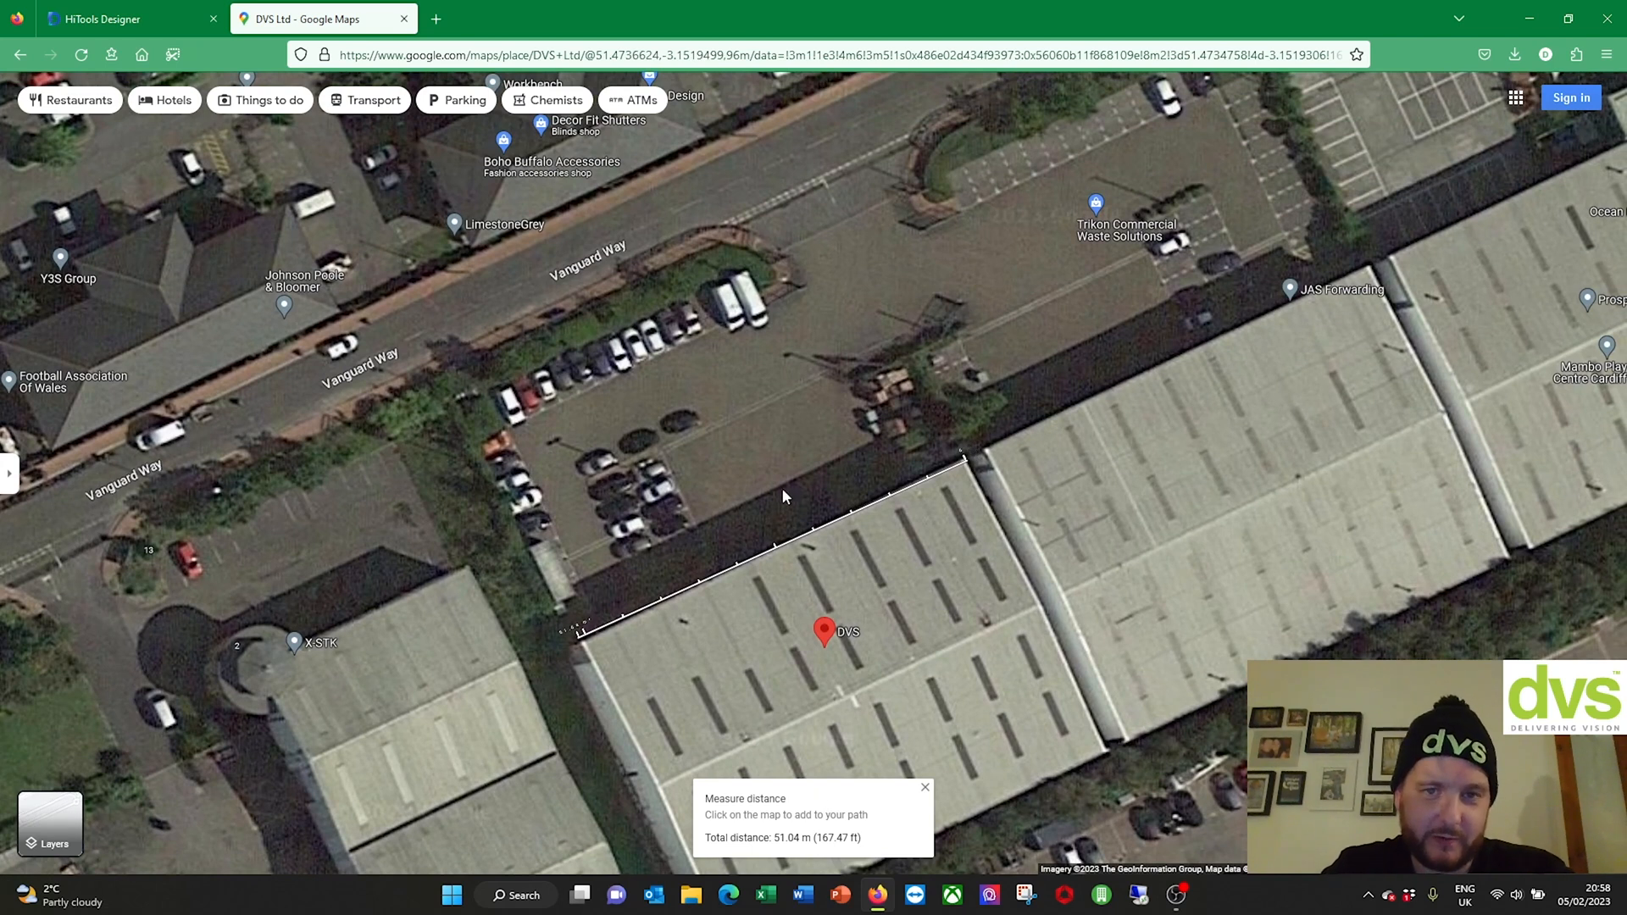
left_click(106, 18)
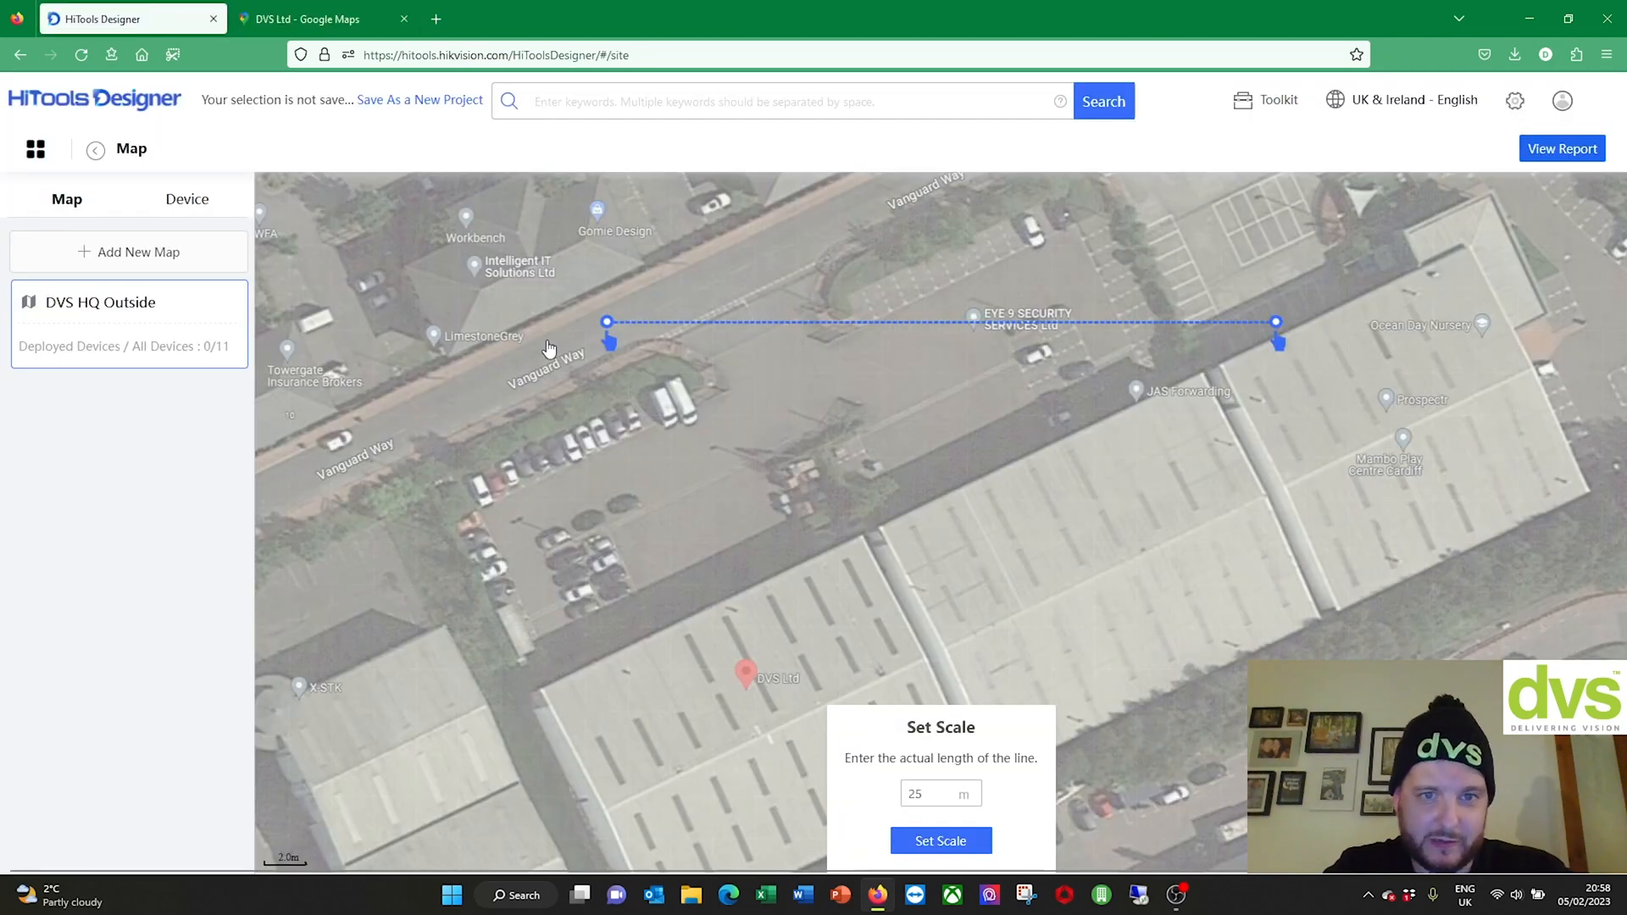
Step: Align the Set Scale line with the building's front corners and apply a 52 m scale
left_click_drag(607, 322, 535, 687)
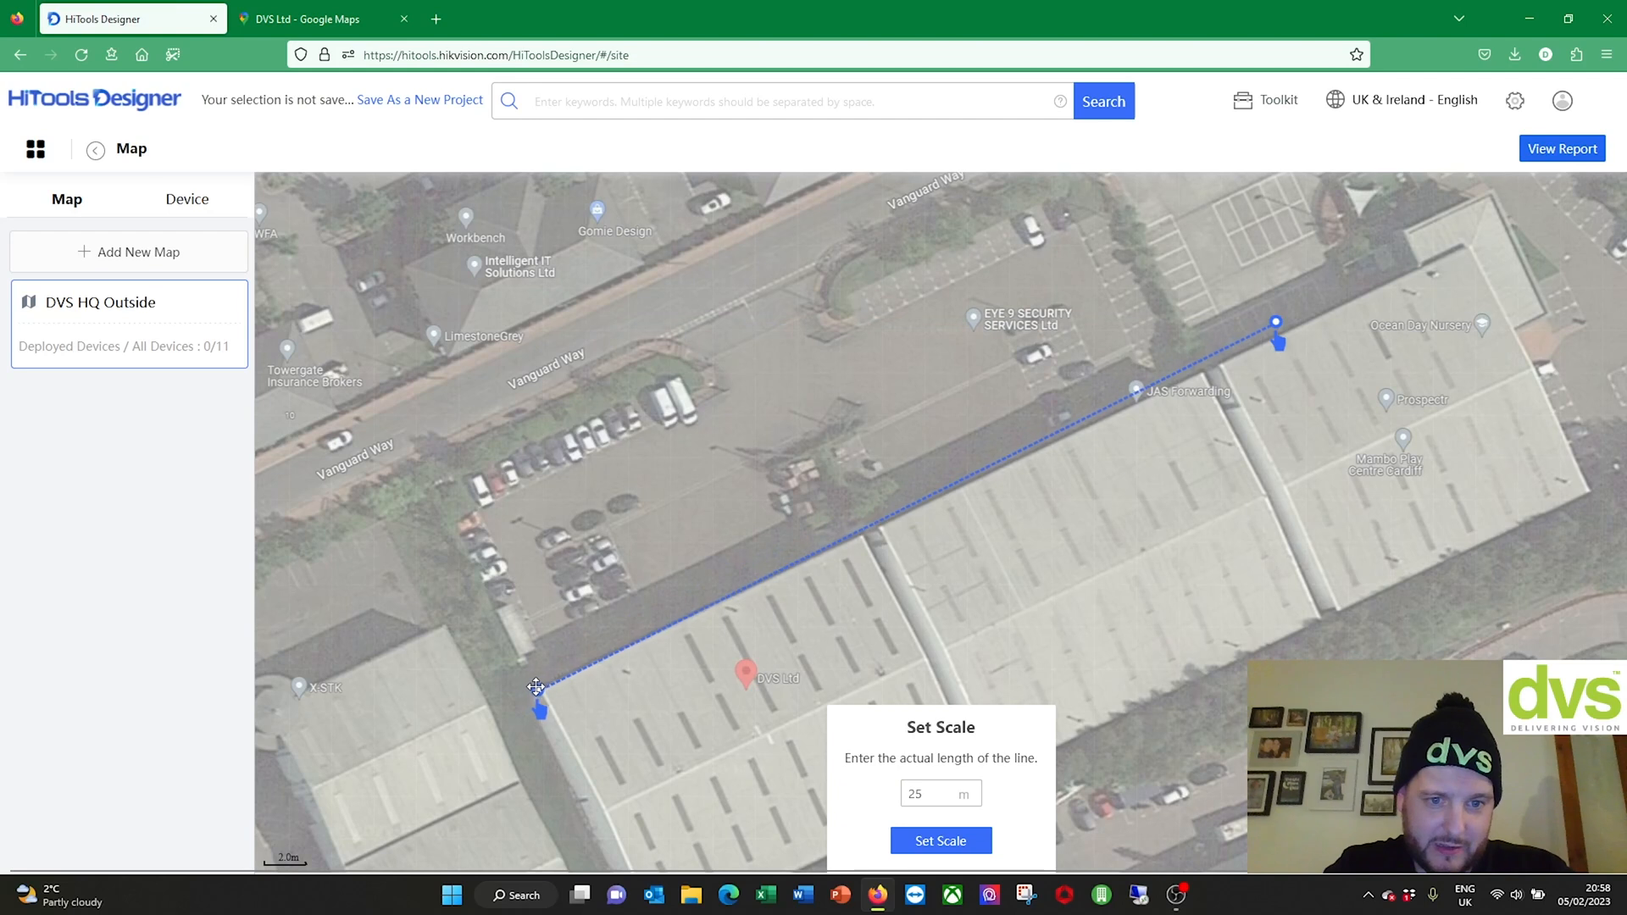
left_click_drag(1276, 322, 862, 532)
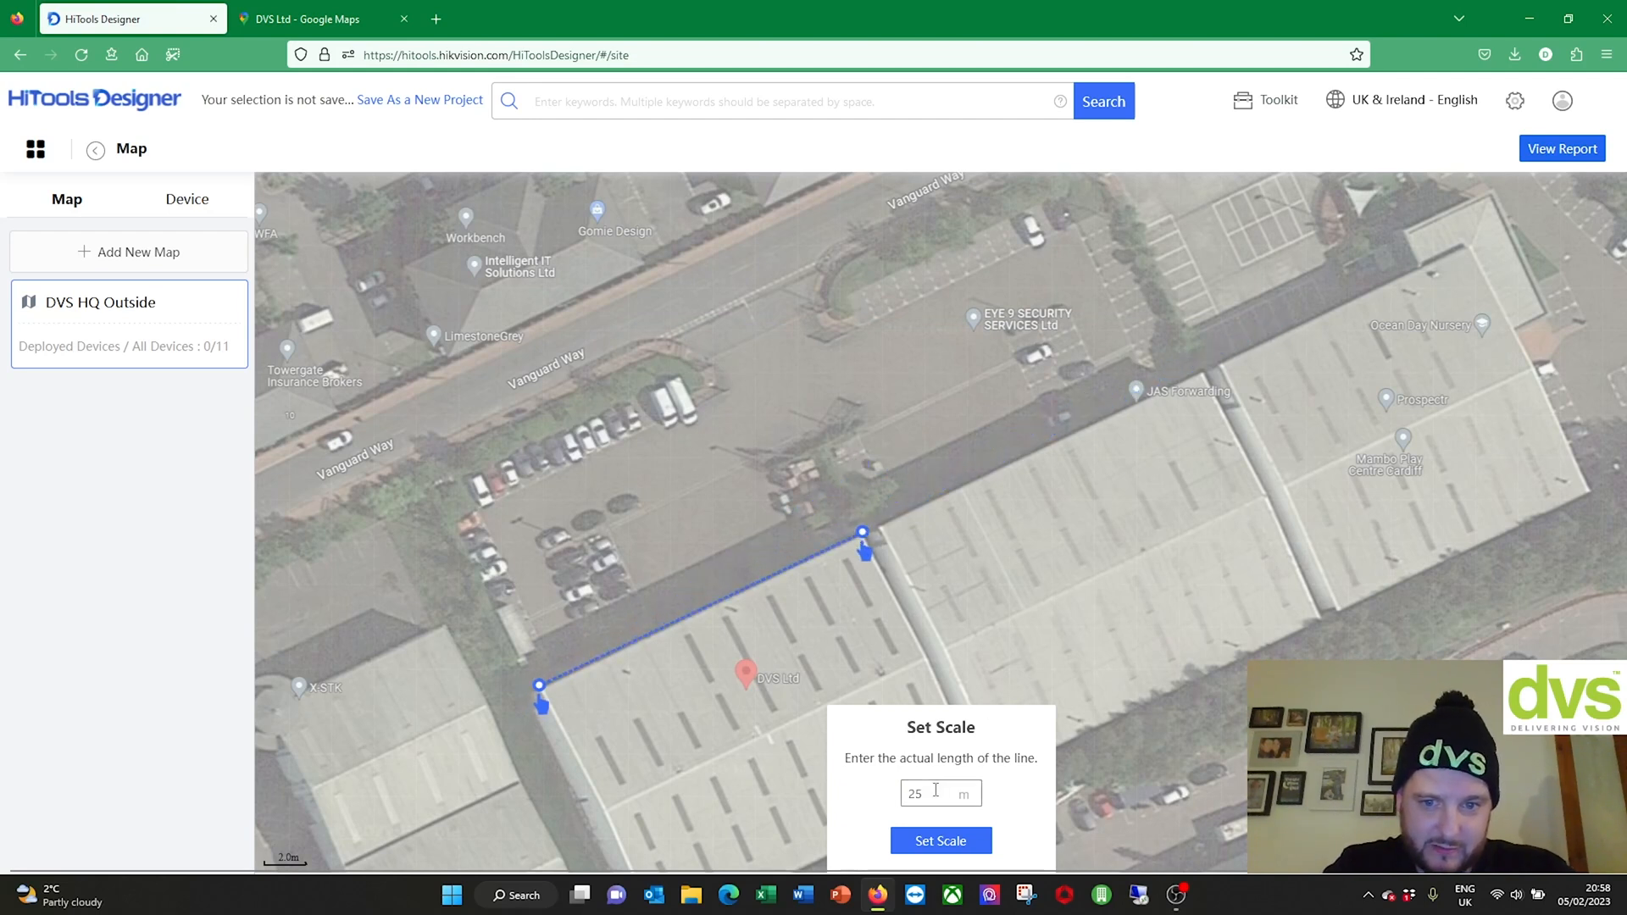
left_click(947, 843)
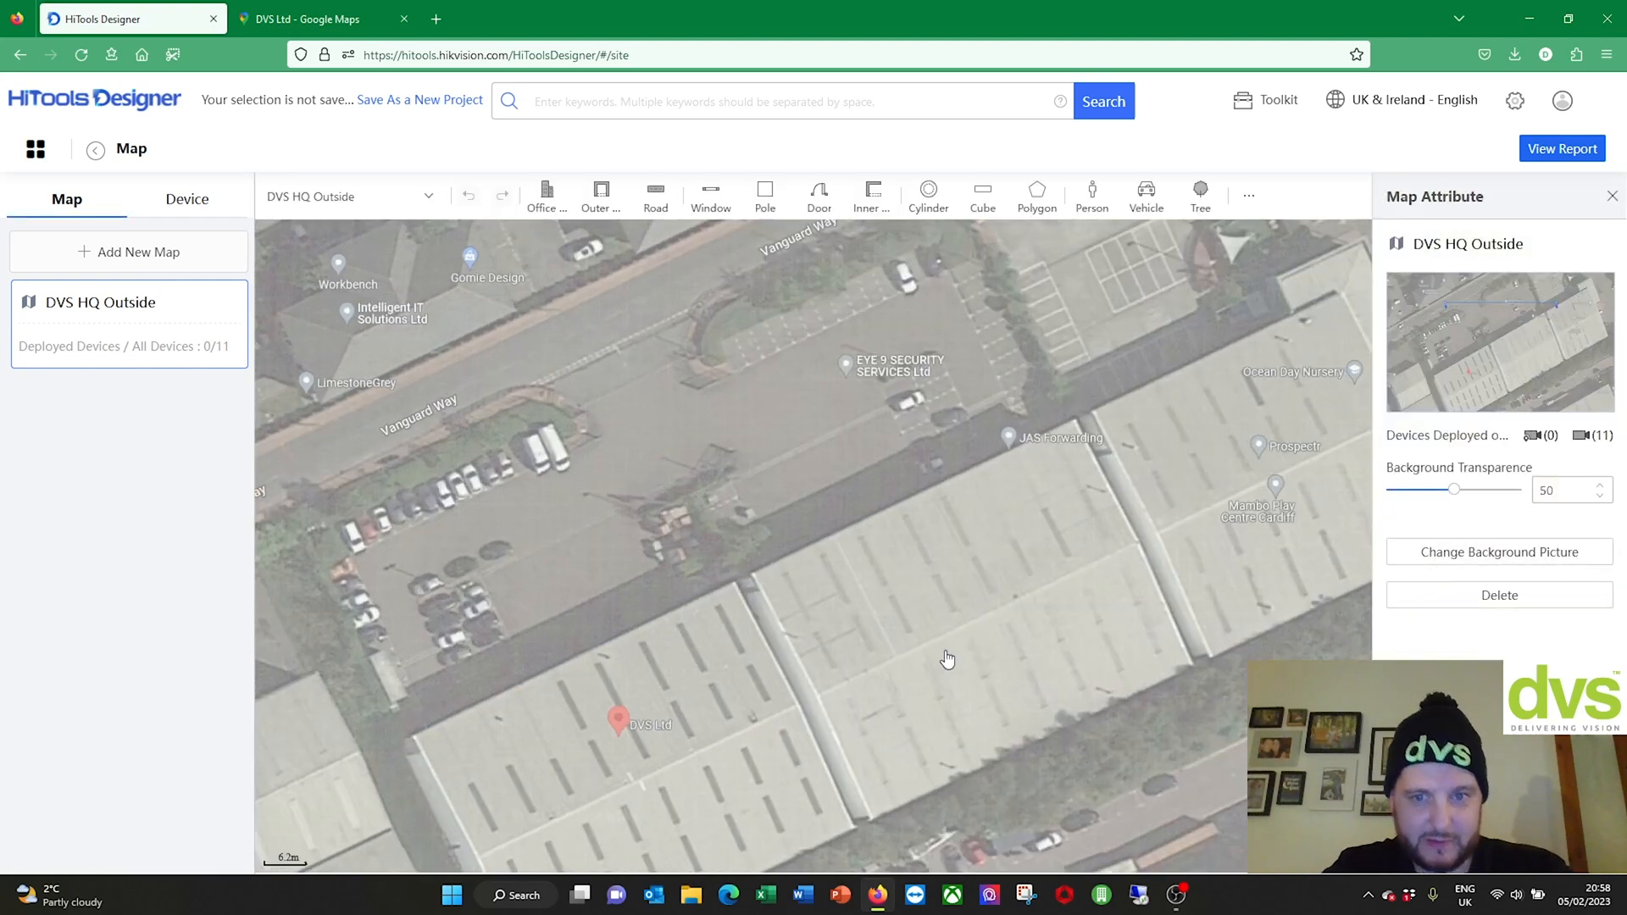
mouse_move(826, 517)
left_mouse_down()
mouse_move(1014, 367)
mouse_move(1009, 455)
left_mouse_up()
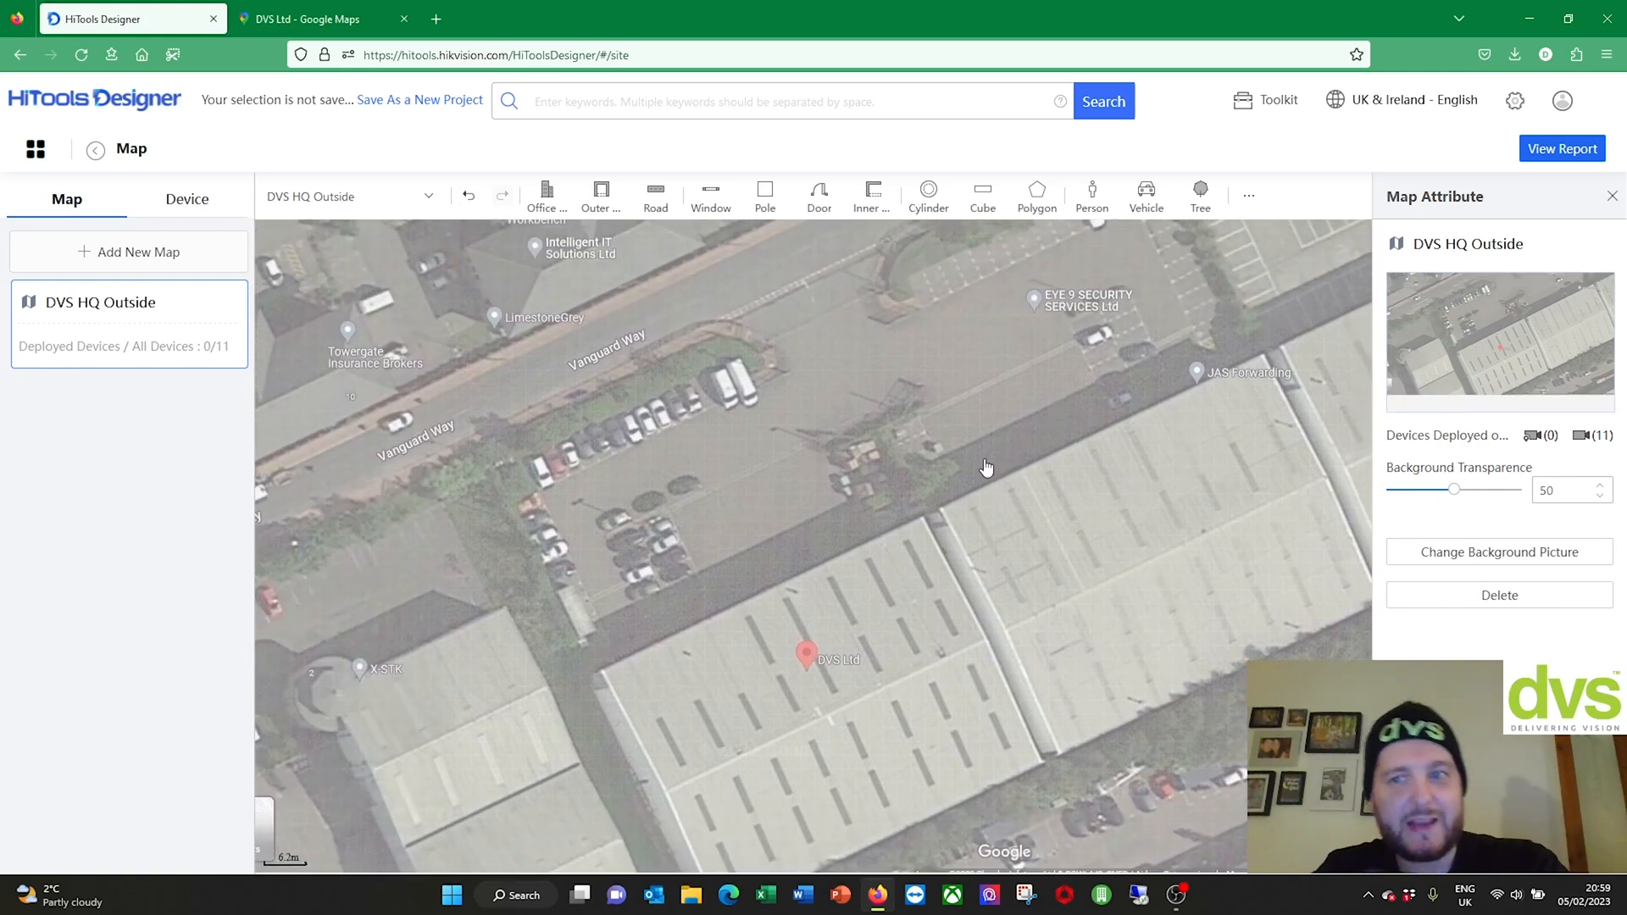
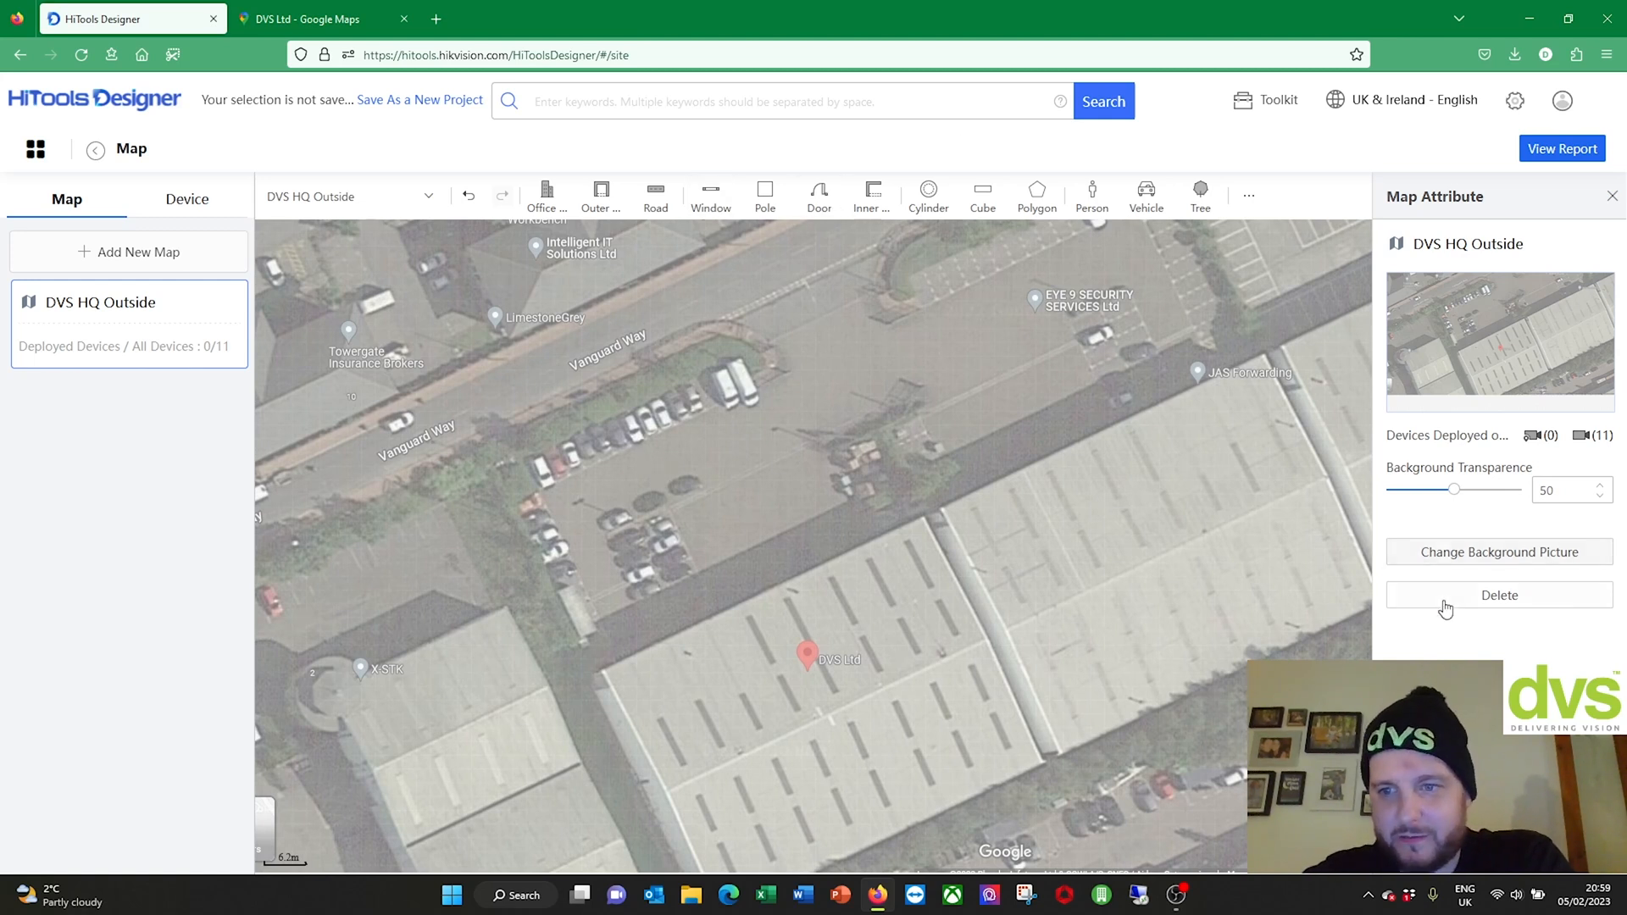
Step: Save the DVS HQ Outside map as a new project named 'DVS External Protection'
left_click(1606, 197)
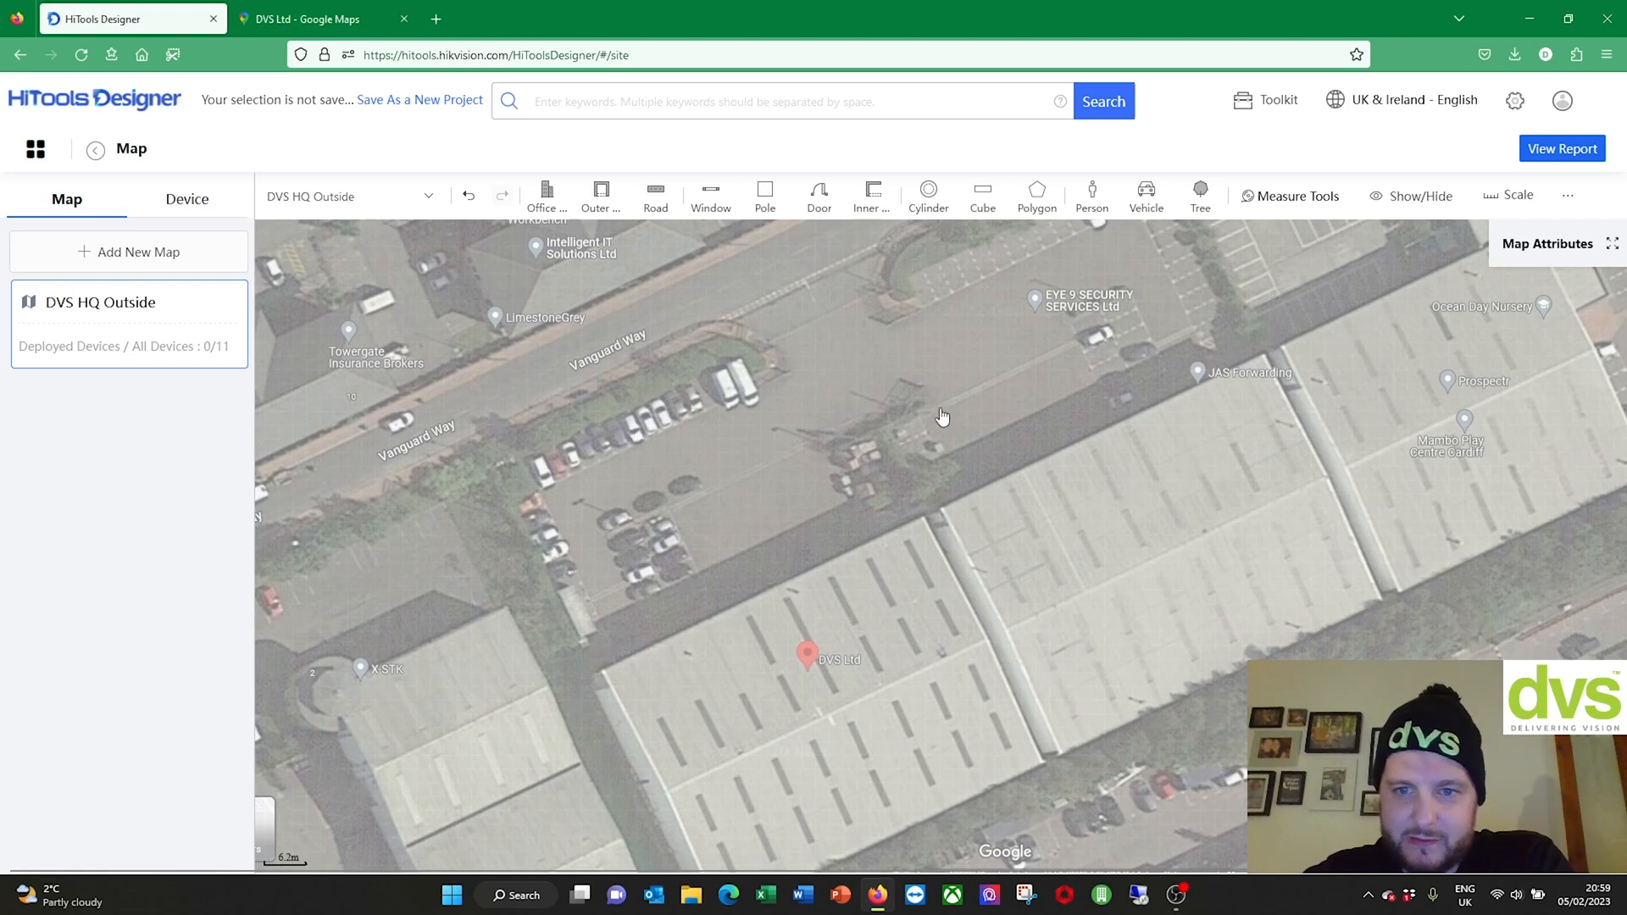
left_click(146, 329)
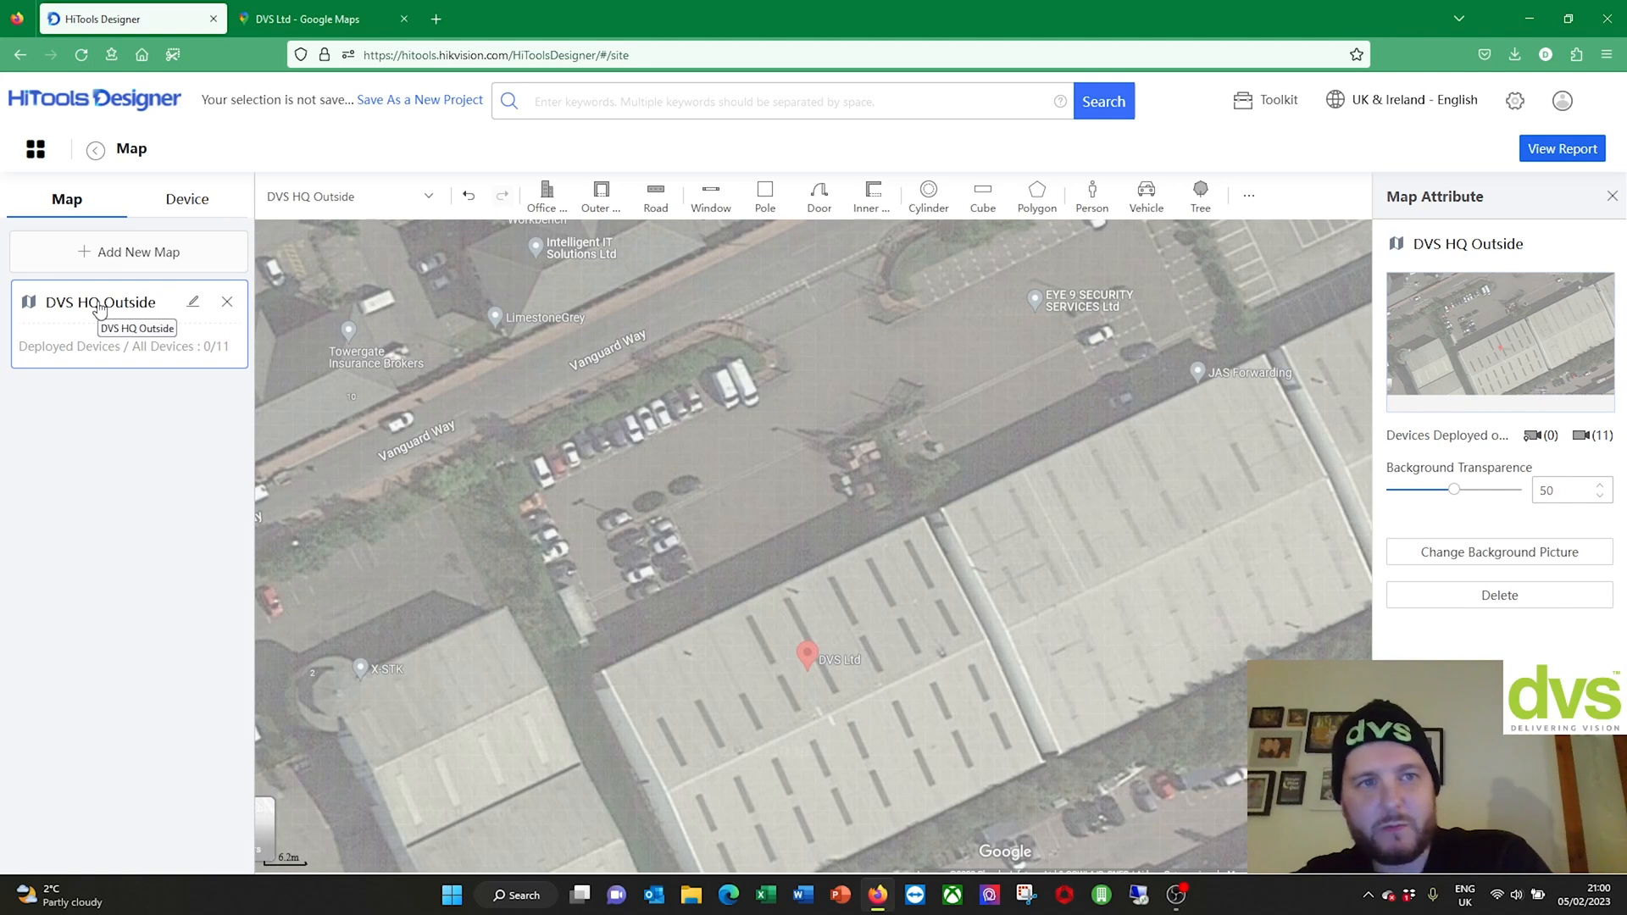
left_click(432, 101)
left_click_drag(733, 271, 612, 256)
type("DVS External Protection")
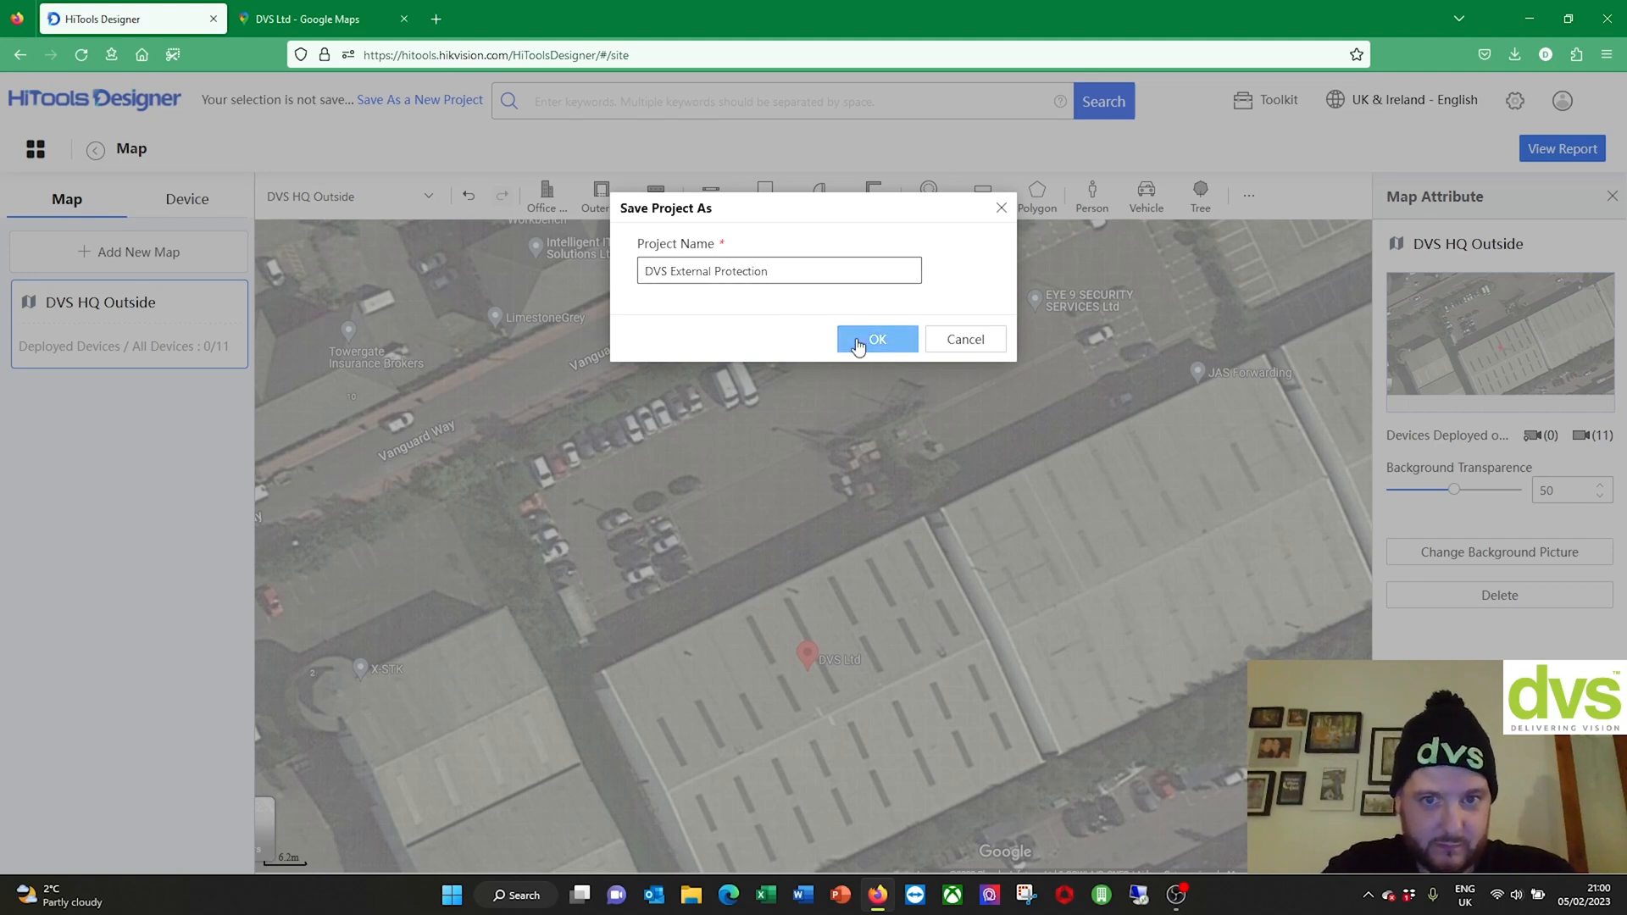
left_click(858, 341)
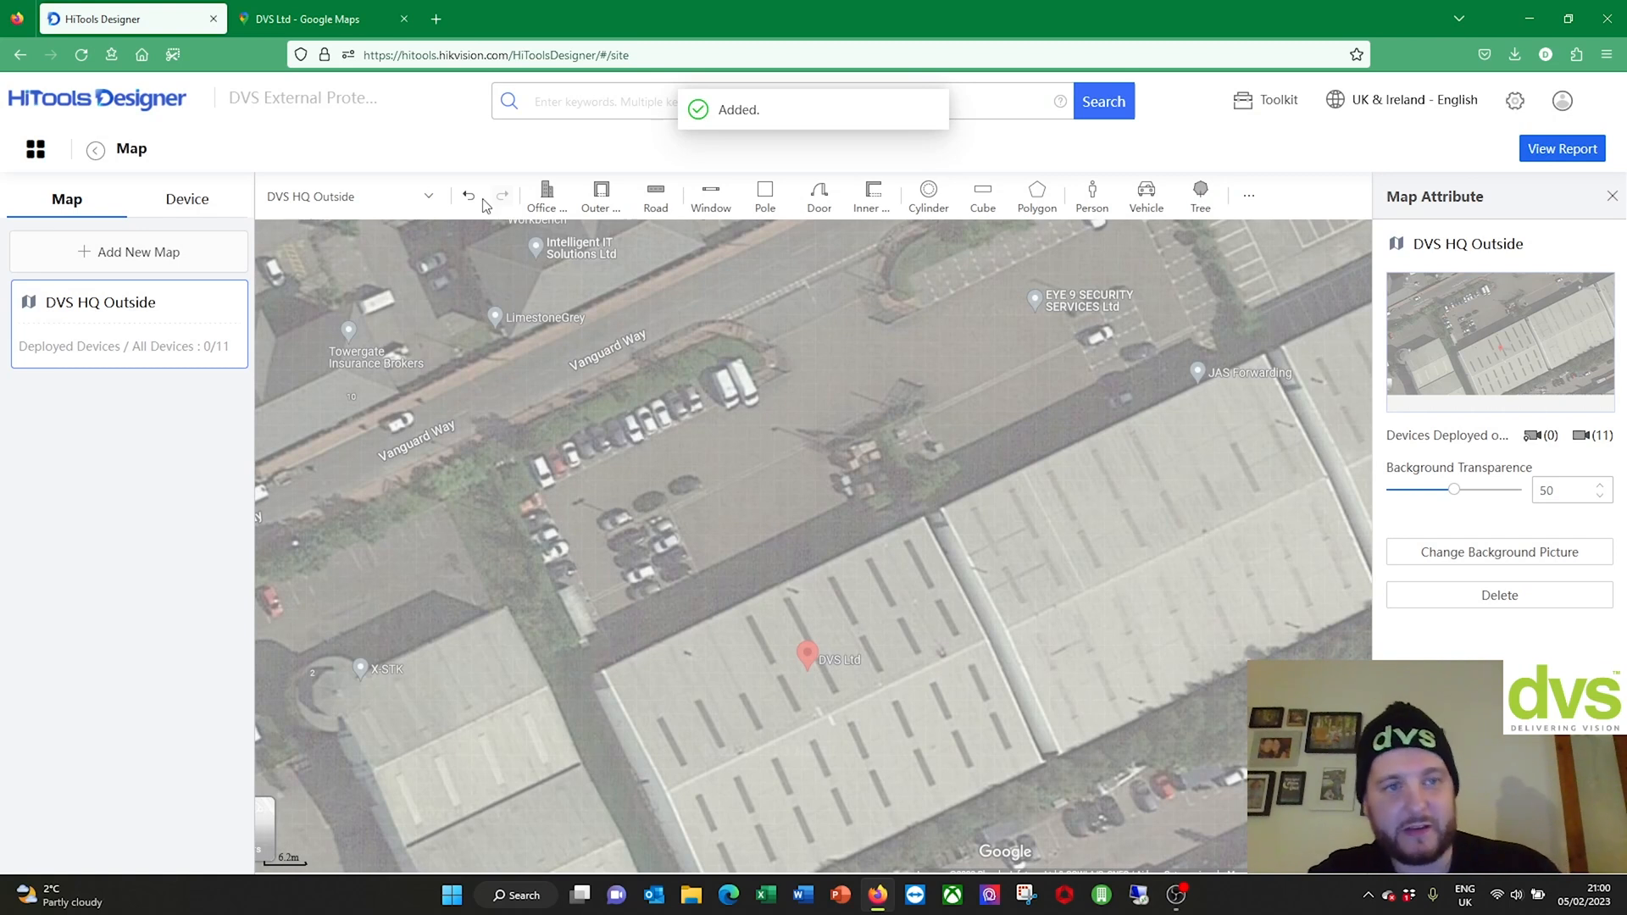
mouse_move(1566, 102)
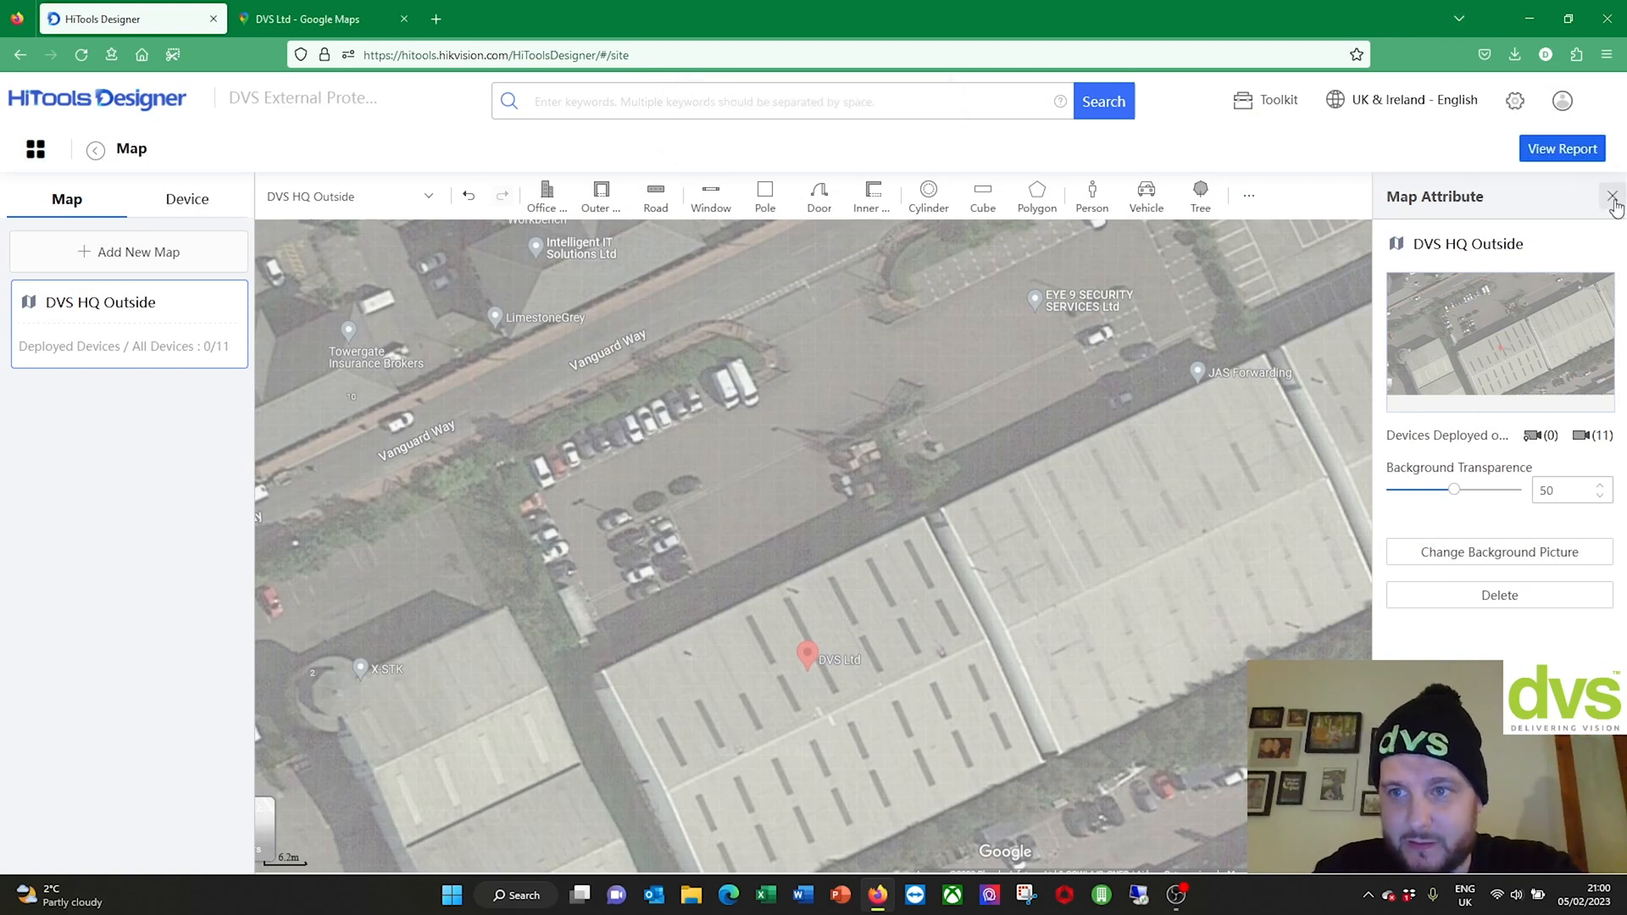
left_click(1613, 196)
Step: In the Device tab, search the camera models for 'ds-2cd2387'
left_click(169, 207)
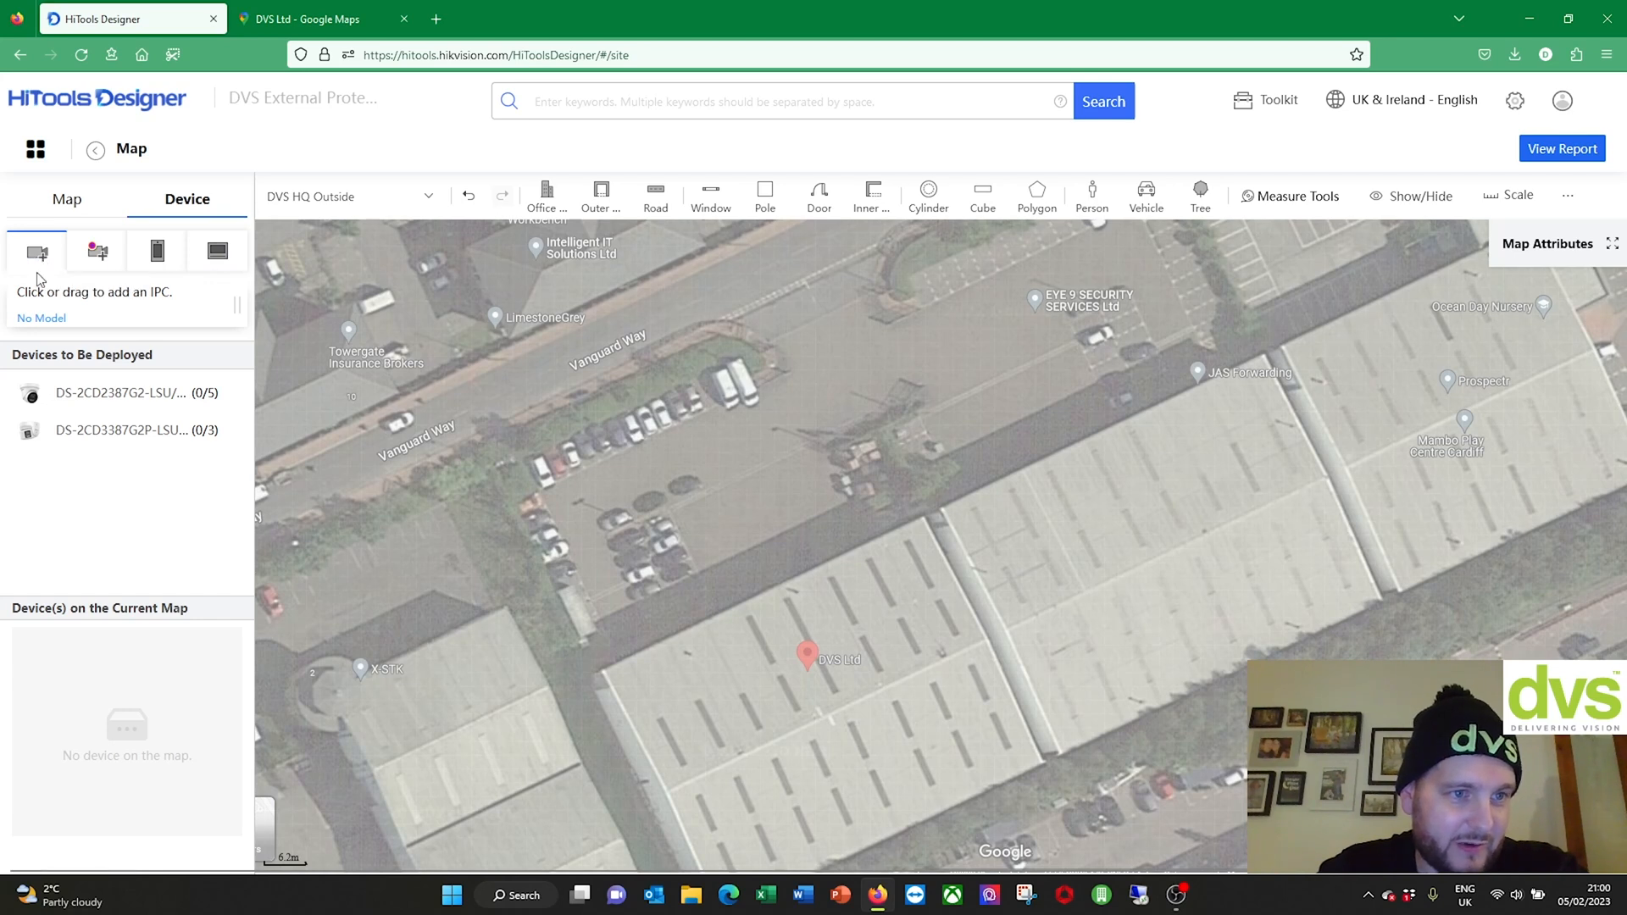
left_click(92, 352)
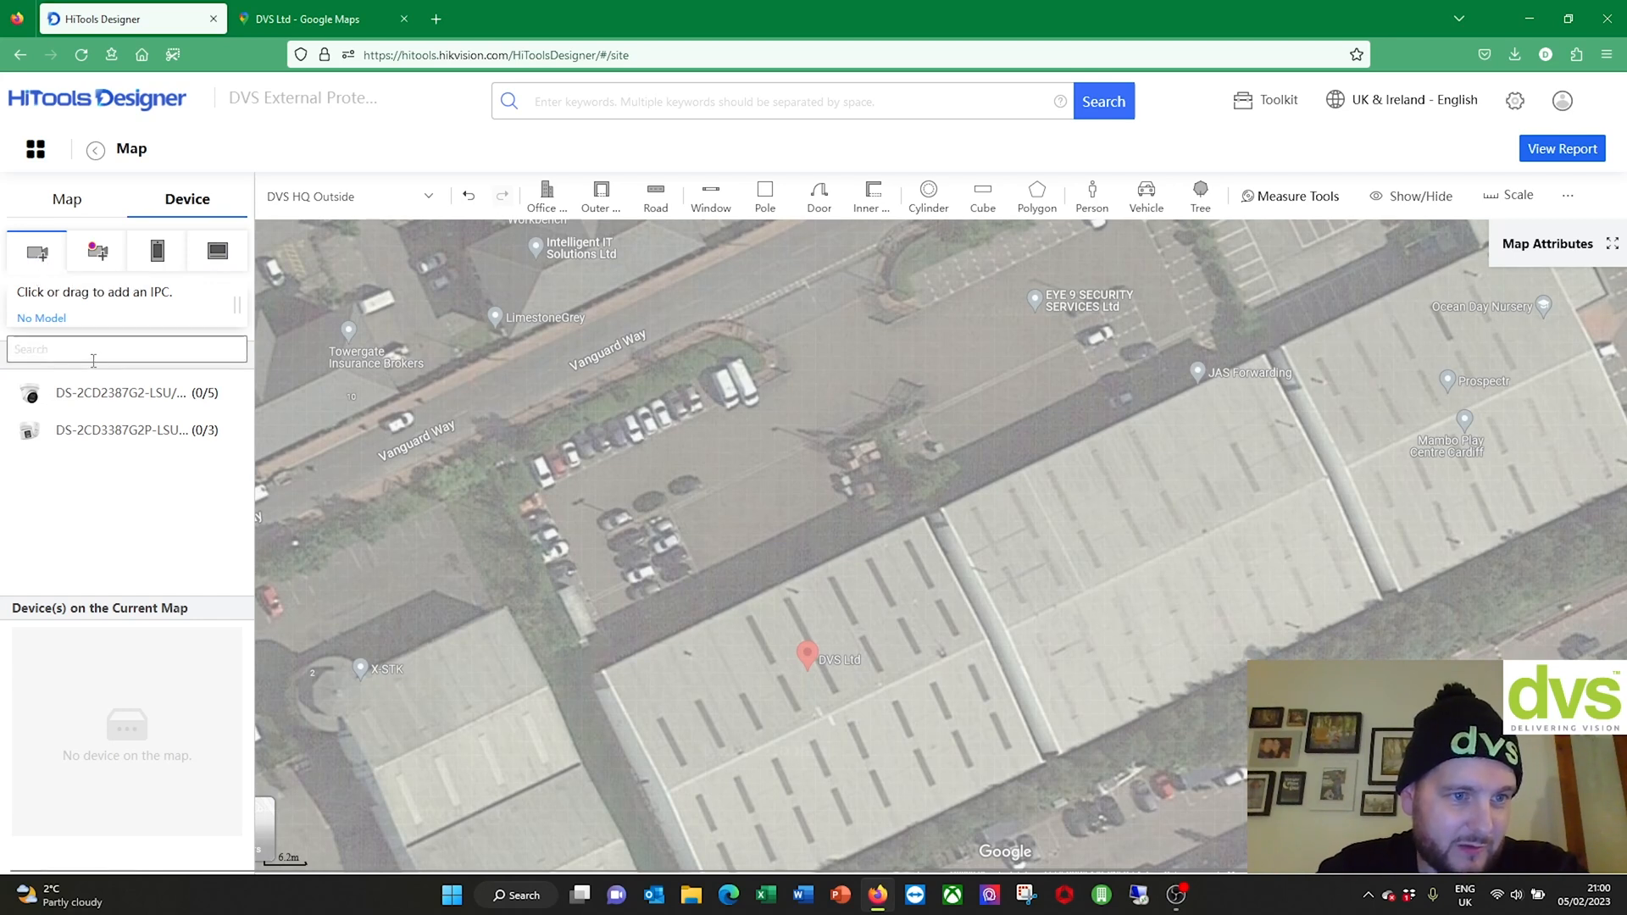
type("ds-2cd")
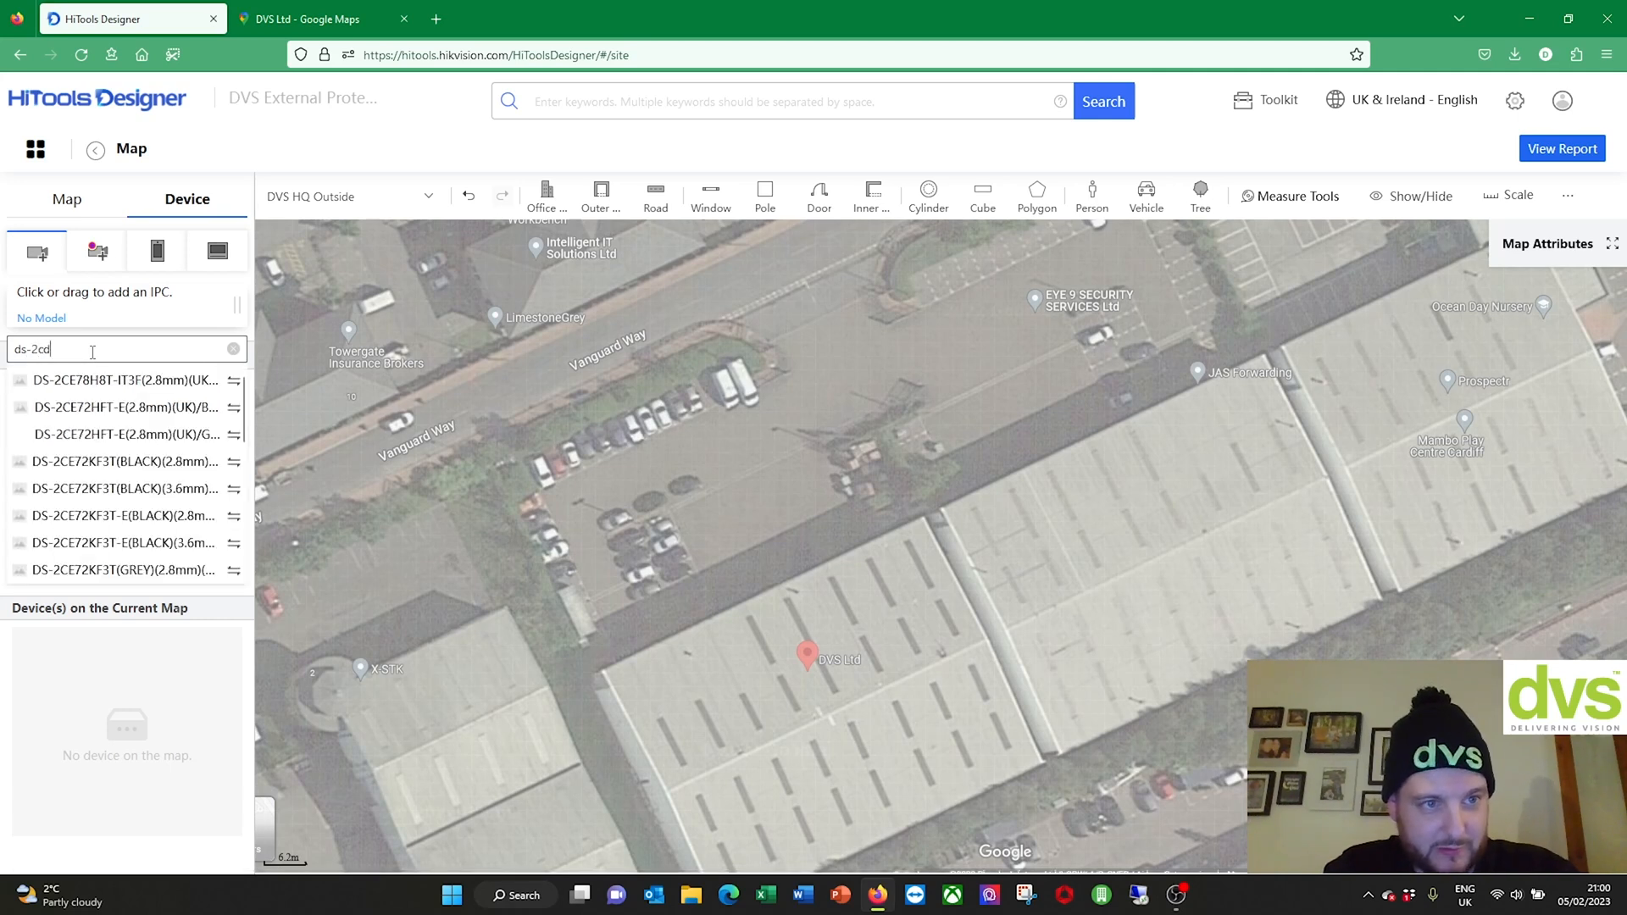
type("287")
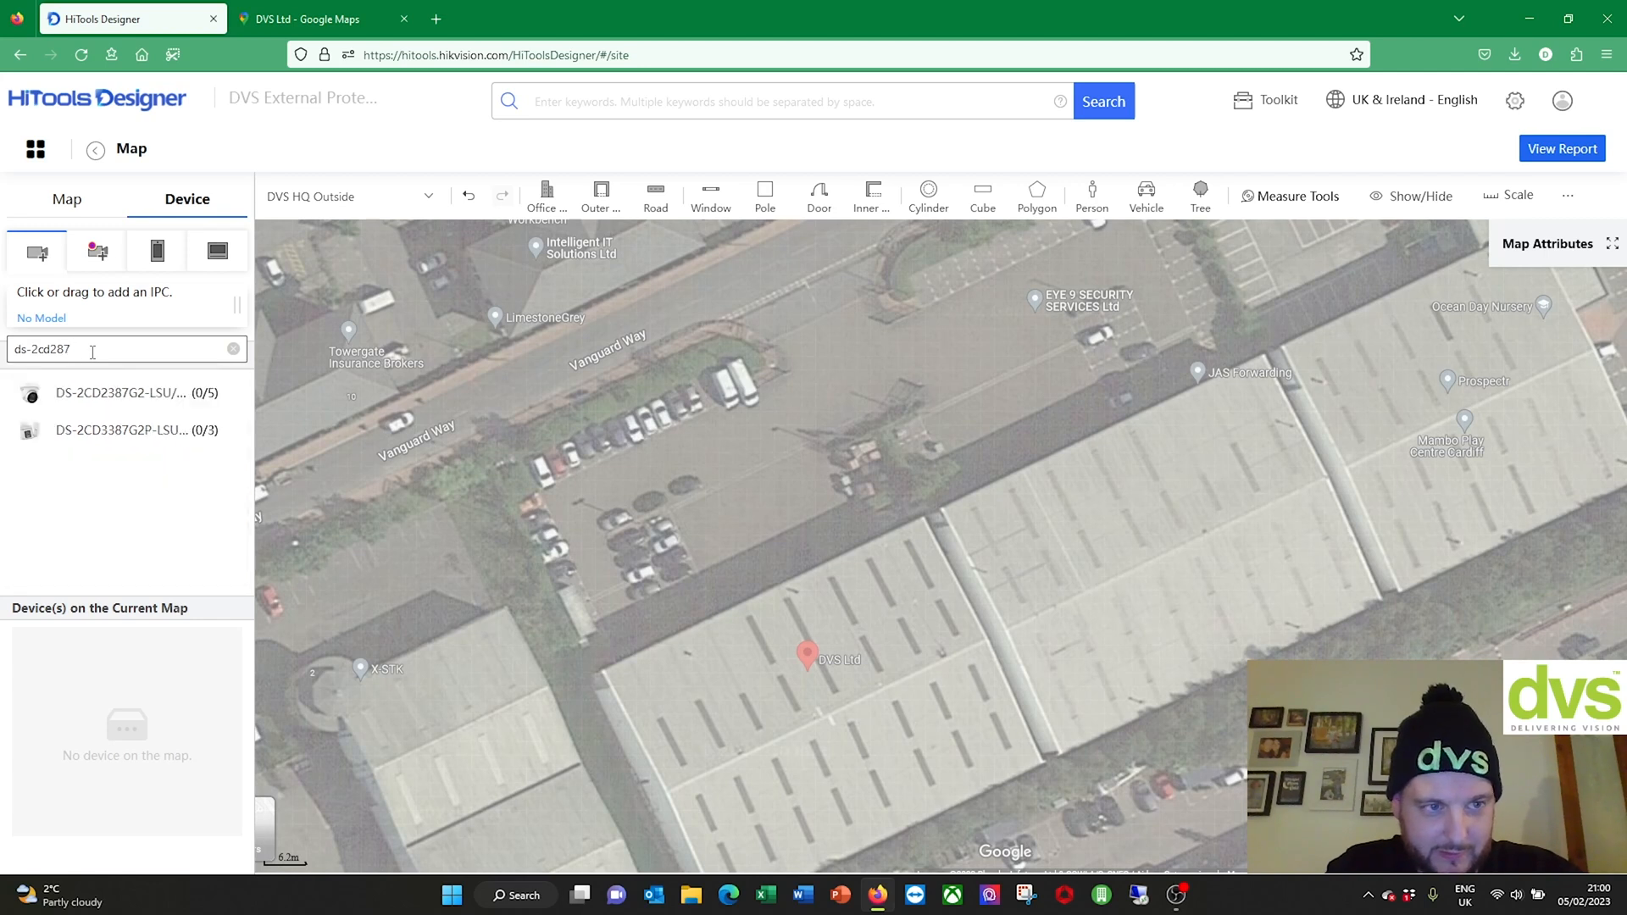
key("BackSpace")
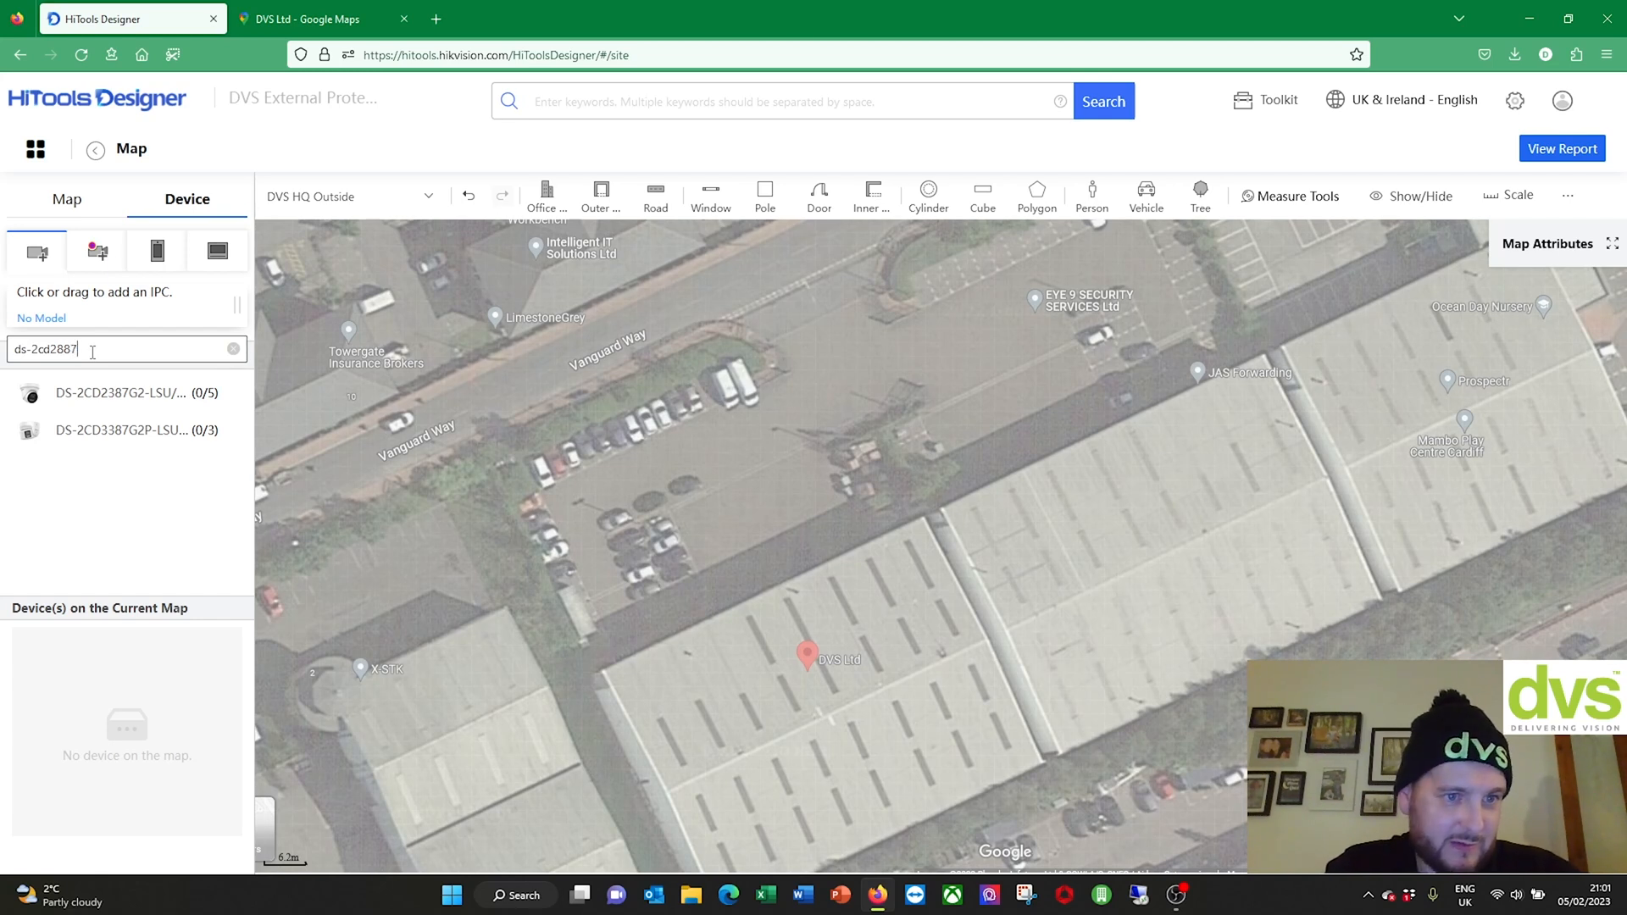
type("65")
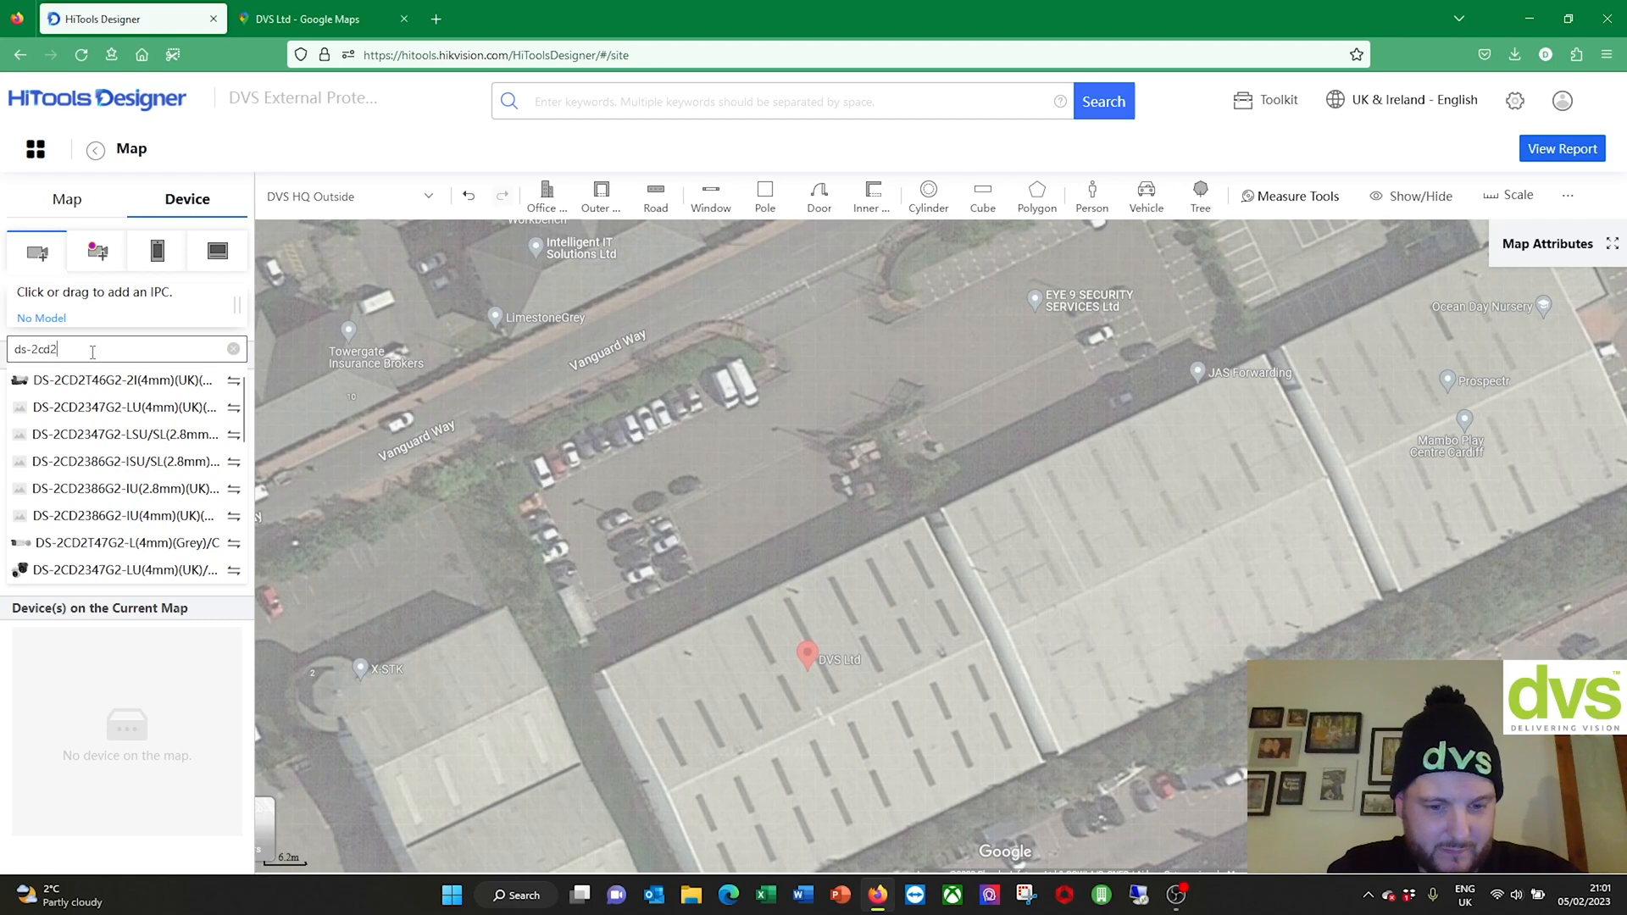
type("8")
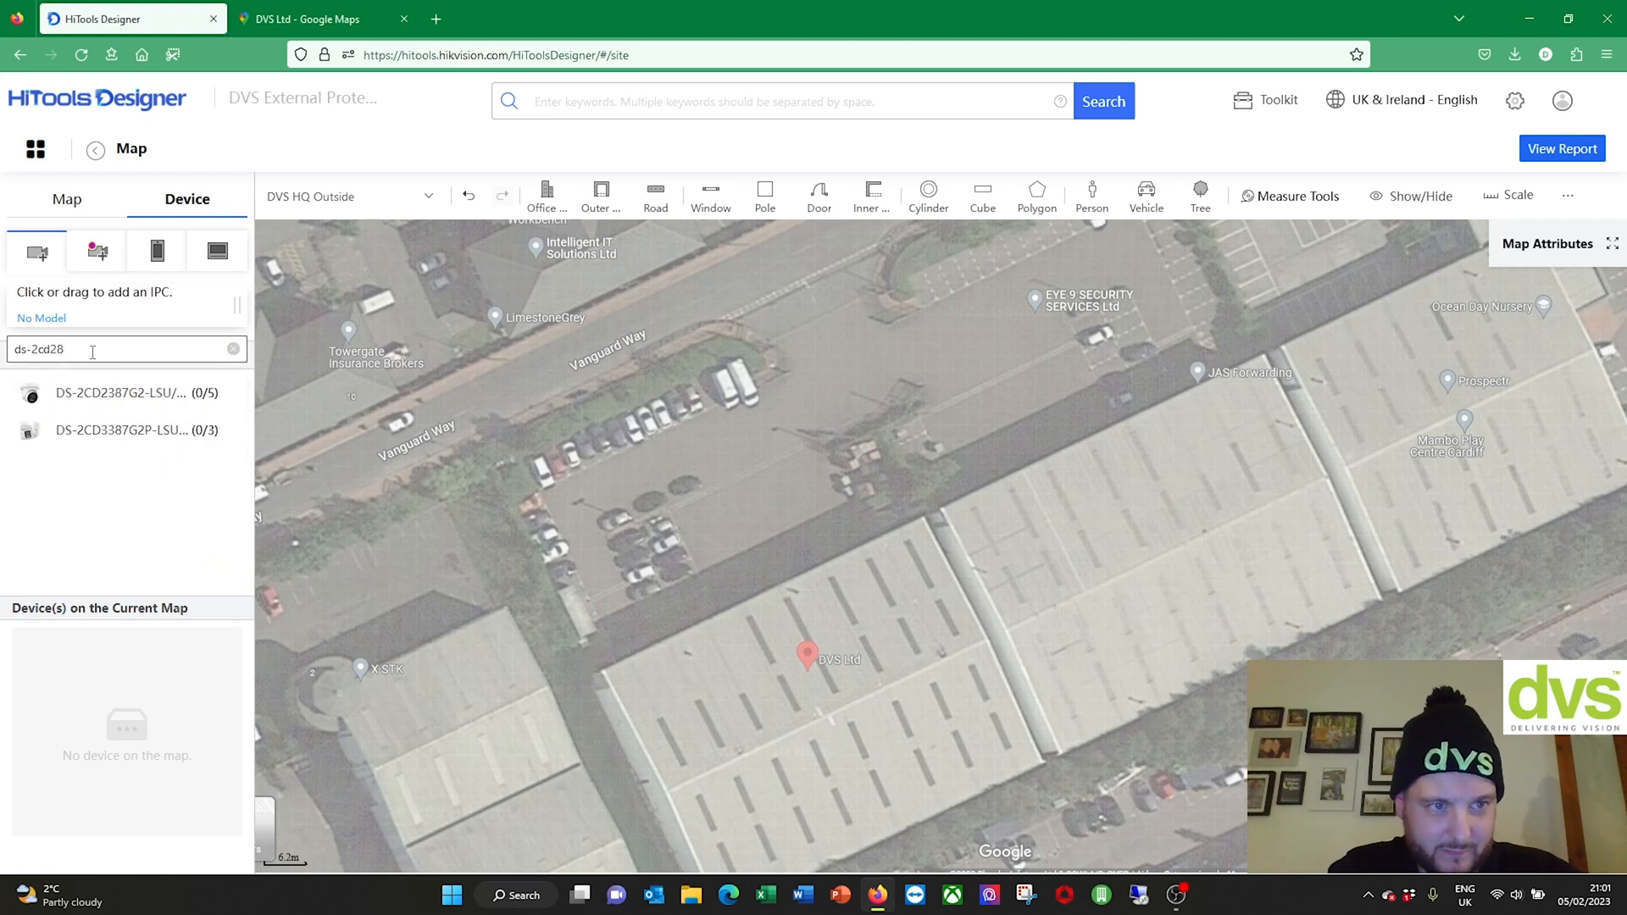
key("BackSpace")
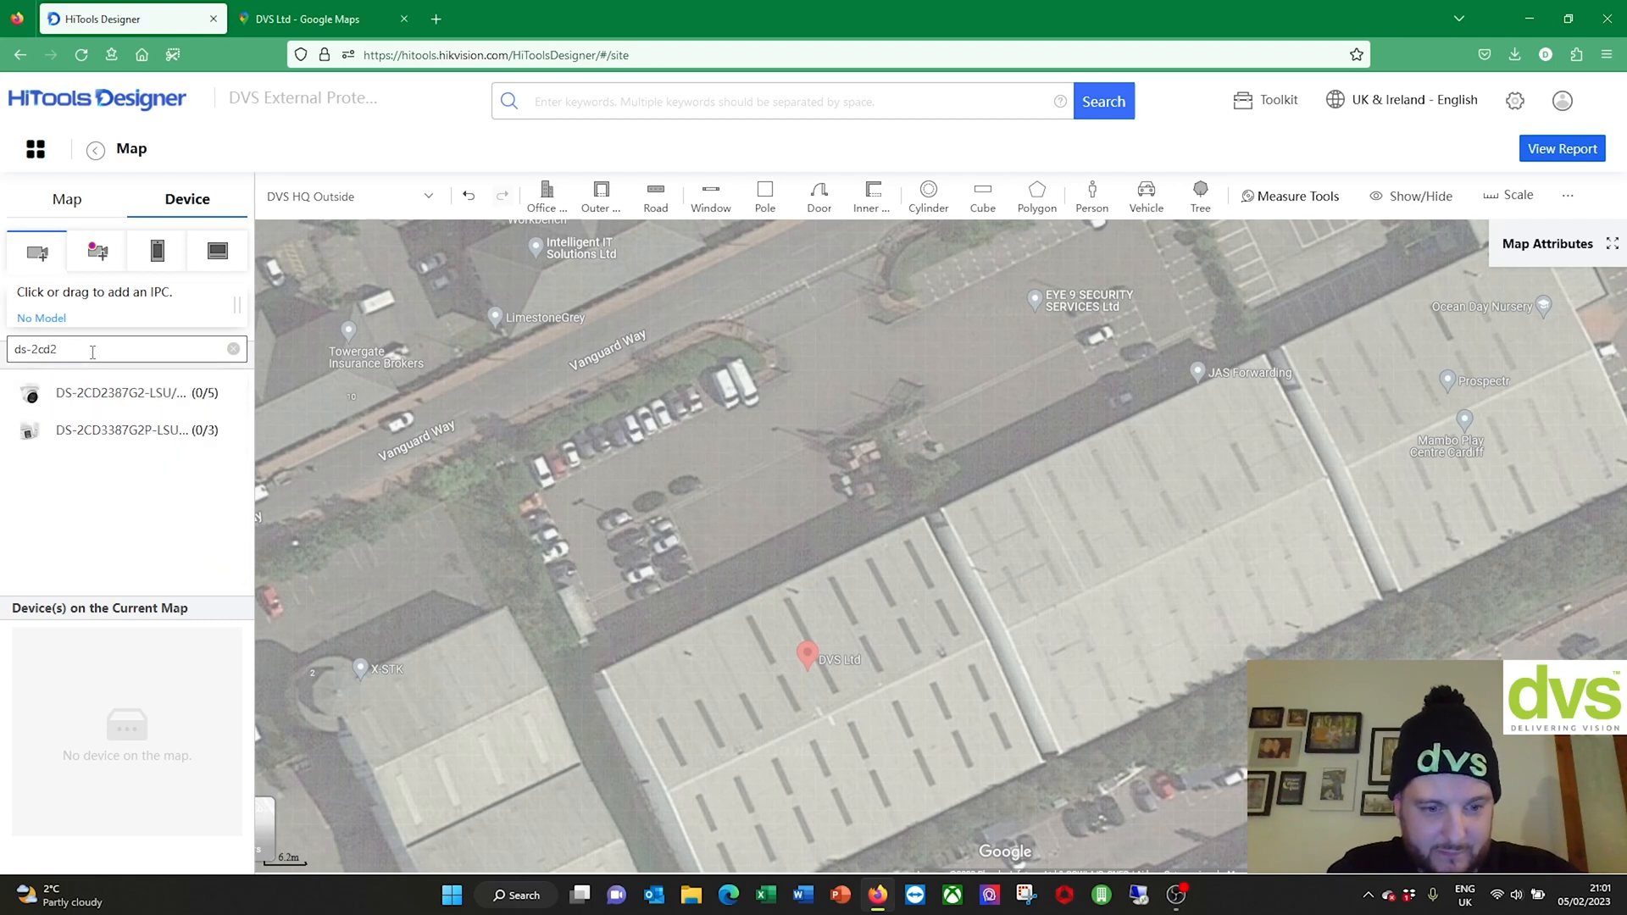
type("387")
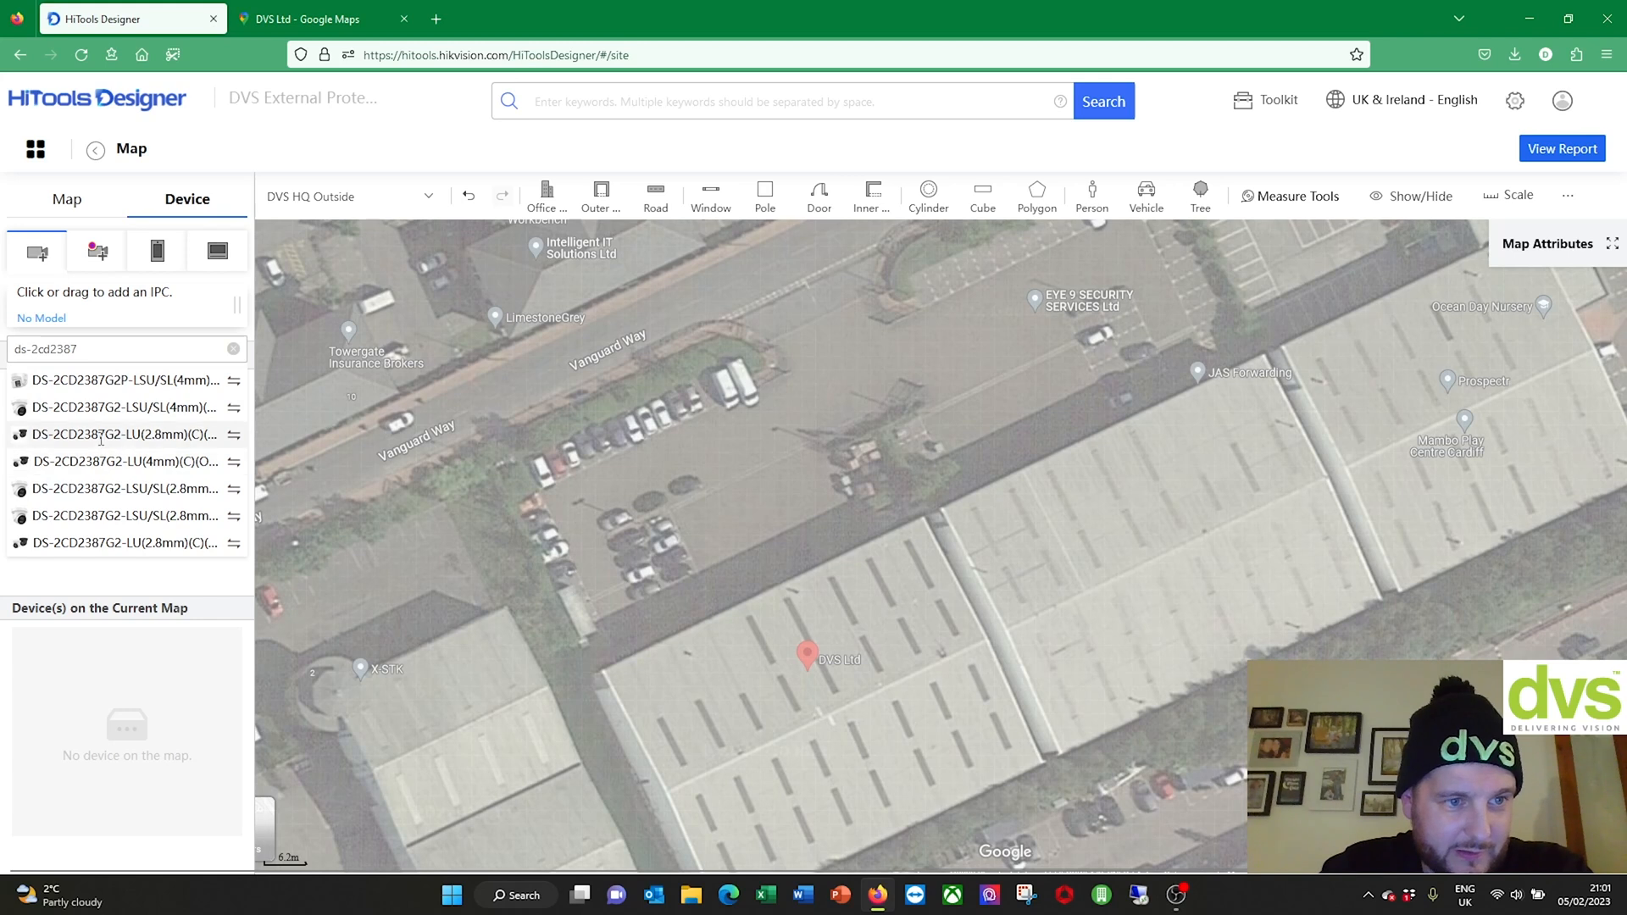
Step: Pick DS-2CD2387G2-L(U) as the camera to add, then clear and close the search
left_click(225, 434)
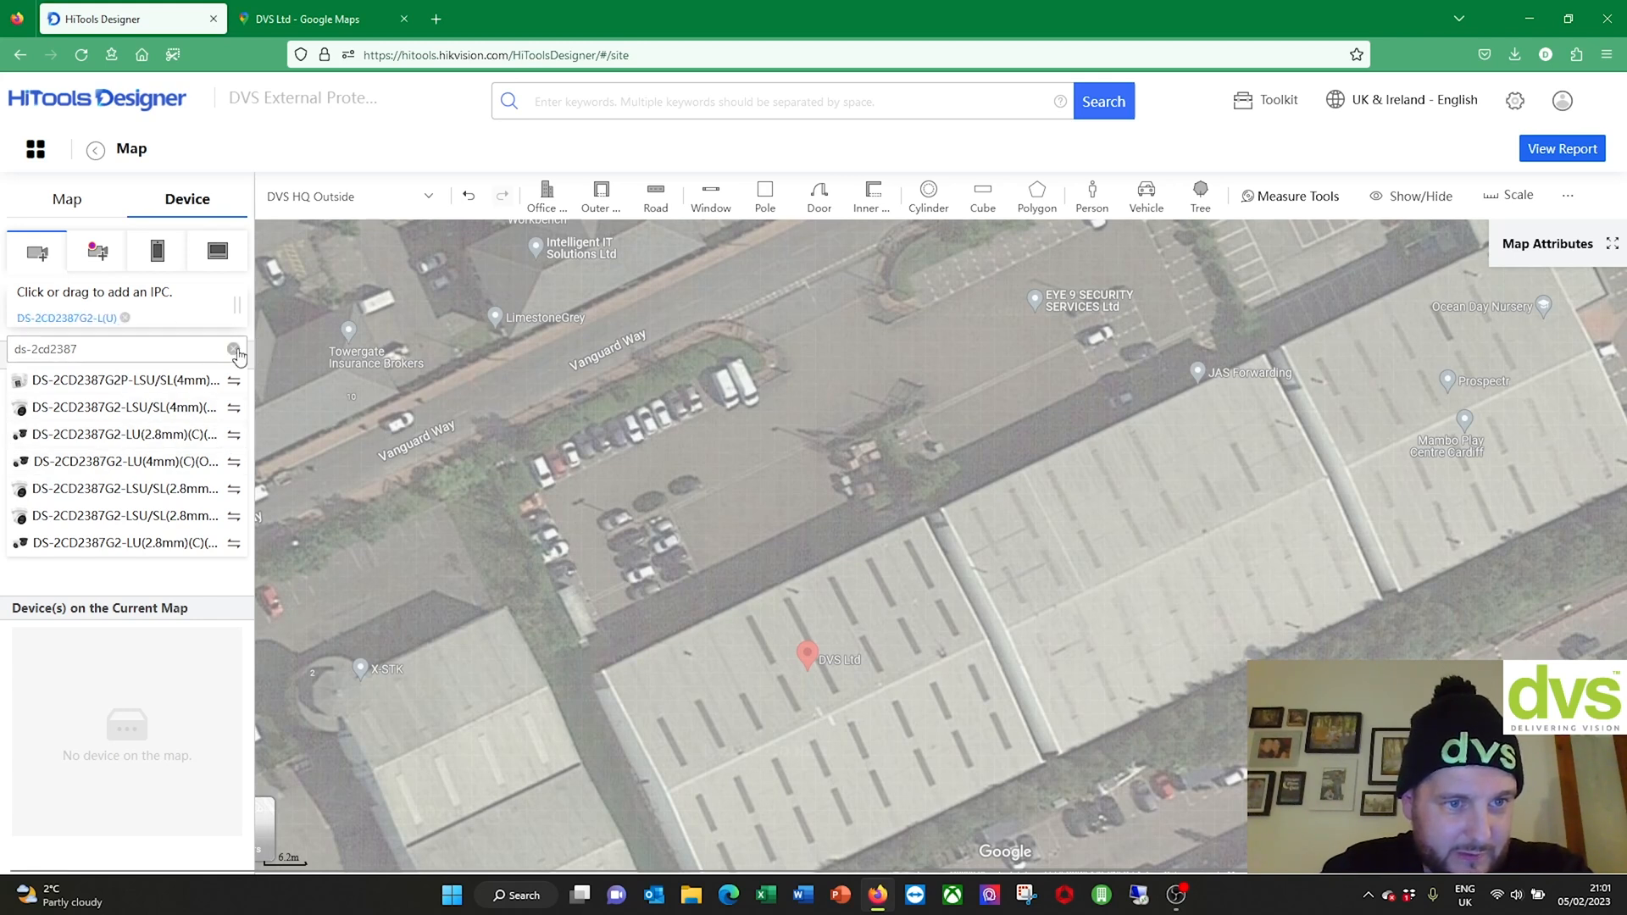
left_click_drag(100, 722, 104, 718)
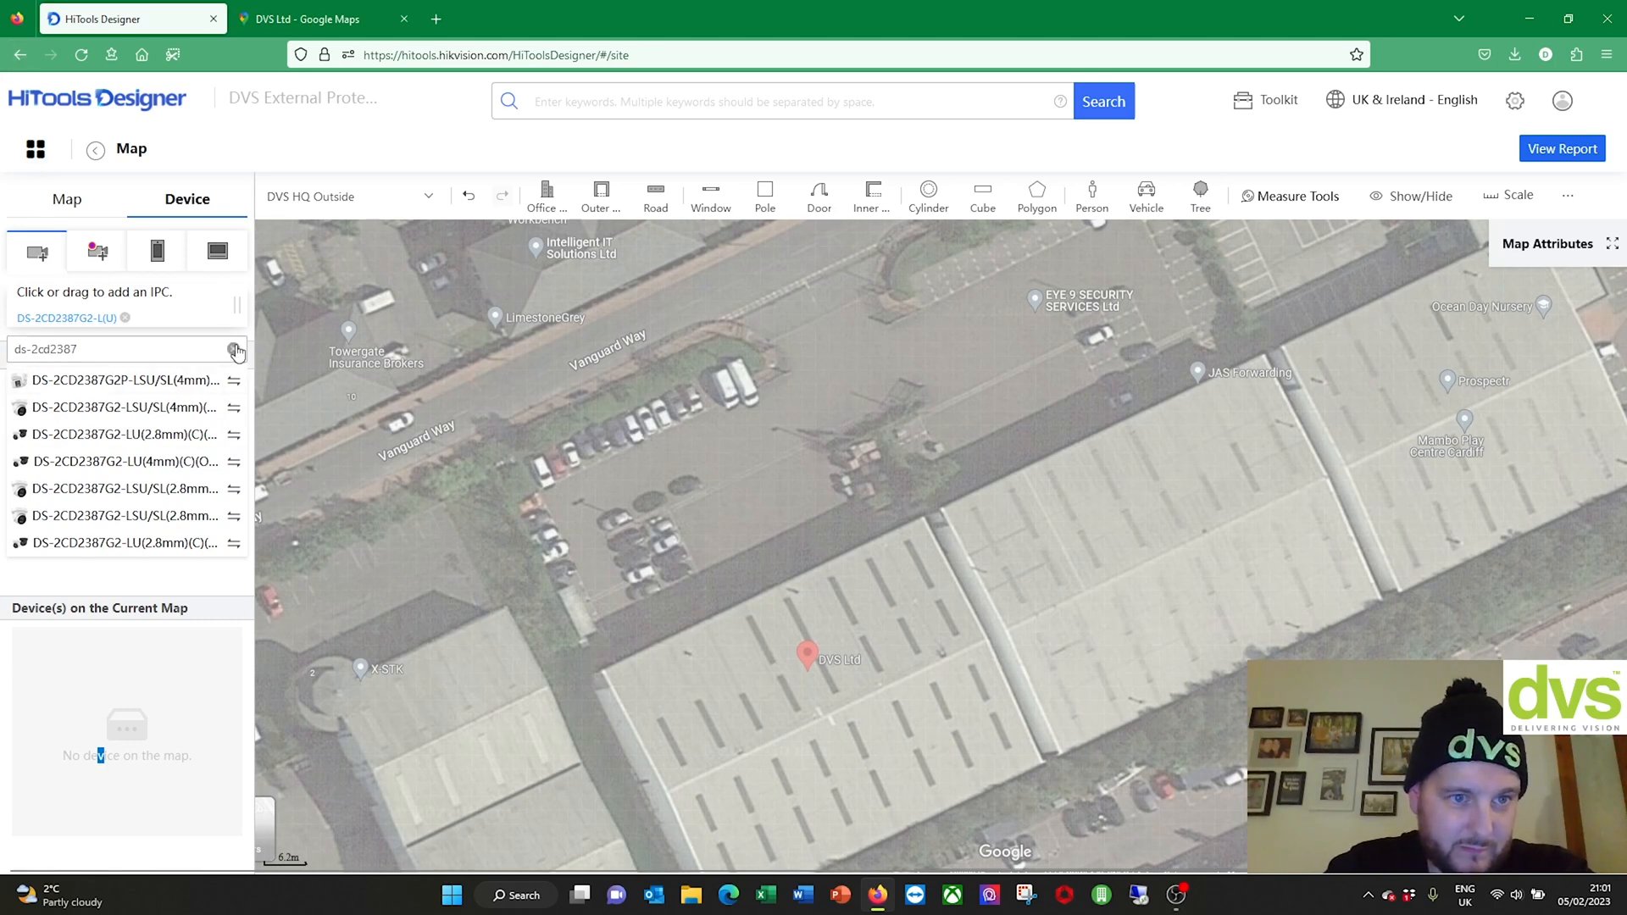
left_click(233, 349)
left_click(71, 320)
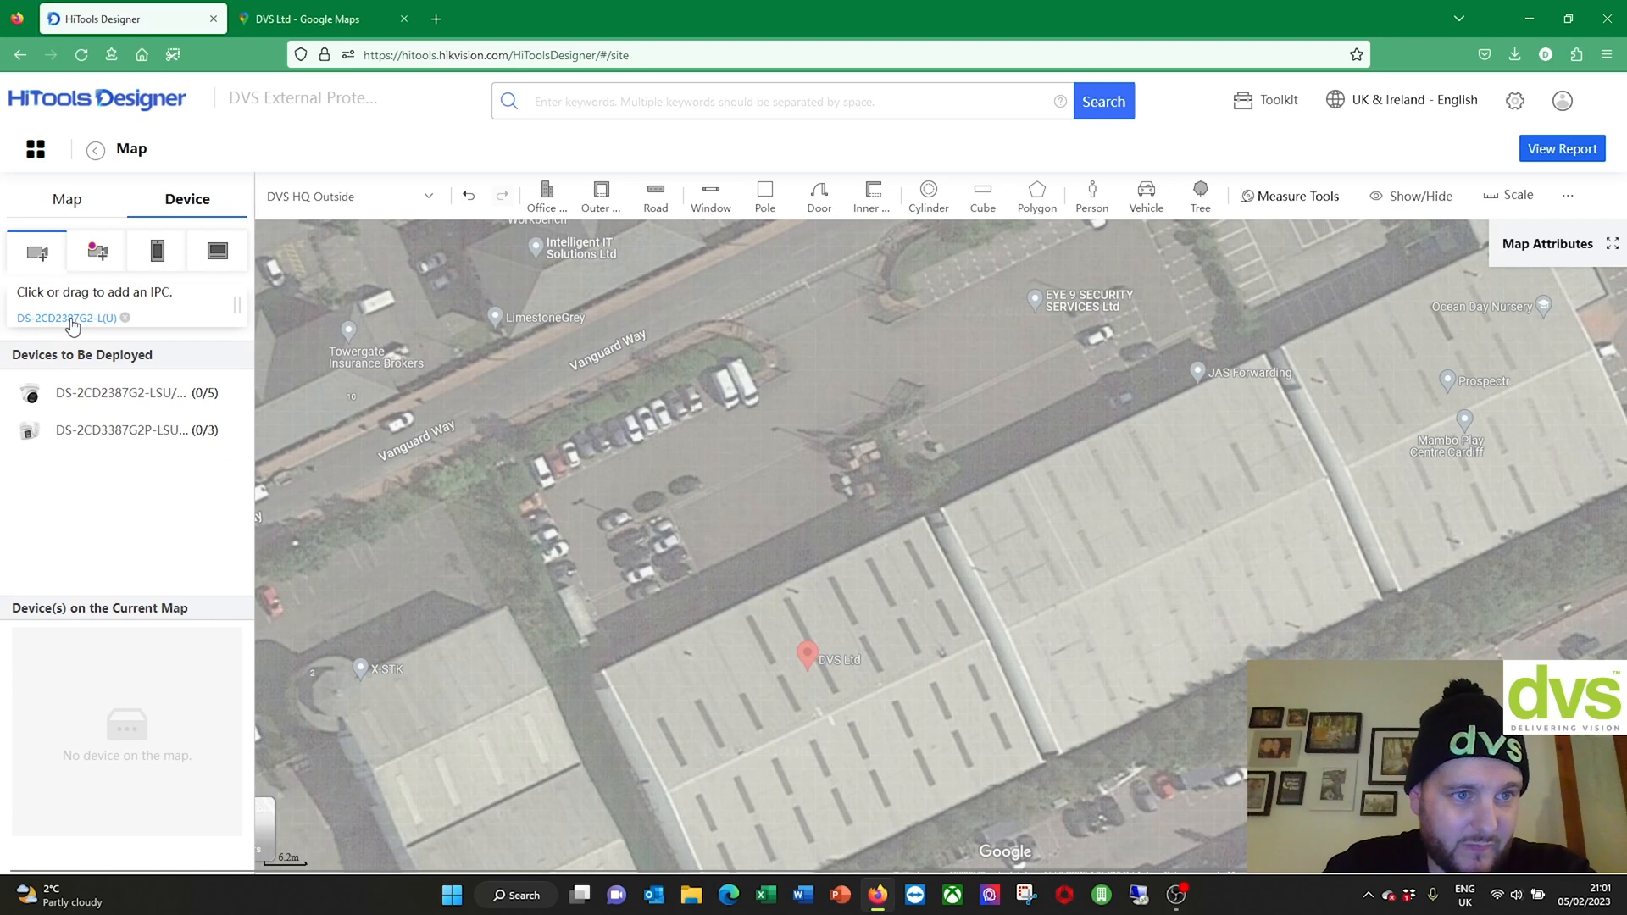
Step: Put the DS-2CD2387G2-L(U) at the building's front corner, its FOV cone facing the car park
left_click_drag(66, 326, 448, 383)
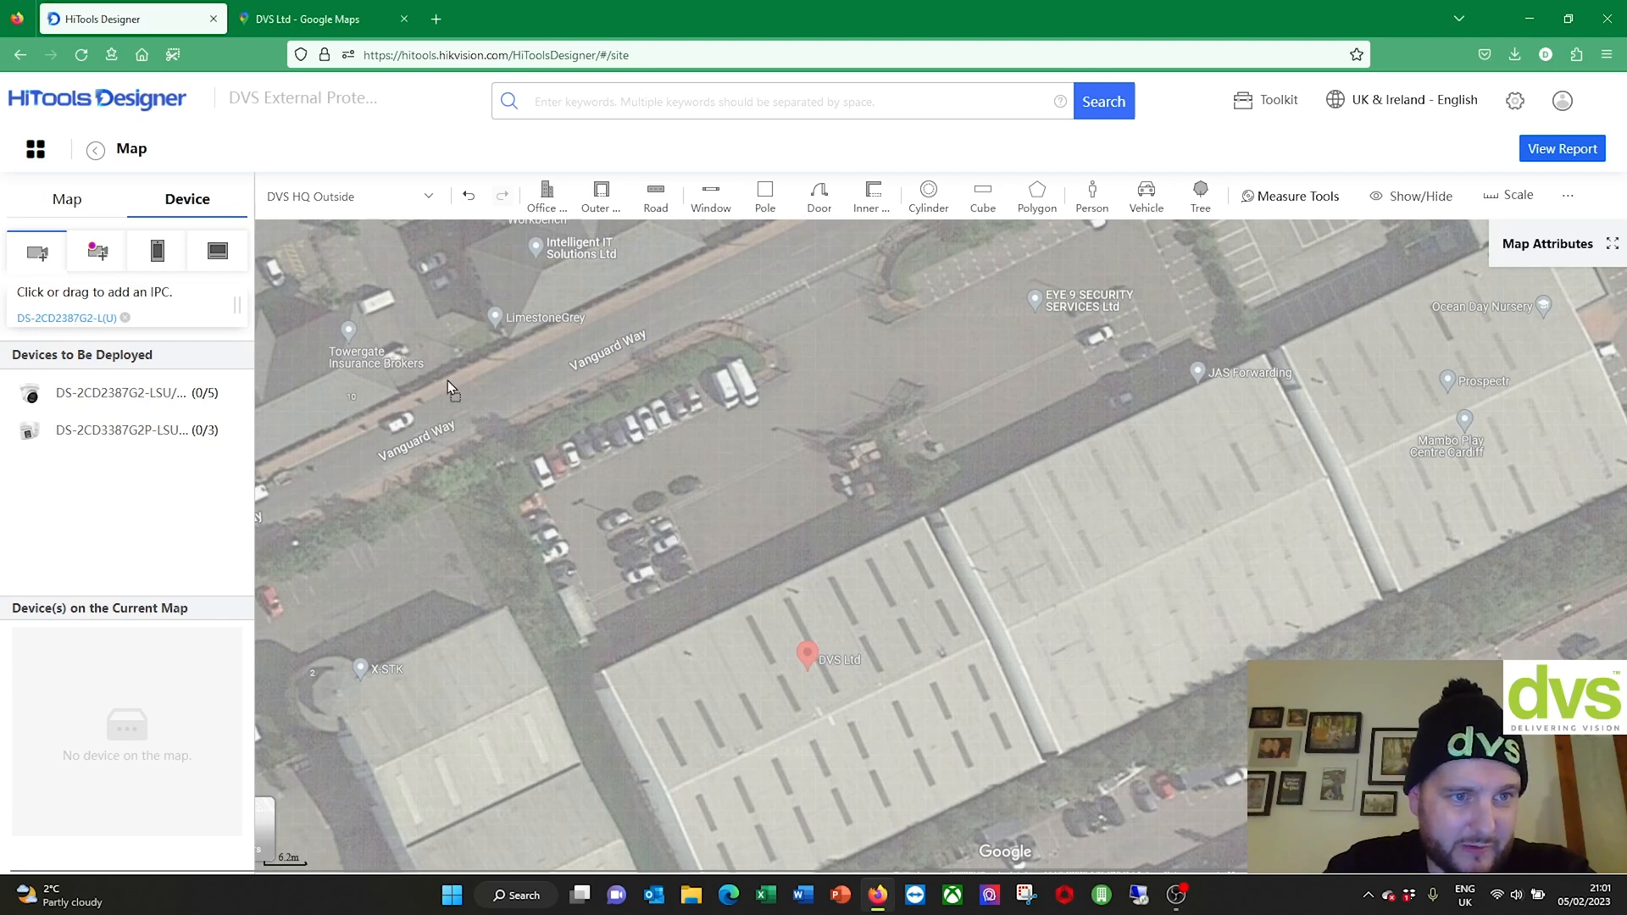
left_click_drag(659, 551, 611, 644)
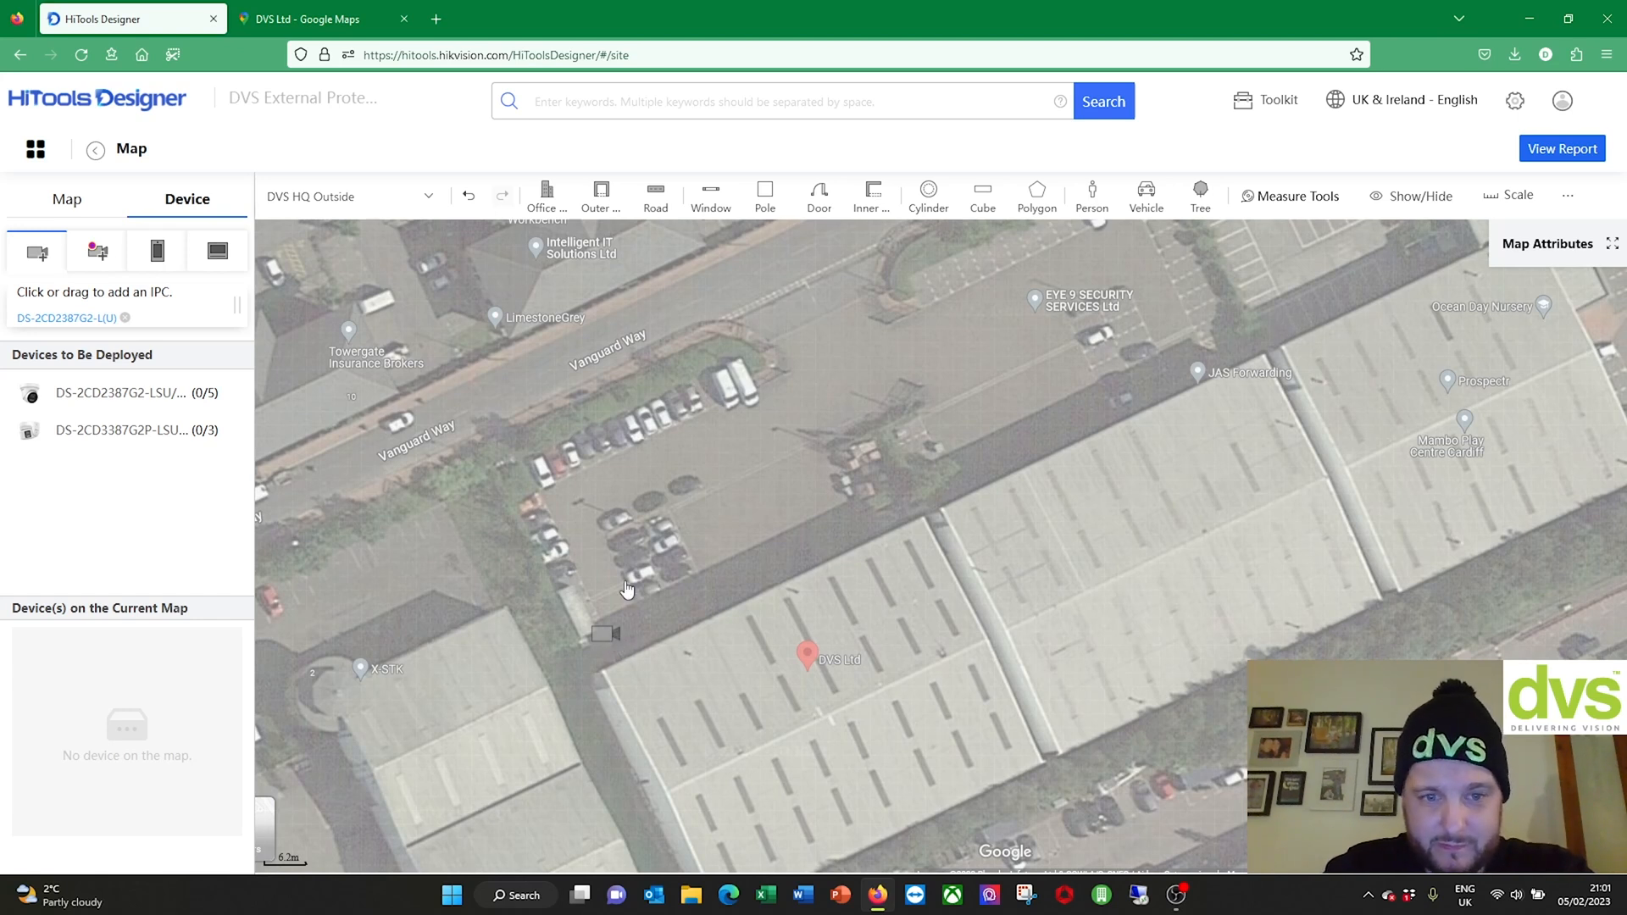
left_click(609, 638)
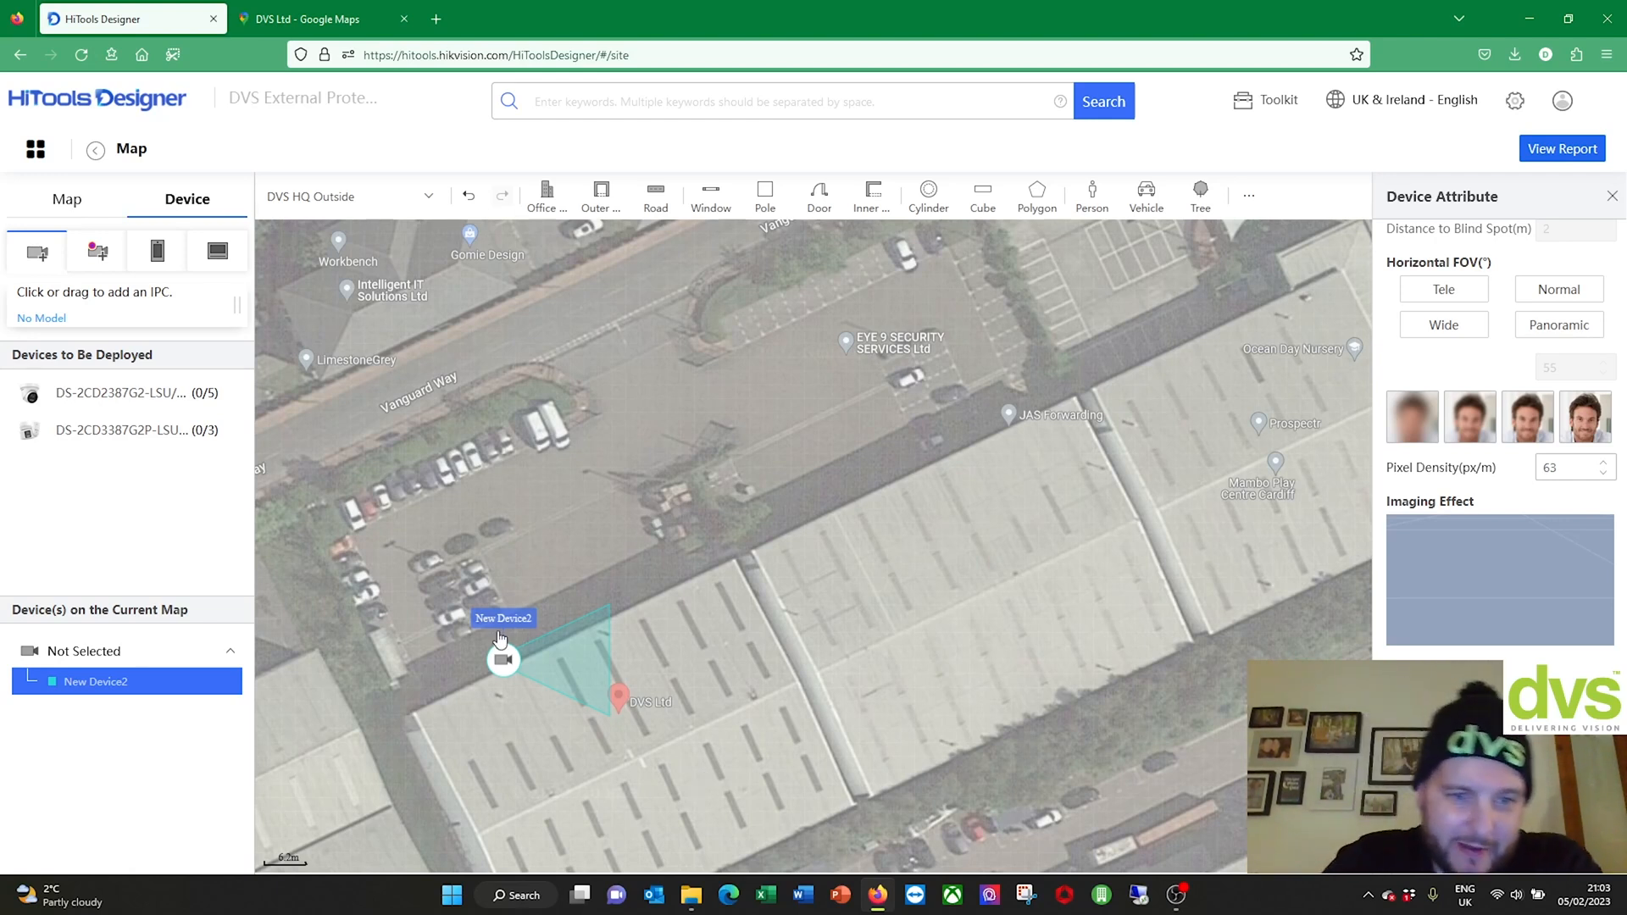
left_click_drag(503, 659, 408, 694)
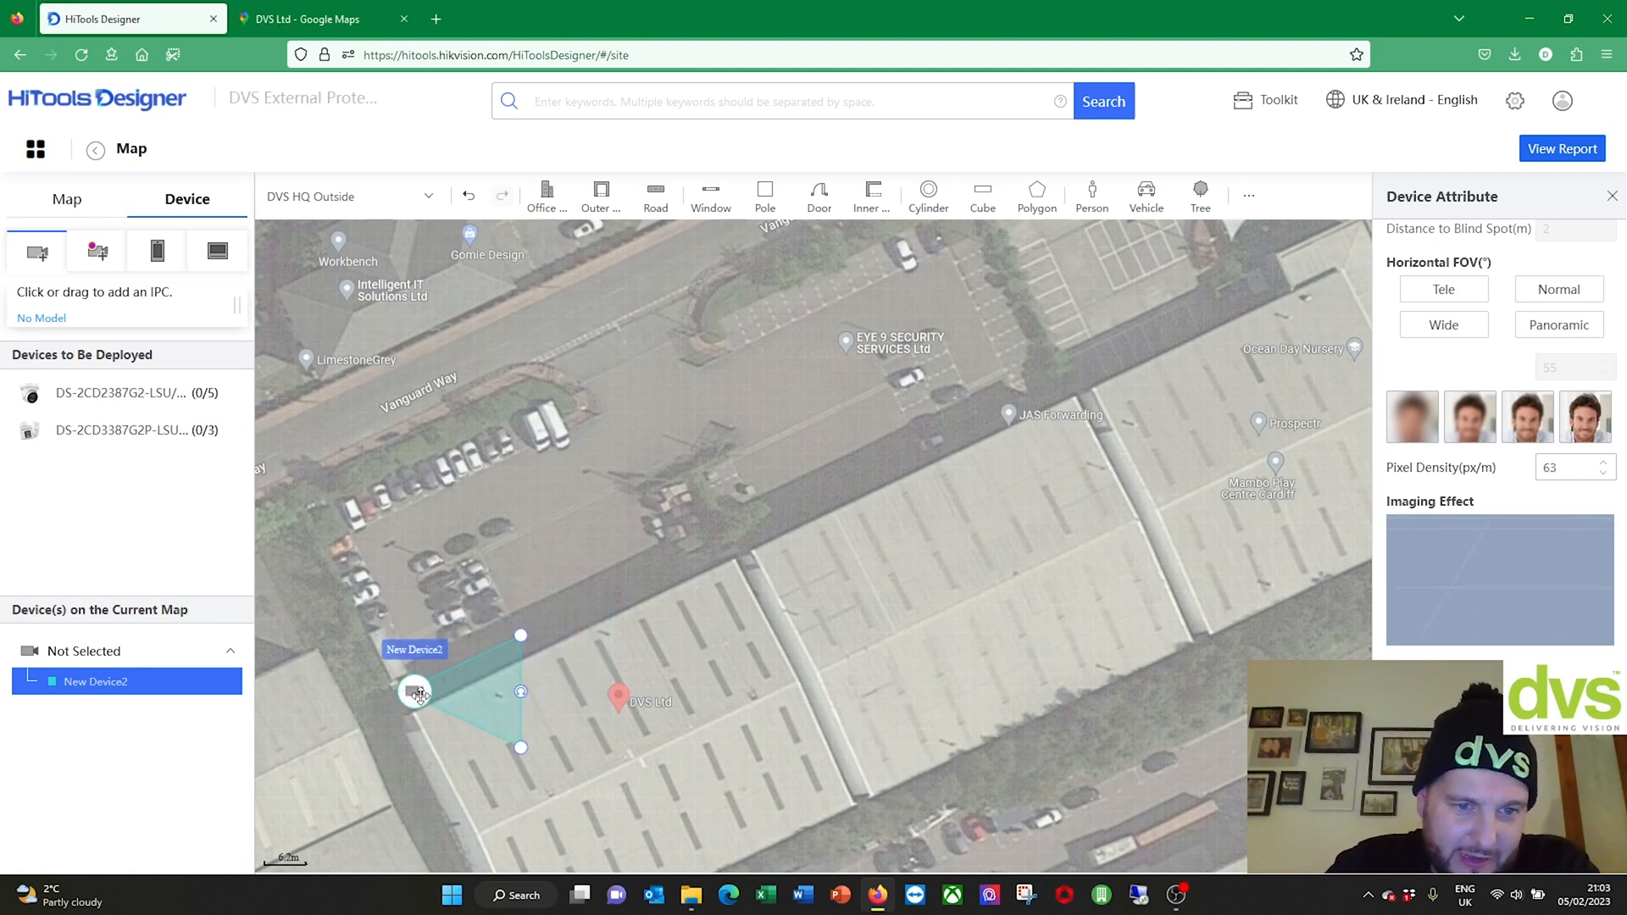
left_click_drag(521, 691, 350, 582)
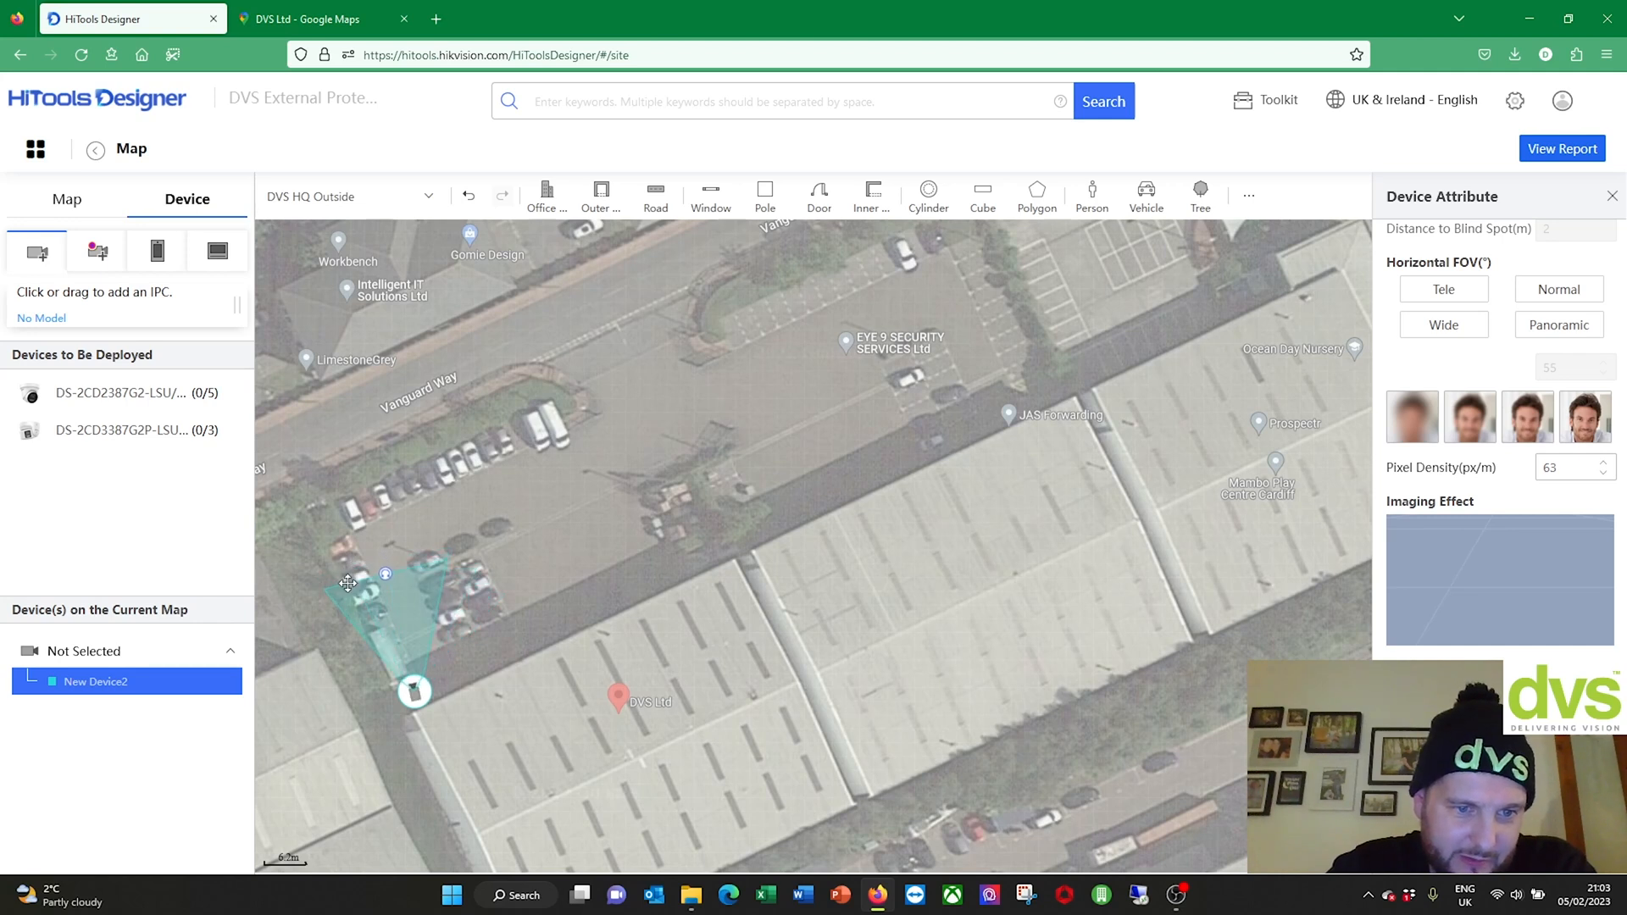
left_click(112, 680)
left_click(218, 684)
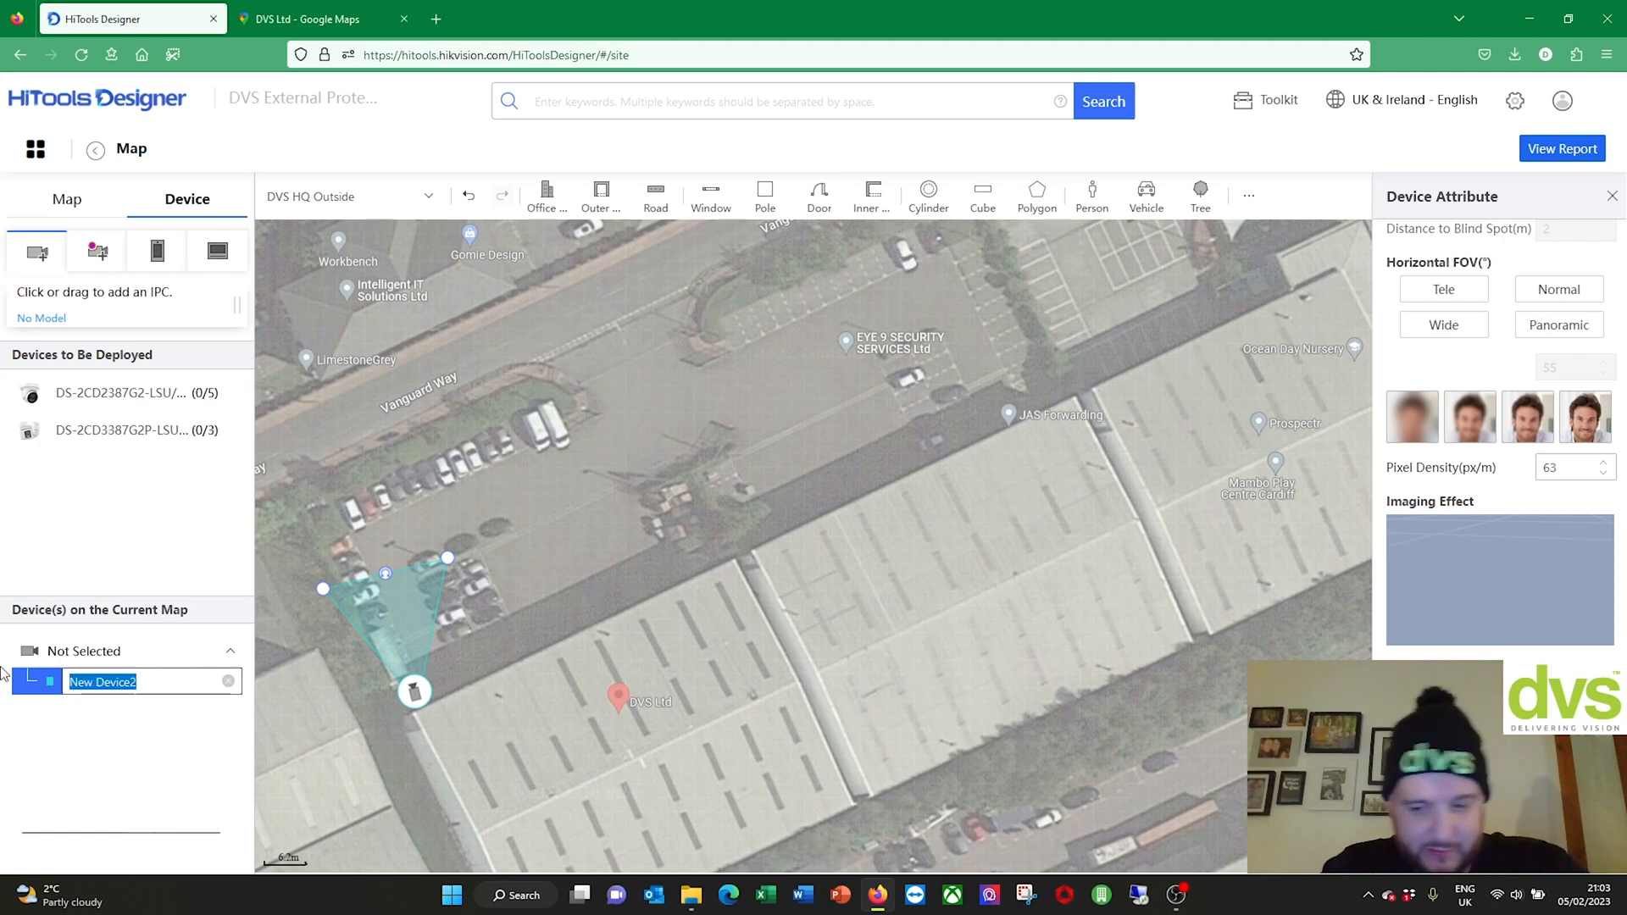
type("Front Door lookingout")
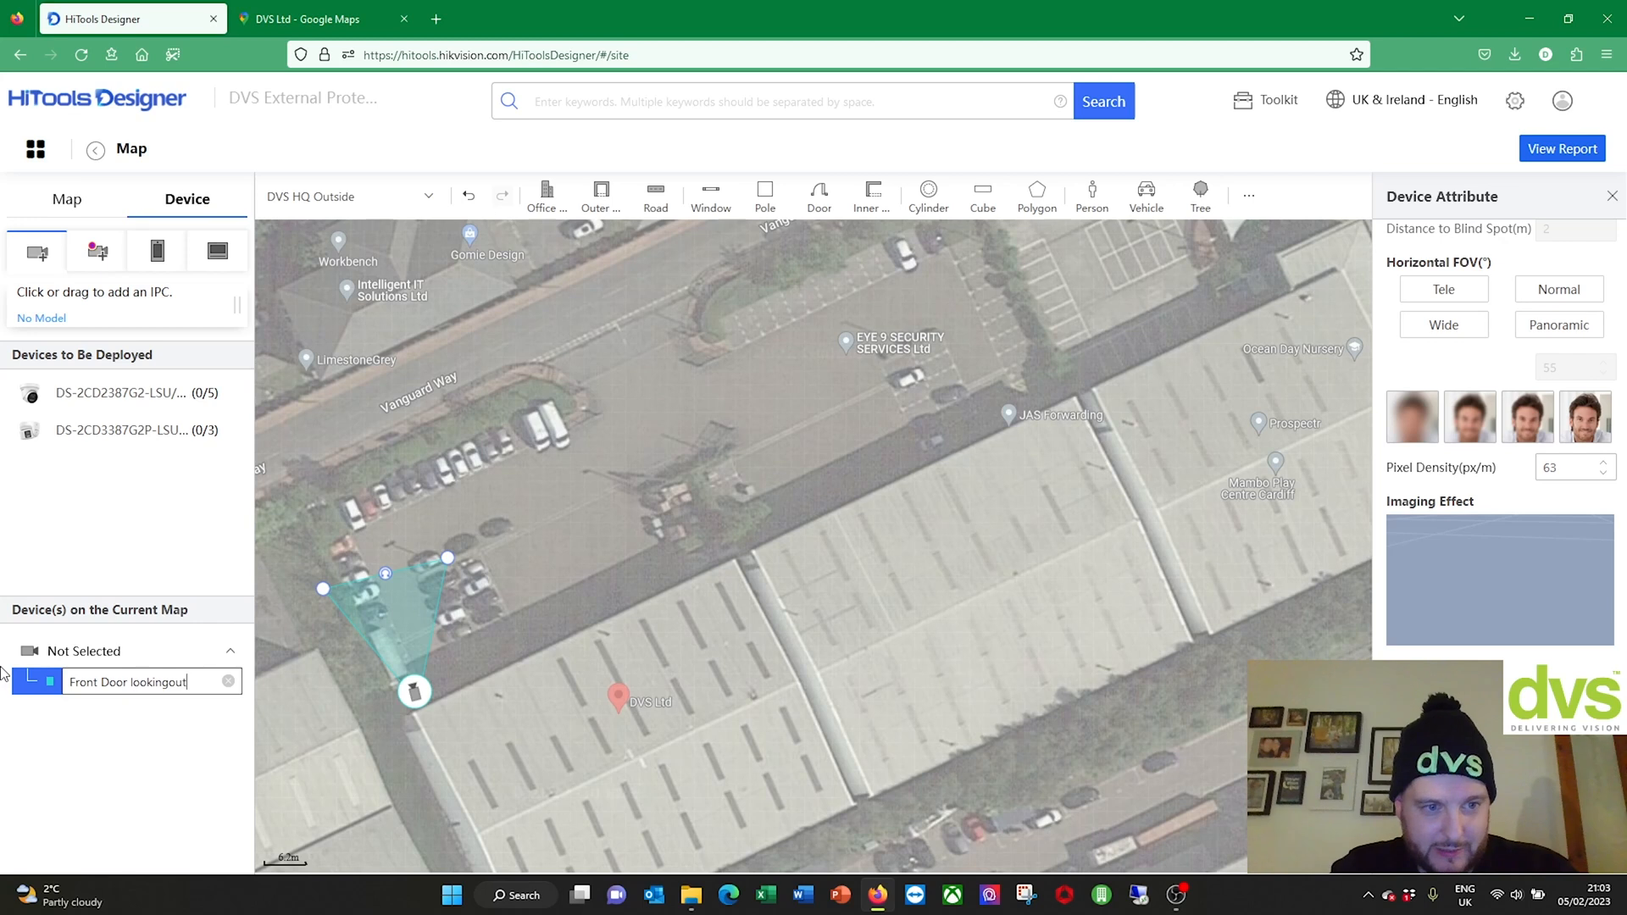
key("BackSpace")
key("BackSpace")
key("BackSpace")
type(" out")
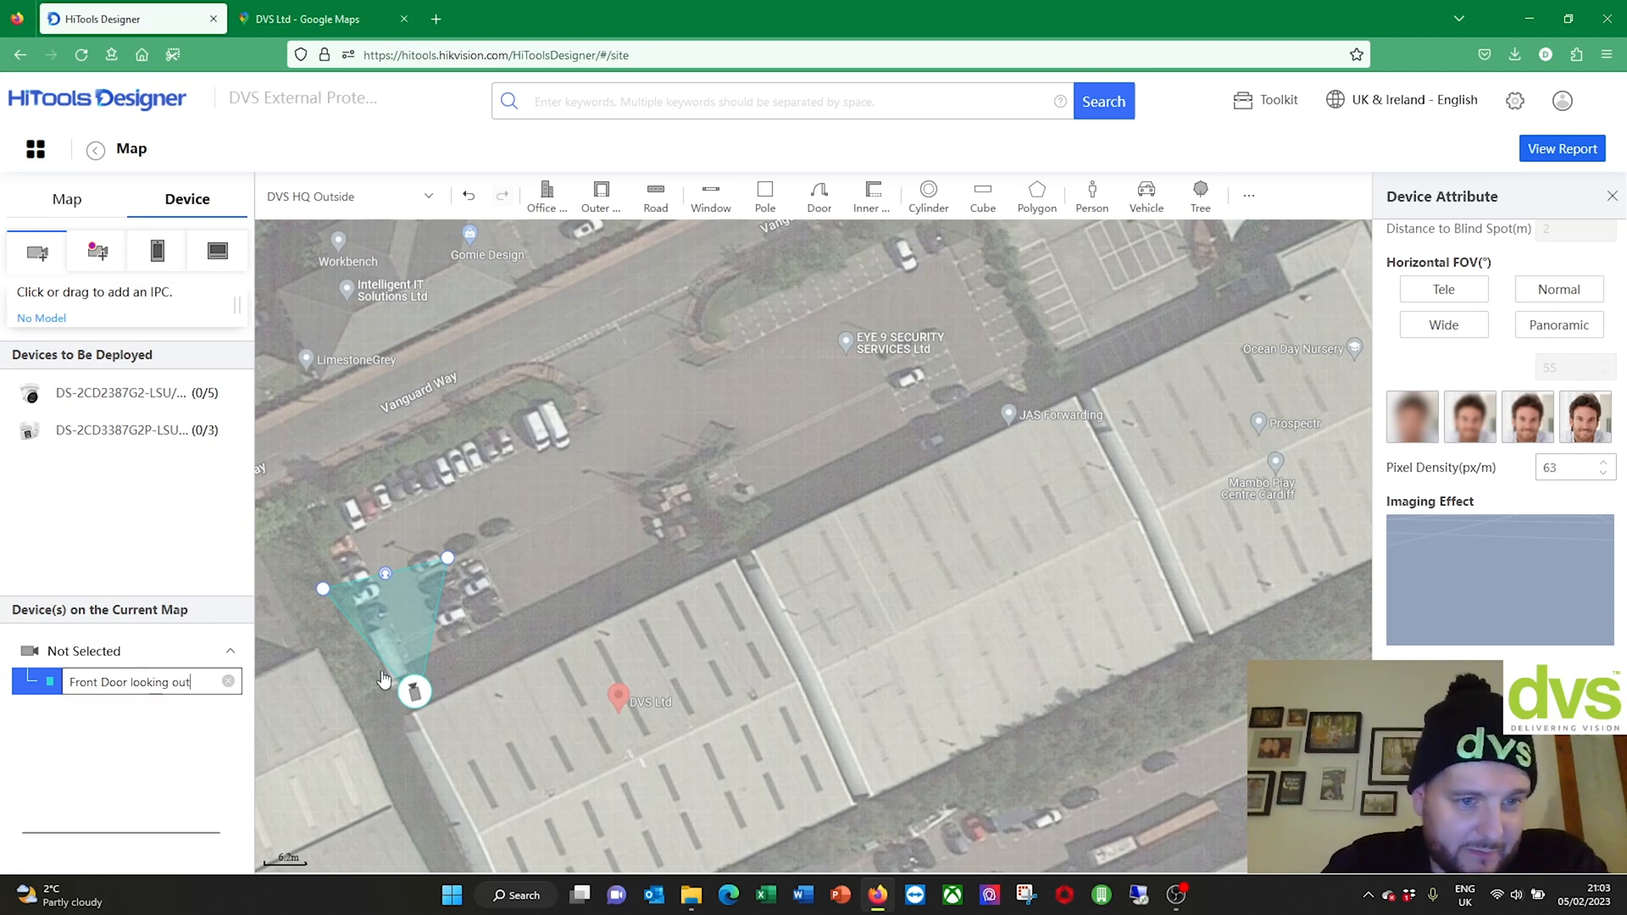
key("Return")
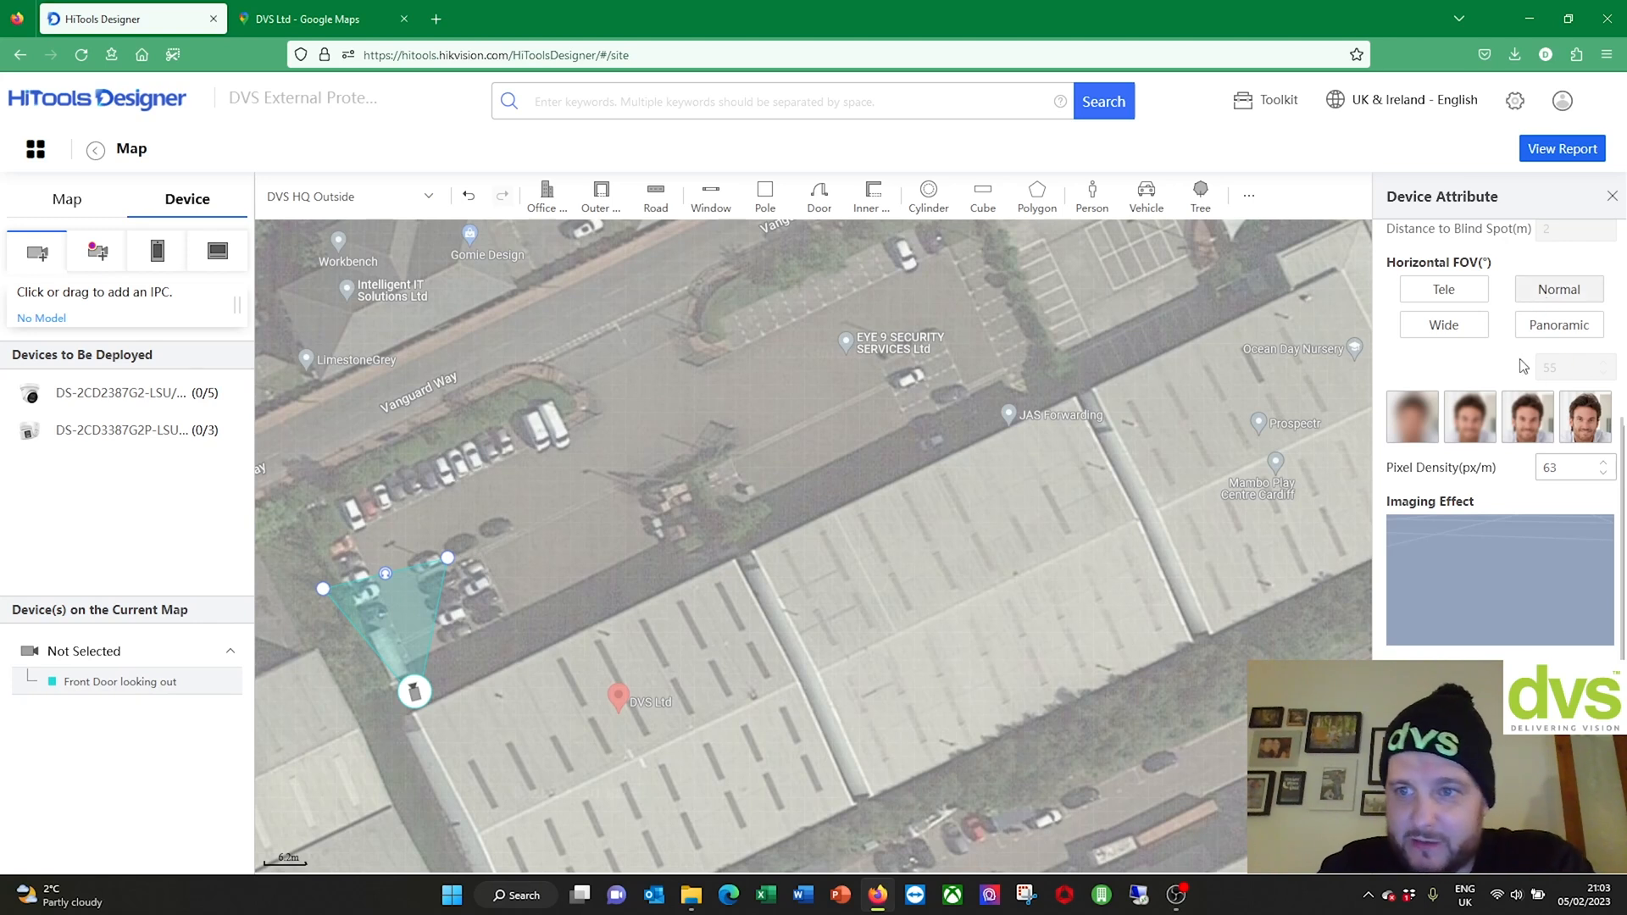
scroll(1531, 339, "up", 4)
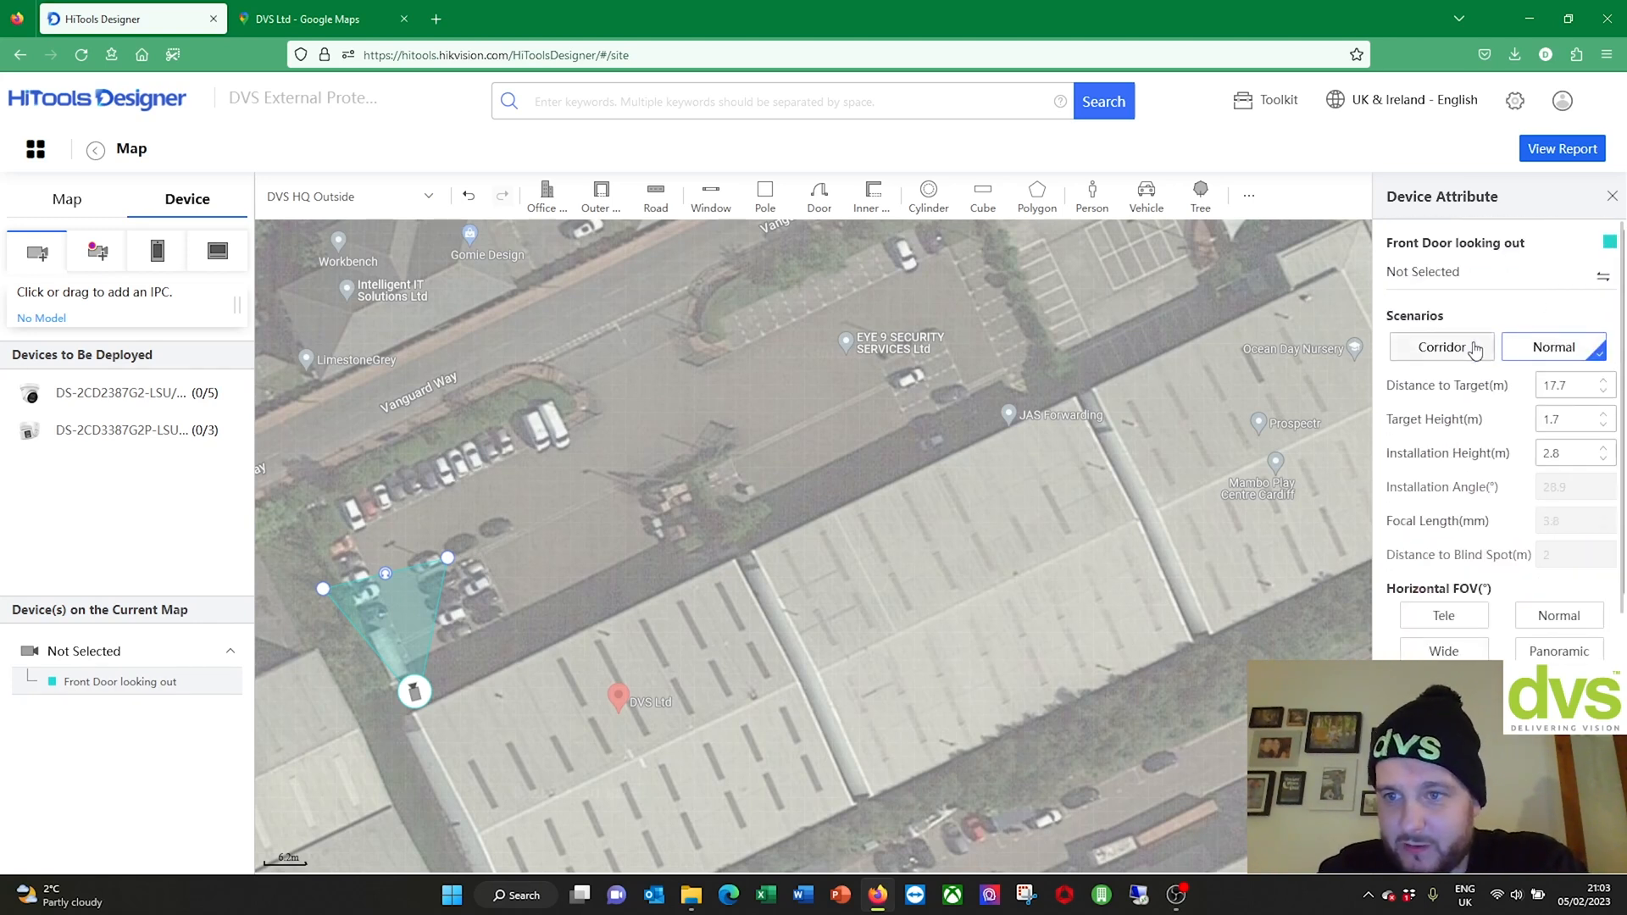
left_click(1603, 380)
left_click(1603, 380)
left_click(1602, 380)
left_click(1603, 381)
left_click(1603, 380)
left_click(1603, 380)
left_click(1602, 381)
left_click(1603, 380)
left_click(1603, 381)
left_click_drag(1591, 386, 1448, 394)
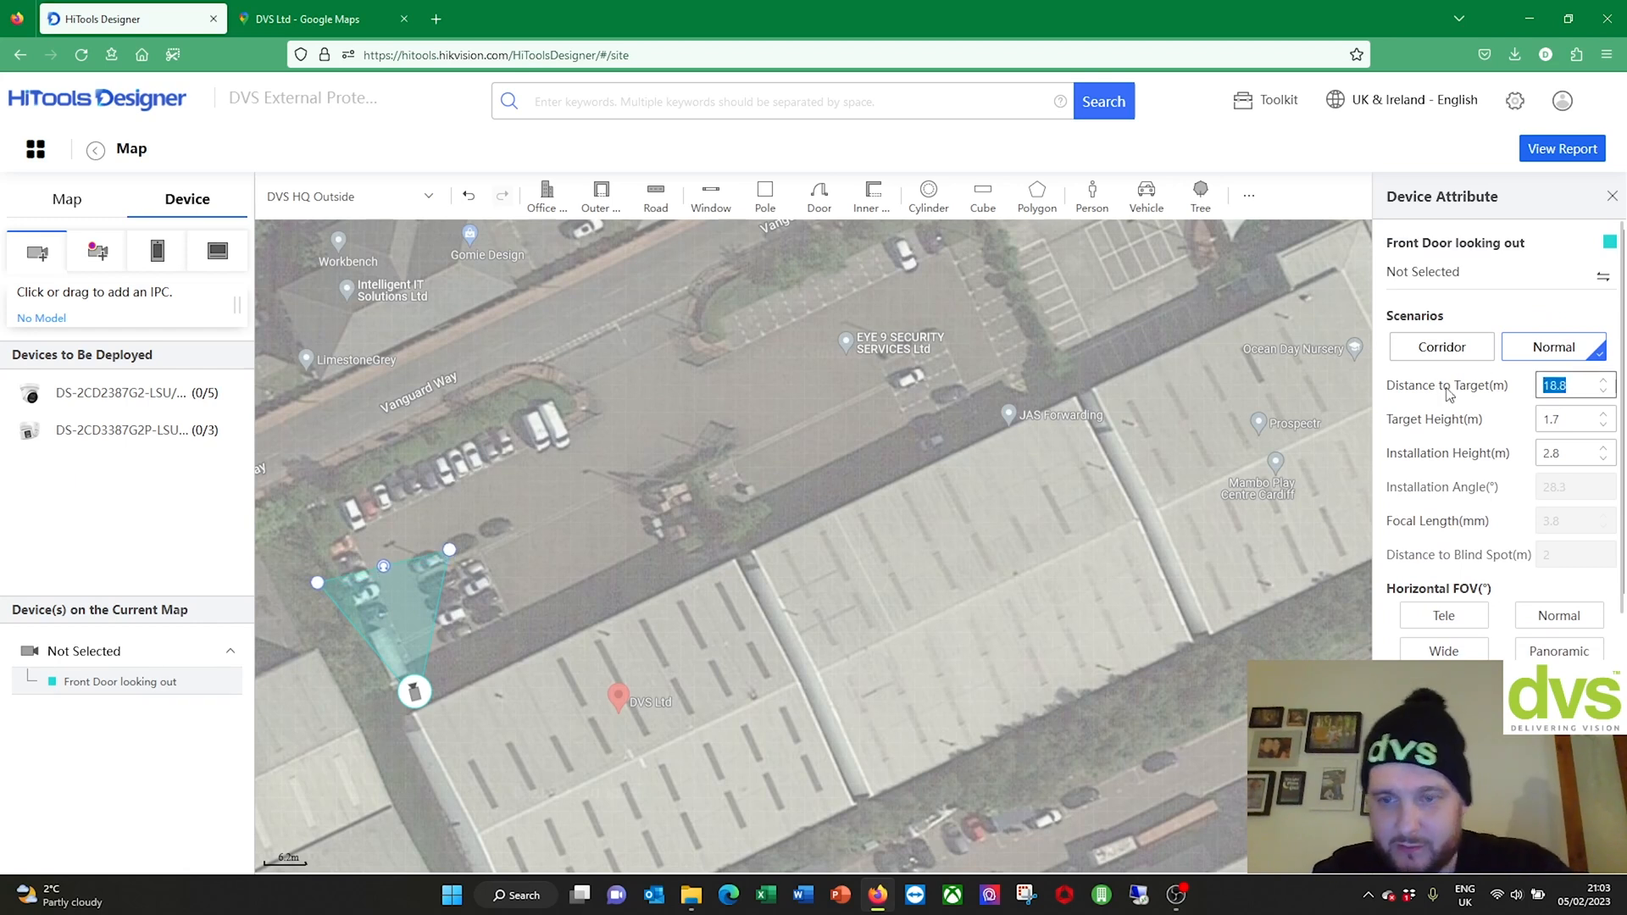
type("25.0")
left_click(1593, 421)
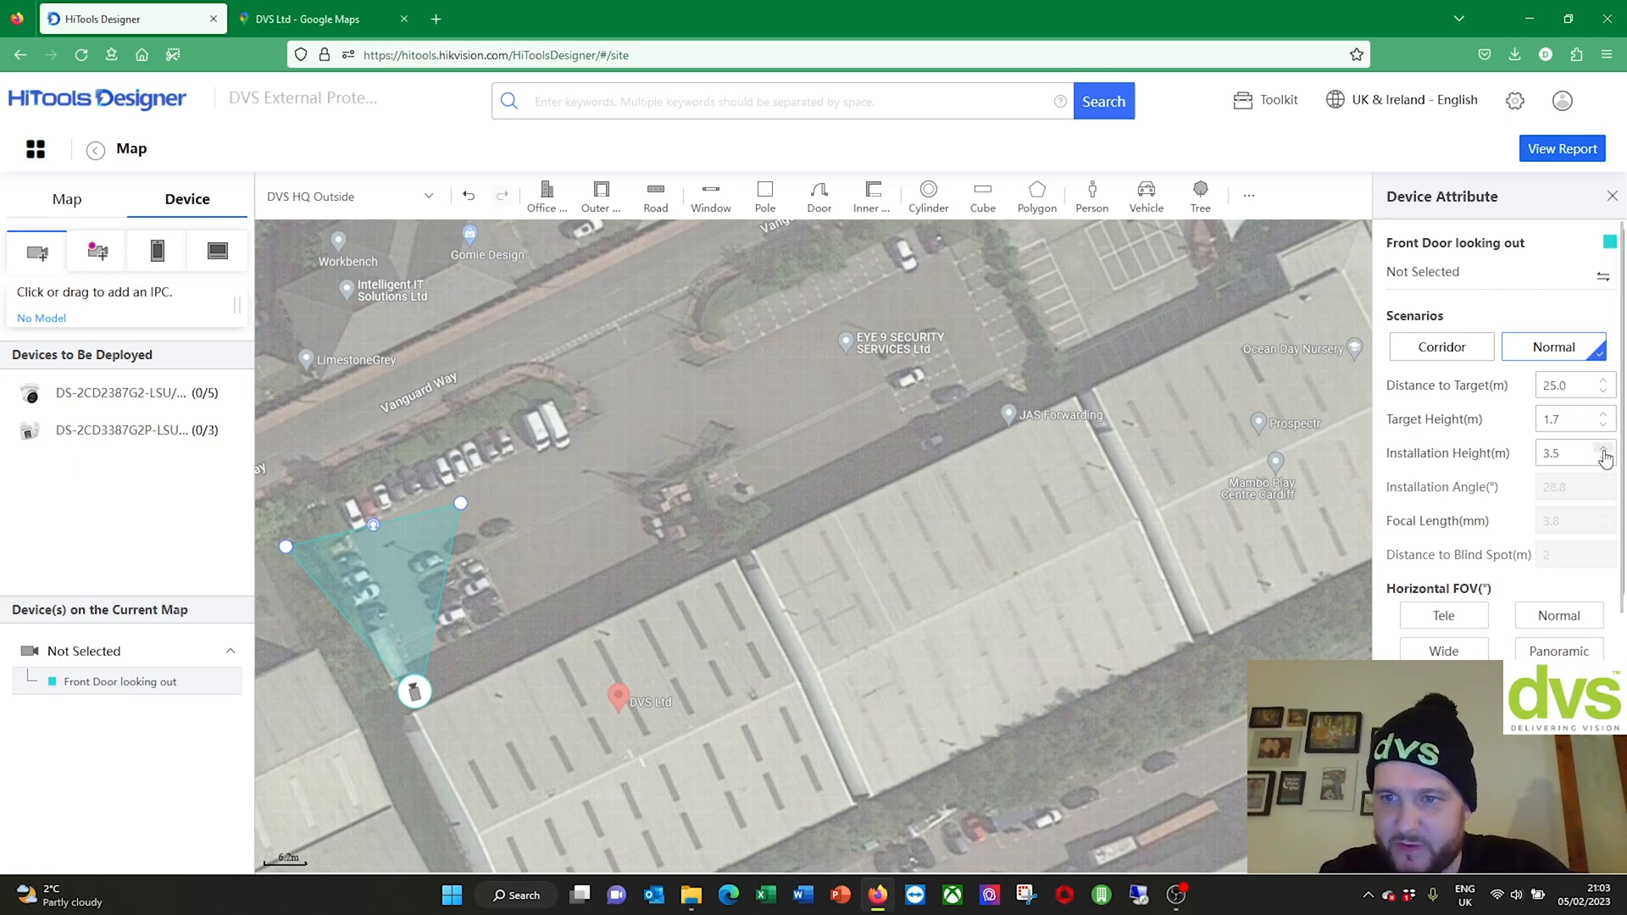
scroll(1485, 492, "down", 3)
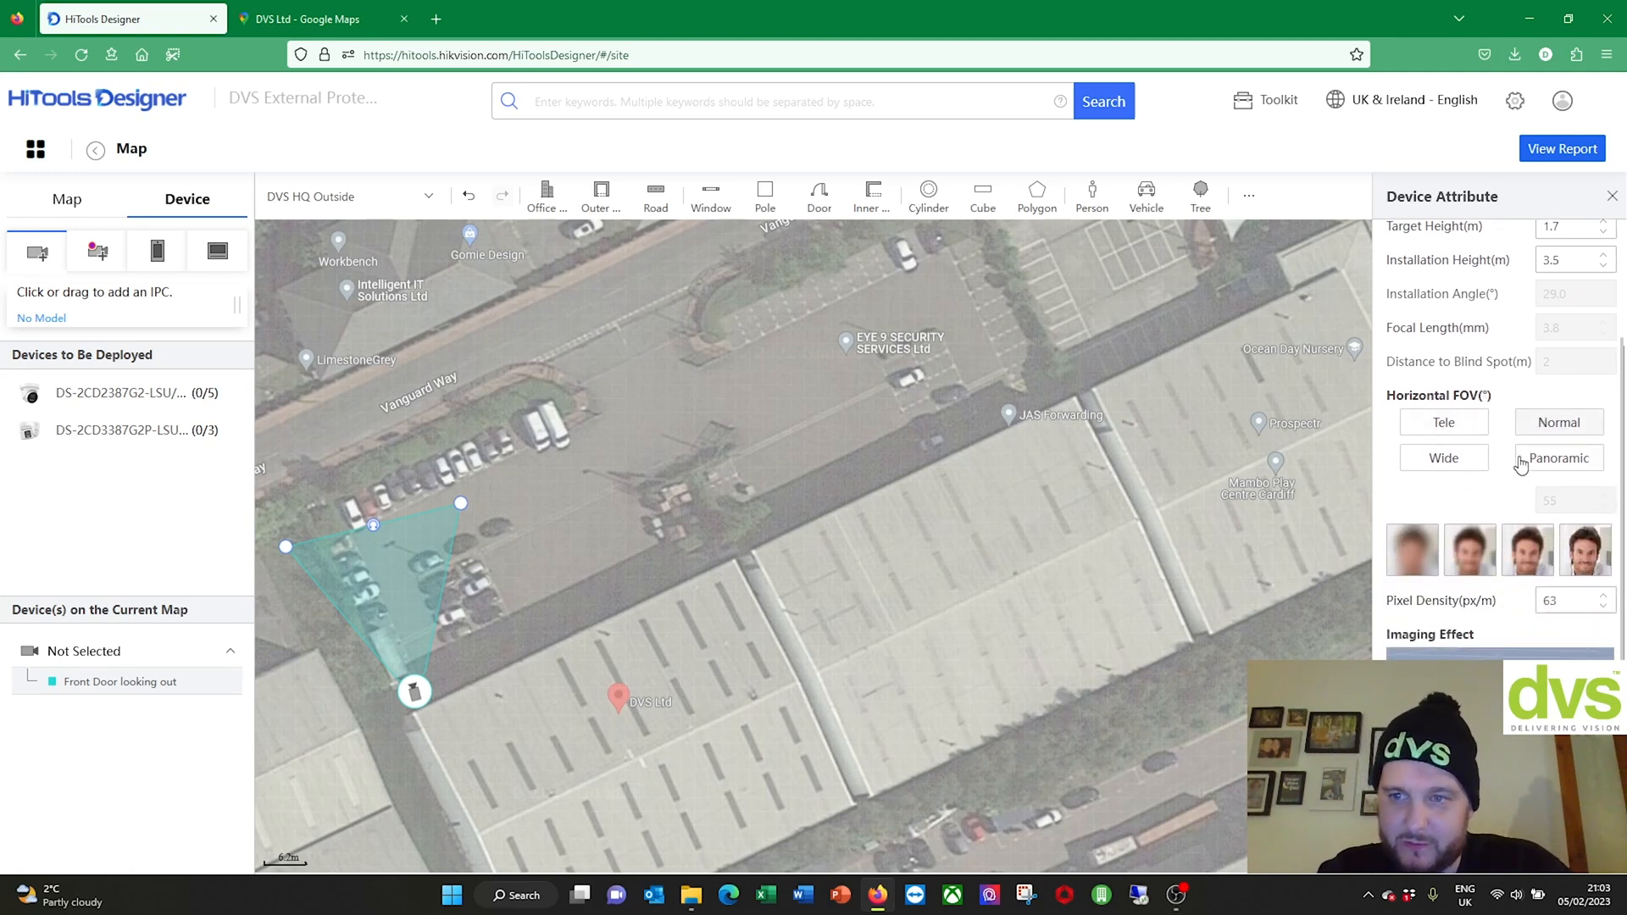
scroll(1489, 466, "down", 1)
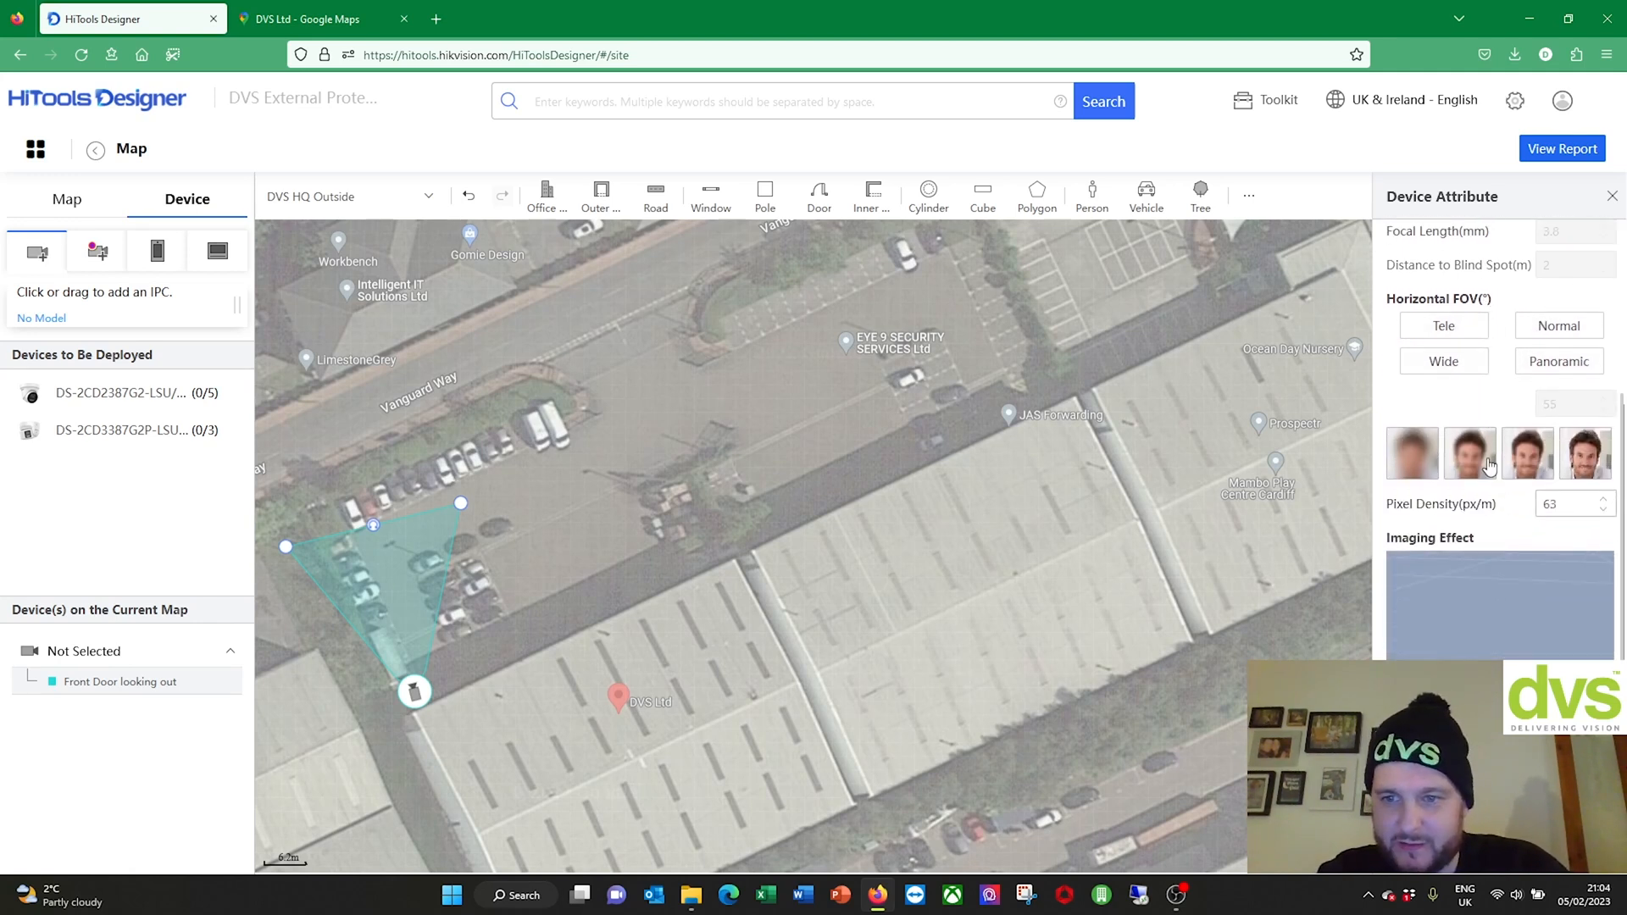
scroll(1503, 547, "down", 2)
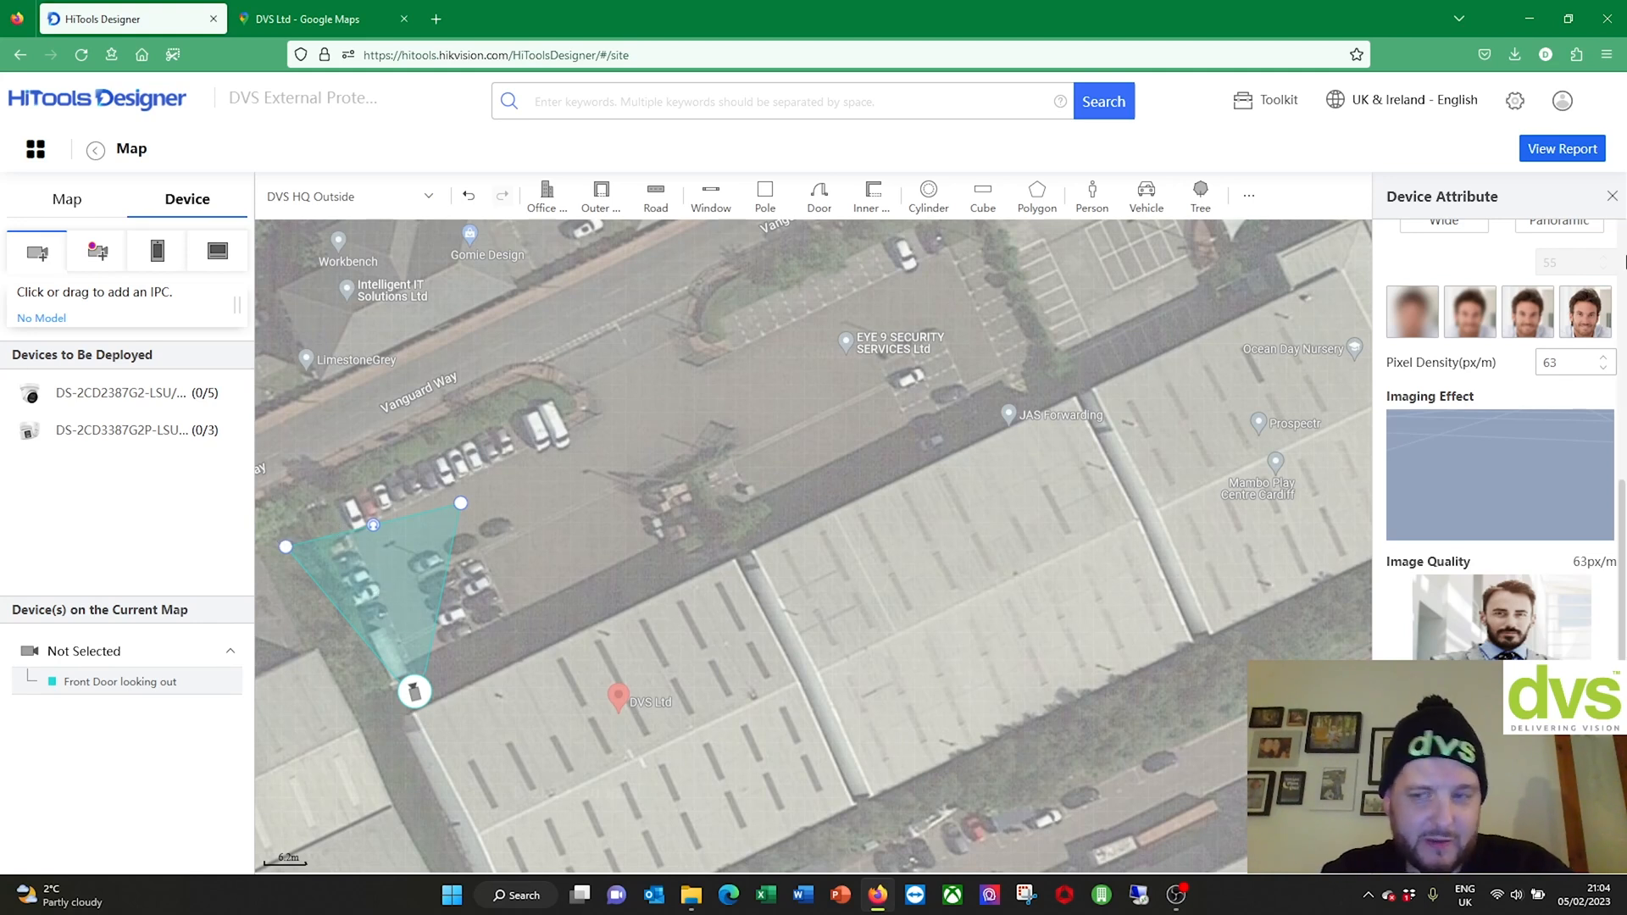
scroll(1519, 329, "up", 2)
scroll(1520, 330, "up", 4)
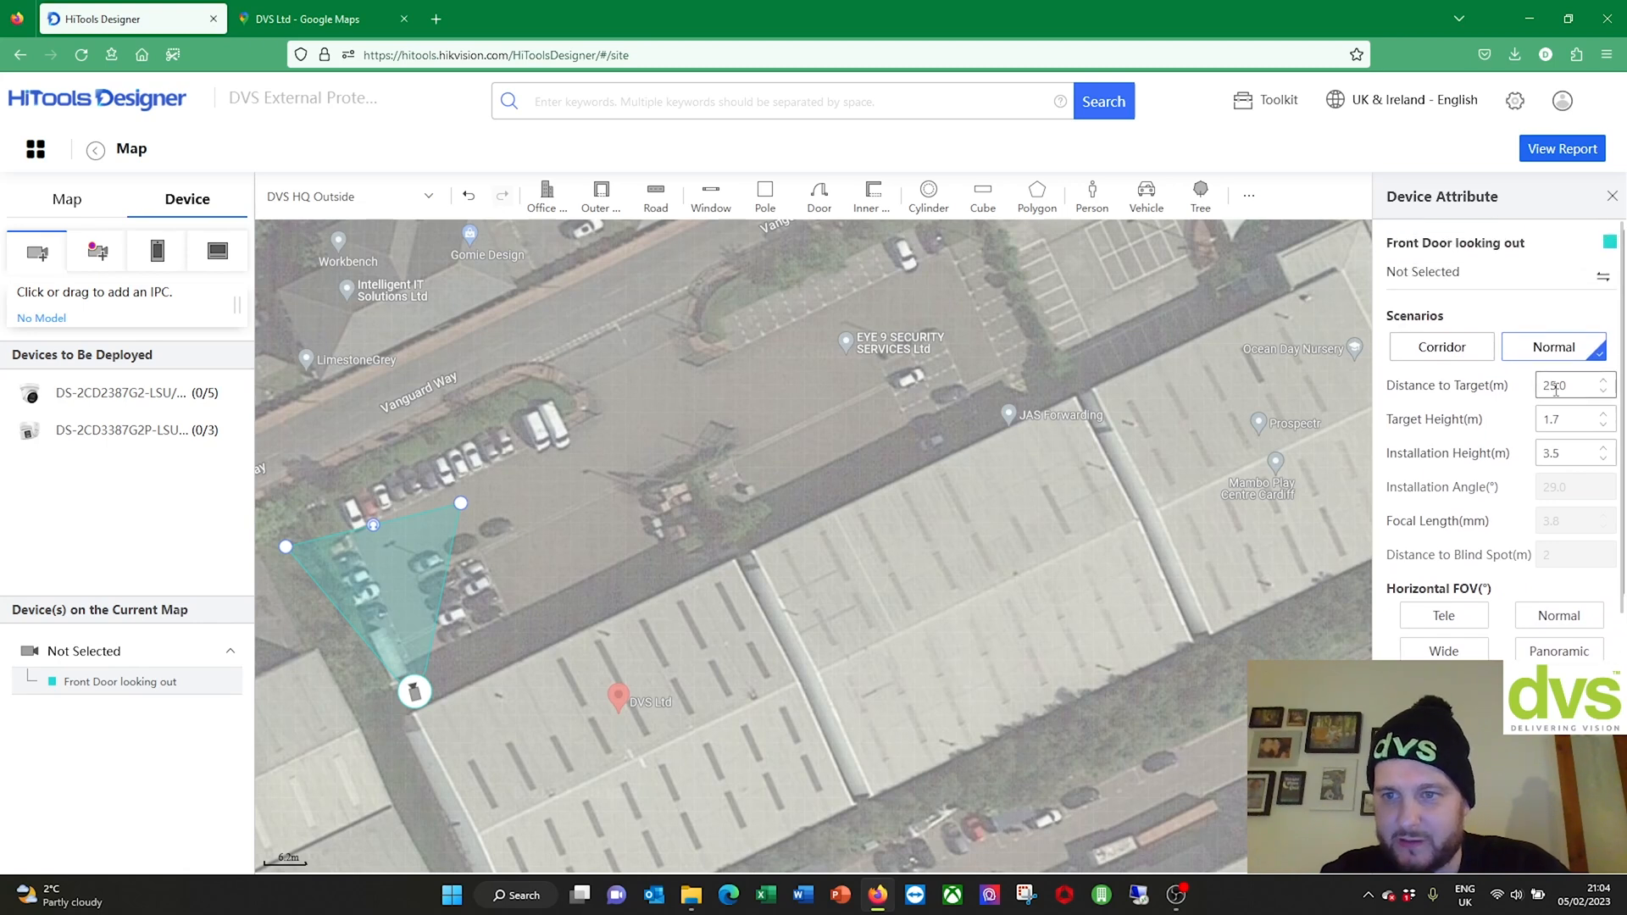
left_click(1562, 422)
left_click(1577, 461)
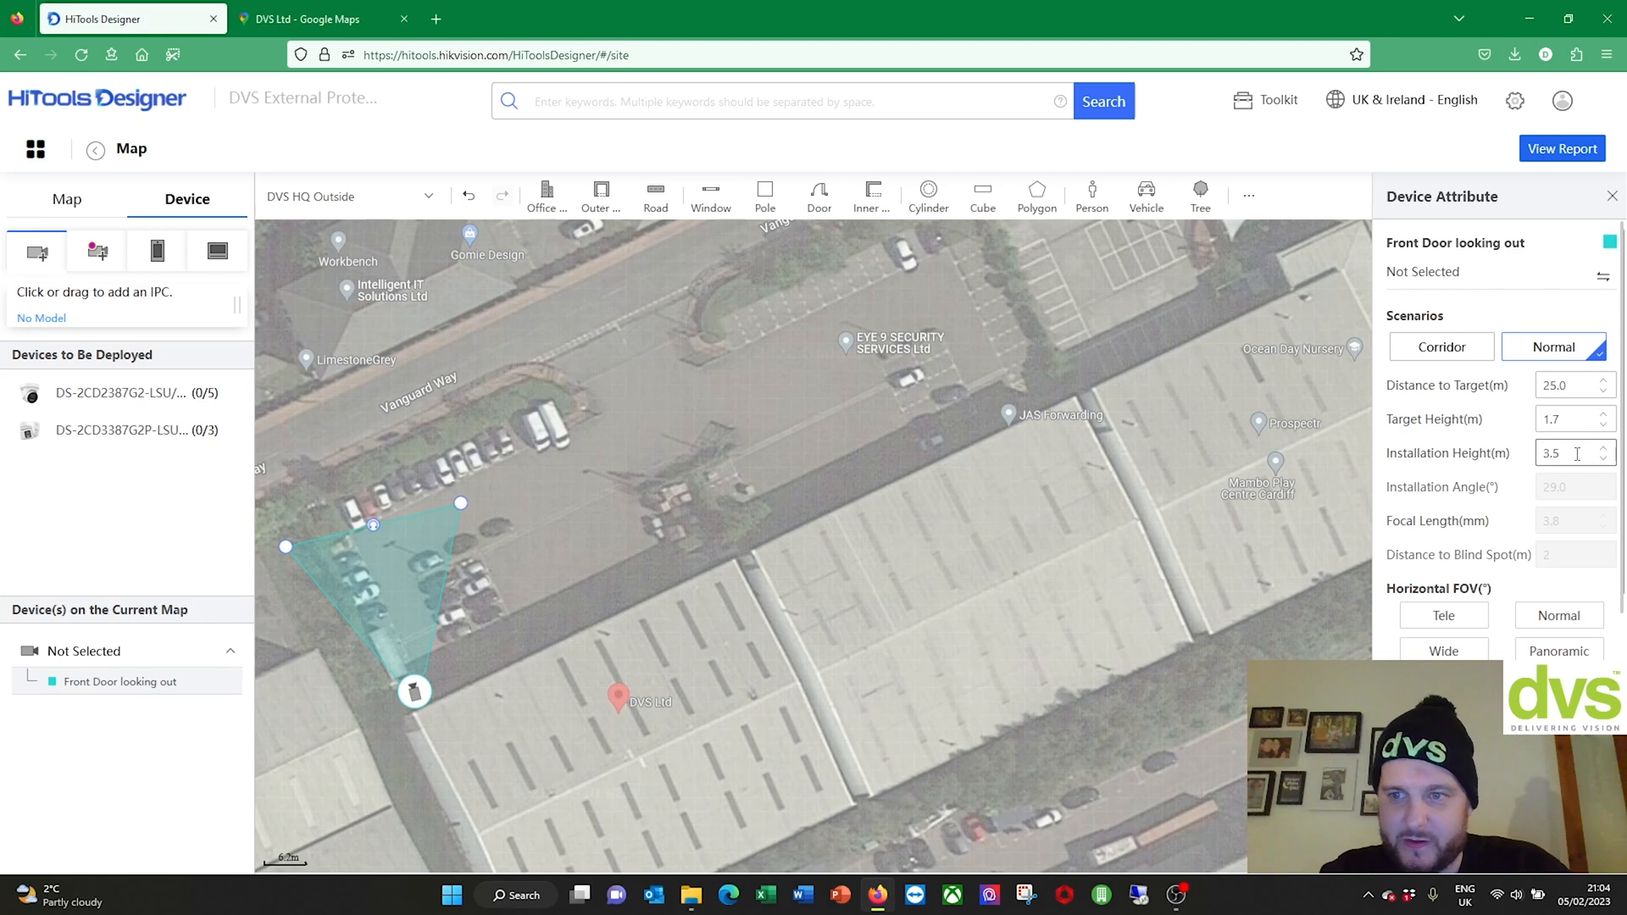
left_click(1497, 294)
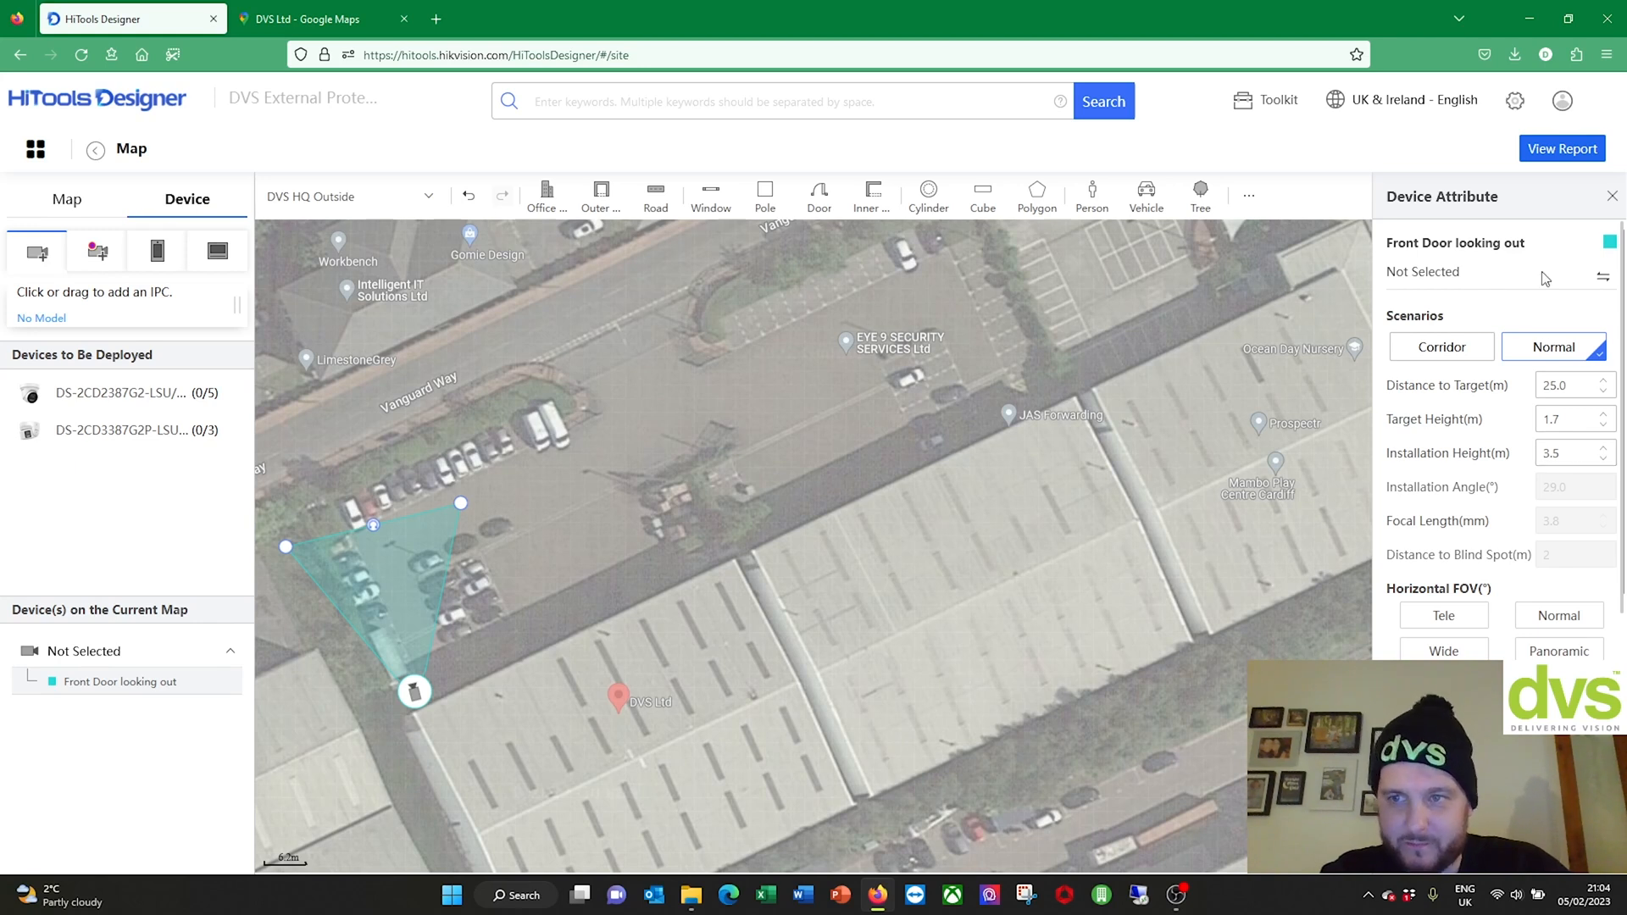
Step: Make the Front Door looking out coverage red, view alternative models, then go back to the map
left_click(1611, 243)
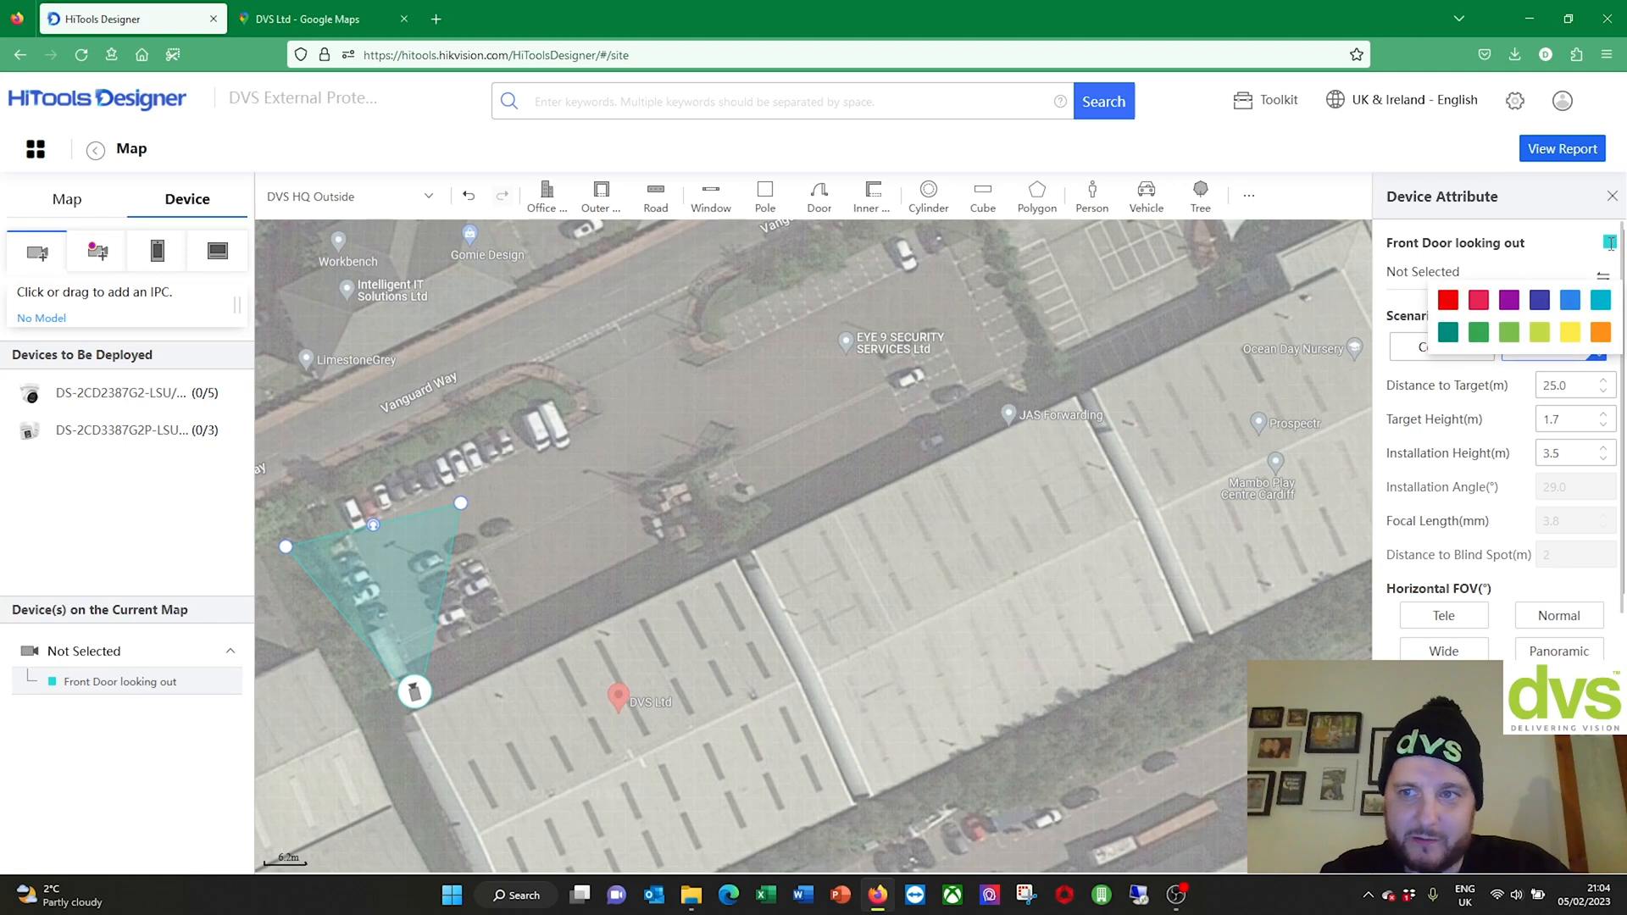
left_click(1479, 300)
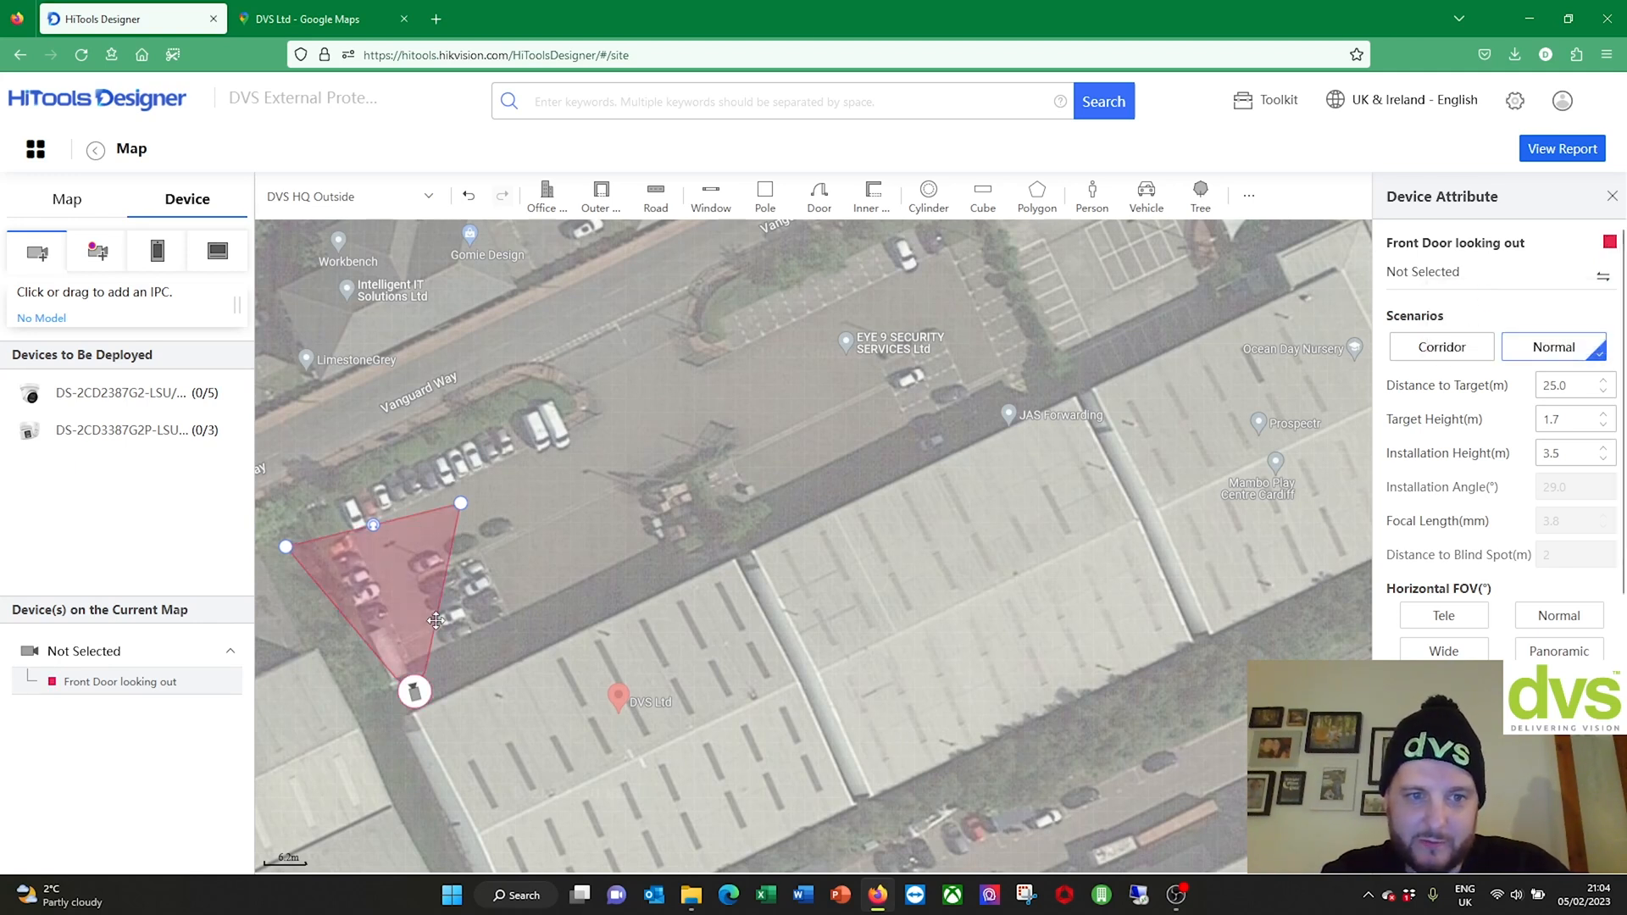
left_click(1601, 280)
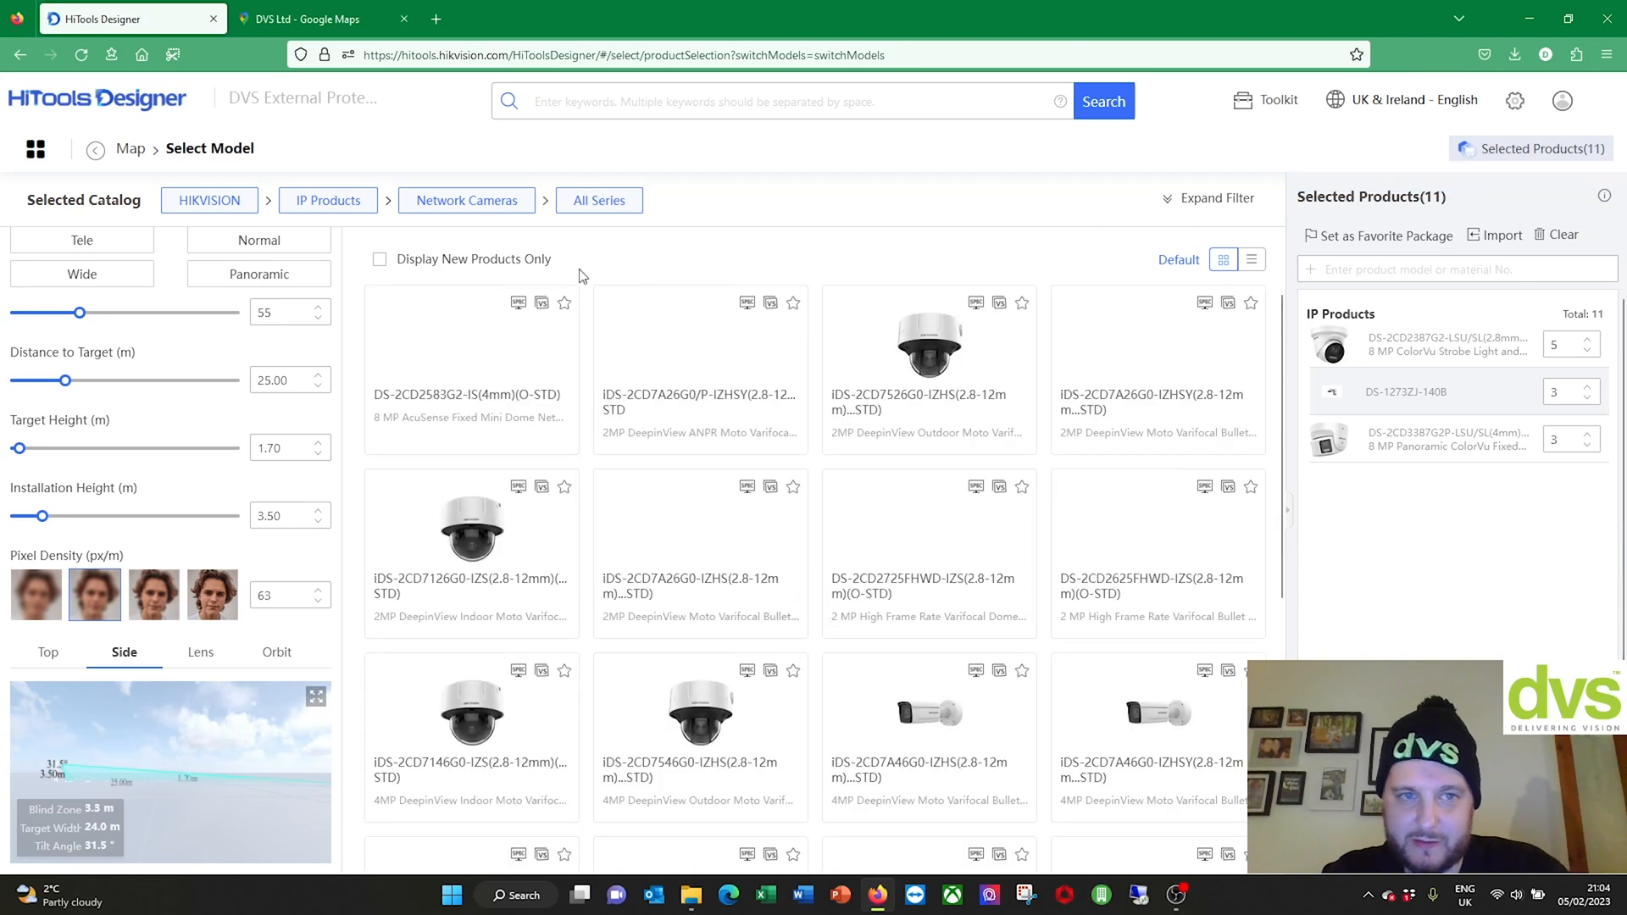
left_click(131, 149)
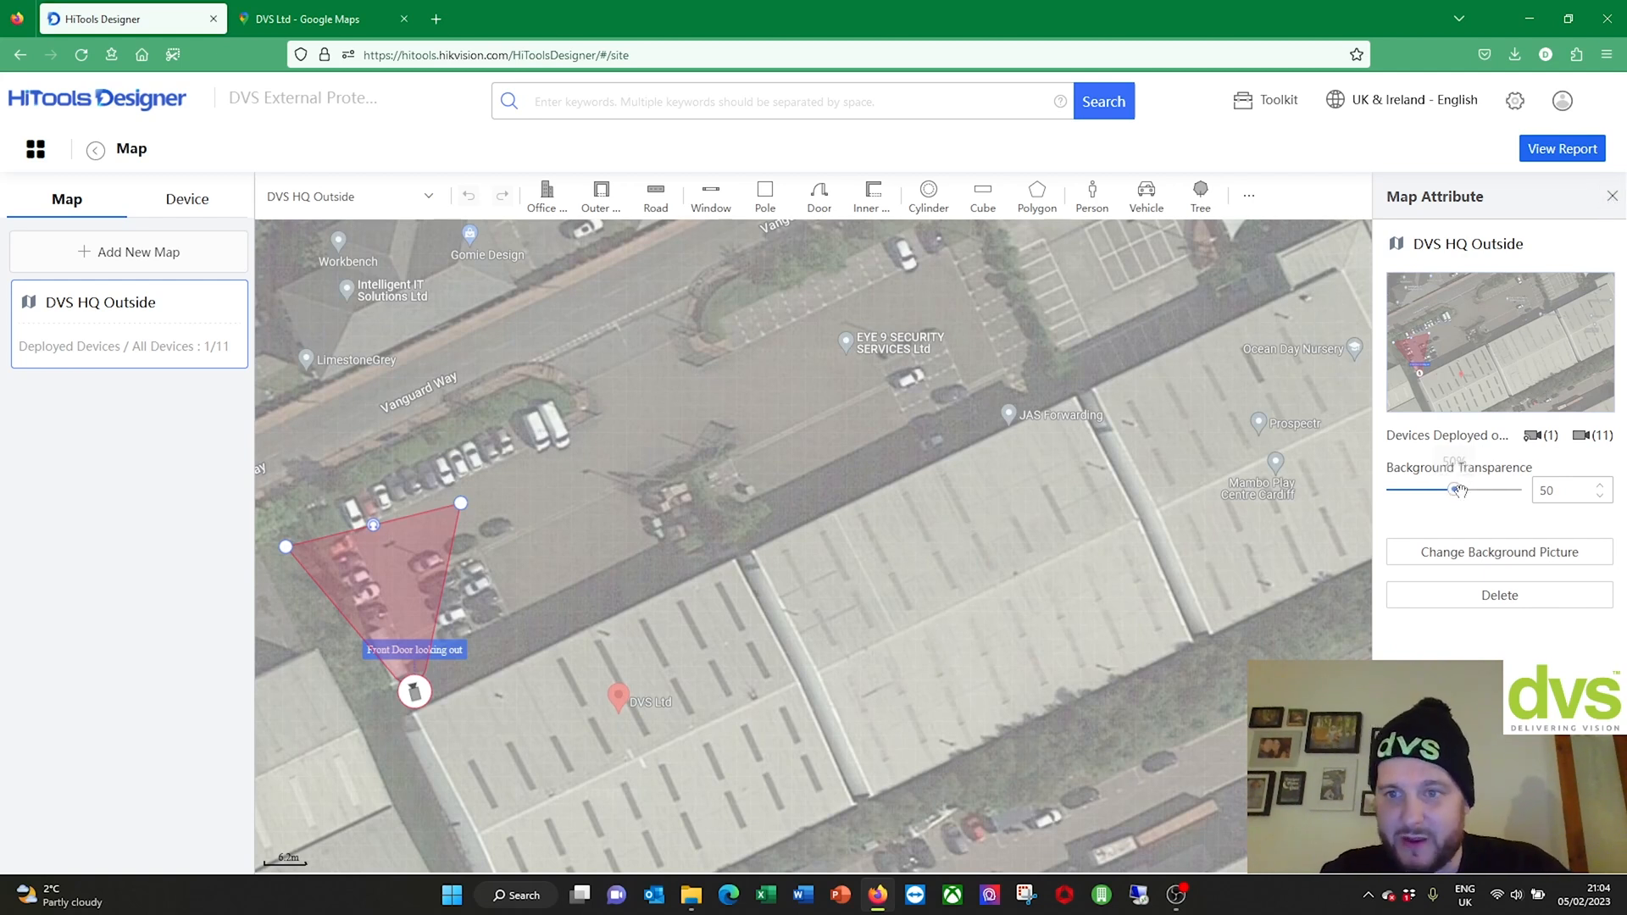
Step: Set map background transparency to 68 and switch the device panel to thermal camera search
mouse_move(1464, 487)
left_mouse_down()
mouse_move(1499, 492)
mouse_move(1437, 493)
mouse_move(1485, 493)
left_mouse_up()
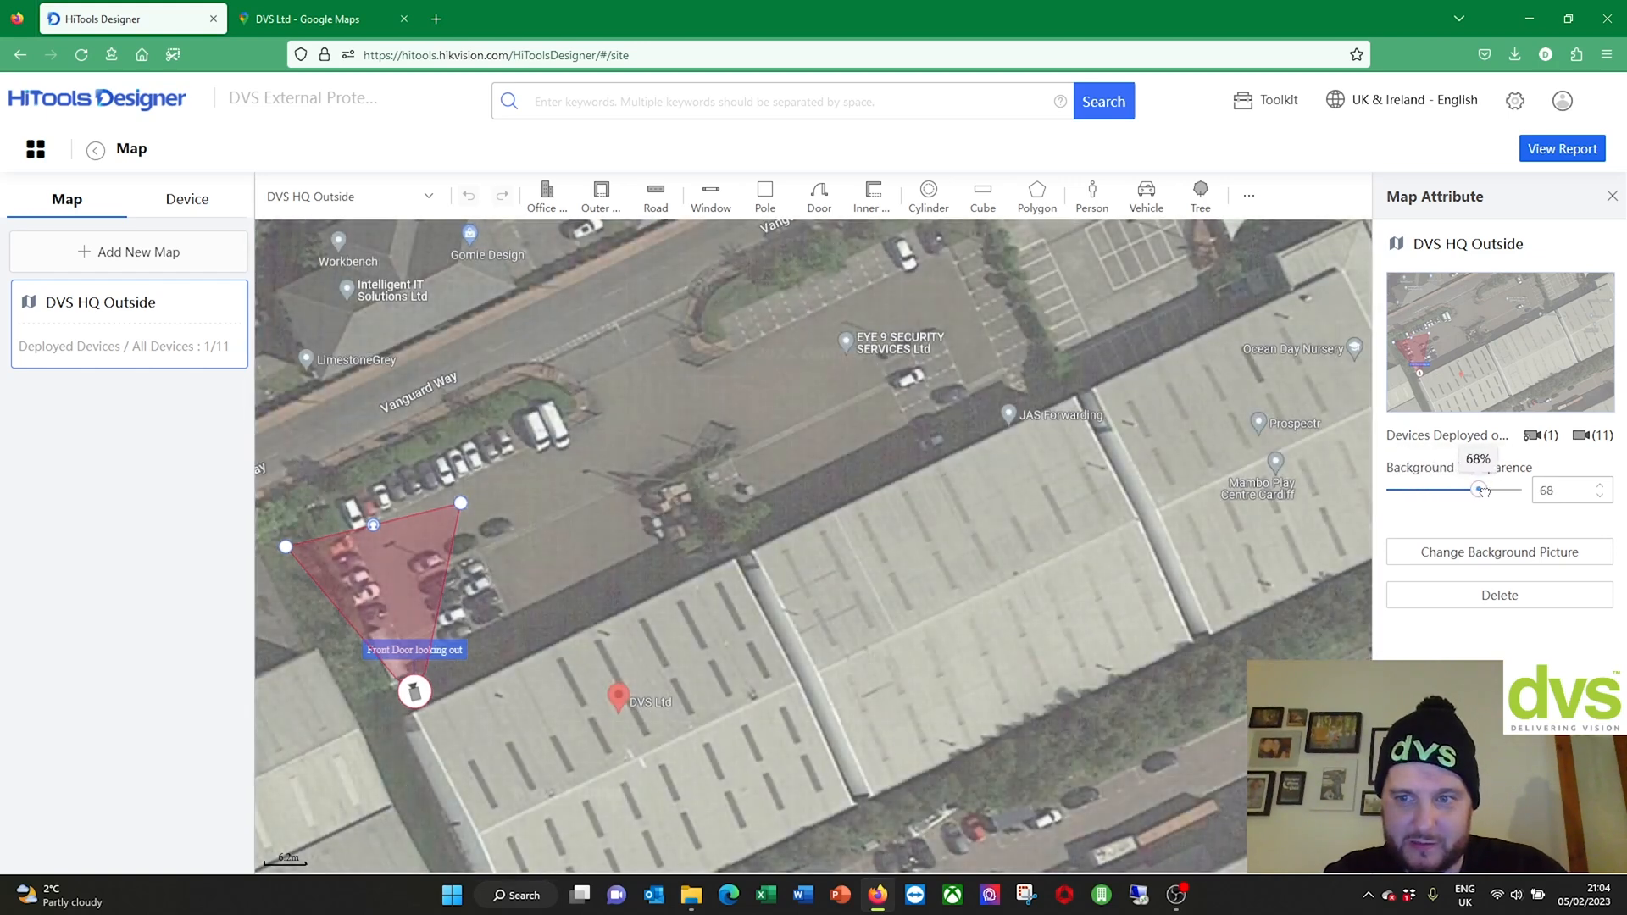
left_click(1612, 196)
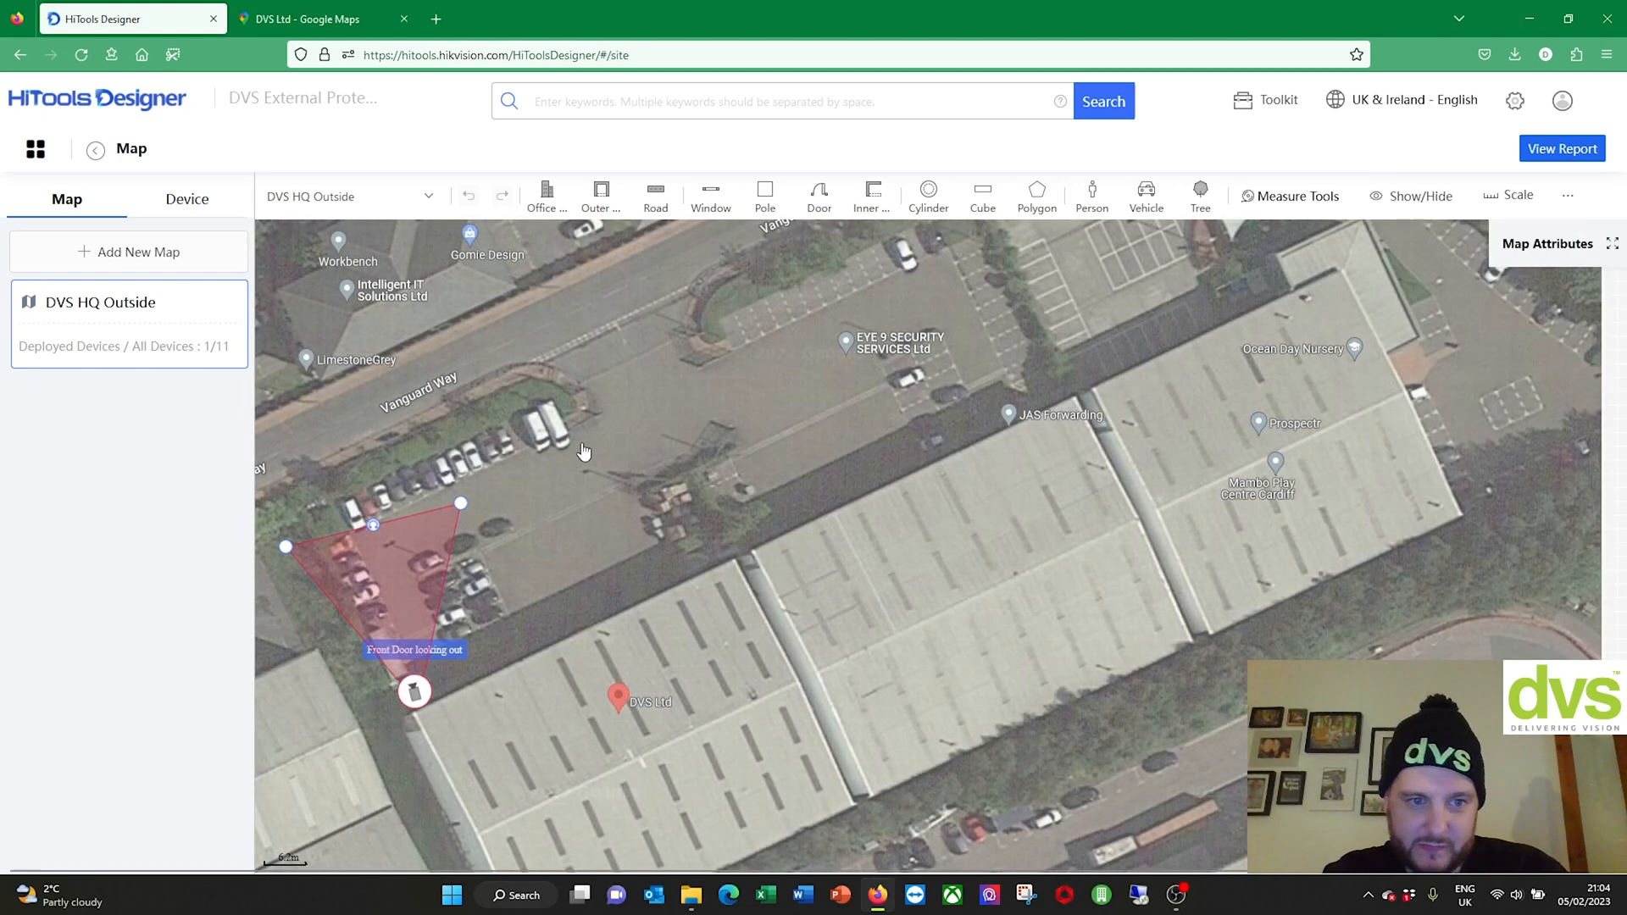
left_click(188, 200)
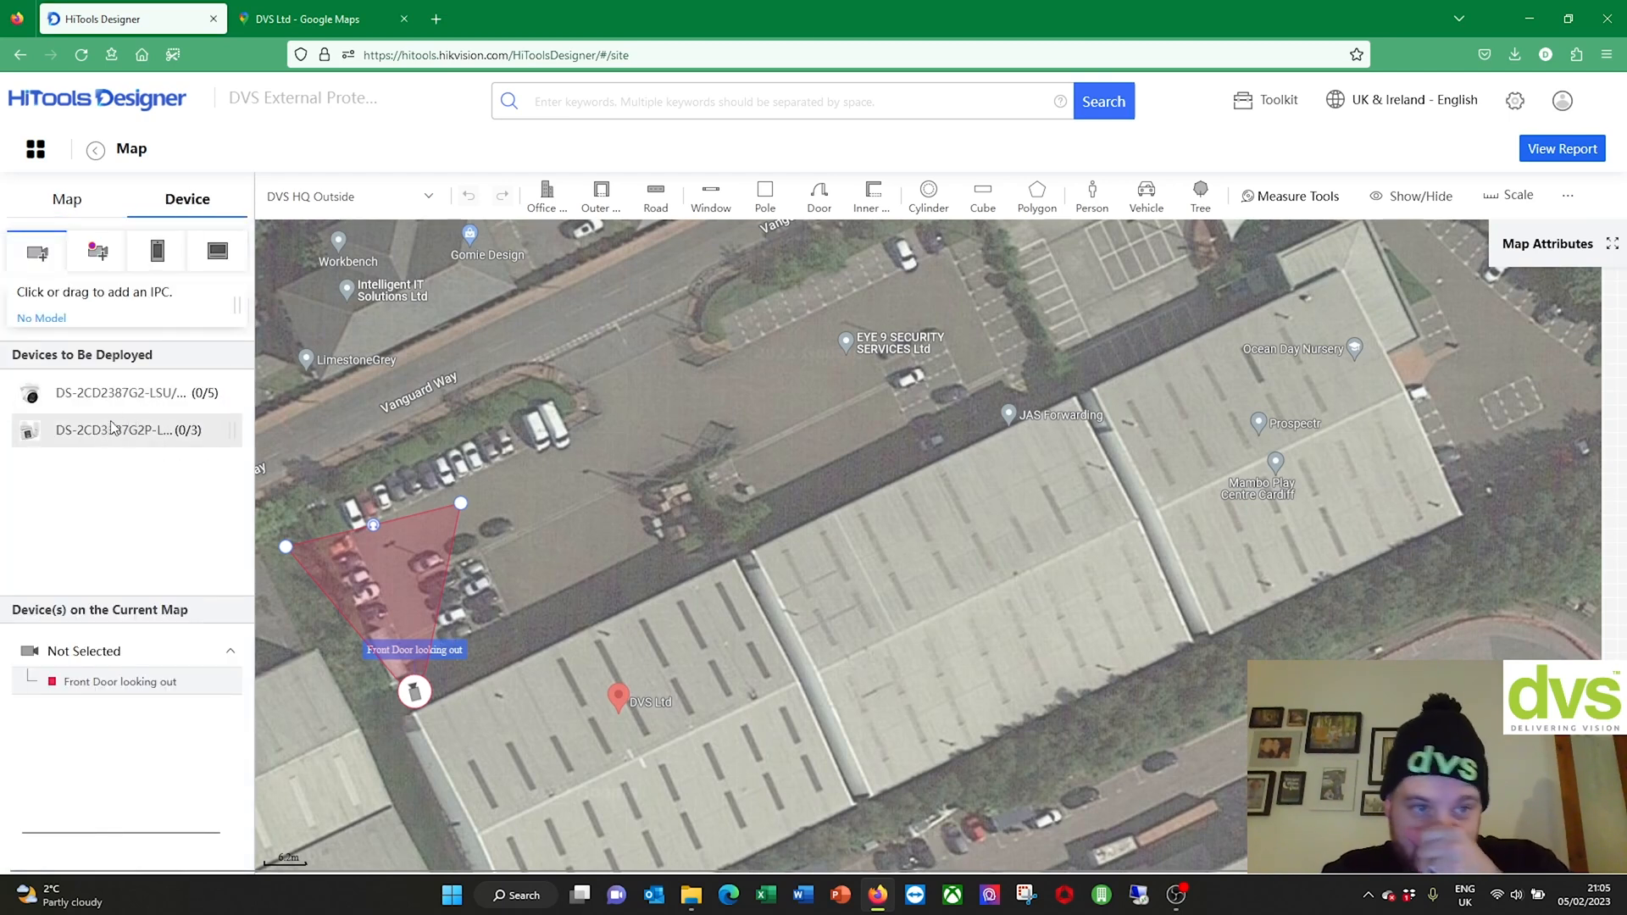
left_click(99, 257)
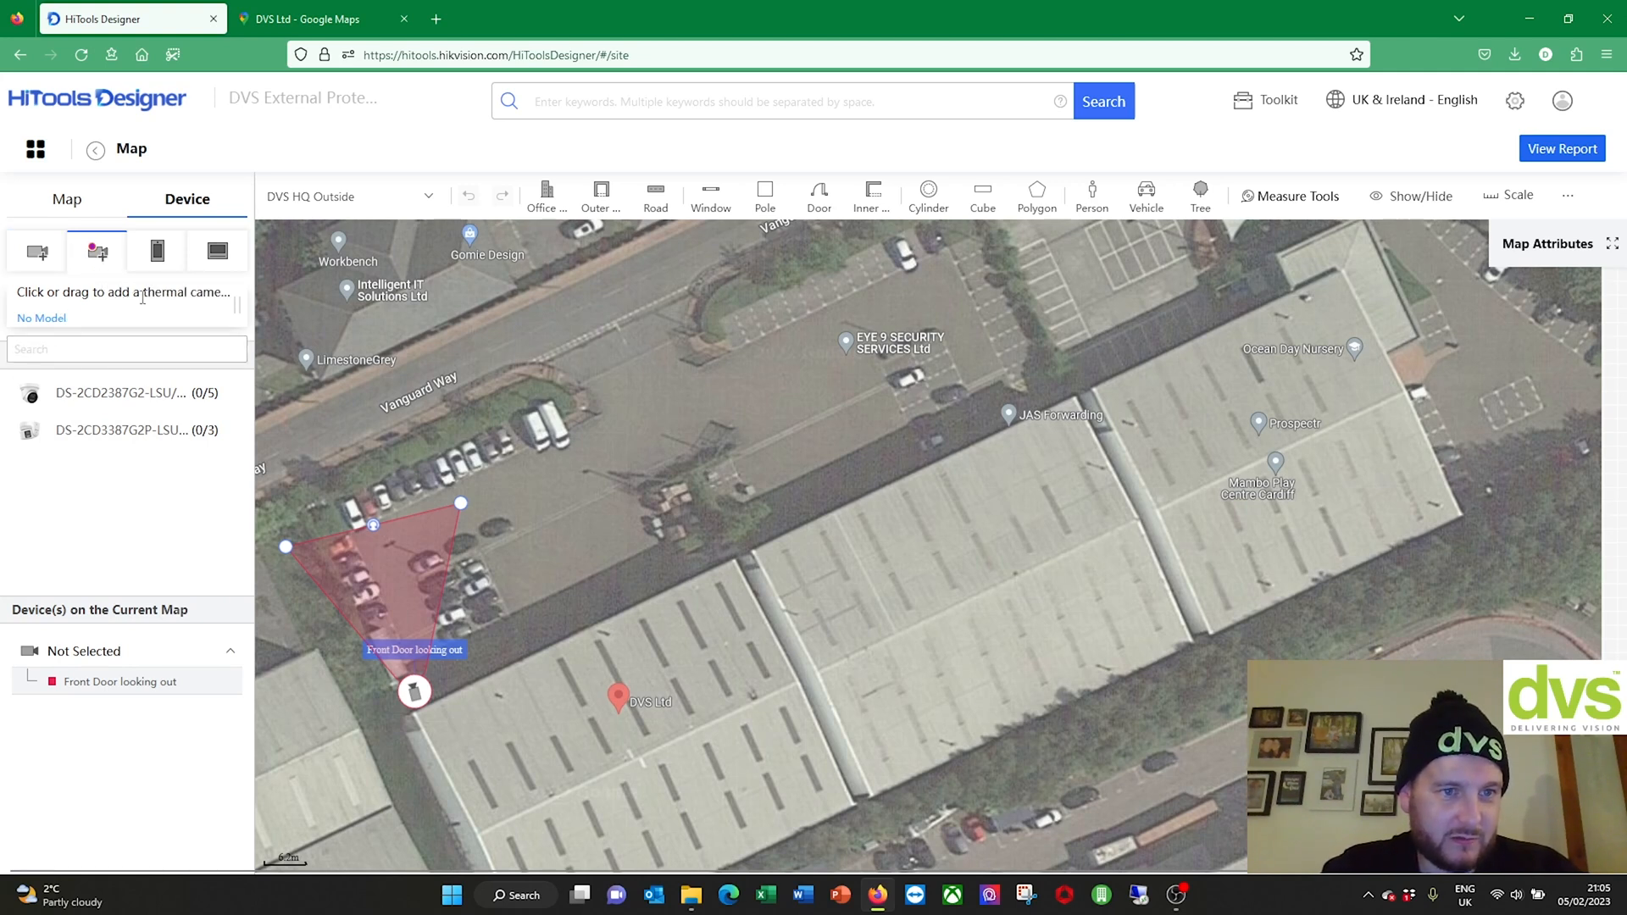
left_click(87, 348)
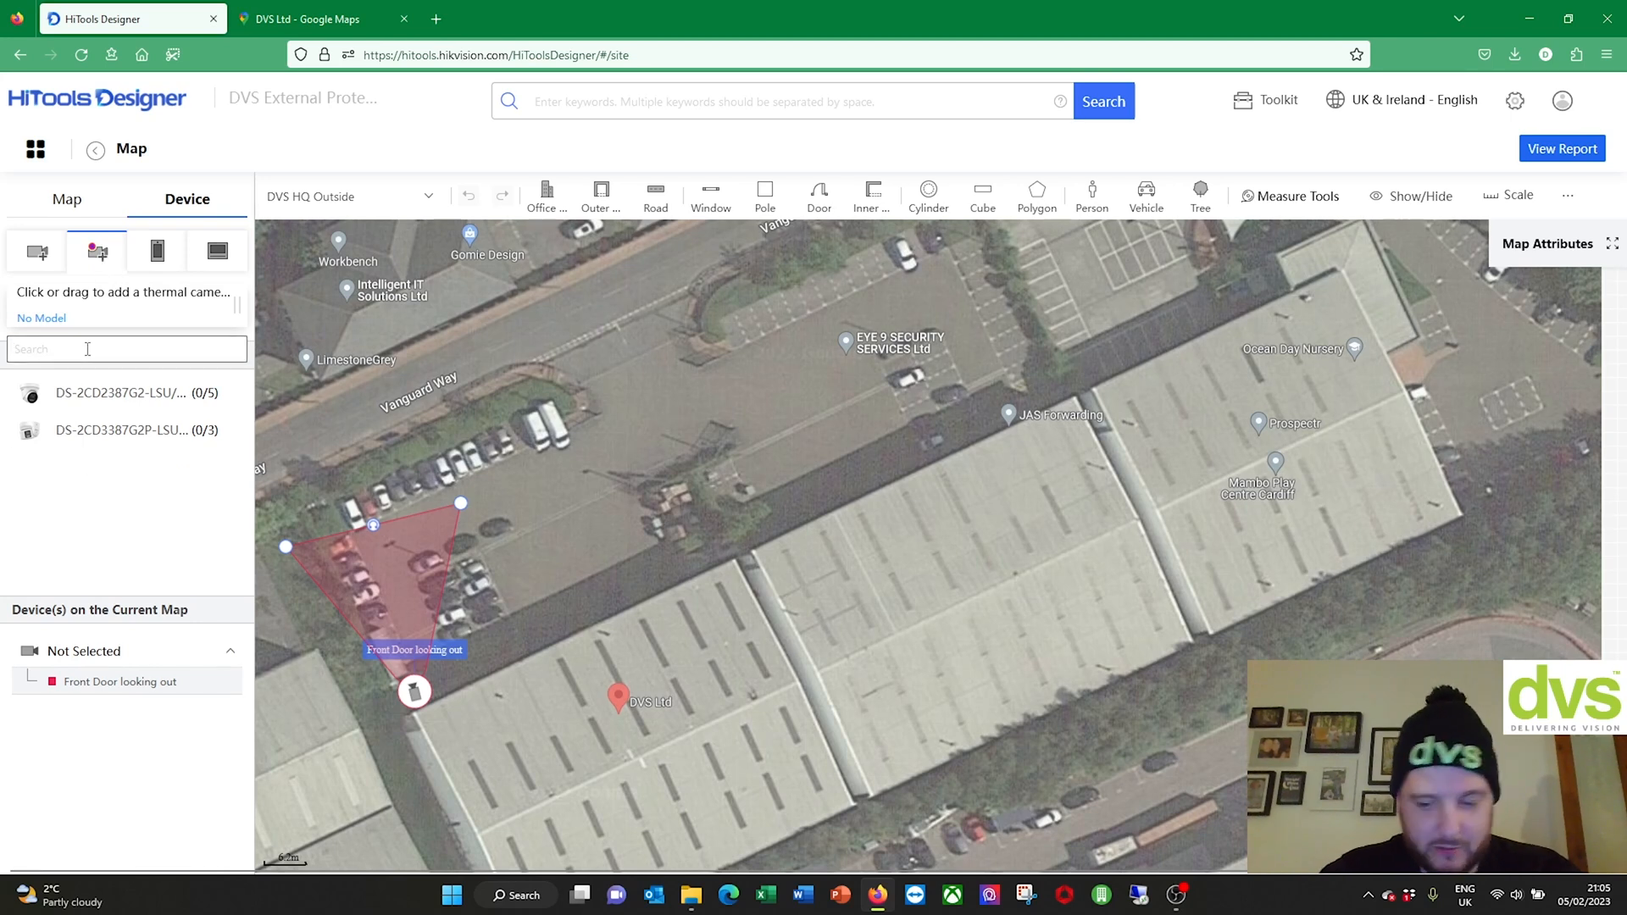
Step: Find and pick the DS-2TD2167-7/PI thermal model, placing it at the warehouse edge by the road
type("ds-td")
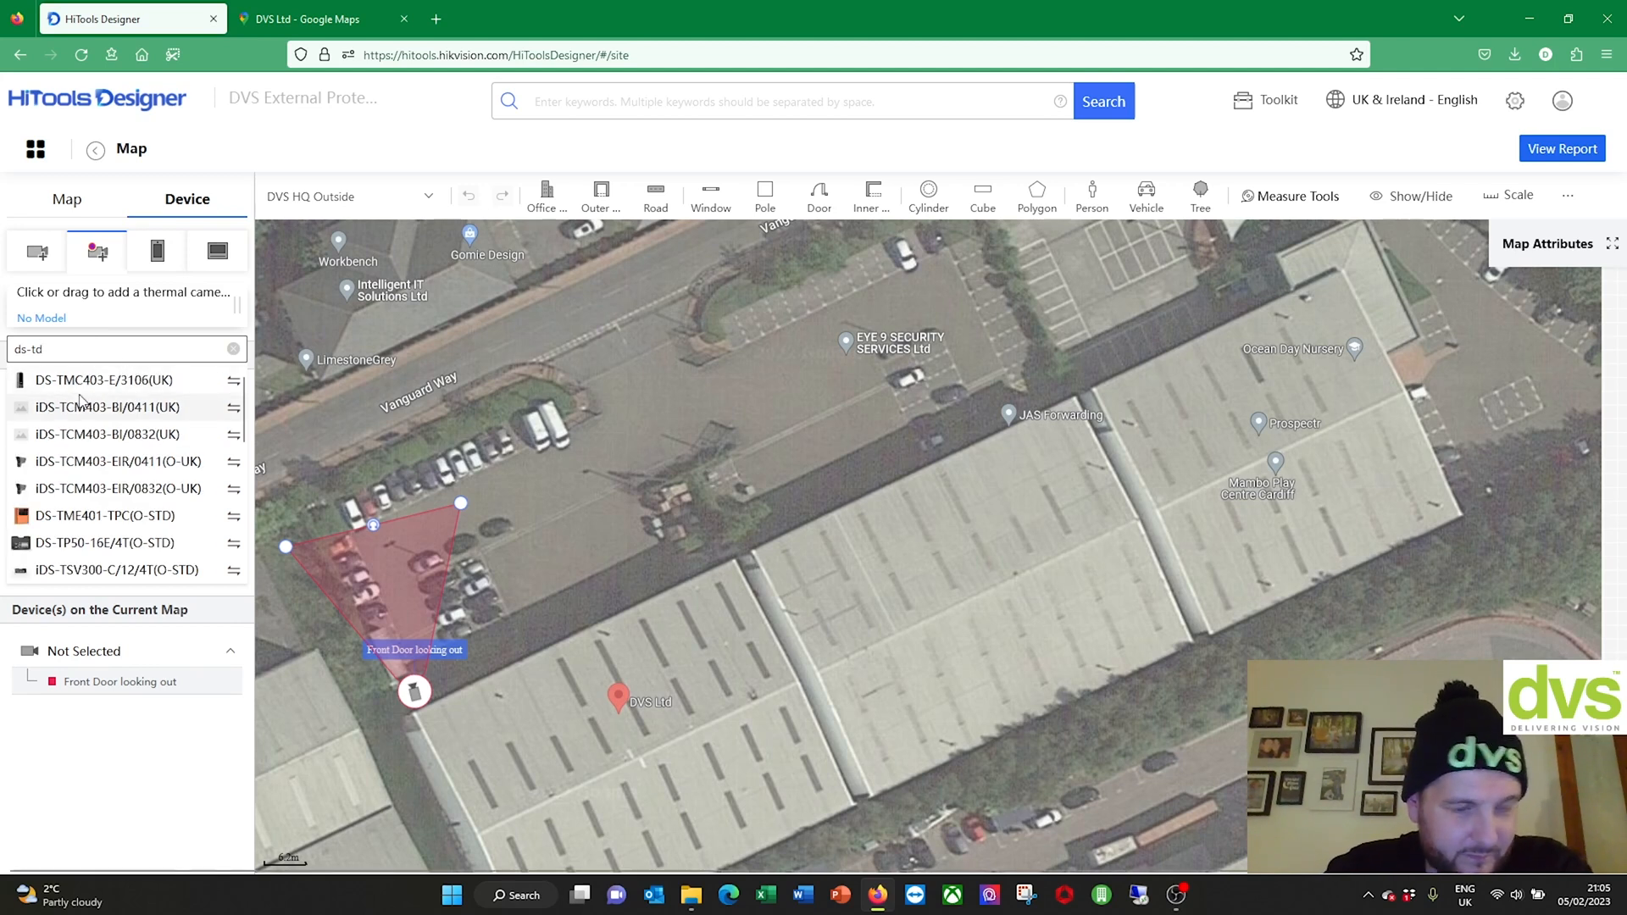
key("BackSpace")
key("BackSpace")
type("2td")
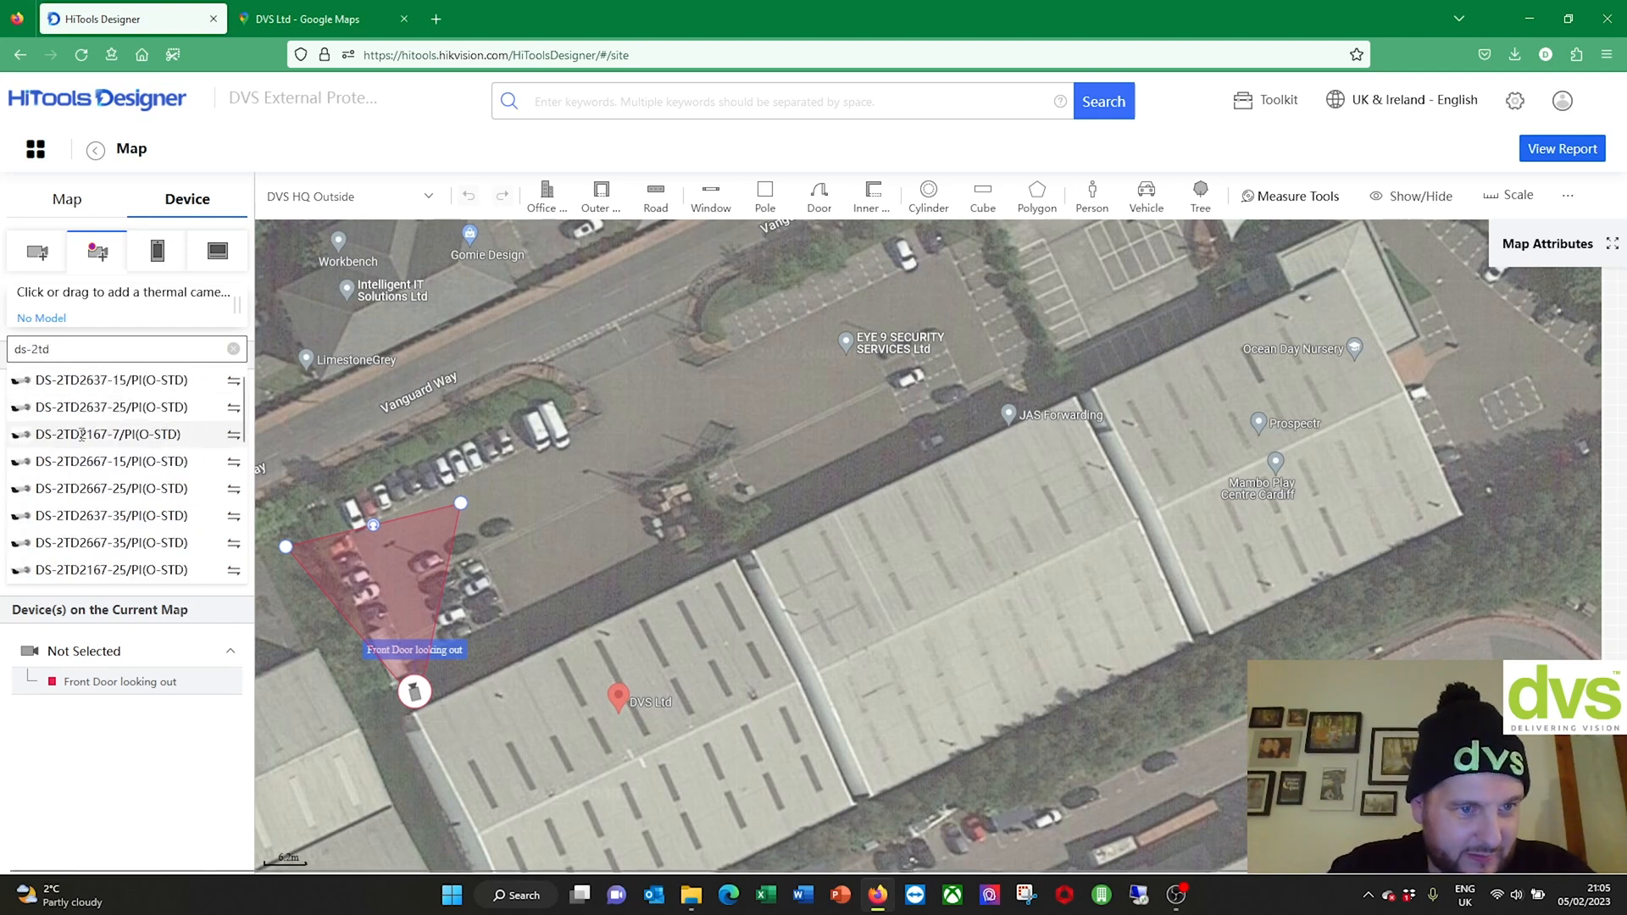
left_click(233, 436)
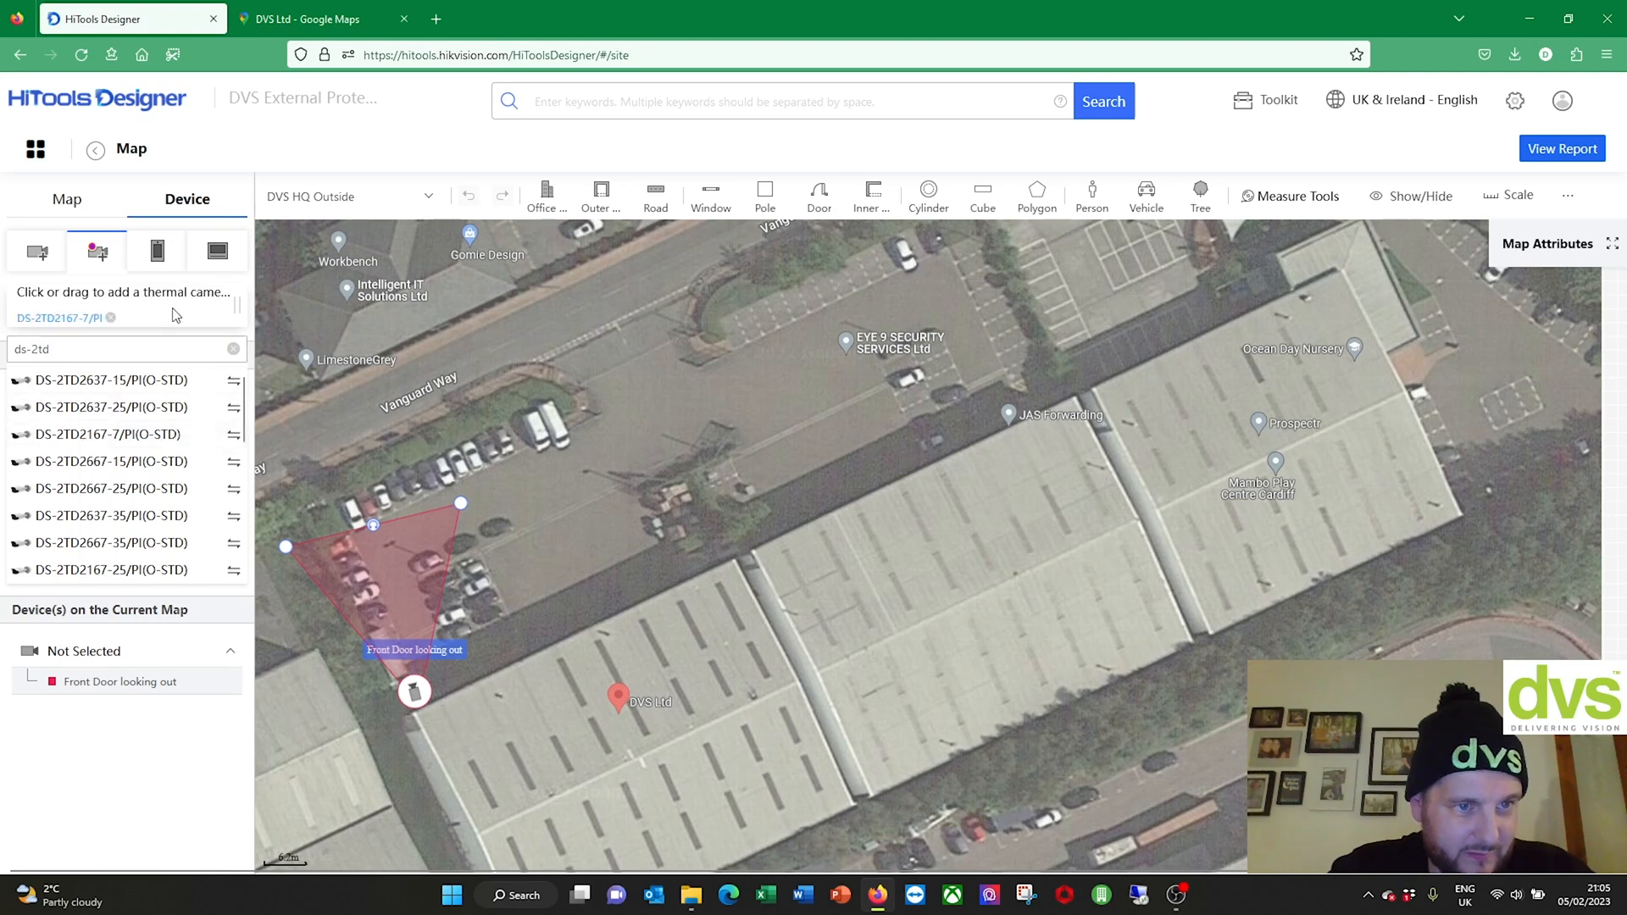
left_click(228, 327)
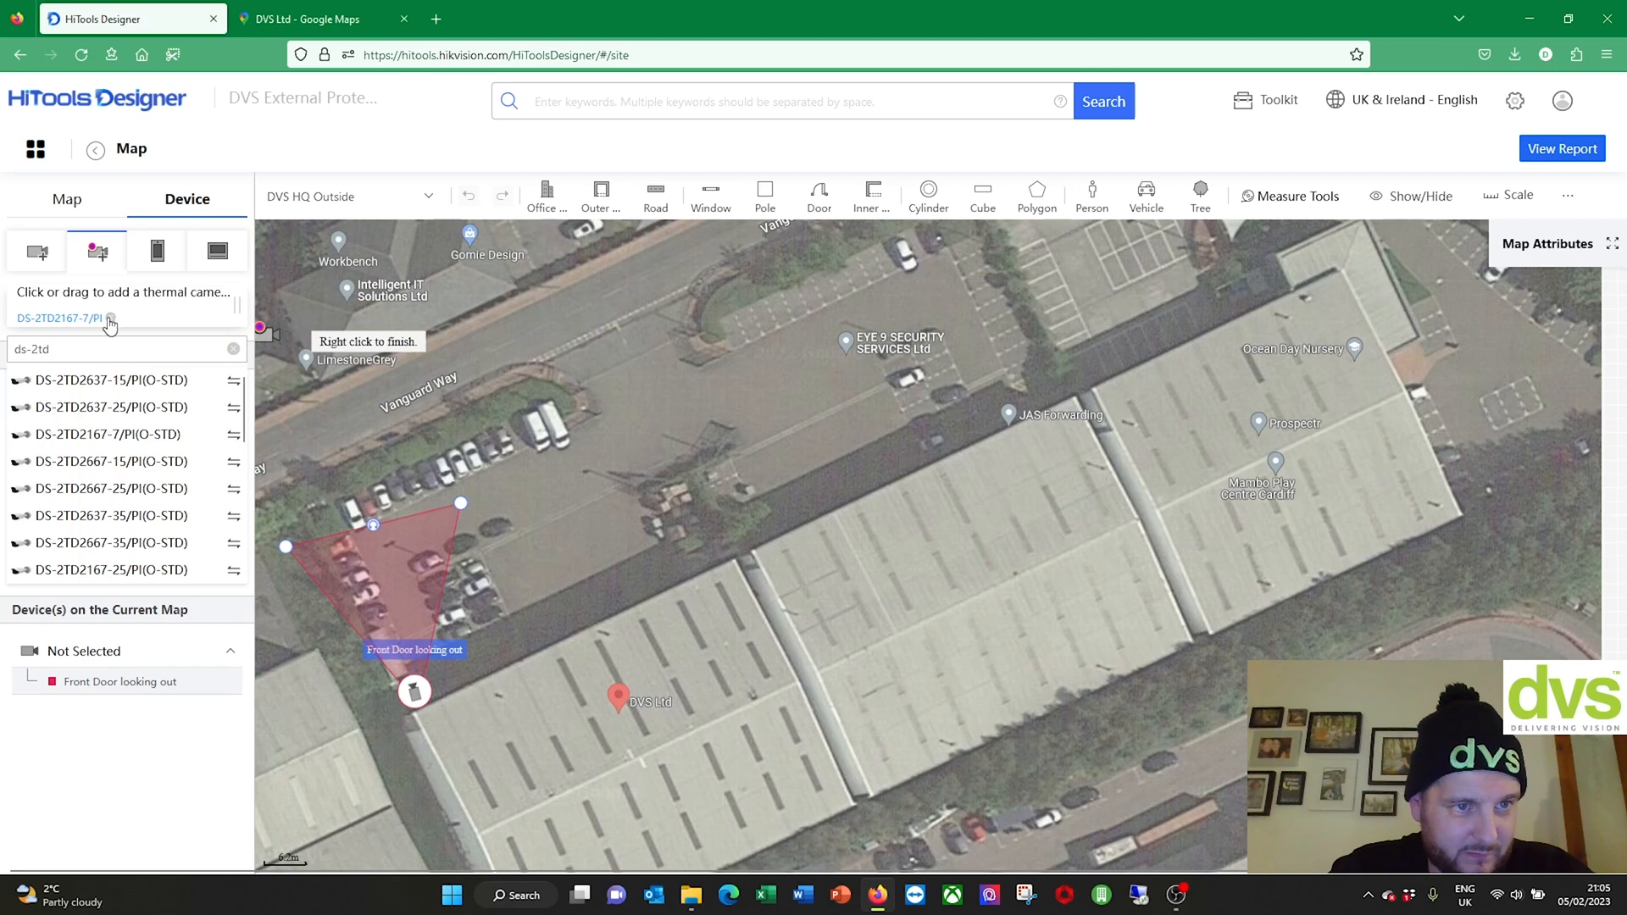
left_click(693, 570)
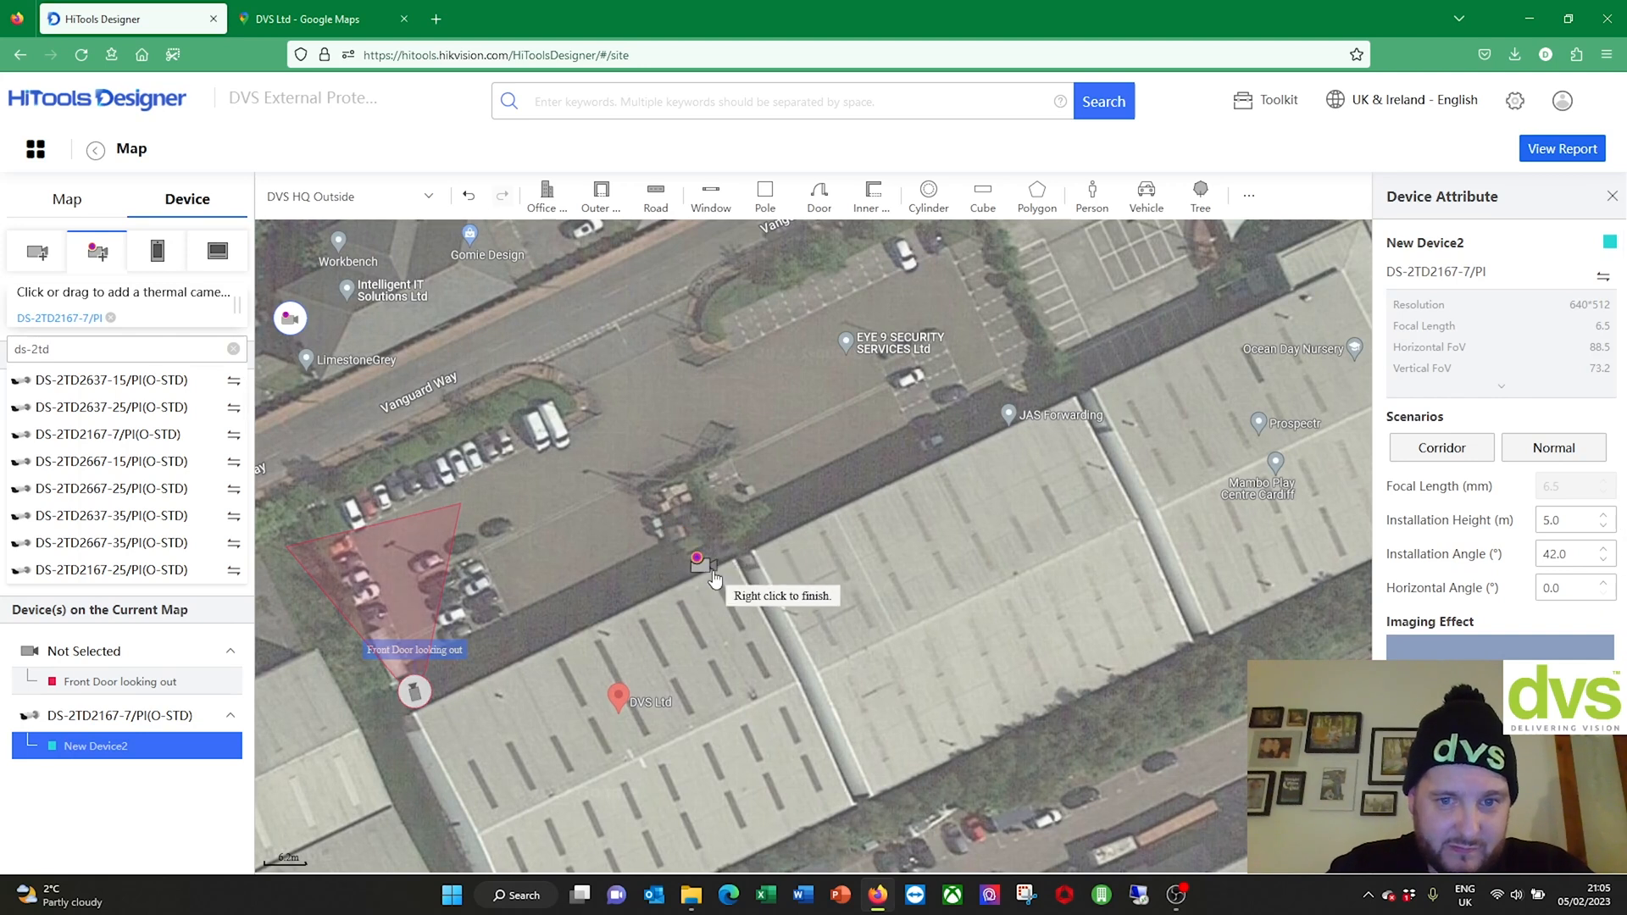
Step: Rotate New Device2's thermal cone to 208.0° toward the car park and Vanguard Way
right_click(711, 574)
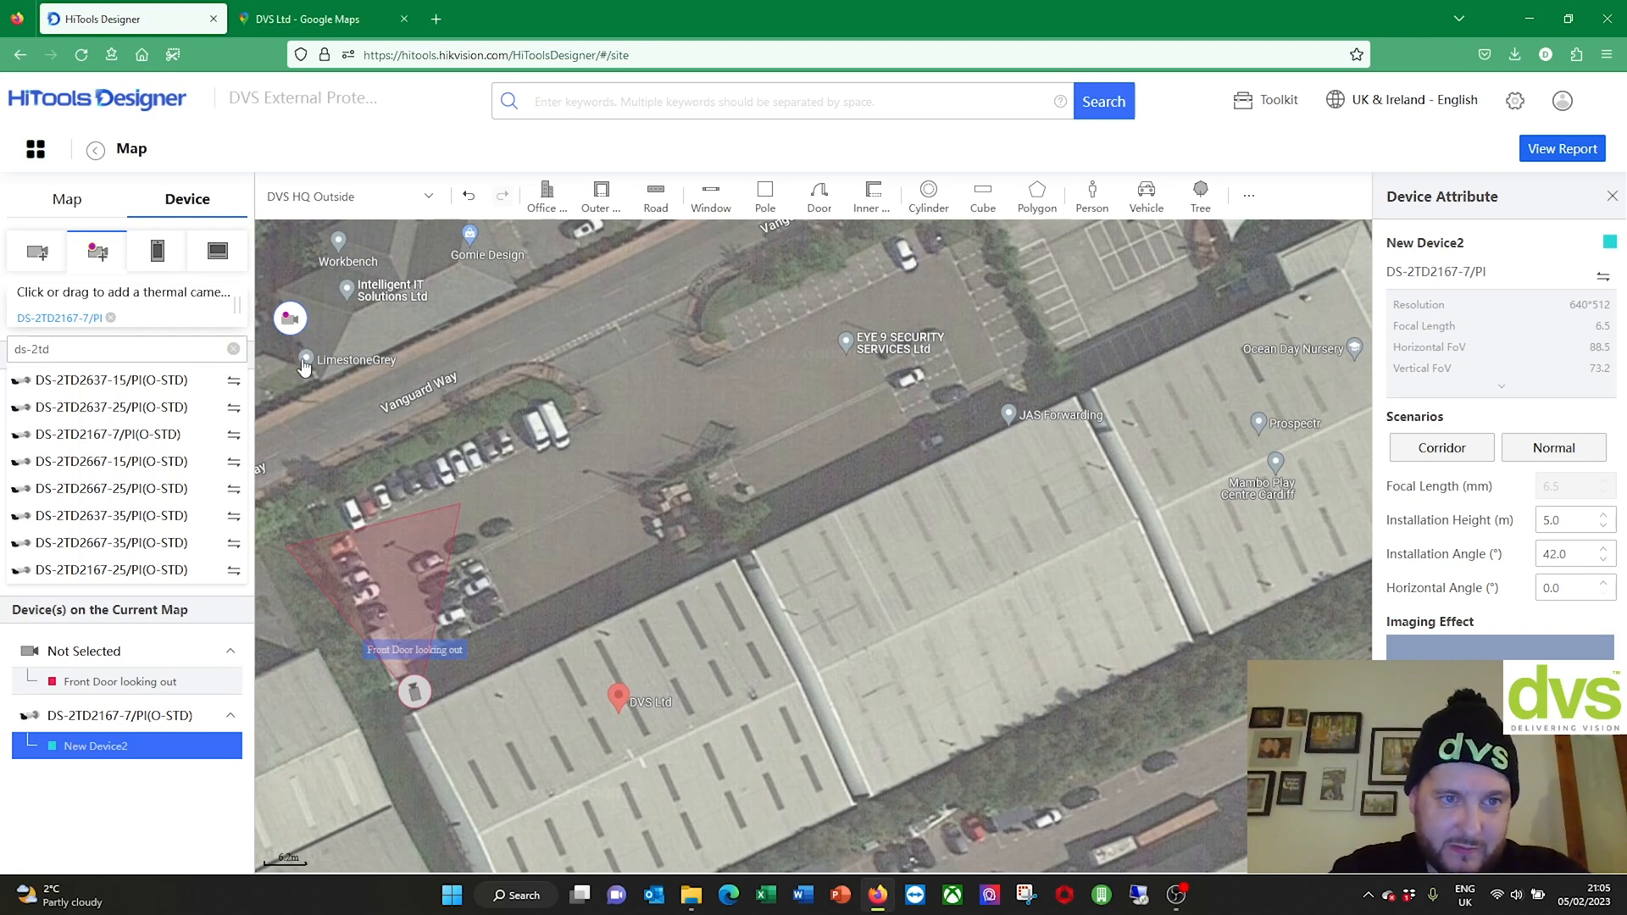
left_click_drag(290, 318, 390, 376)
left_click_drag(639, 544, 689, 553)
left_click_drag(297, 316, 678, 576)
left_click_drag(1099, 573, 421, 428)
left_click_drag(679, 577, 729, 557)
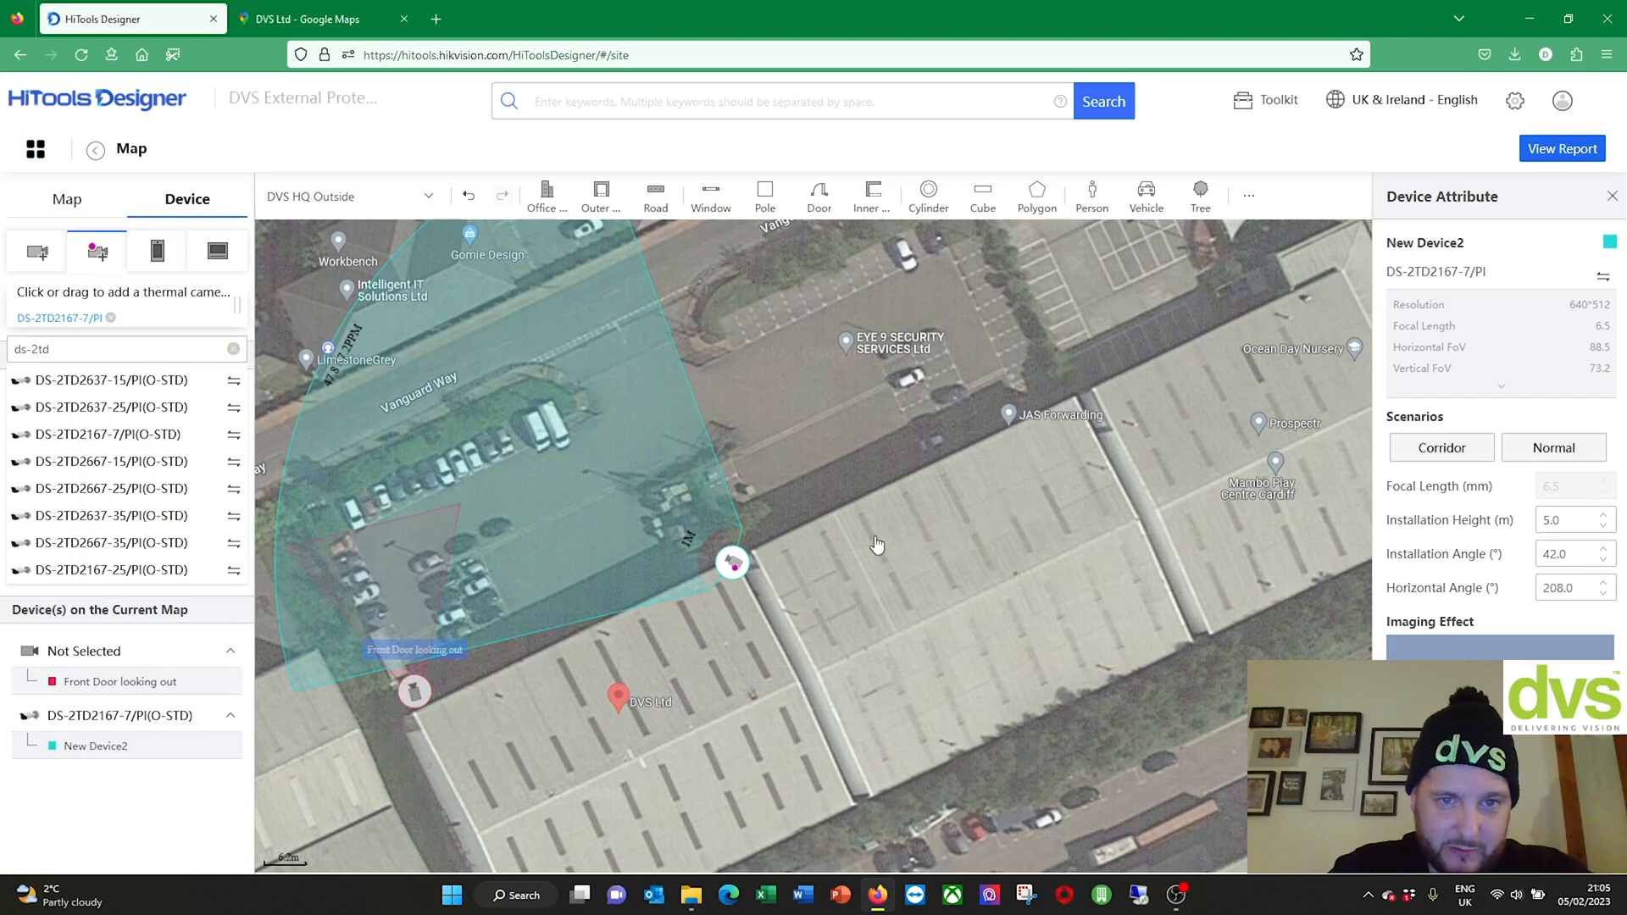
scroll(878, 543, "down", 2)
mouse_move(894, 461)
left_mouse_down()
mouse_move(896, 508)
mouse_move(912, 471)
left_mouse_up()
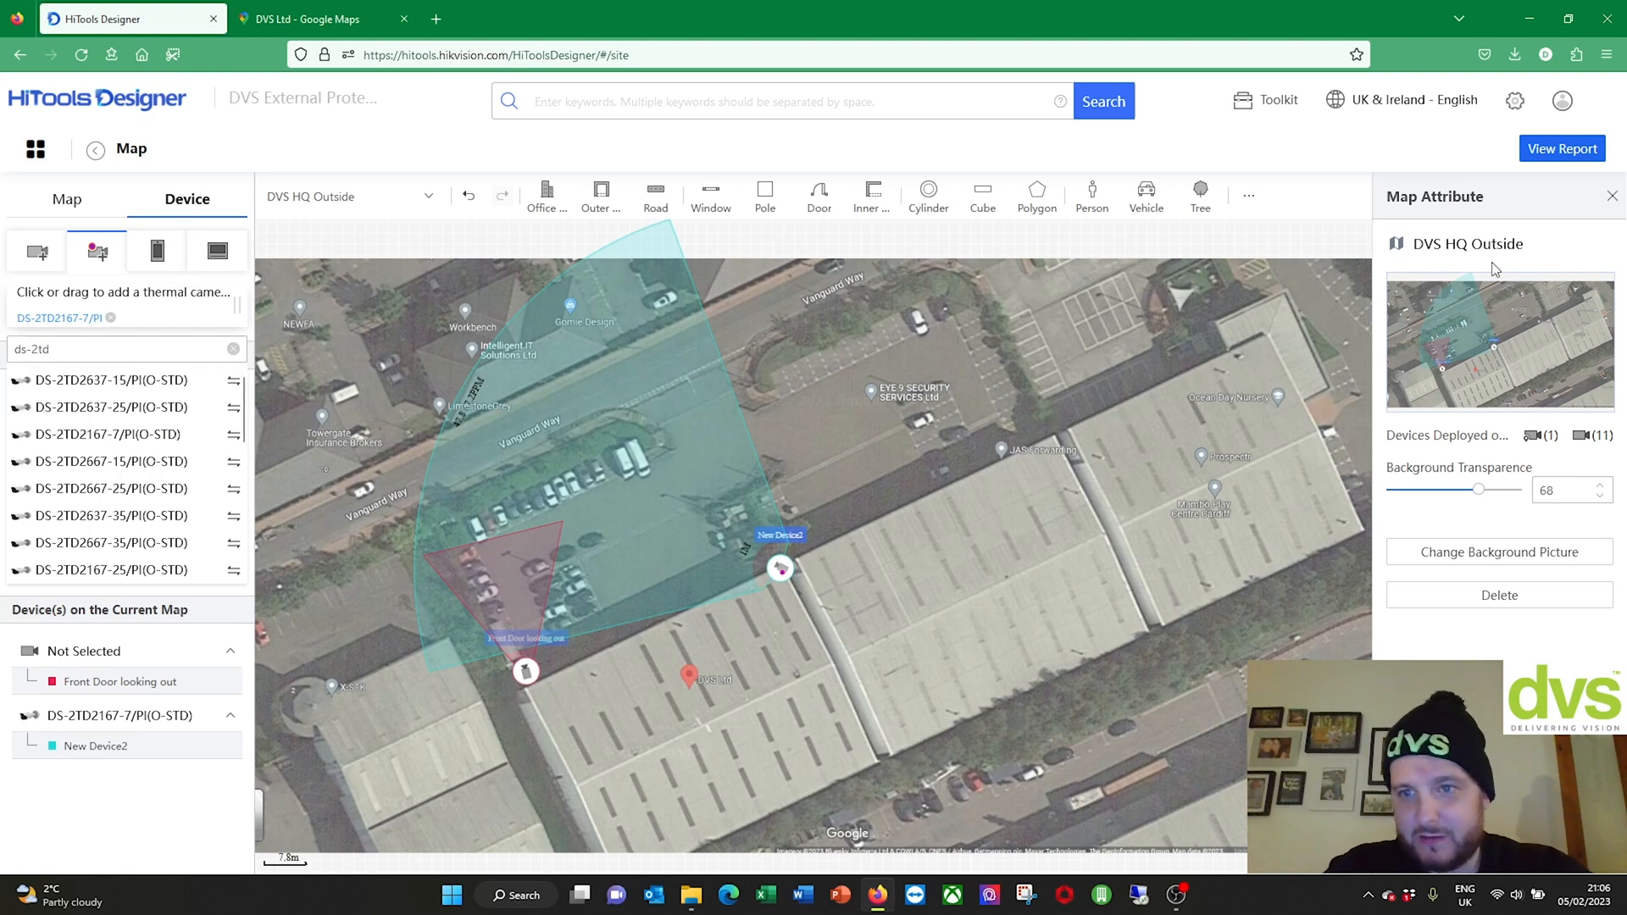
Step: Change New Device2's coverage colour to green
left_click(695, 559)
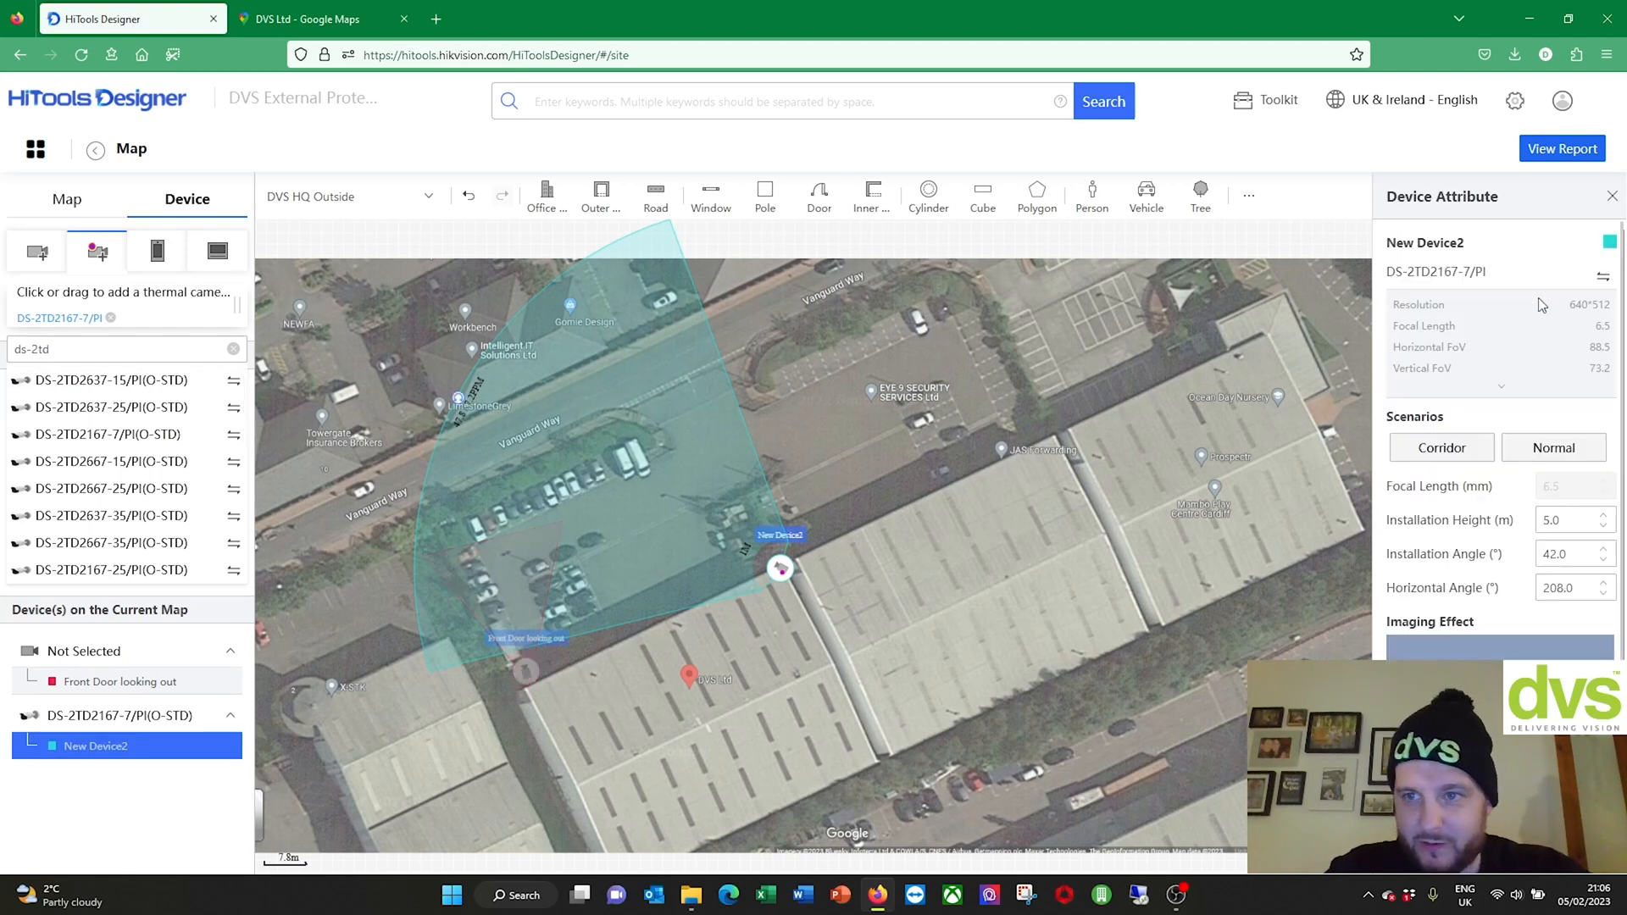
left_click(1610, 241)
left_click(1479, 303)
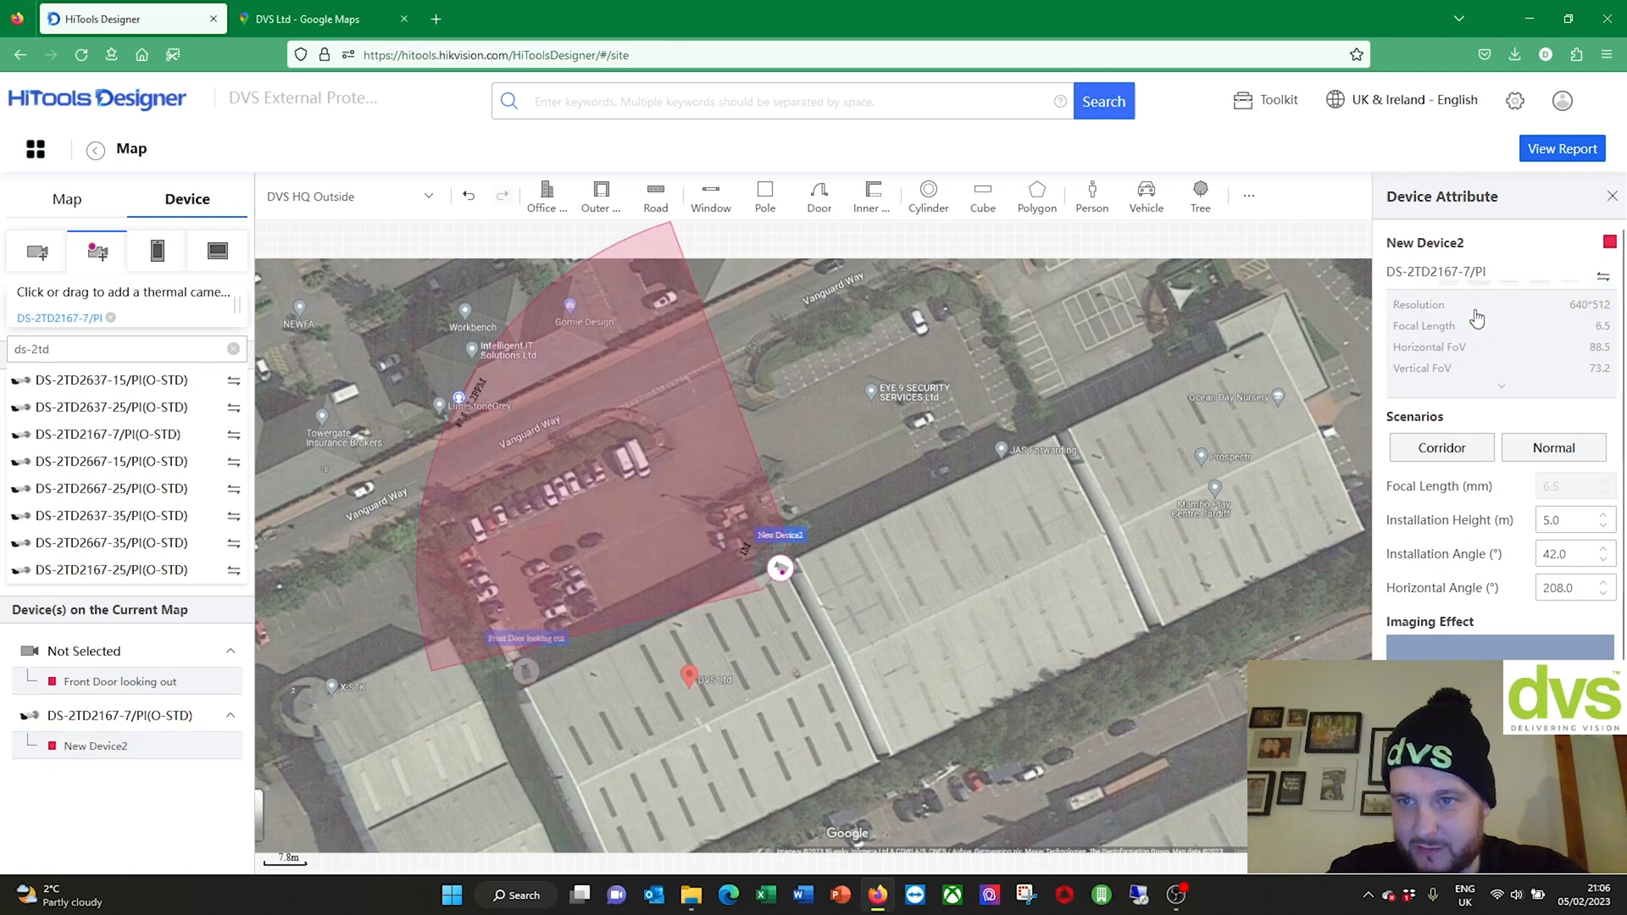
left_click(1611, 242)
left_click(1508, 337)
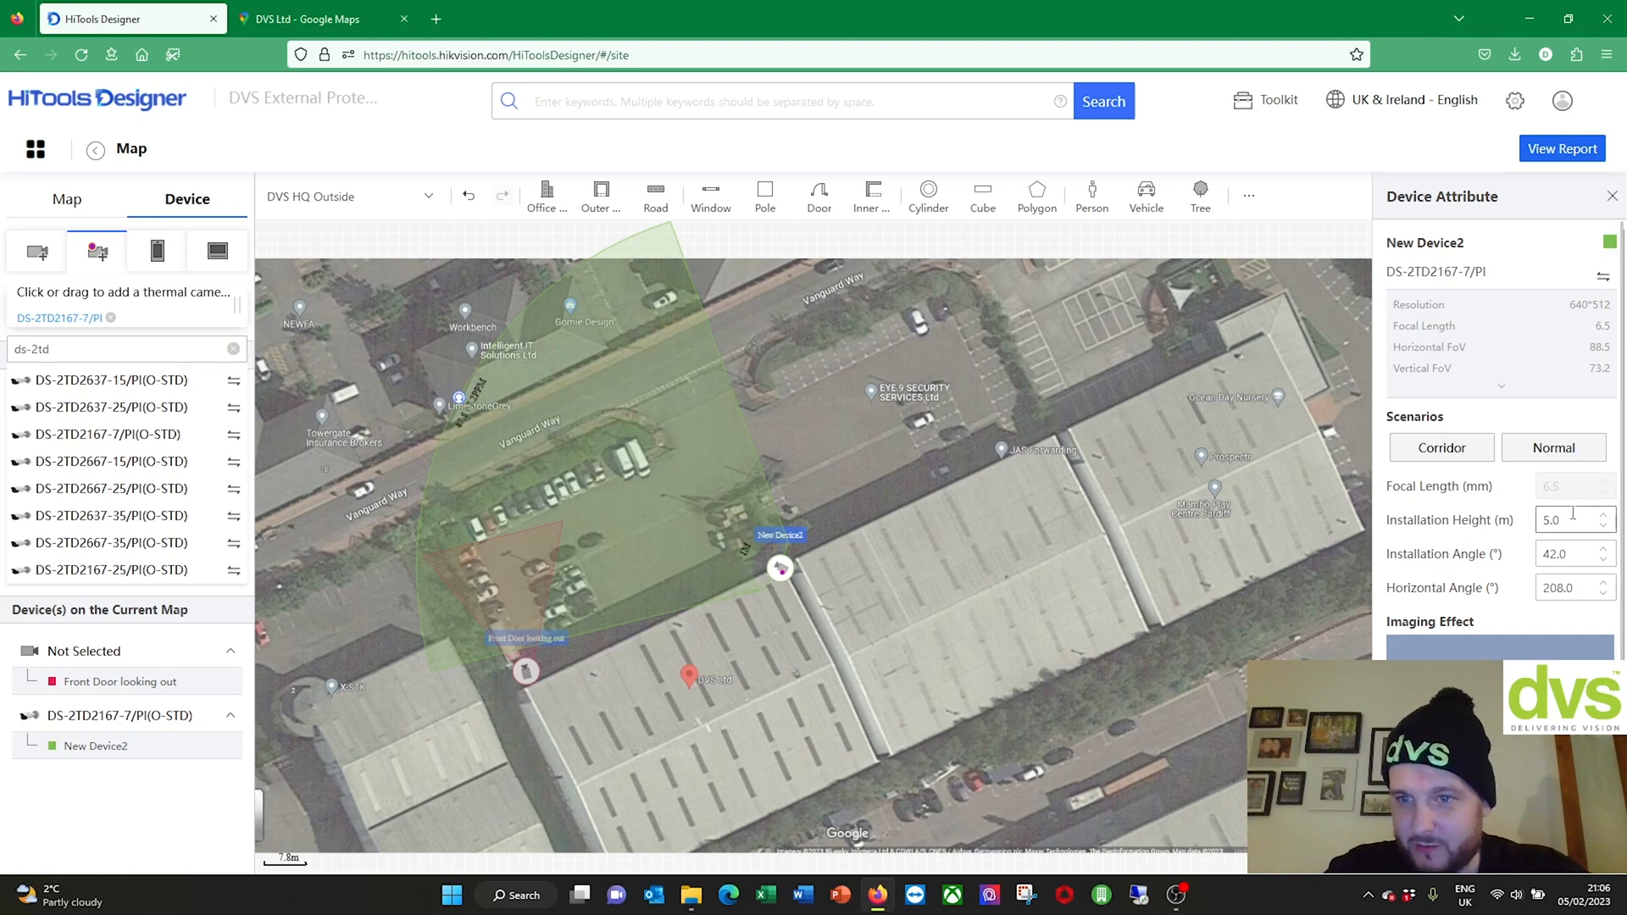
Step: Set New Device2's installation height to 3.5 m
left_click_drag(1590, 523, 1512, 521)
type("3")
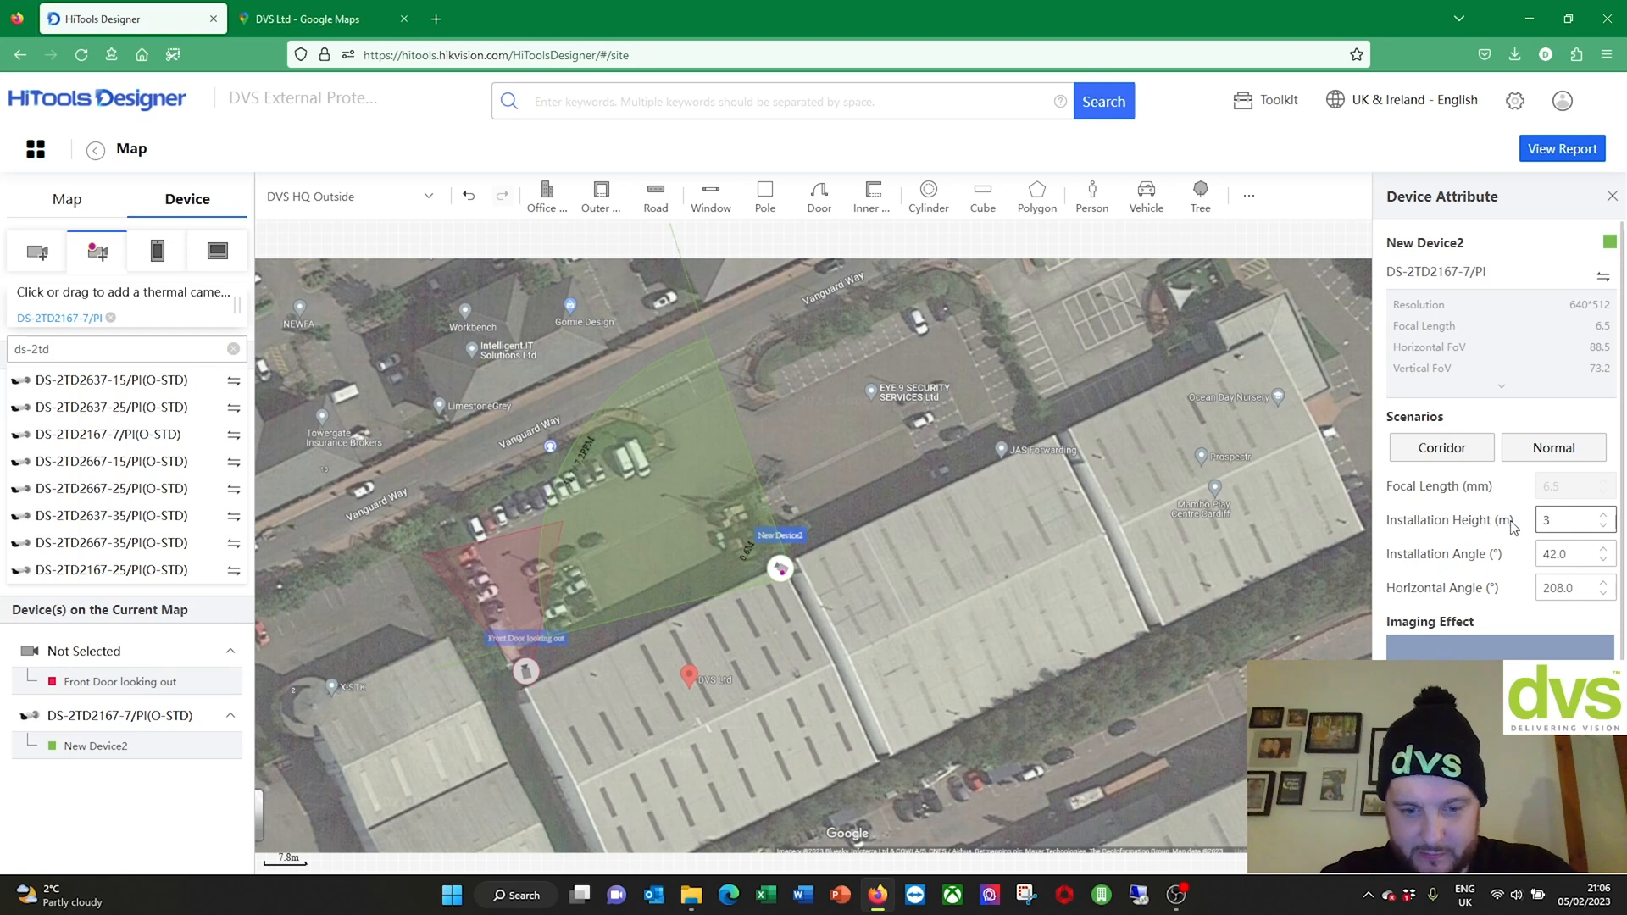
type(".5")
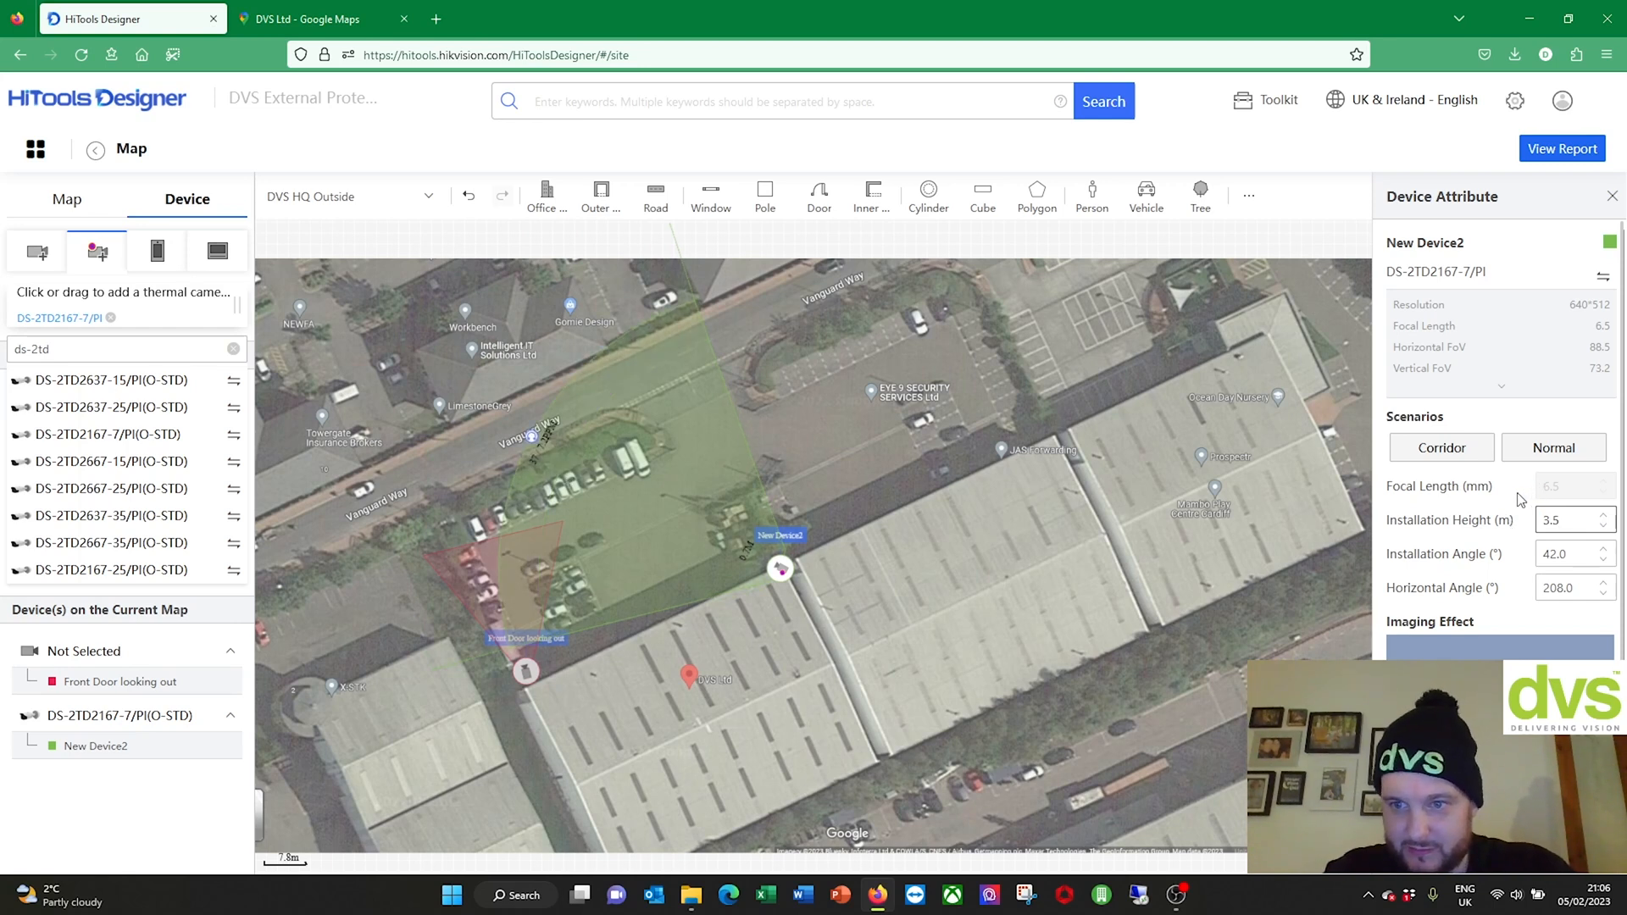
left_click(1574, 557)
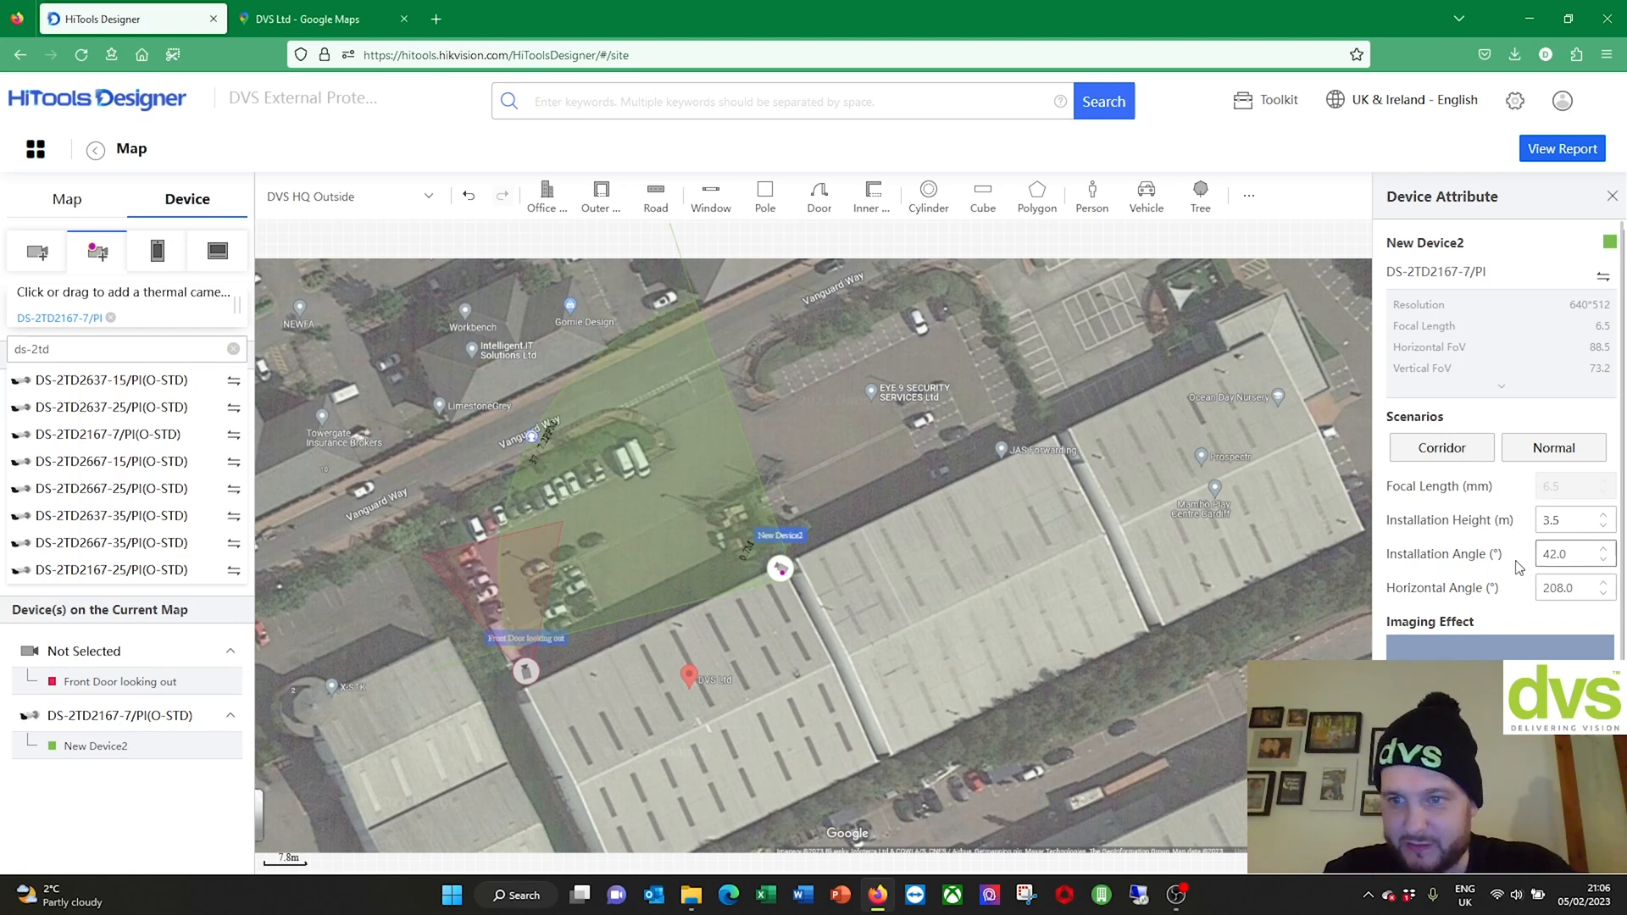
scroll(1502, 569, "down", 3)
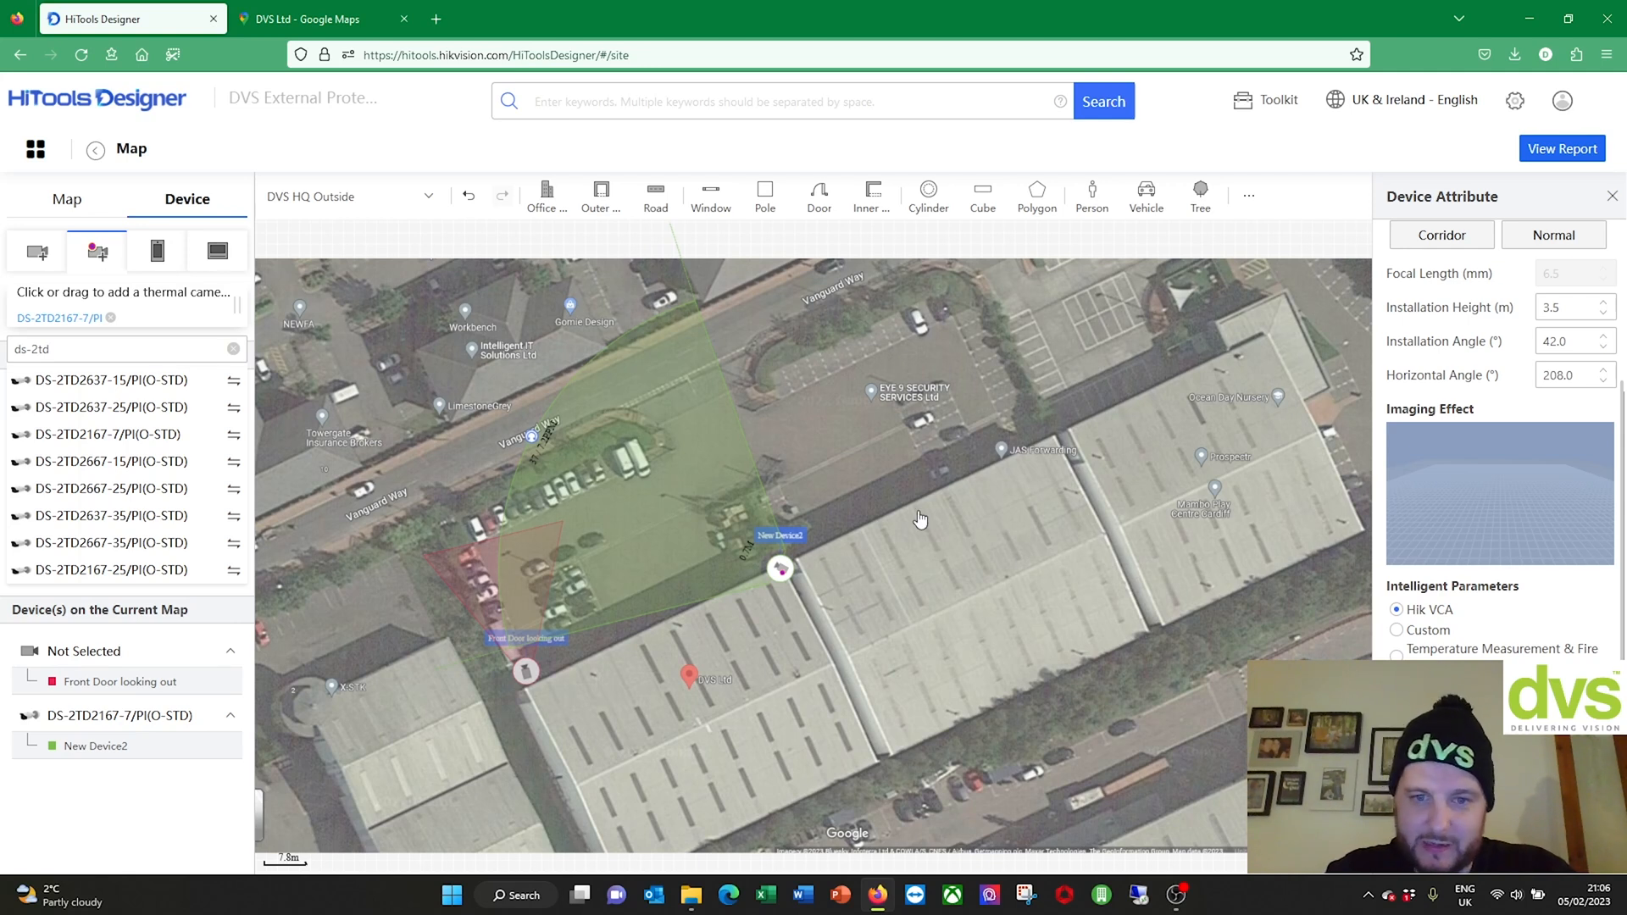
Step: Rename New Device2 in the device list to 'thermal Car Park detection'
left_click(786, 546)
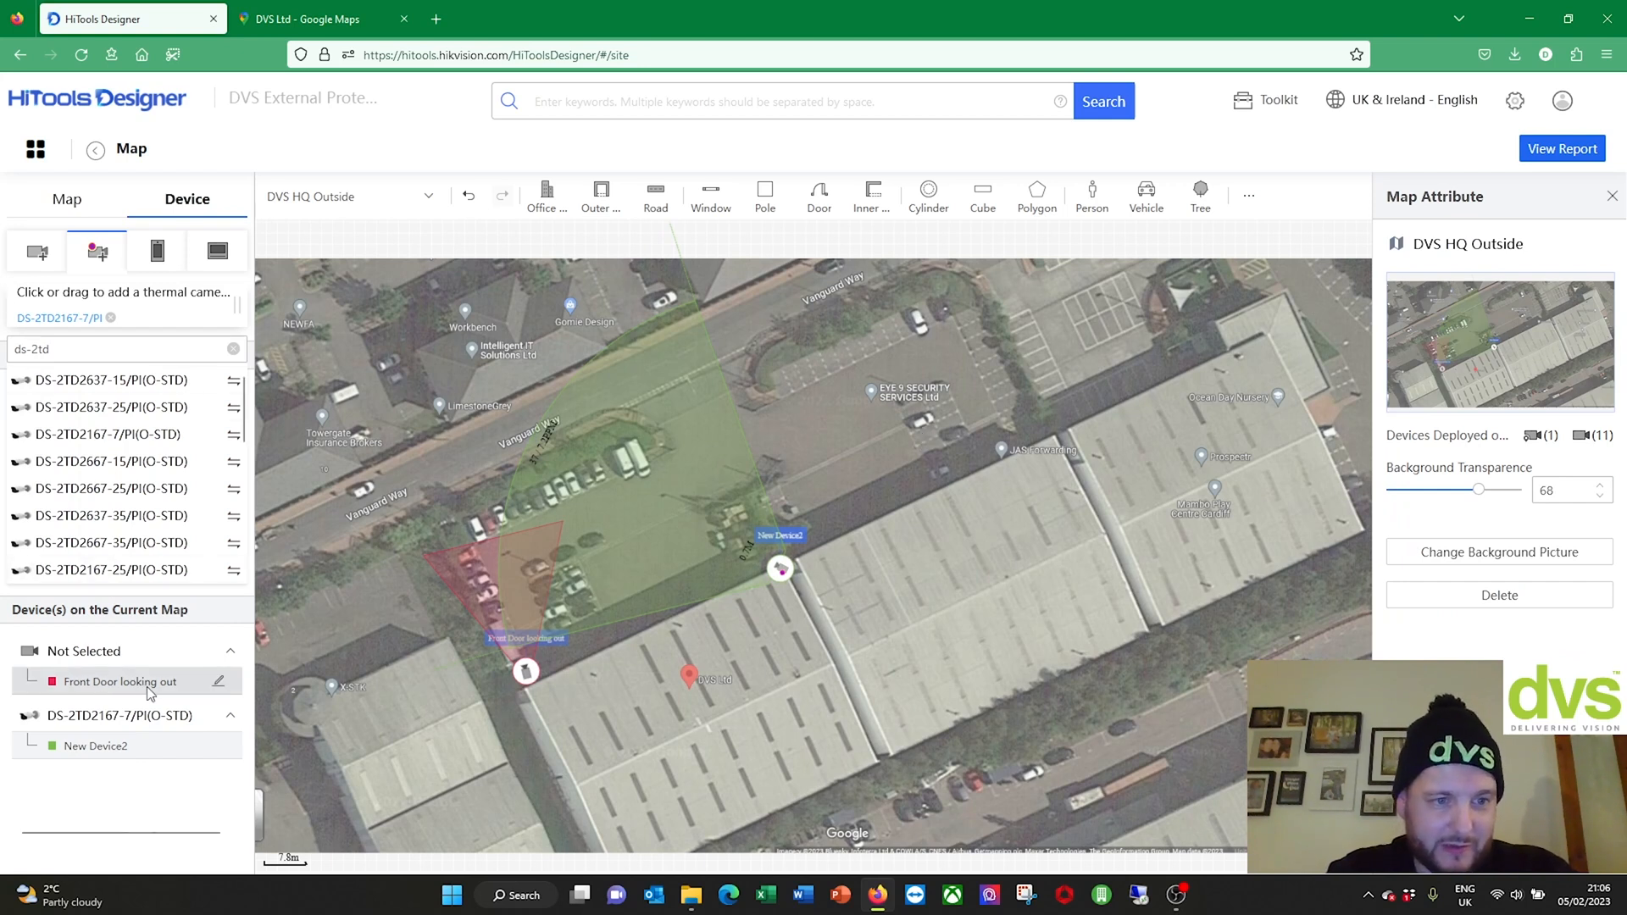
left_click(144, 749)
left_click_drag(136, 747, 28, 729)
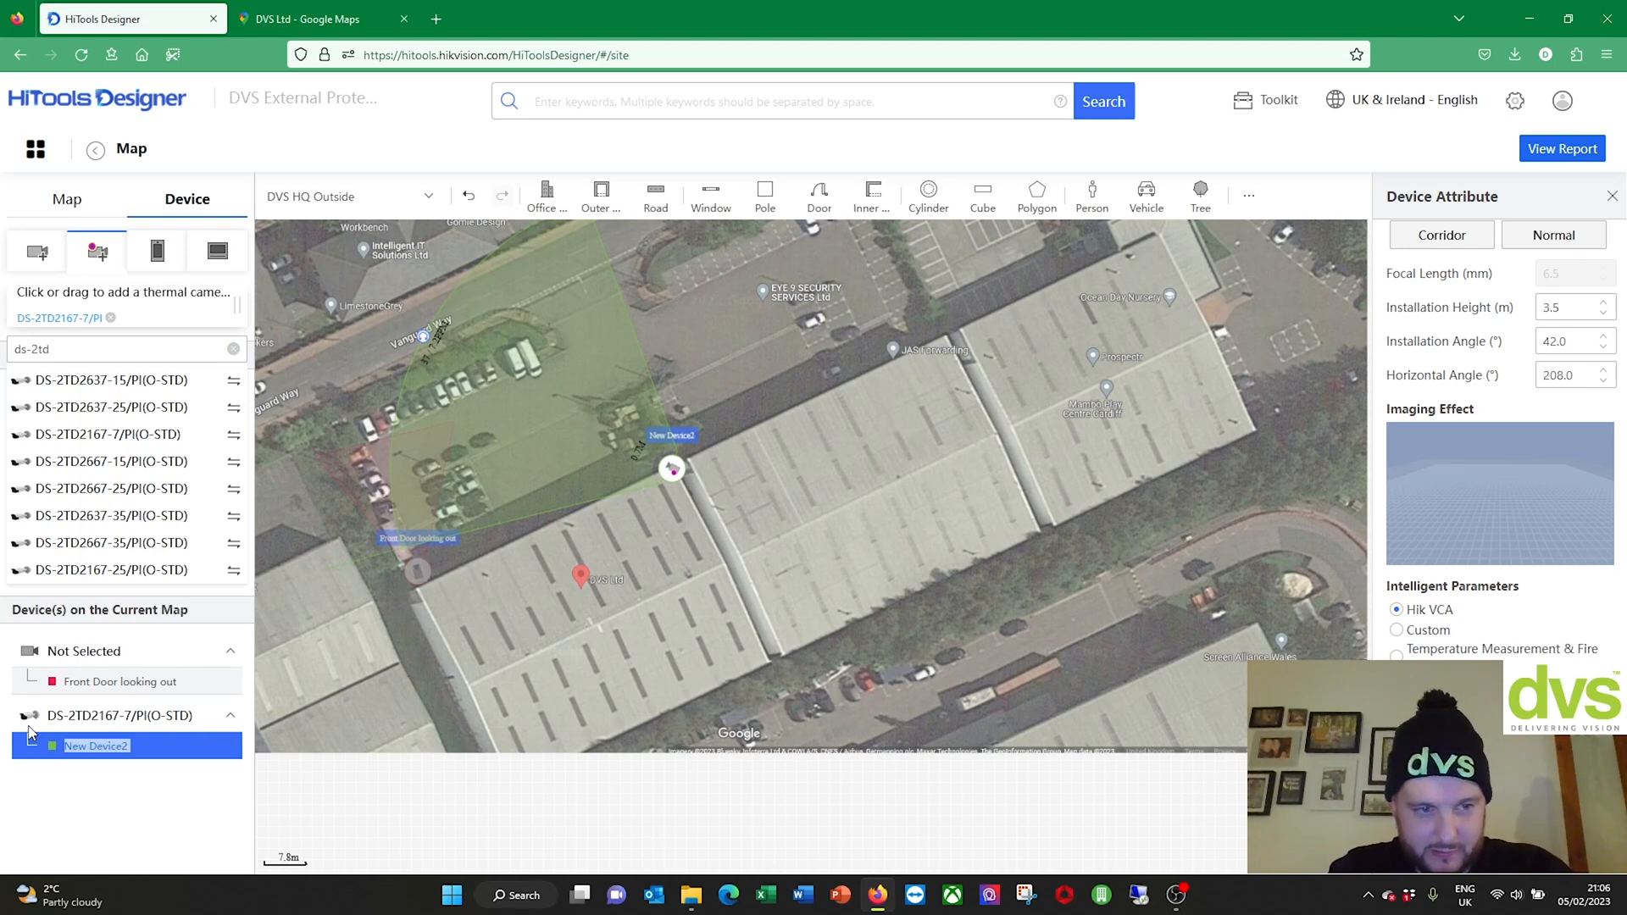
left_click(212, 748)
key("BackSpace")
key("BackSpace")
key("BackSpace")
key("BackSpace")
key("BackSpace")
key("BackSpace")
key("BackSpace")
key("BackSpace")
key("BackSpace")
key("BackSpace")
type("thermal Car Park detection")
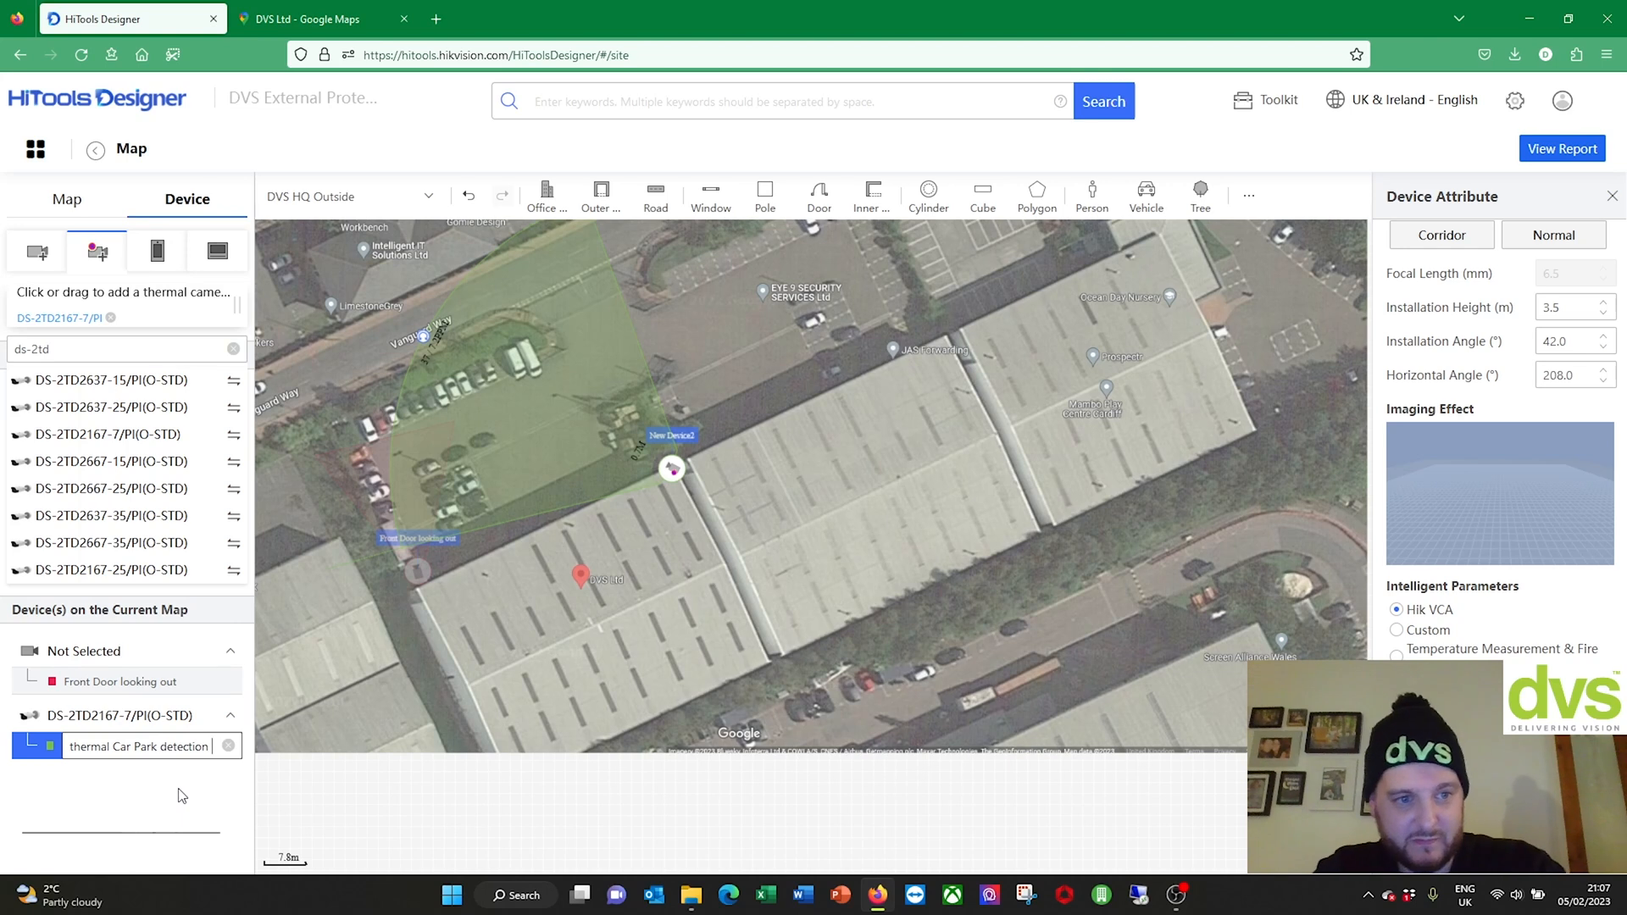
key("Return")
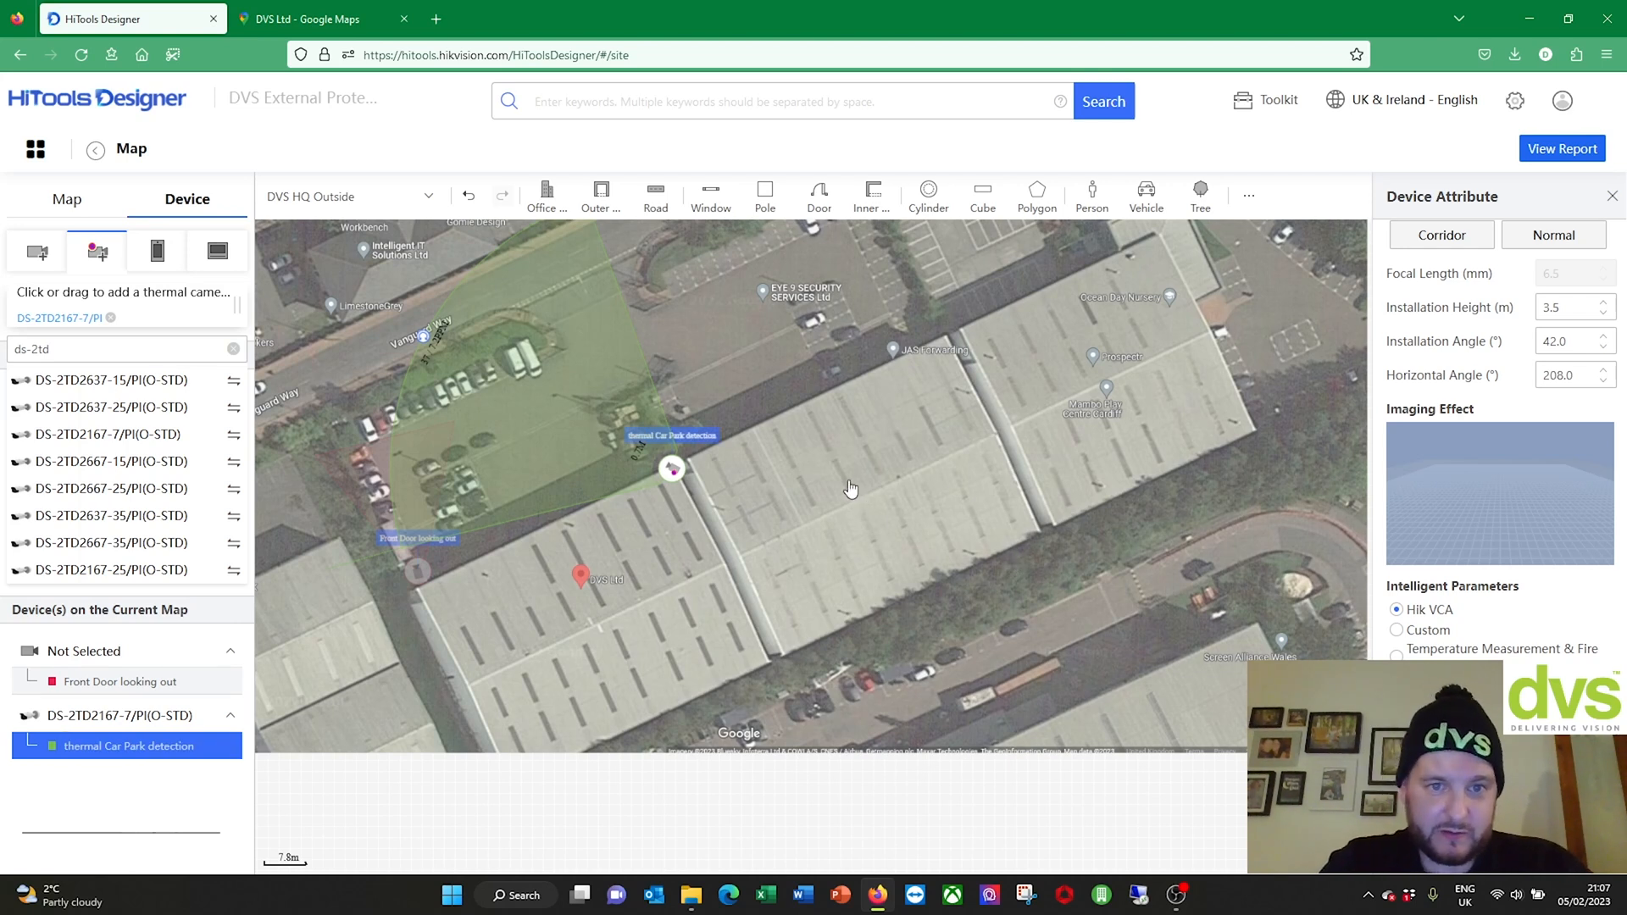
scroll(851, 490, "up", 1)
left_click_drag(851, 492, 1154, 611)
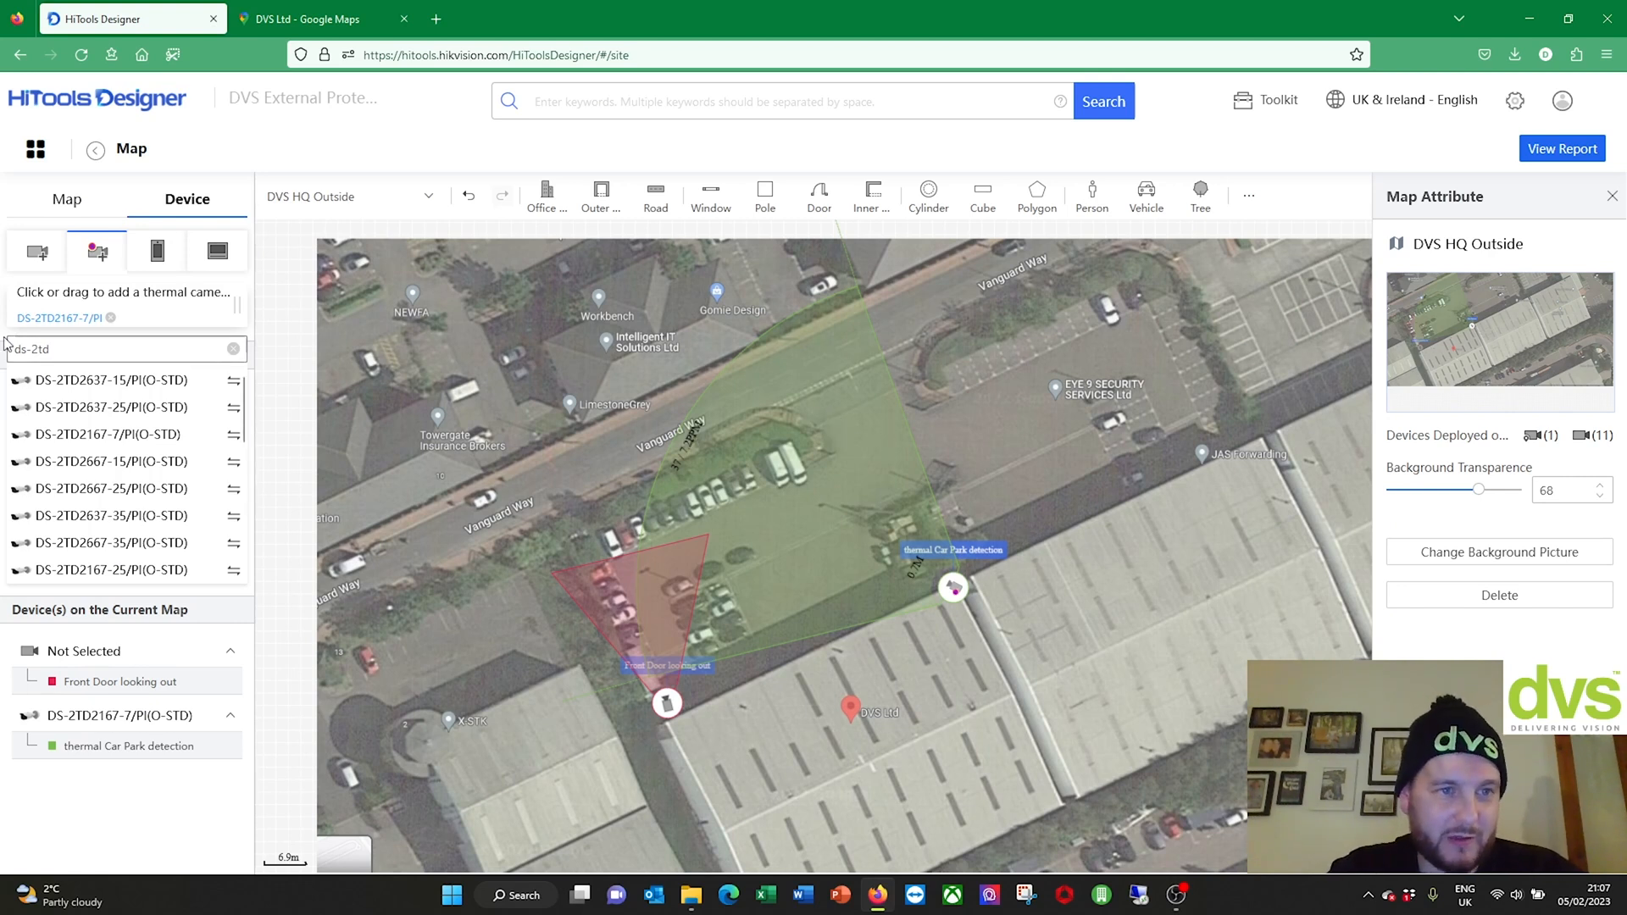
Step: Choose the iDS-2CD7AC5G0-IZHS(Y)(R) network camera and place it on the car park
left_click(36, 252)
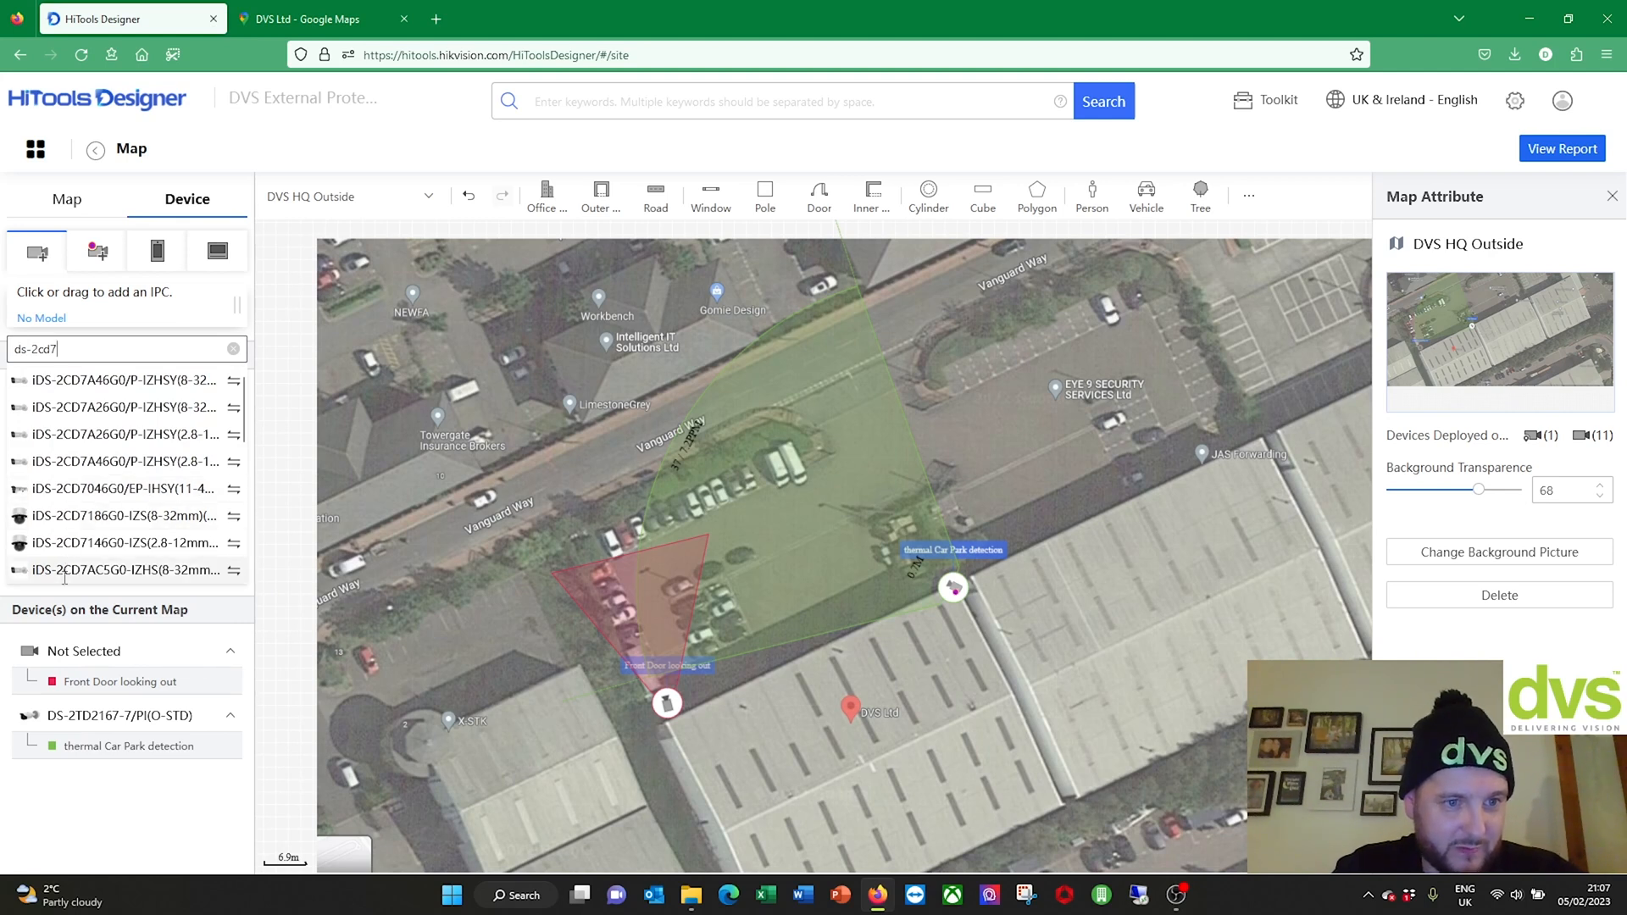
scroll(89, 526, "down", 2)
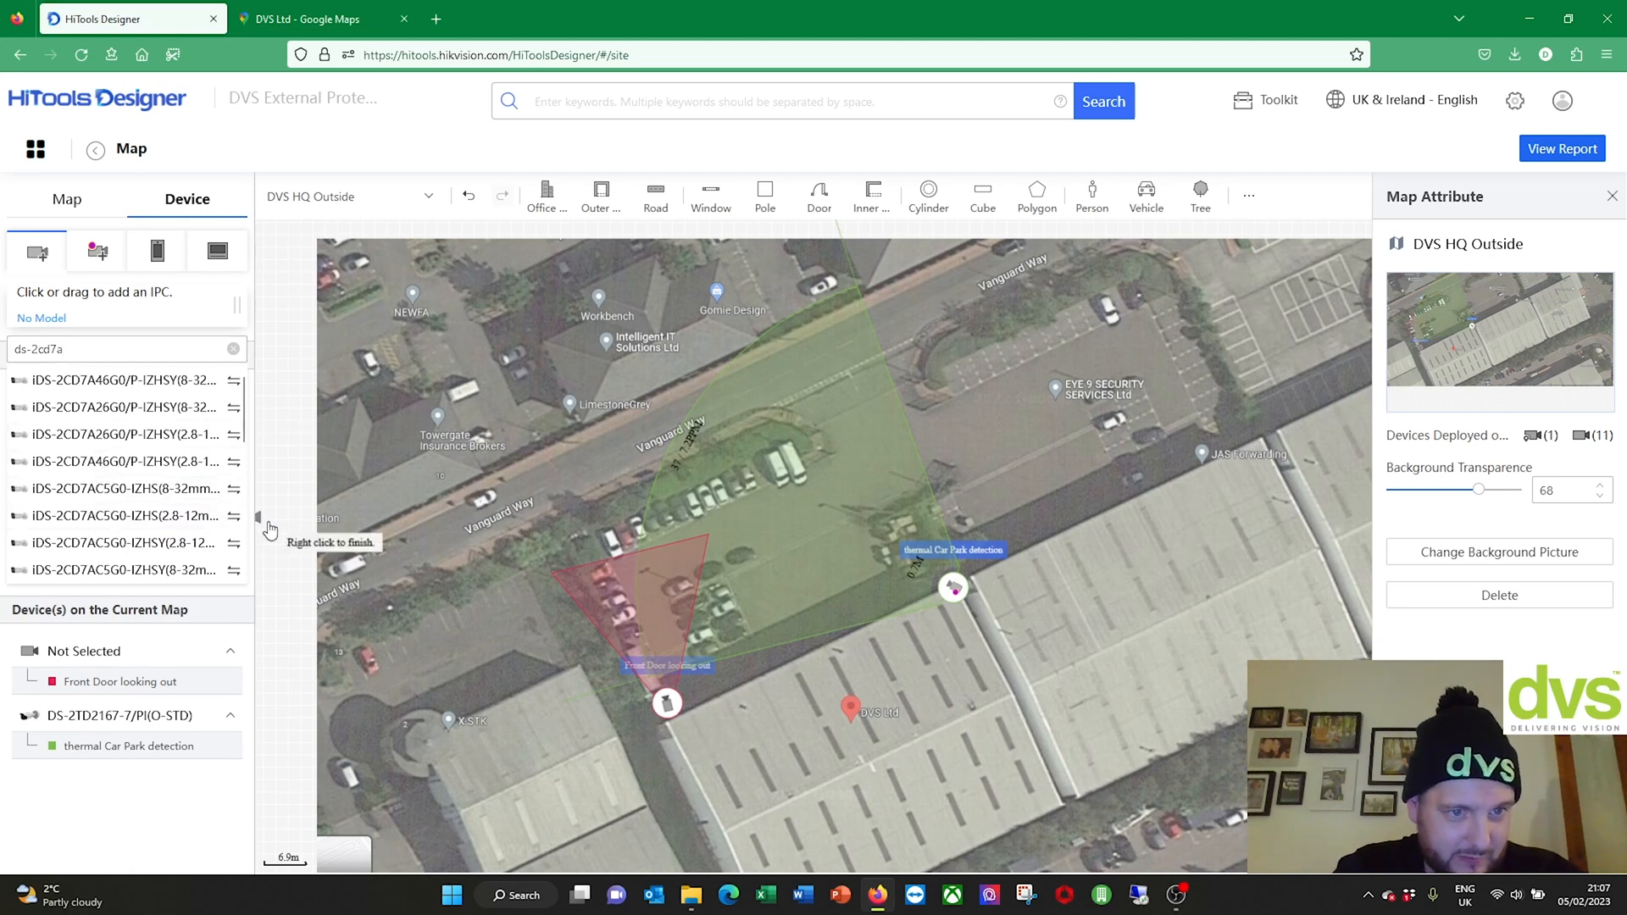
left_click(234, 517)
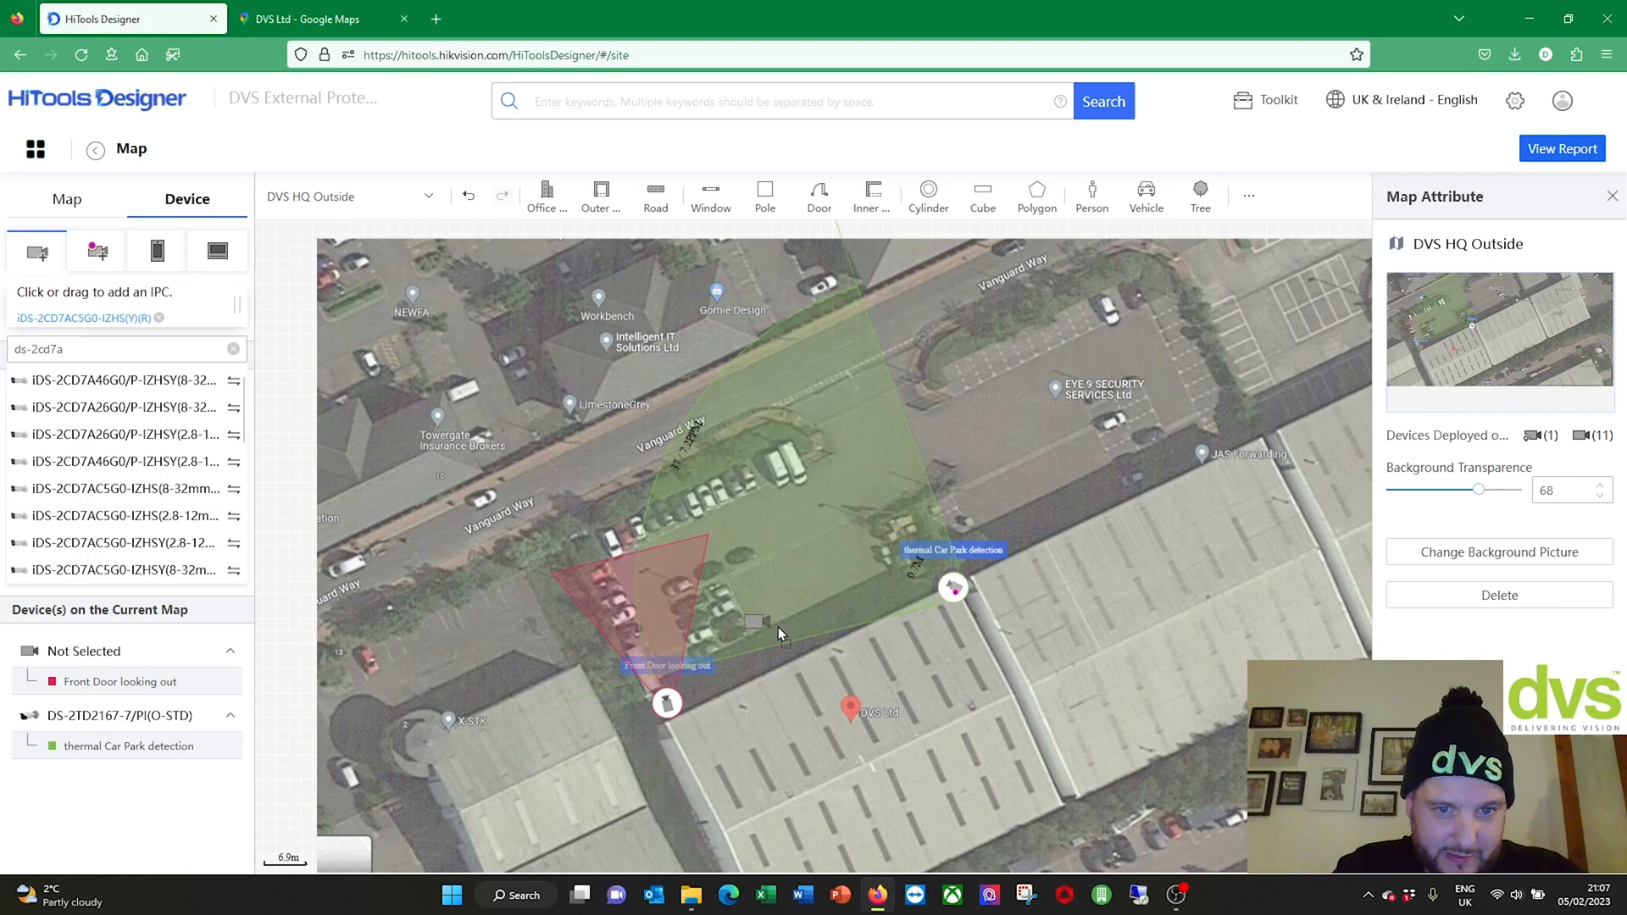
left_click(595, 536)
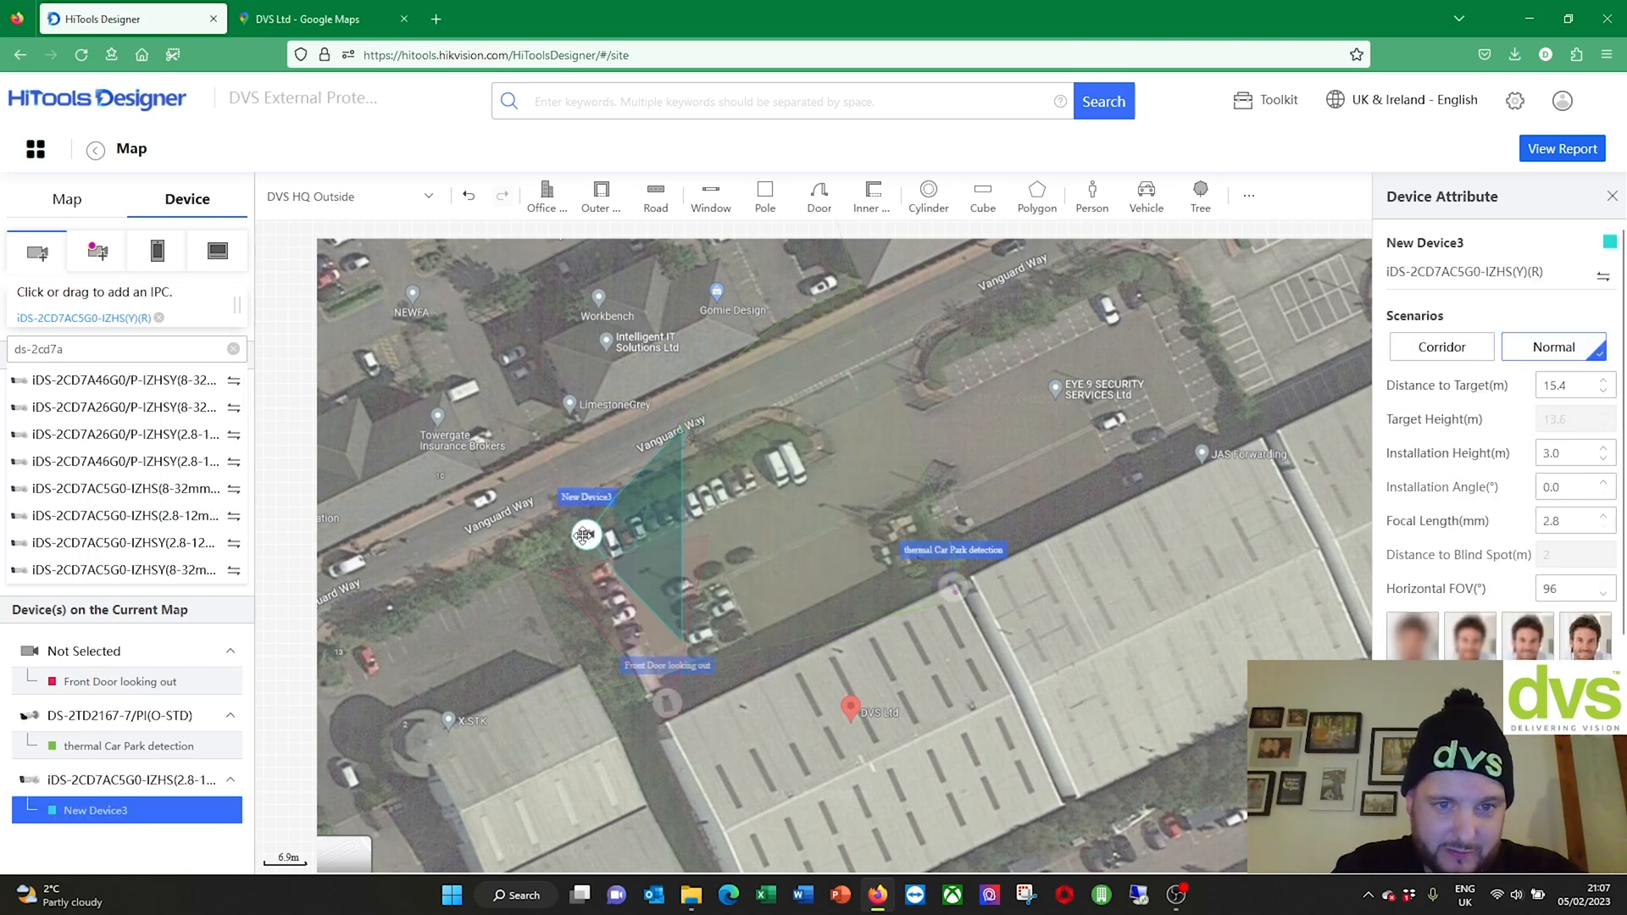
Step: Rename the camera New Device3 to '7 Line high end VCA' in the device list
left_click(595, 501)
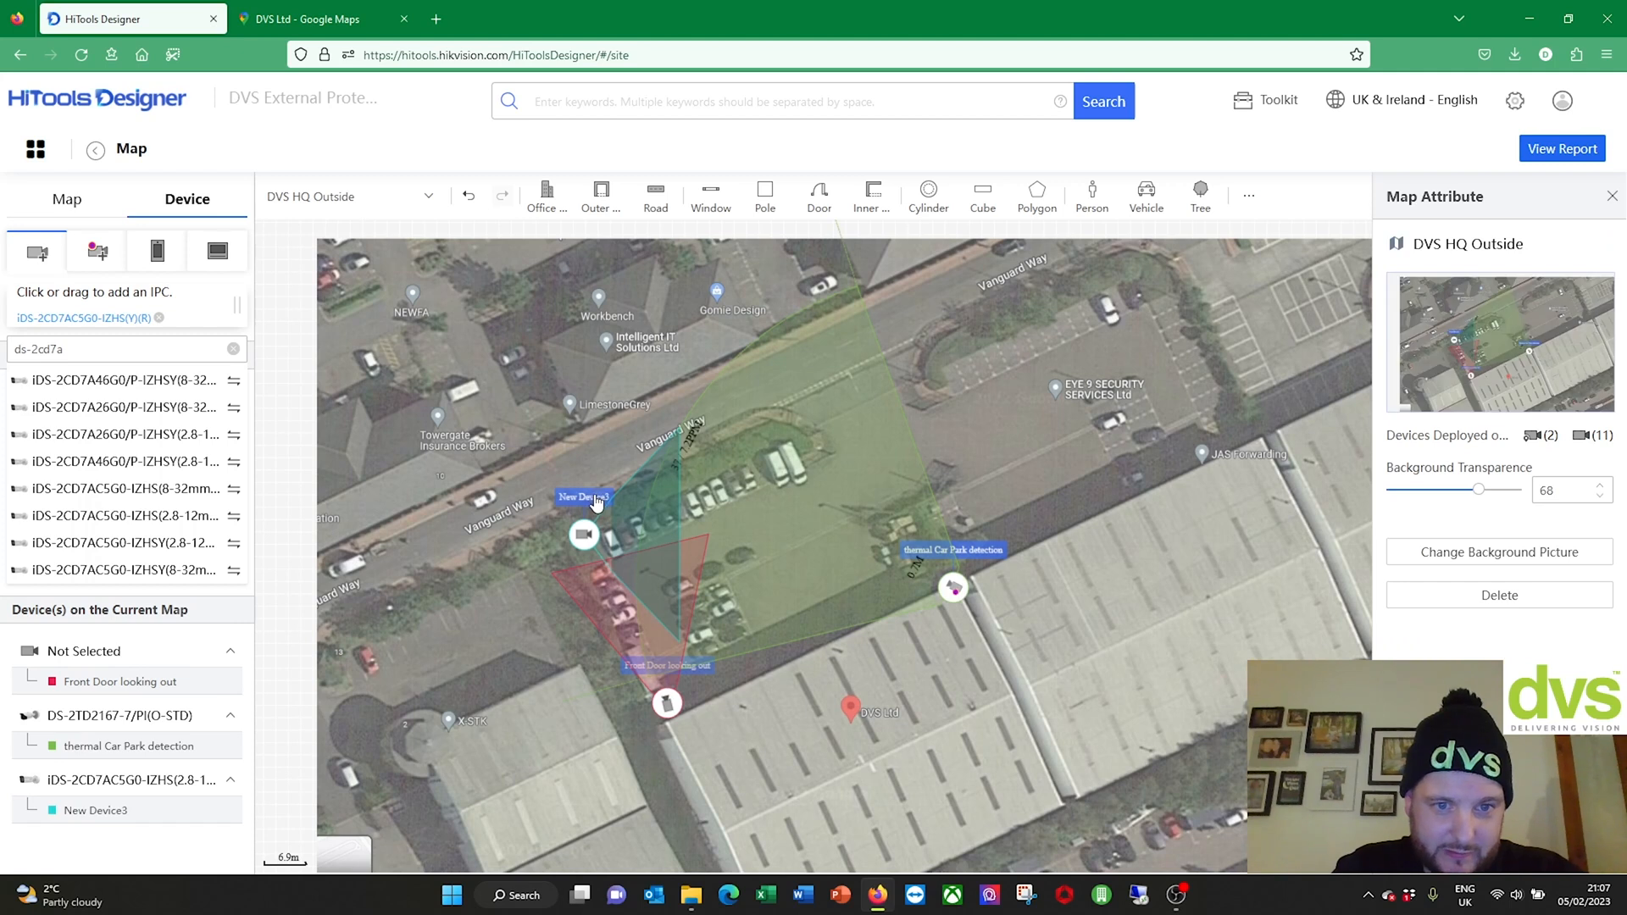
left_click(188, 812)
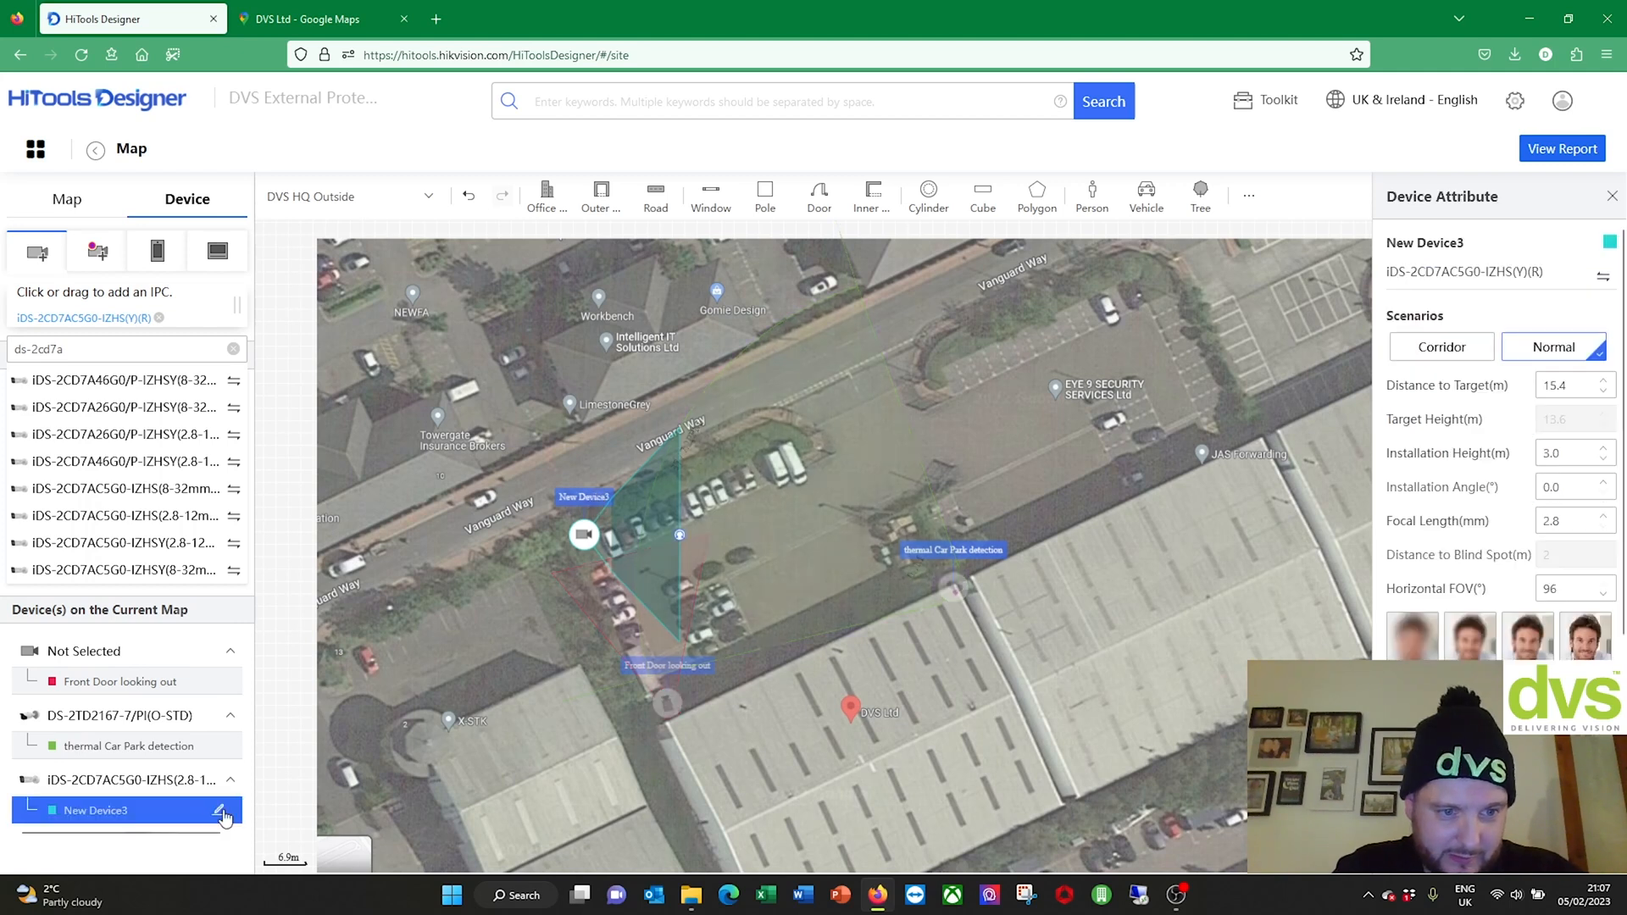
left_click(217, 811)
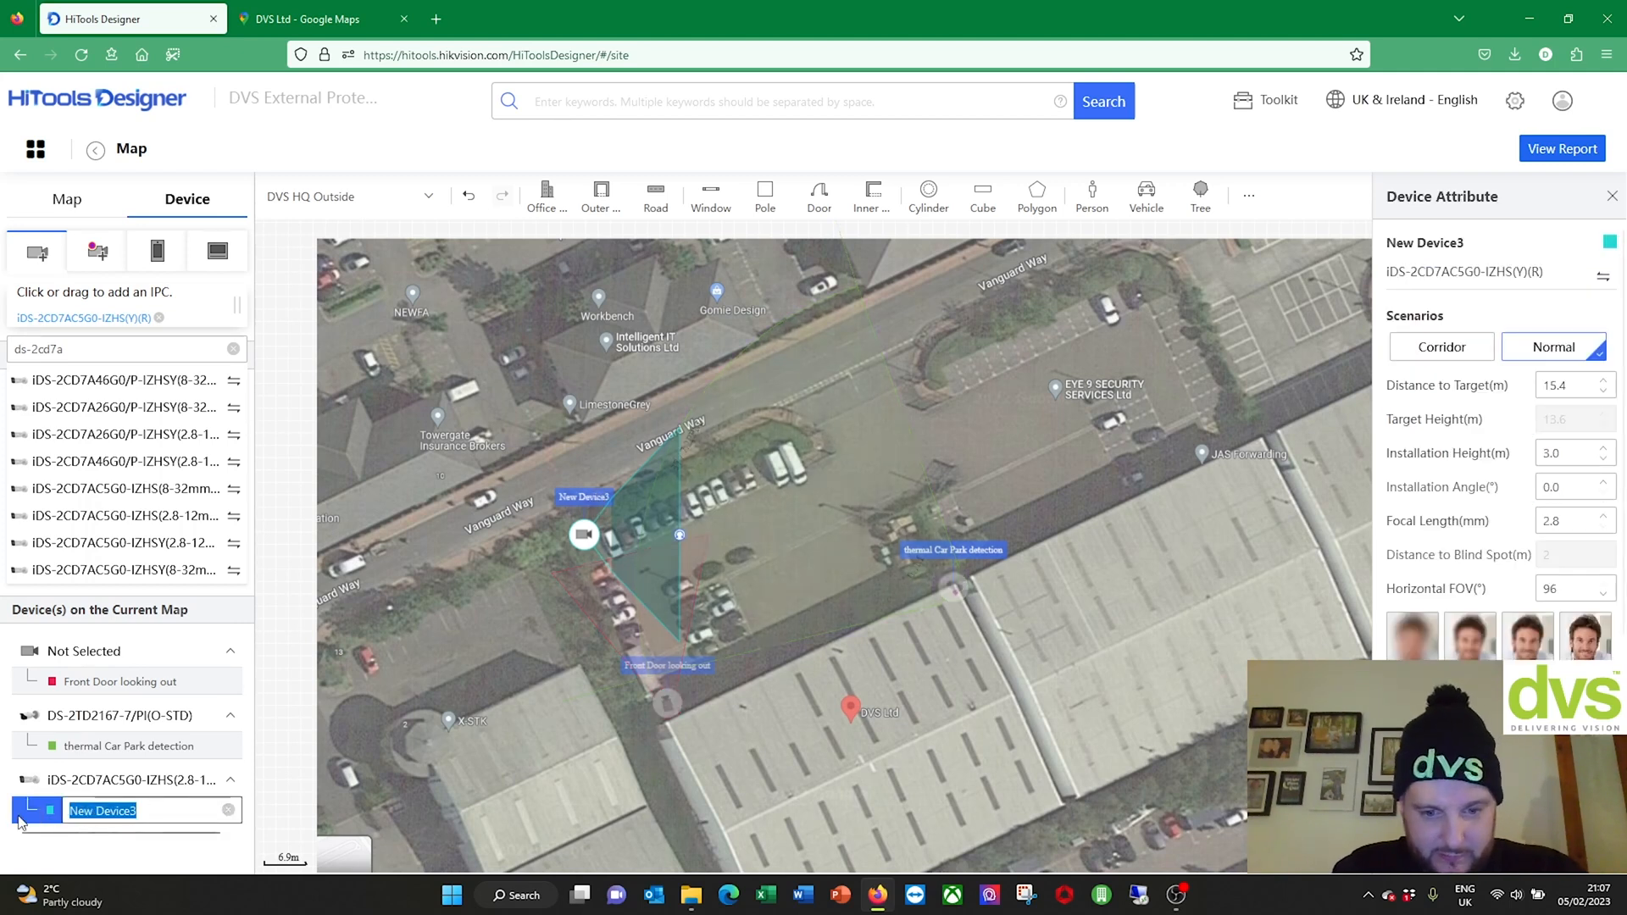
type("7 Line high end VCA")
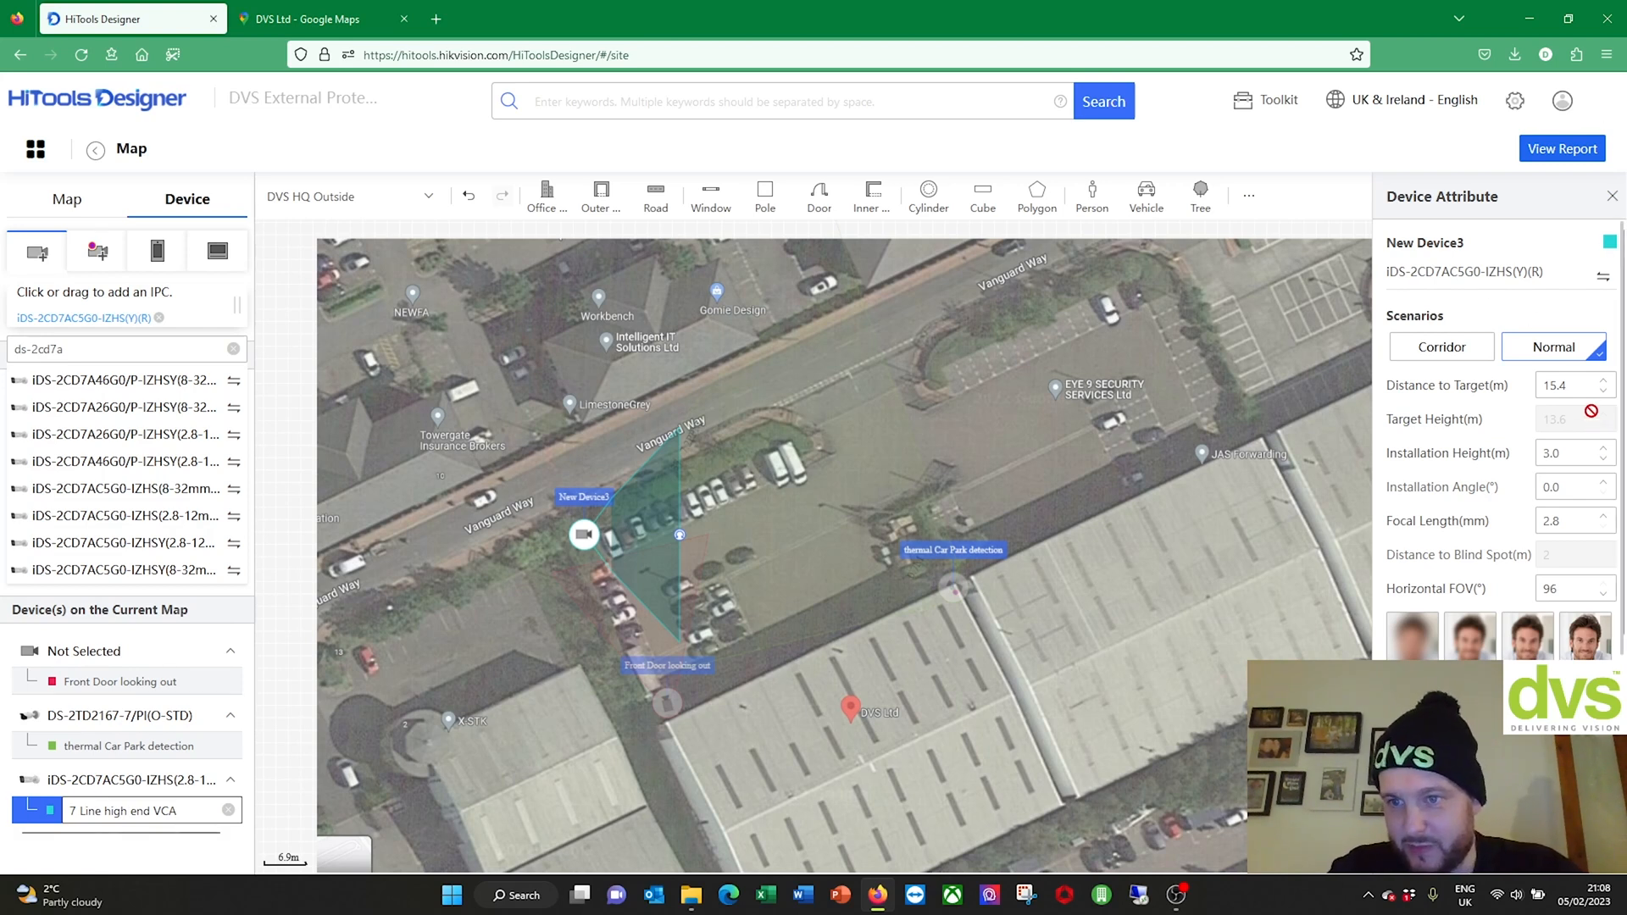
Step: Set target distance to 25 m, installation height to 6 m and installation angle to 27°
left_click(1604, 381)
left_click(1603, 381)
double_click(1545, 386)
type("25")
double_click(1578, 455)
type("6")
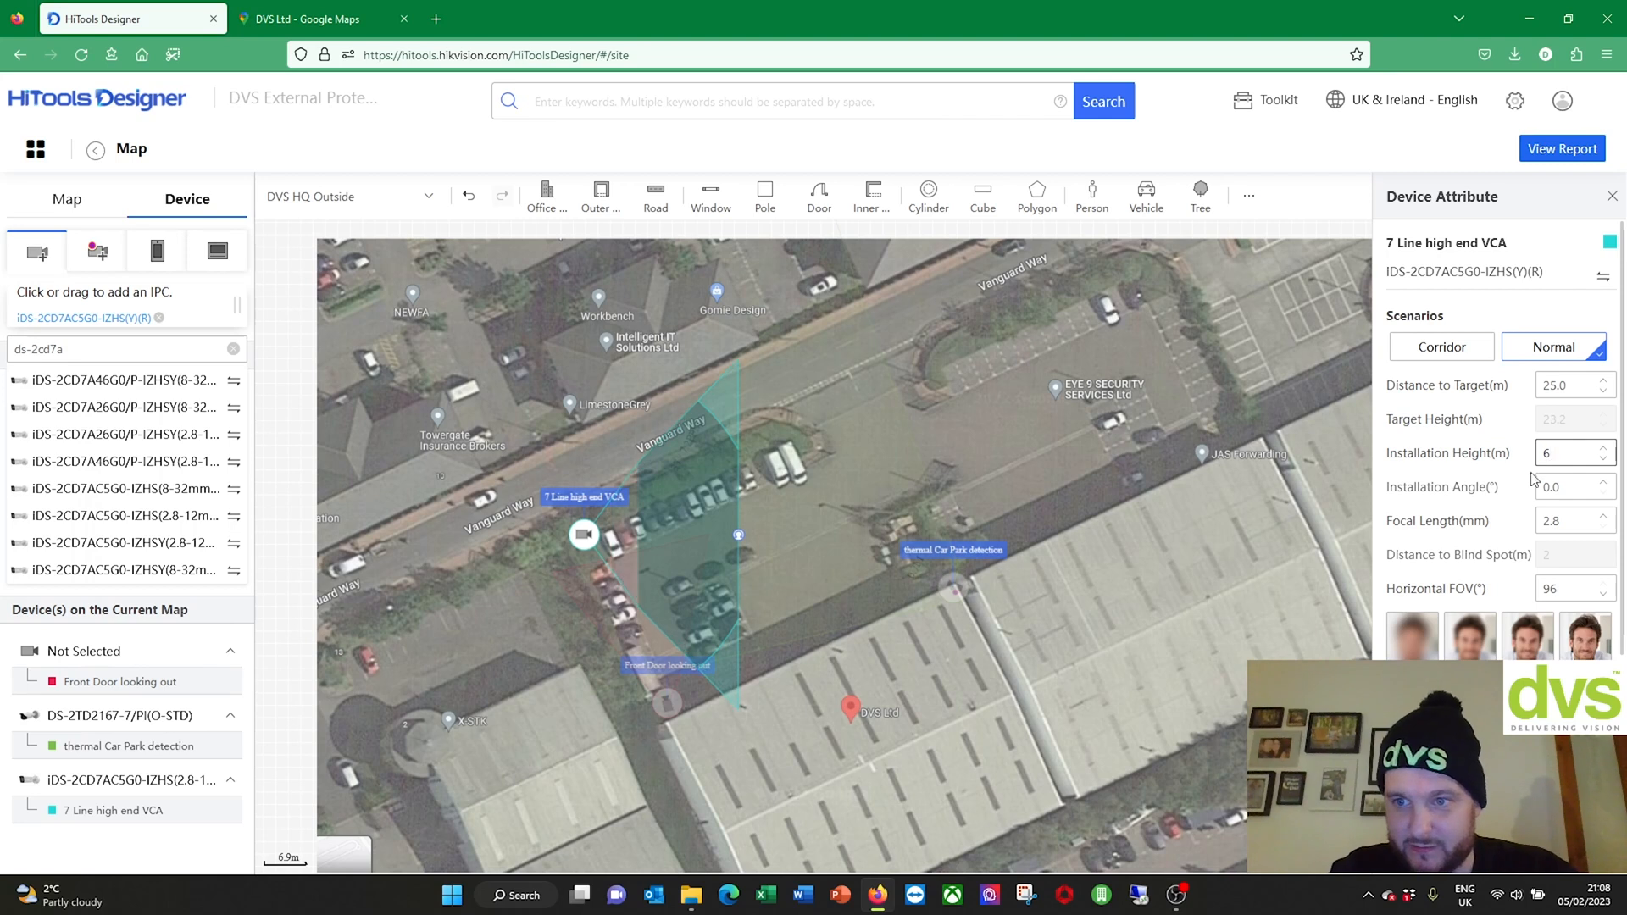
left_click(1515, 489)
left_click(1575, 486)
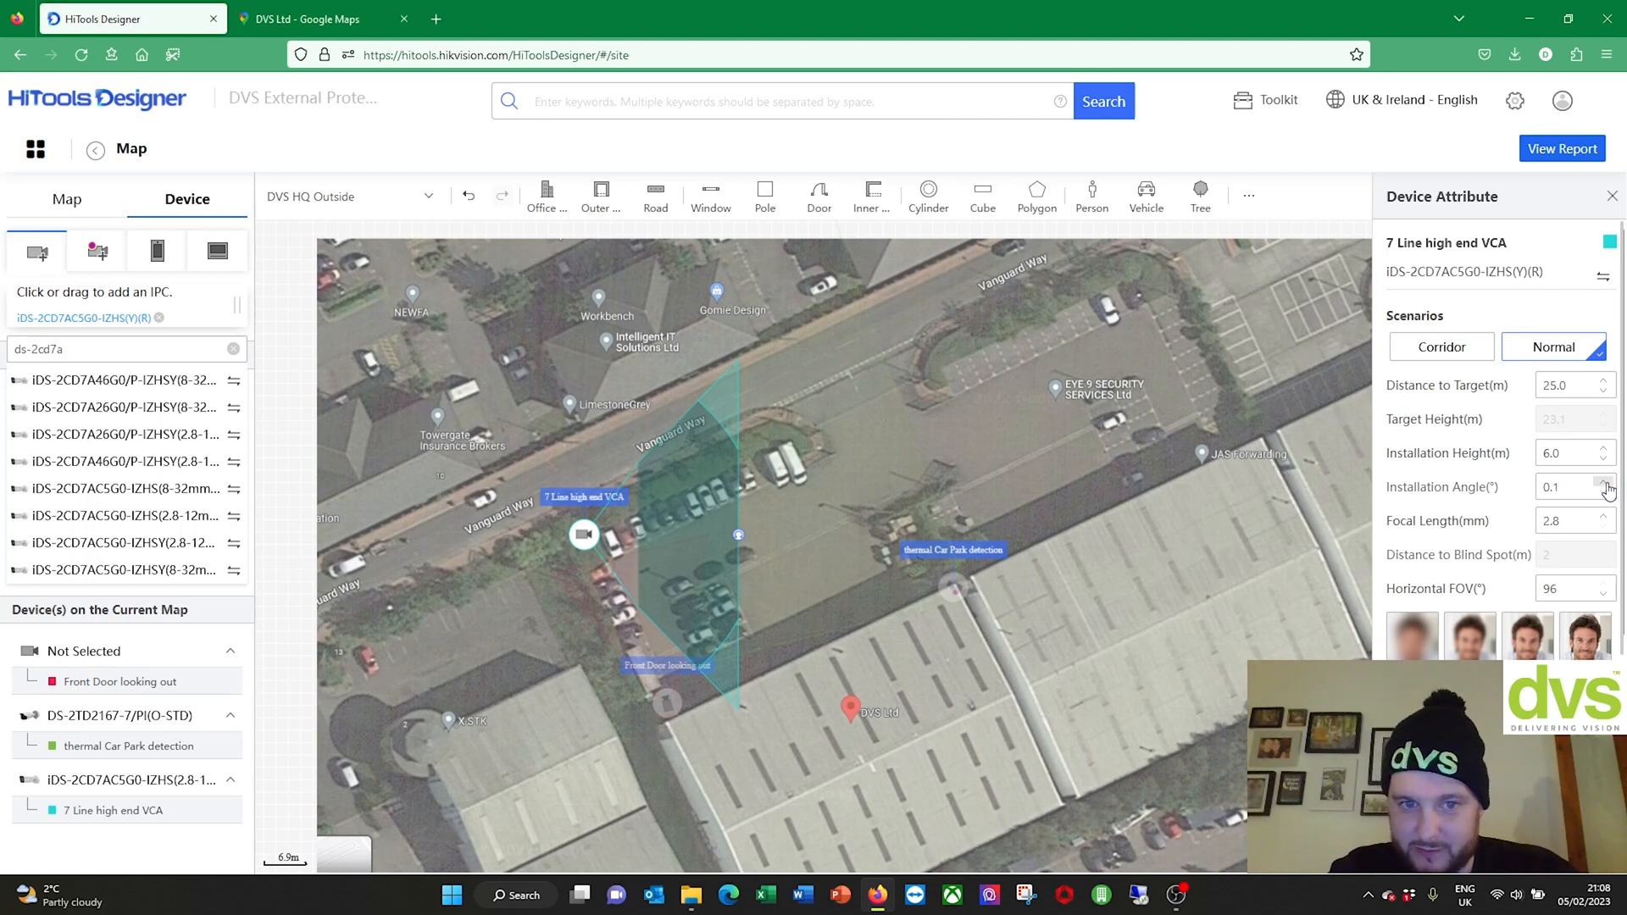
left_click(1605, 482)
left_click(1605, 483)
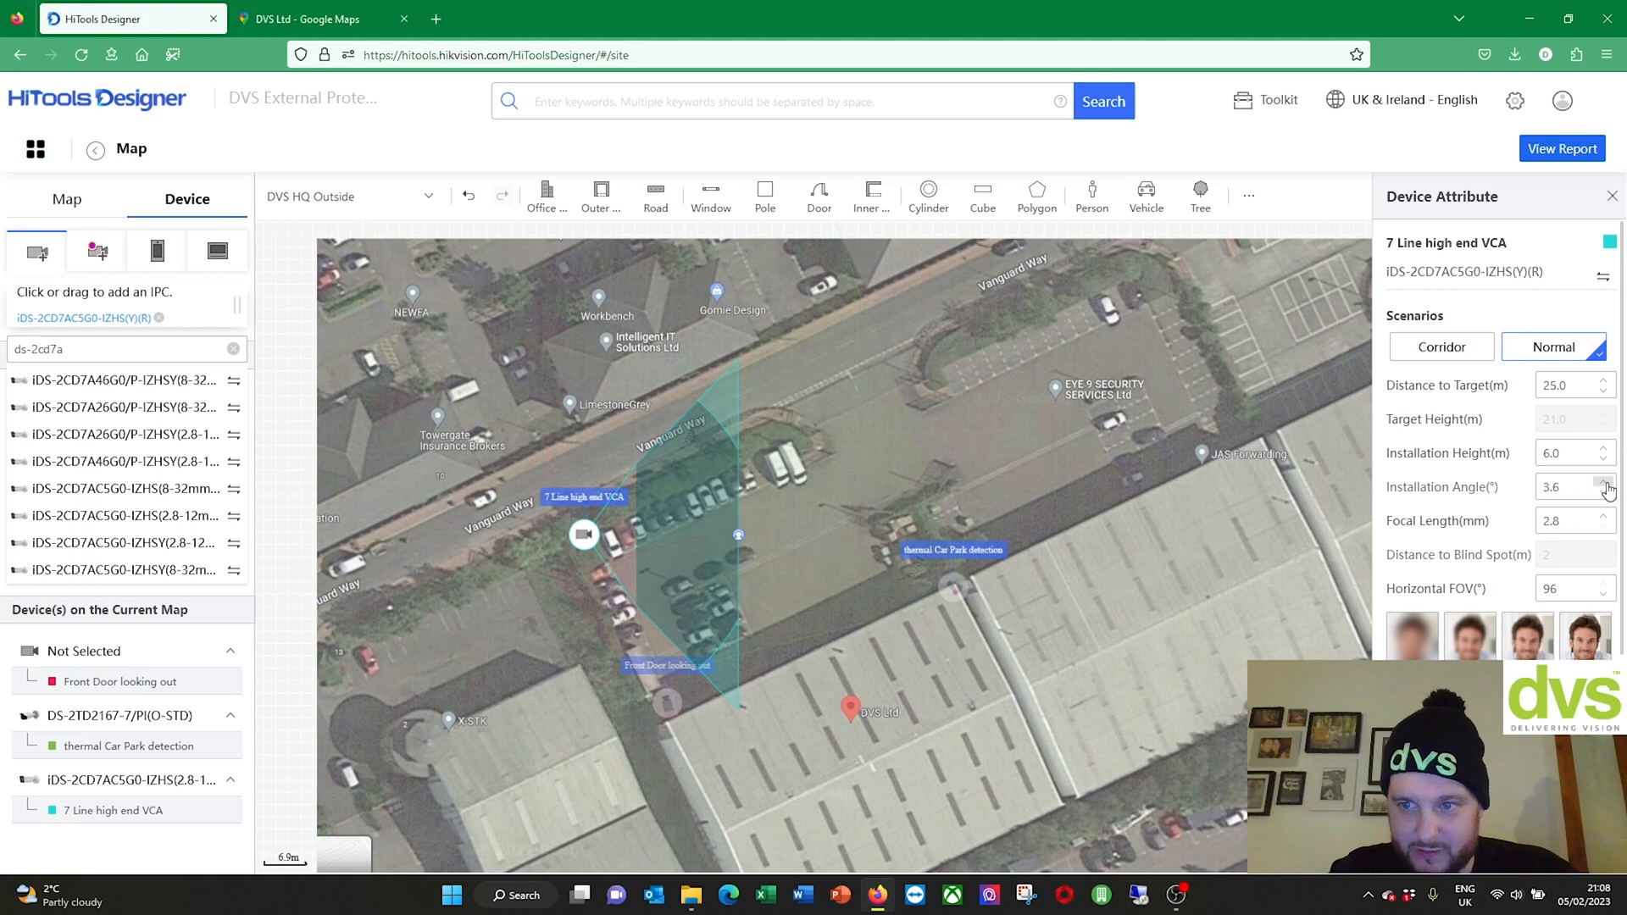
left_click(1605, 483)
left_click(1605, 482)
left_click_drag(1578, 488, 1530, 490)
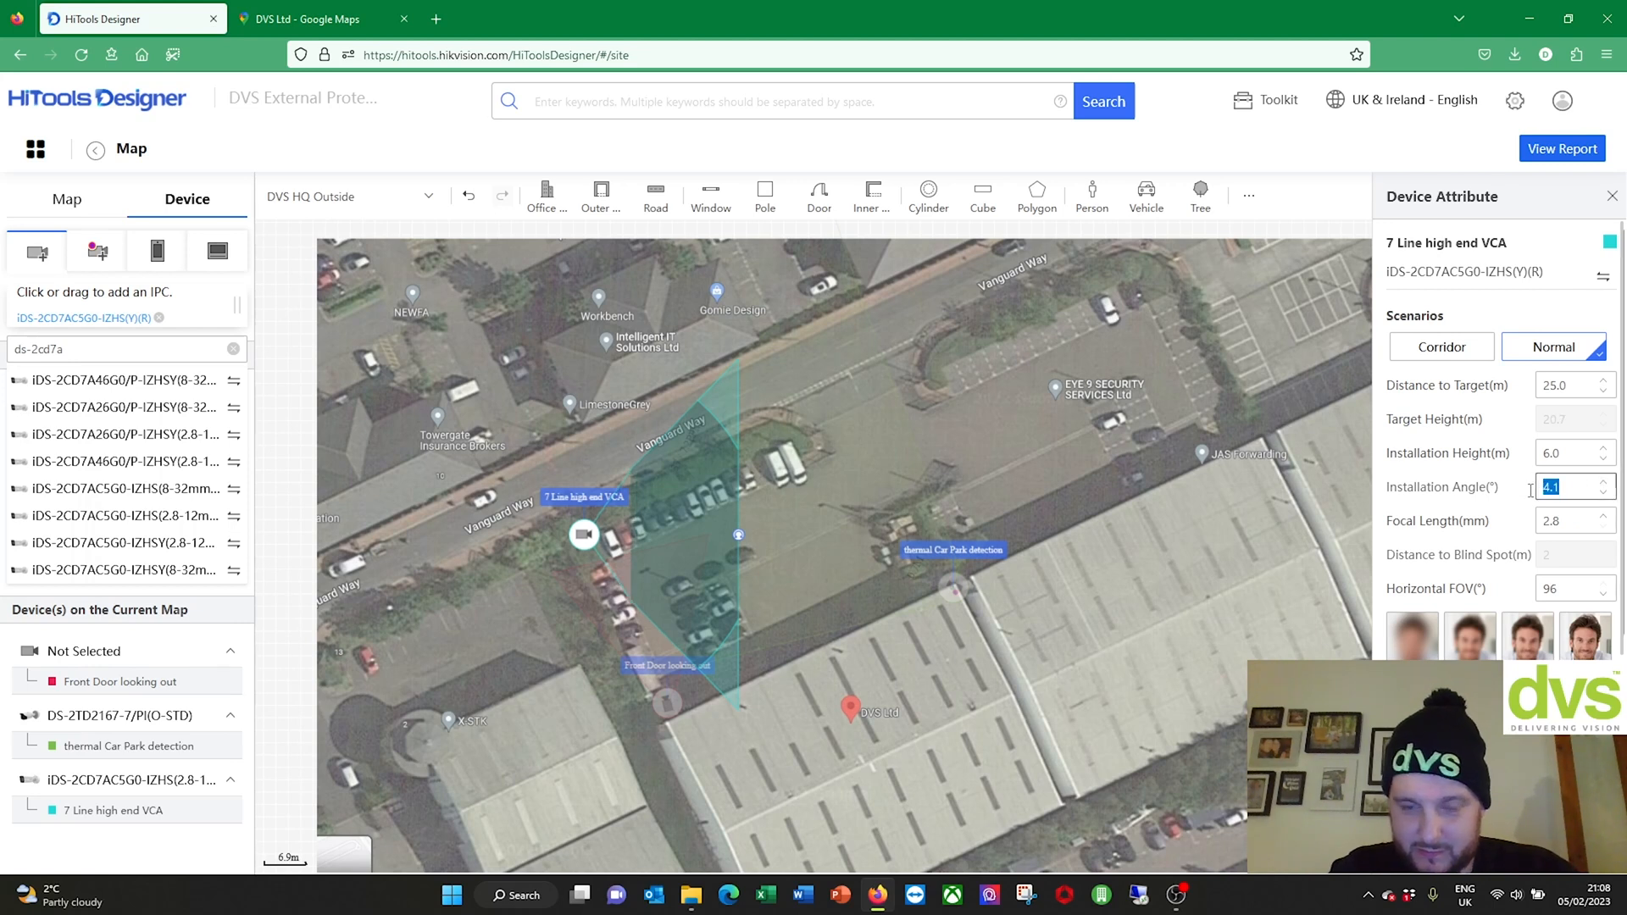
type("27")
Step: Adjust the focal length with the spinner to settle at 3.8 mm (75° field of view)
left_click(1583, 532)
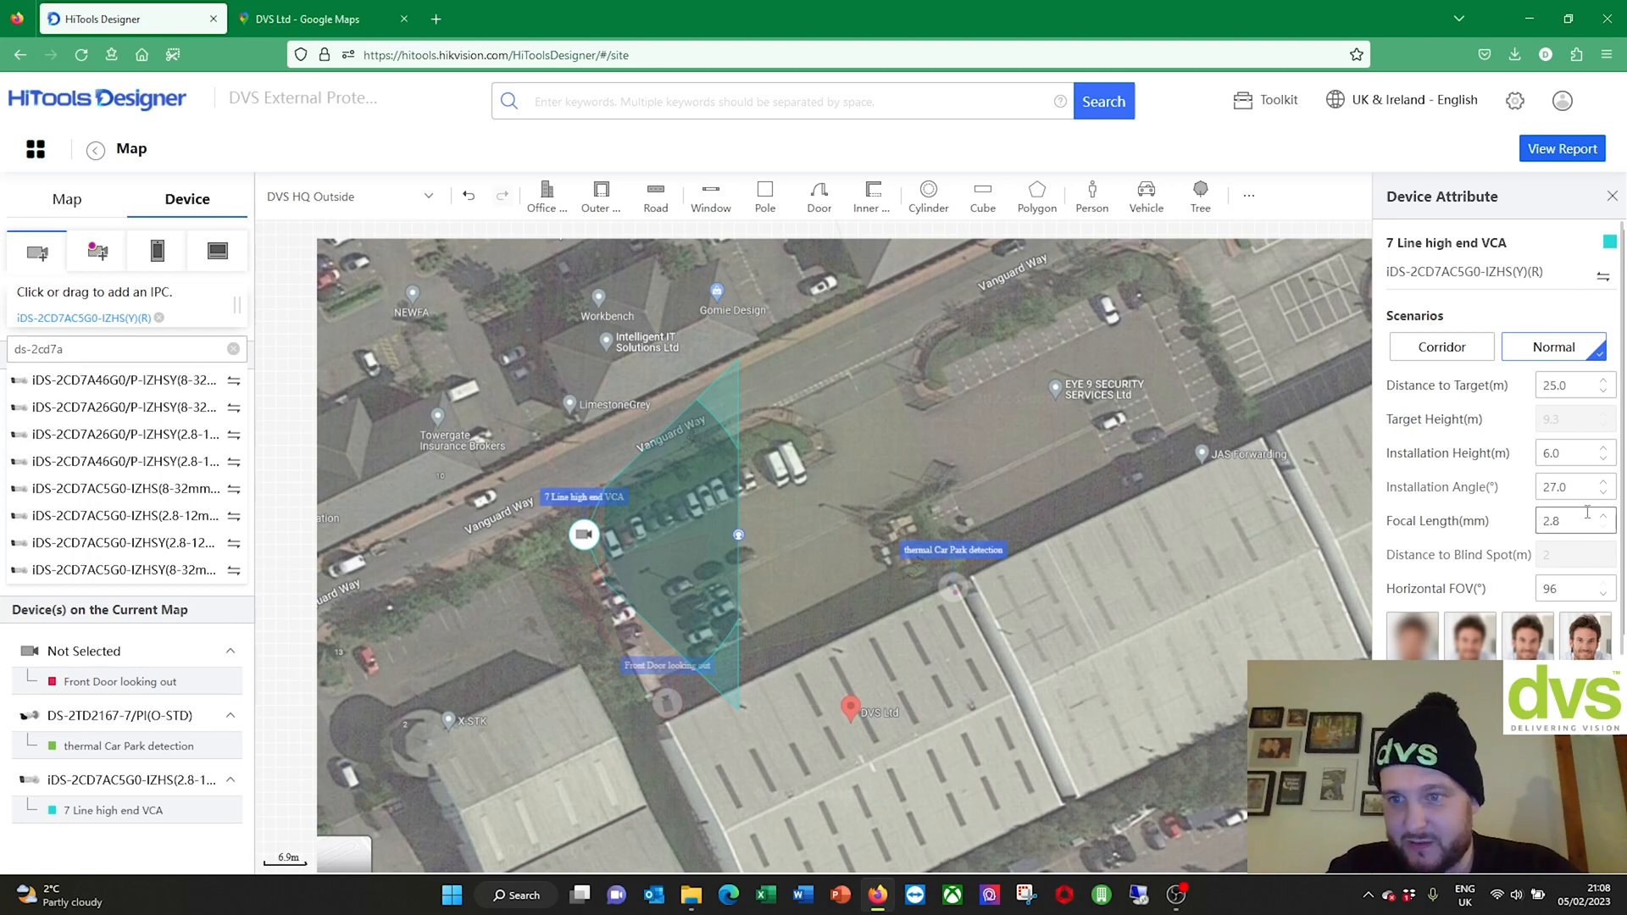
left_click(1602, 517)
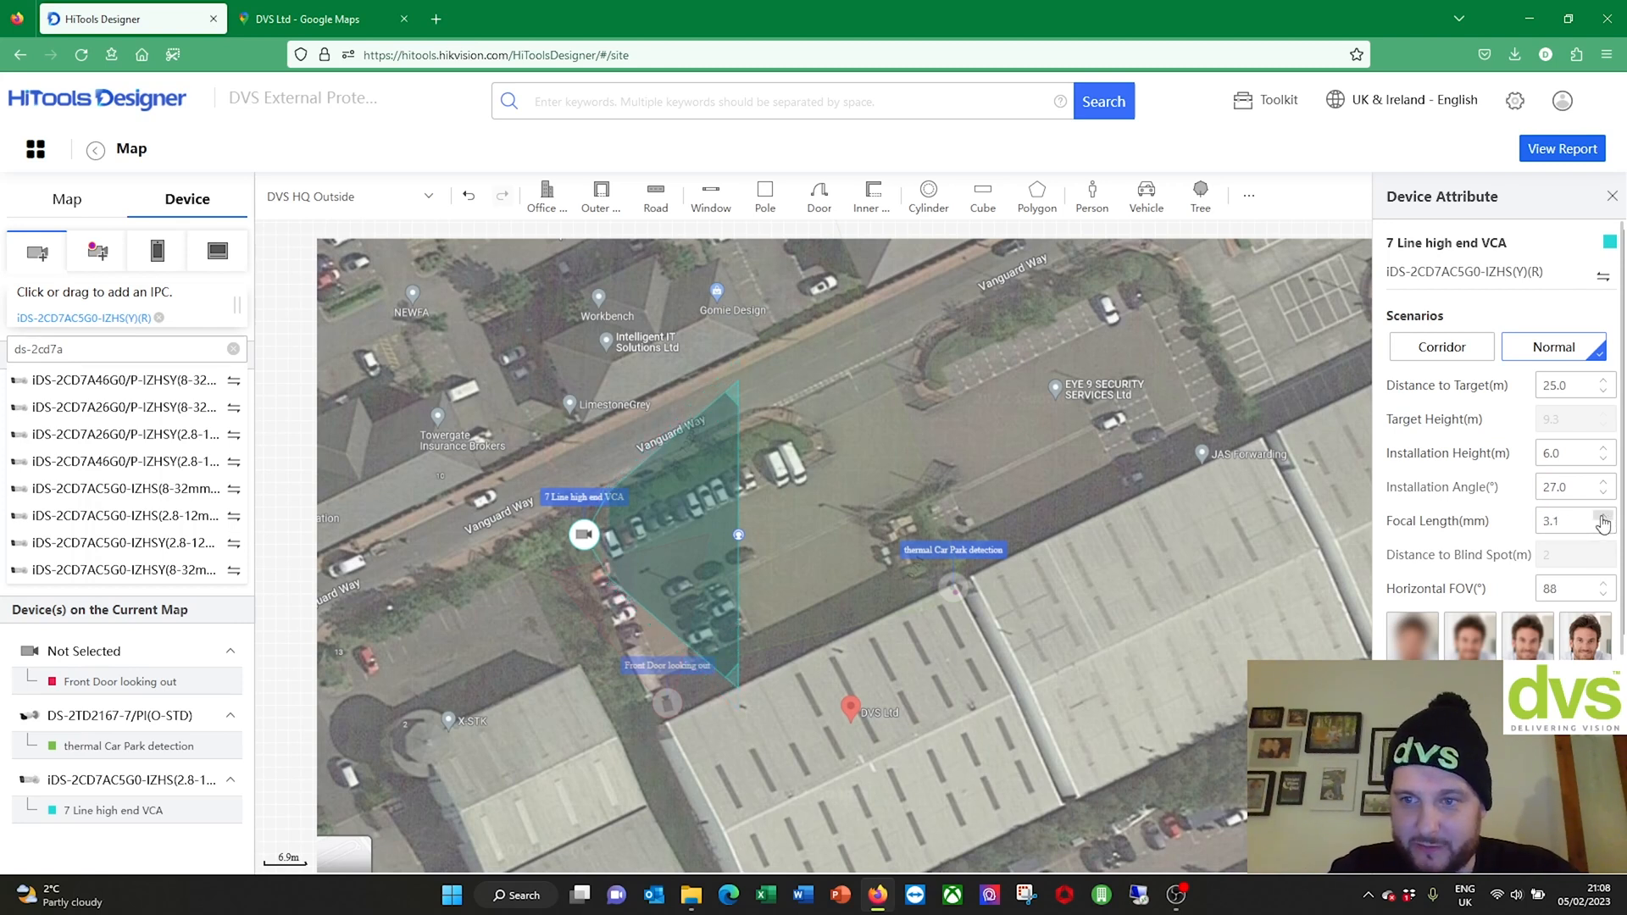
left_click(1603, 519)
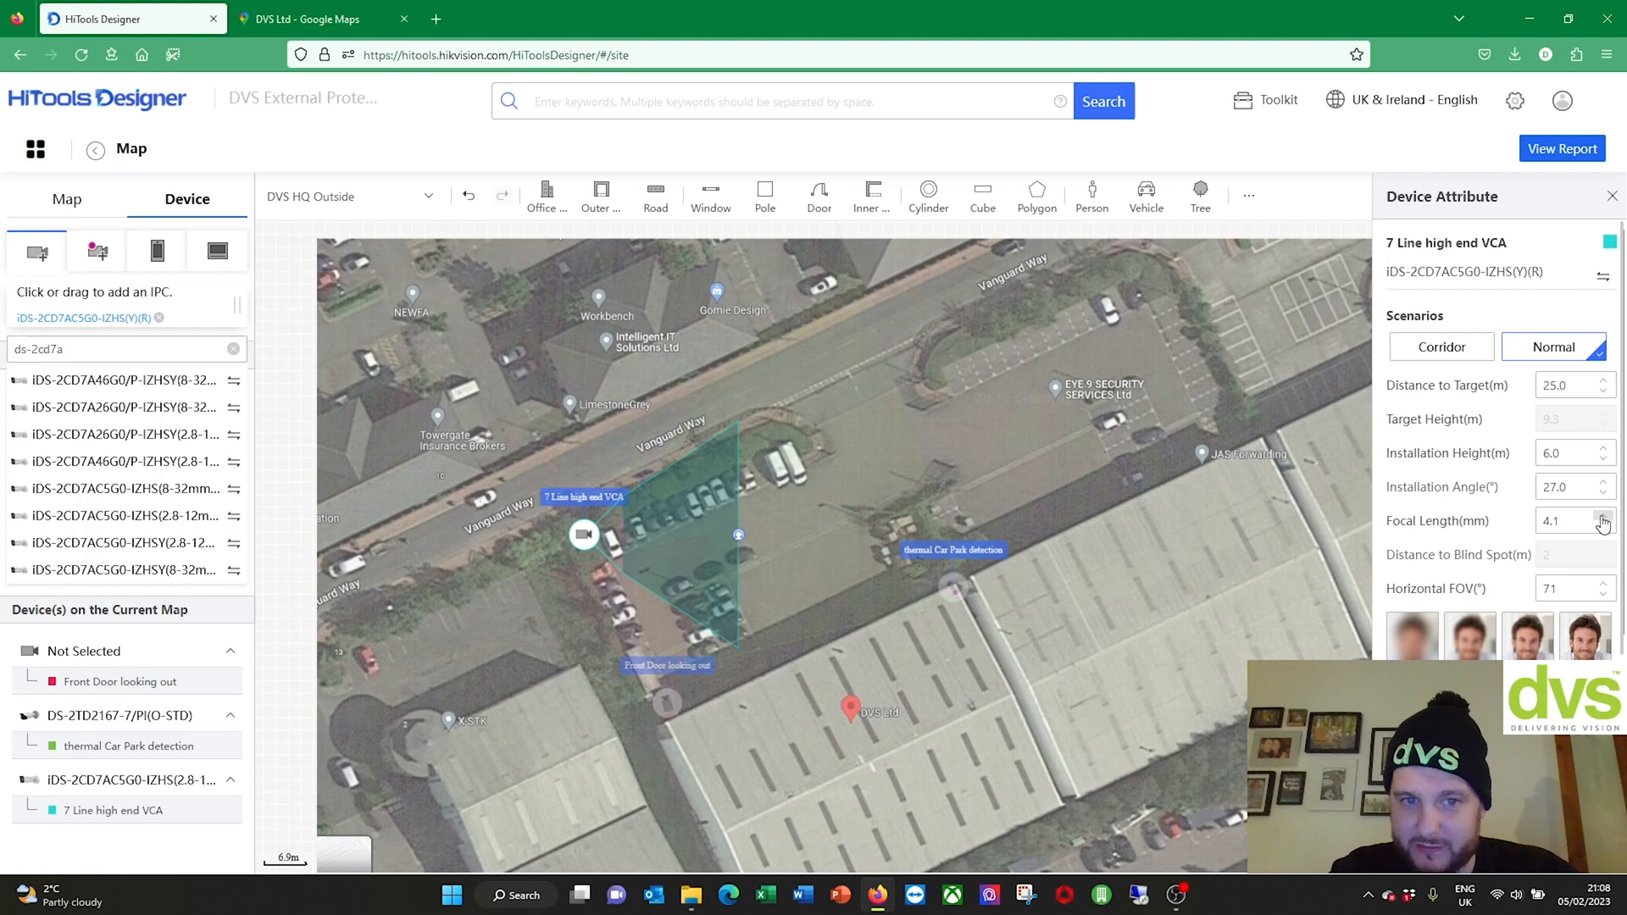
left_click(1602, 519)
left_click(1603, 519)
left_click(1603, 518)
left_click(1603, 518)
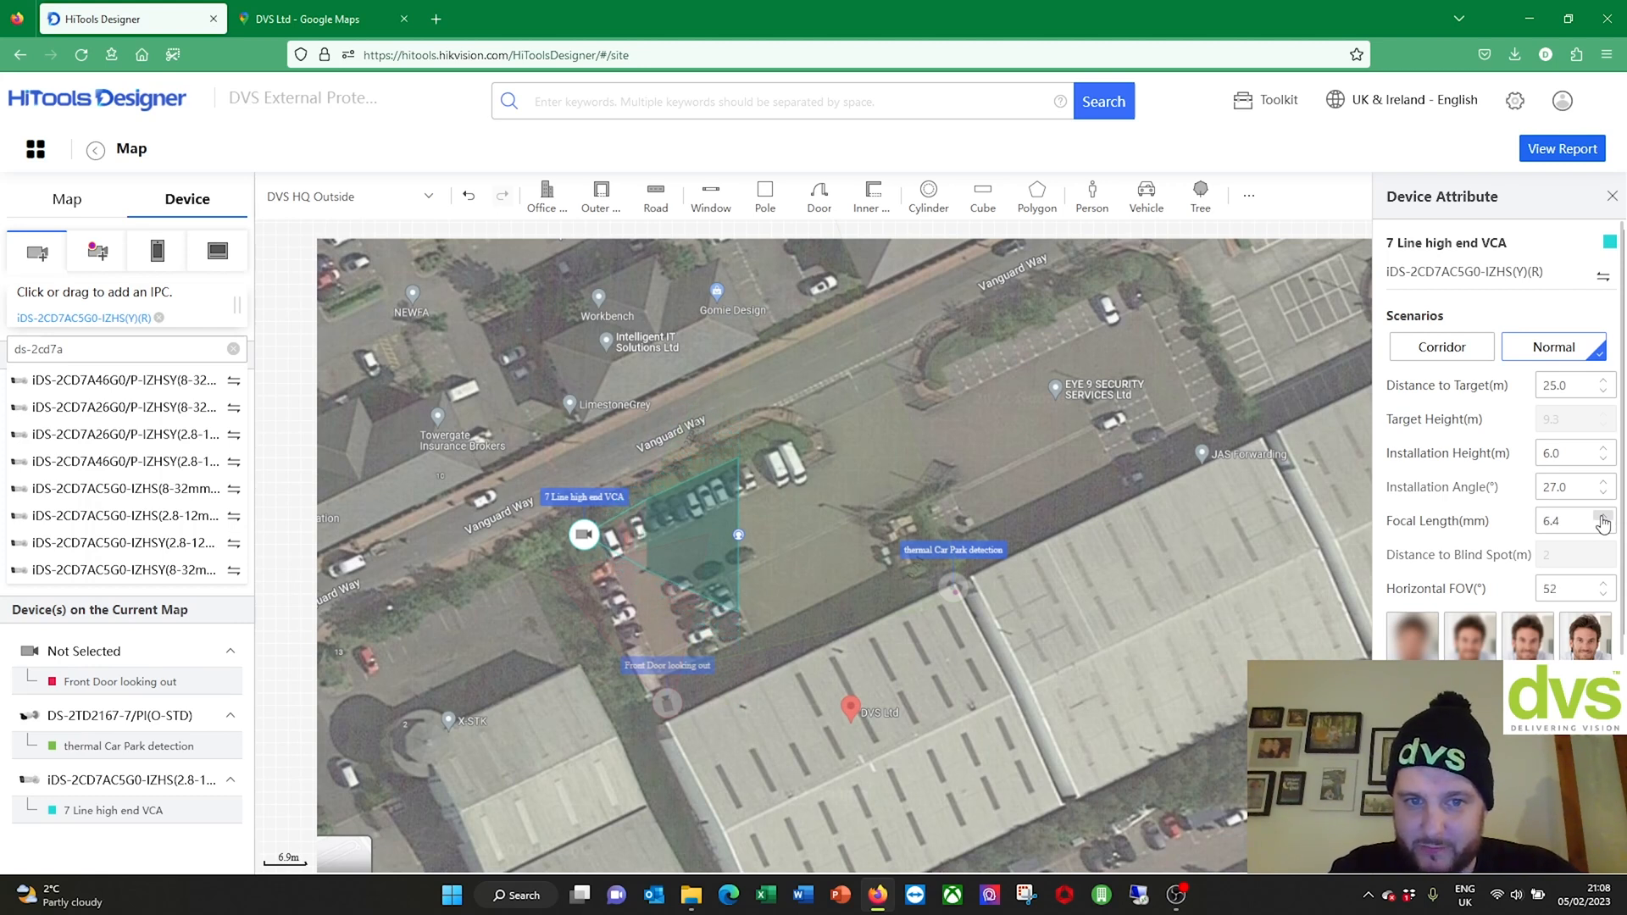
left_click(1603, 520)
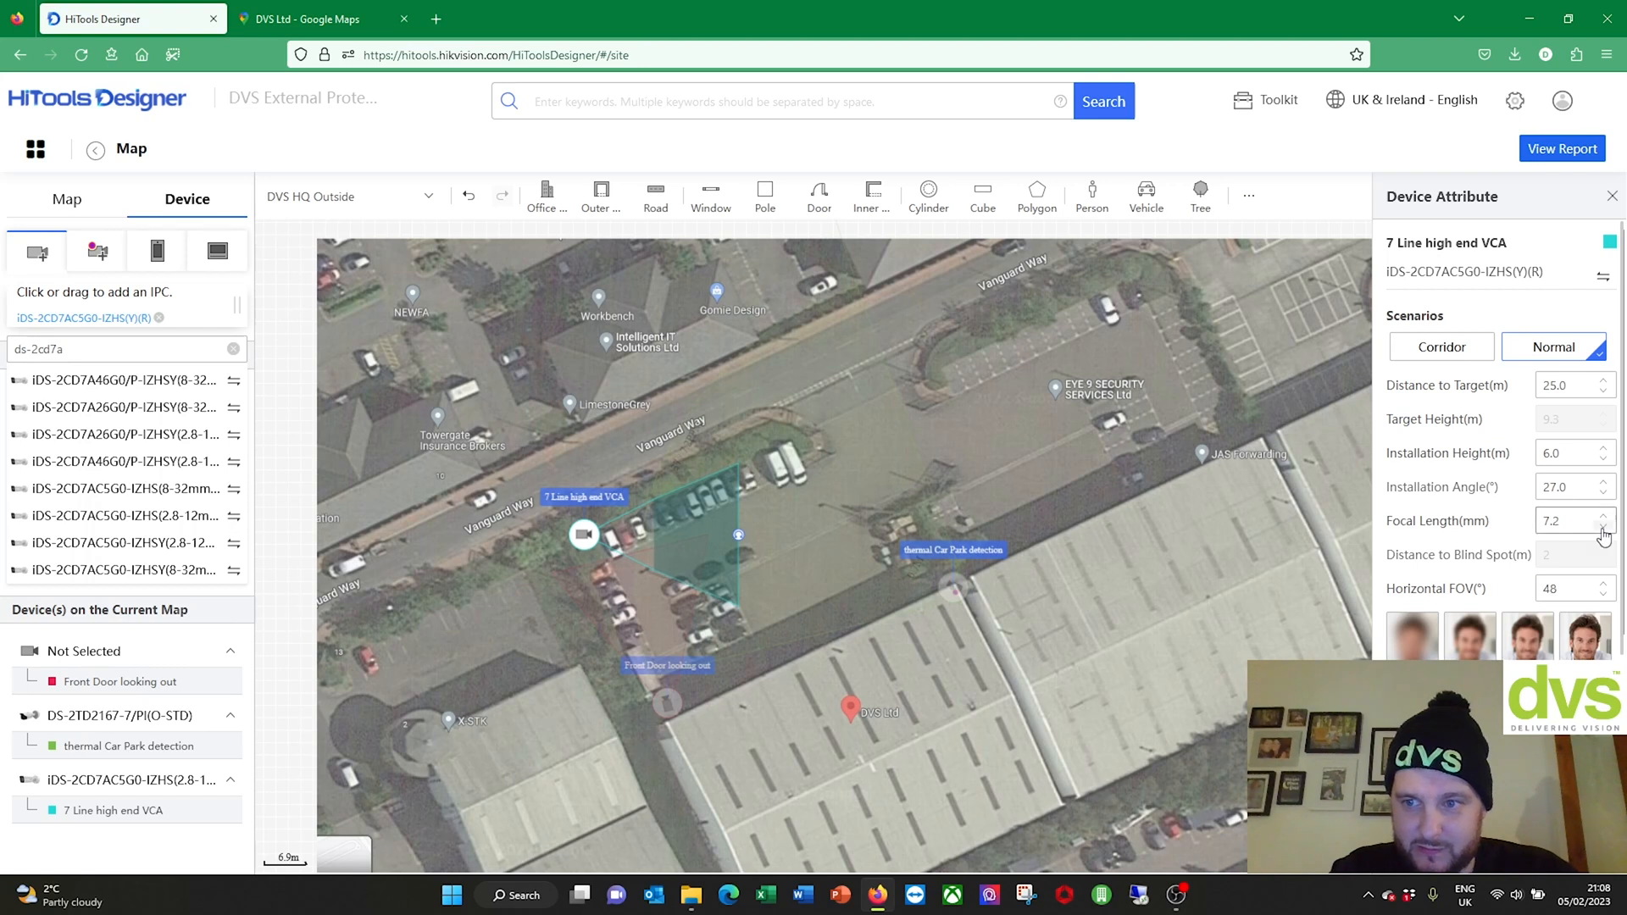
left_click(1603, 529)
left_click(1603, 529)
left_click(1603, 529)
left_click(1603, 528)
left_click(1603, 529)
left_click(1603, 529)
left_click(1603, 529)
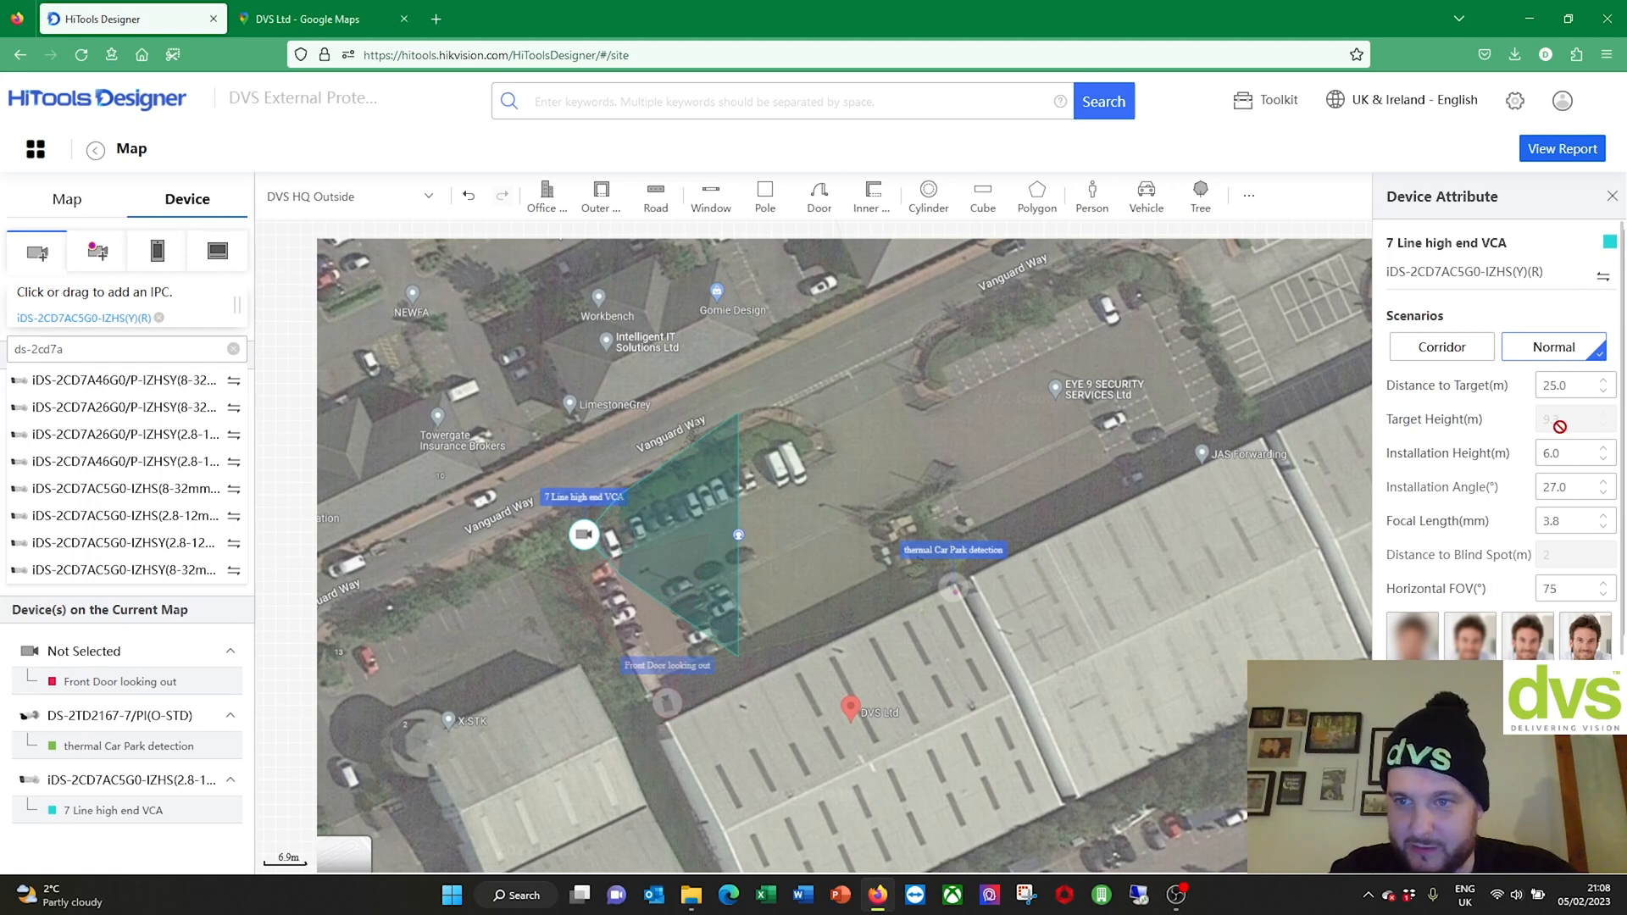
Step: Change the camera's distance to target to 40 m
left_click(1603, 391)
type("35")
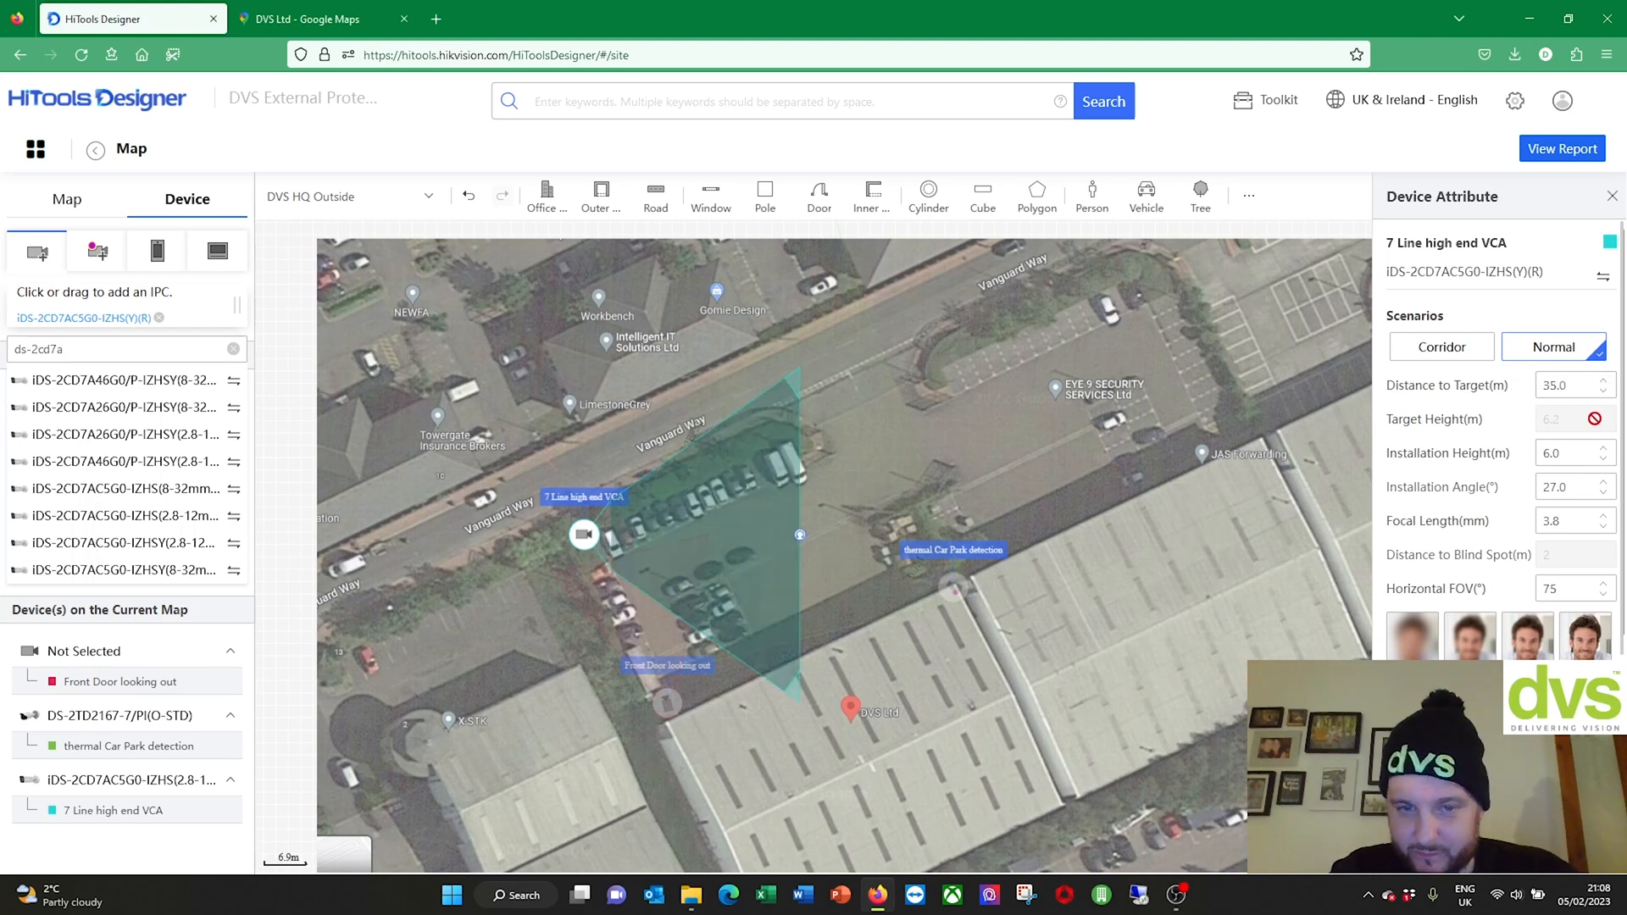
left_click_drag(1584, 390, 1487, 396)
type("40")
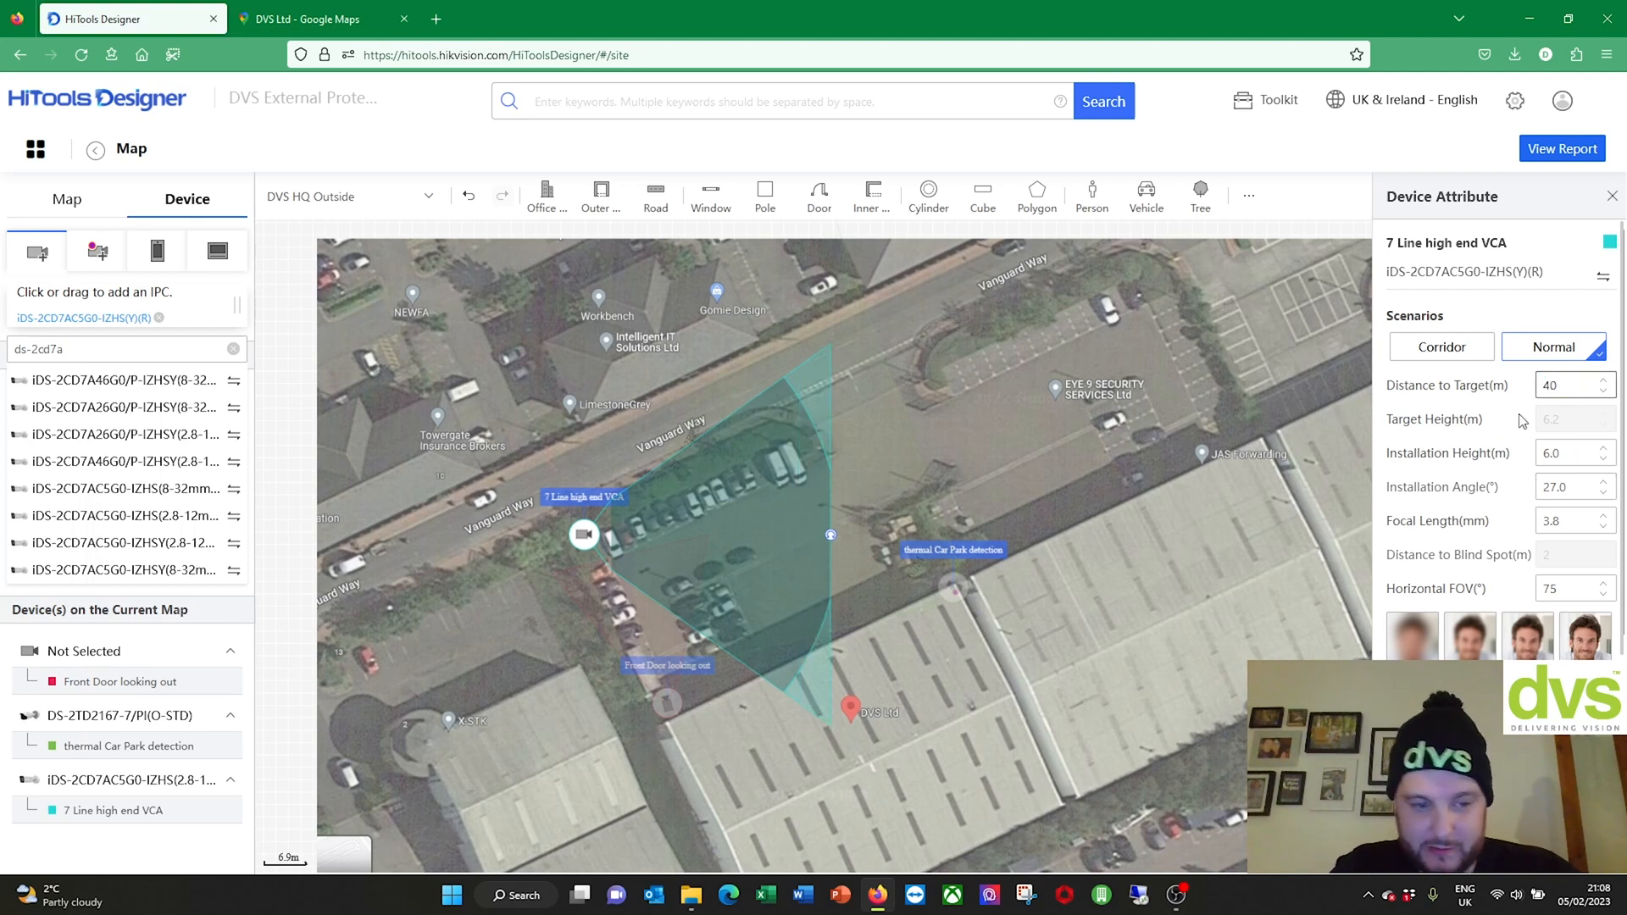
Step: Raise focal length to its 12 mm maximum (36° FOV) and rotate the coverage over the car park
left_click(1603, 516)
left_click(1603, 518)
left_click(1603, 518)
left_click(1603, 518)
left_click(1602, 517)
left_click(1603, 518)
left_click(1603, 518)
left_click(1603, 518)
left_click(1603, 518)
left_click(1603, 518)
left_click(1603, 518)
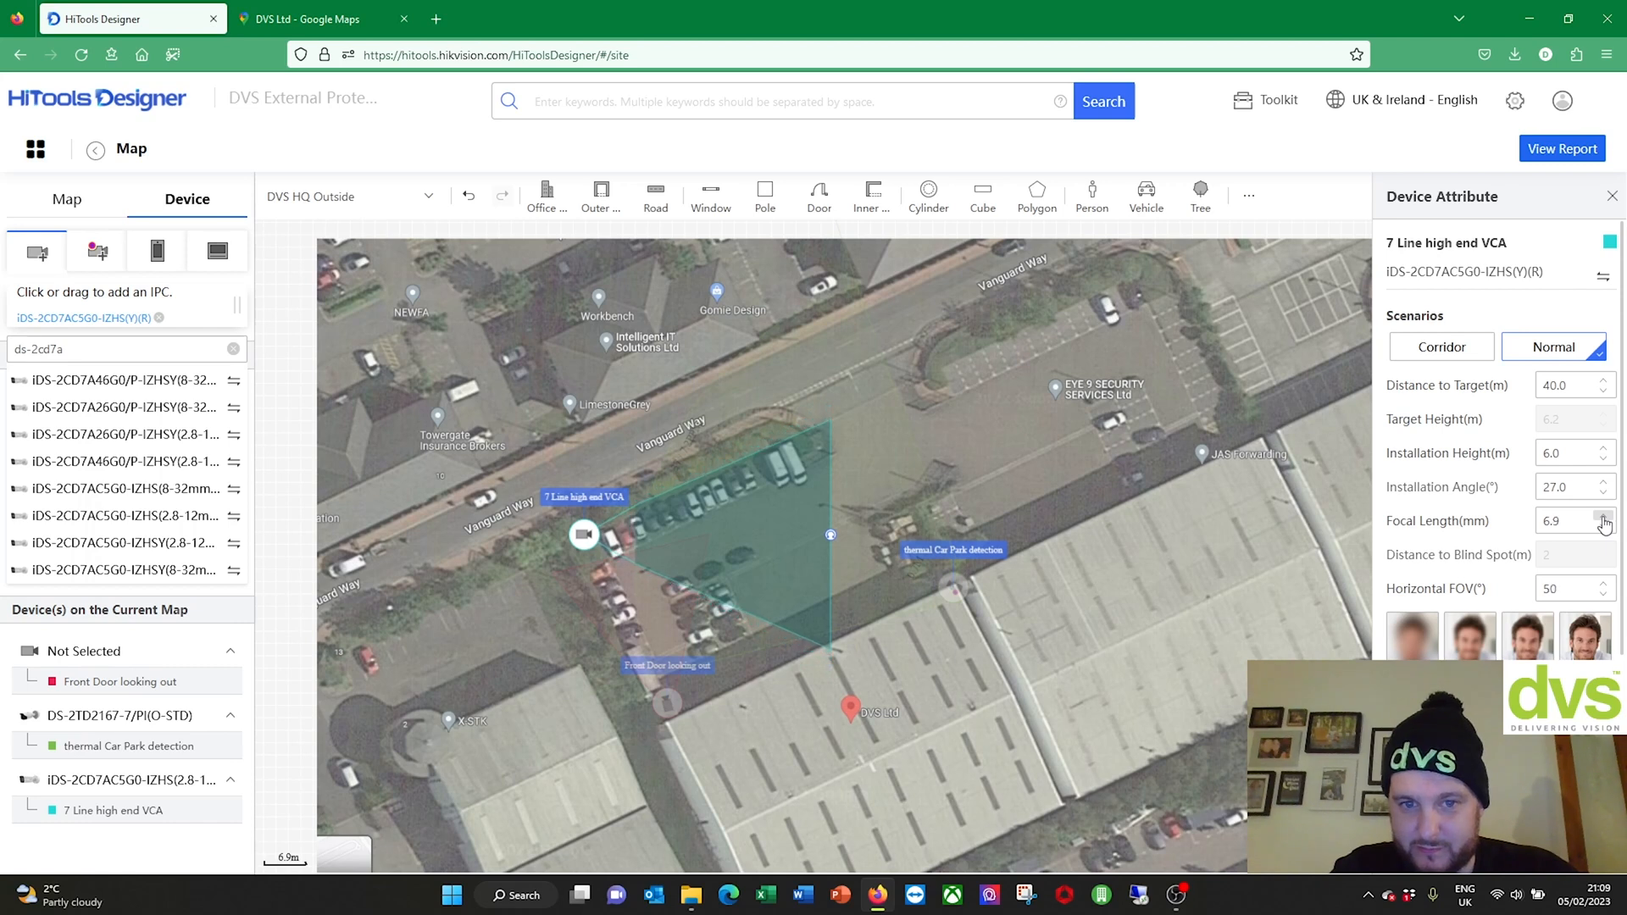
left_click(1603, 517)
left_click(1603, 518)
left_click_drag(833, 535, 866, 486)
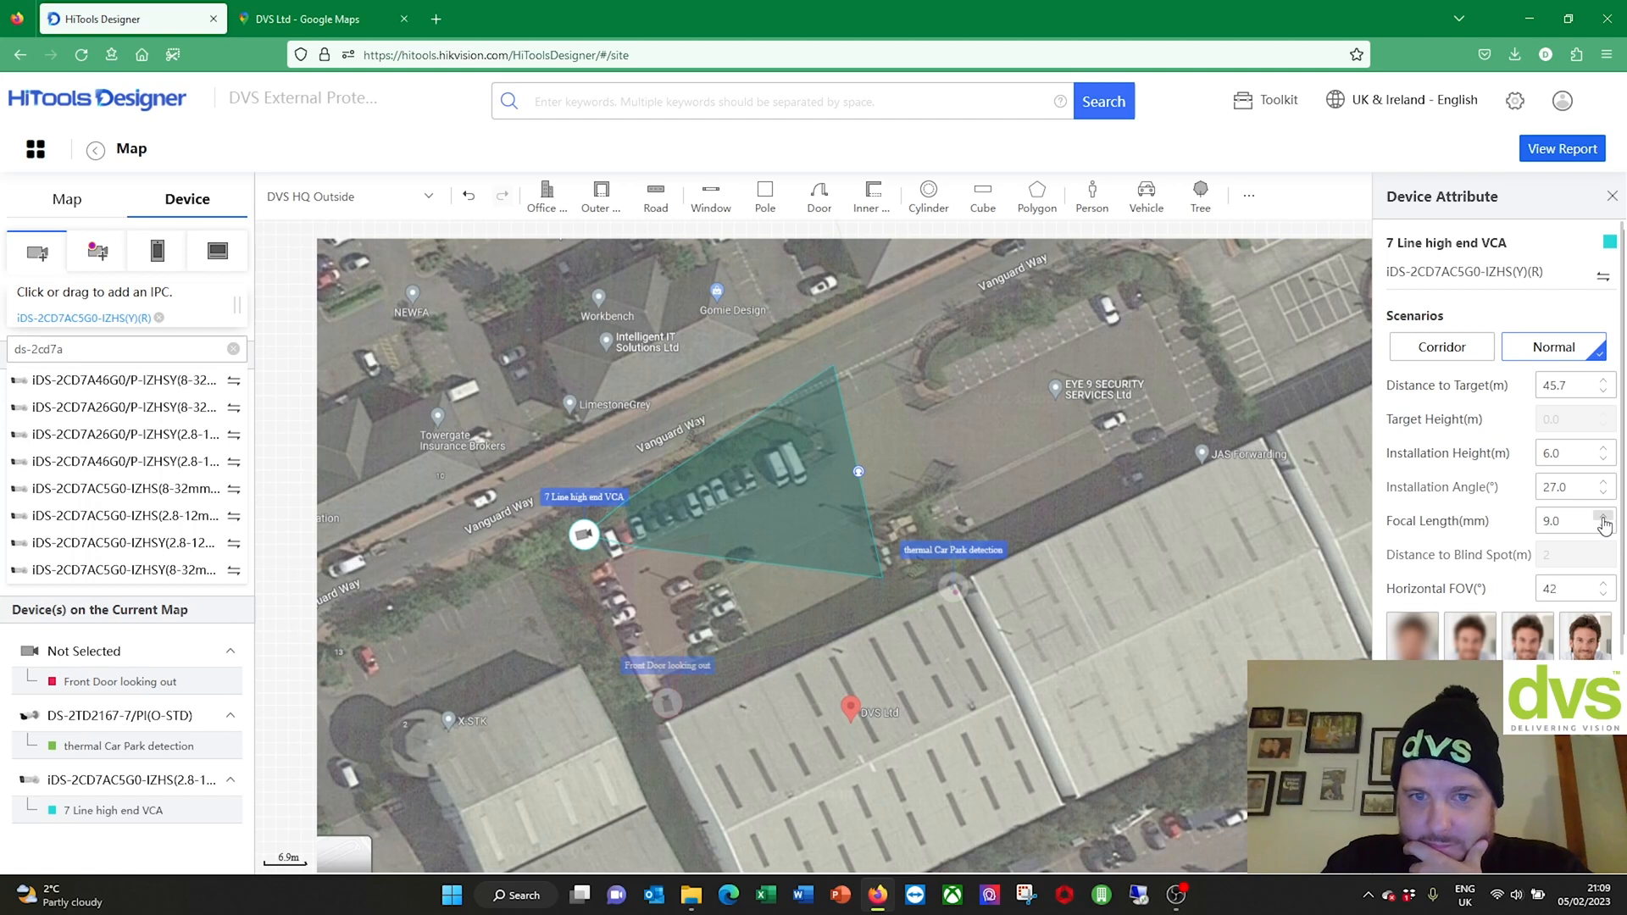
left_click(1603, 518)
left_click(1603, 518)
left_click(1603, 518)
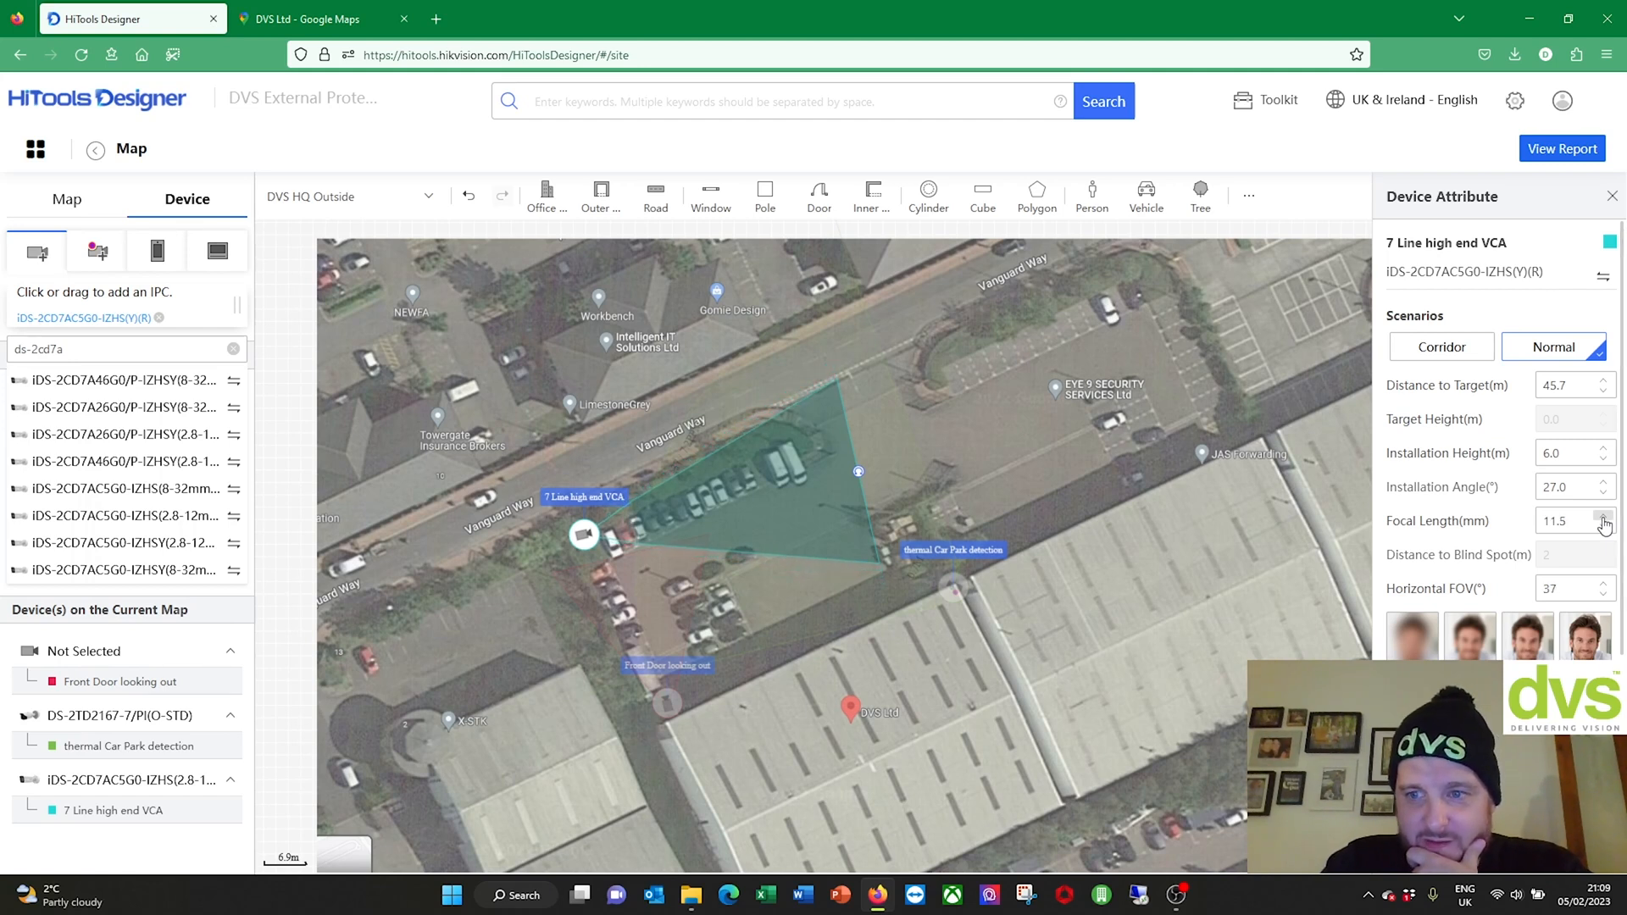
left_click(1603, 518)
left_click(1602, 518)
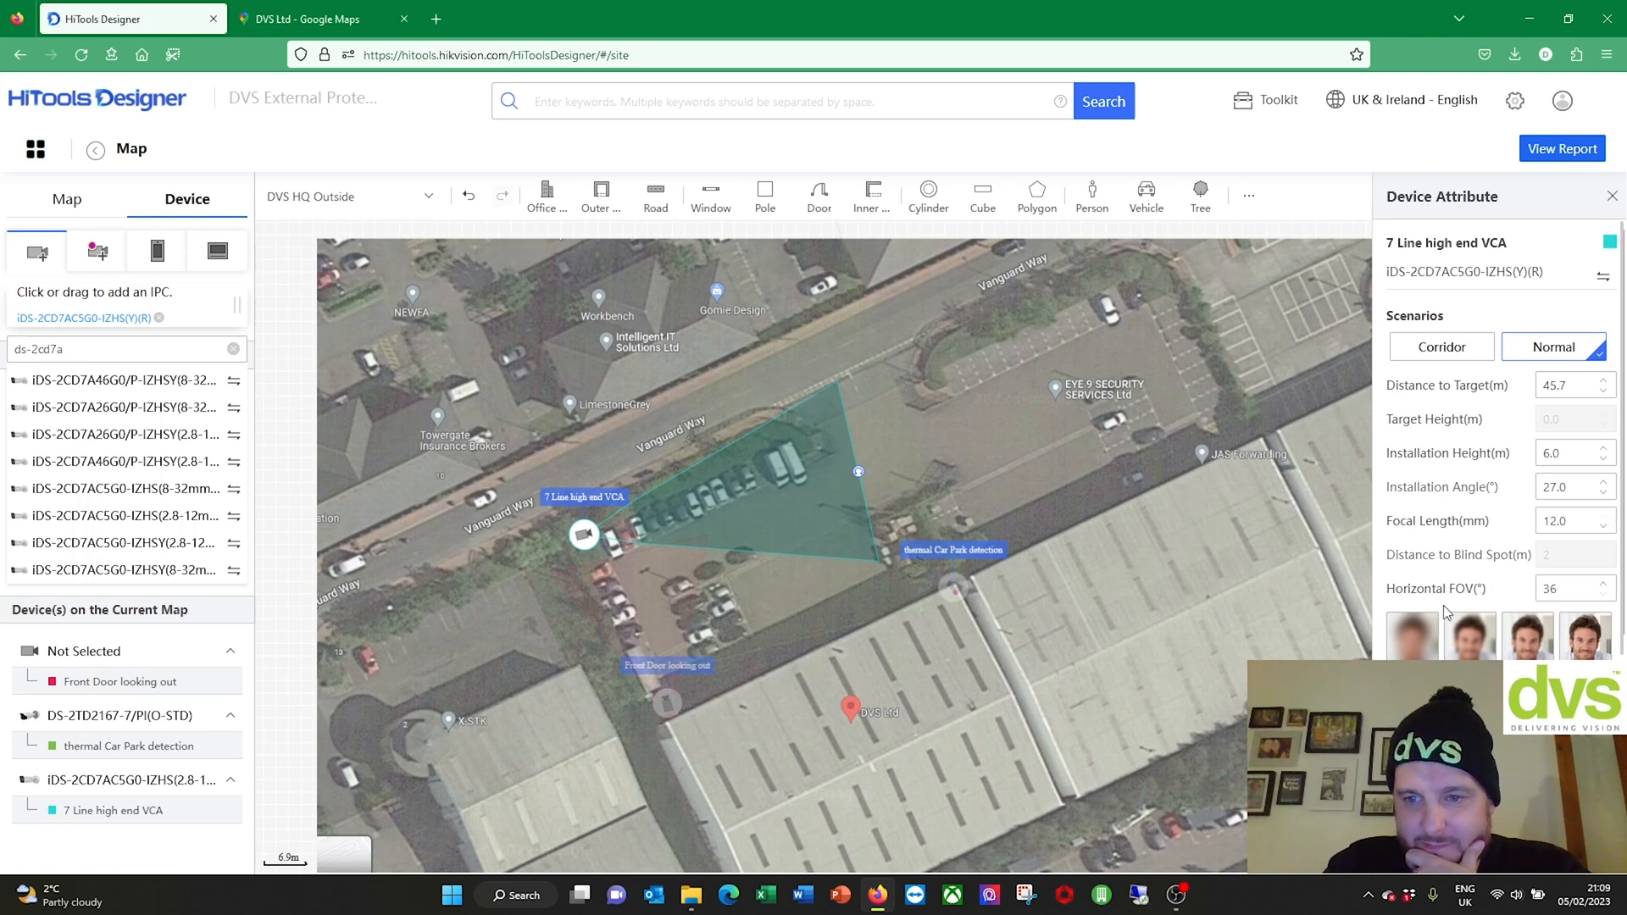
scroll(1585, 484, "down", 3)
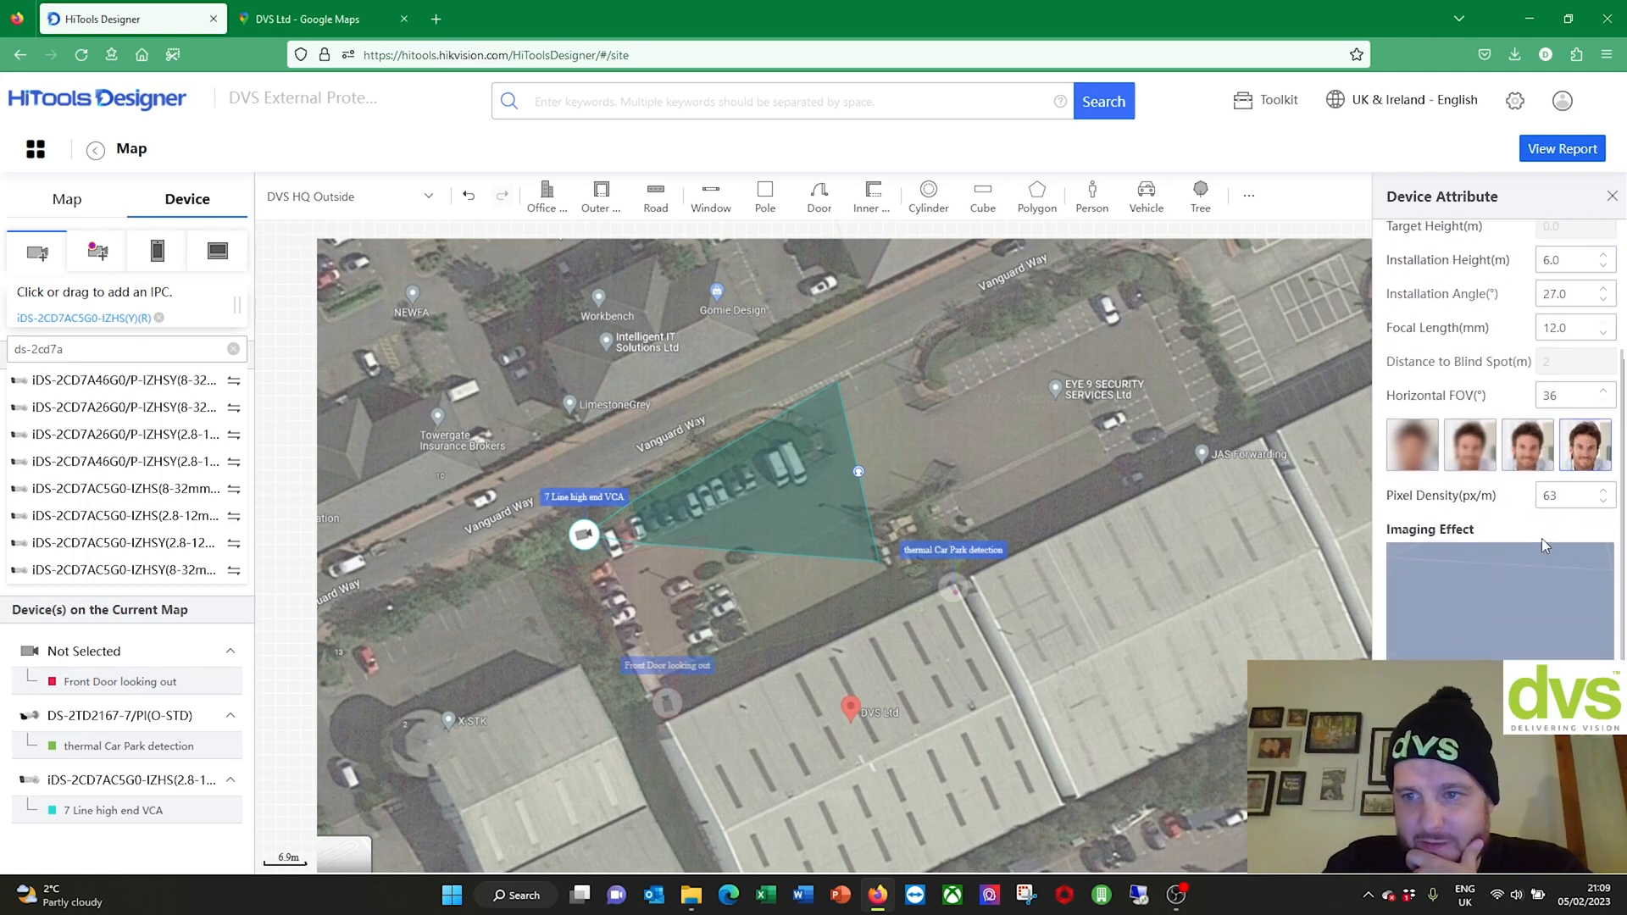
scroll(1539, 547, "down", 2)
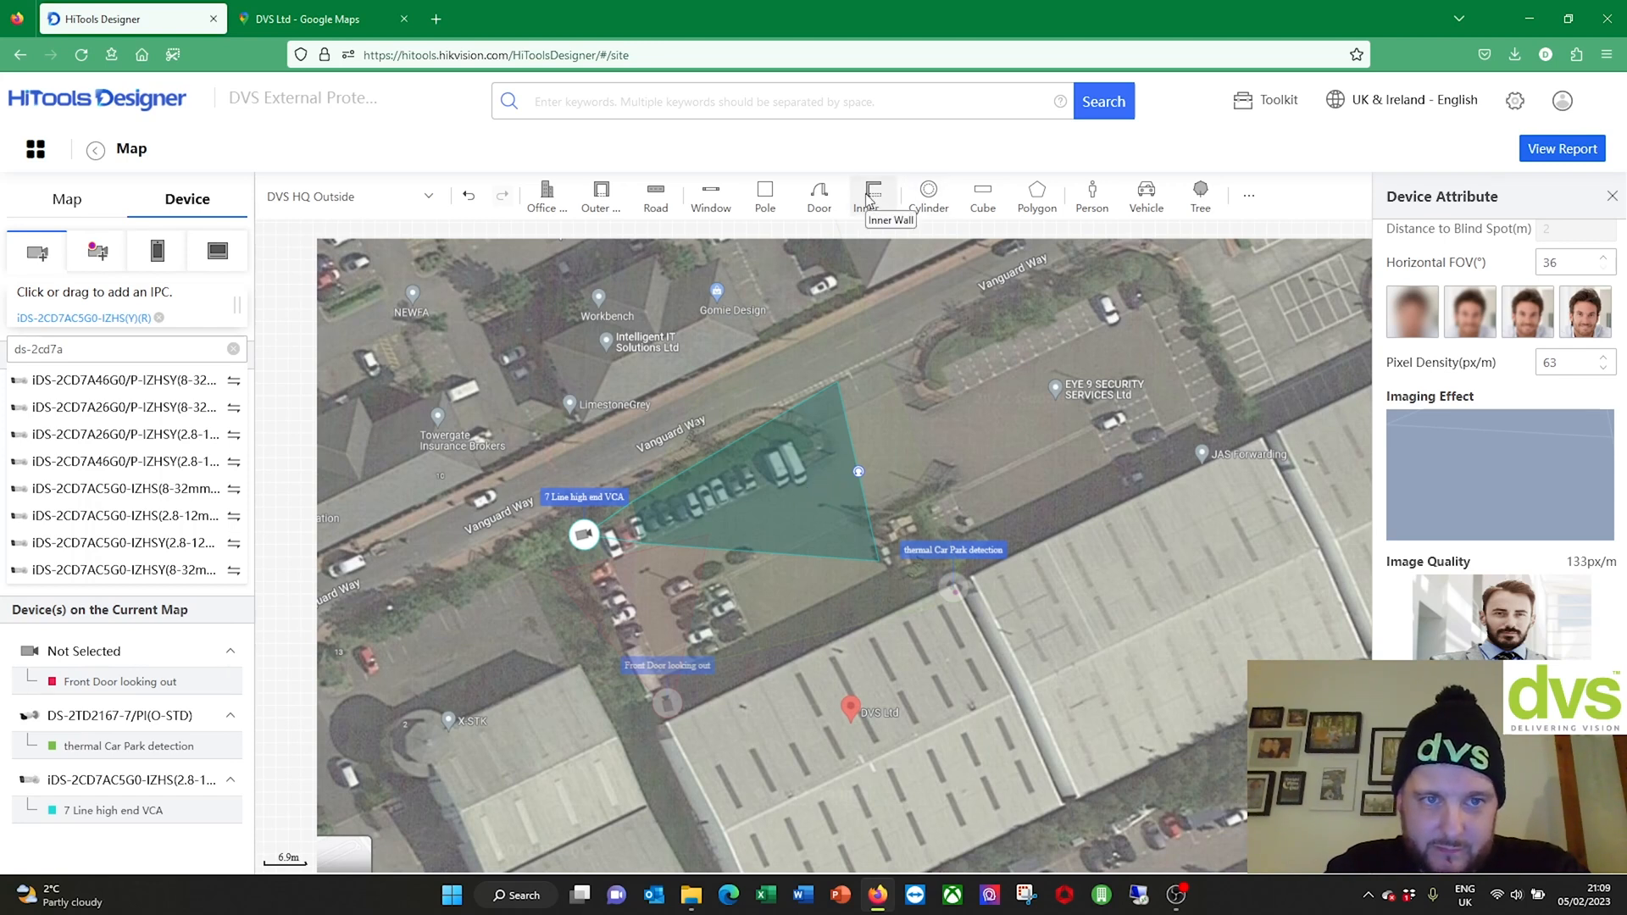
Step: Enable DORI zones, turn them off for the Front Door looking out camera, then select the thermal and 7 Line cameras
left_click(1250, 195)
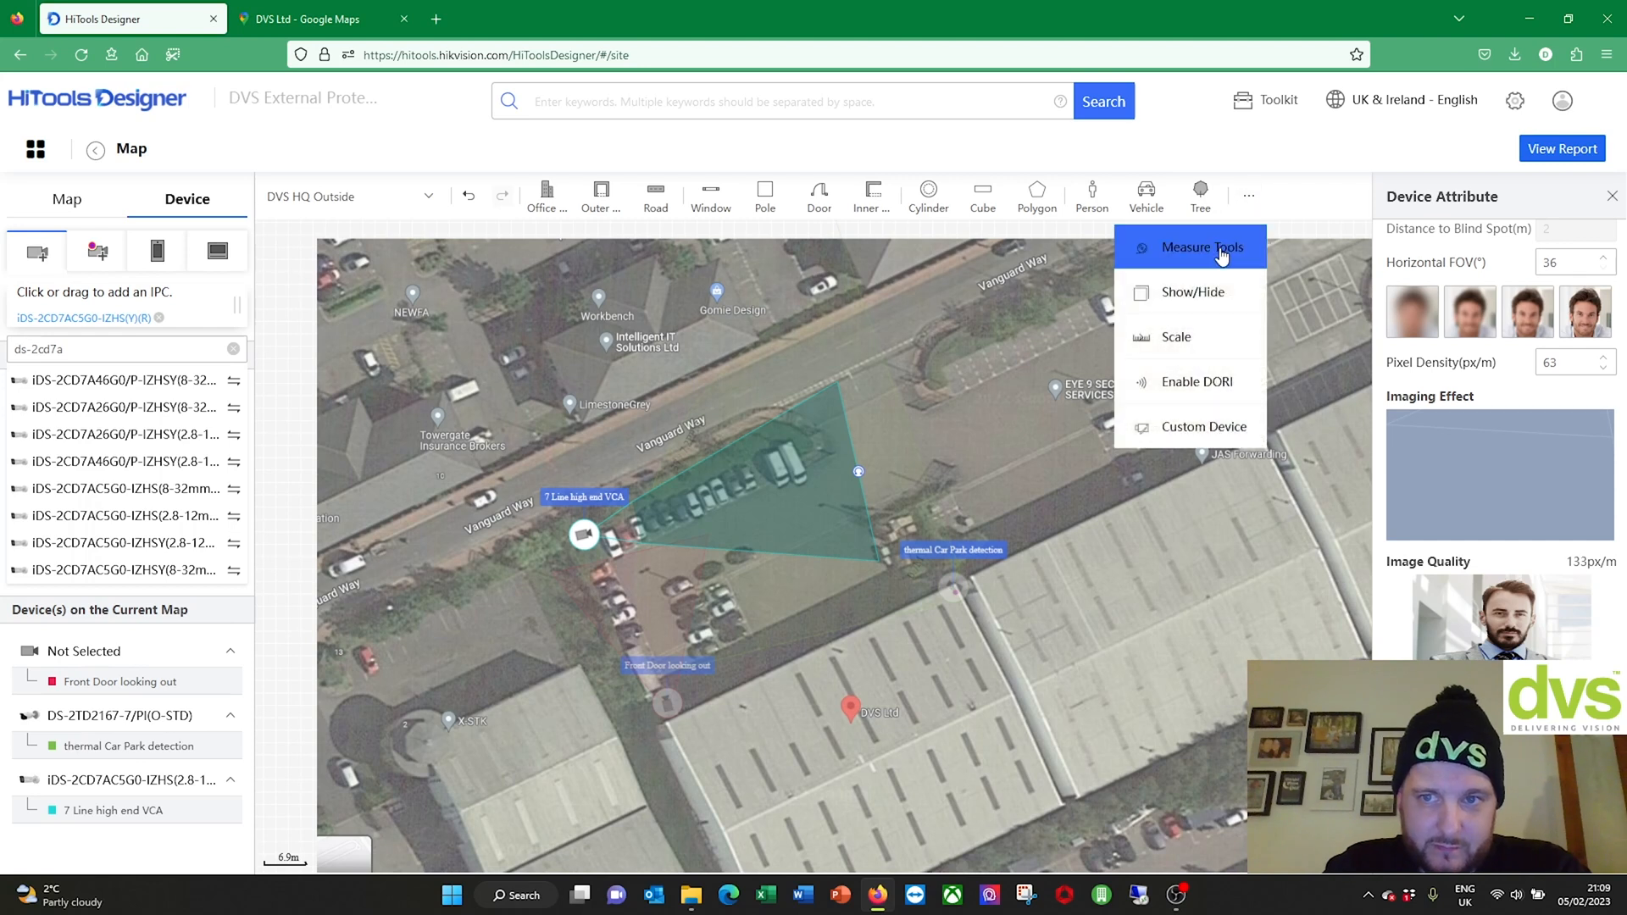
left_click(1218, 386)
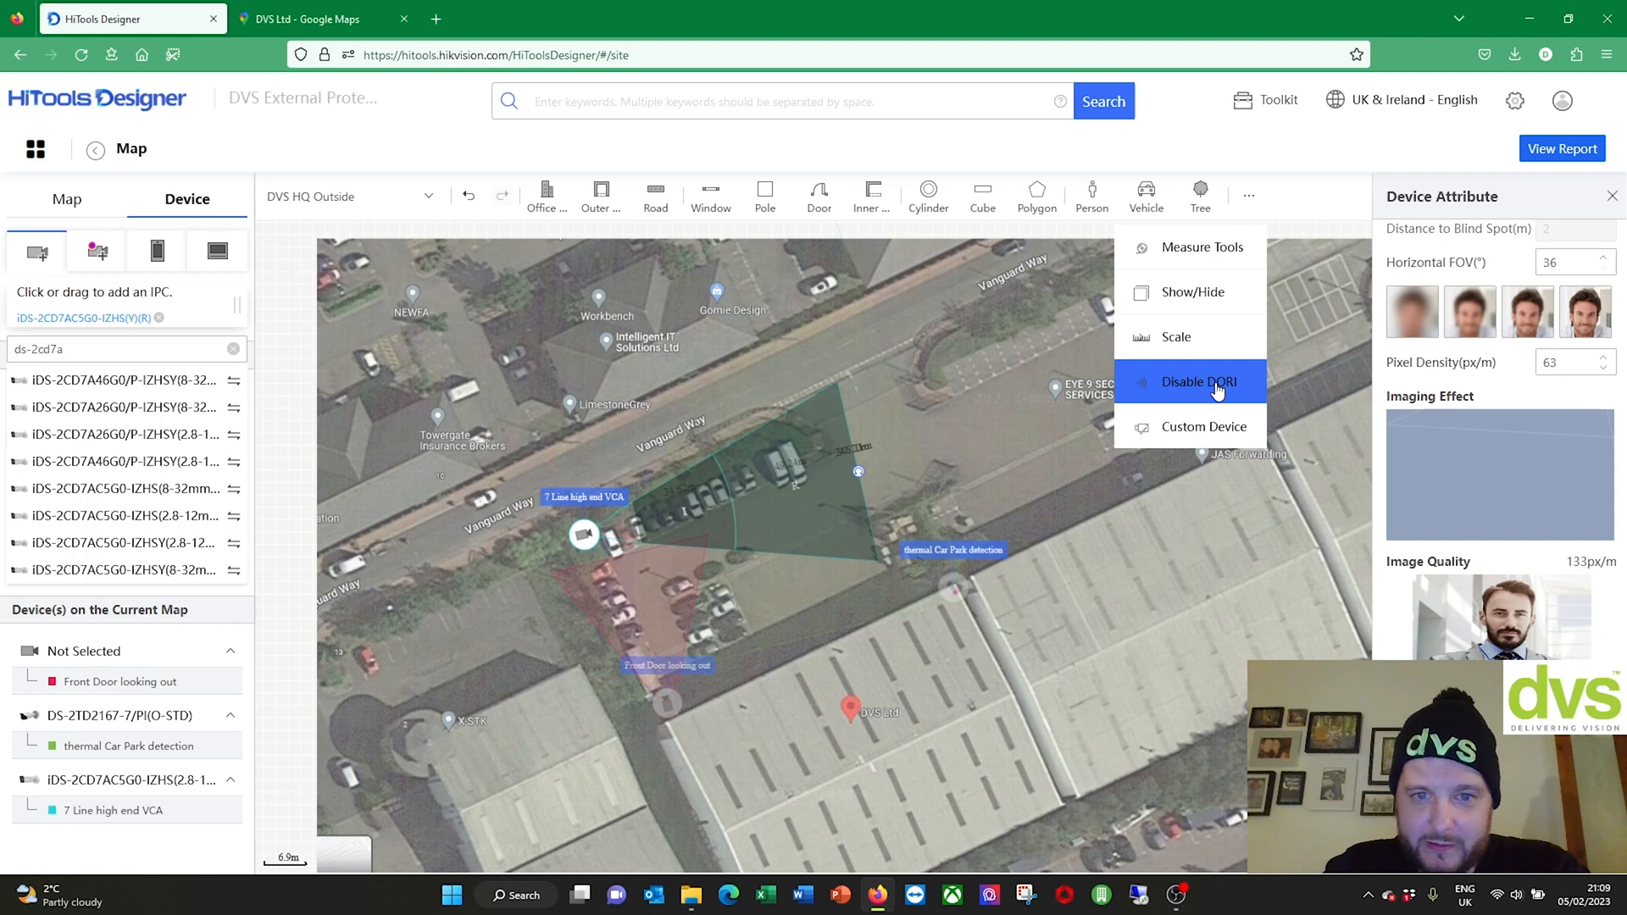
left_click(683, 593)
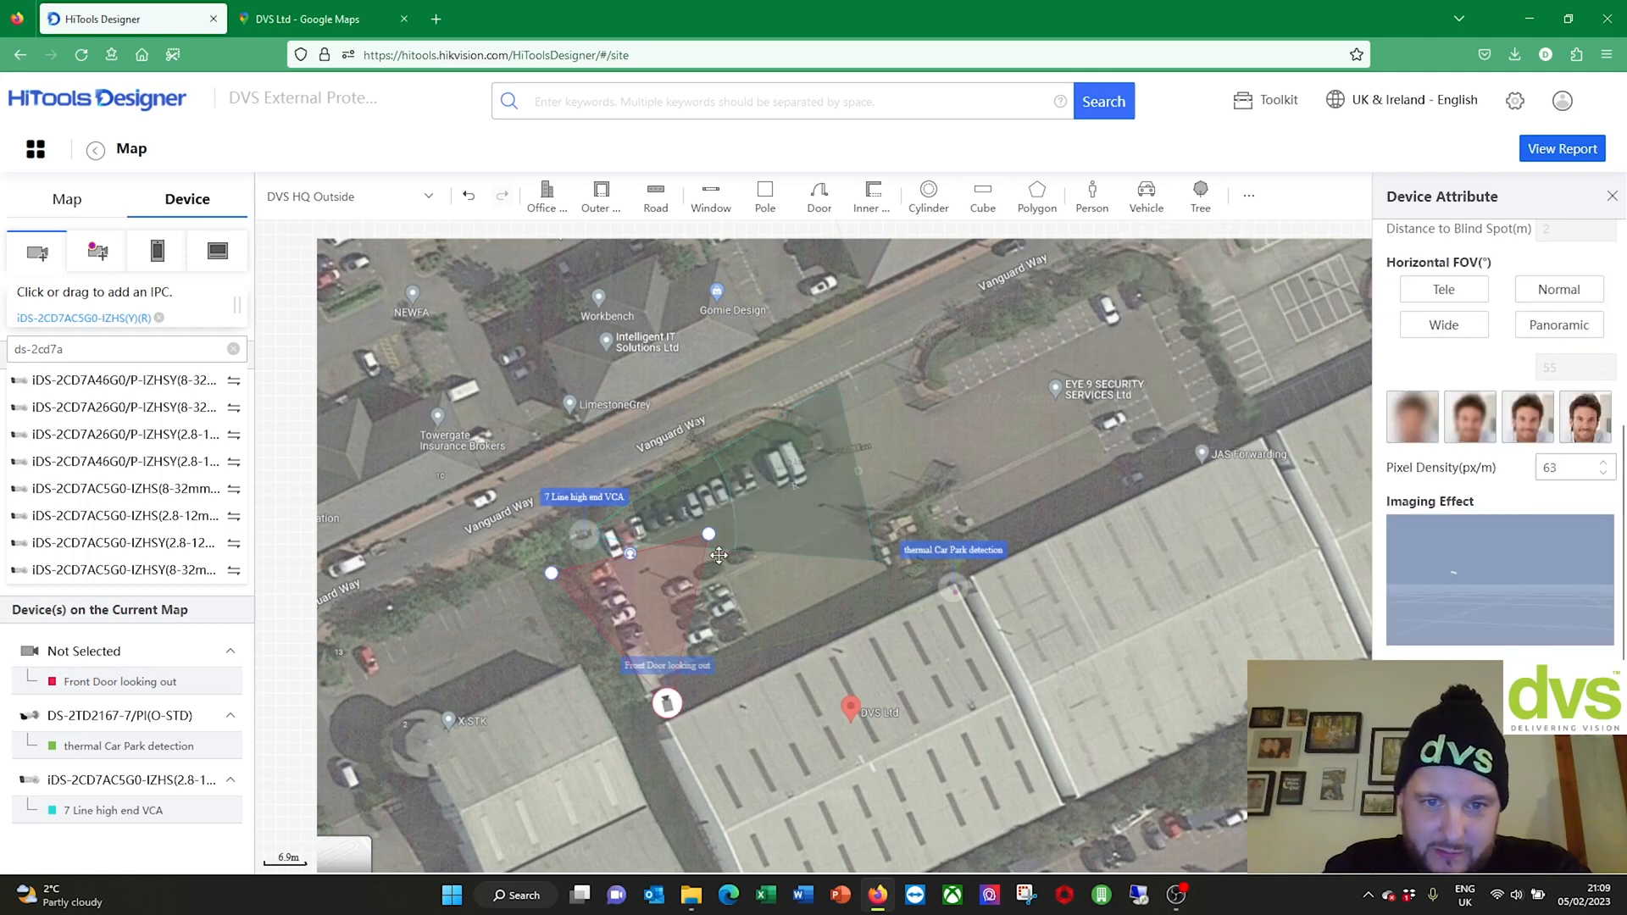
left_click(667, 702)
left_click(1253, 202)
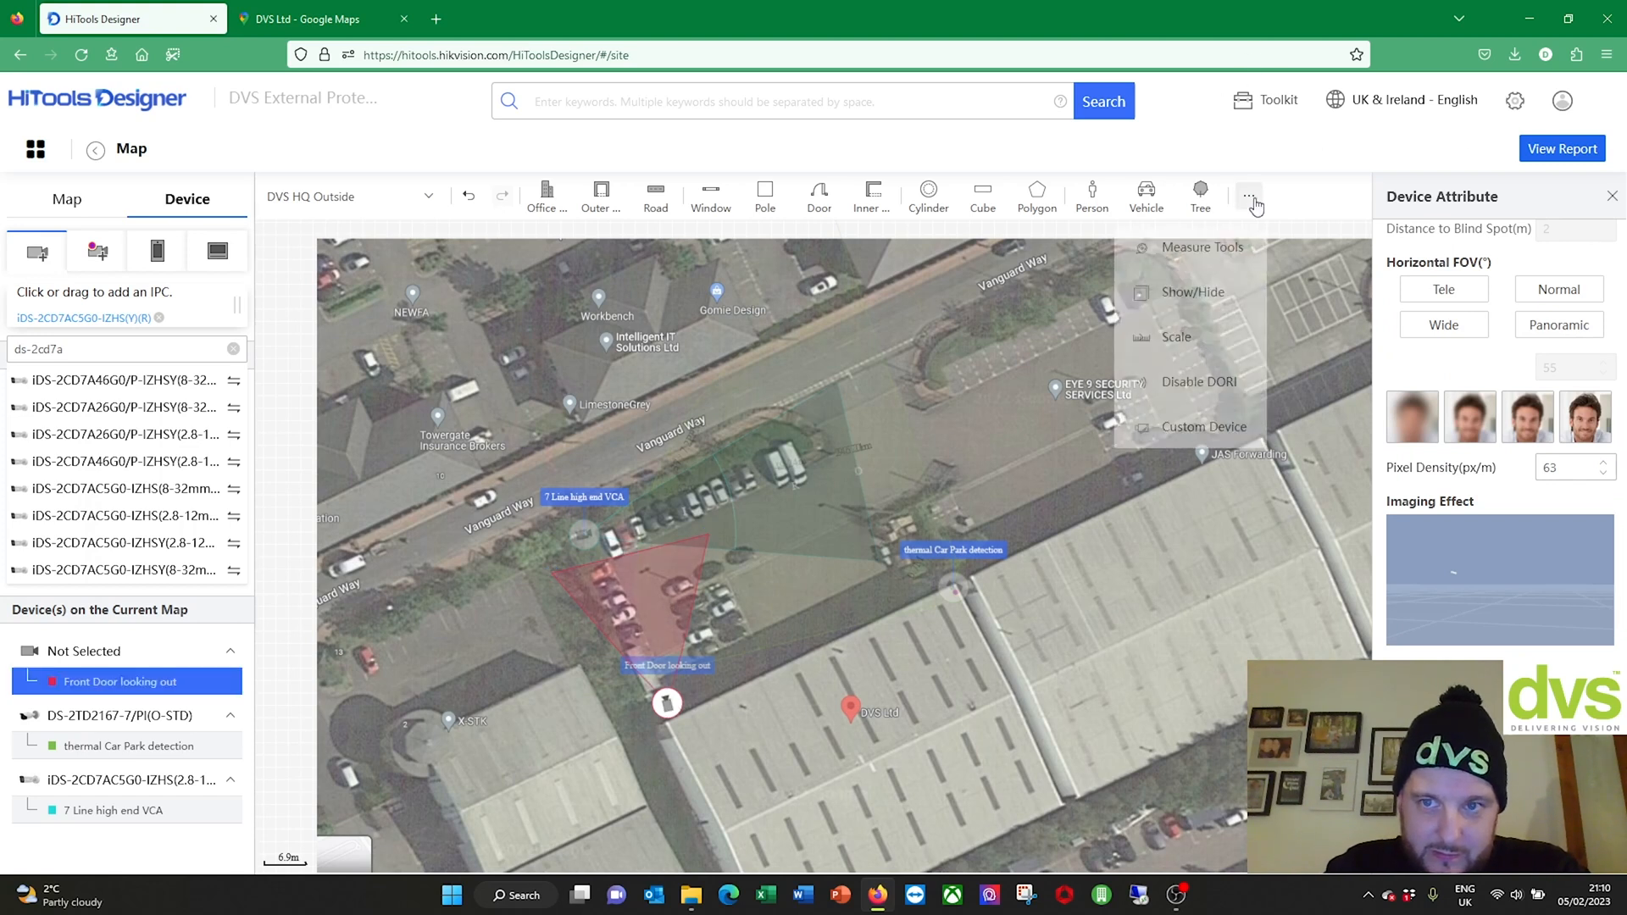
left_click(1223, 386)
left_click(954, 586)
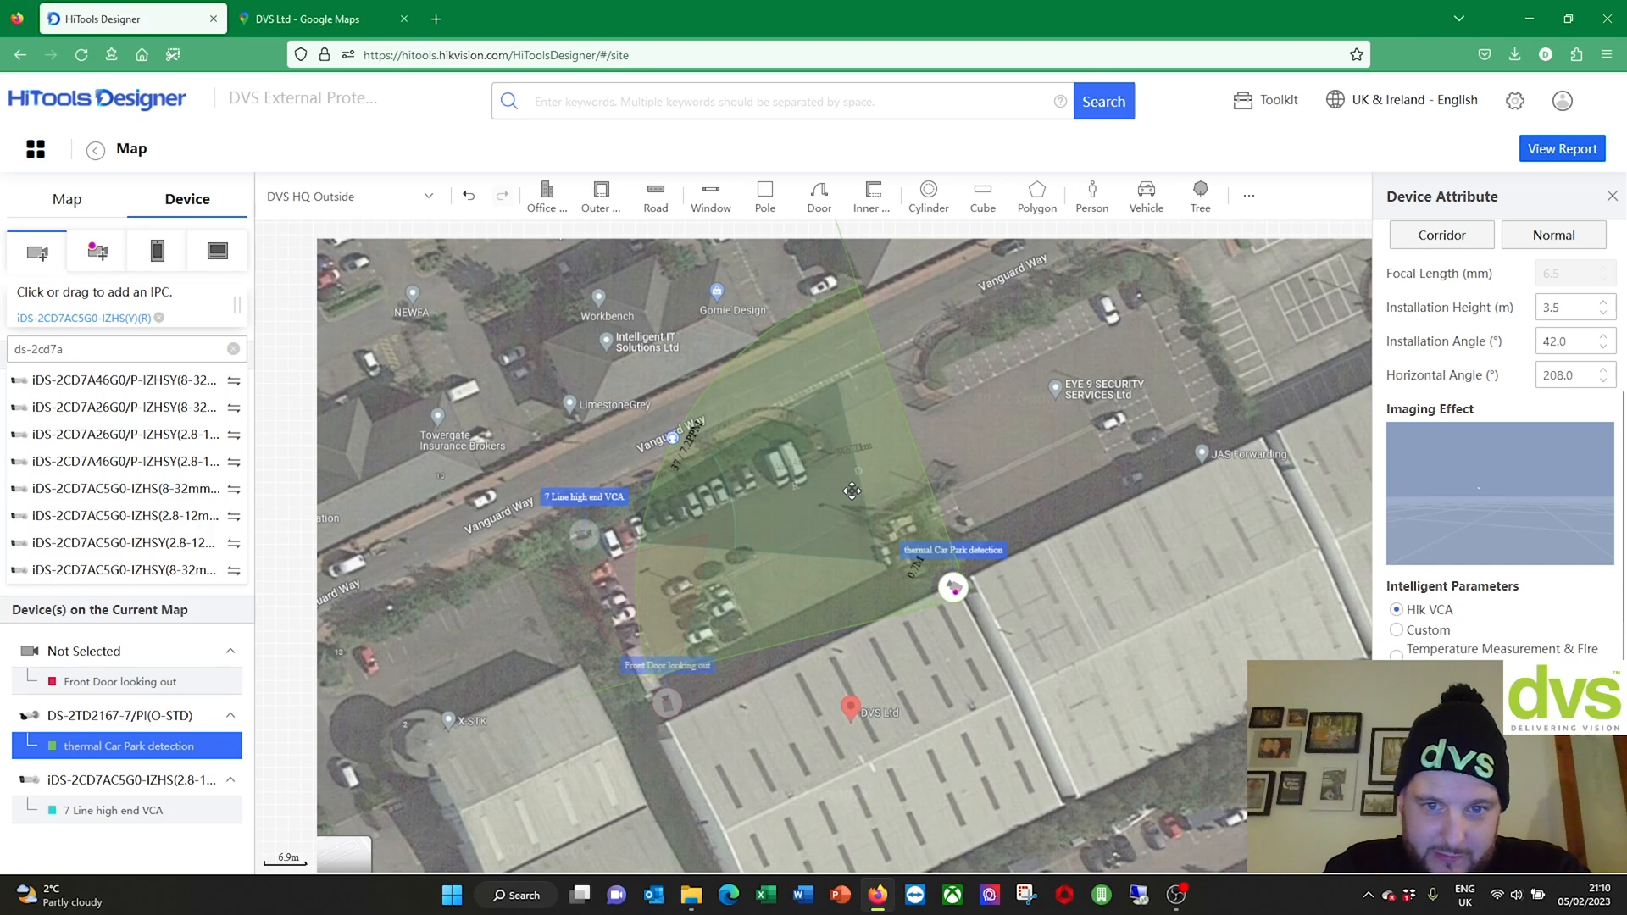
left_click(640, 506)
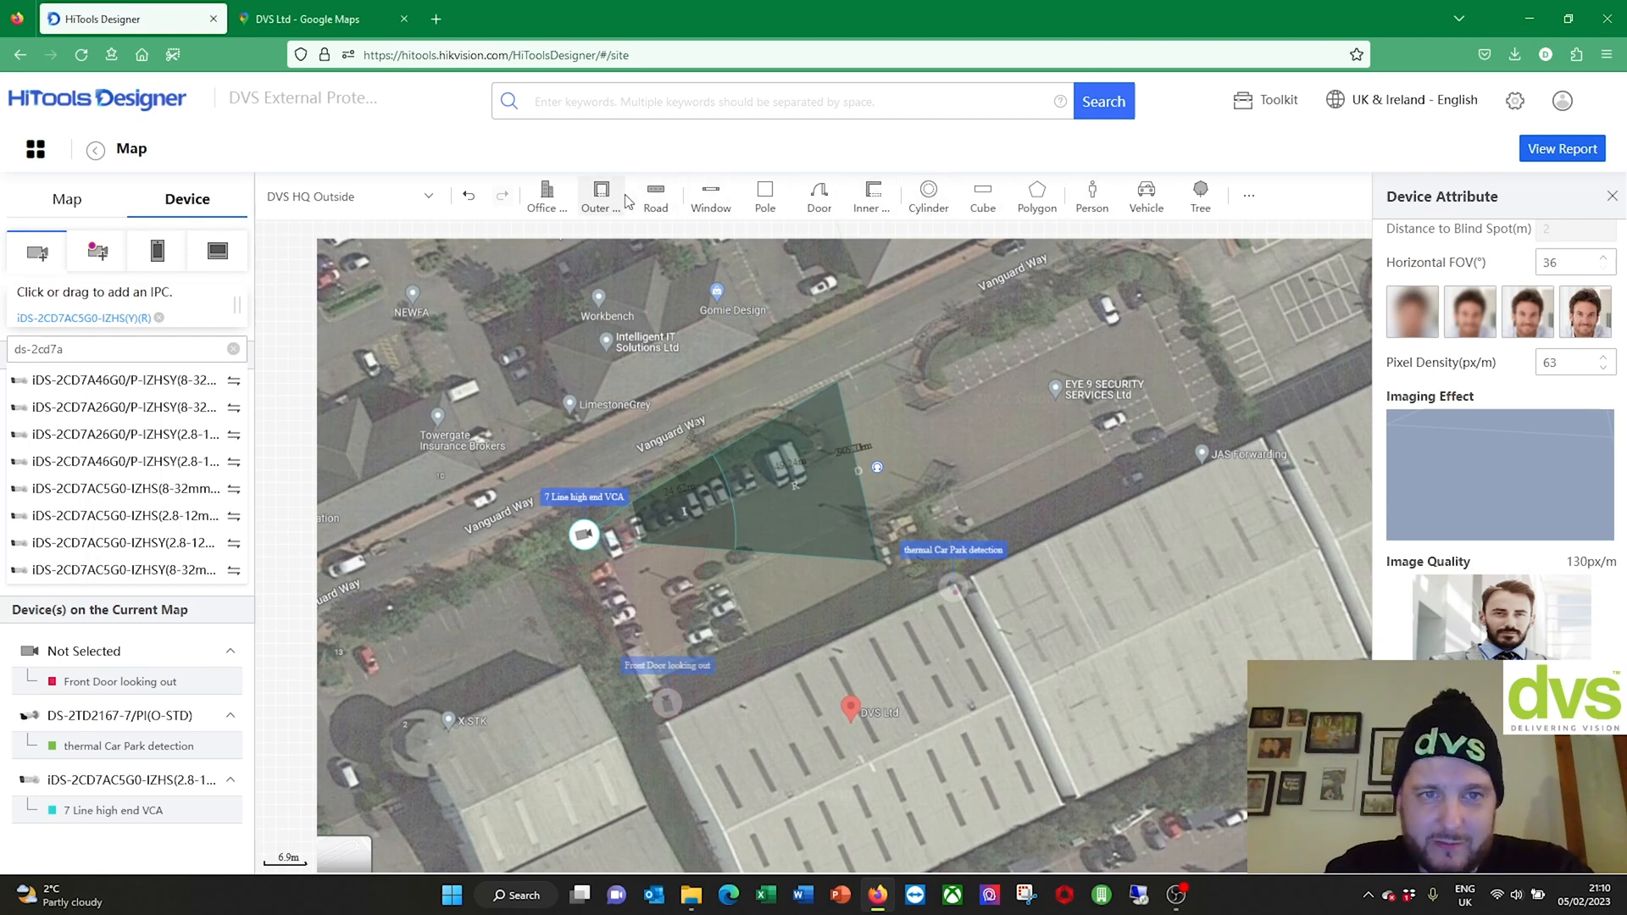
left_click(822, 481)
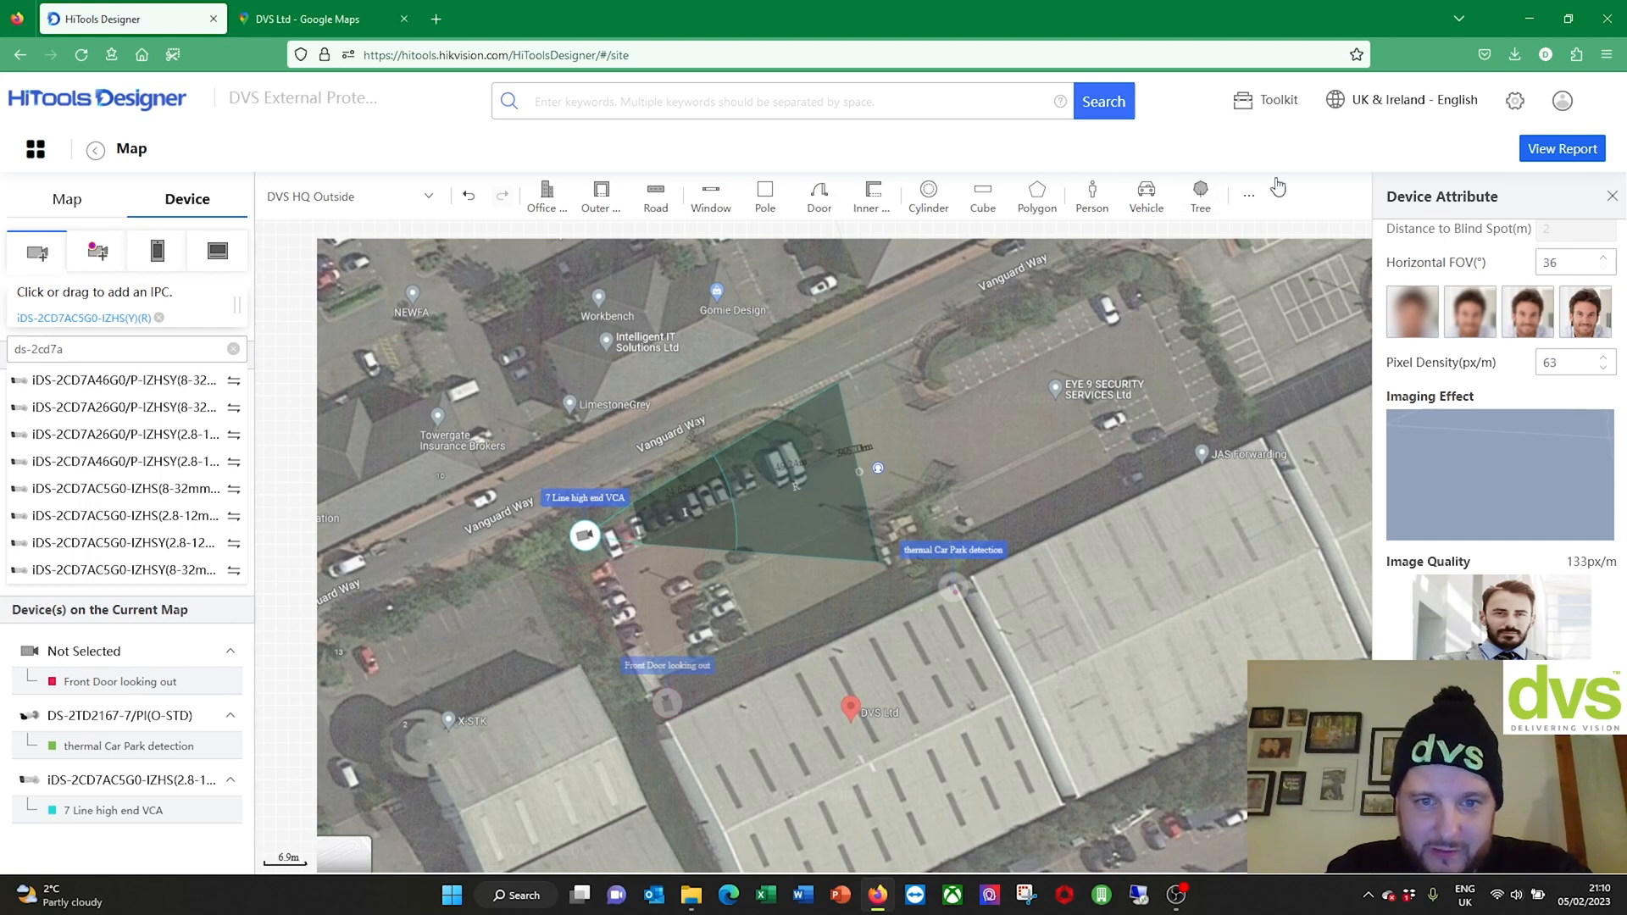
right_click(1204, 200)
key("Escape")
left_click(1202, 199)
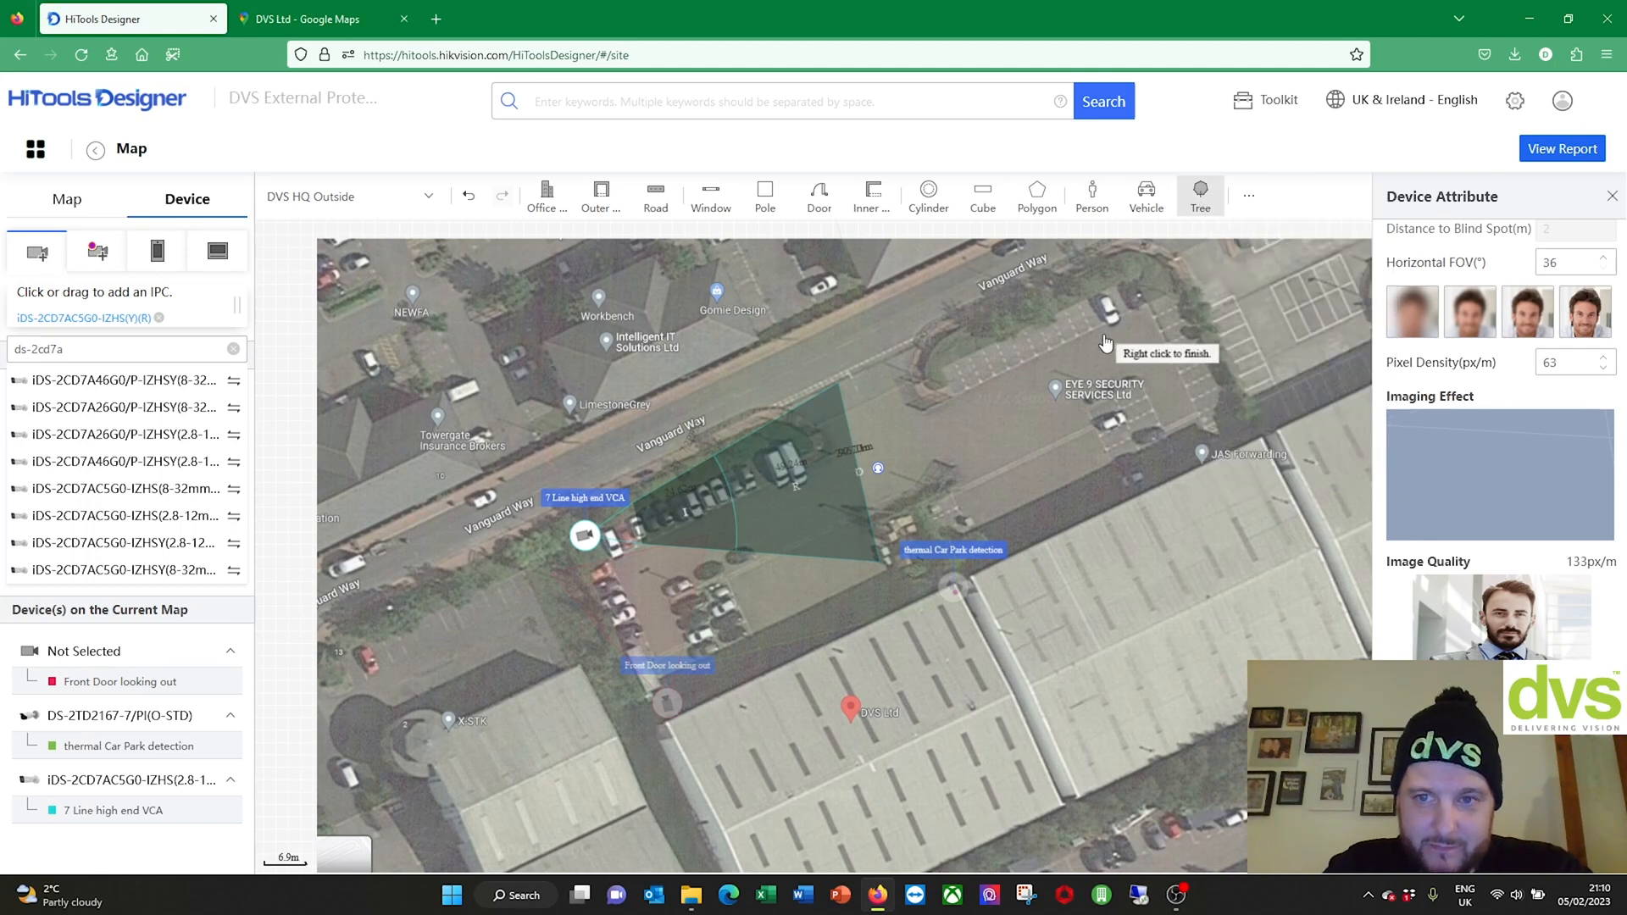
right_click(780, 511)
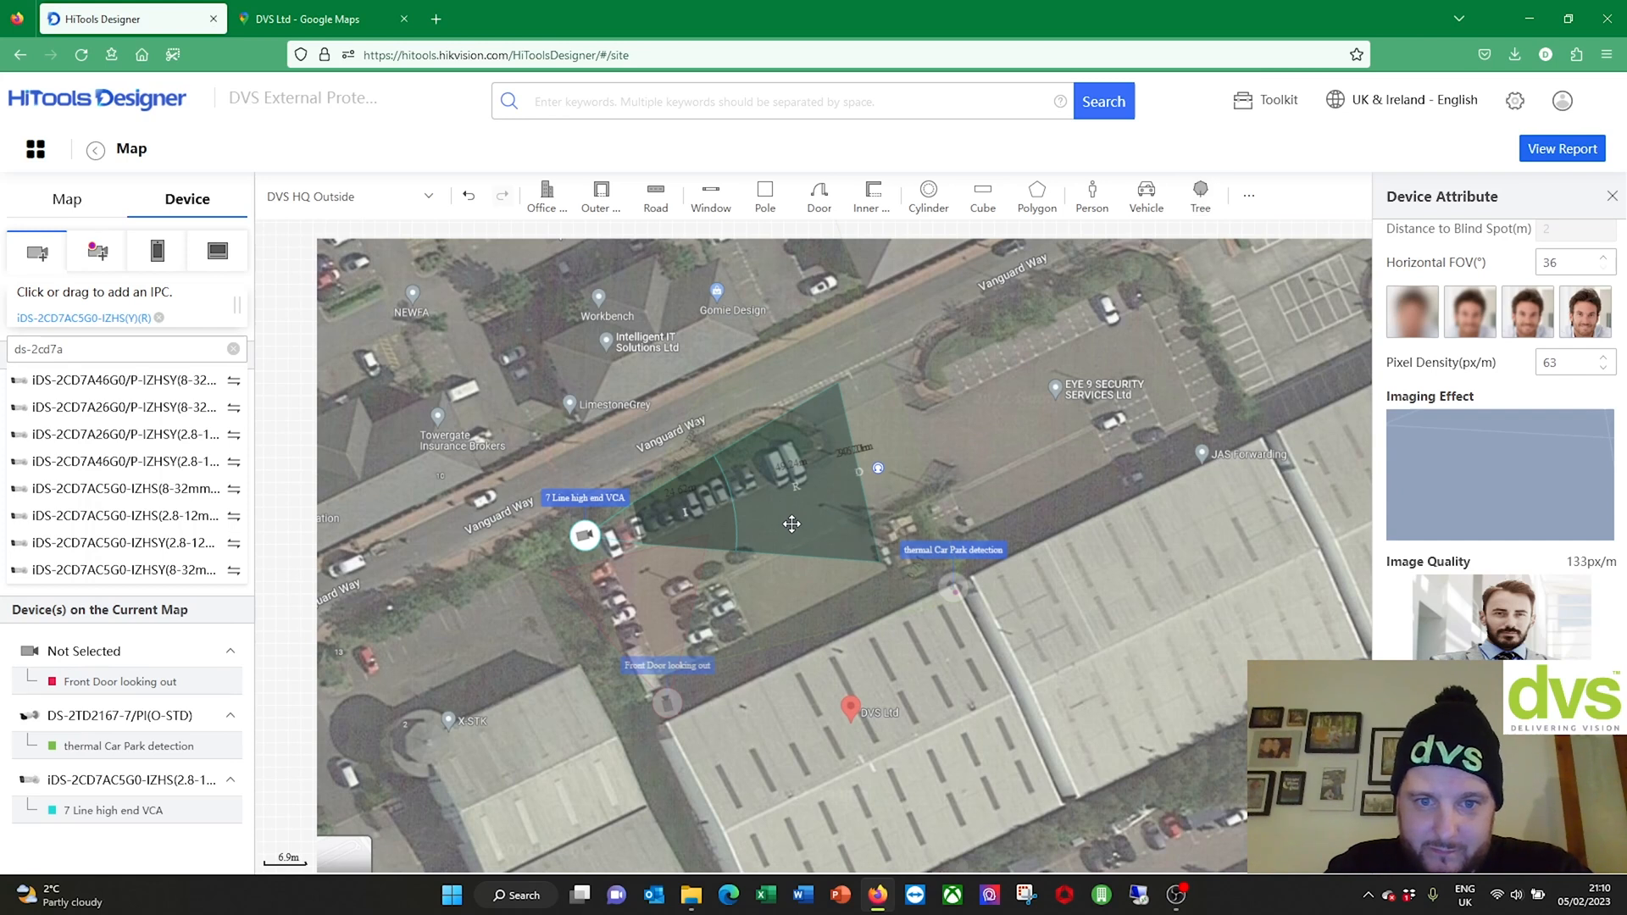
scroll(799, 521, "up", 5)
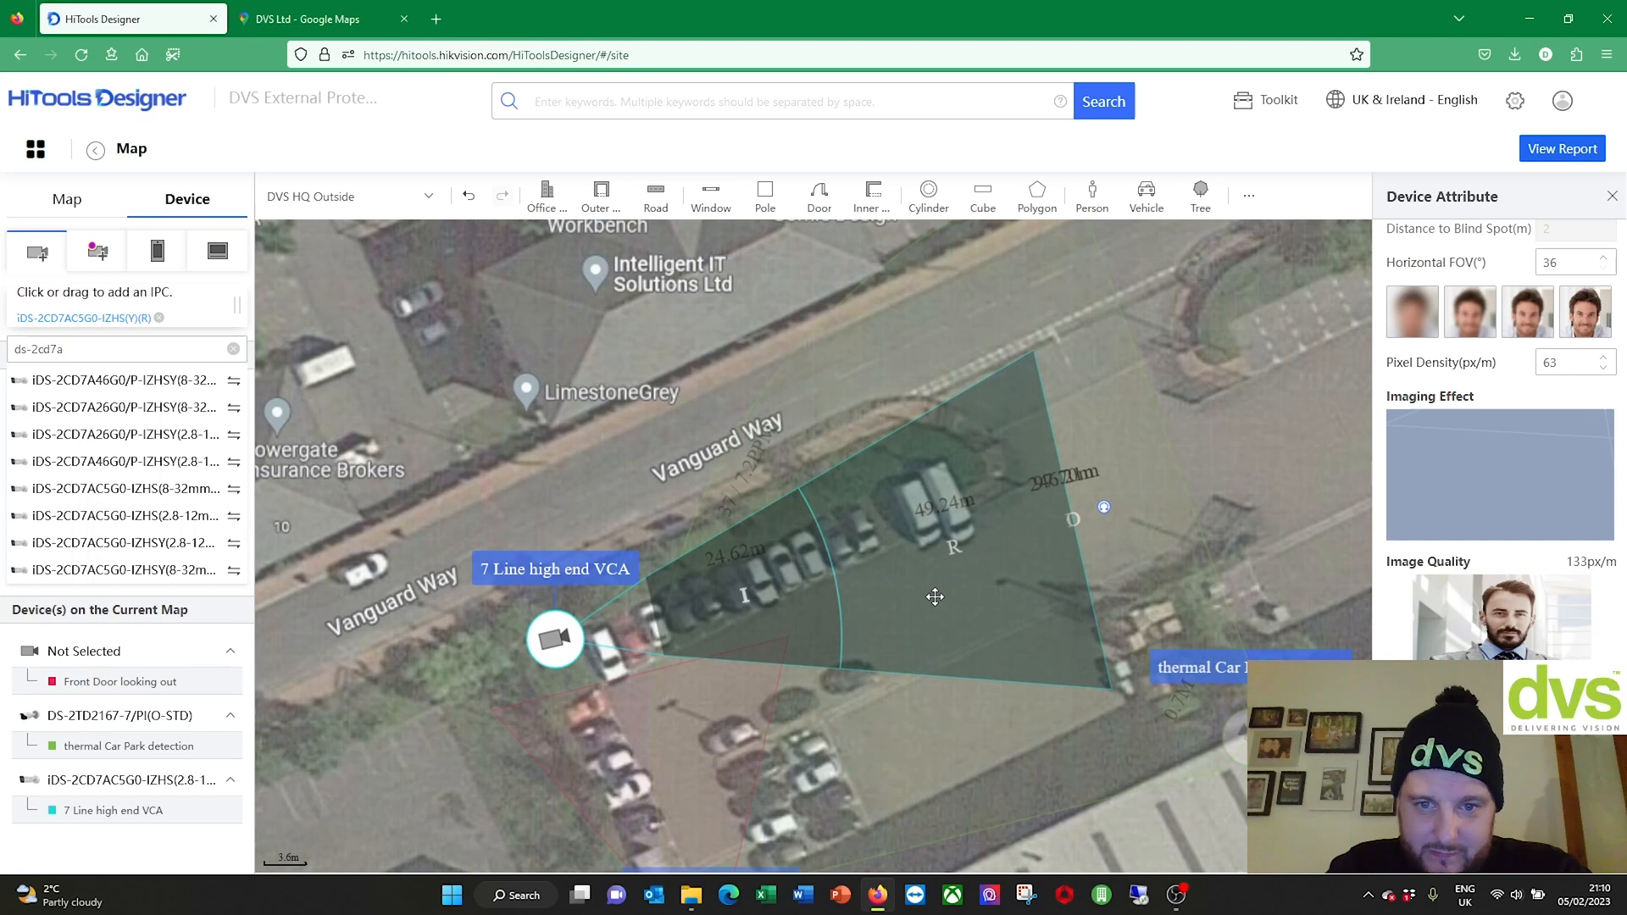
left_click(935, 596)
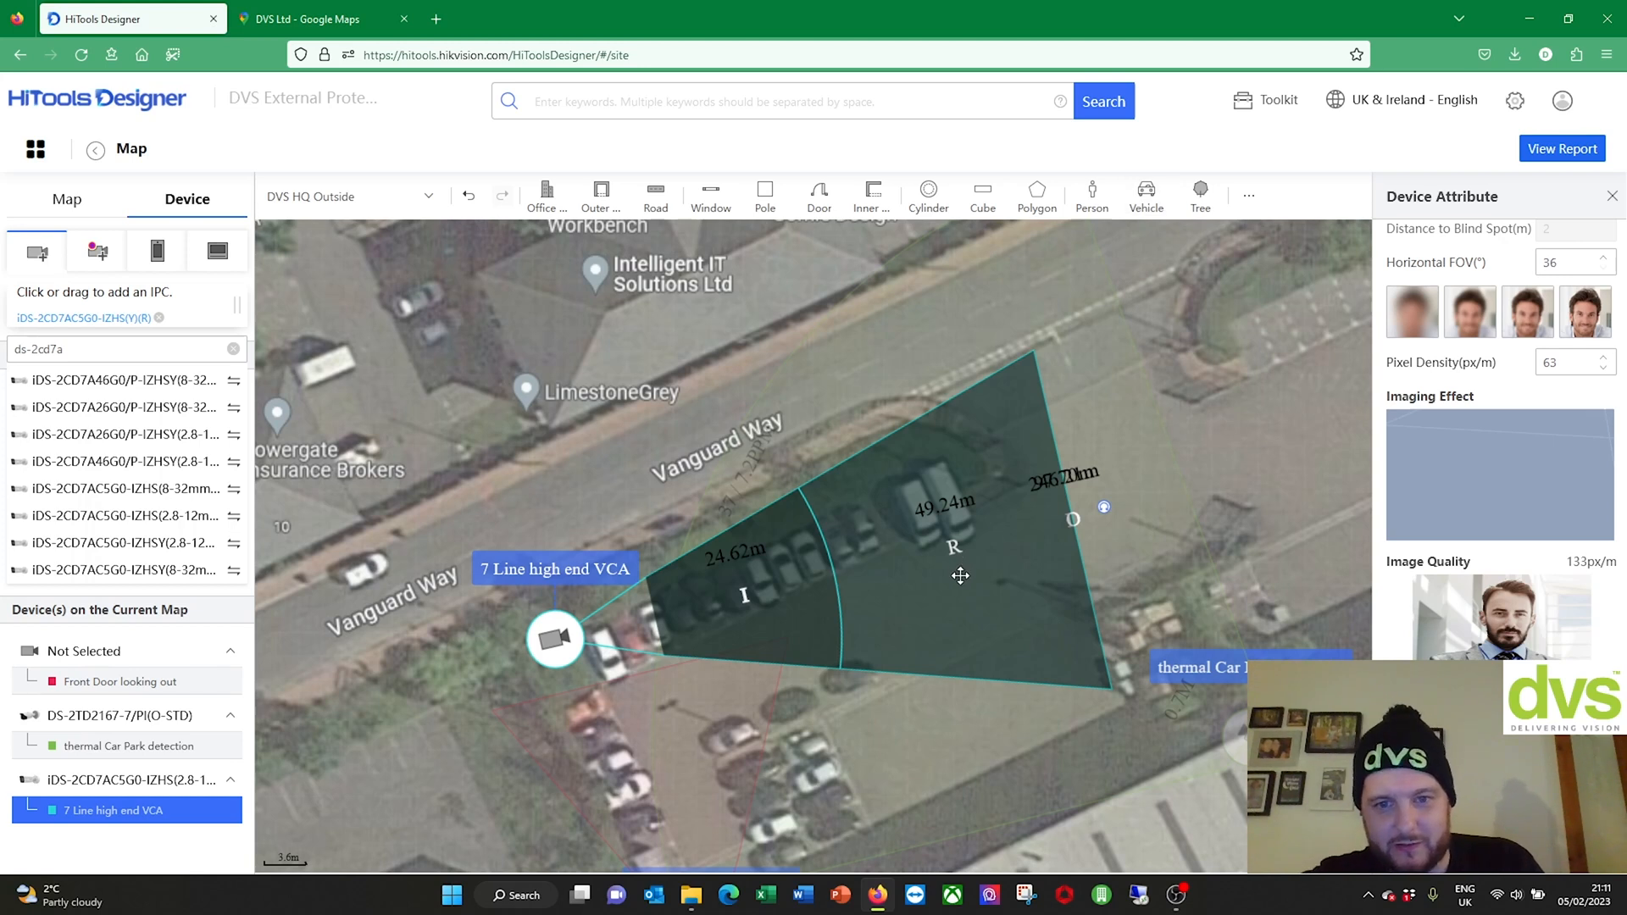
left_click(1147, 196)
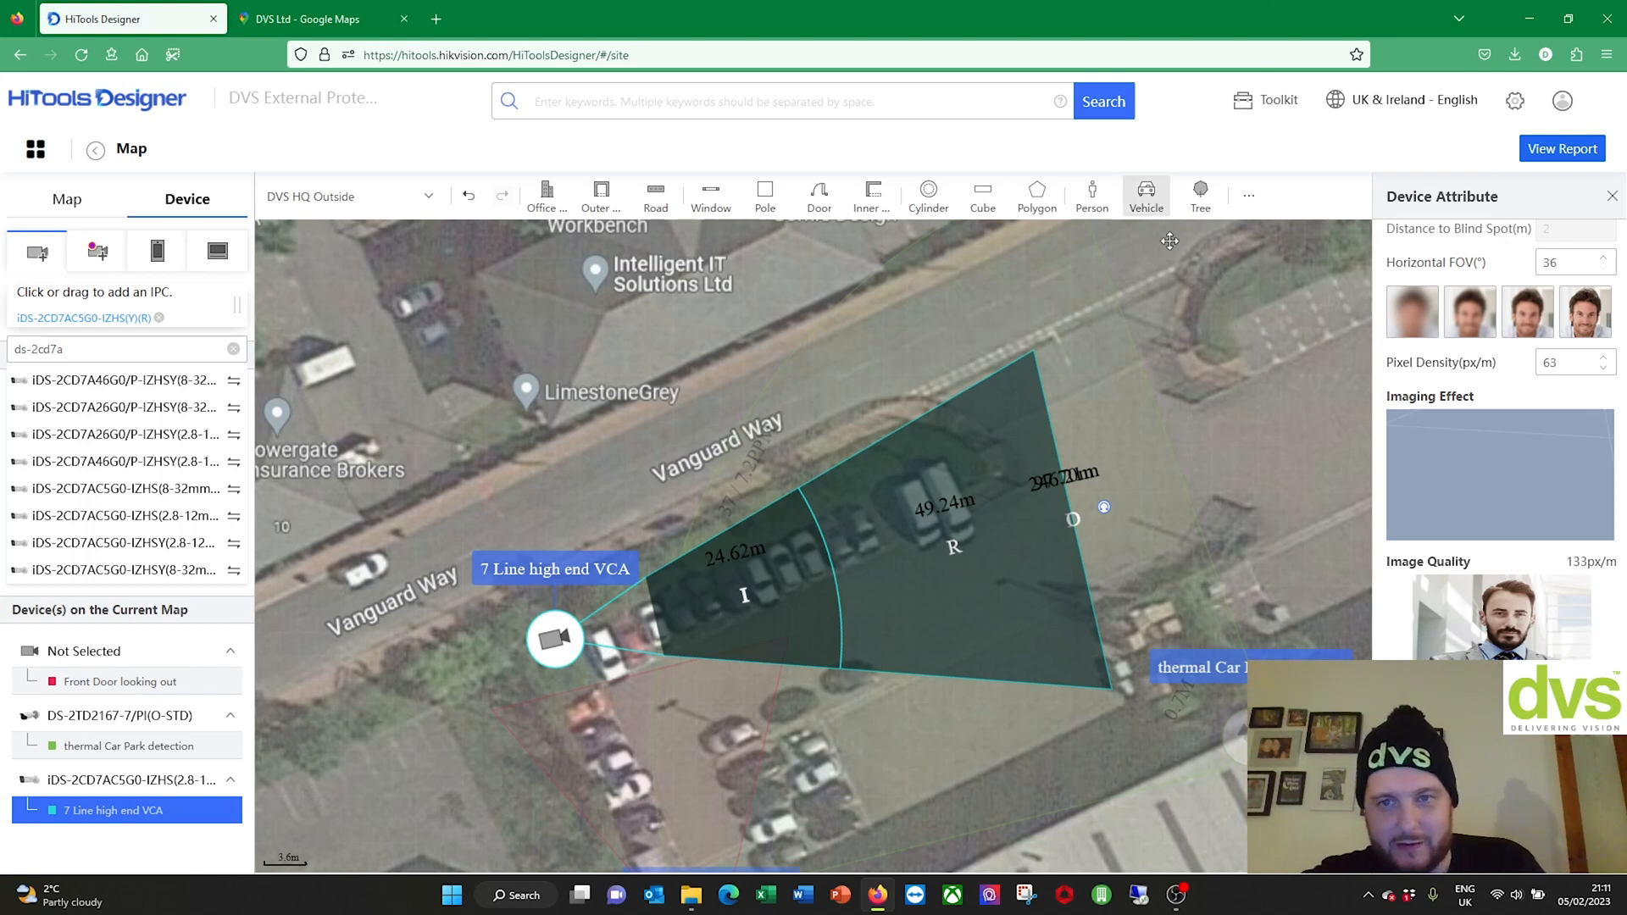
right_click(1157, 430)
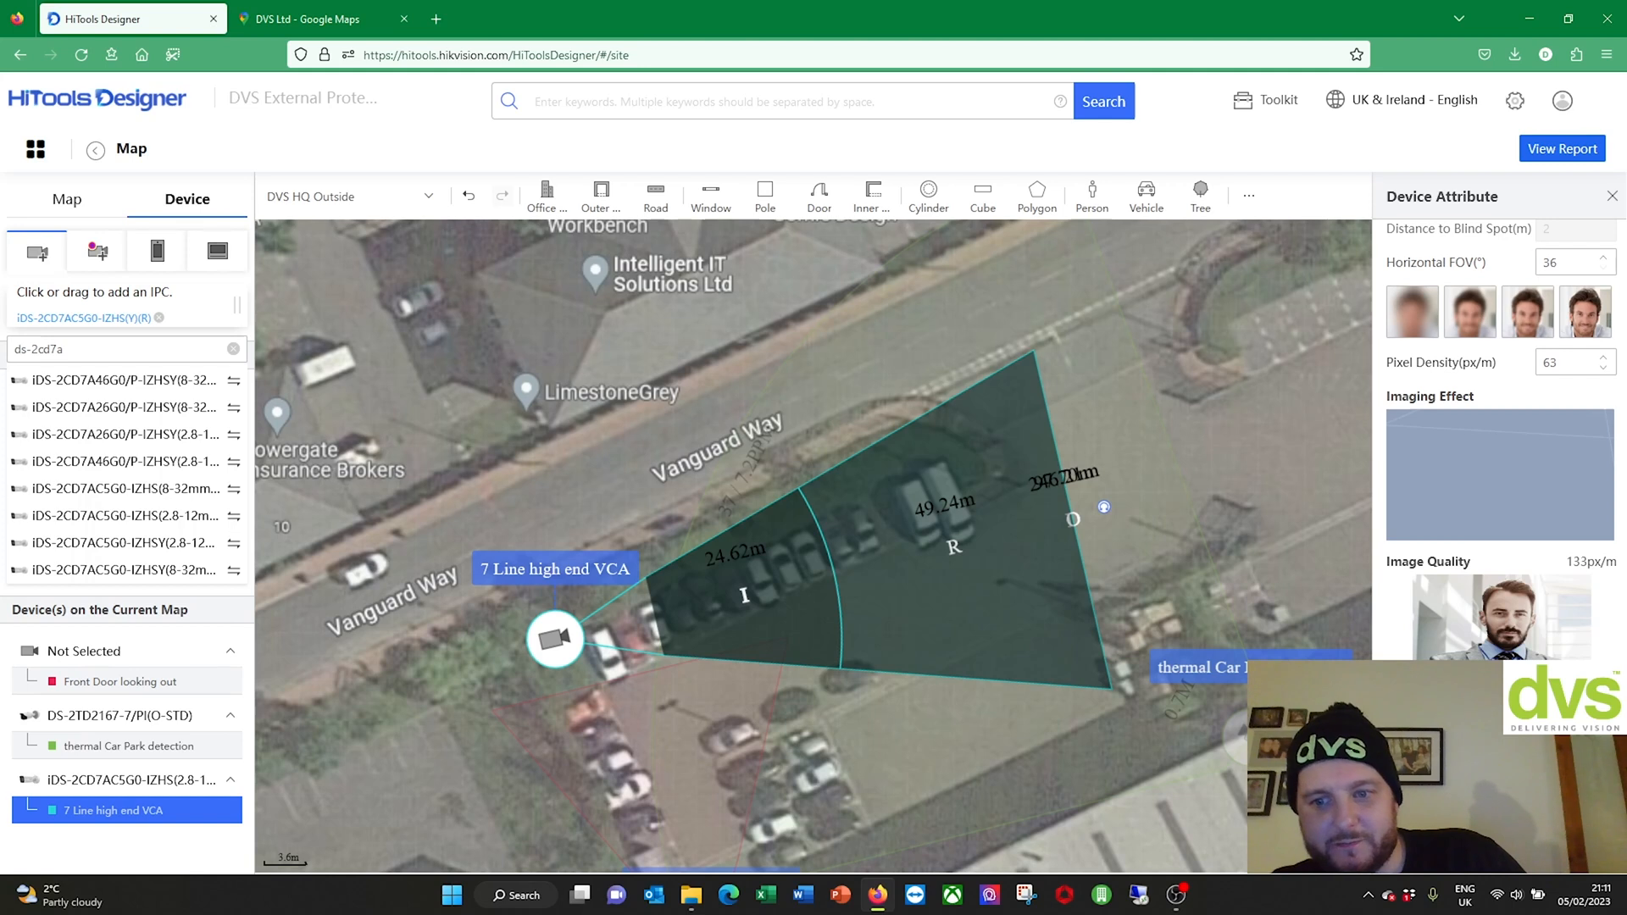
Step: Zoom out to the whole site, close the Map Attribute panel and show the report's Map Overview
scroll(814, 547, "down", 5)
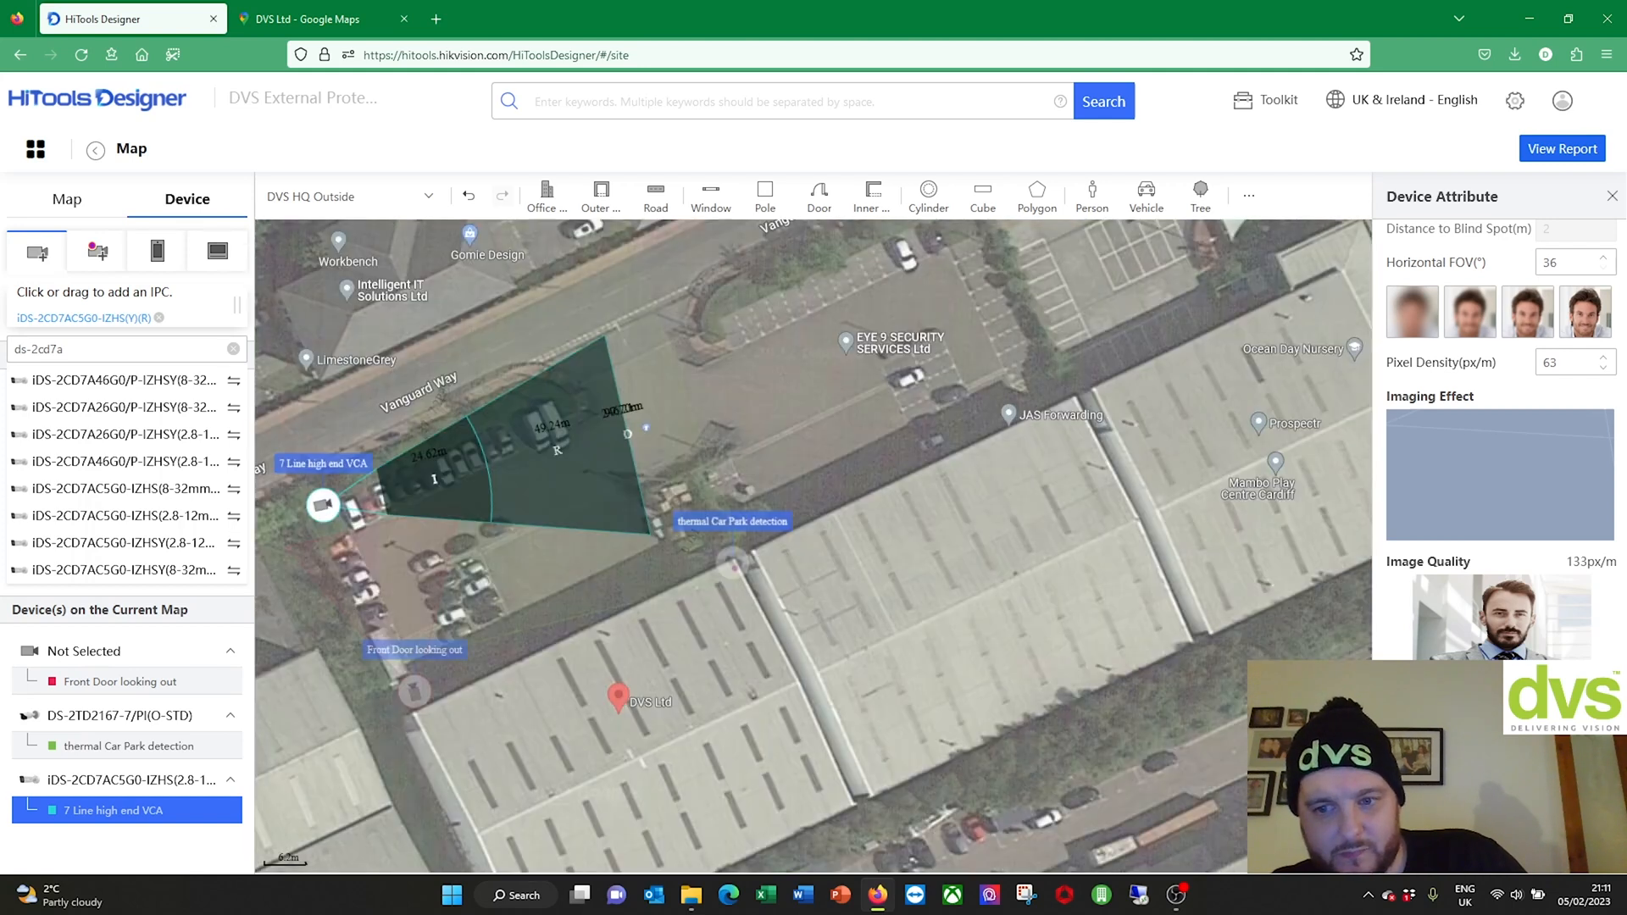
left_click_drag(953, 608, 1226, 692)
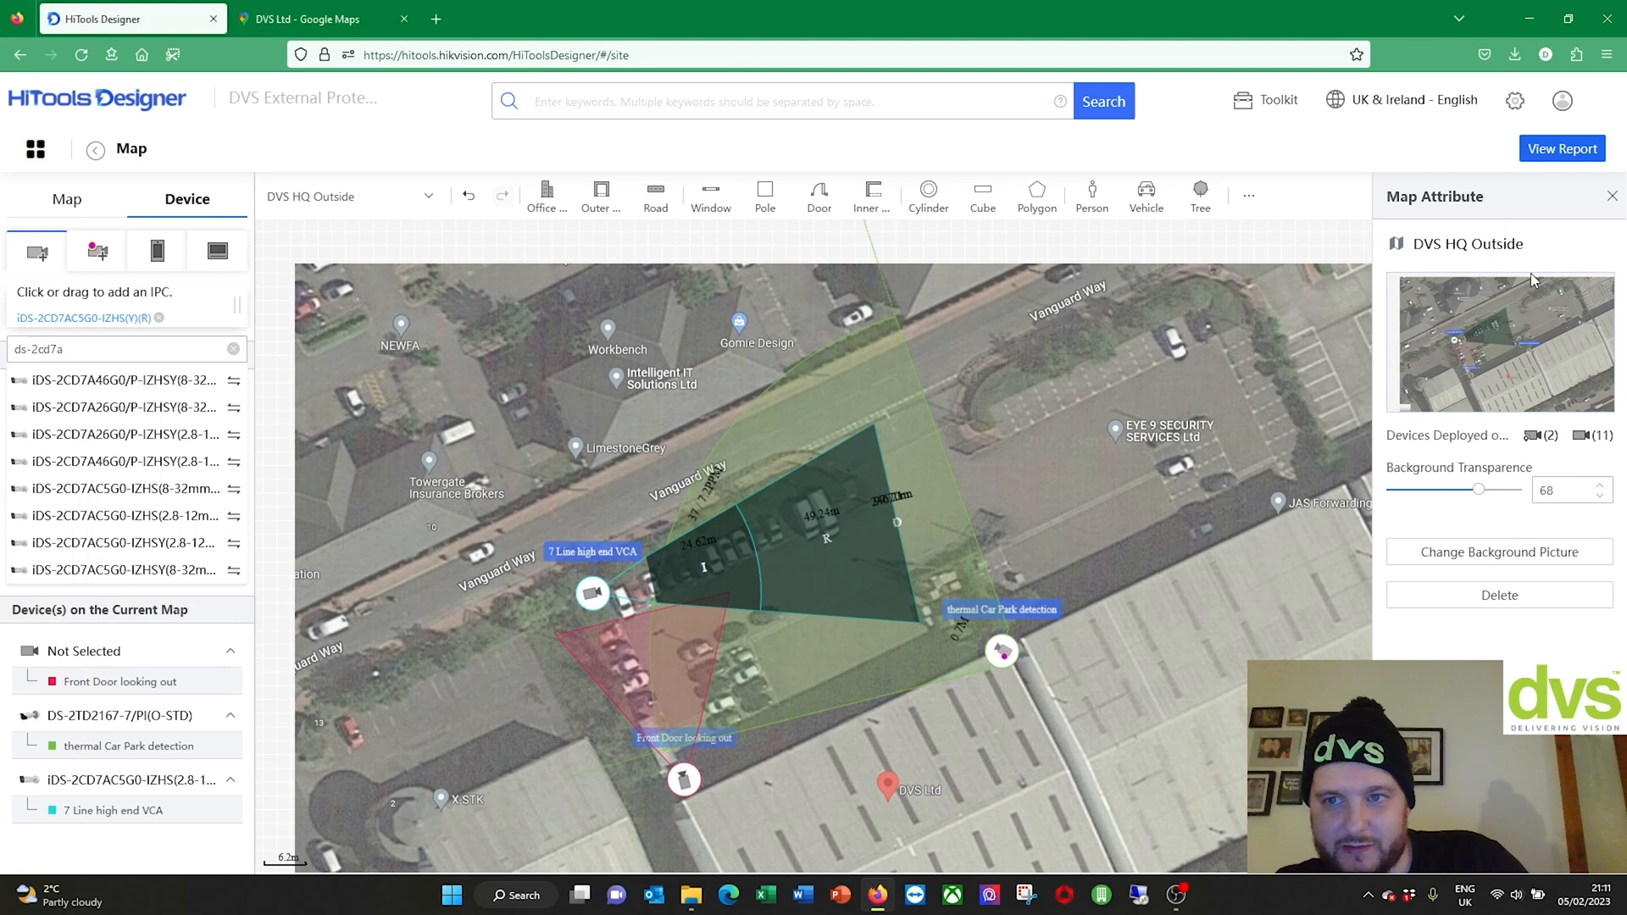
left_click(1612, 196)
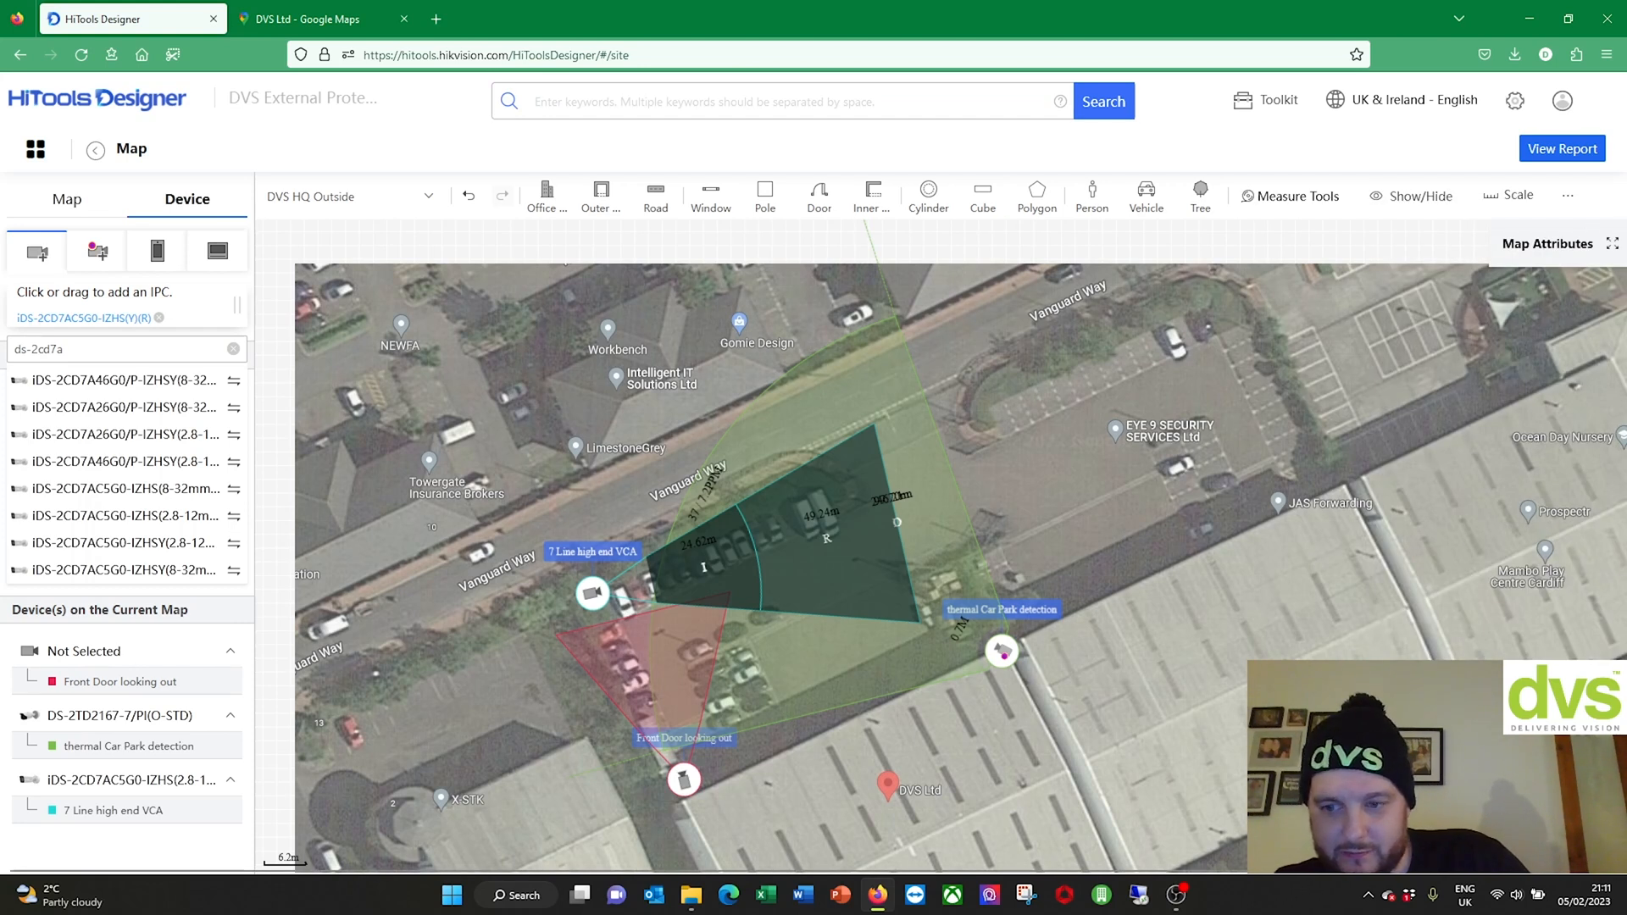
left_click(1562, 148)
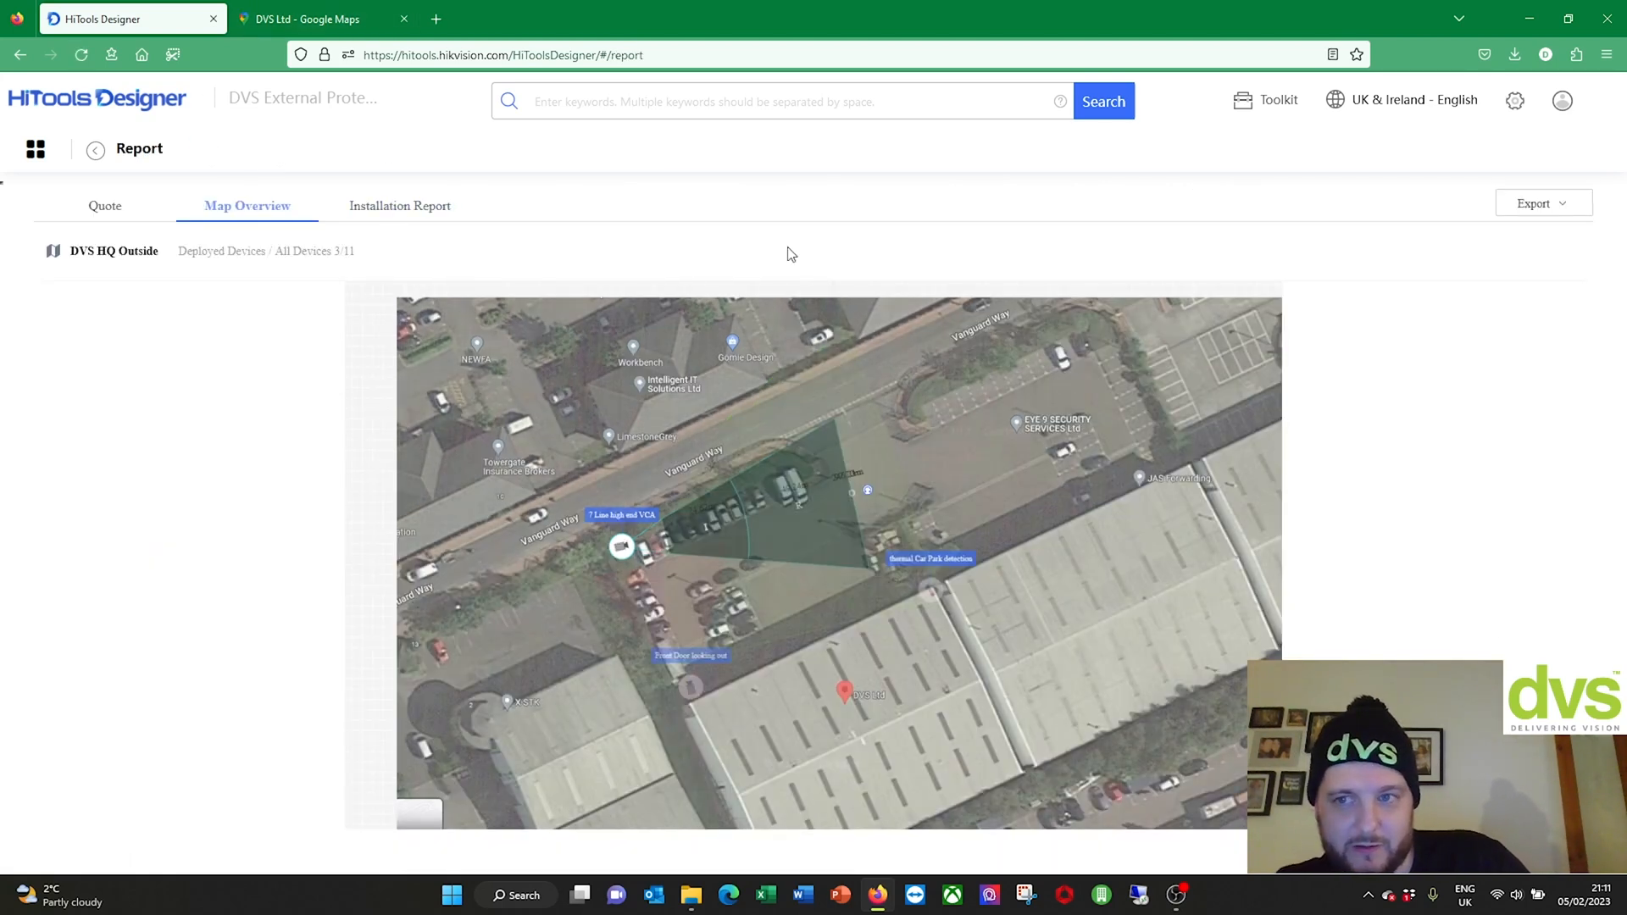
Step: Browse the Installation Report's details for the 3 products, then bring up the Export options
left_click(395, 218)
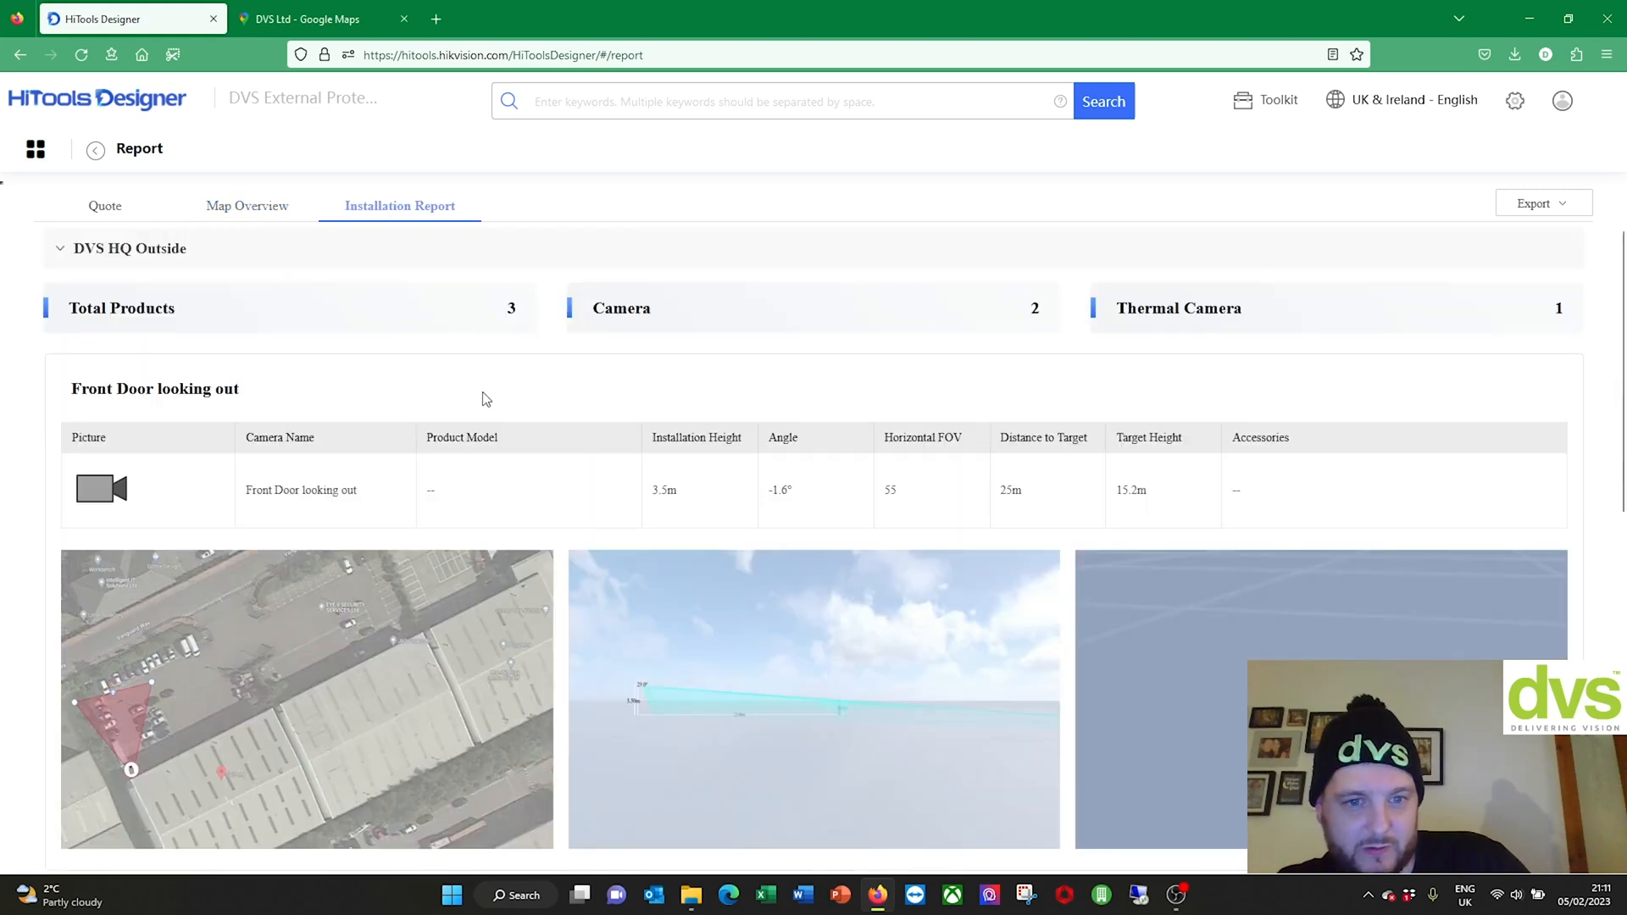
scroll(482, 441, "down", 9)
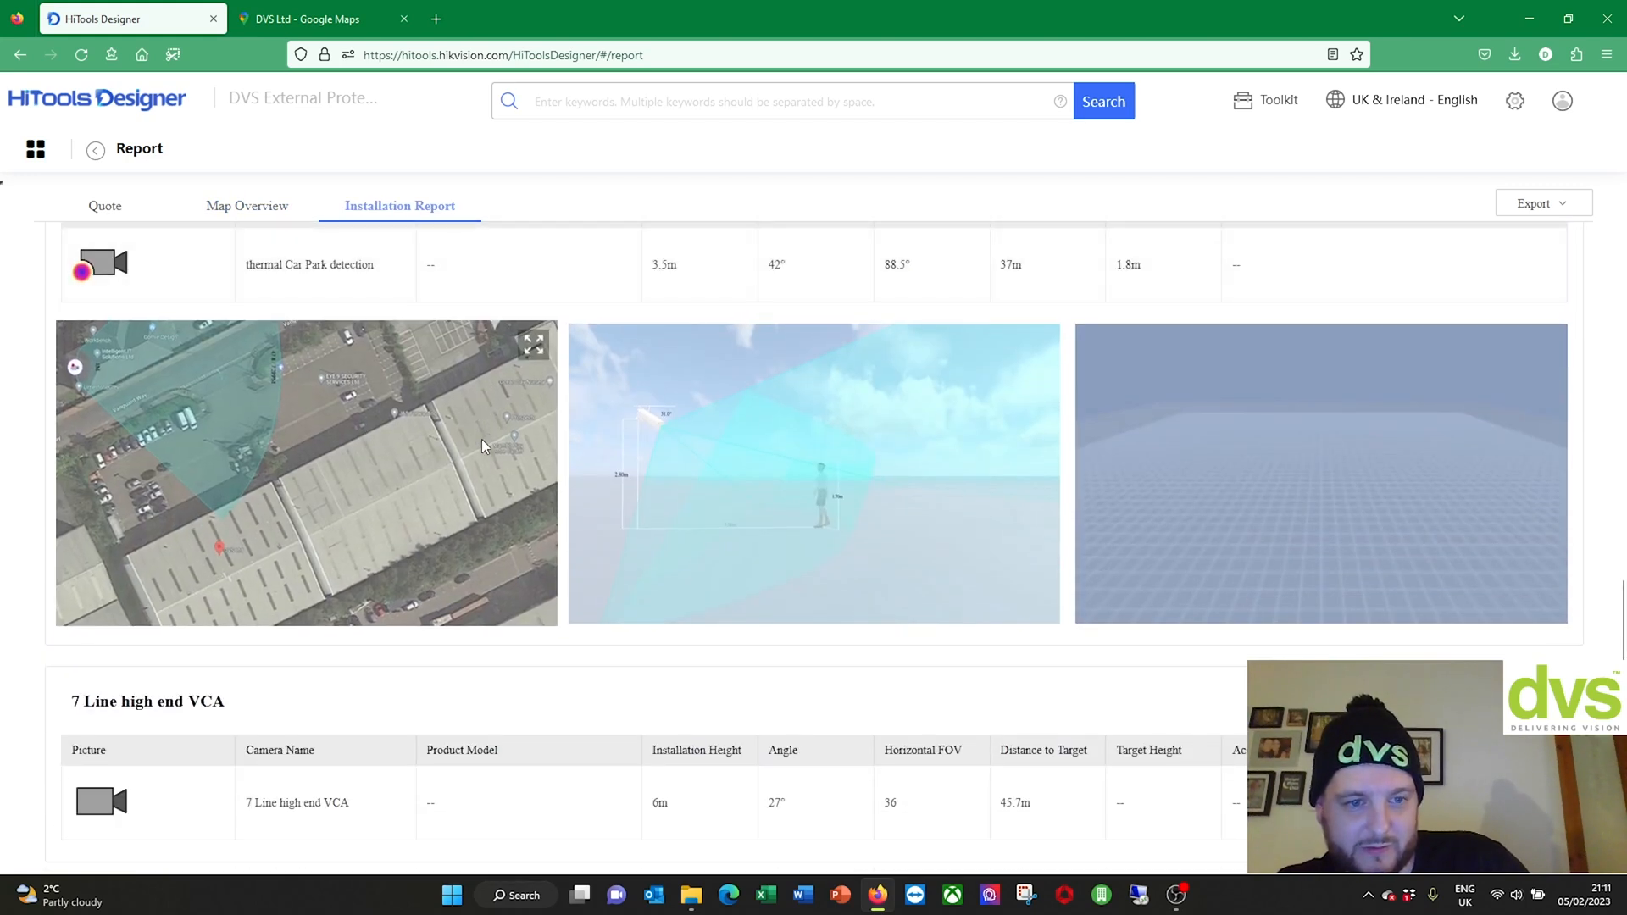
scroll(481, 439, "up", 10)
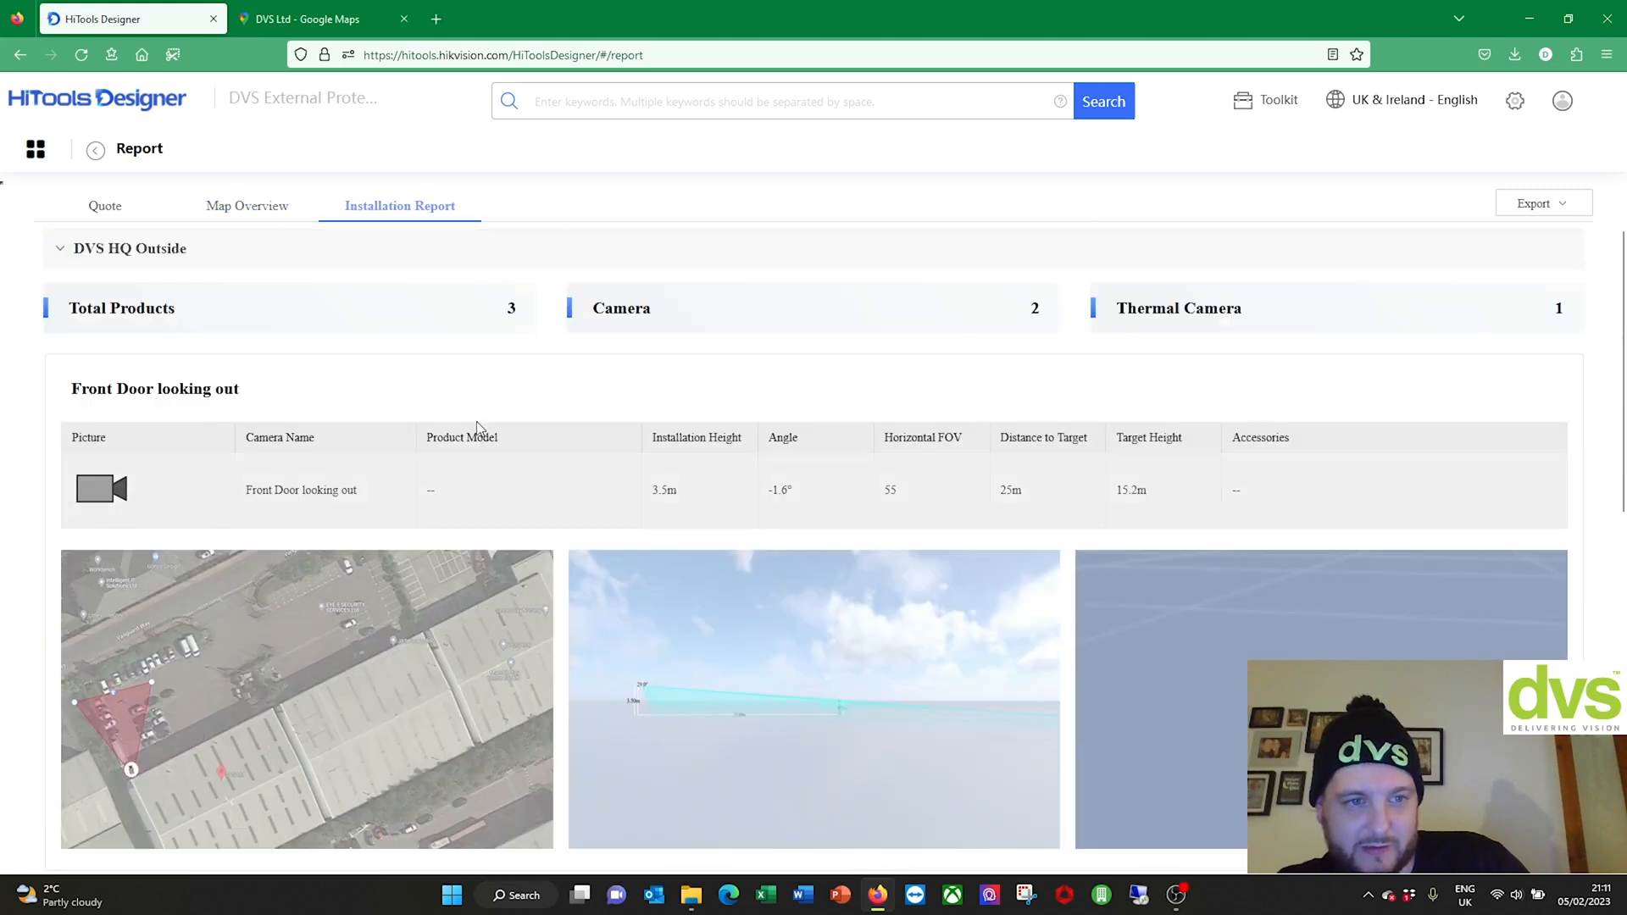
left_click(1540, 202)
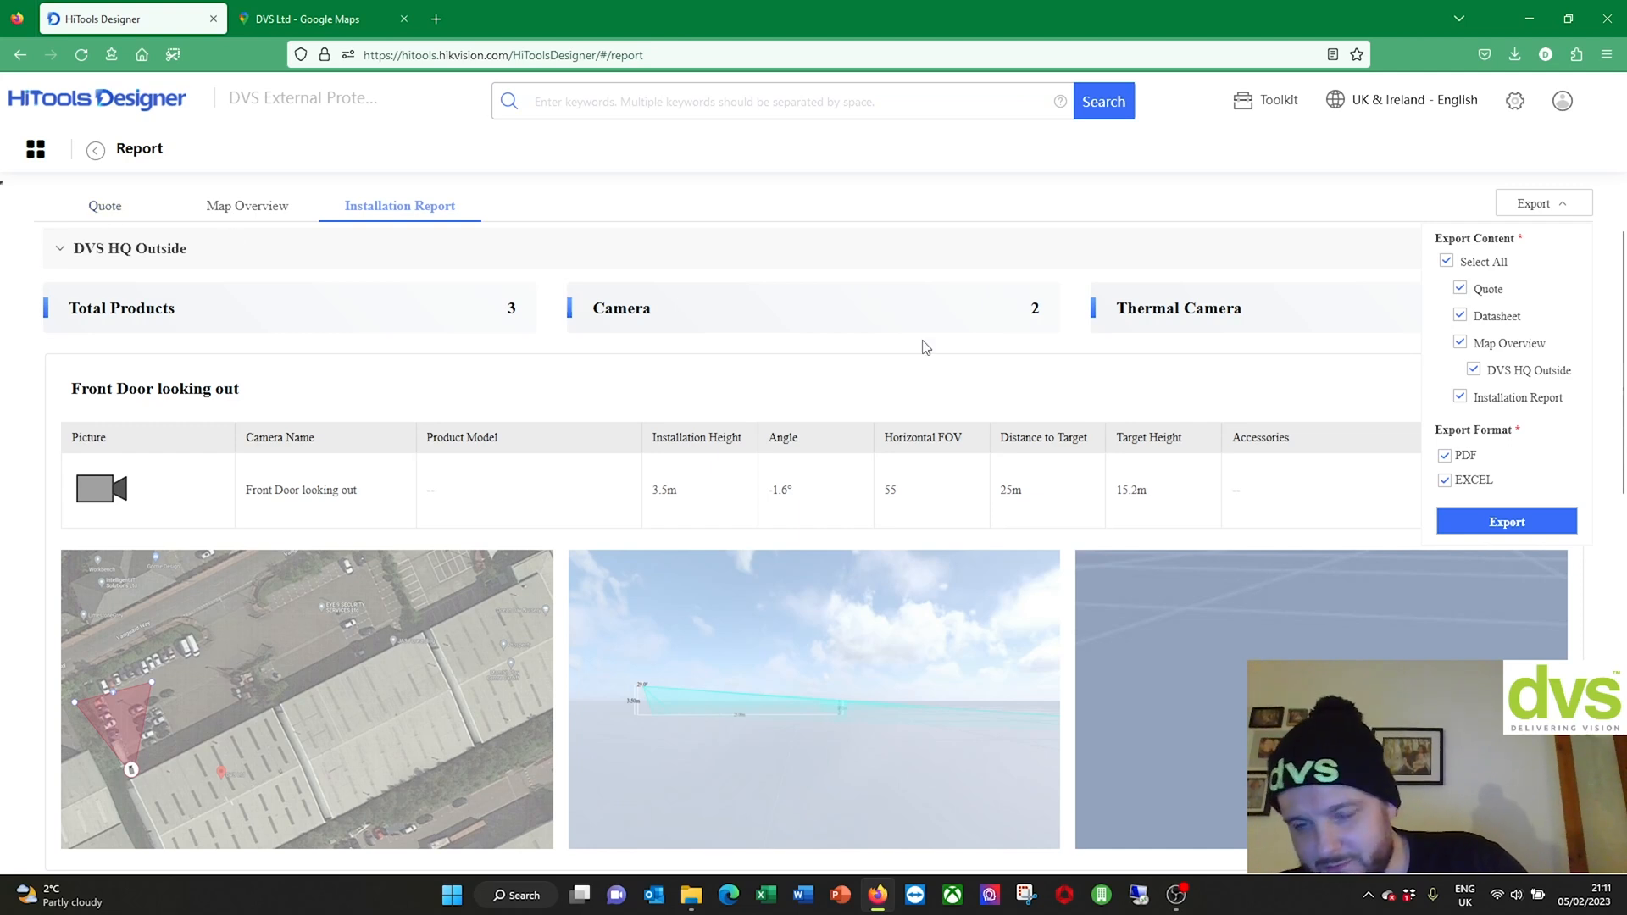
Step: Export the full report, Quote included, in both PDF and Excel formats
left_click(1462, 290)
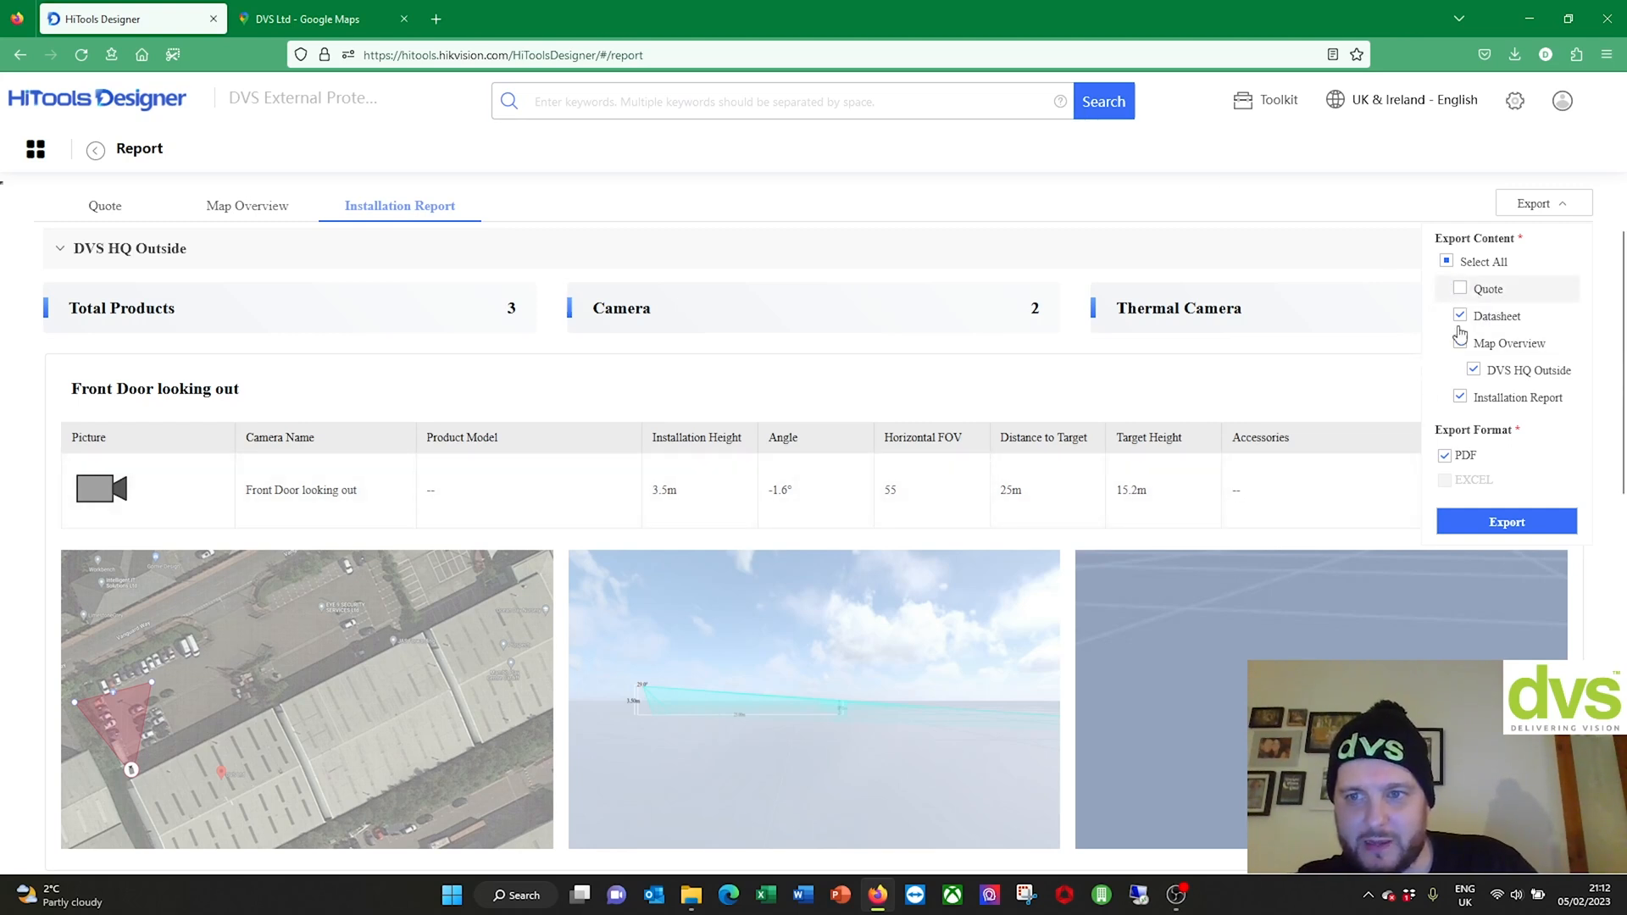
left_click(1480, 297)
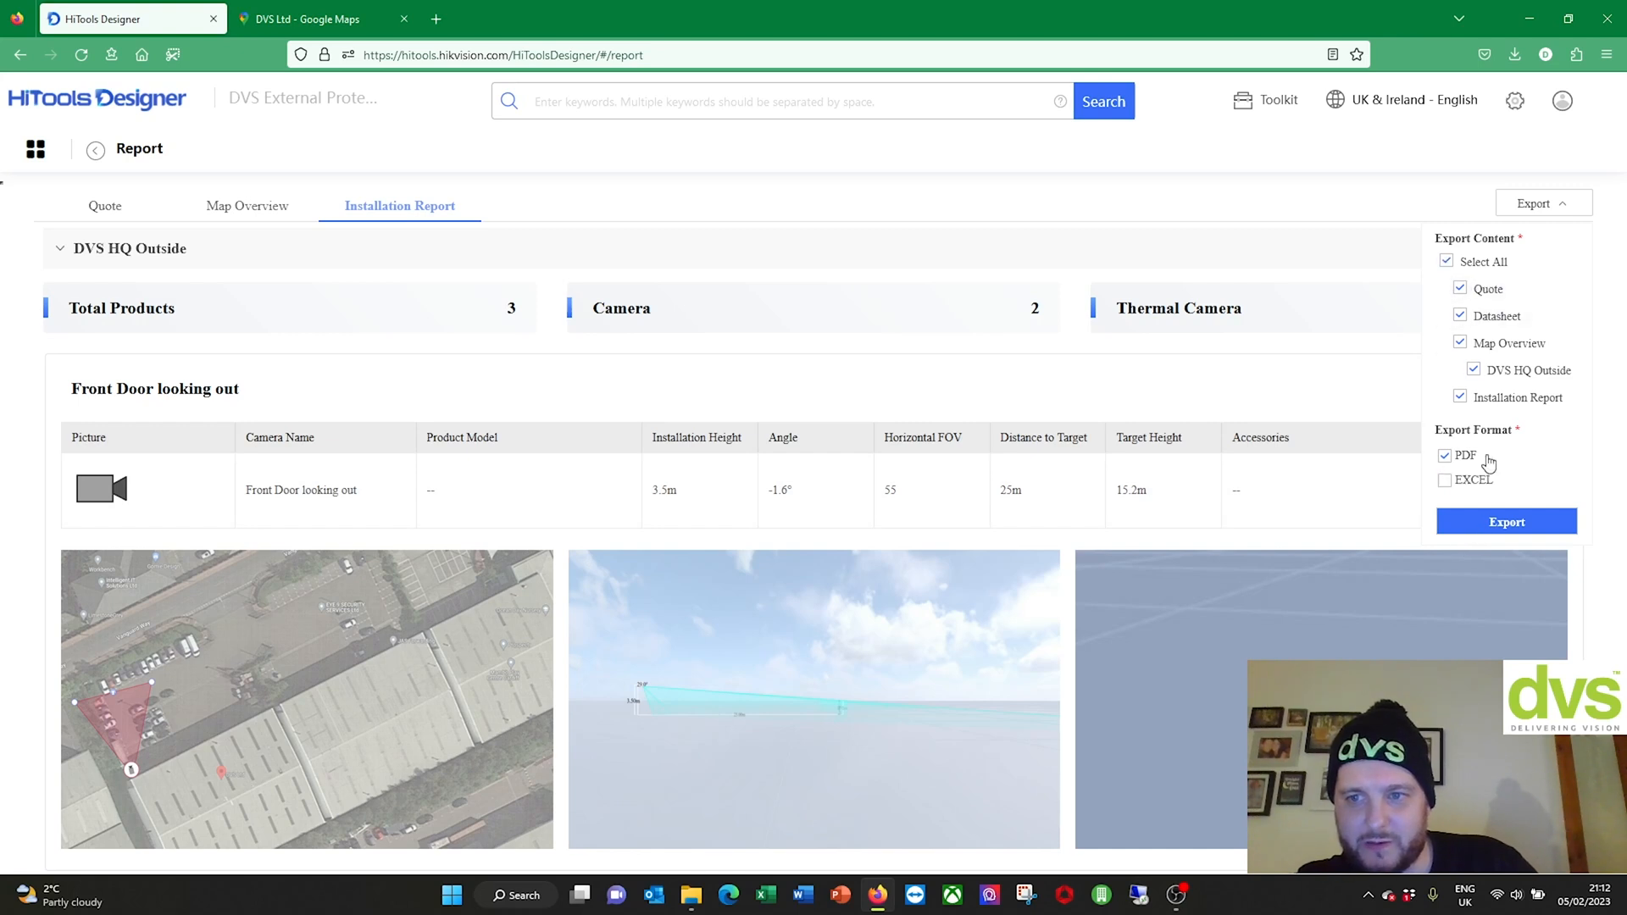
left_click(1456, 485)
left_click(1472, 524)
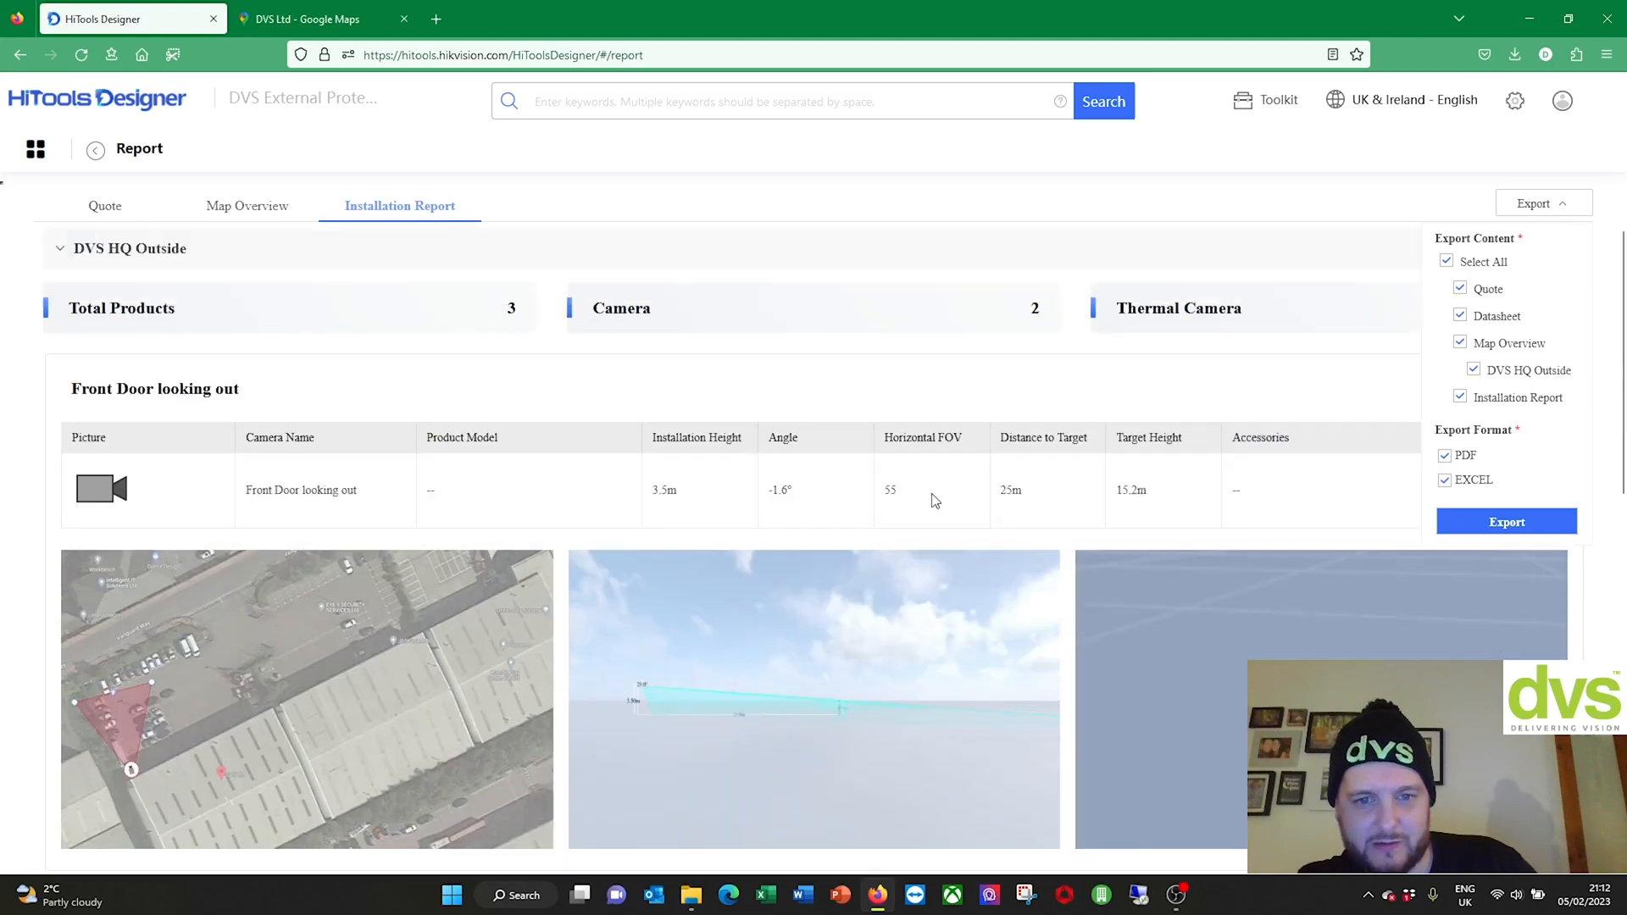
left_click(1451, 525)
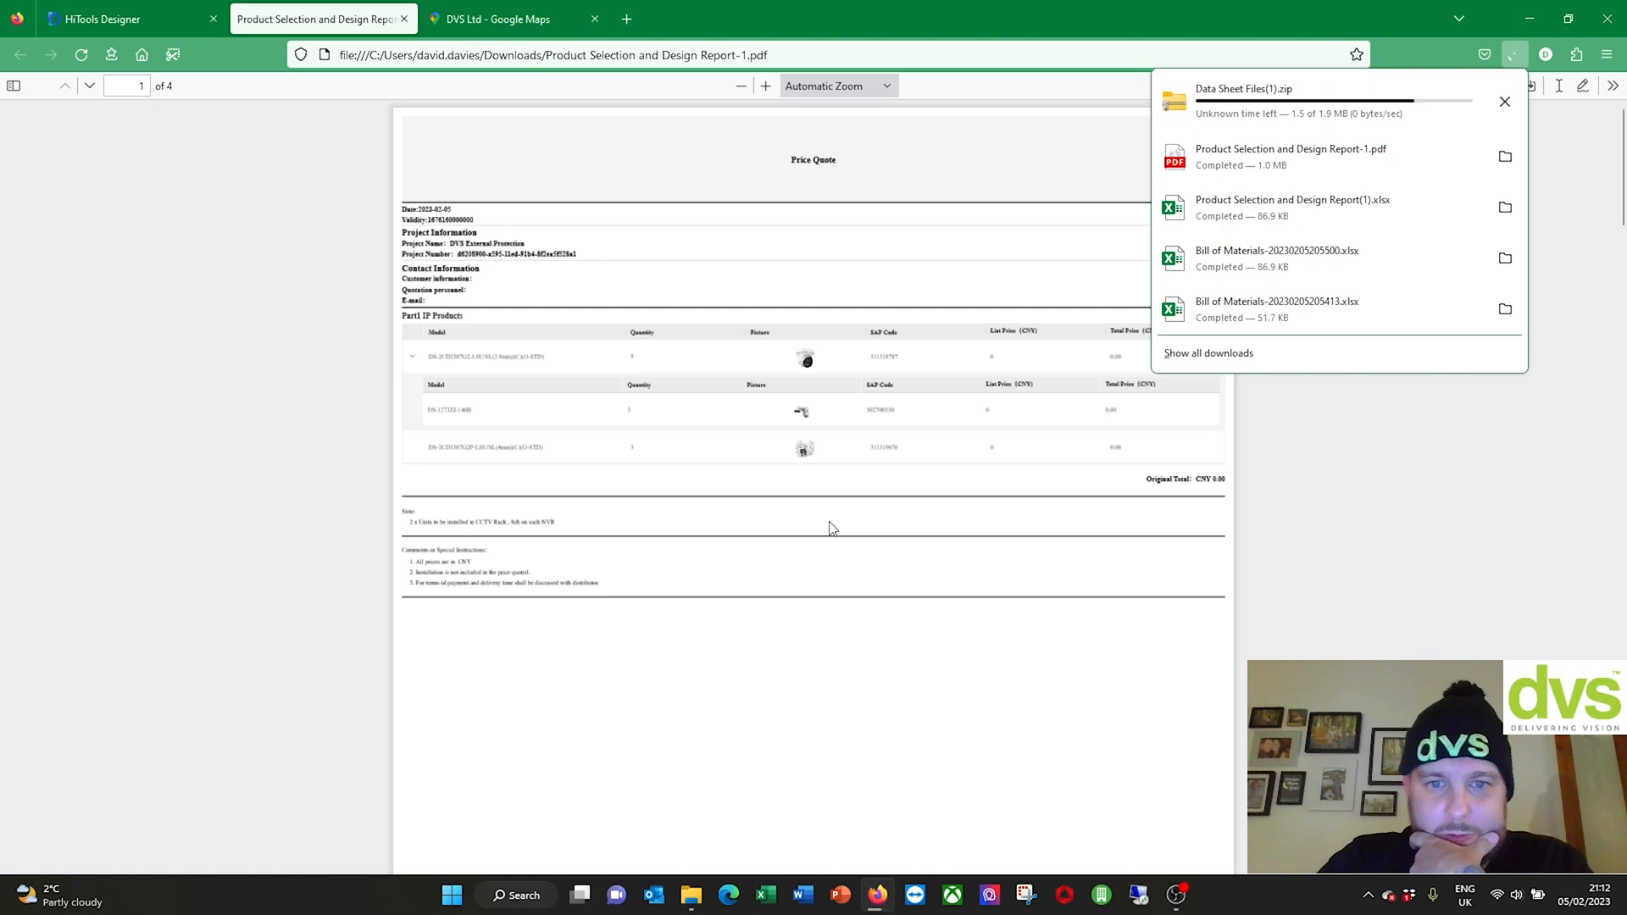
Step: Close the PDF and Google Maps tabs, then reopen Product Selection and Design Report-1.pdf from downloads
left_click(403, 19)
left_click(412, 18)
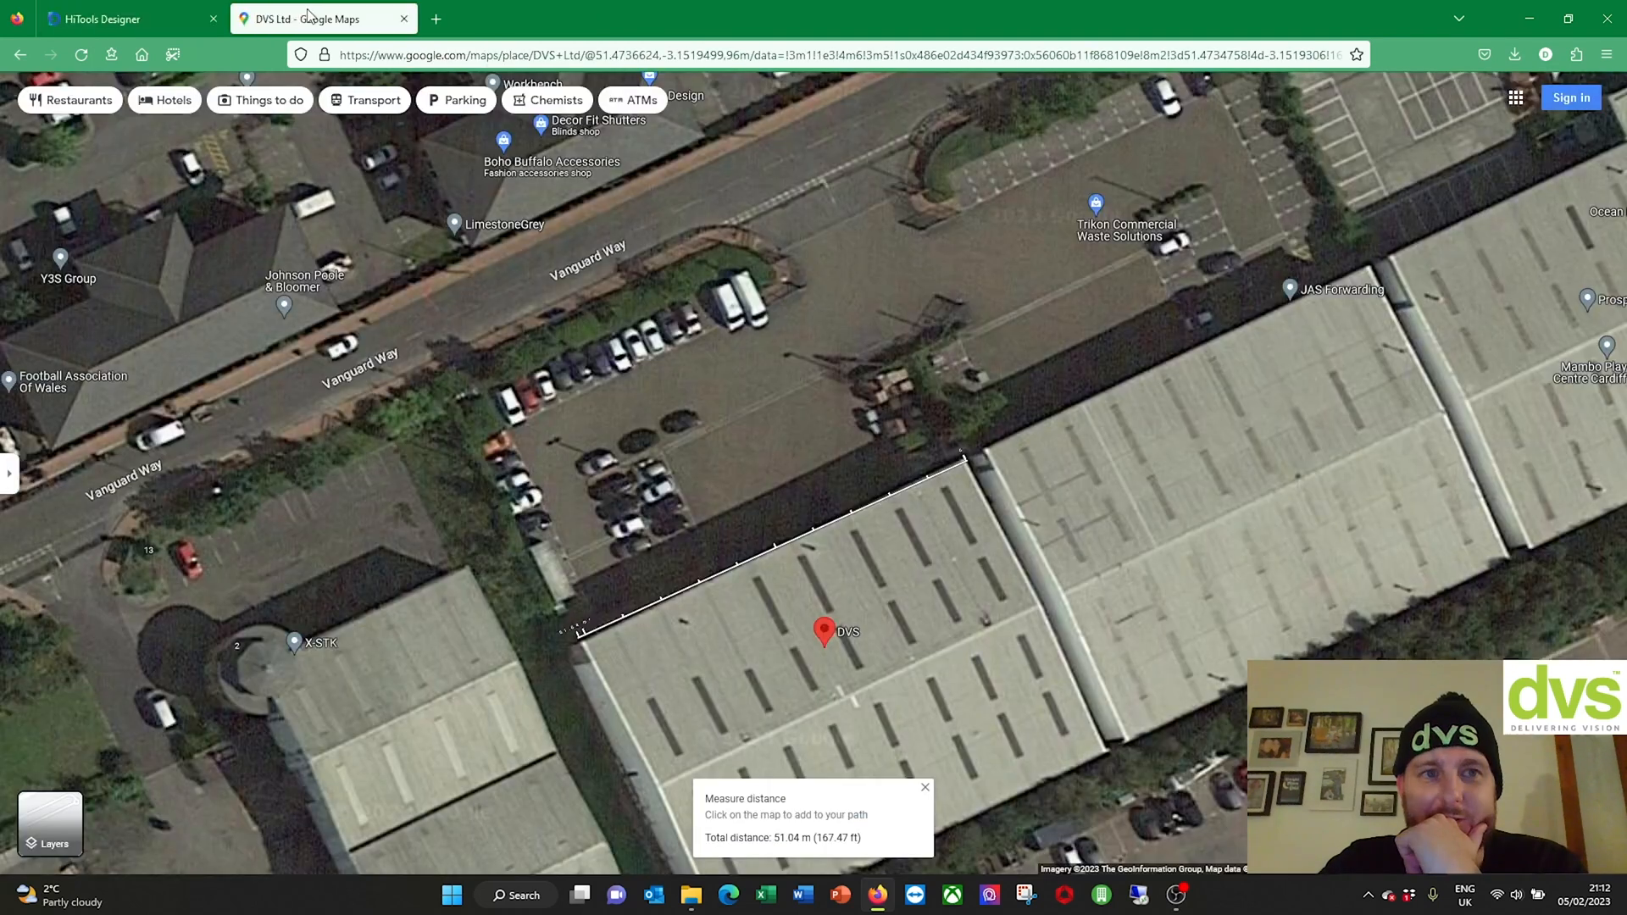
left_click(412, 18)
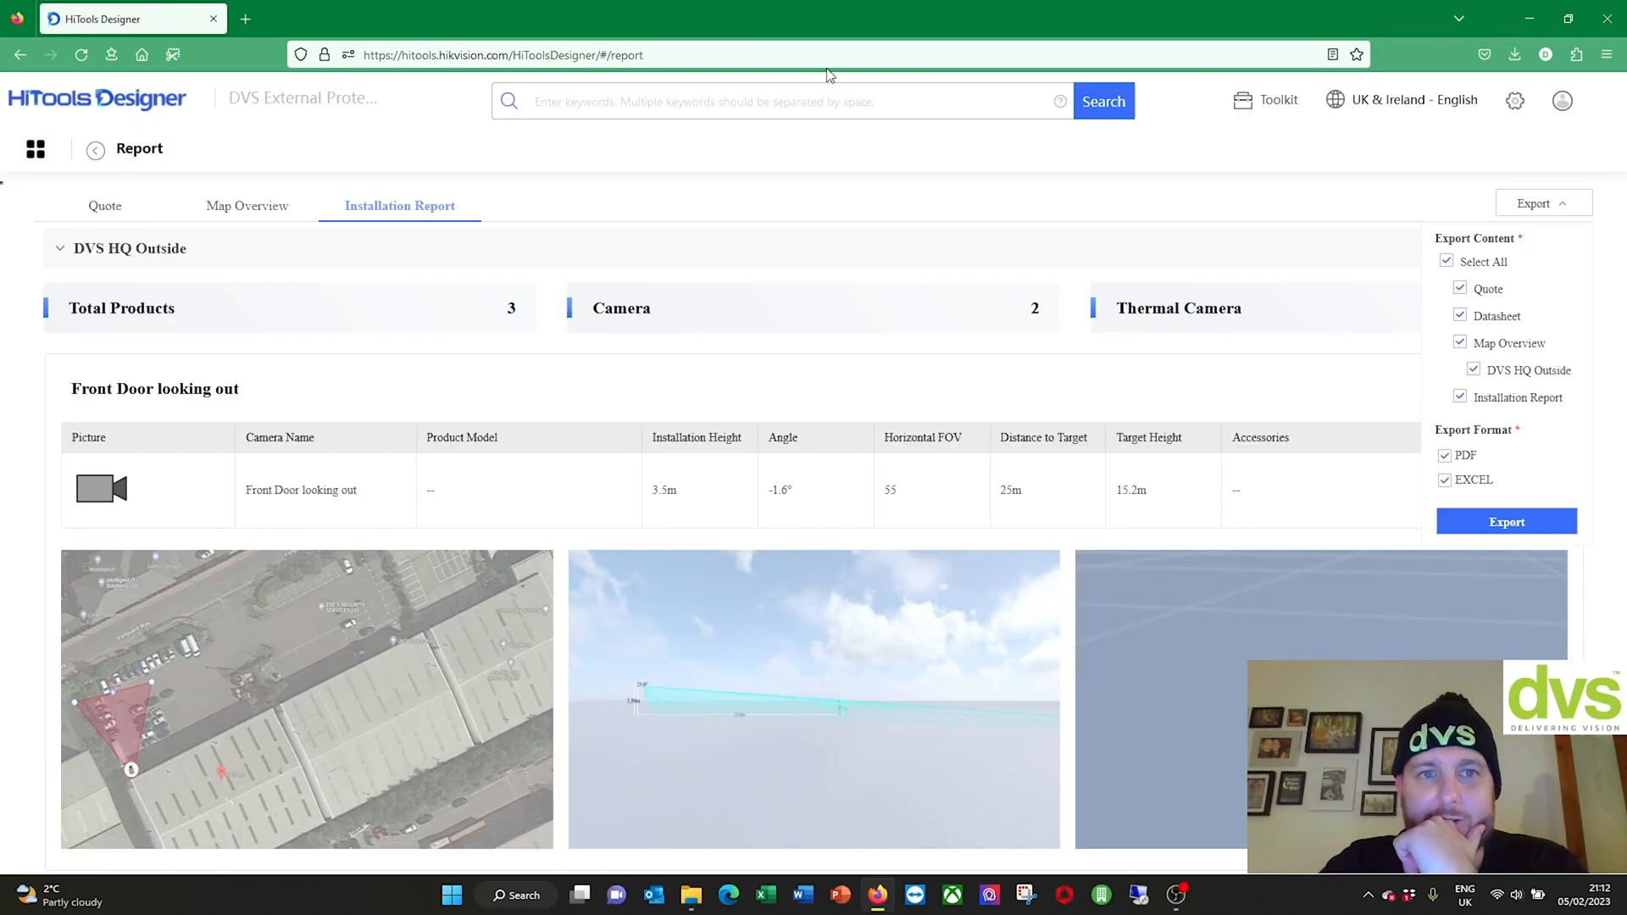
left_click(1517, 63)
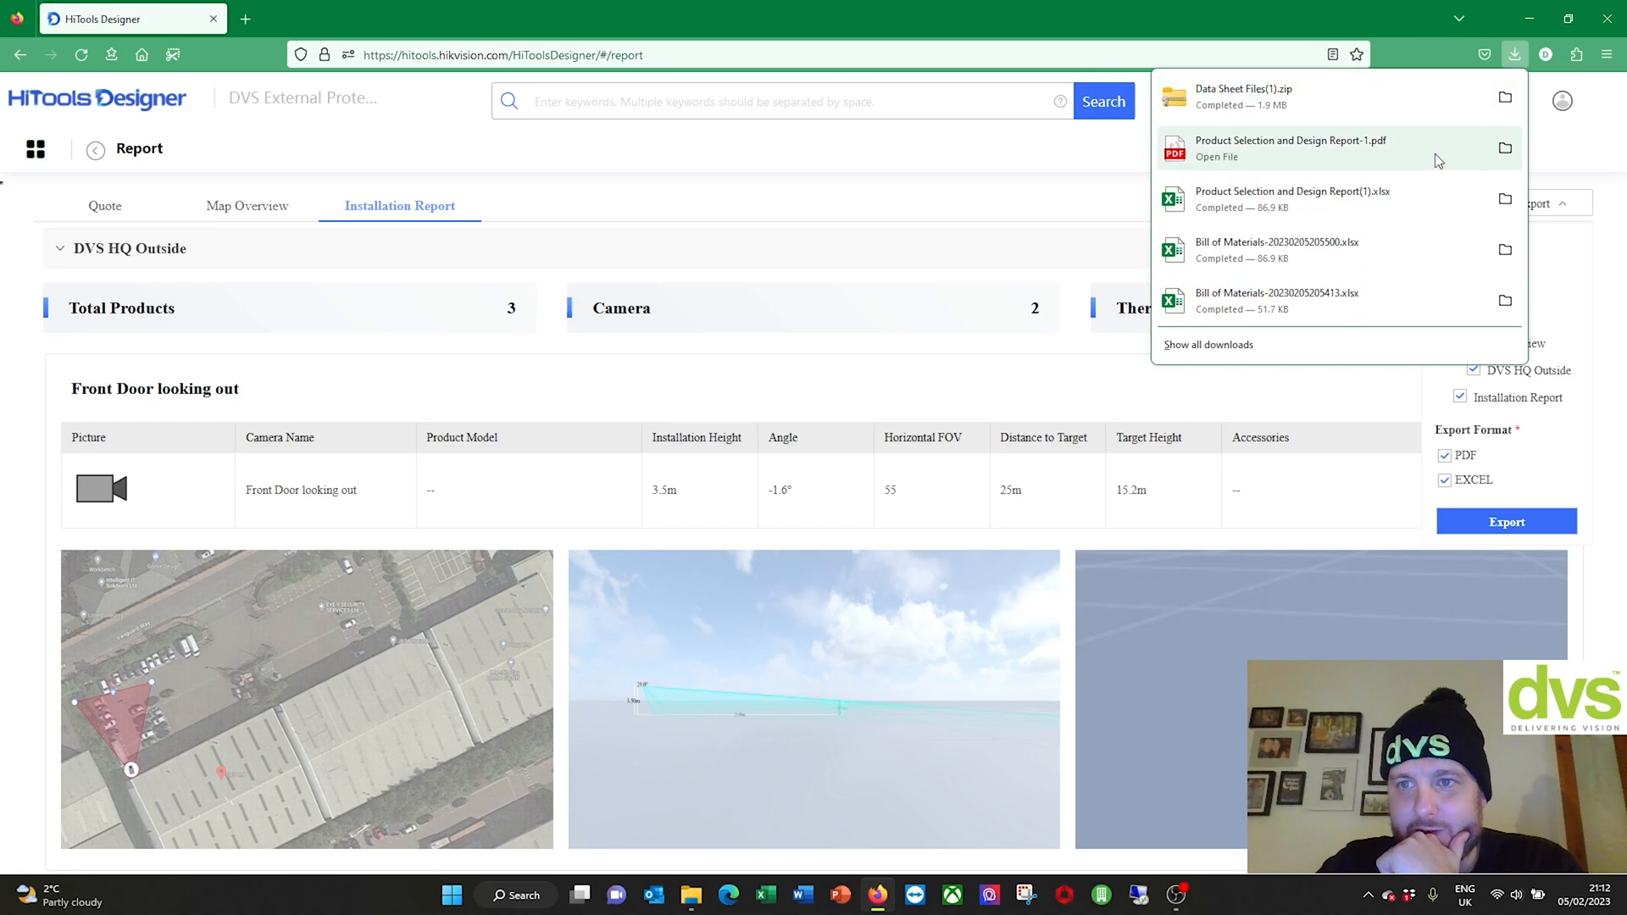
left_click(1220, 345)
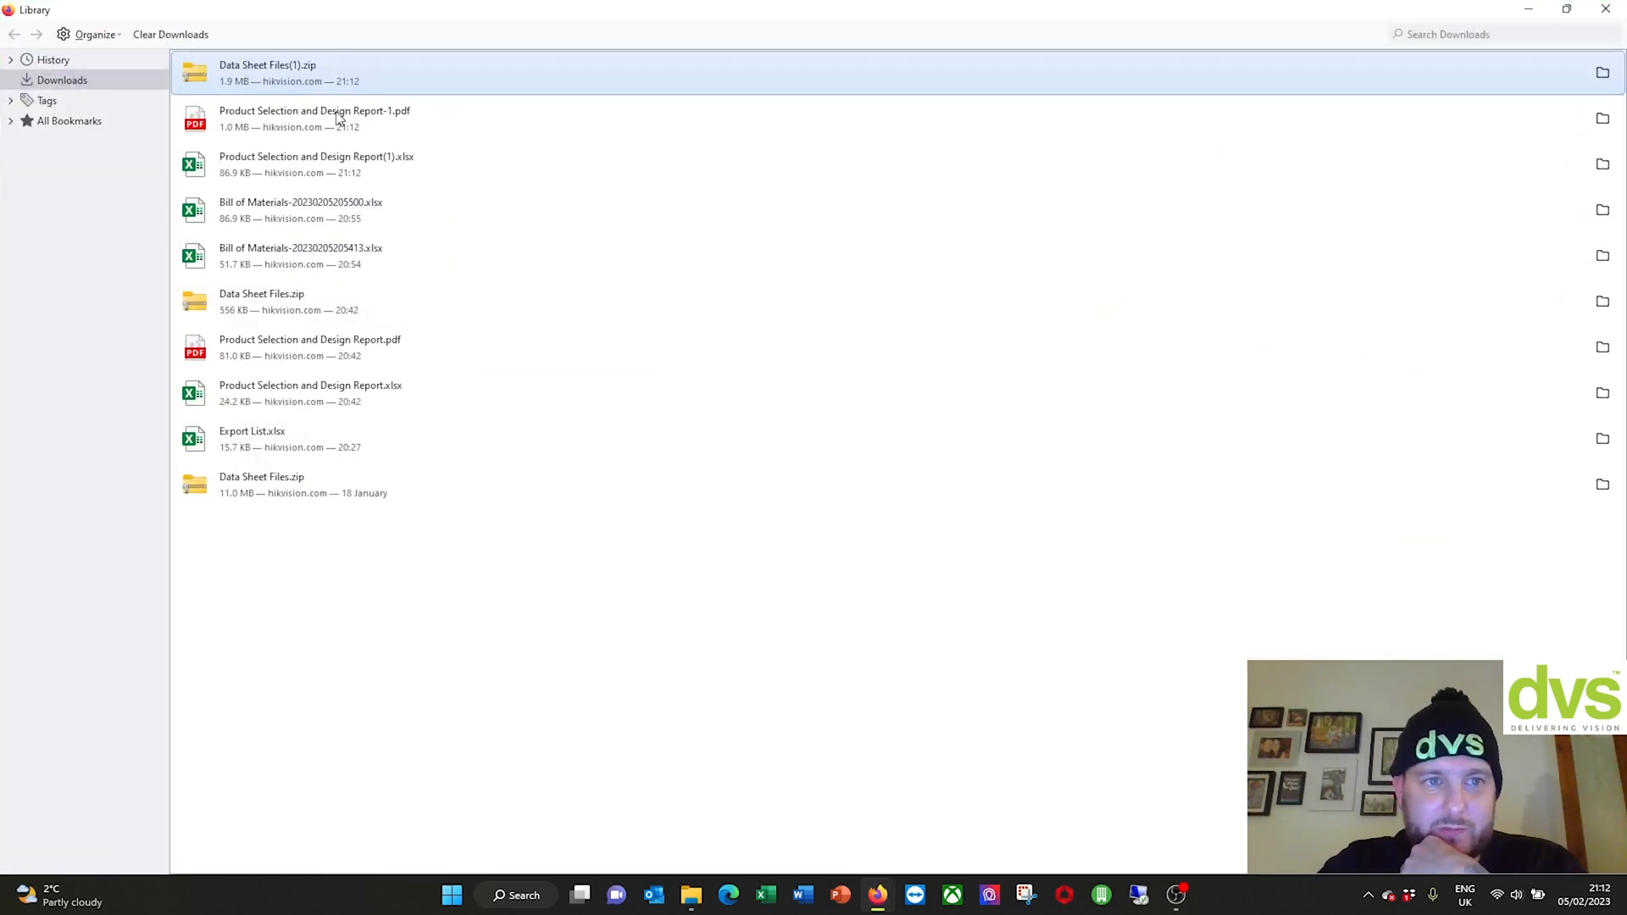
double_click(366, 114)
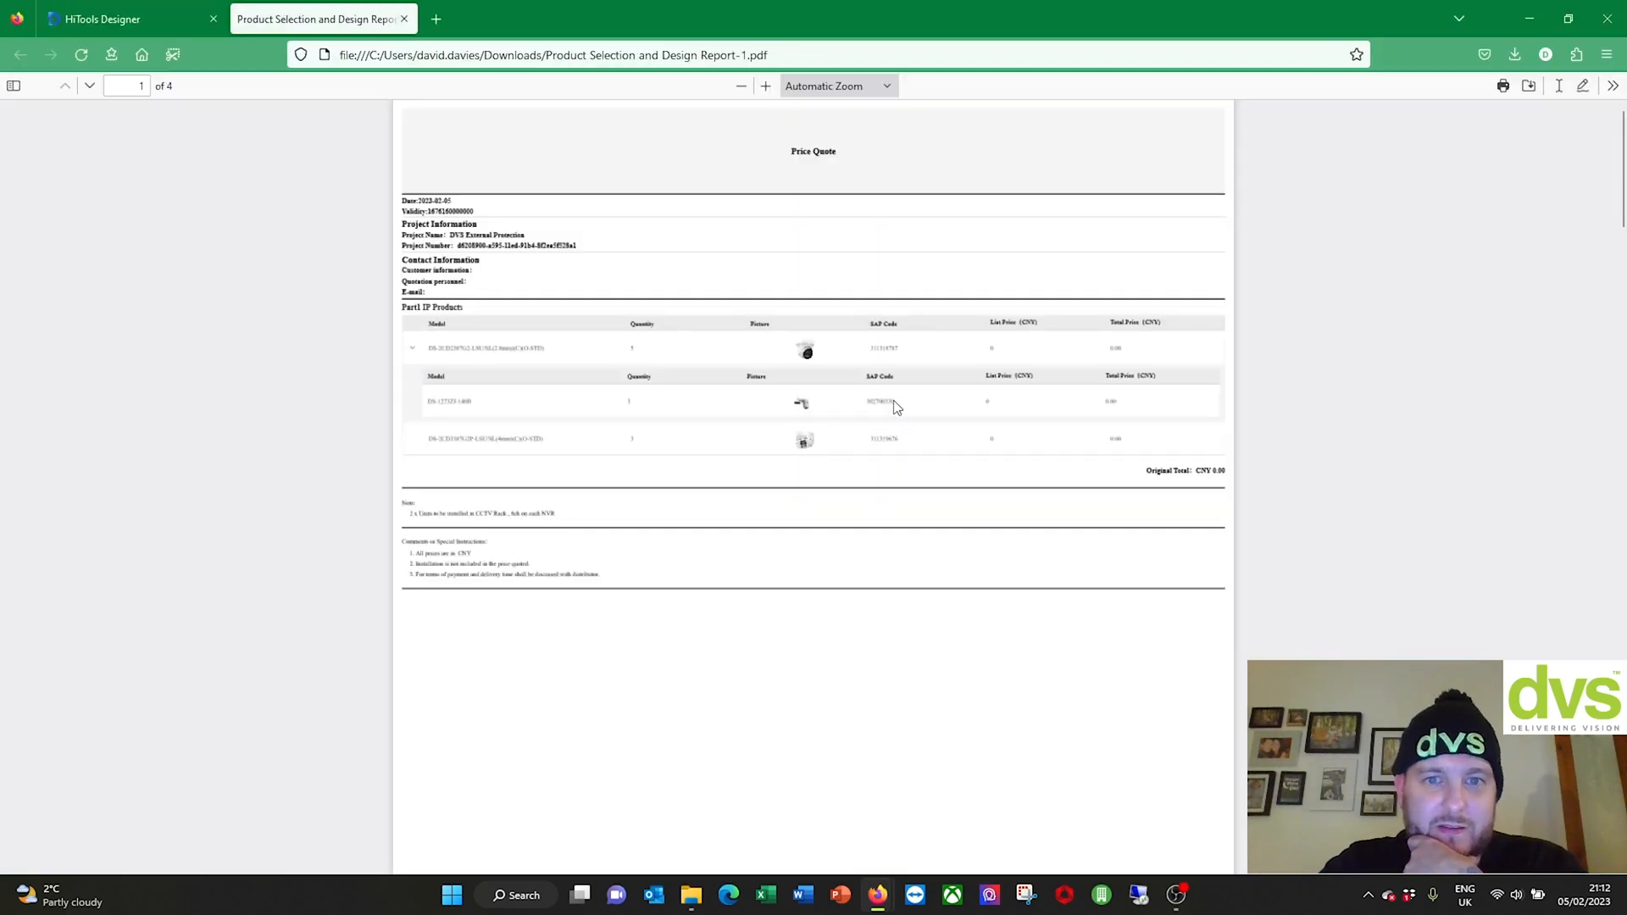
Step: Scroll from page 1 to page 4: price quote, site map coverage and per-camera details
scroll(897, 405, "down", 3)
scroll(891, 411, "down", 15)
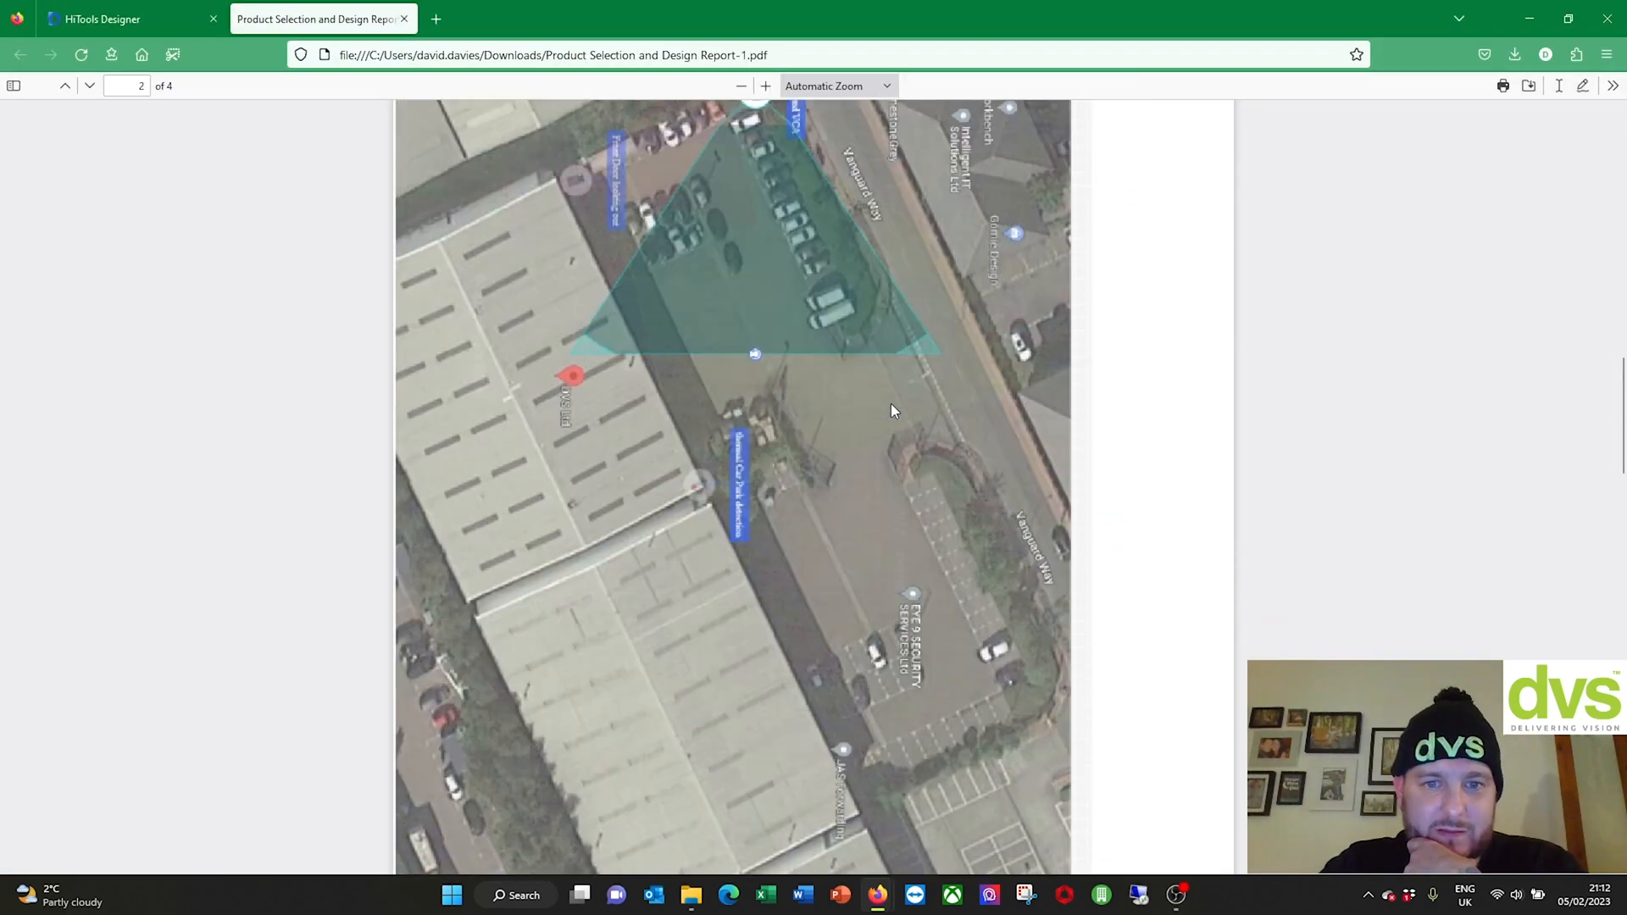
scroll(892, 403, "down", 10)
scroll(890, 404, "up", 12)
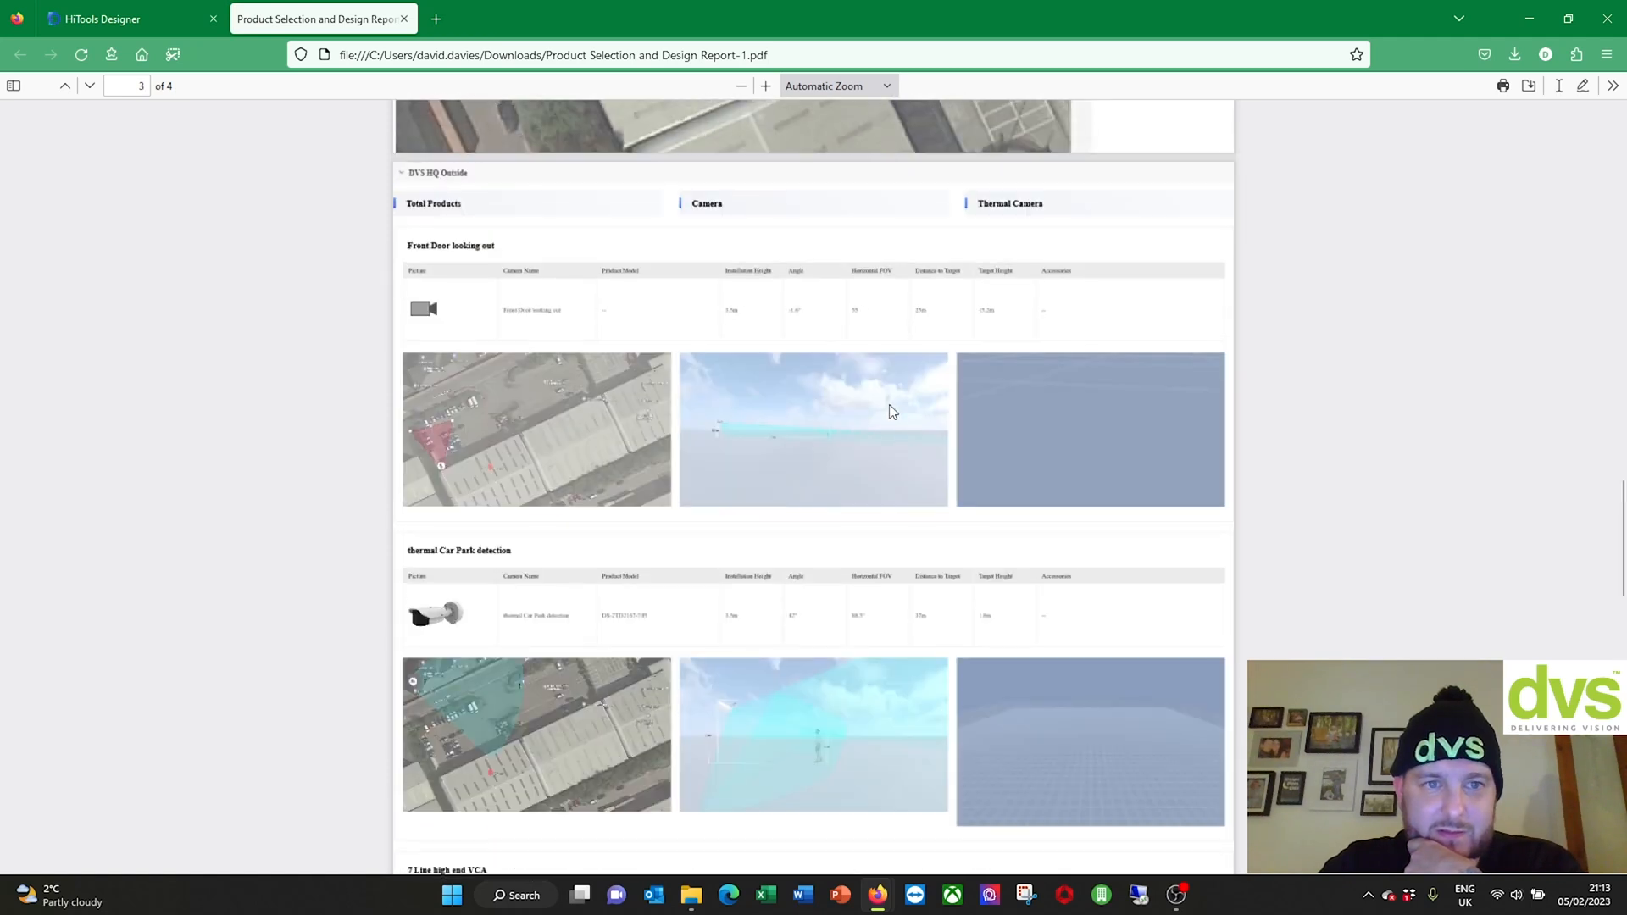
scroll(889, 405, "down", 3)
scroll(888, 404, "up", 15)
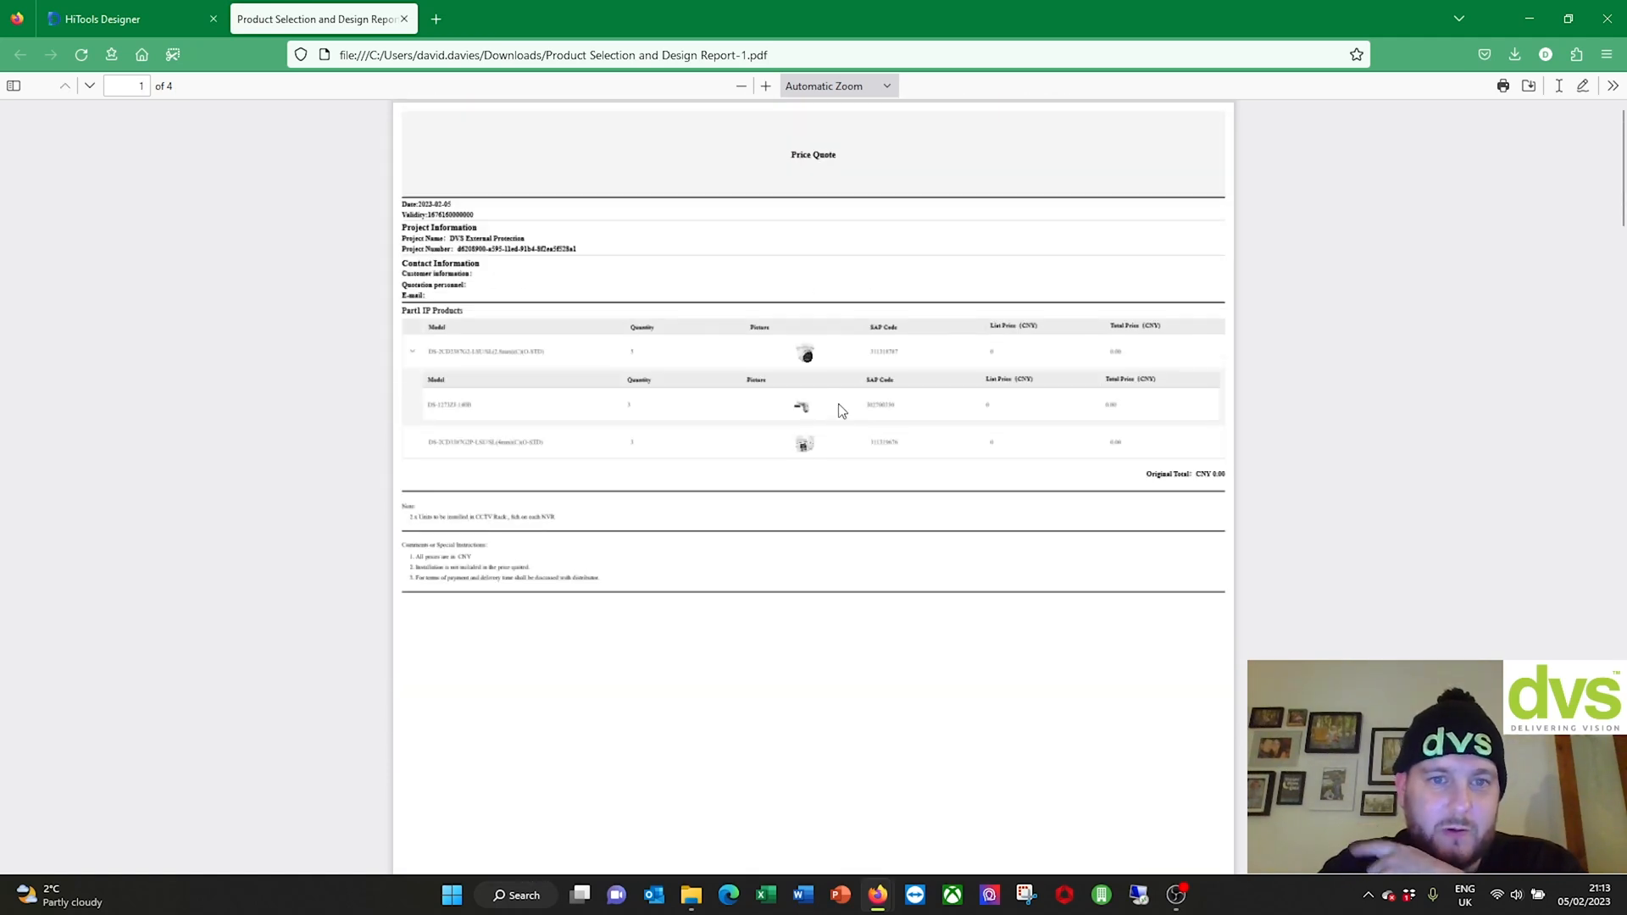
scroll(938, 404, "down", 2)
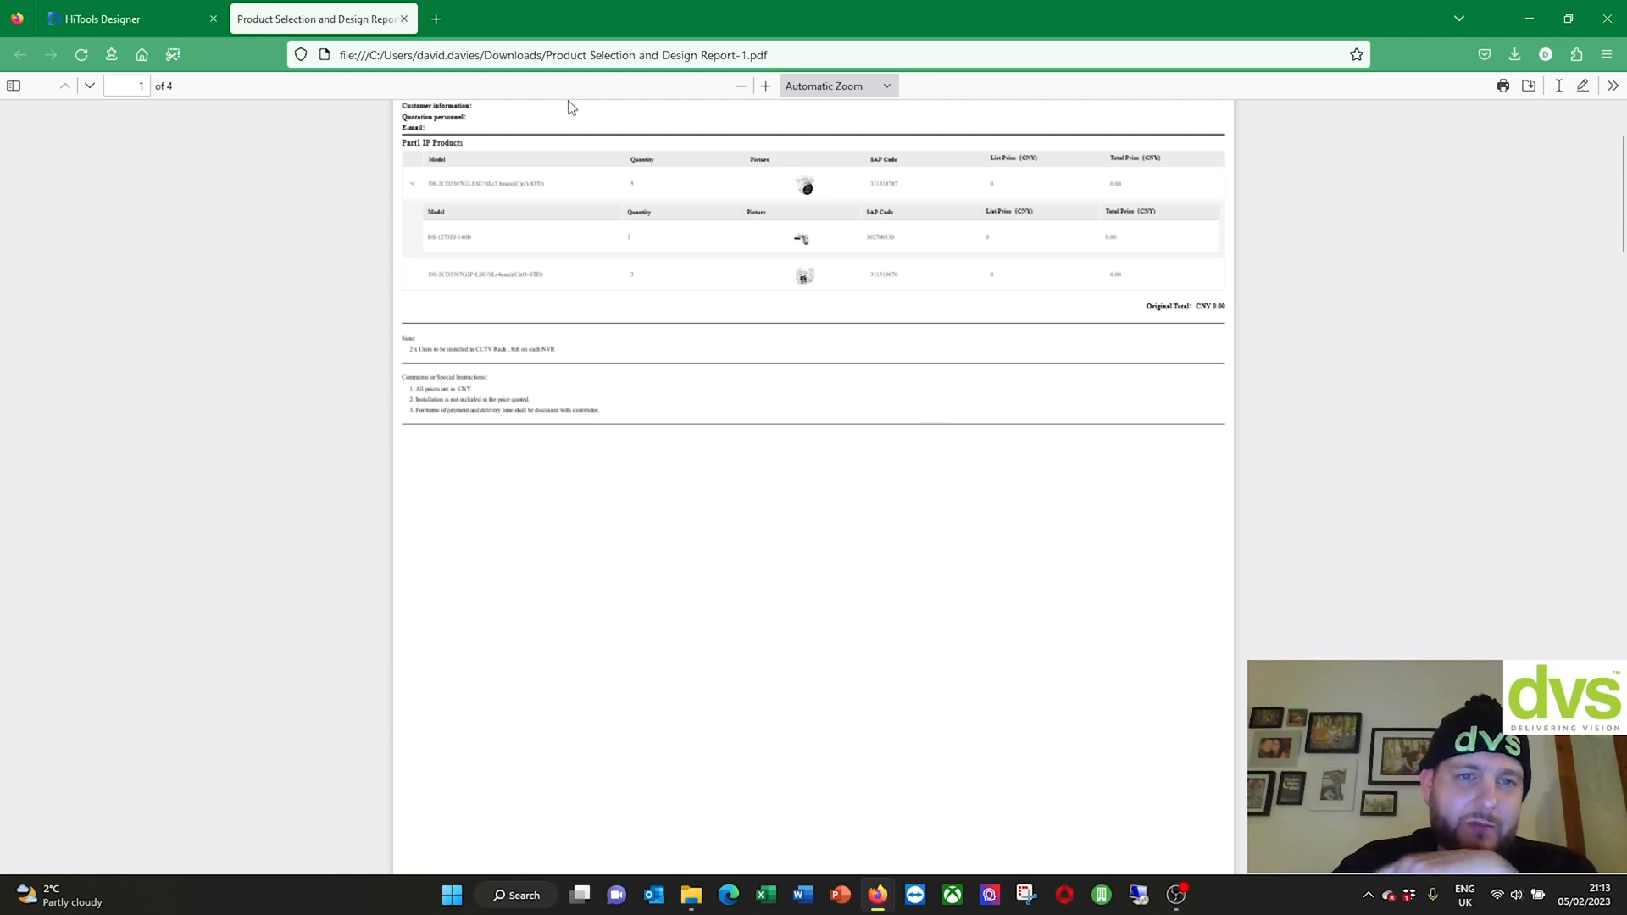
scroll(615, 226, "down", 10)
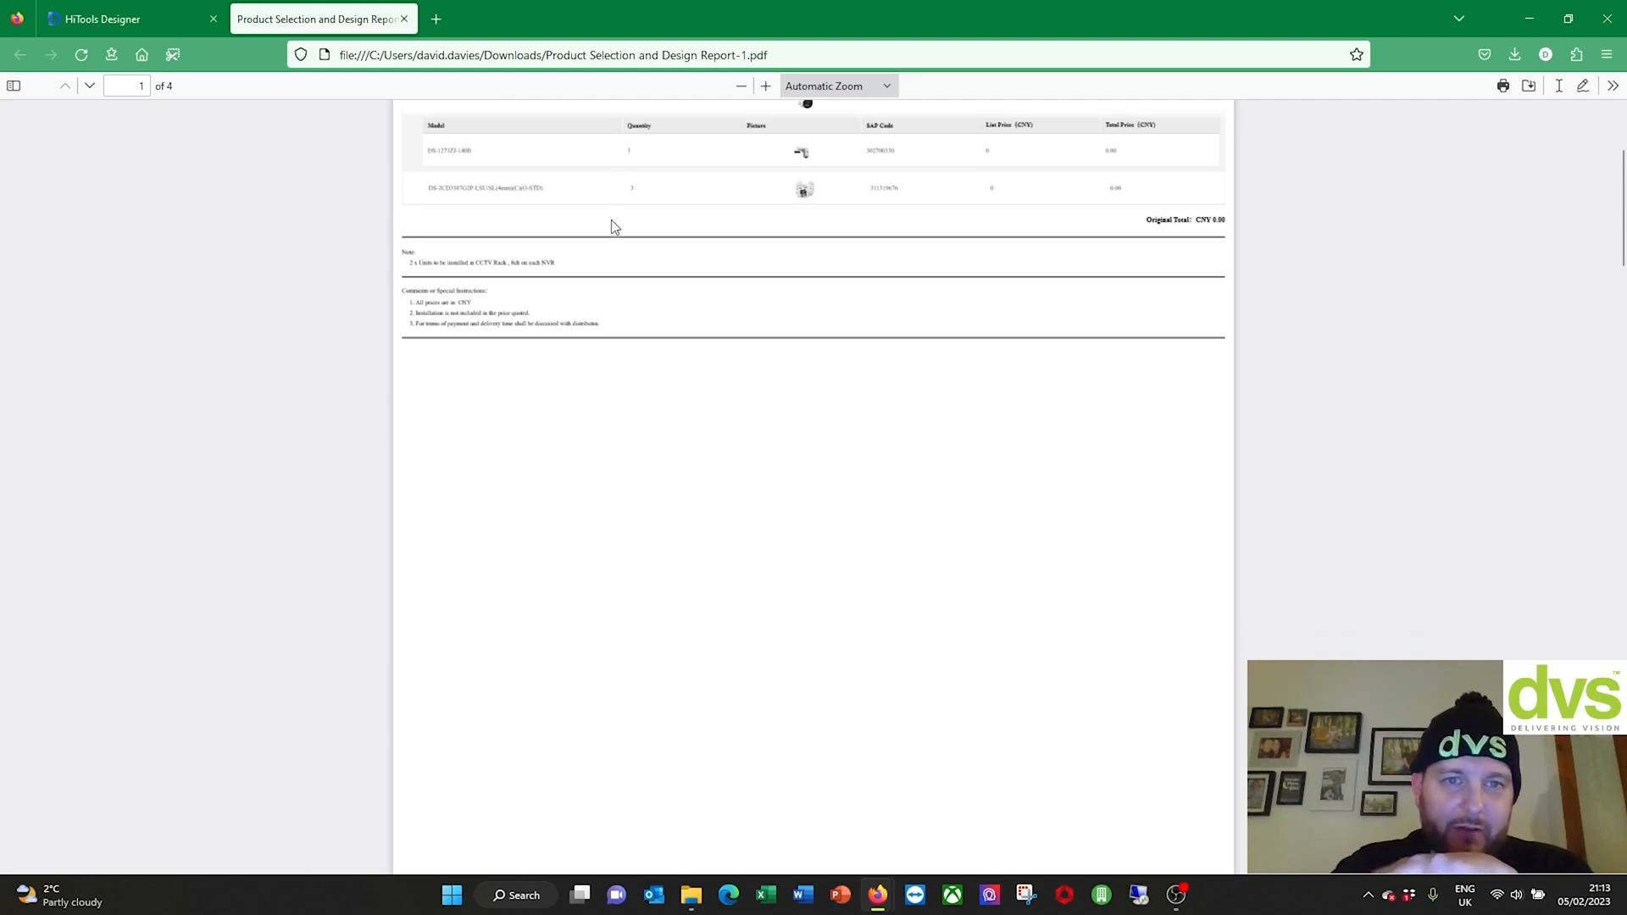
scroll(712, 265, "down", 4)
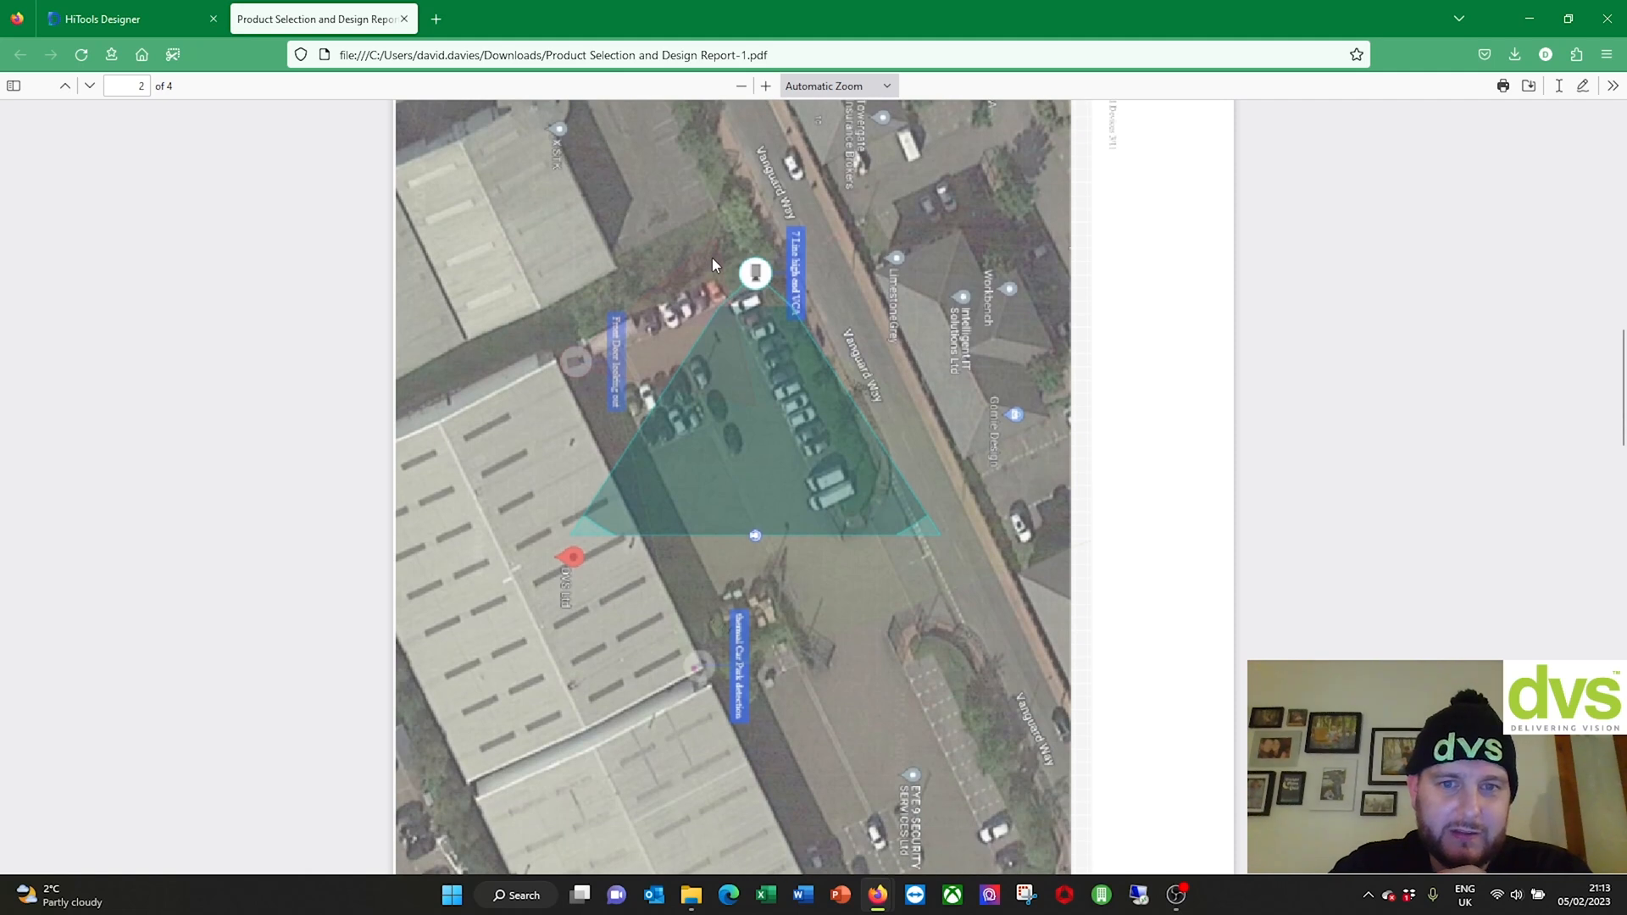
scroll(711, 264, "up", 3)
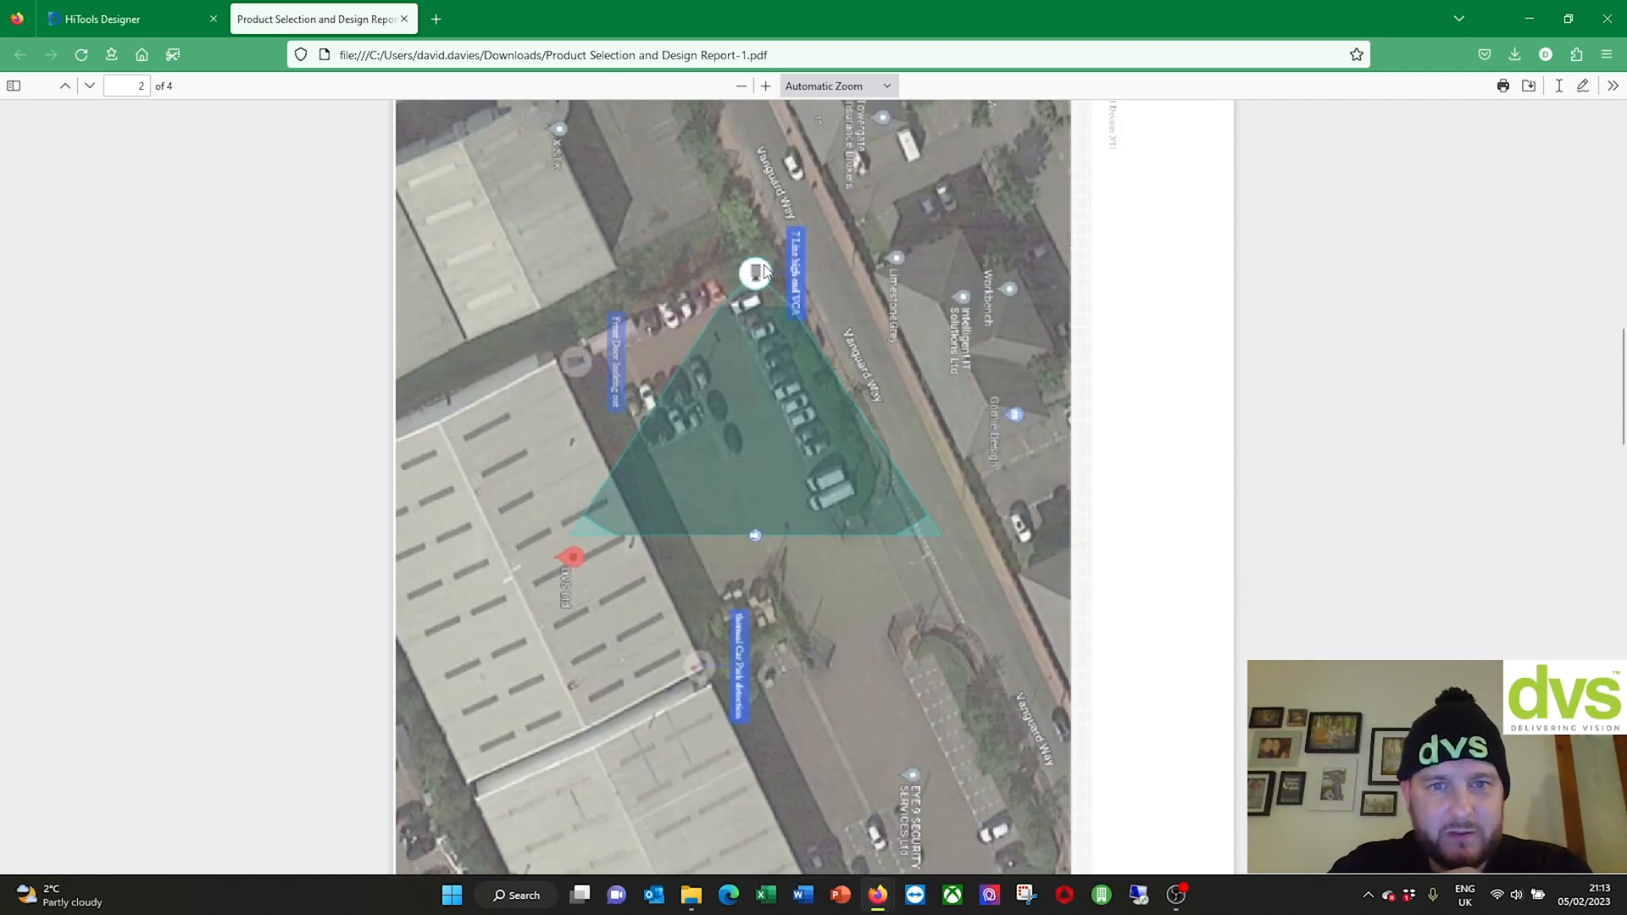
scroll(729, 451, "down", 10)
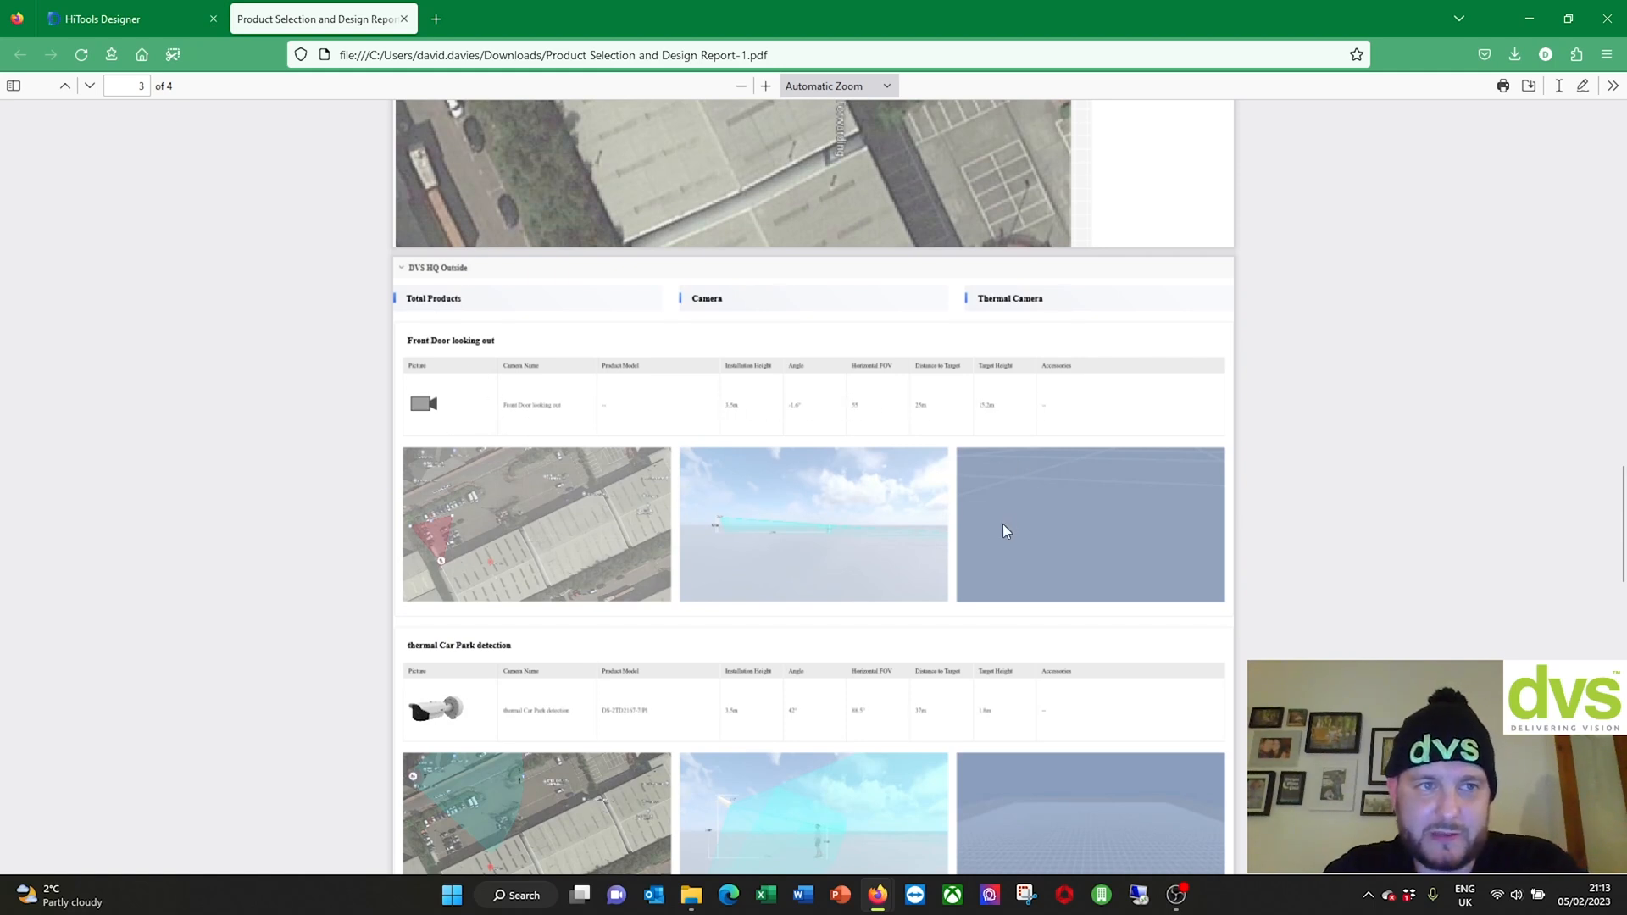
scroll(1003, 531, "down", 3)
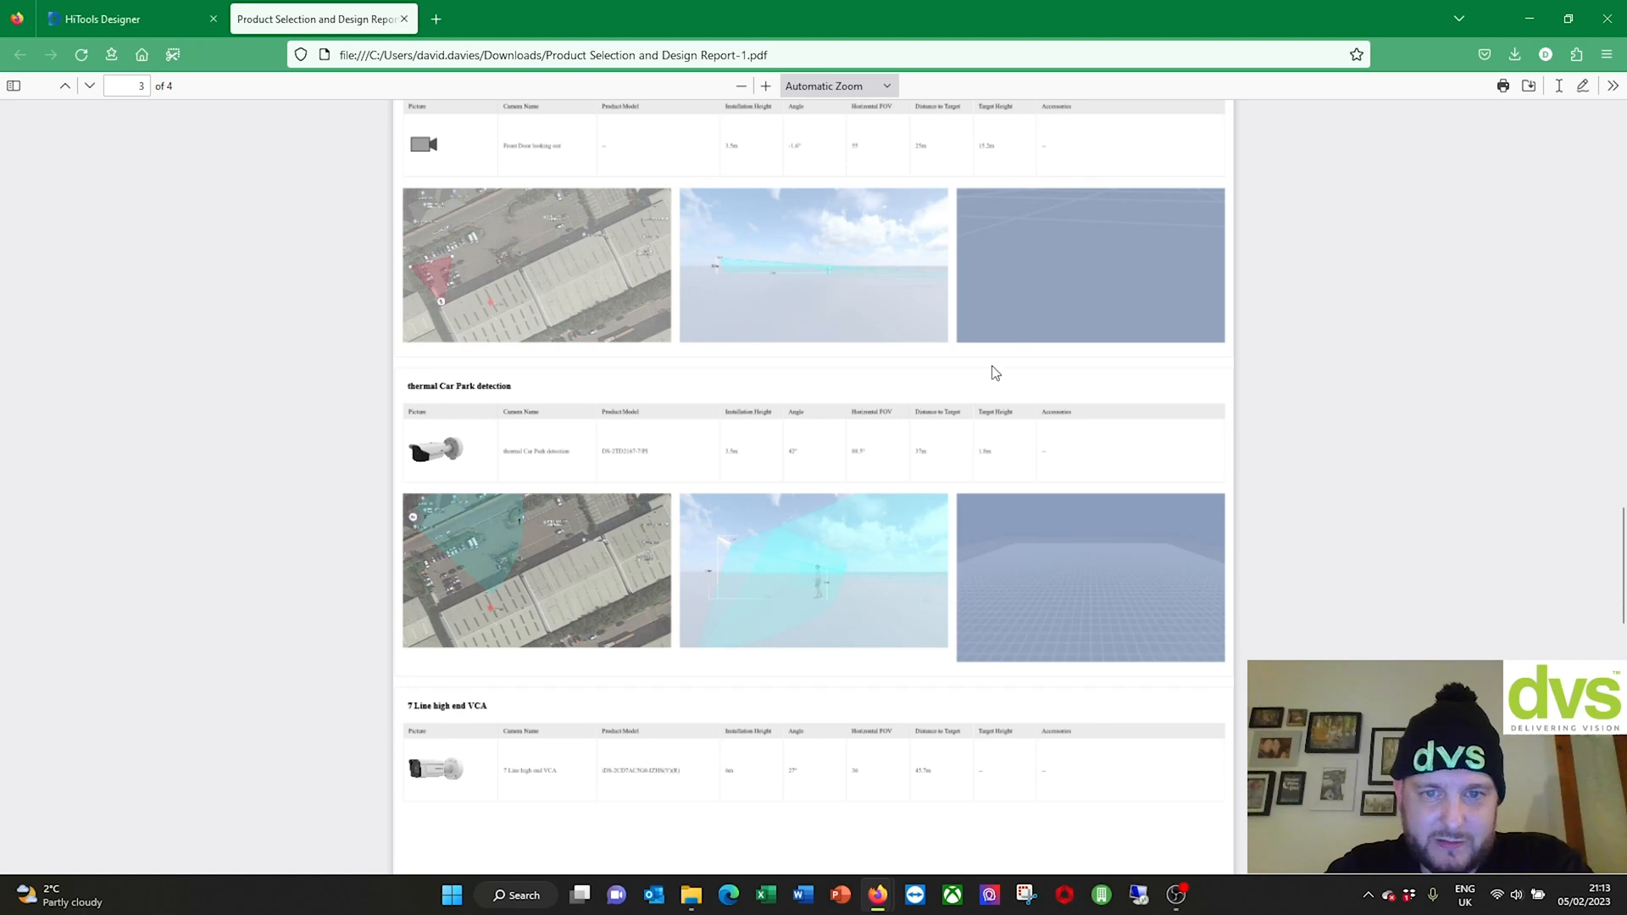
scroll(568, 417, "down", 2)
scroll(630, 445, "down", 9)
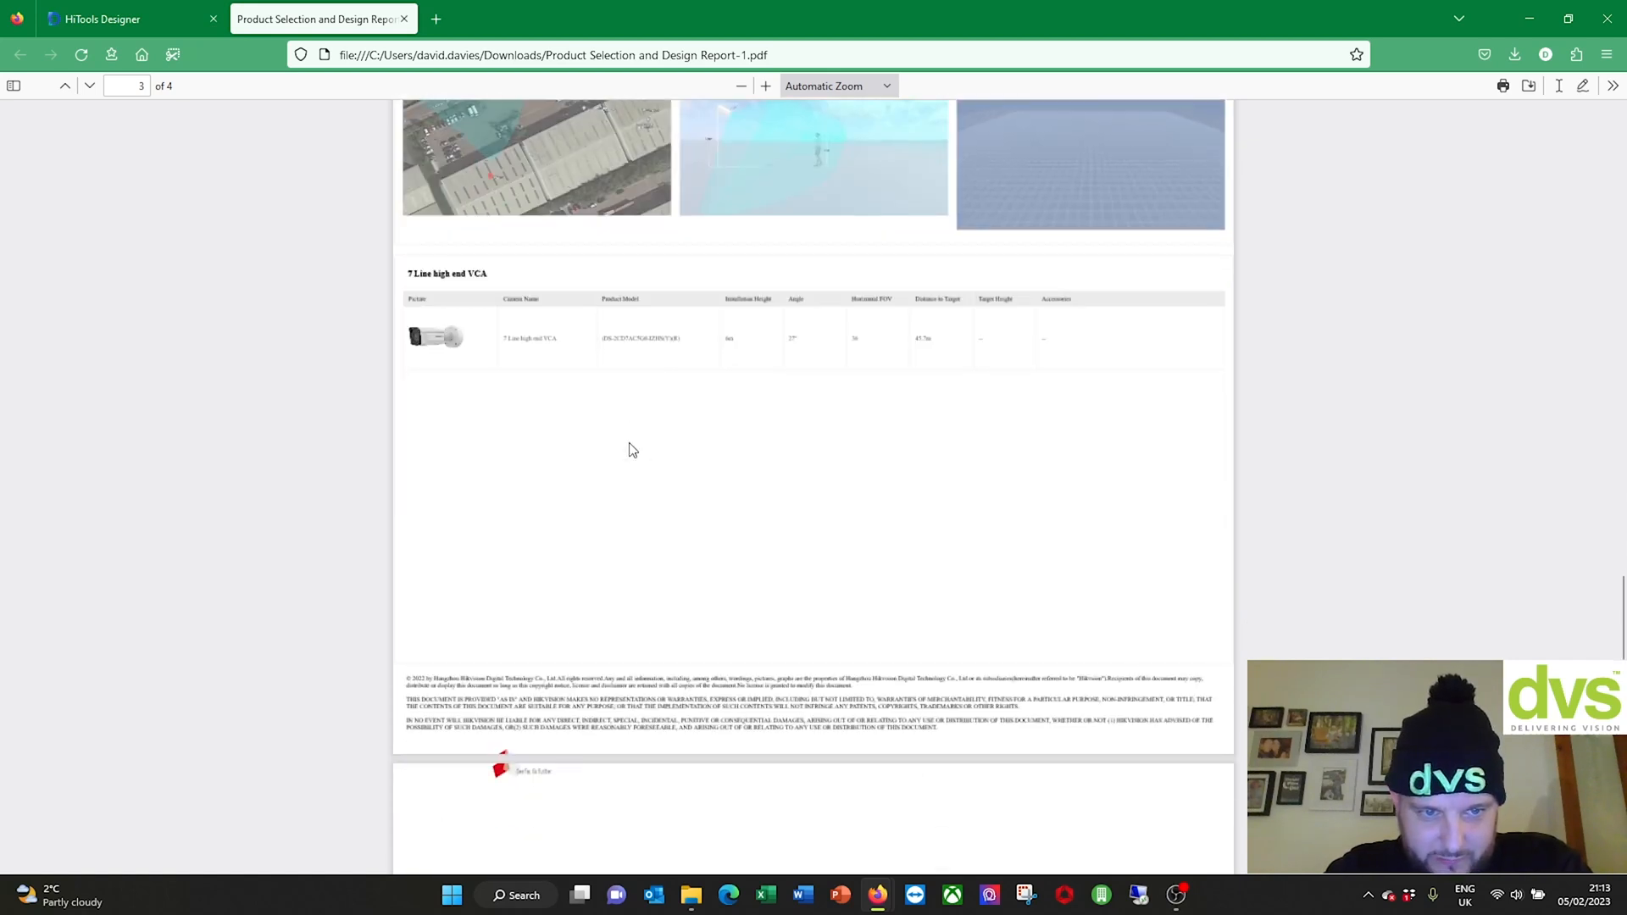
scroll(913, 443, "up", 20)
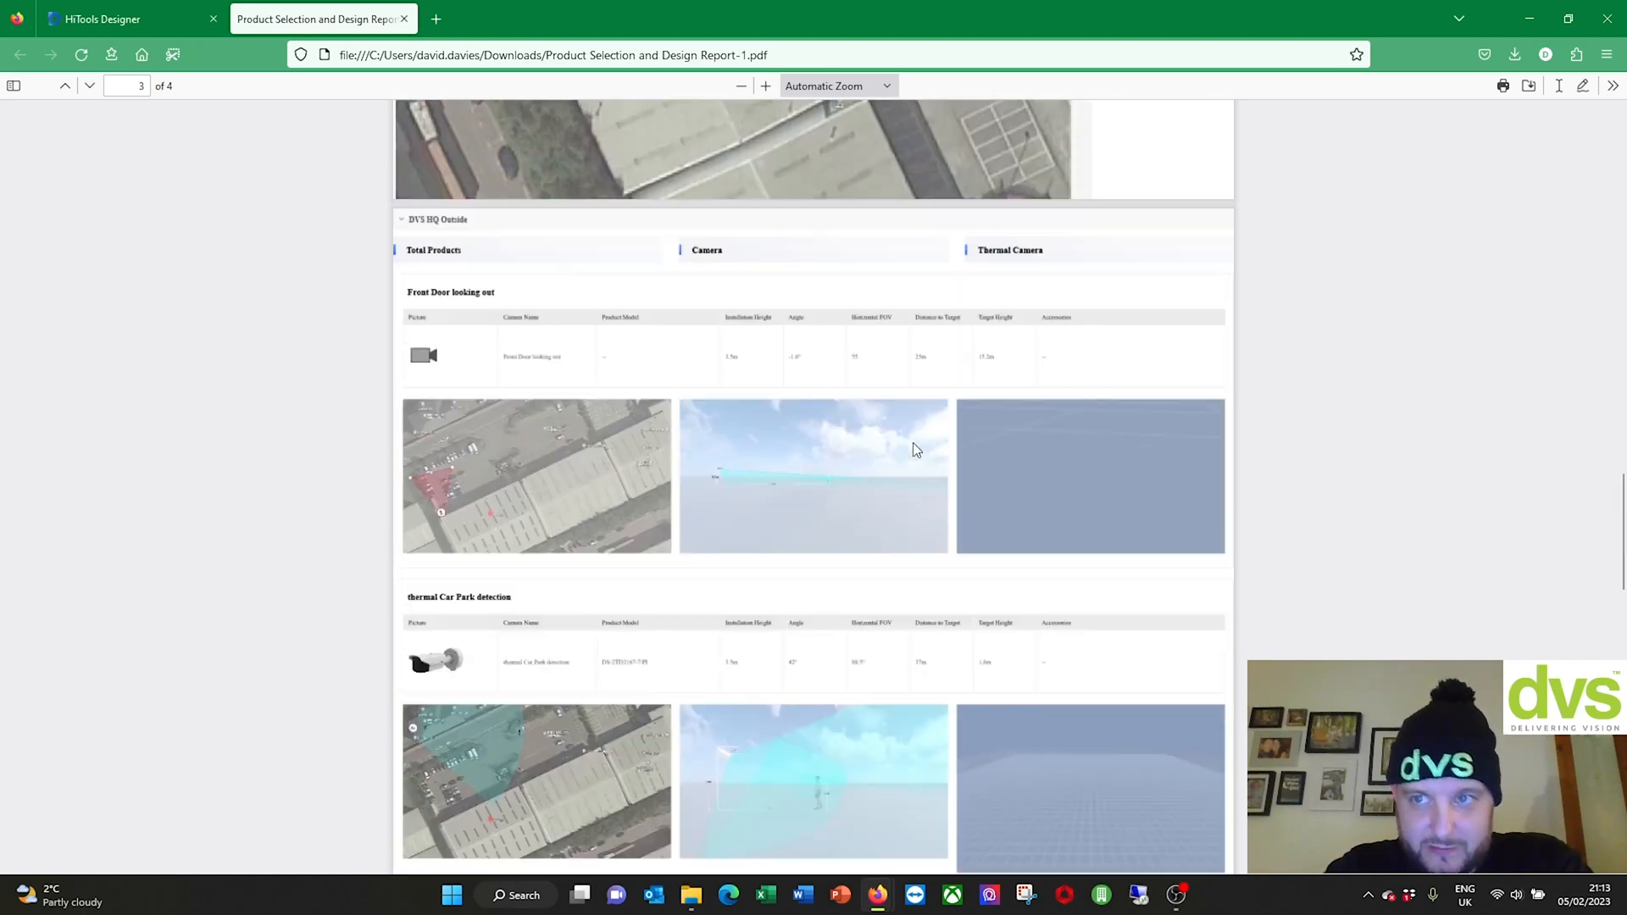
scroll(912, 447, "down", 15)
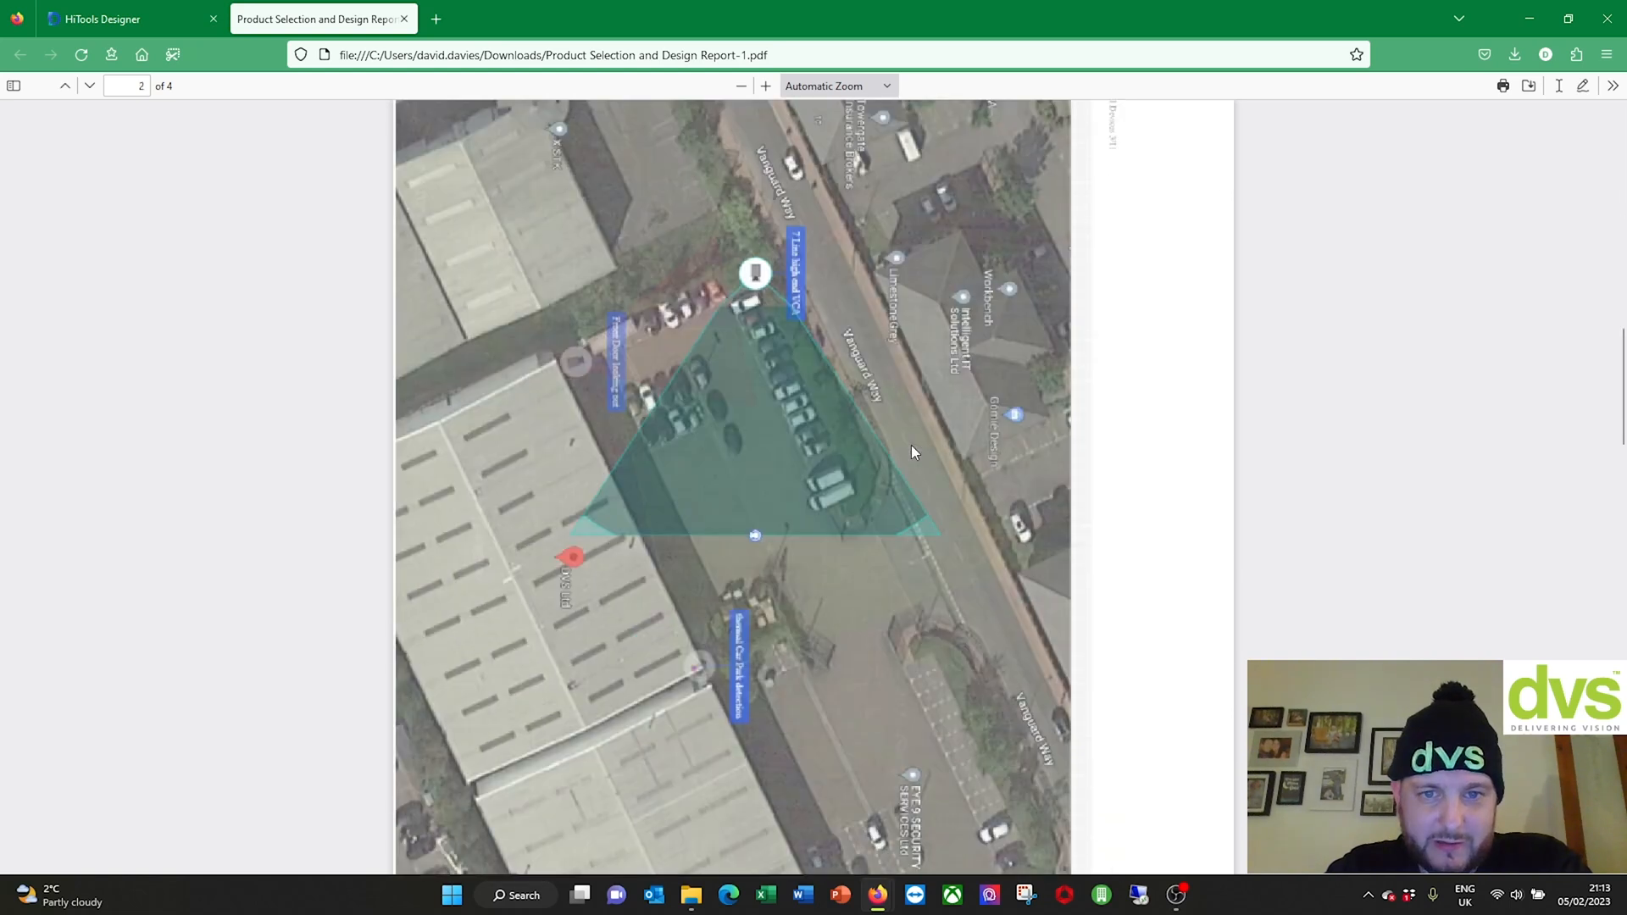
scroll(913, 447, "up", 15)
scroll(810, 356, "down", 7)
scroll(807, 363, "down", 5)
scroll(830, 346, "up", 10)
scroll(839, 349, "down", 15)
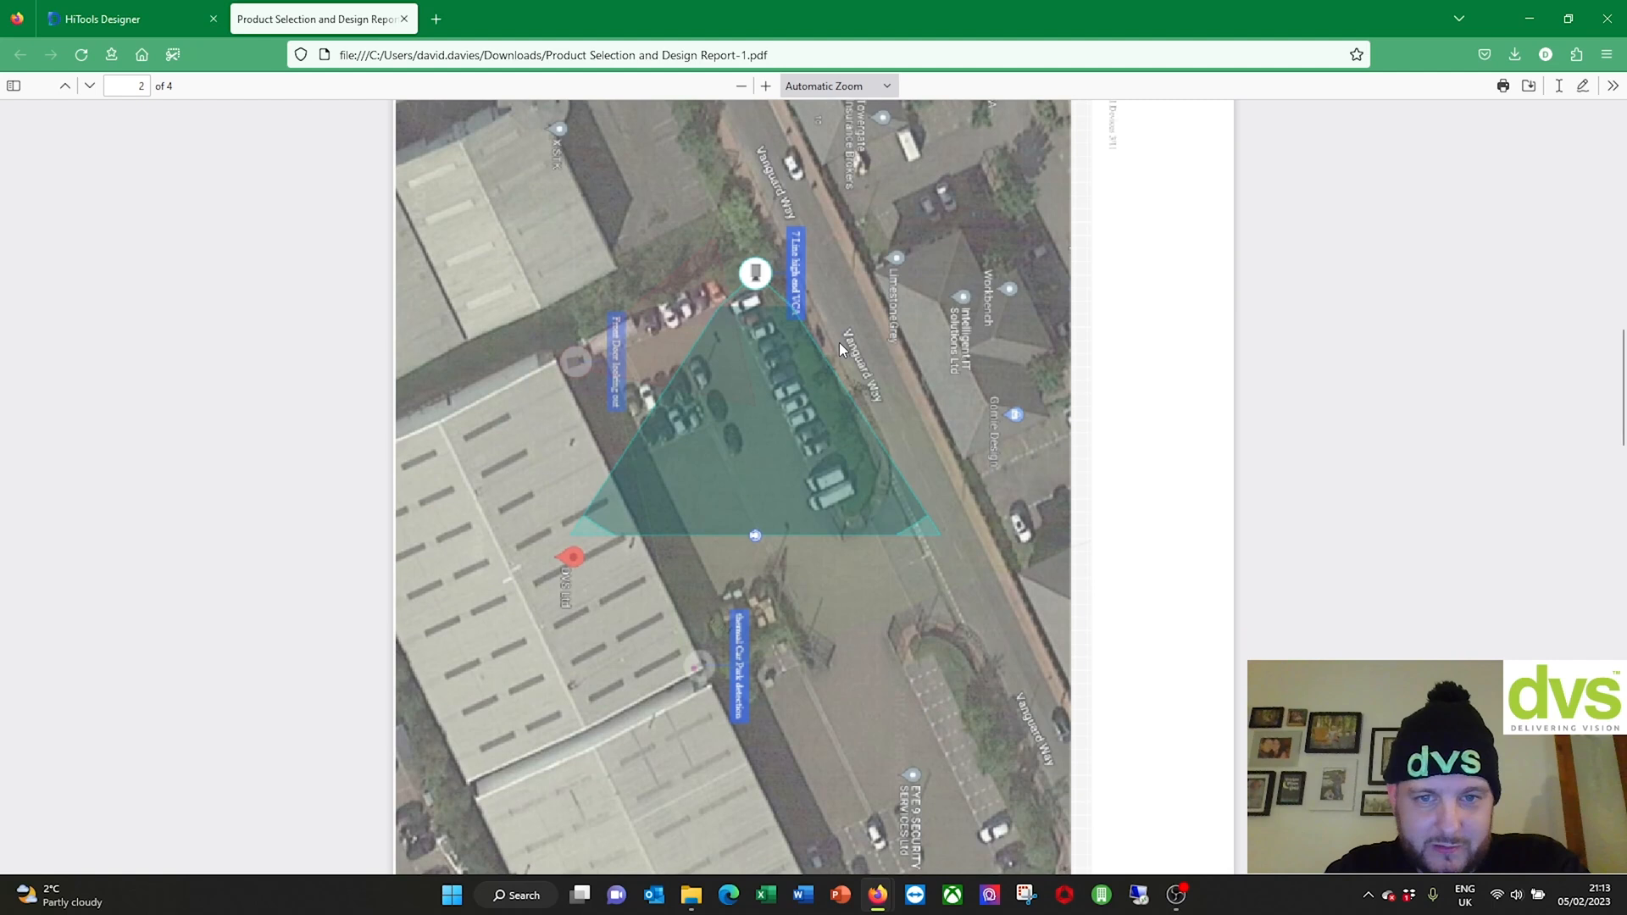
scroll(845, 335, "down", 15)
scroll(734, 429, "down", 10)
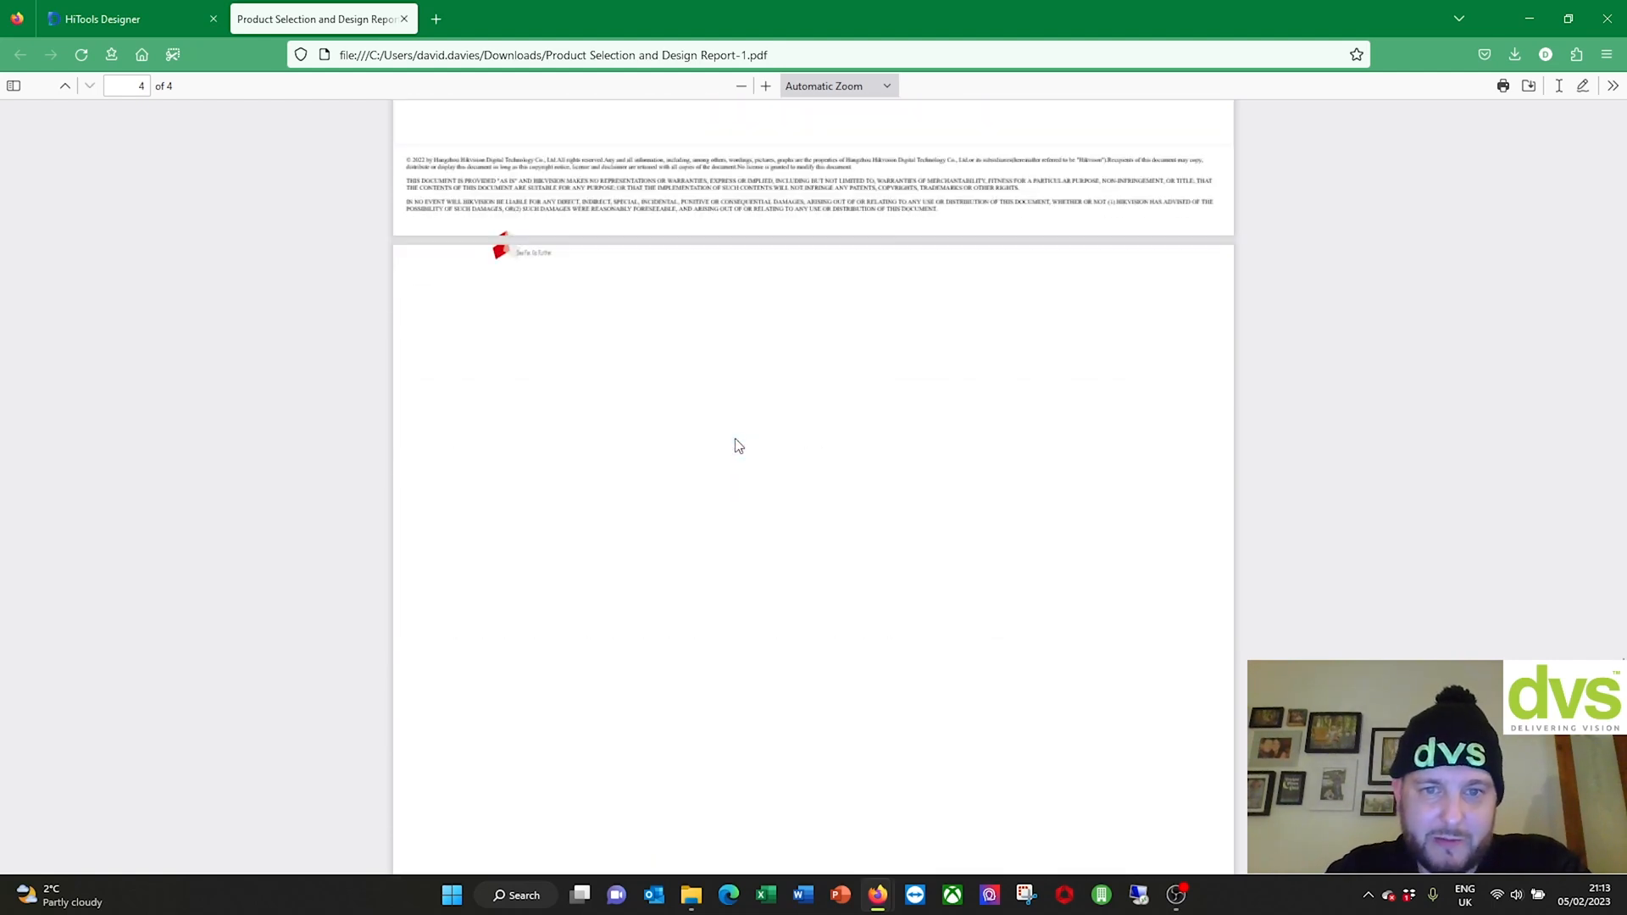
scroll(738, 446, "up", 3)
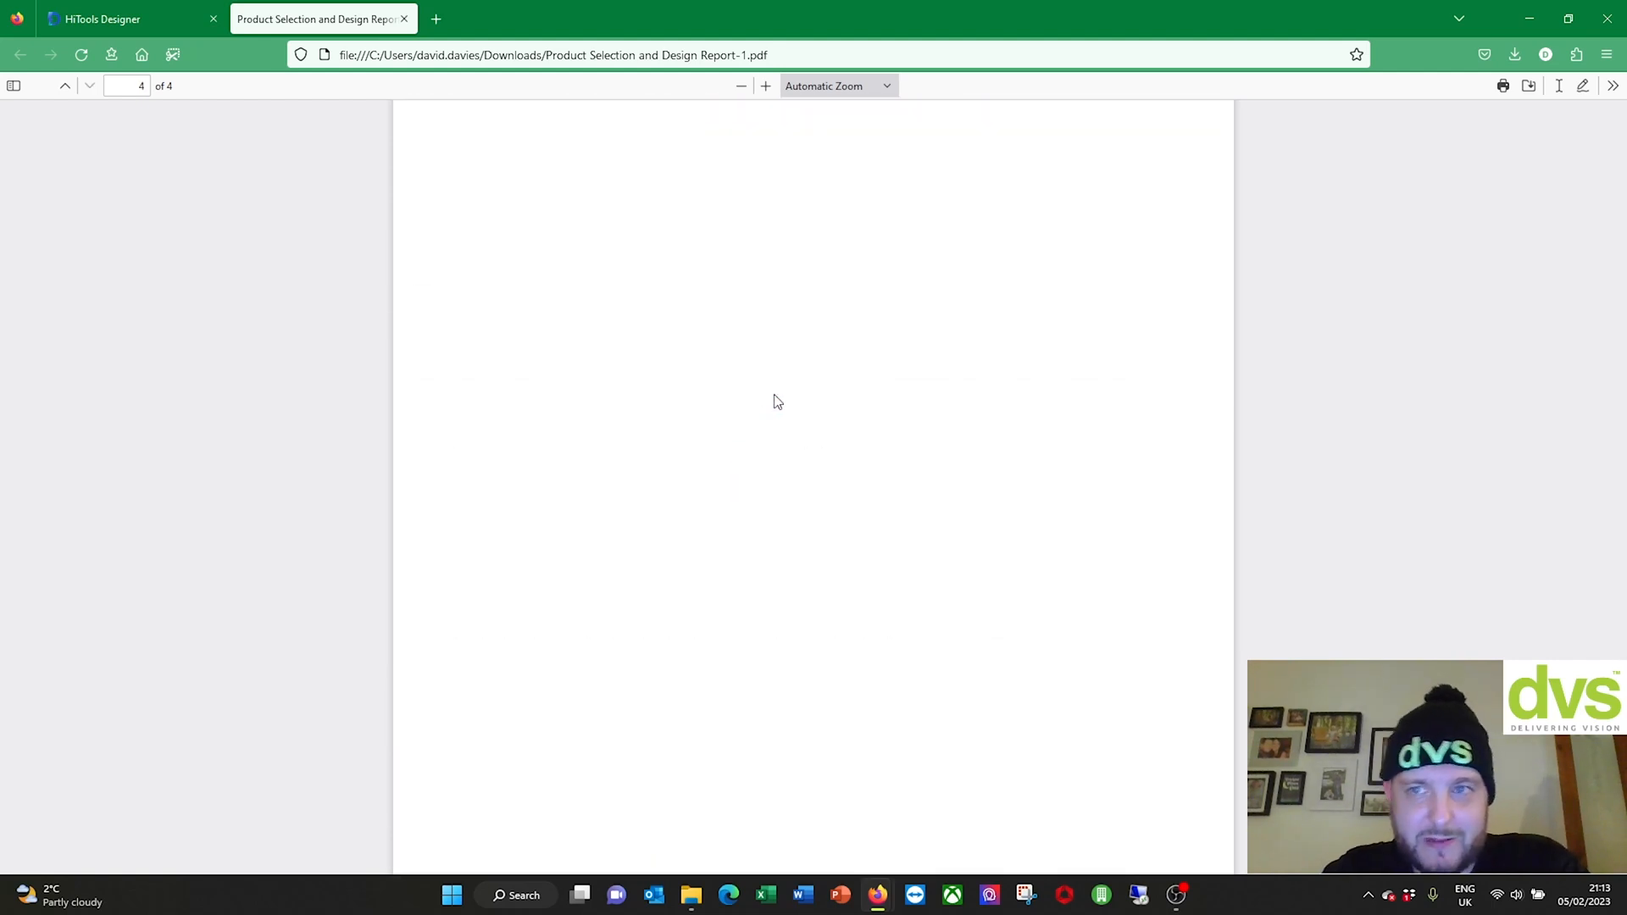
Step: Close the PDF and open Product Selection and Design Report(1).xlsx from downloads in Excel
left_click(404, 19)
left_click(1484, 54)
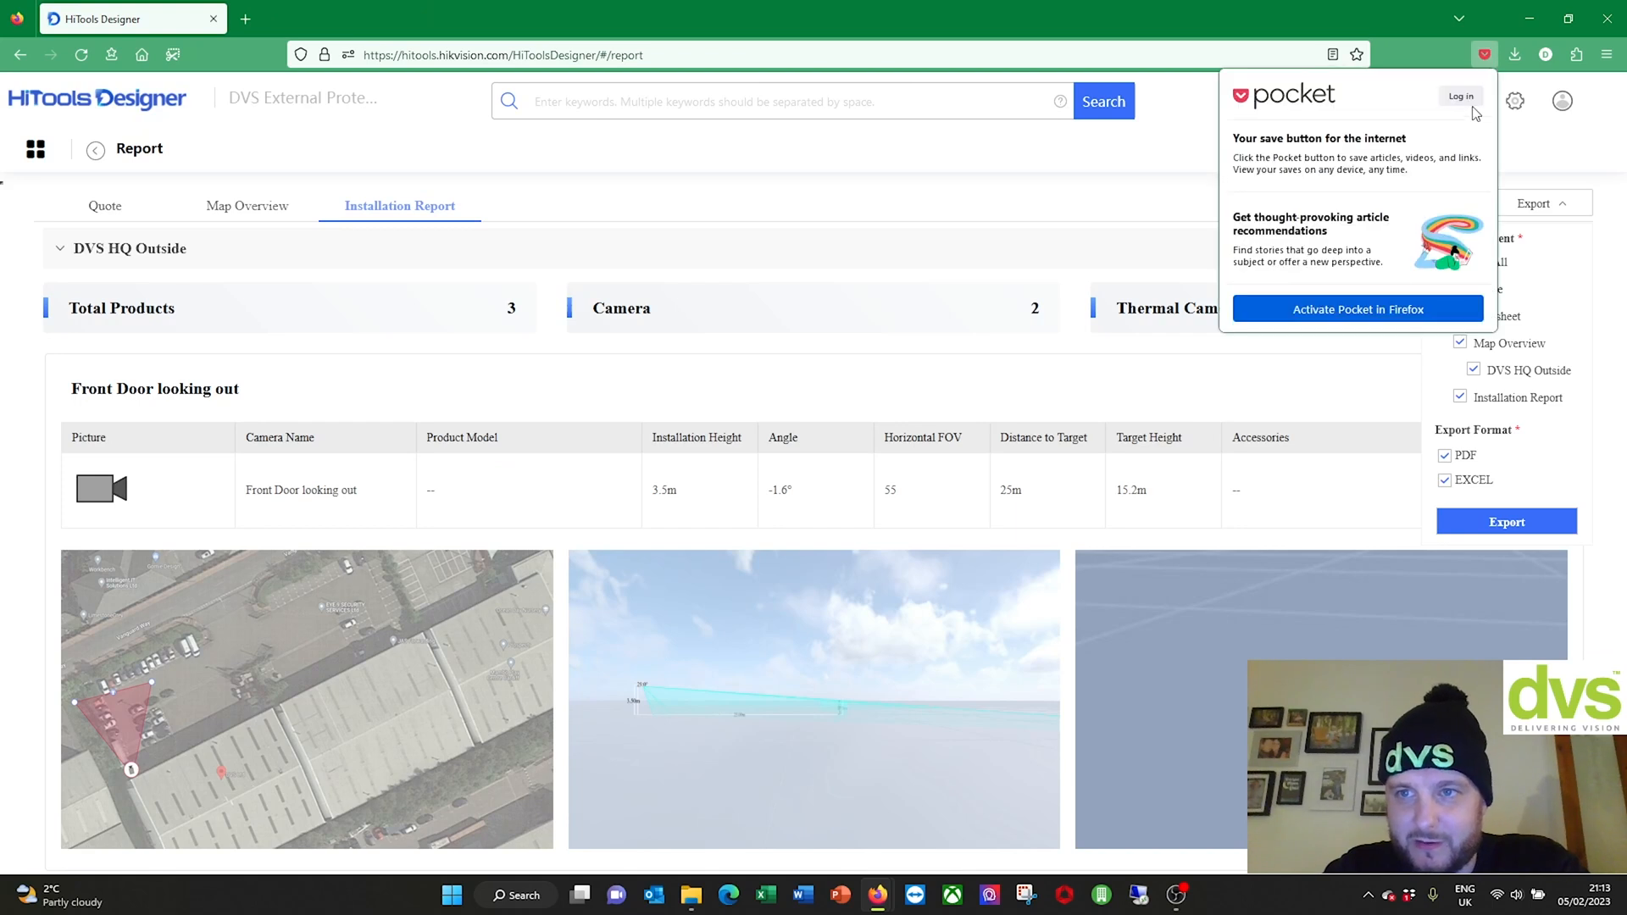
left_click(1516, 54)
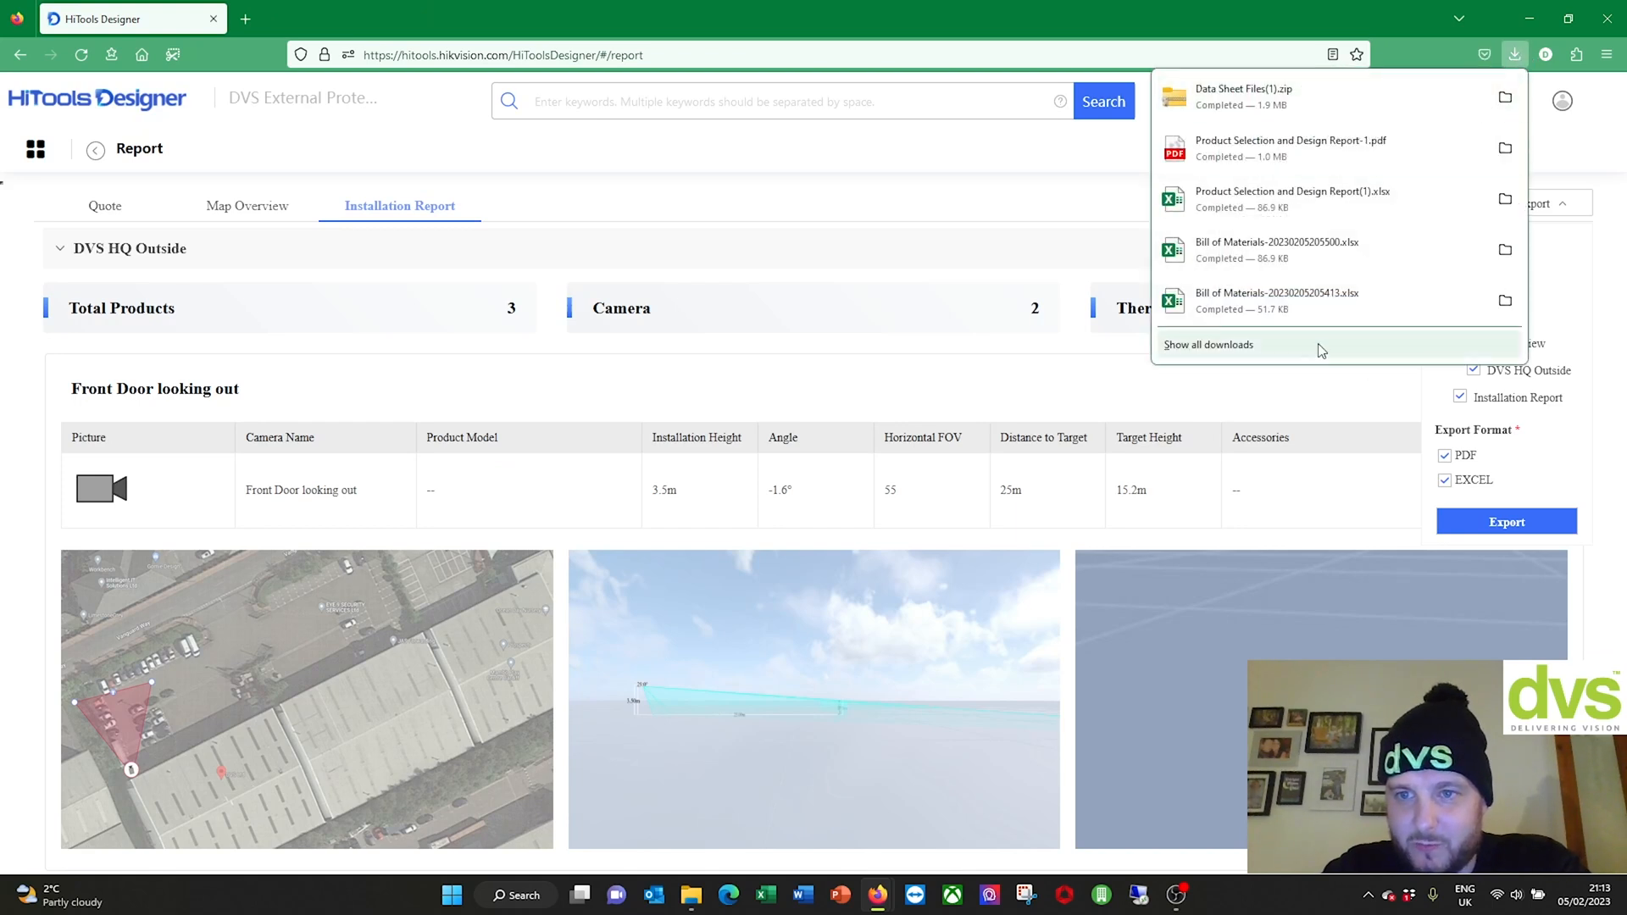
left_click(1212, 354)
left_click(284, 165)
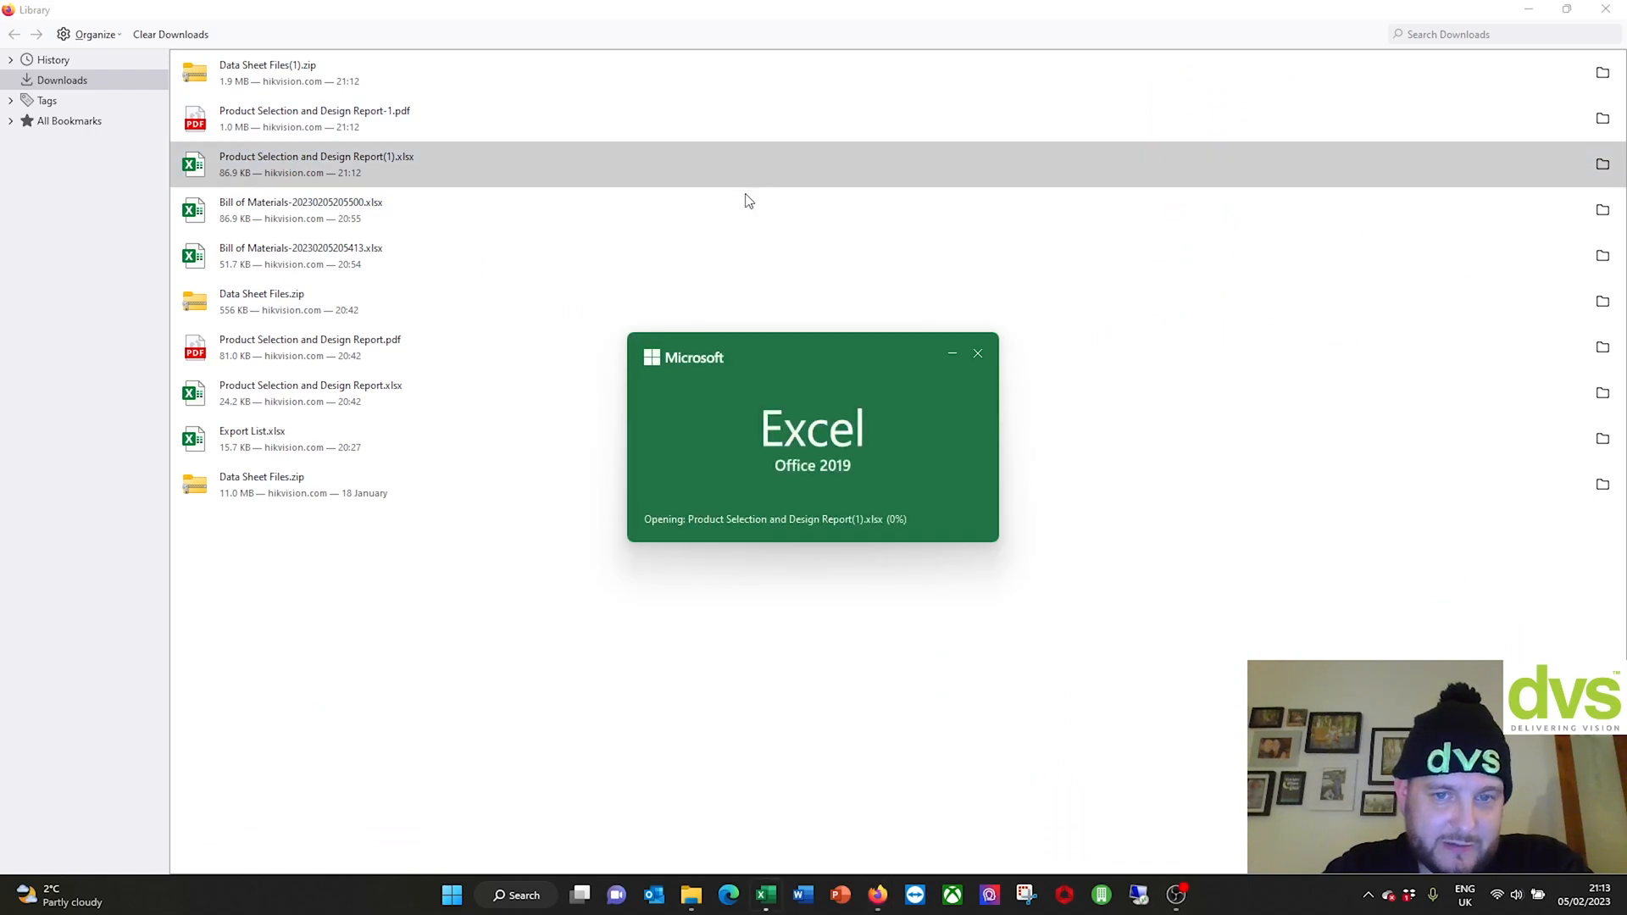
scroll(463, 374, "down", 10)
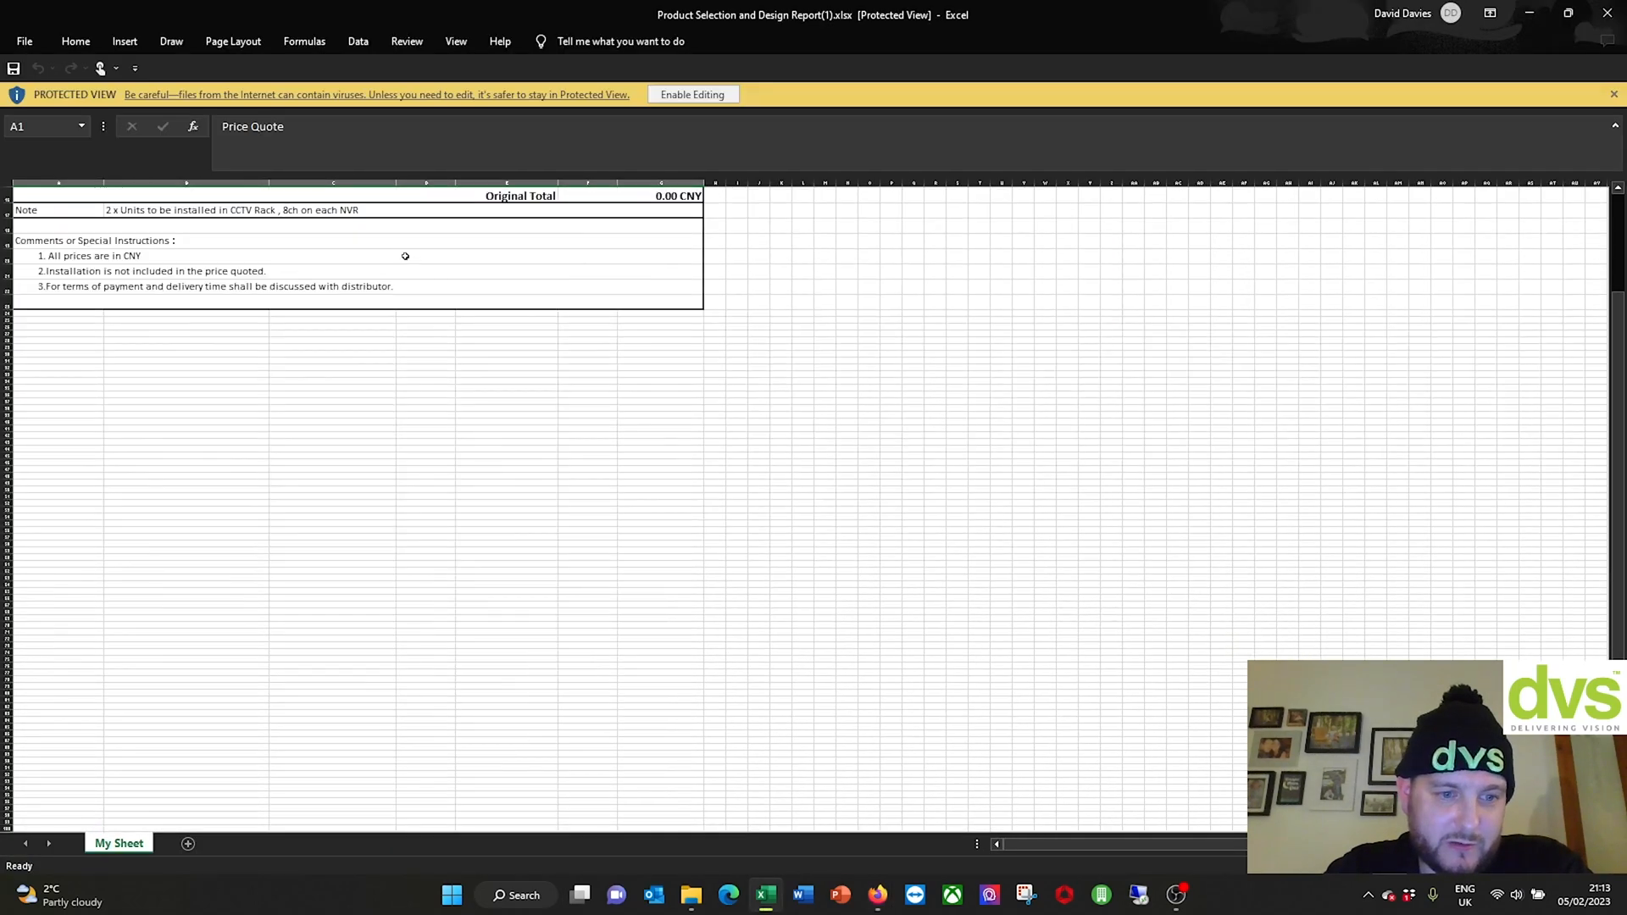
scroll(415, 279, "up", 8)
scroll(432, 312, "up", 3)
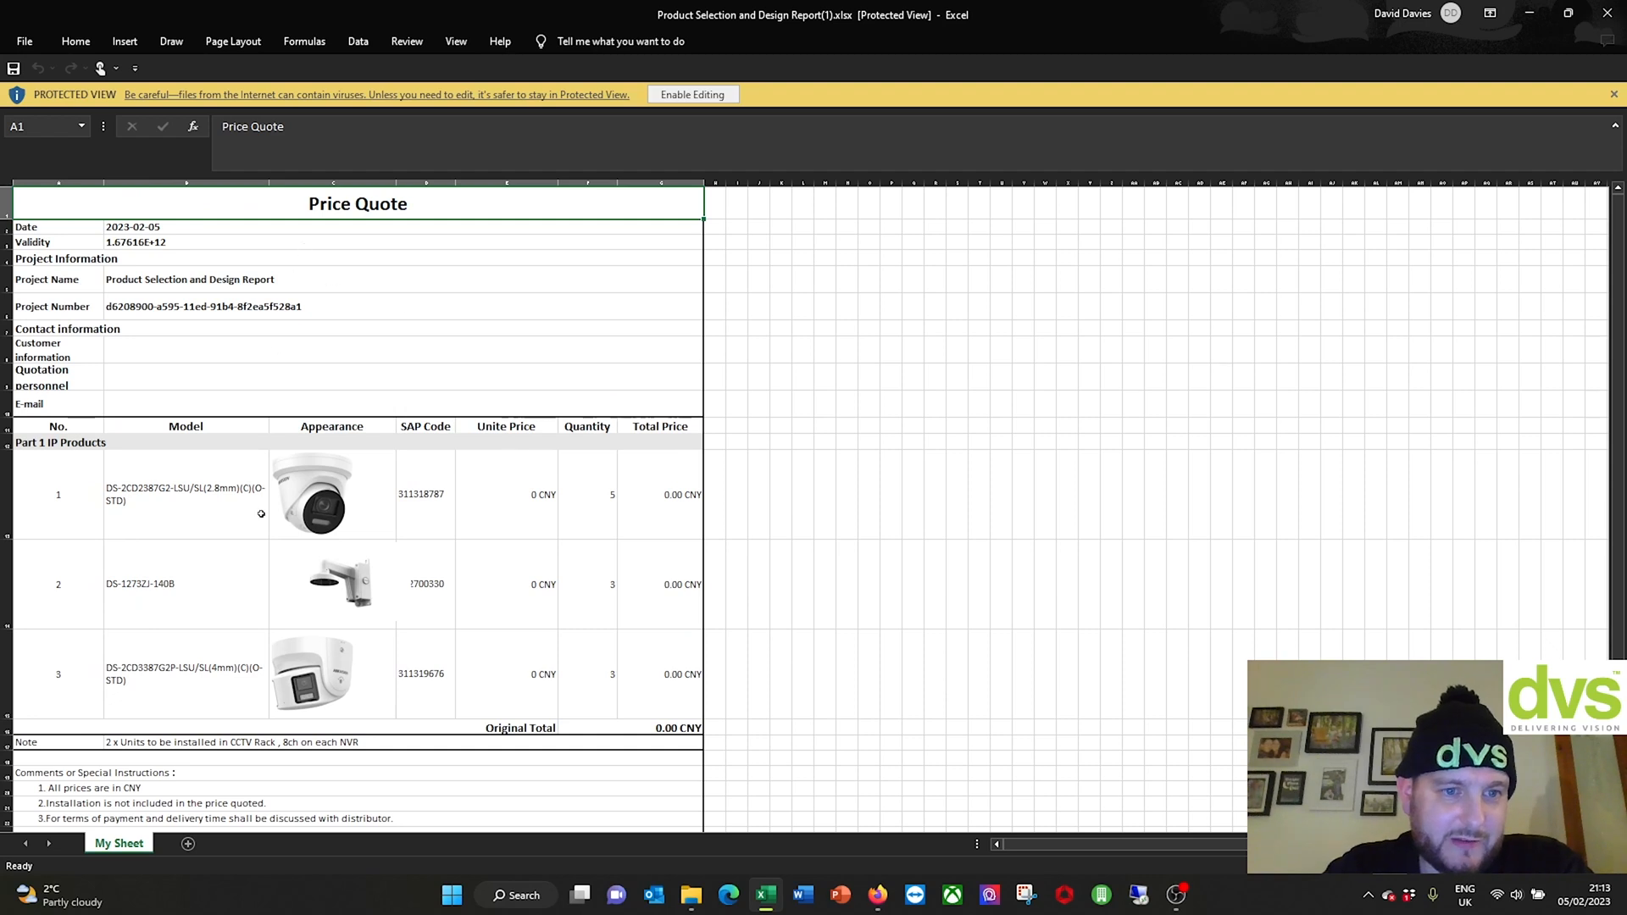
scroll(274, 485, "down", 2)
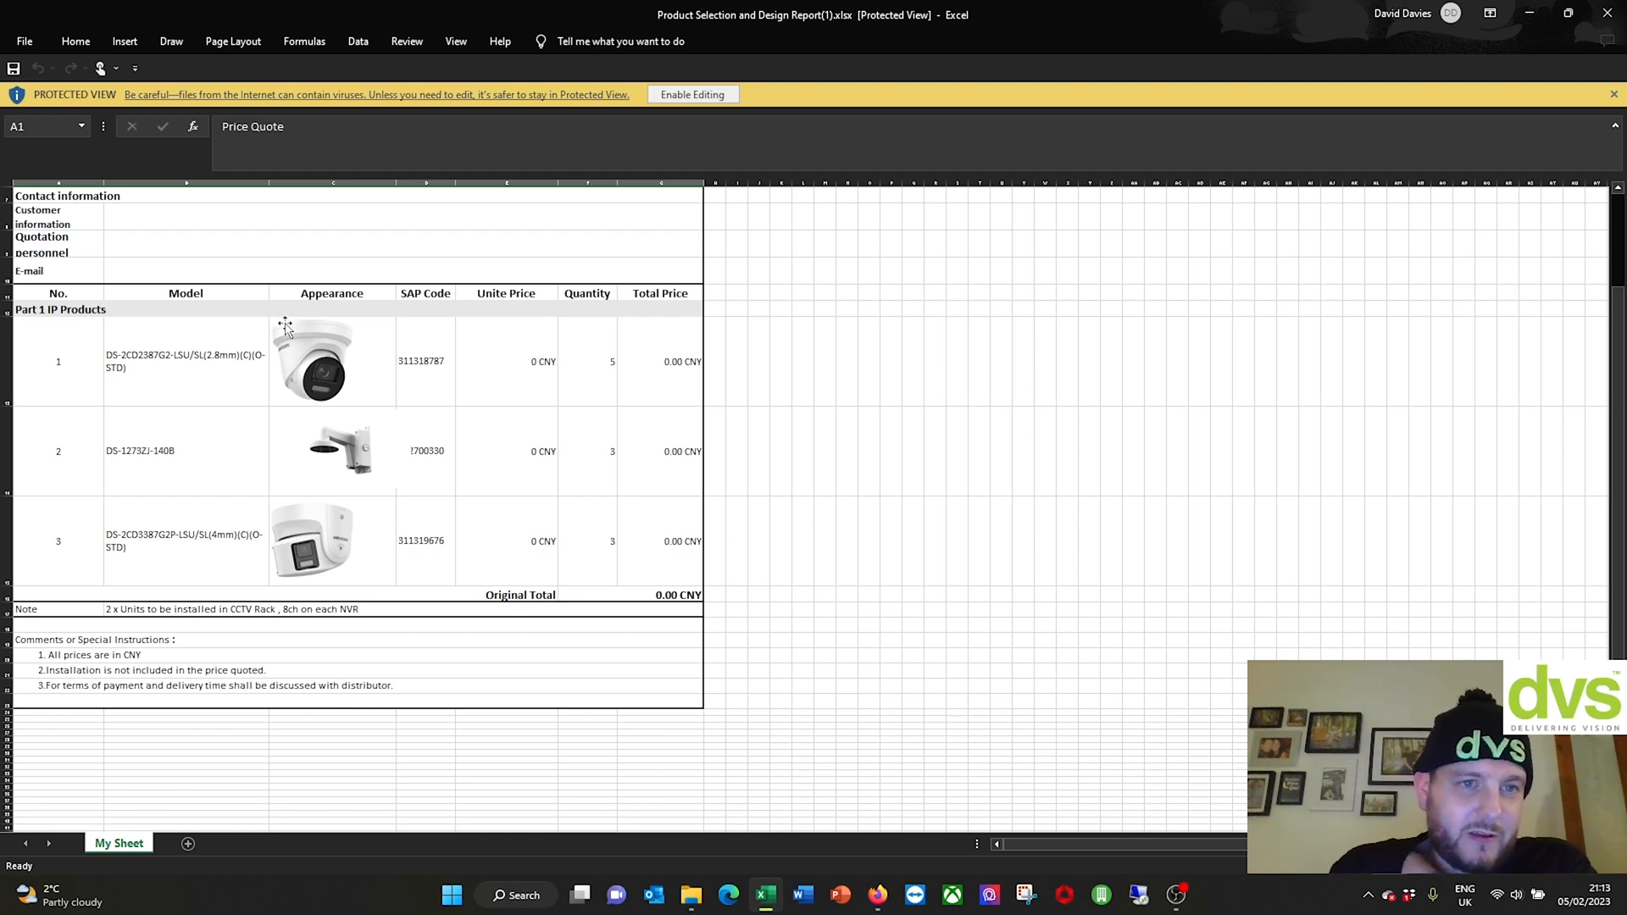
scroll(282, 322, "up", 2)
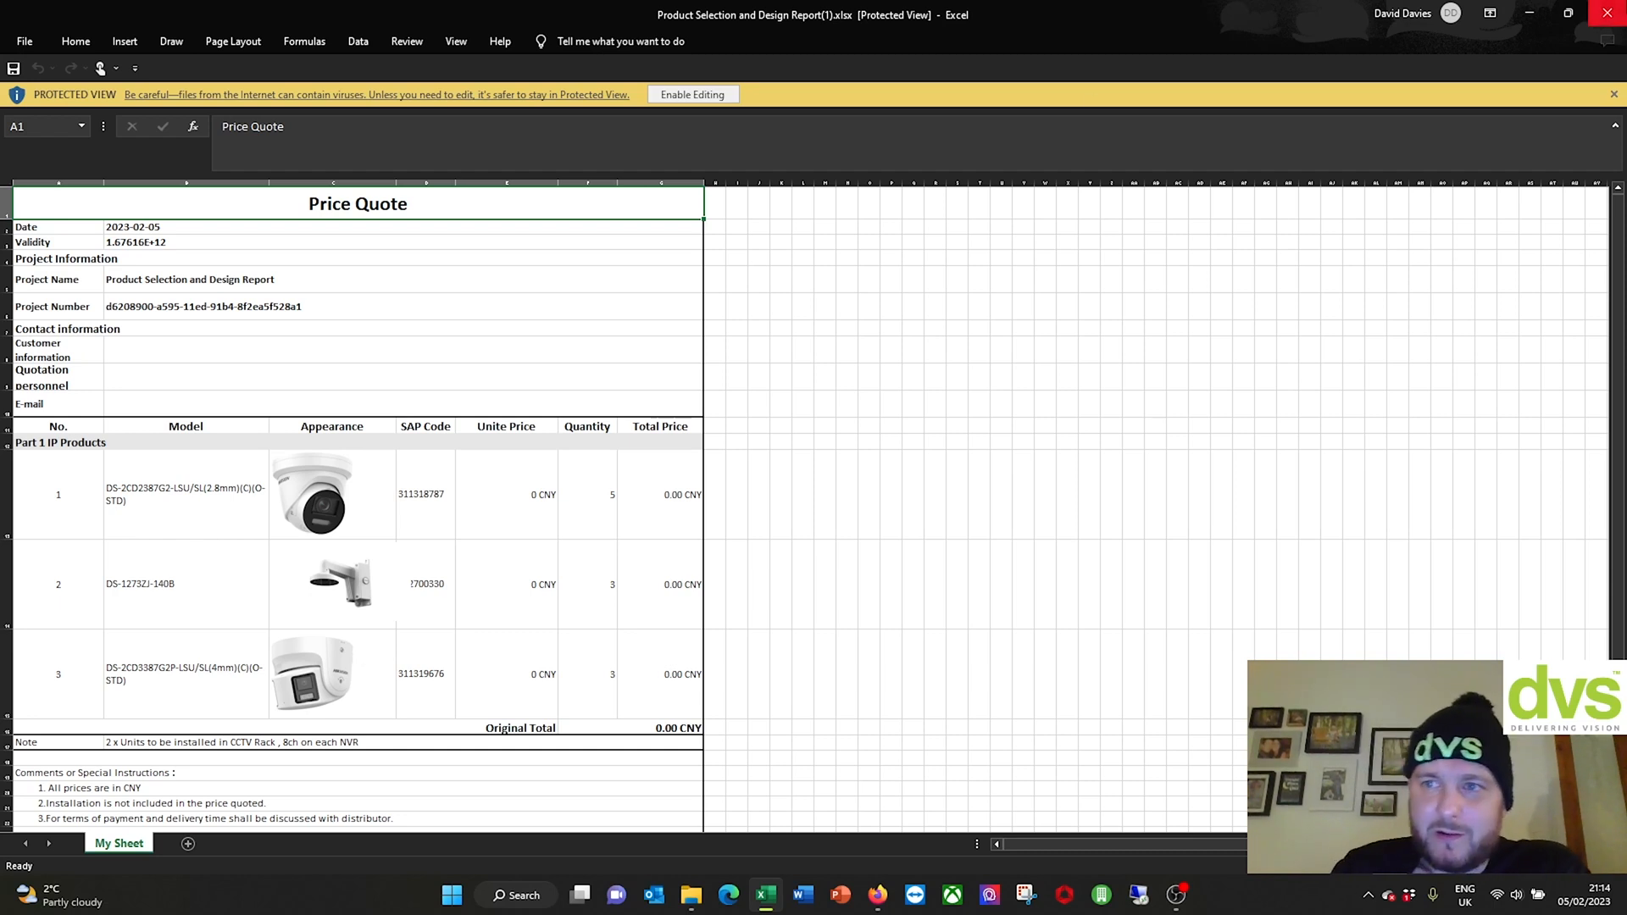
Step: Close the Excel report and open Data Sheet Files(1).zip to see its two datasheet PDFs
left_click(1608, 16)
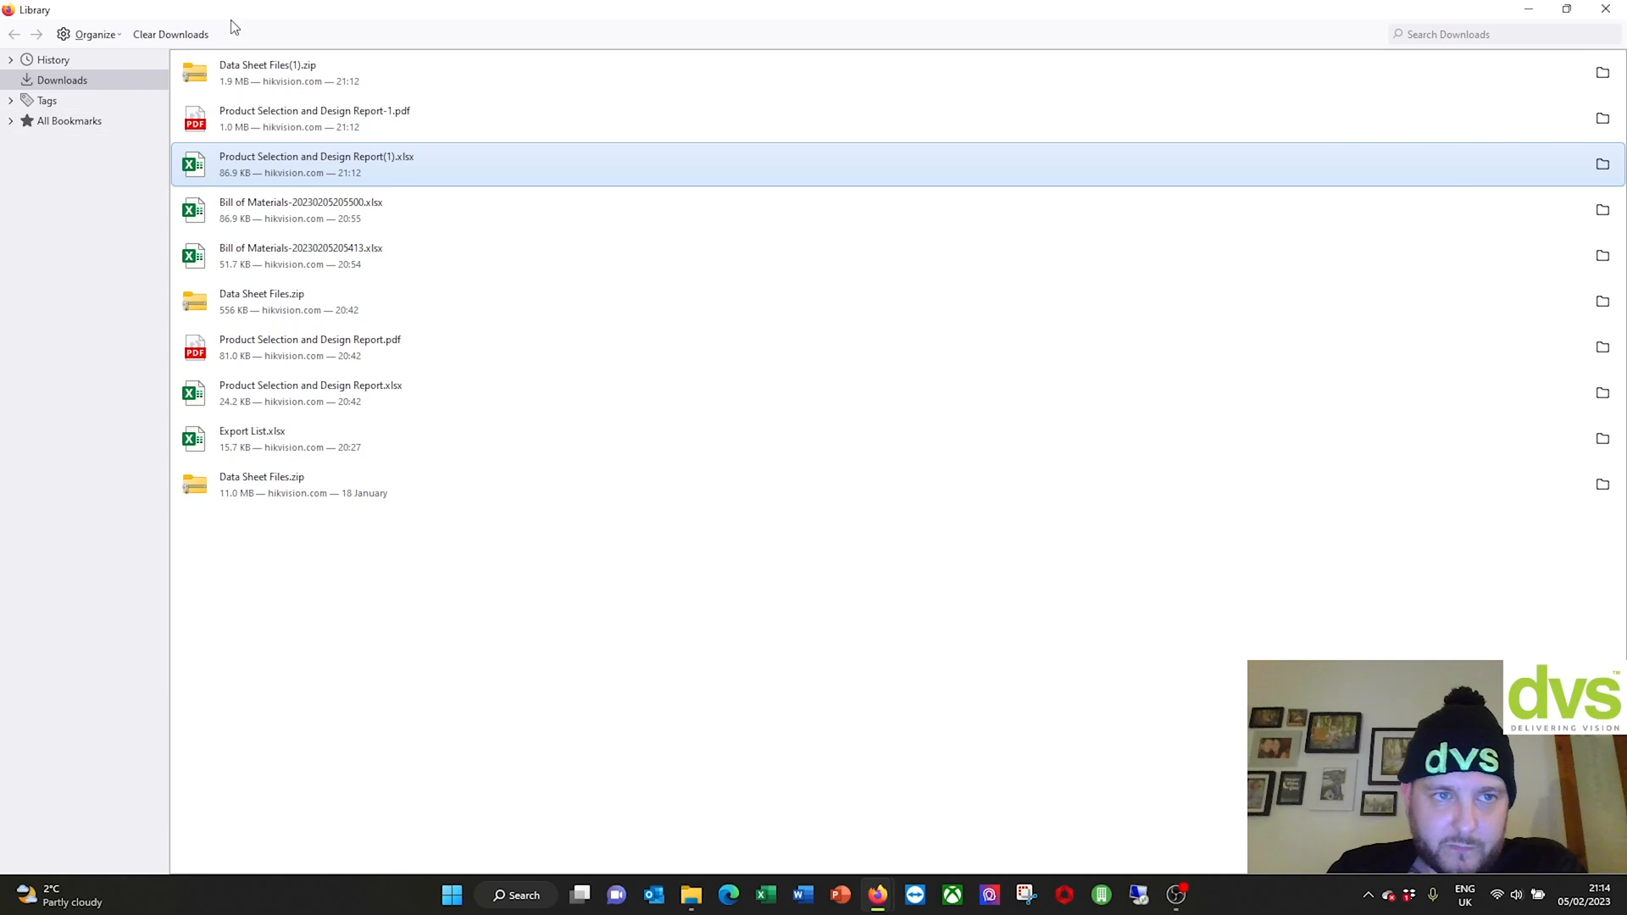
left_click(280, 75)
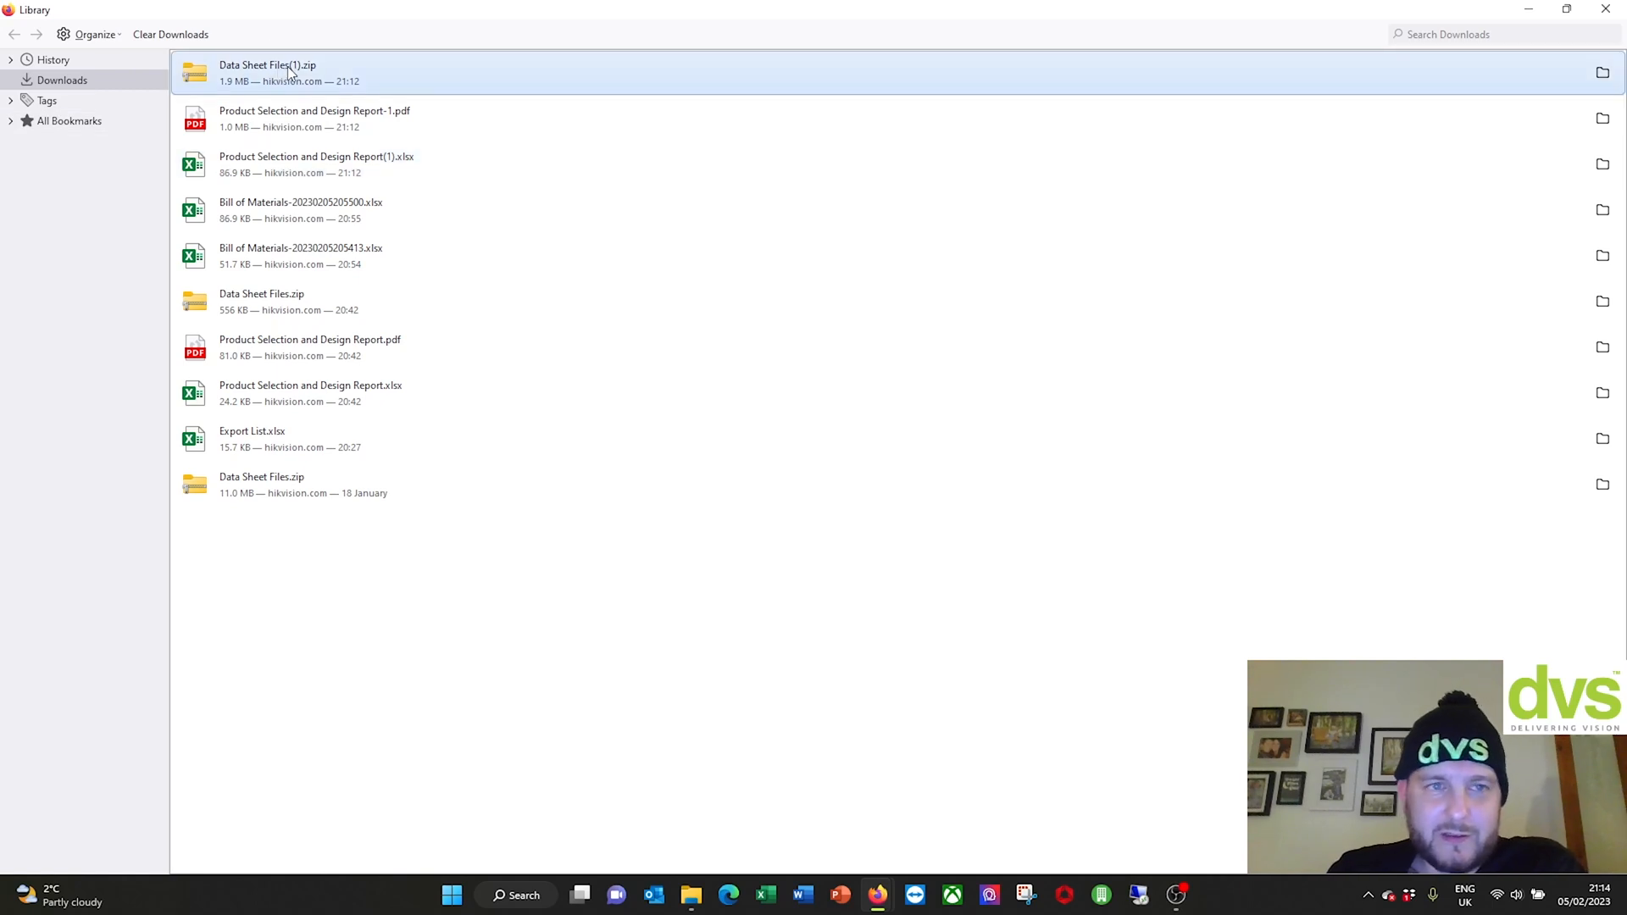
double_click(288, 66)
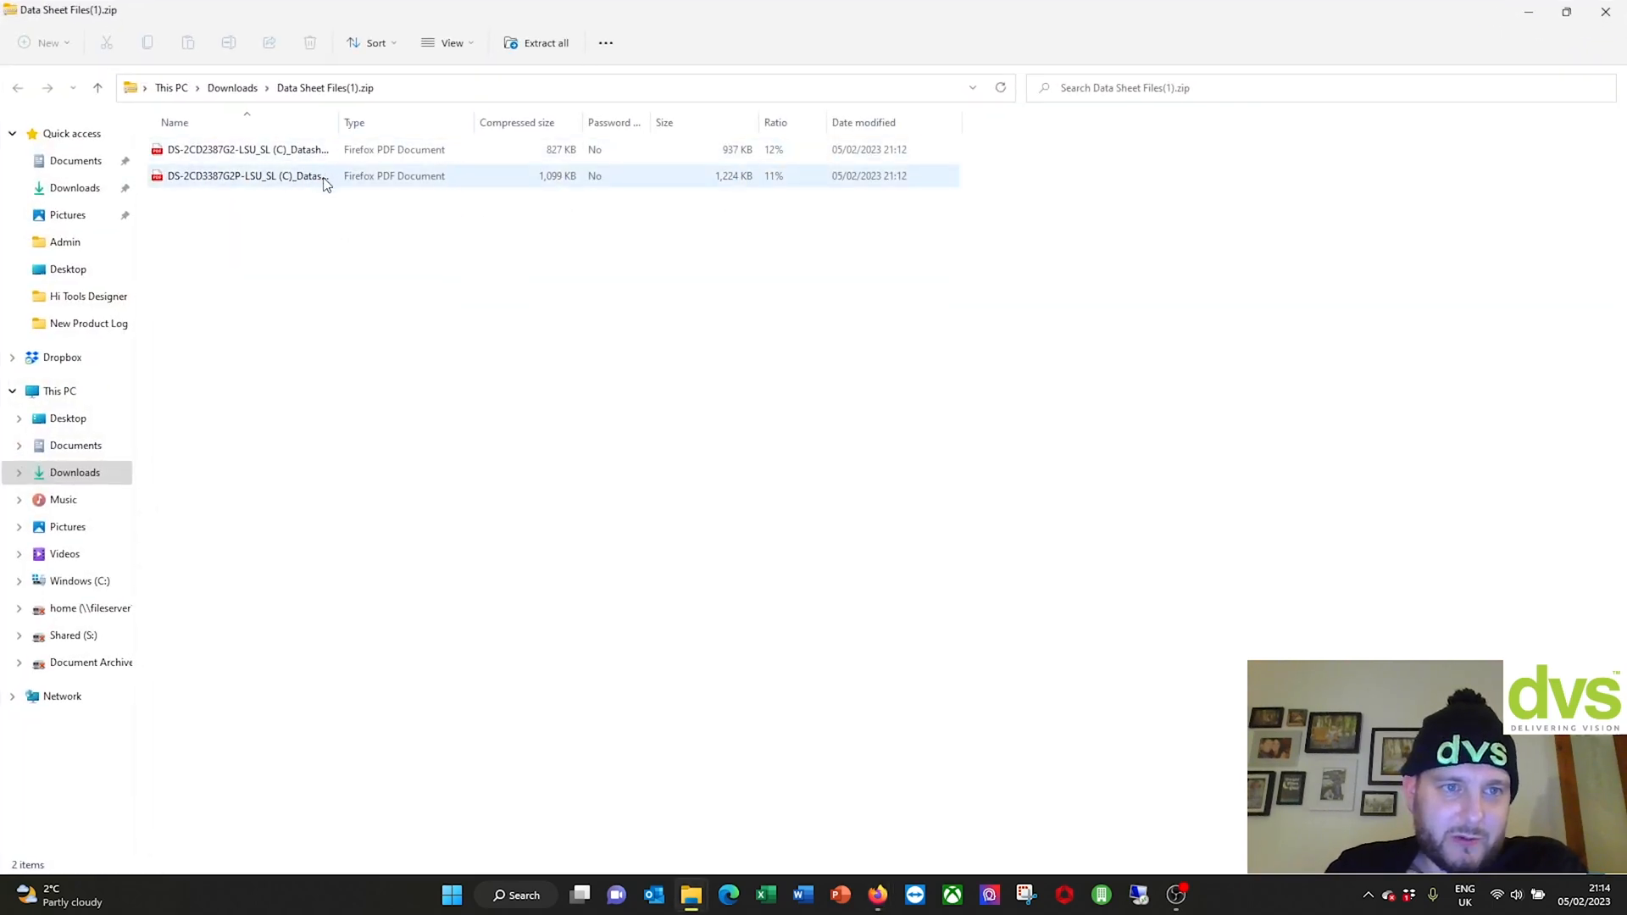
Step: Close File Explorer and the downloads Library window to get back to Firefox
left_click(1606, 12)
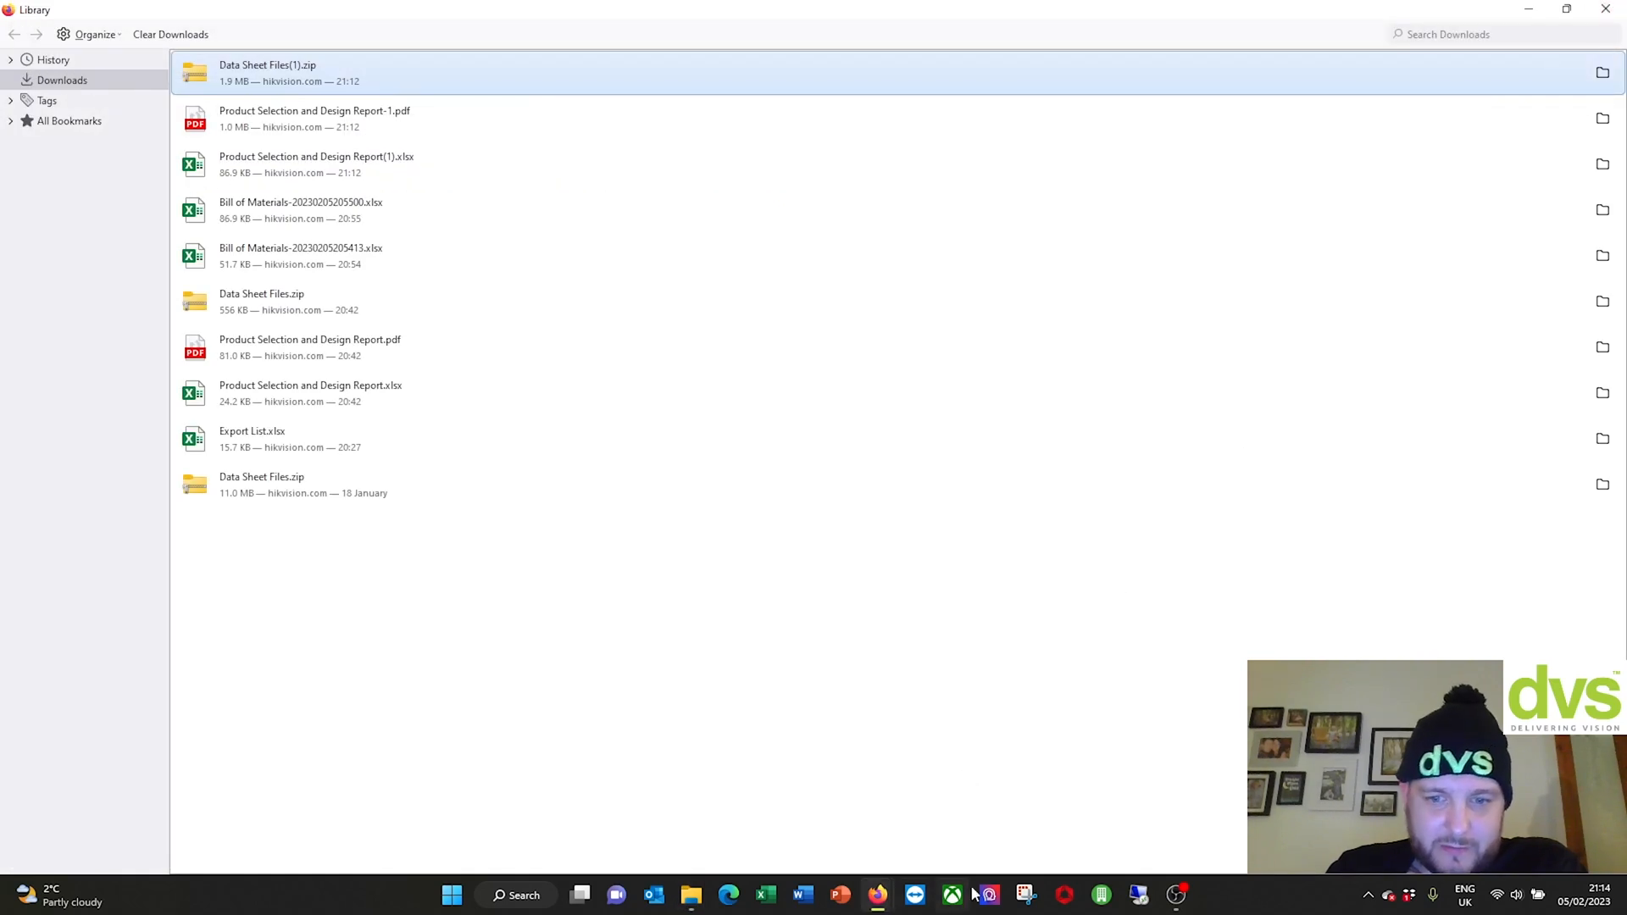
left_click(878, 894)
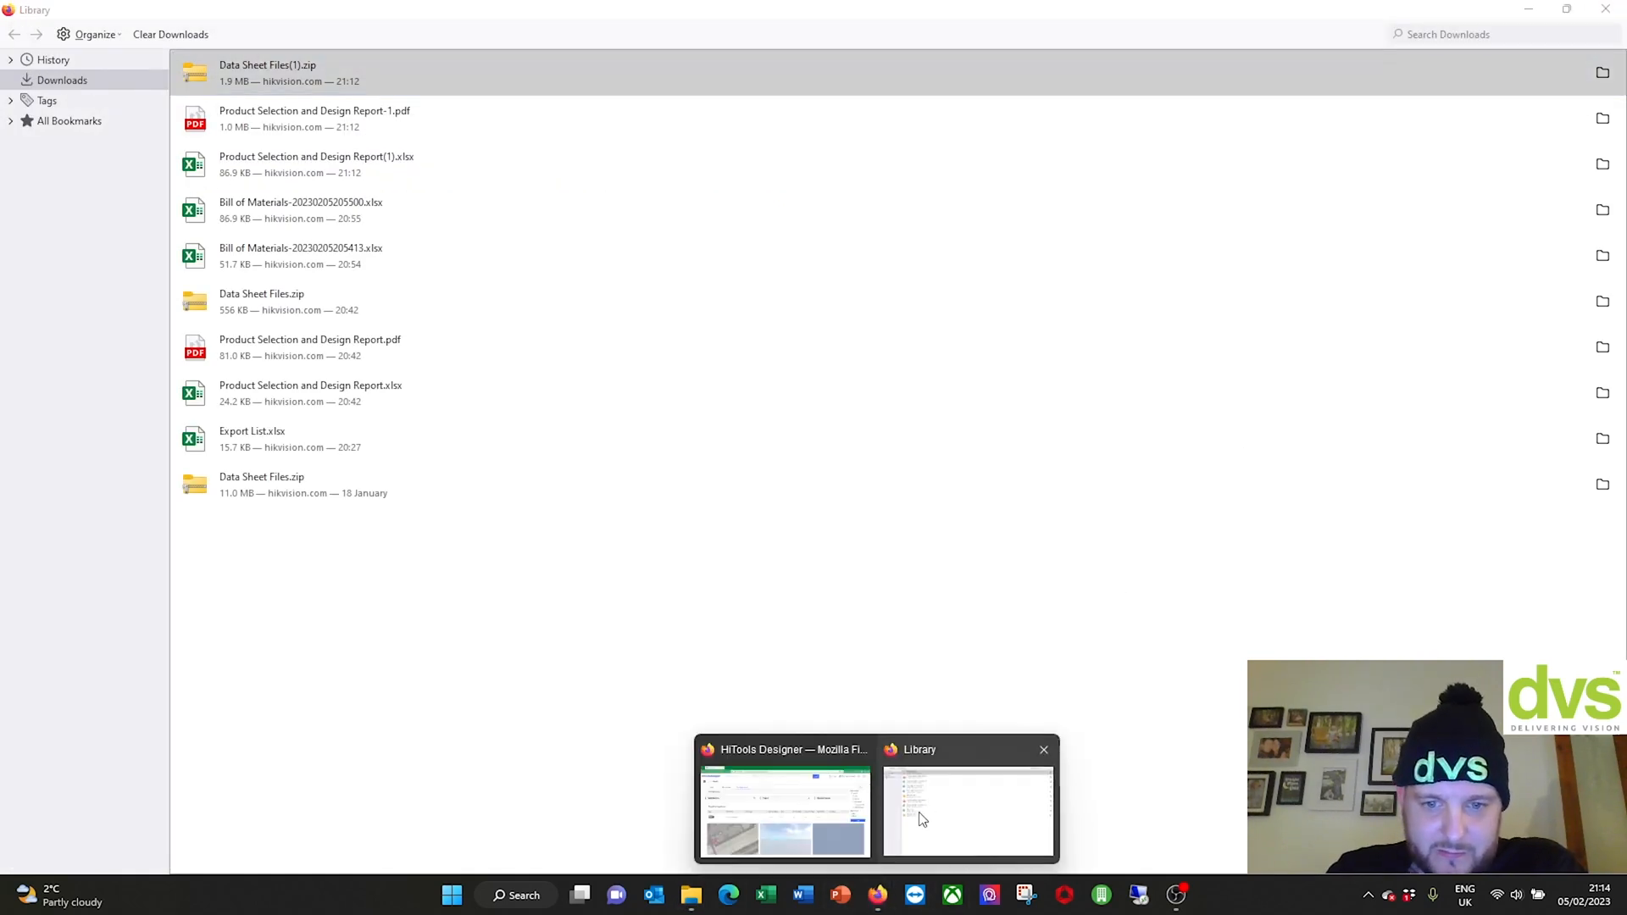
left_click(1044, 750)
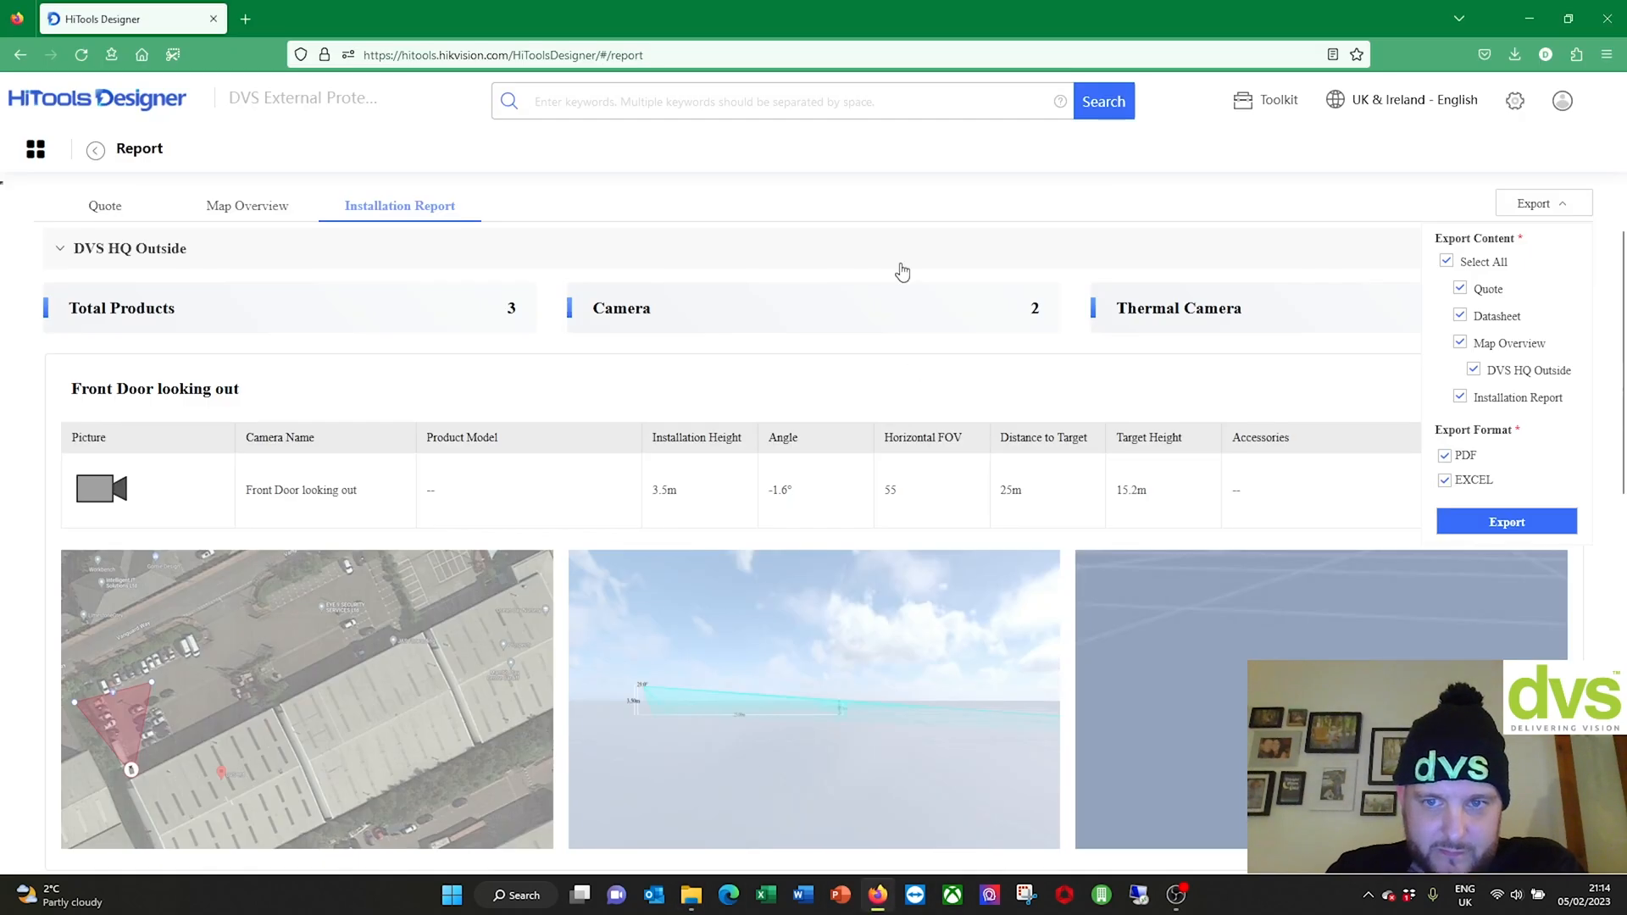
Step: Go from the report back to the home page and reopen the DVS HQ Outside map through Map's Start
left_click(97, 154)
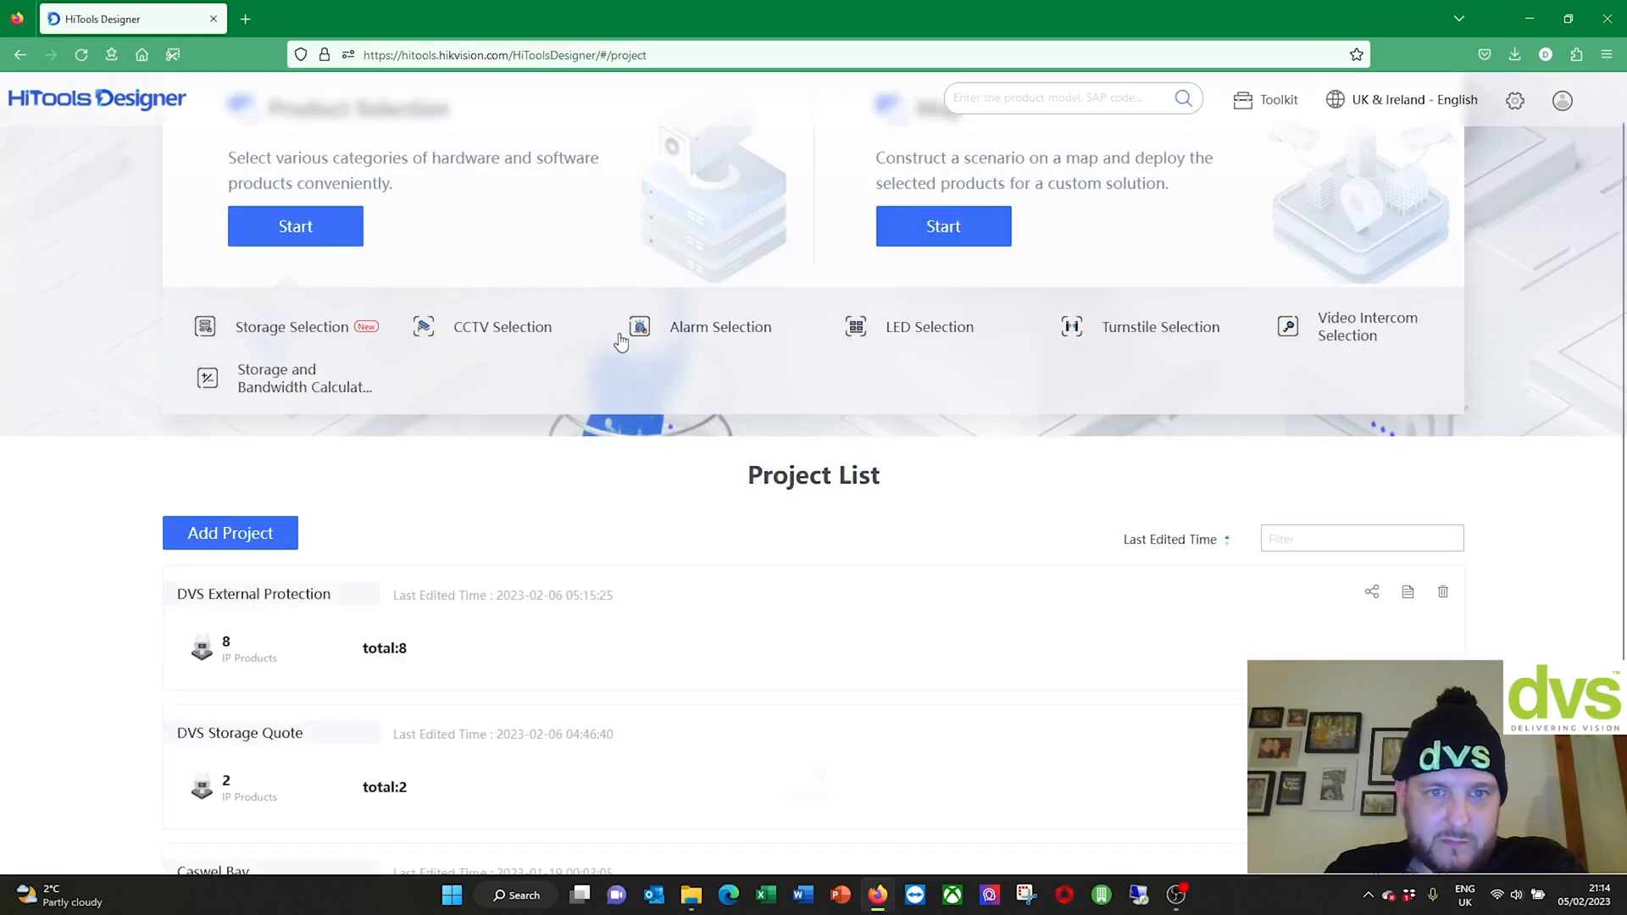
scroll(425, 551, "down", 3)
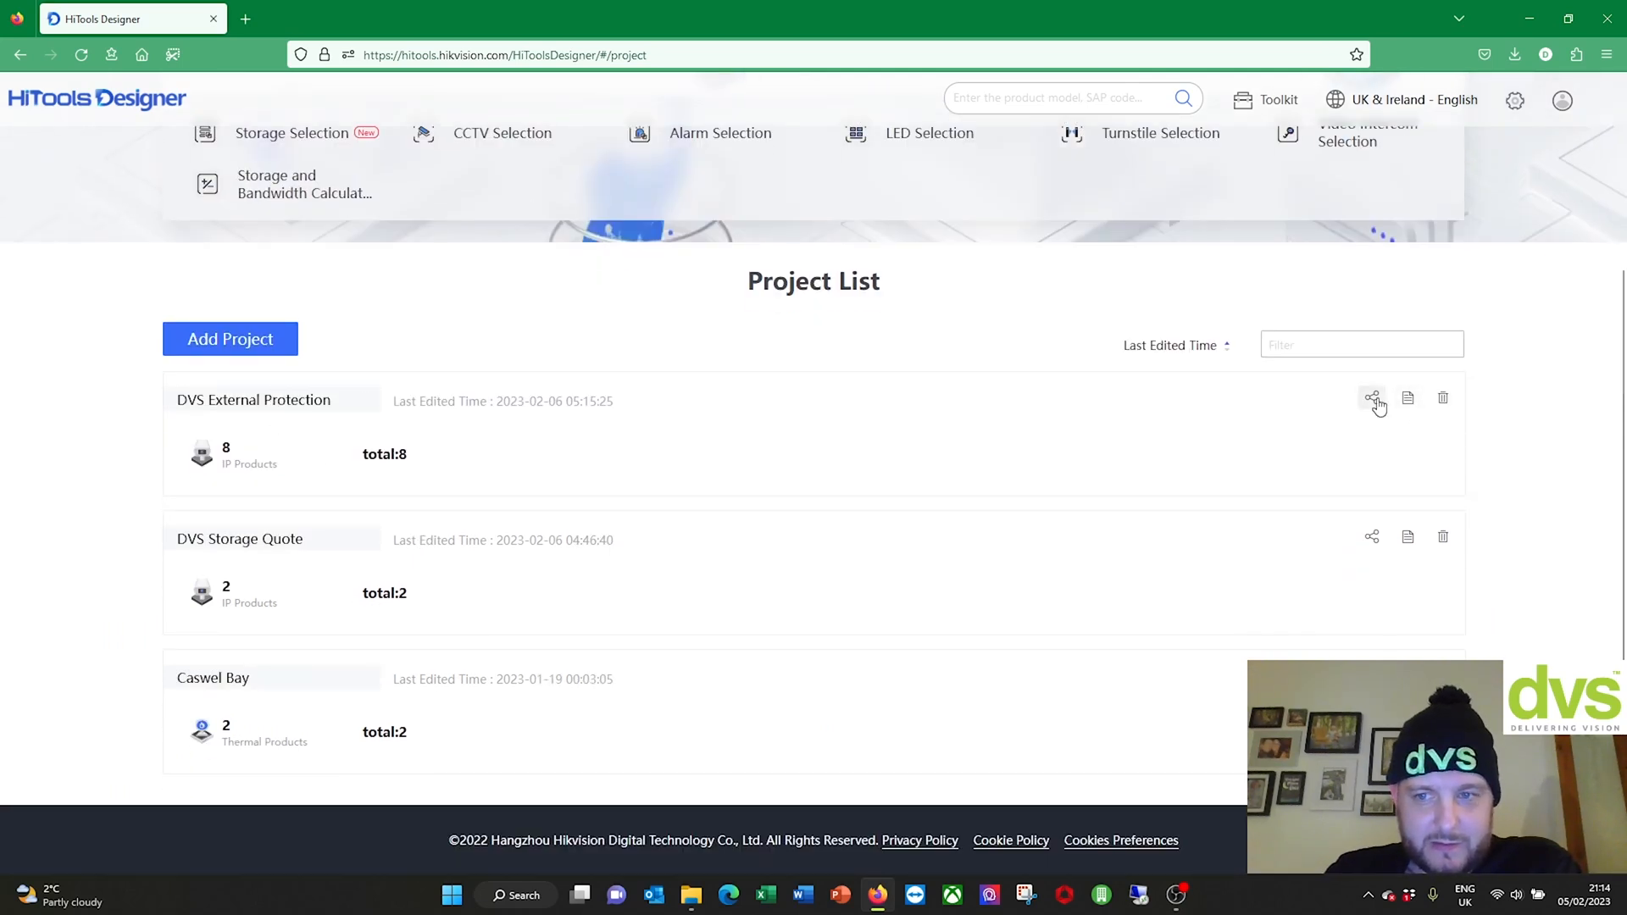
scroll(1160, 452, "up", 3)
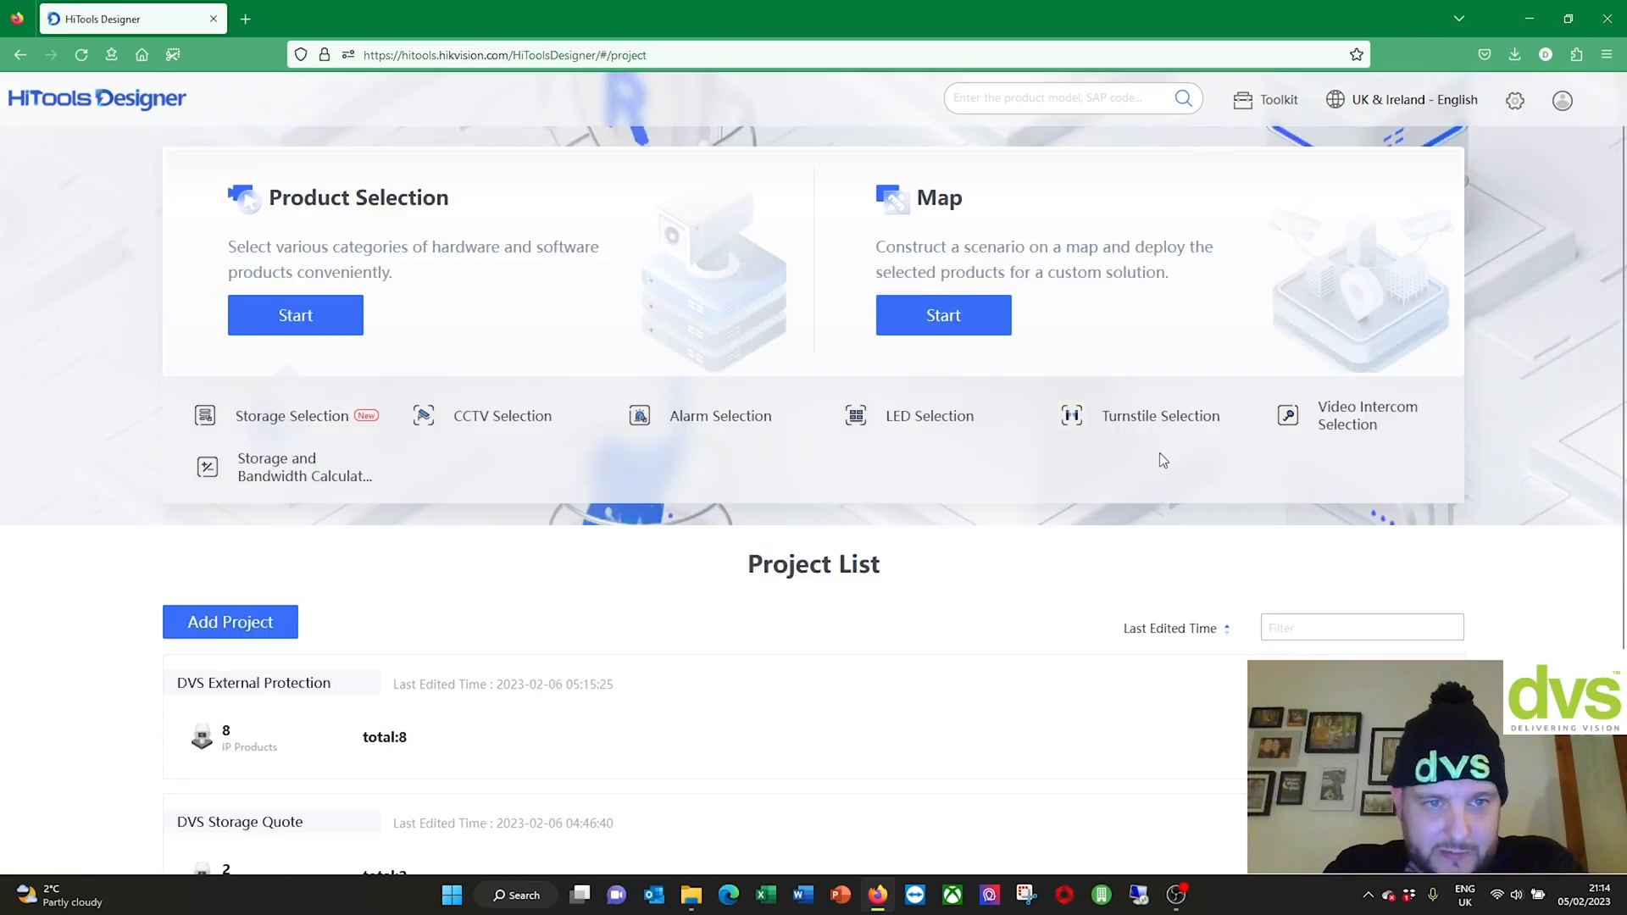
left_click(959, 330)
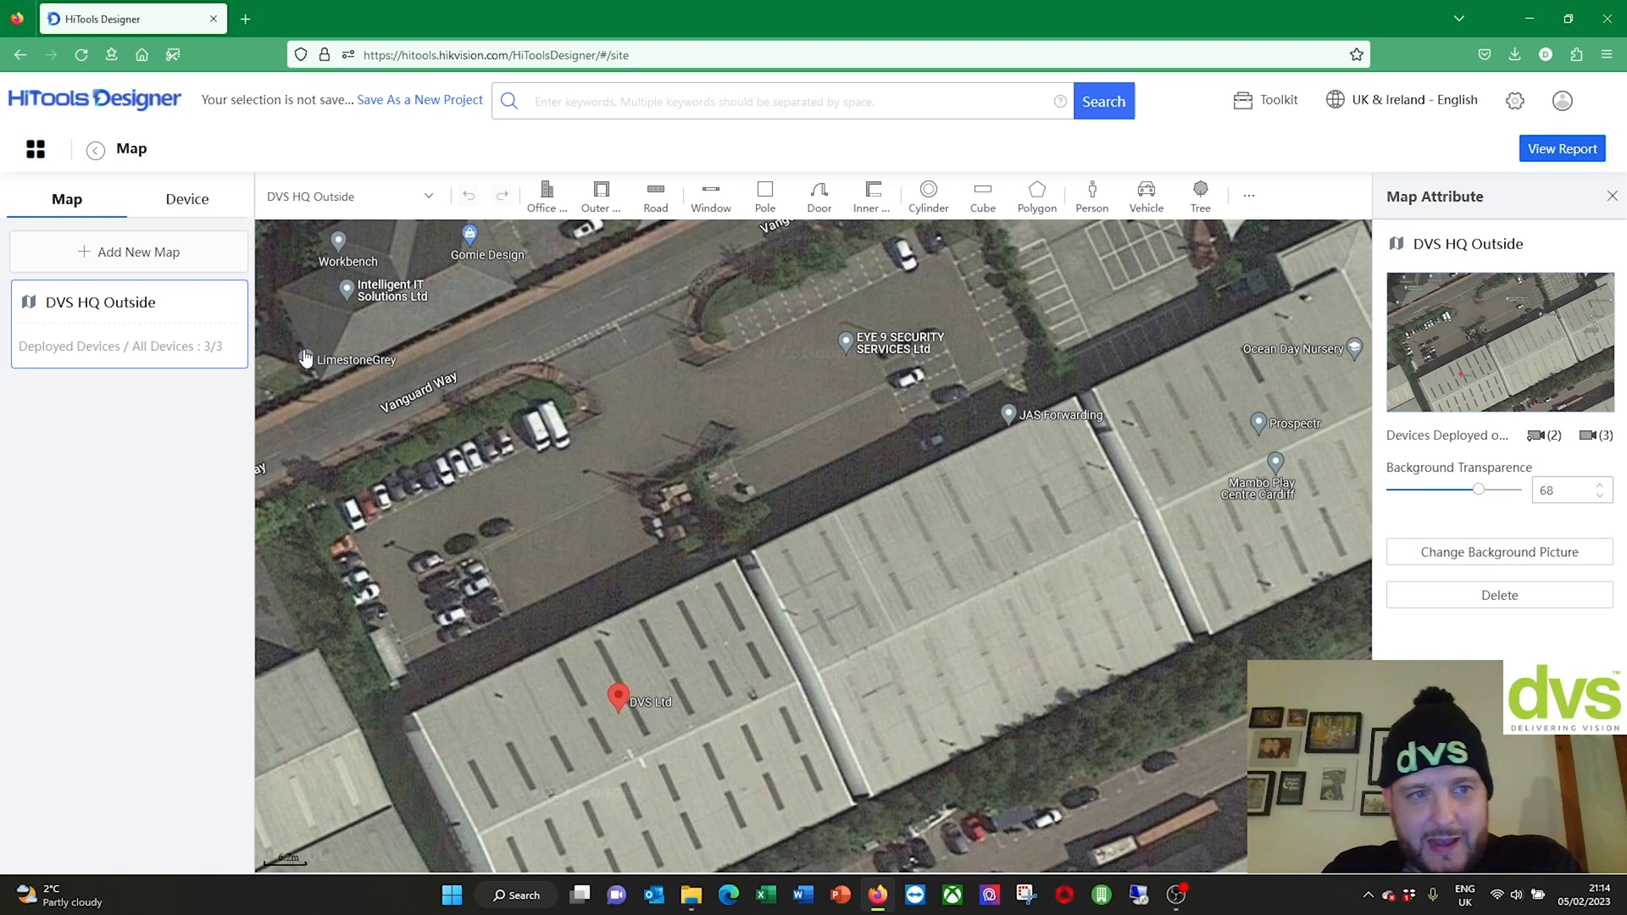
Step: Check the three cameras deployed on the DVS HQ Outside map, then bring up the project report
left_click(182, 200)
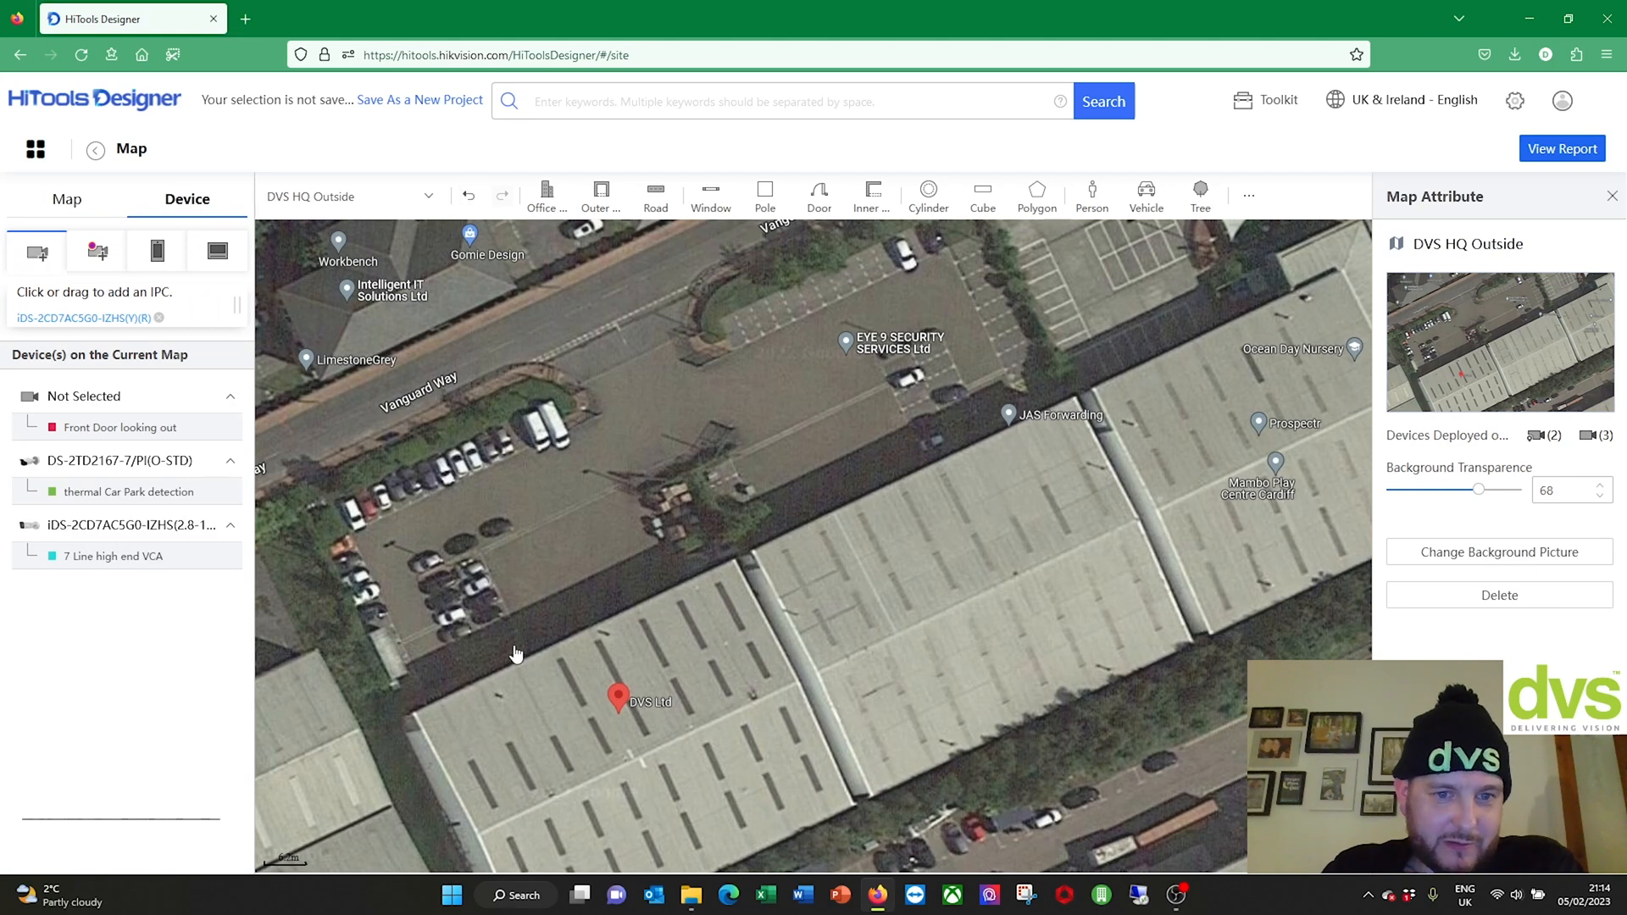
left_click_drag(516, 654, 518, 656)
scroll(984, 532, "up", 1)
left_click_drag(665, 544, 920, 513)
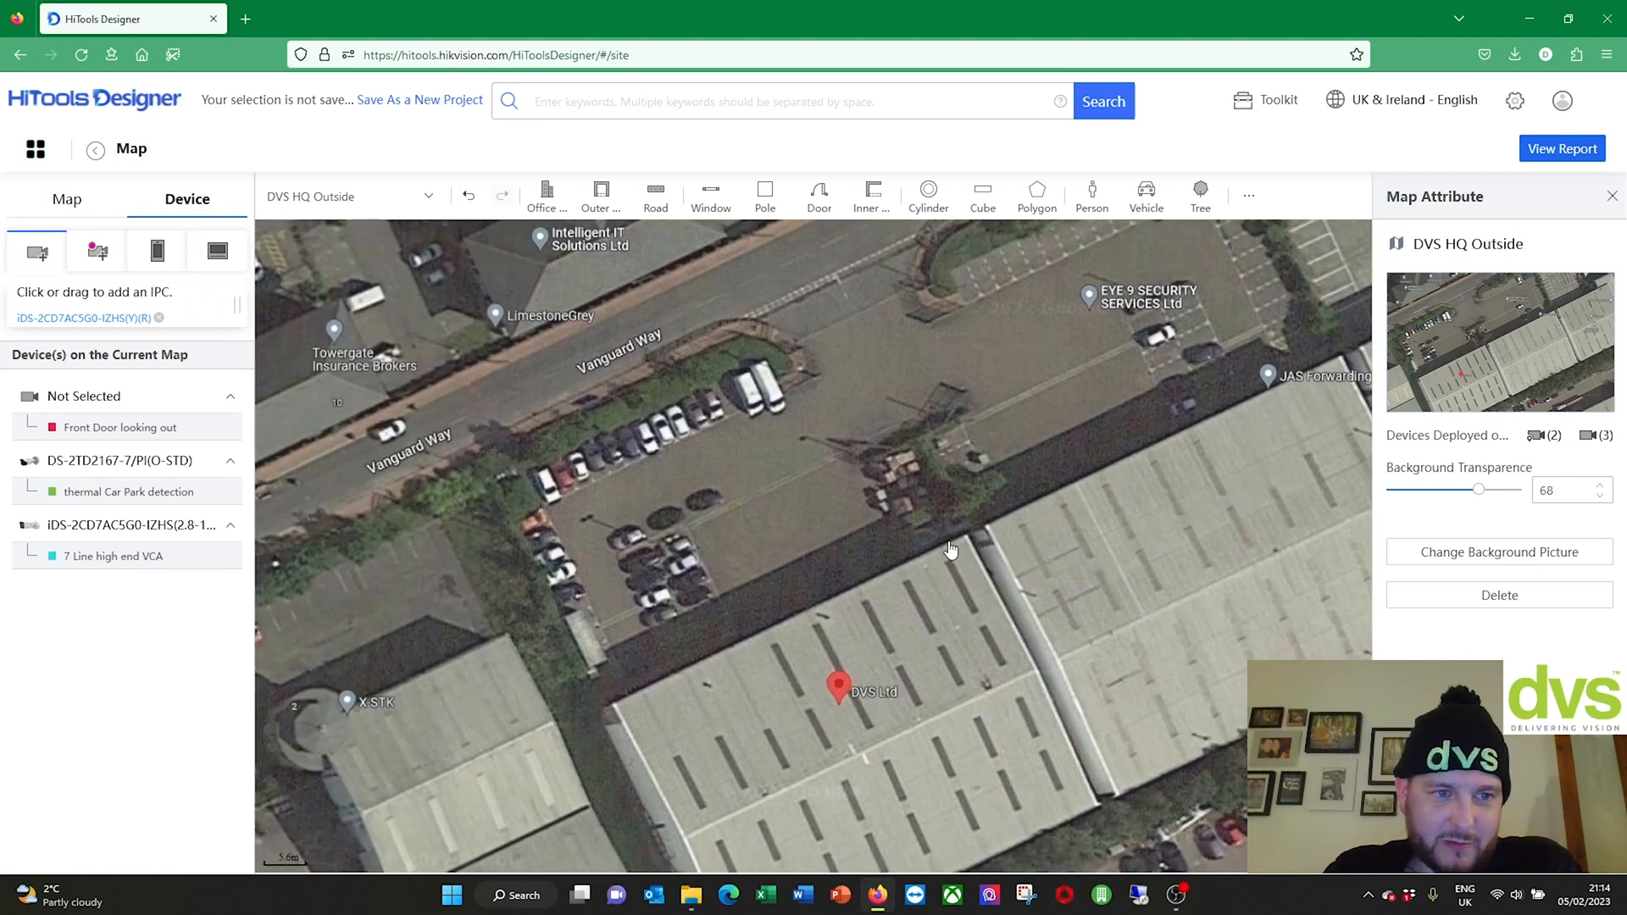
scroll(920, 513, "down", 2)
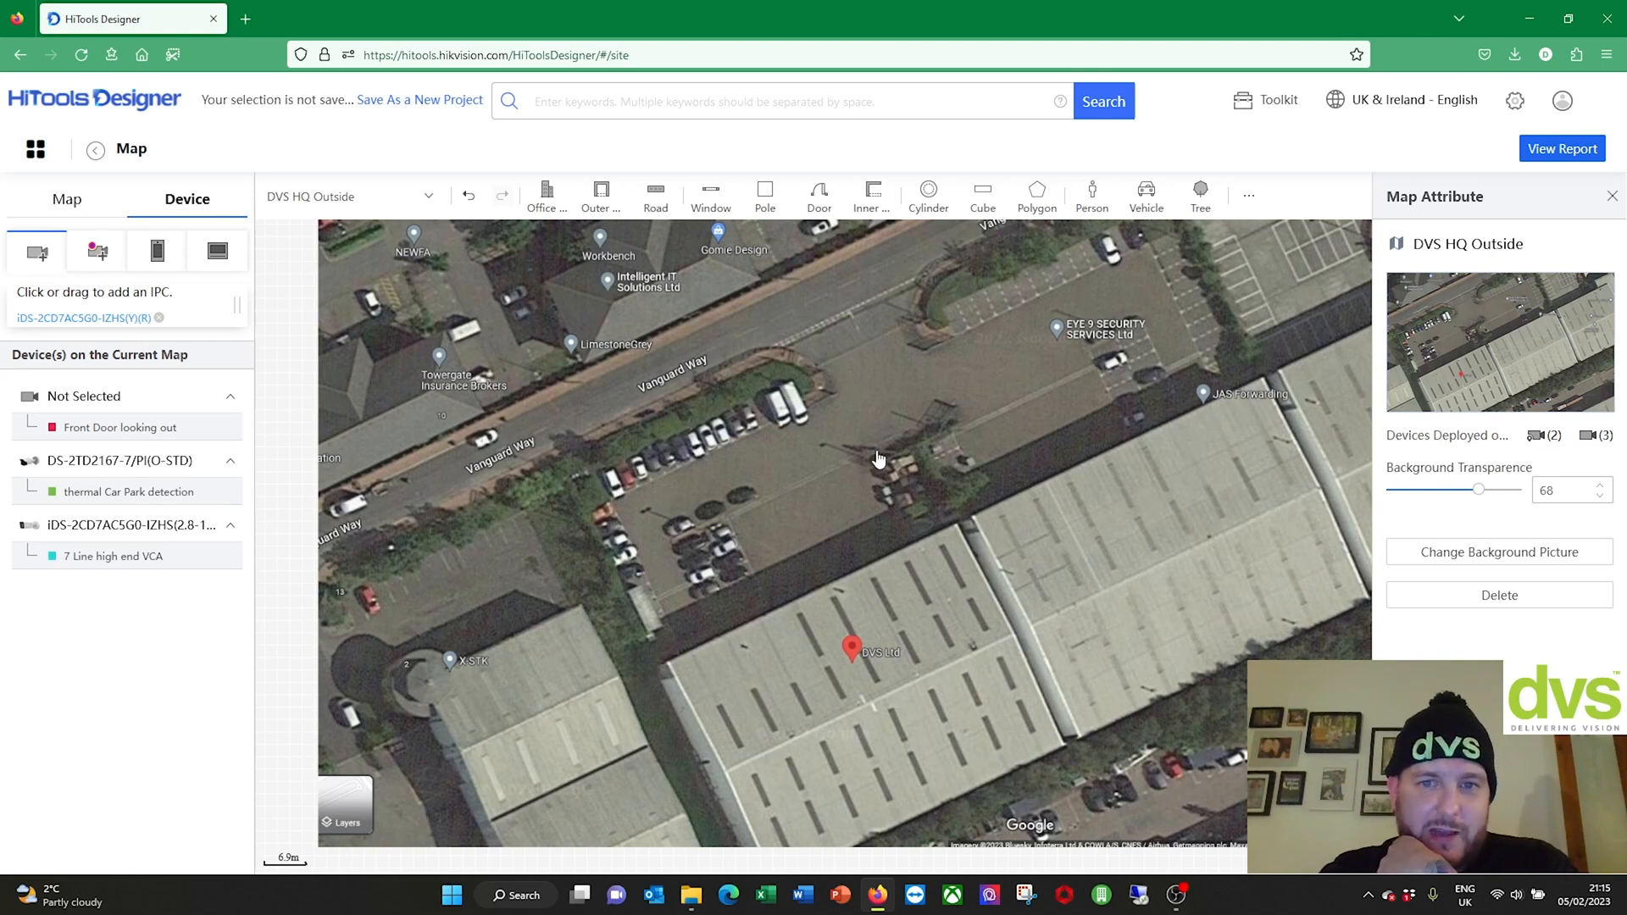
left_click(1564, 156)
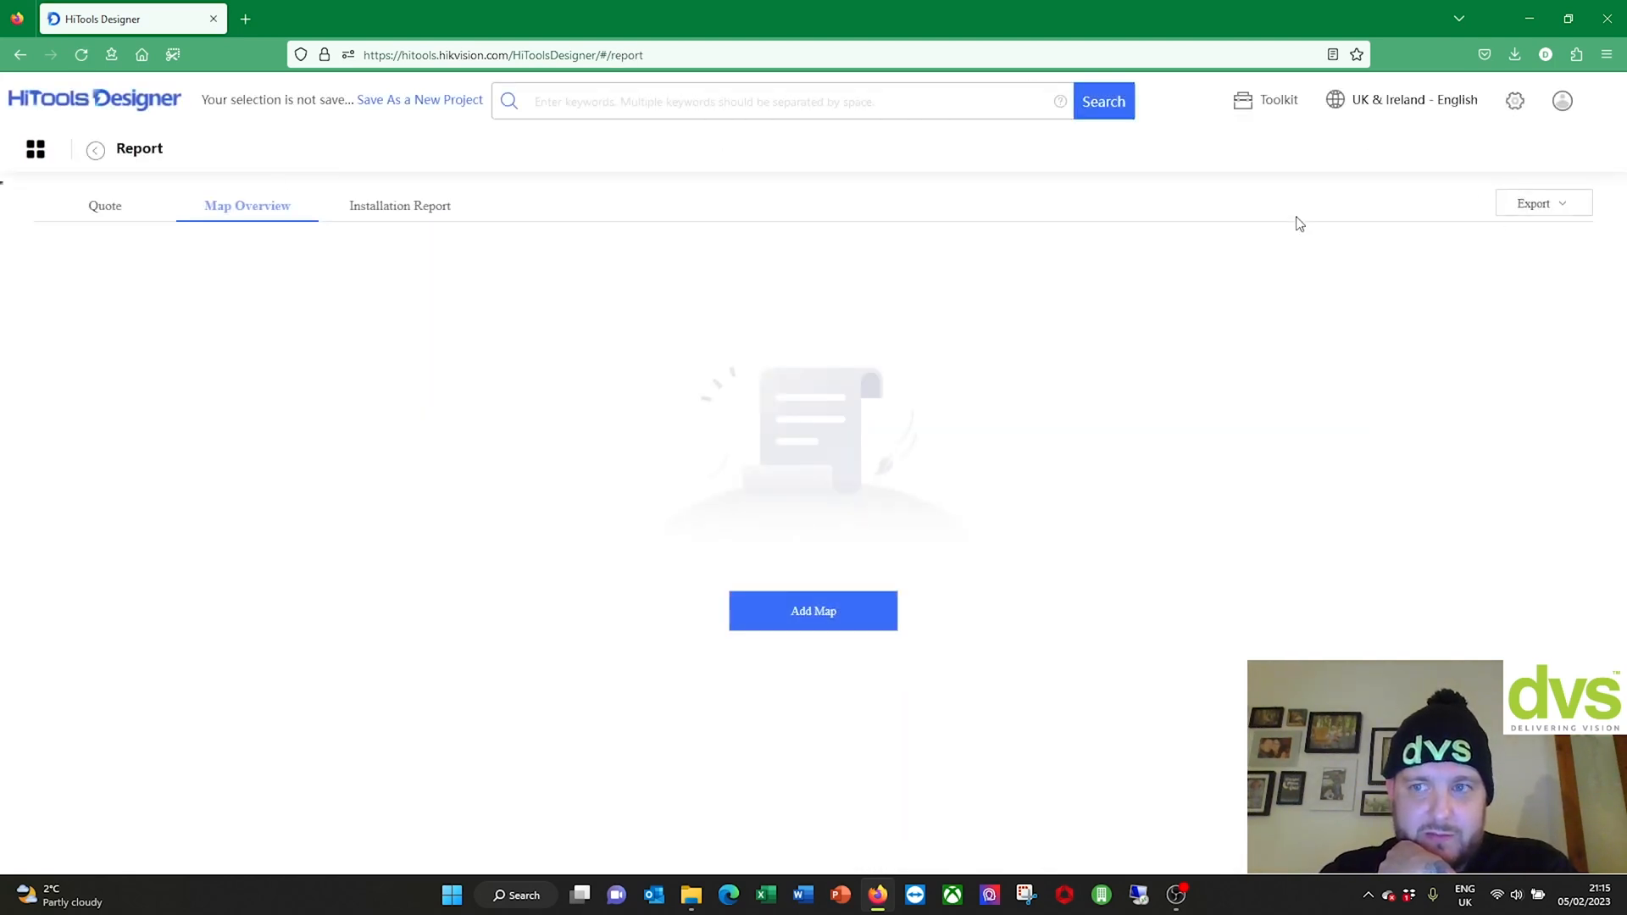
Step: Look over the Installation Report and Quote, then go back to the home page
left_click(411, 213)
left_click(93, 210)
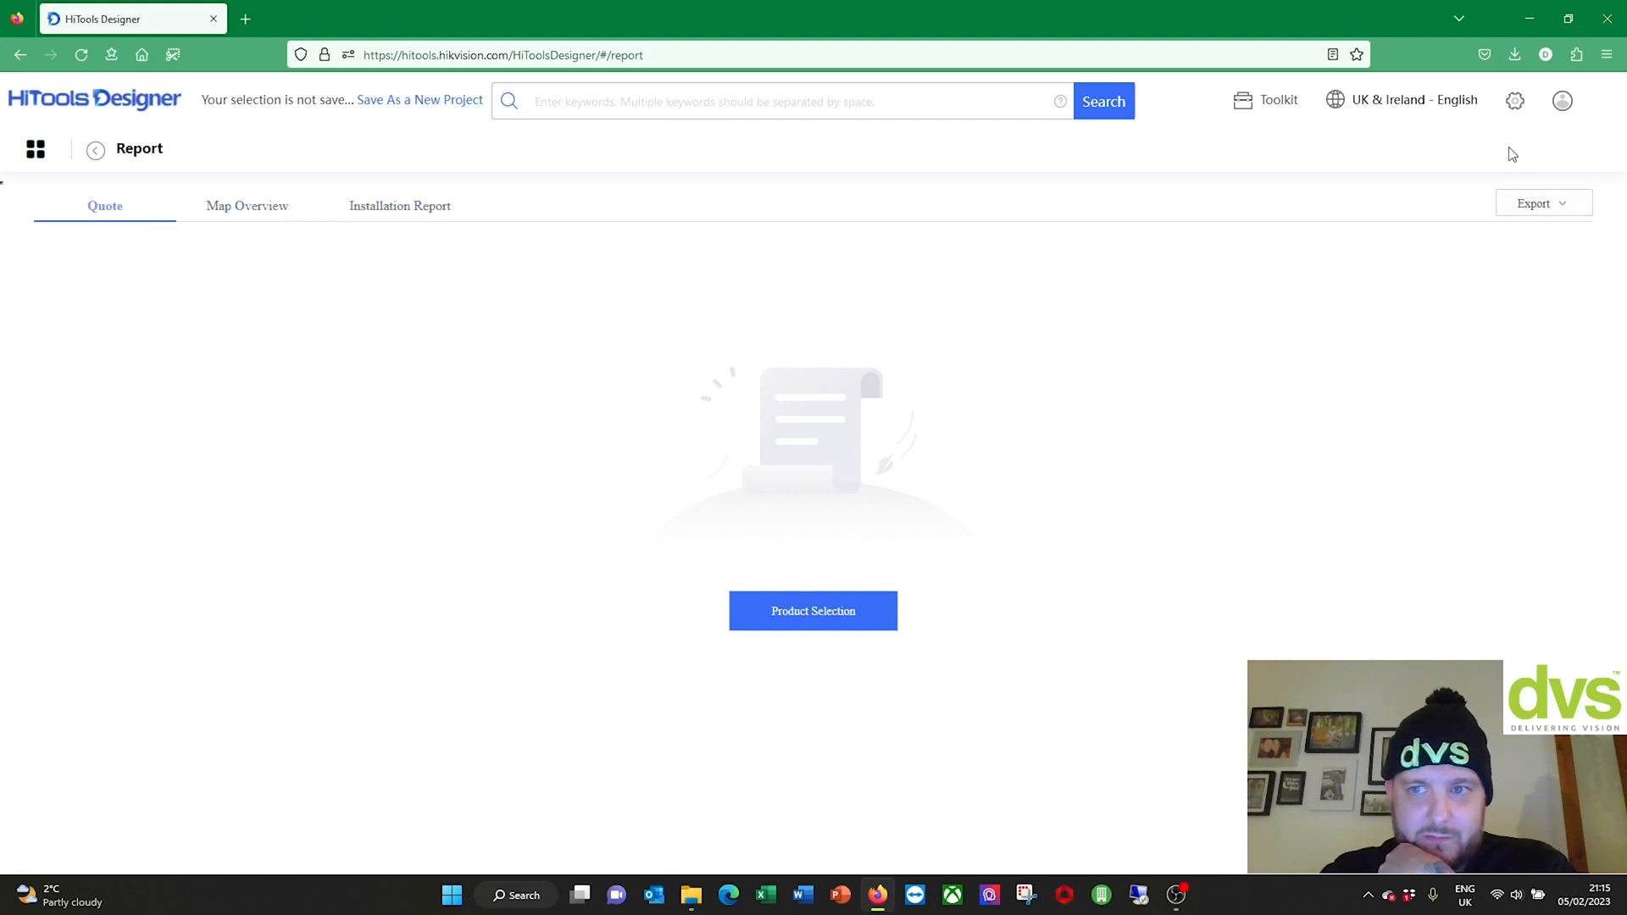
left_click(96, 151)
Step: Open DVS External Protection, add its 11 products in Product Selection, and return home
scroll(375, 618, "down", 3)
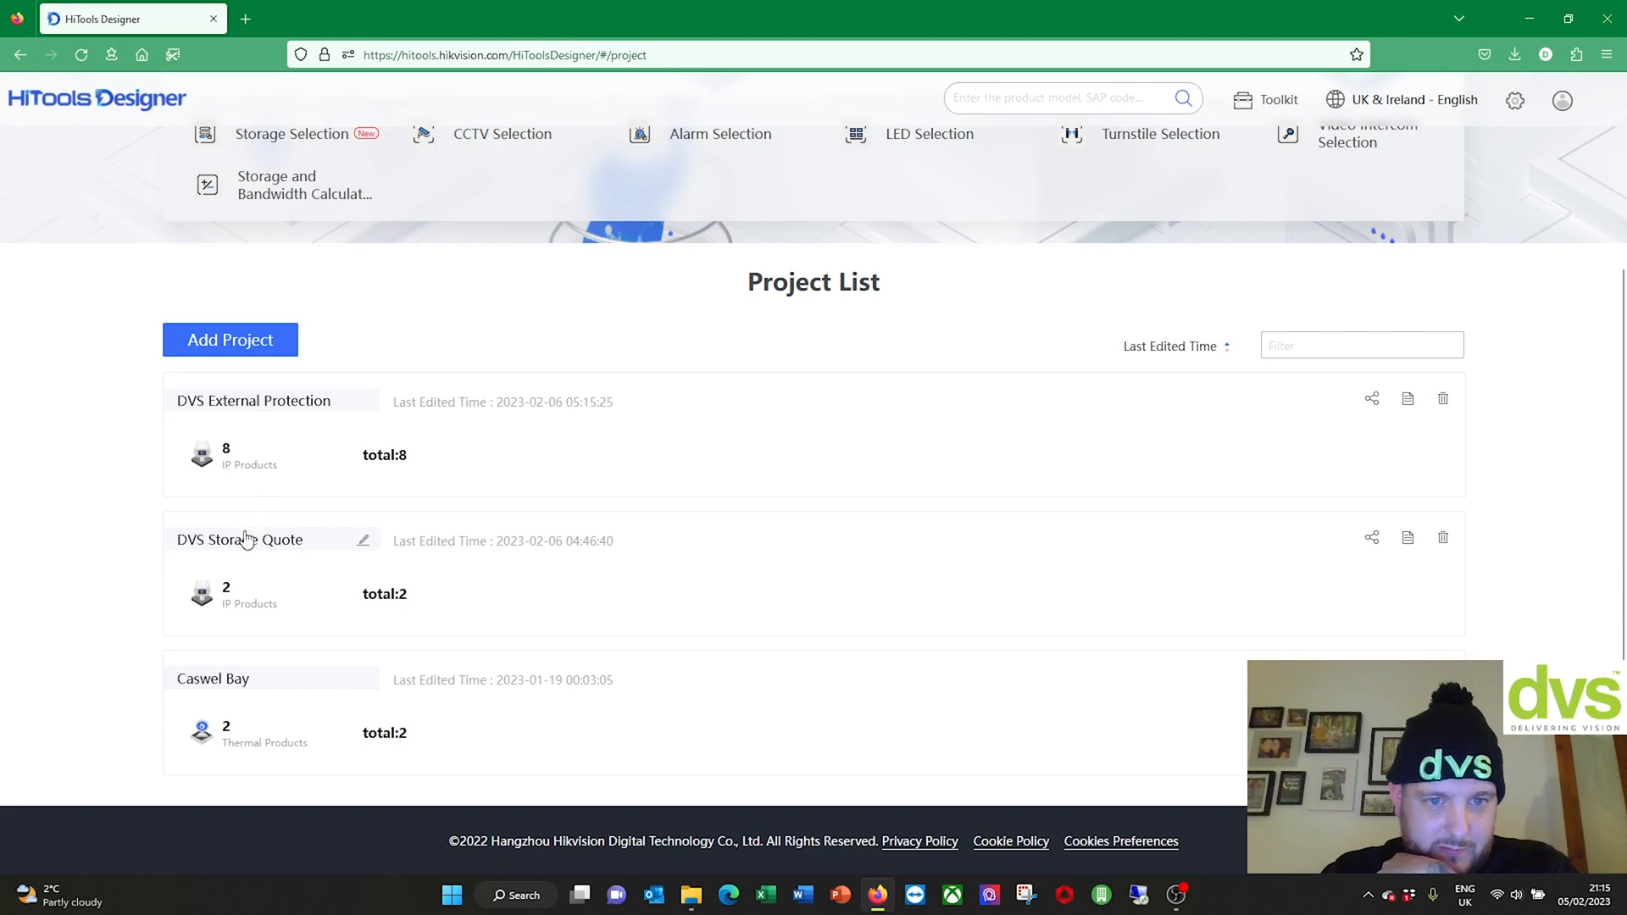
left_click(251, 406)
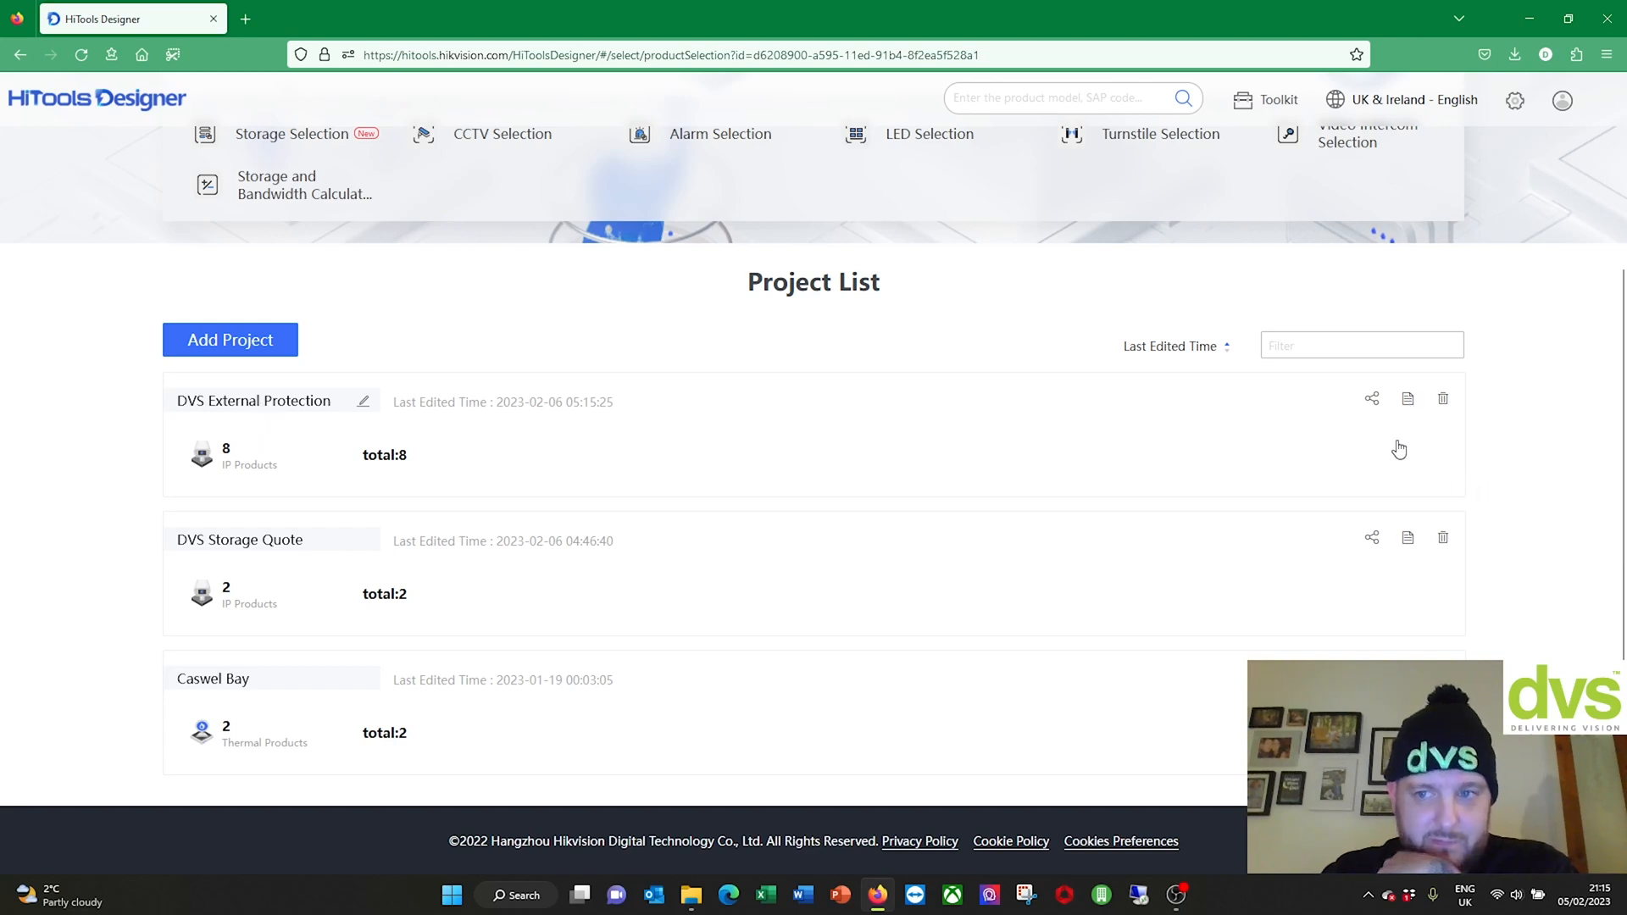
left_click(1366, 434)
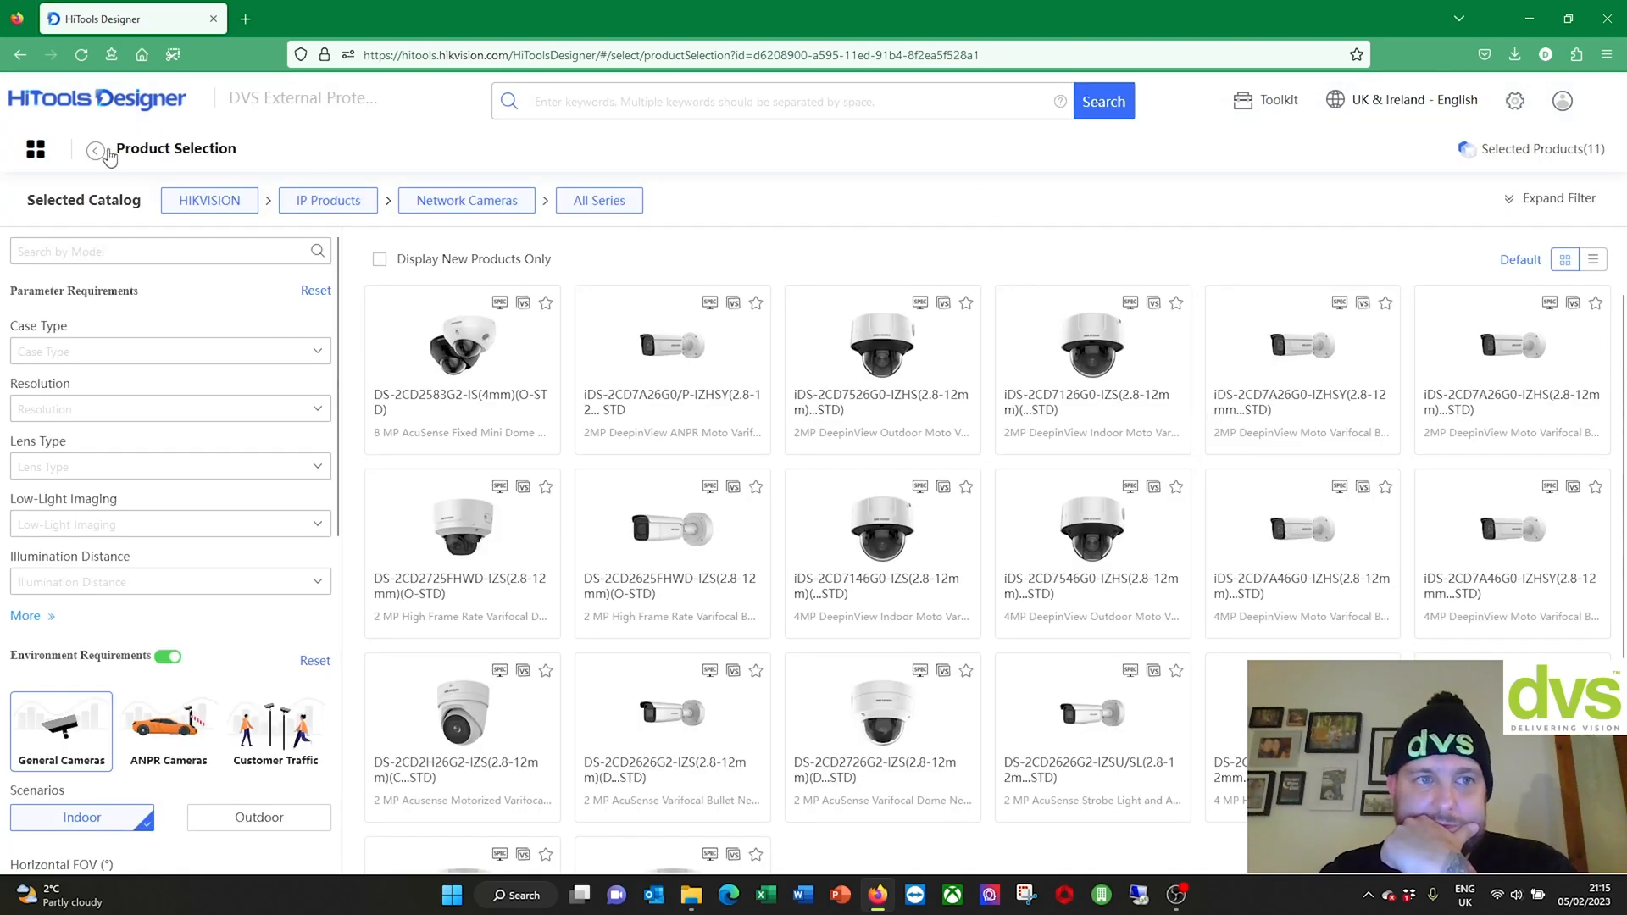
left_click(100, 151)
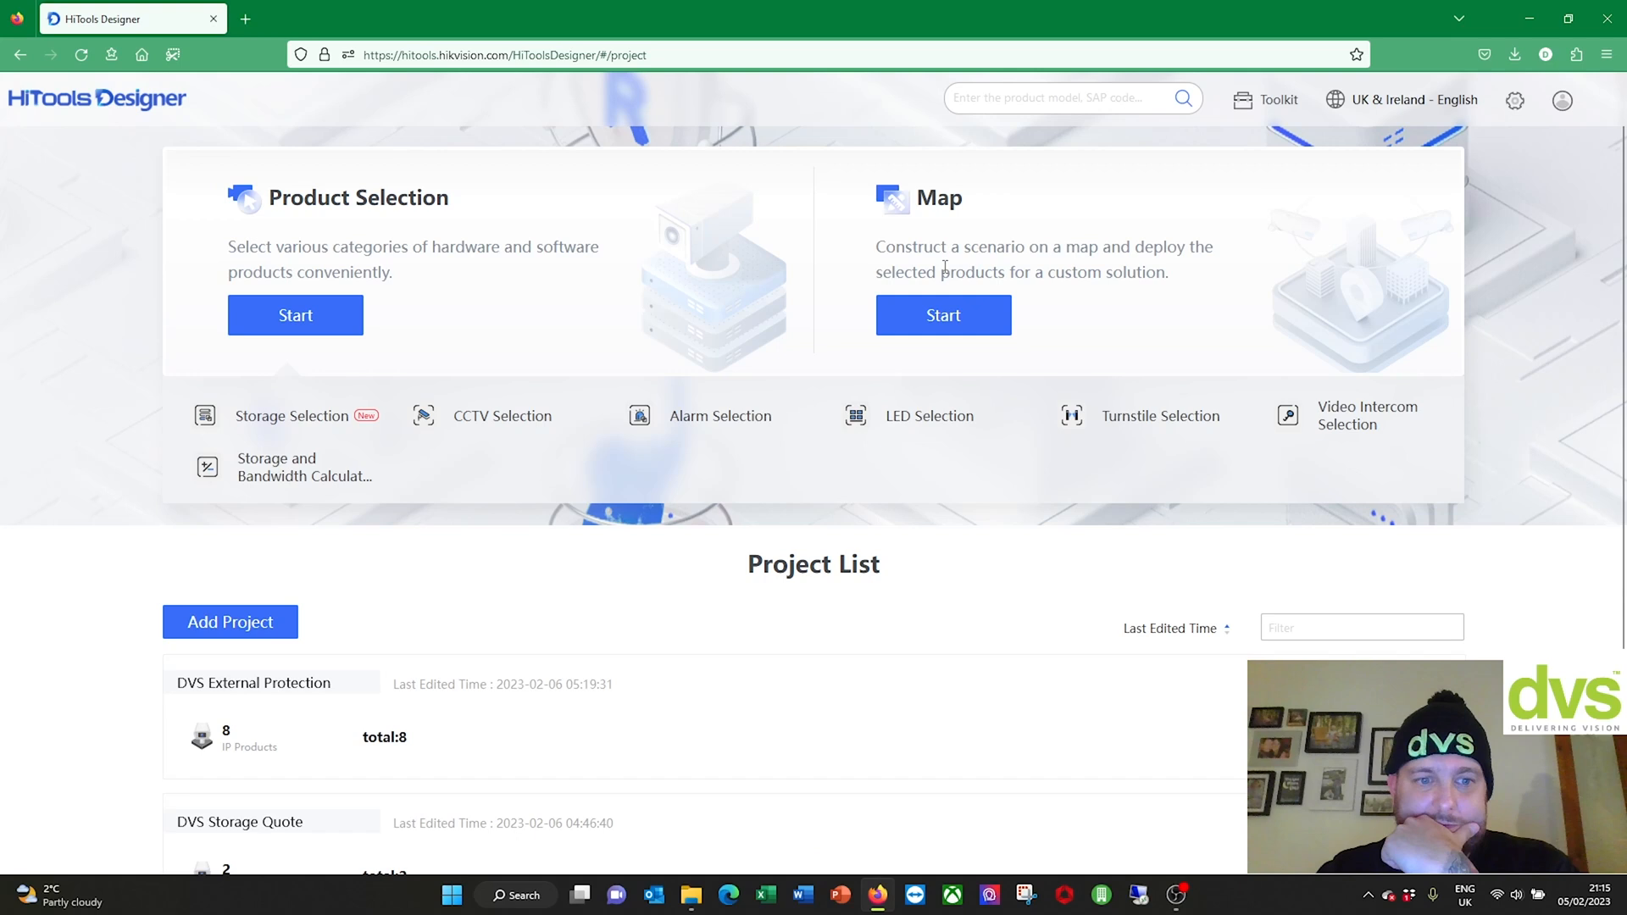
left_click(915, 324)
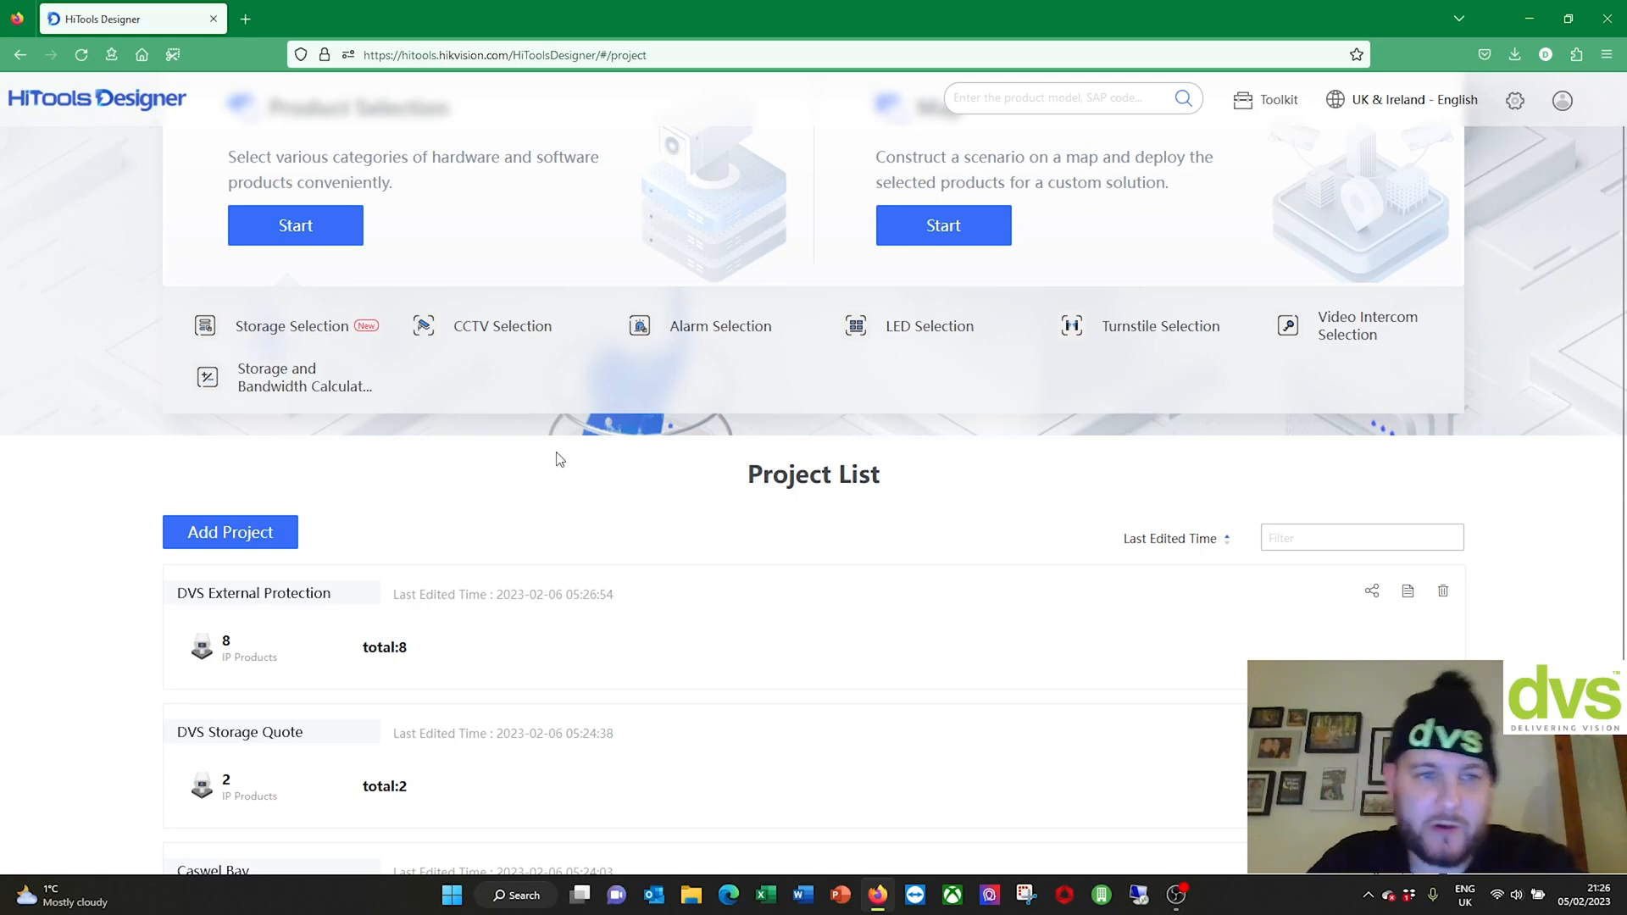
Step: Open DVS External Protection and switch to its DVS HQ Outside map, showing 3 of 11 devices
scroll(560, 460, "down", 2)
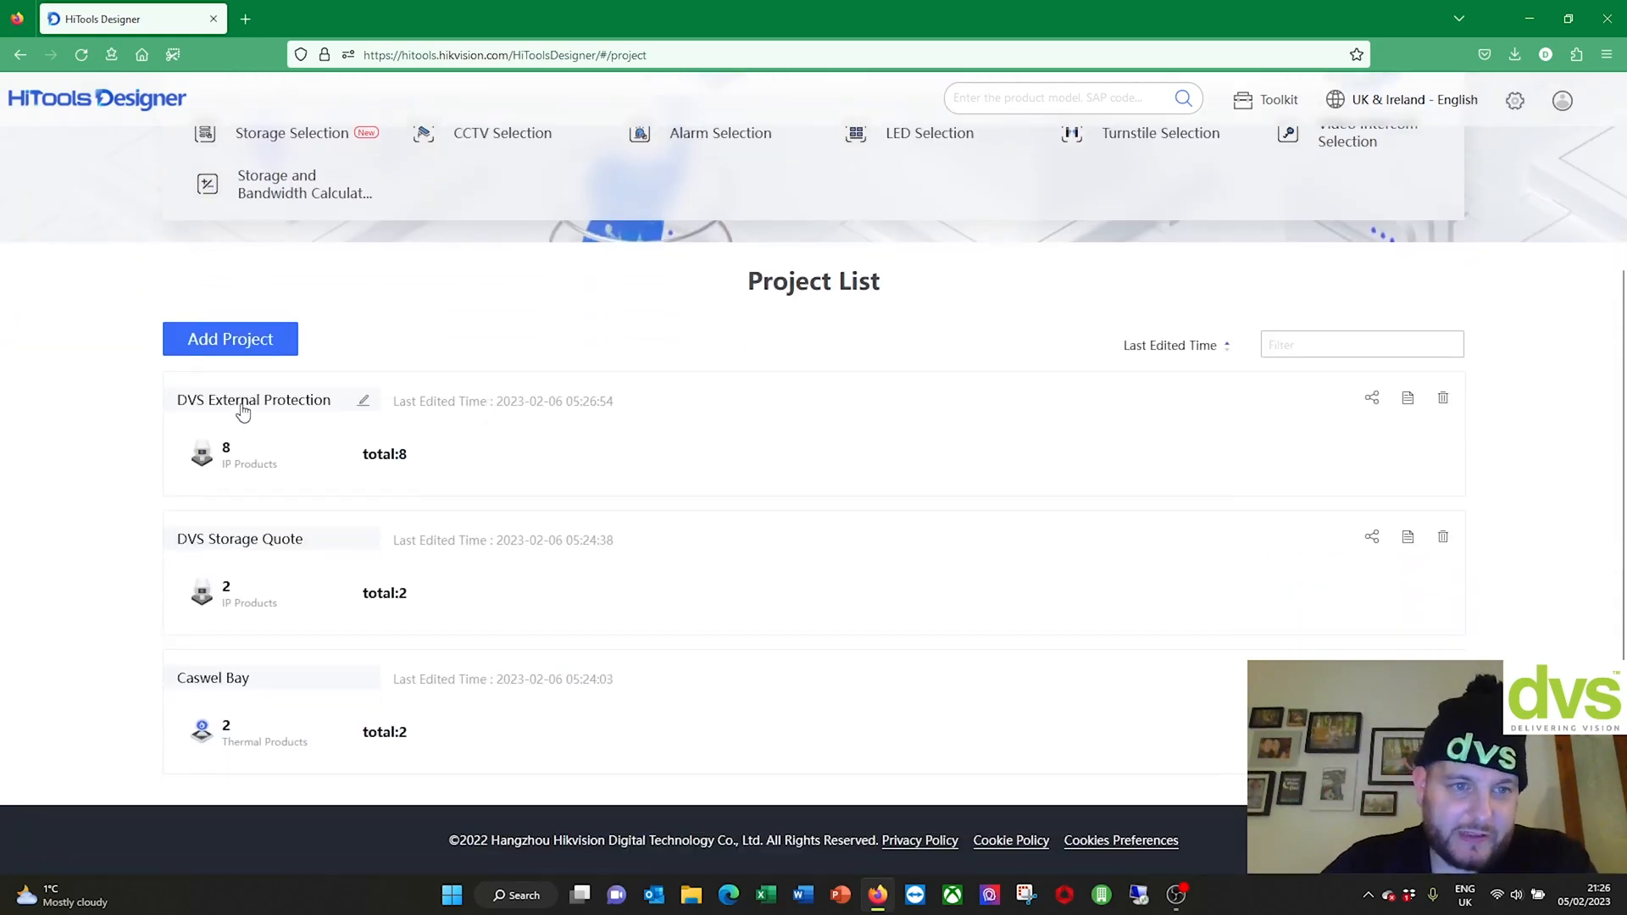
left_click(243, 407)
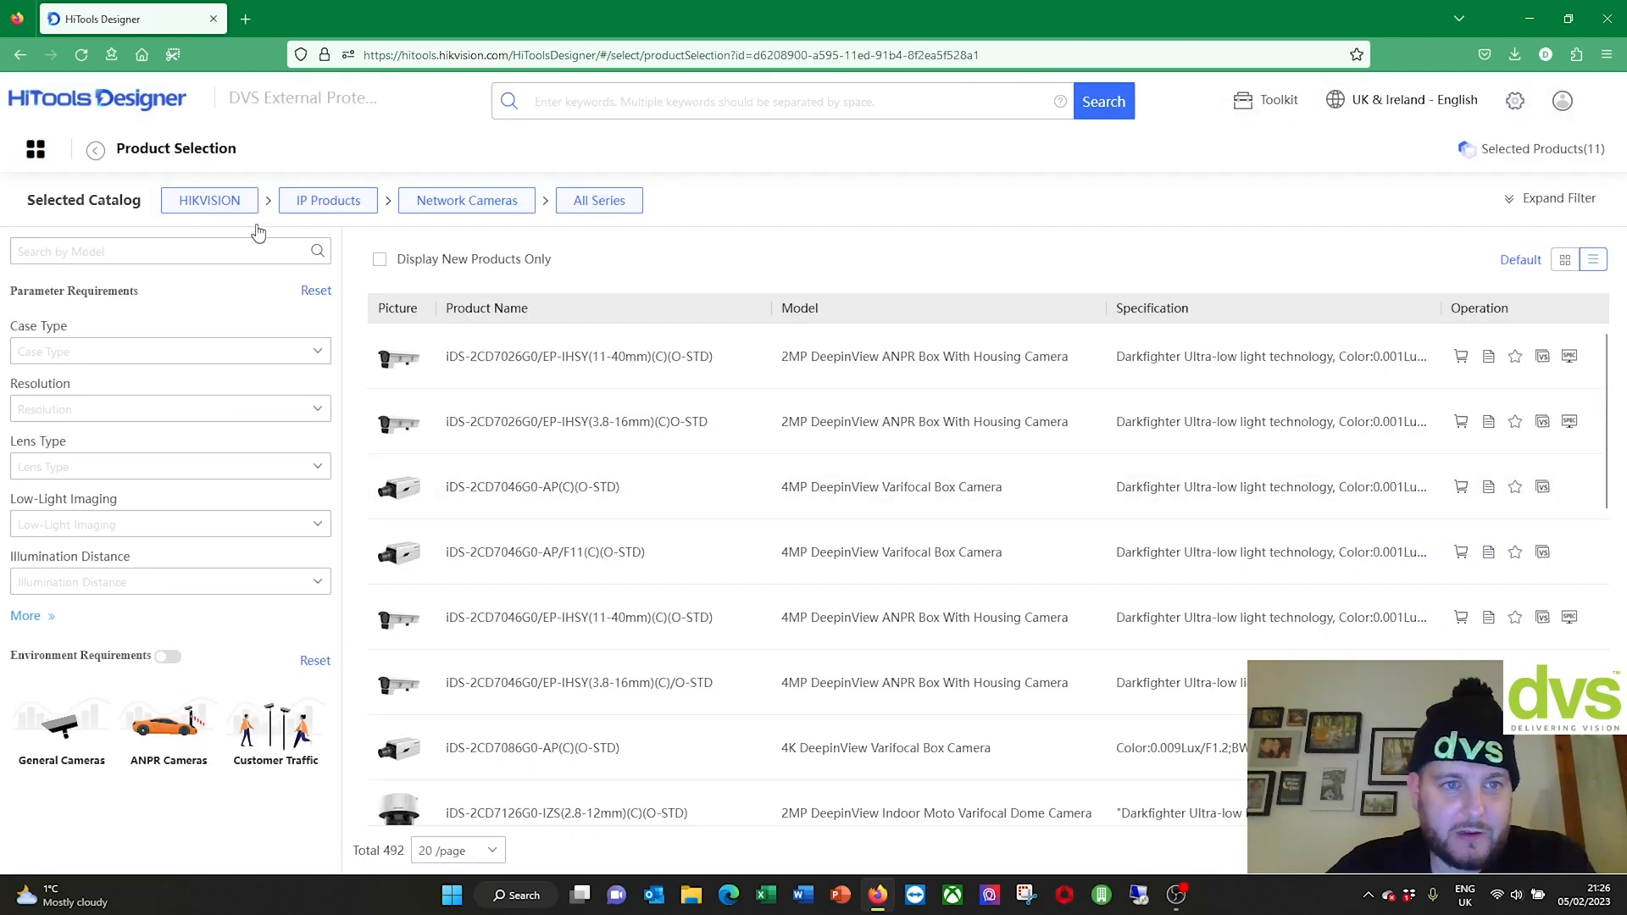
left_click(37, 152)
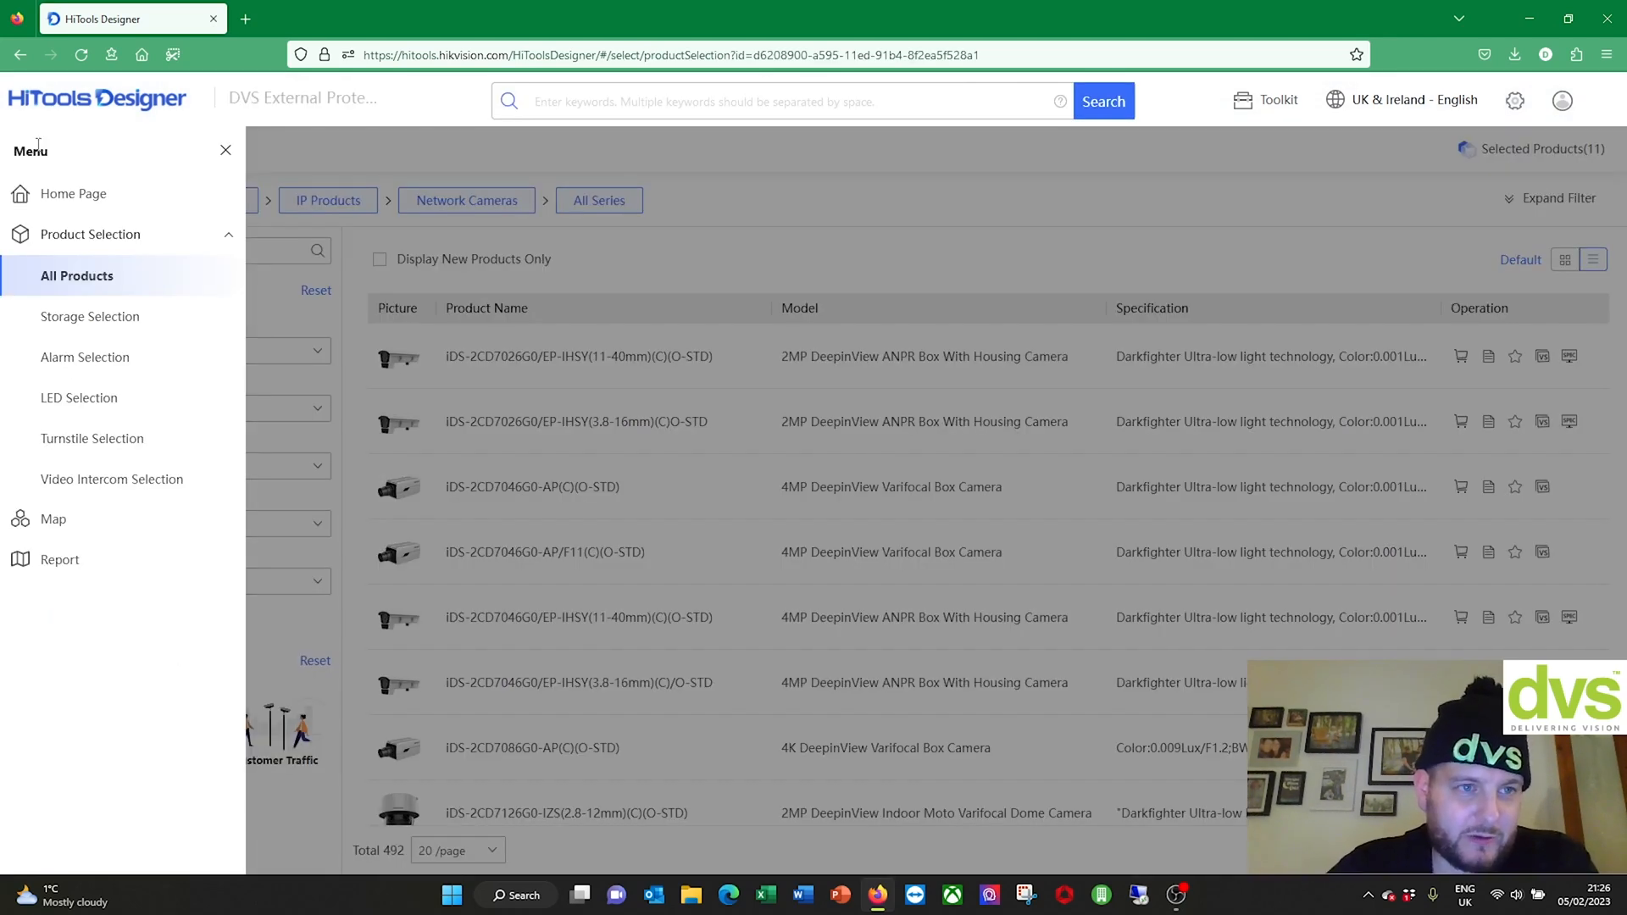
left_click(61, 523)
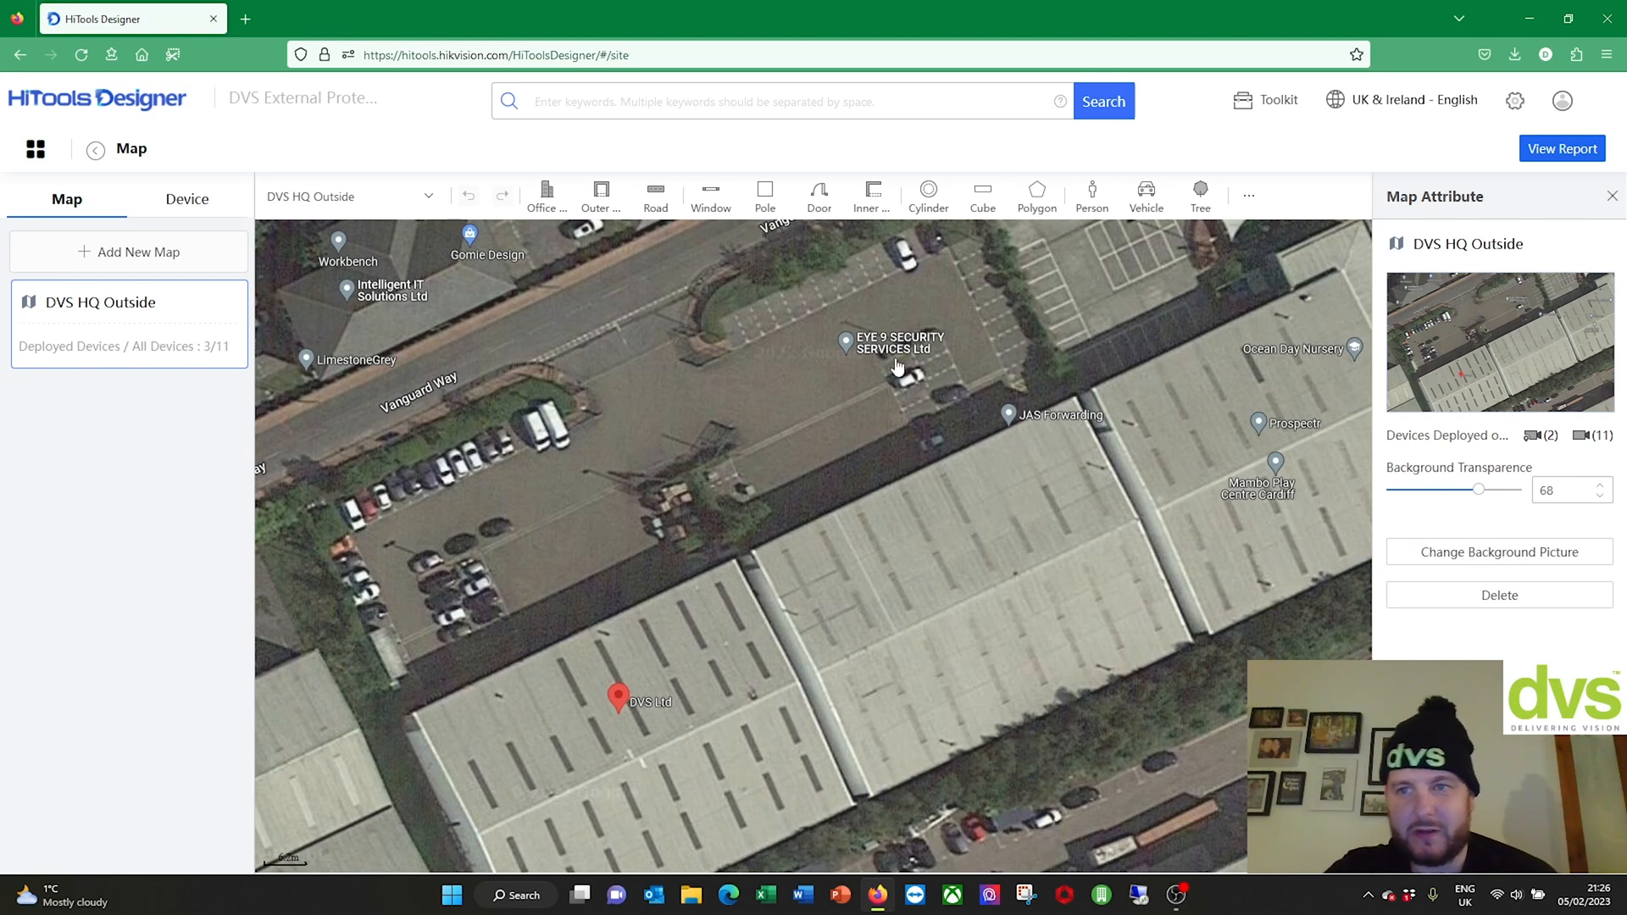
Step: Export a PDF report holding only the Map Overview, with Quote and Installation Report excluded
left_click(1615, 199)
left_click(1577, 161)
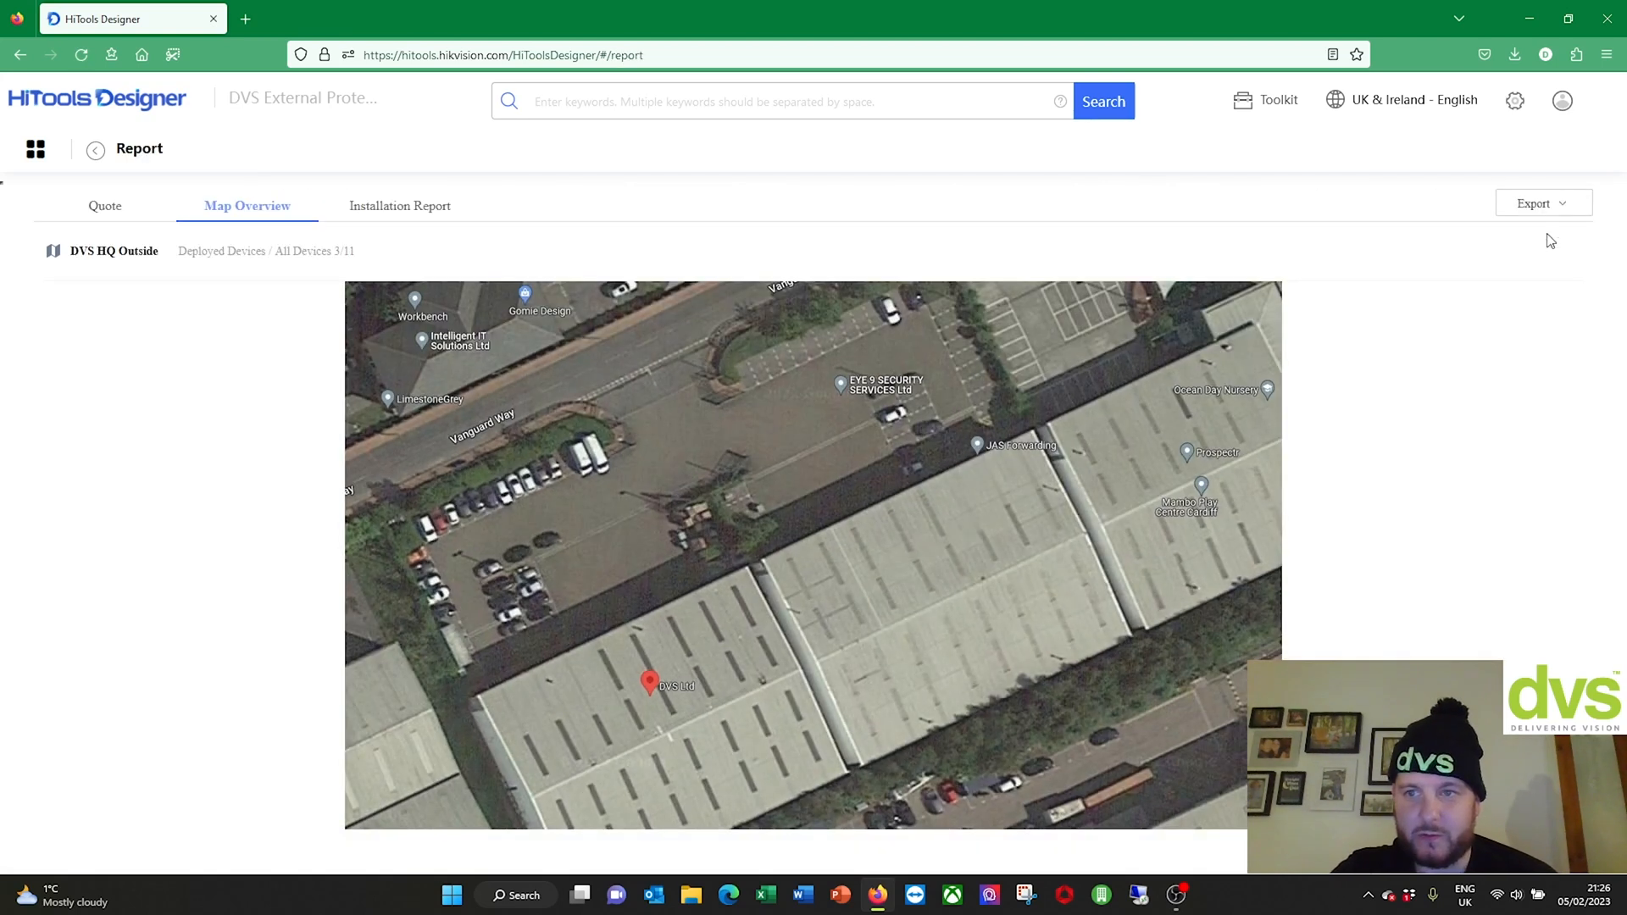
left_click(1553, 209)
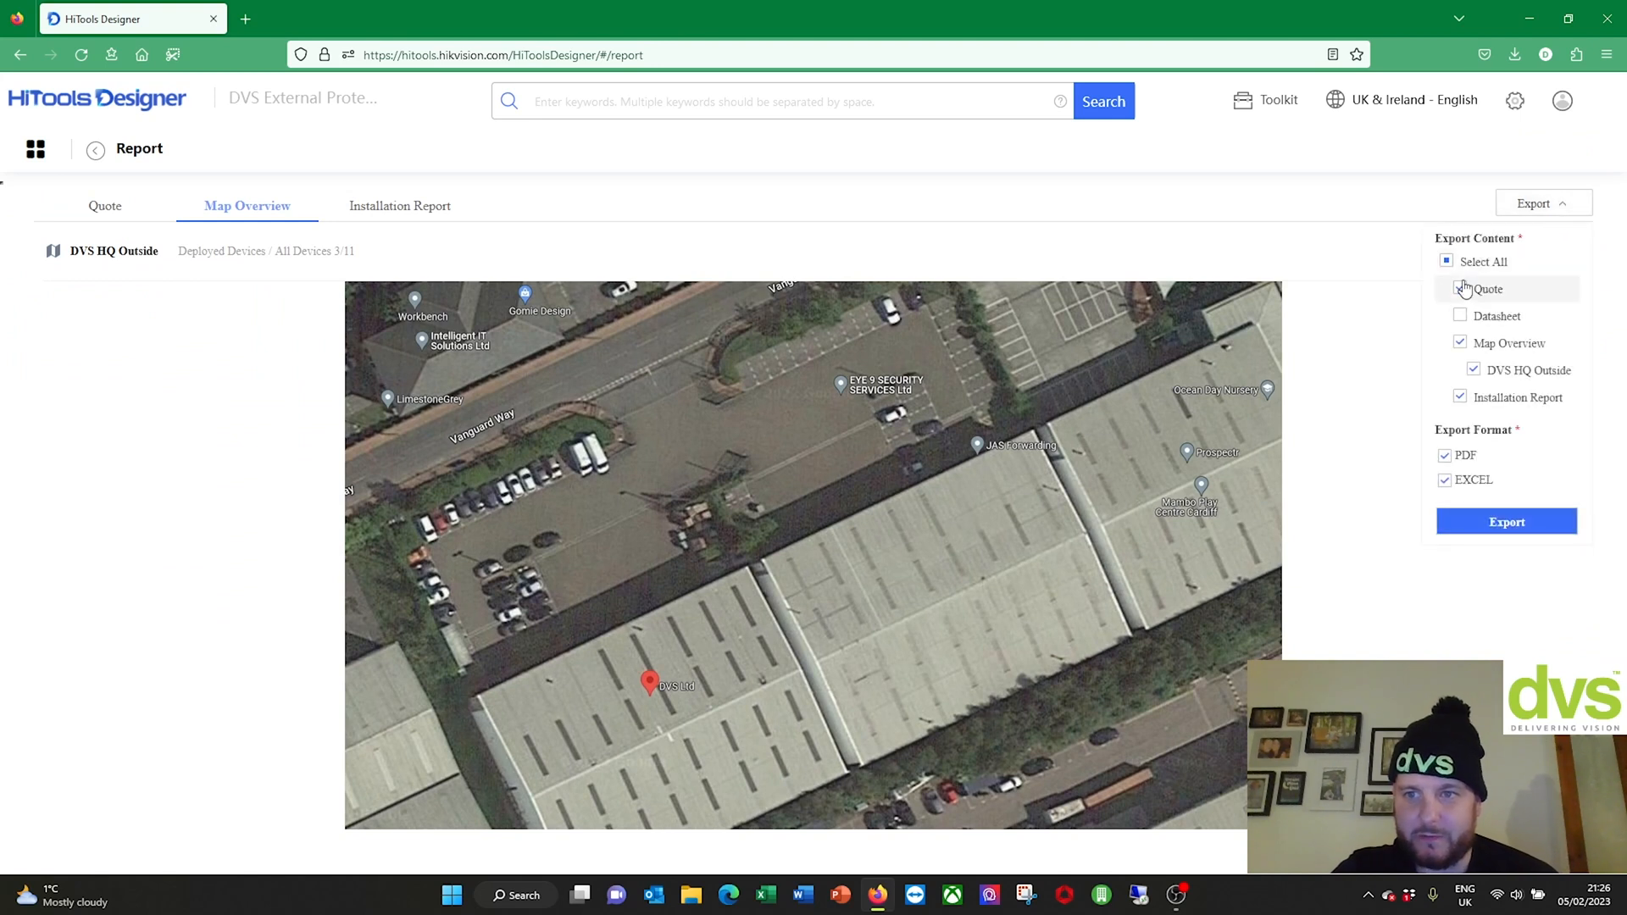
left_click(1460, 289)
left_click(1460, 397)
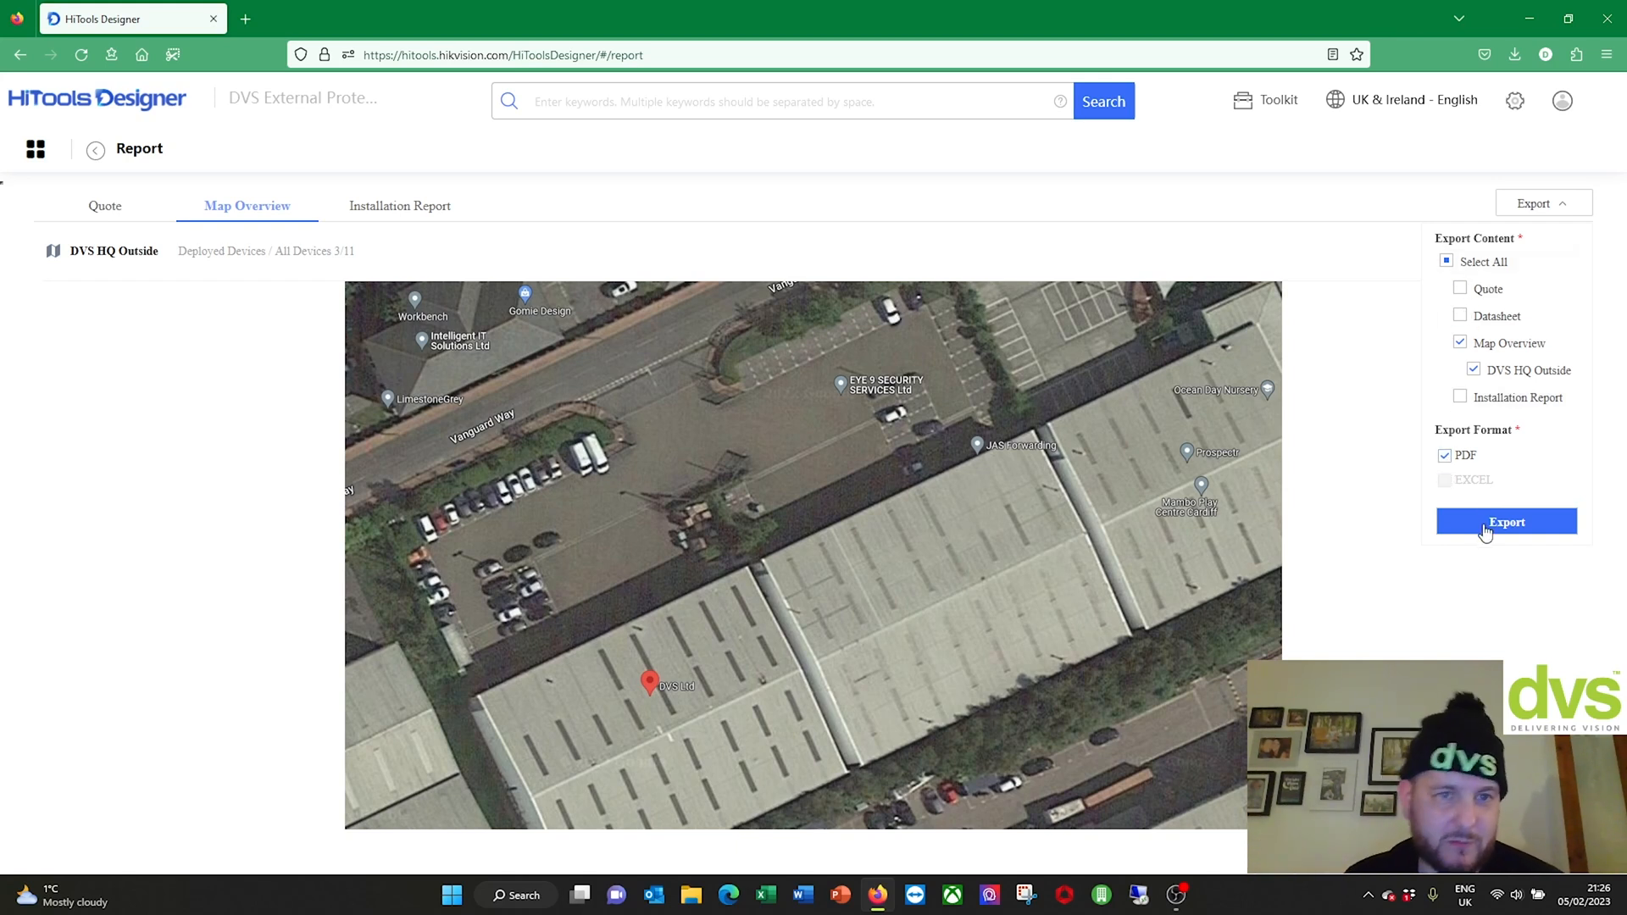
left_click(390, 208)
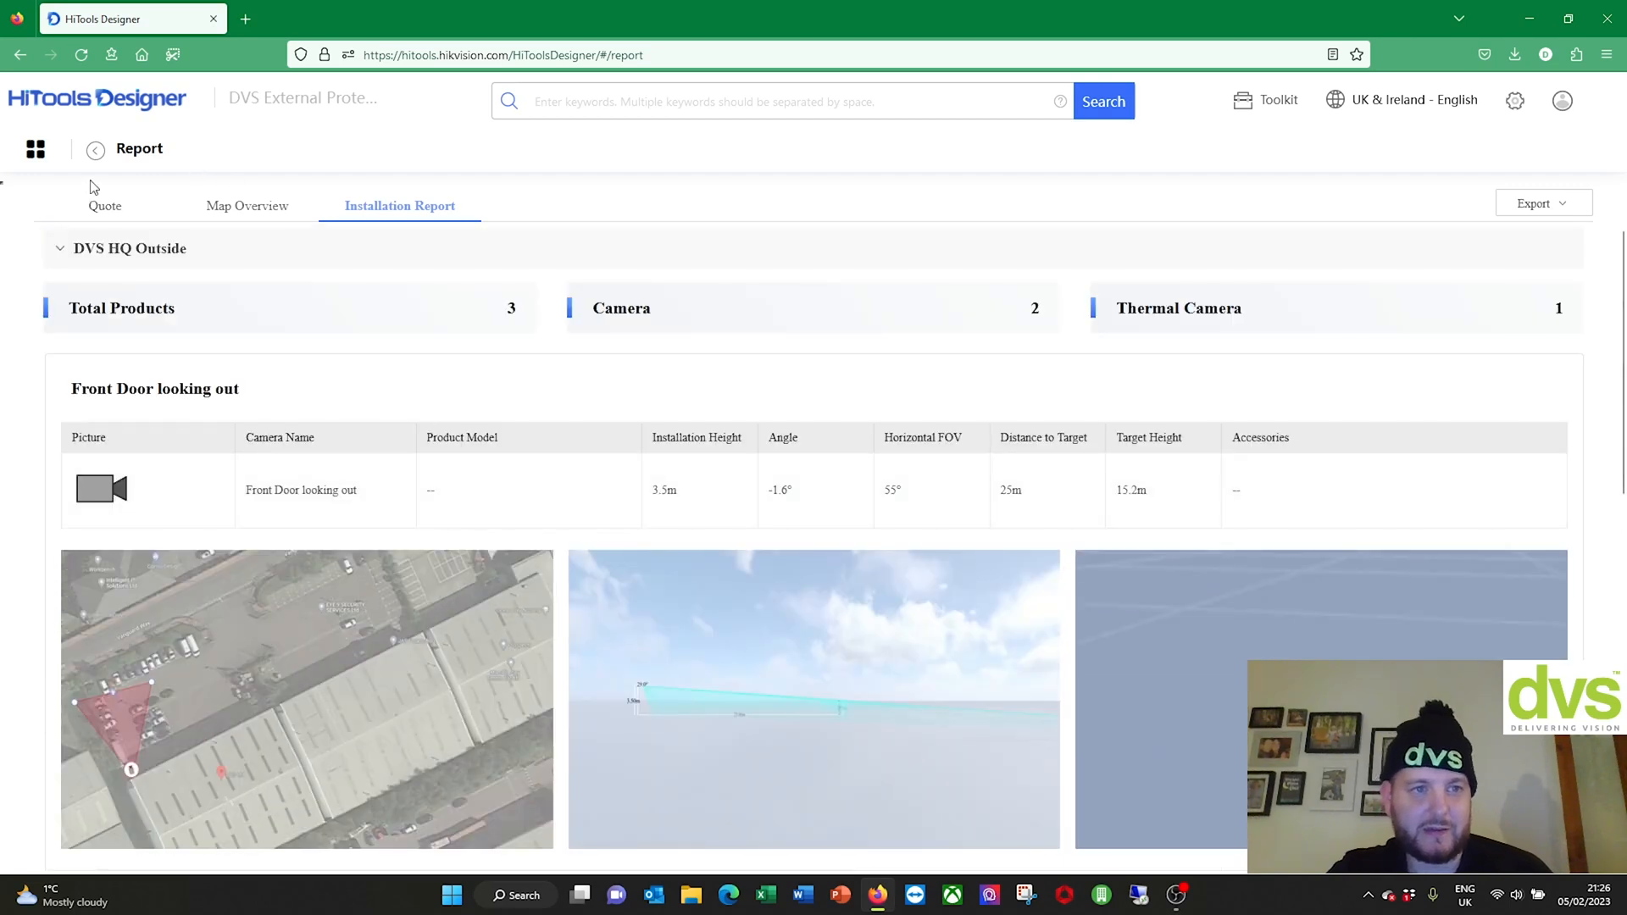
Step: Review the Quote, Map Overview and Installation Report tabs, then go back to the Home Page
left_click(96, 219)
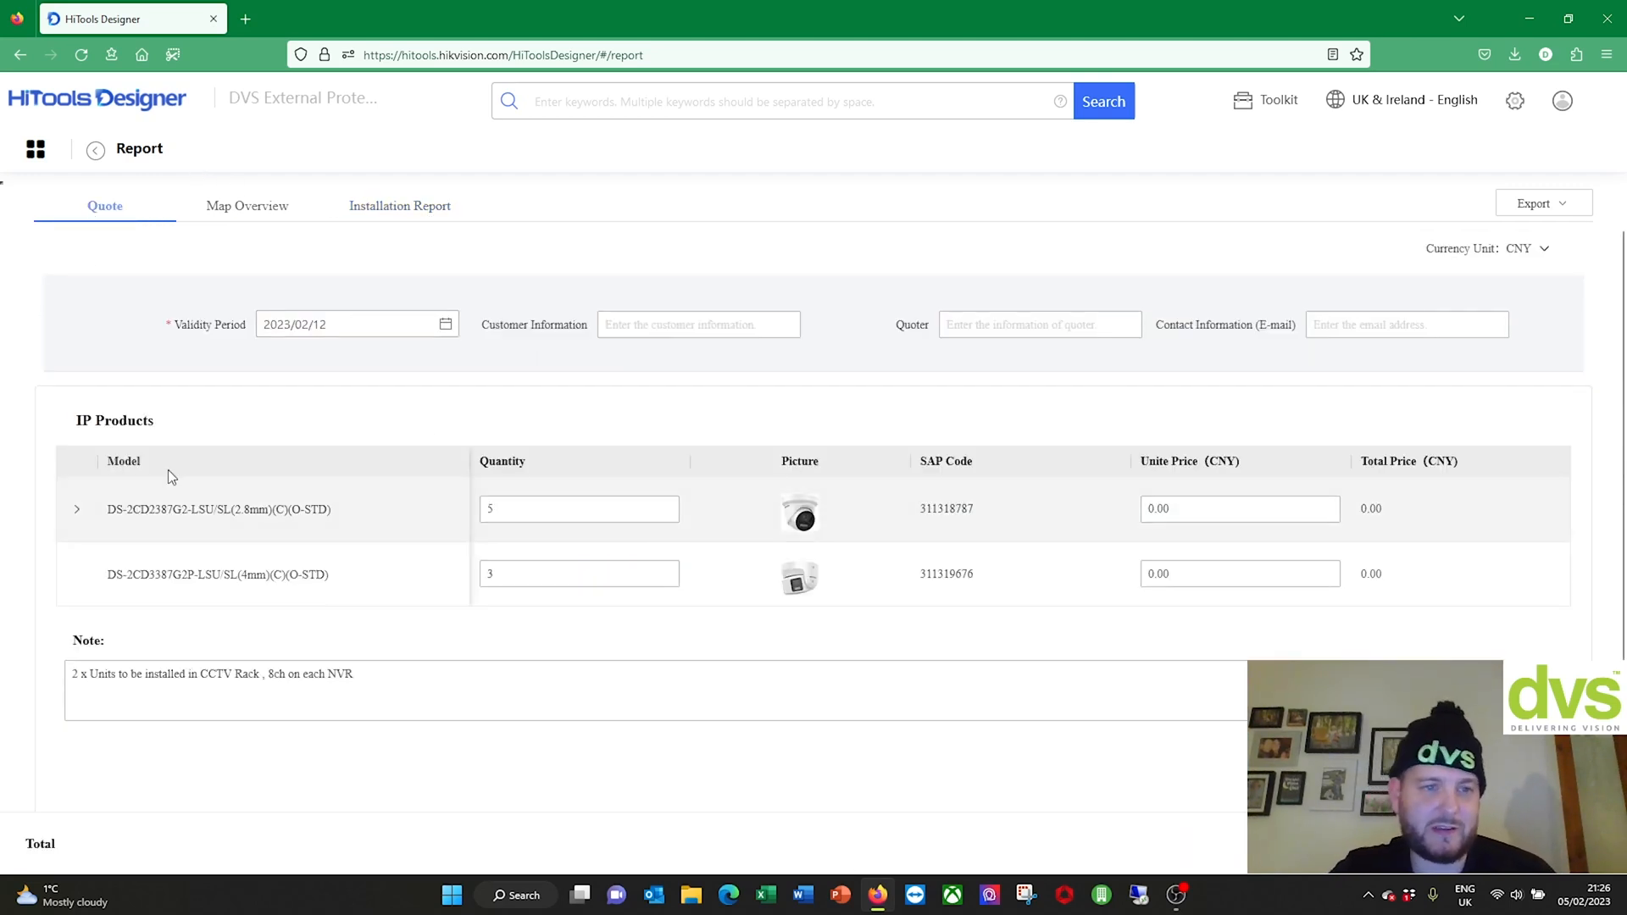
left_click(245, 208)
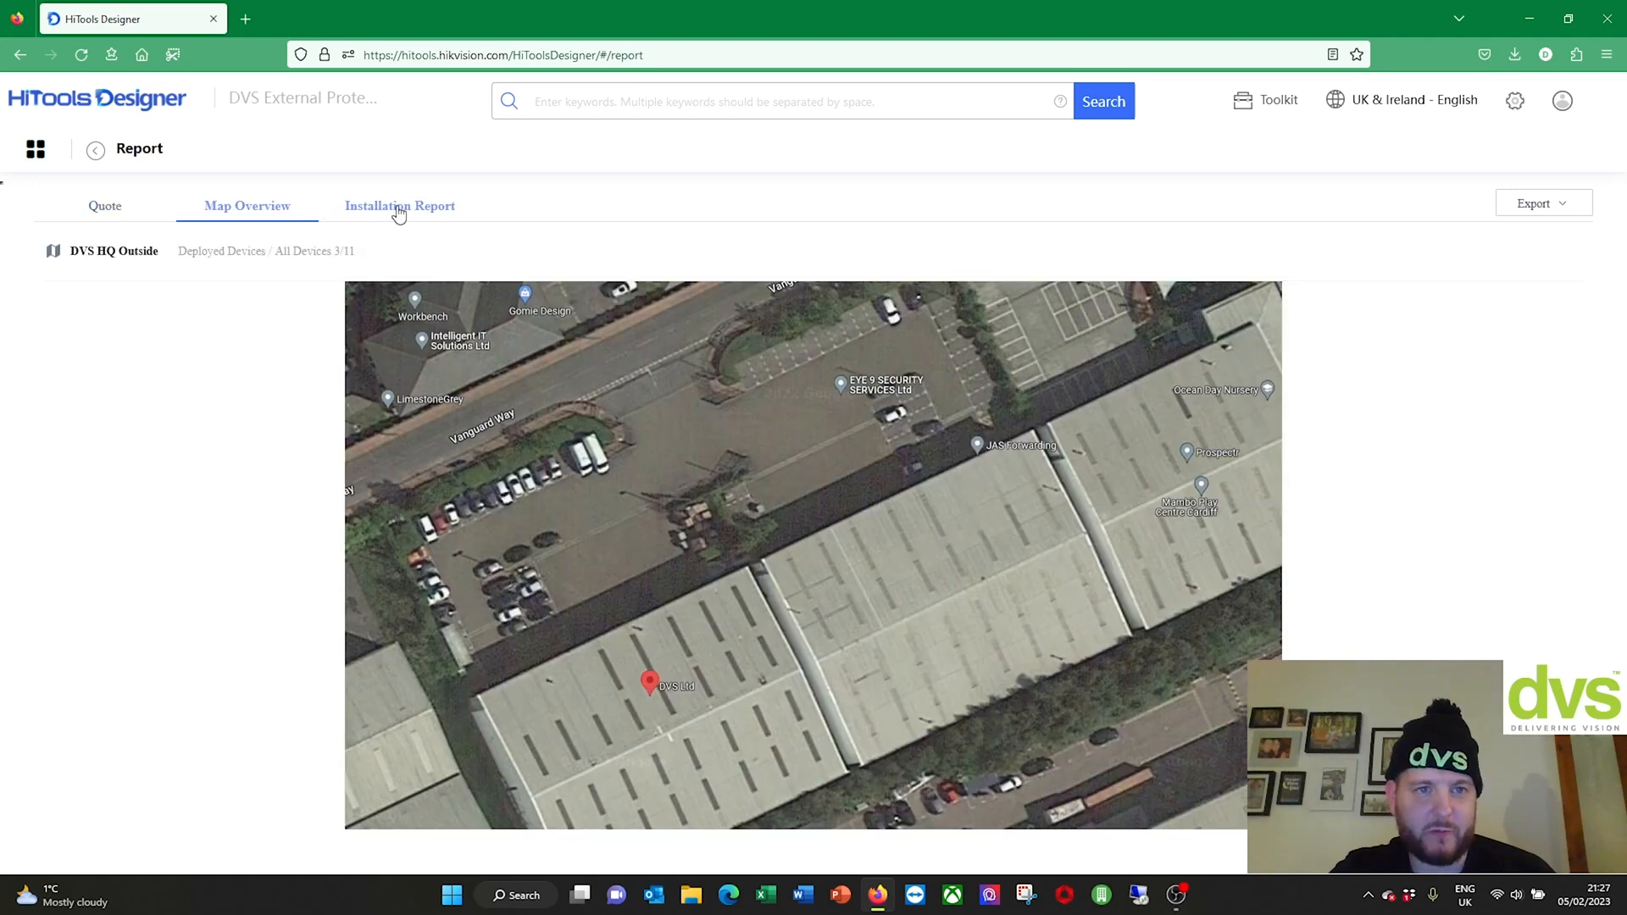
left_click(399, 212)
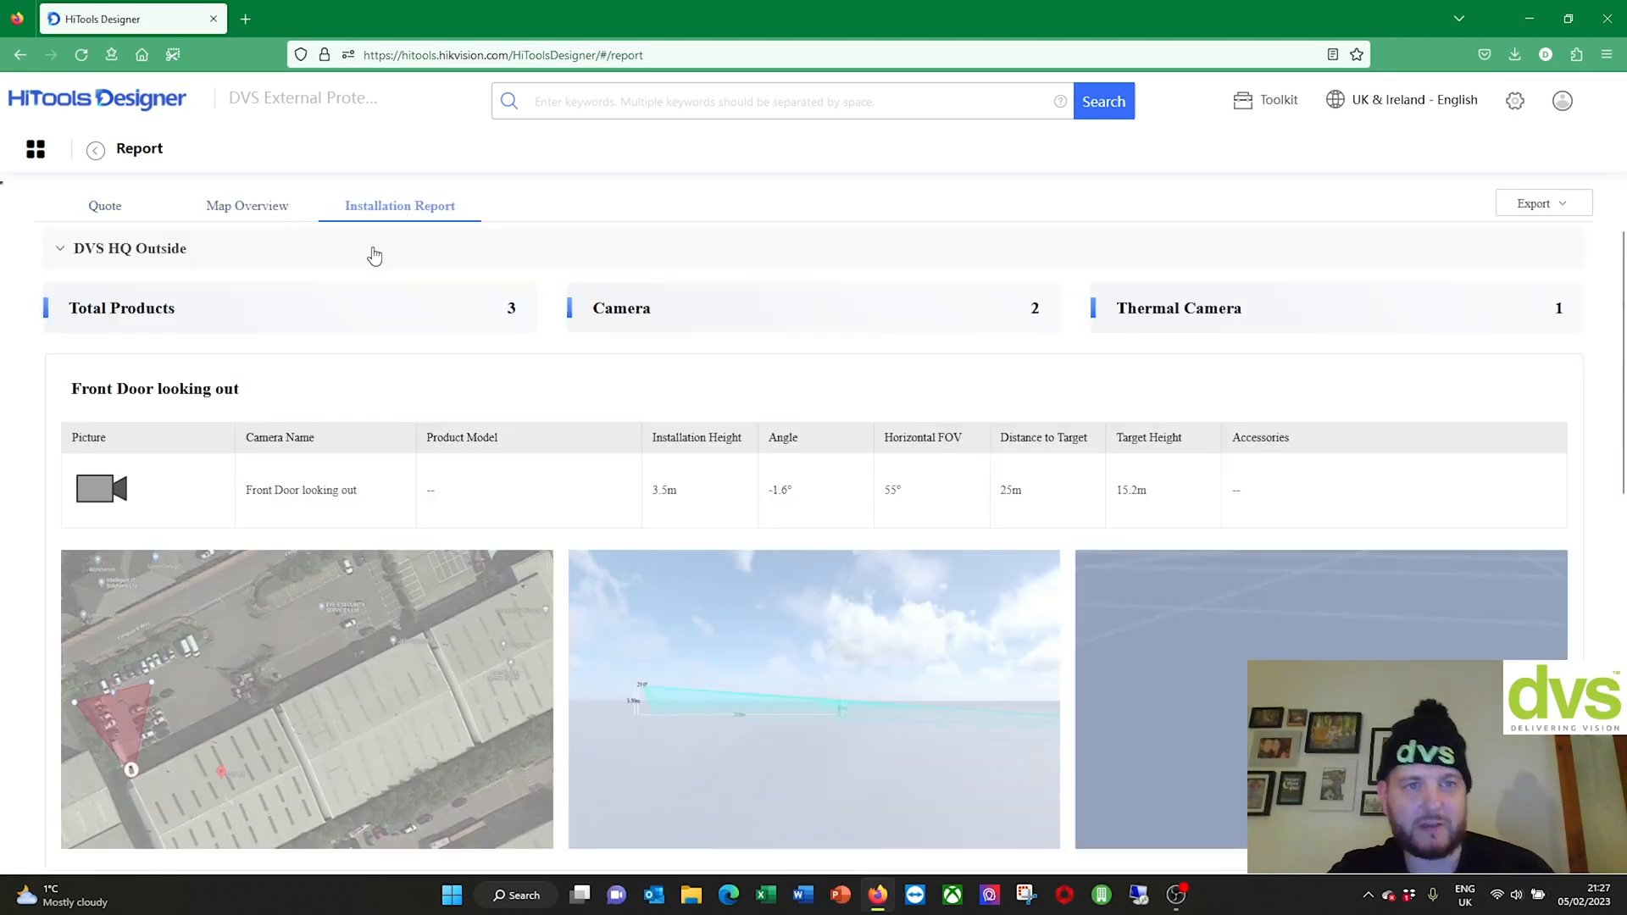
left_click(36, 149)
left_click(75, 192)
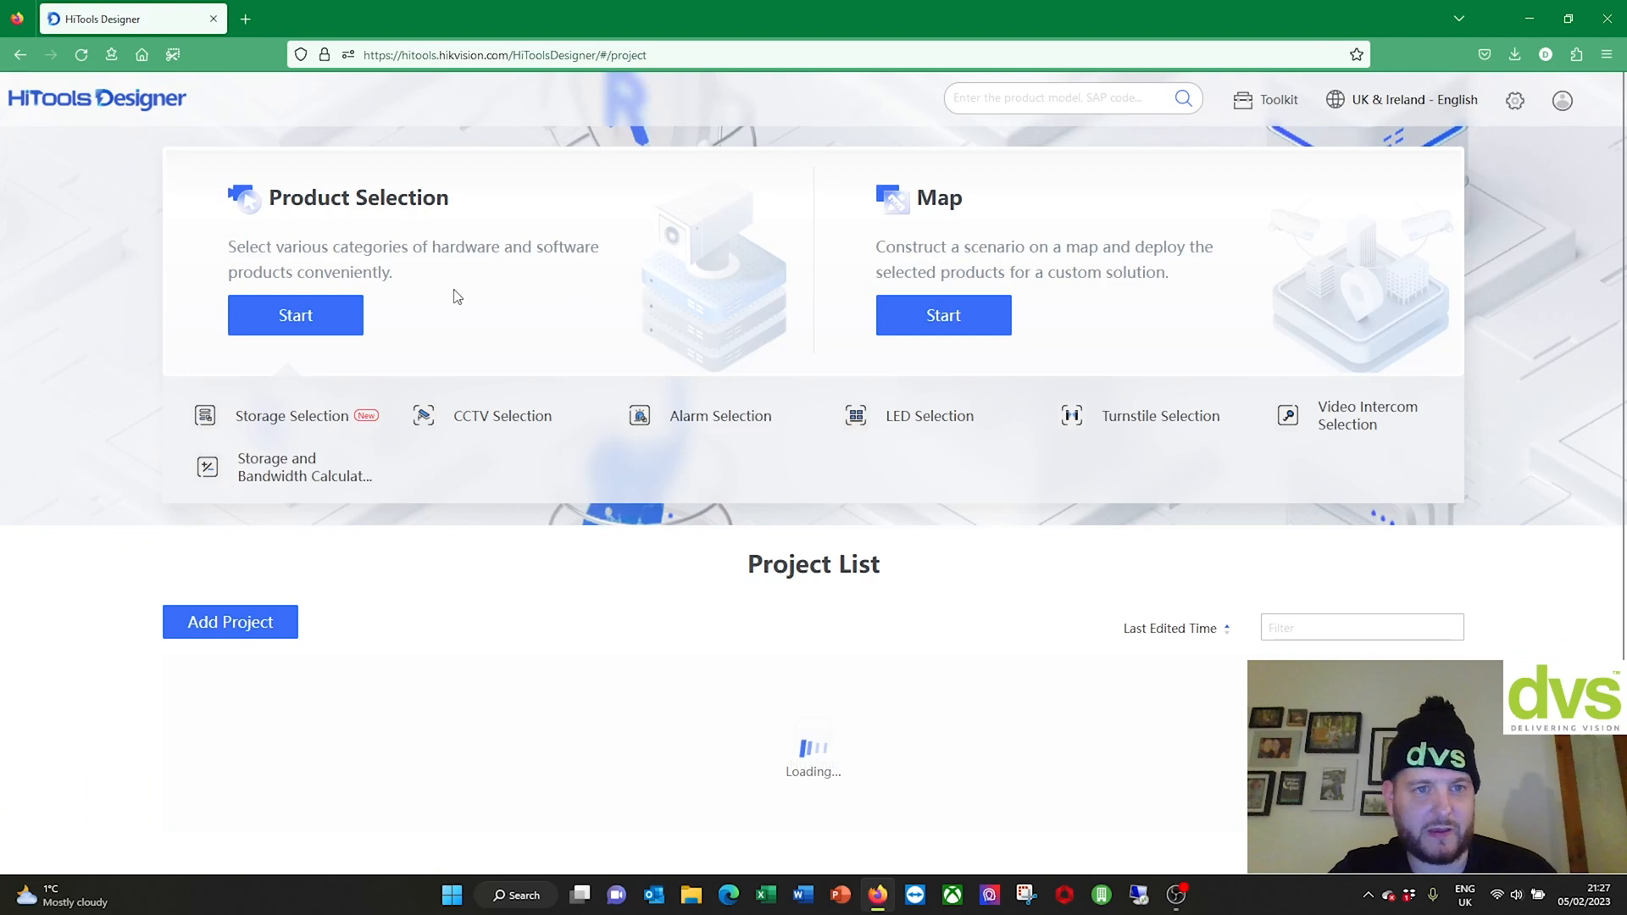